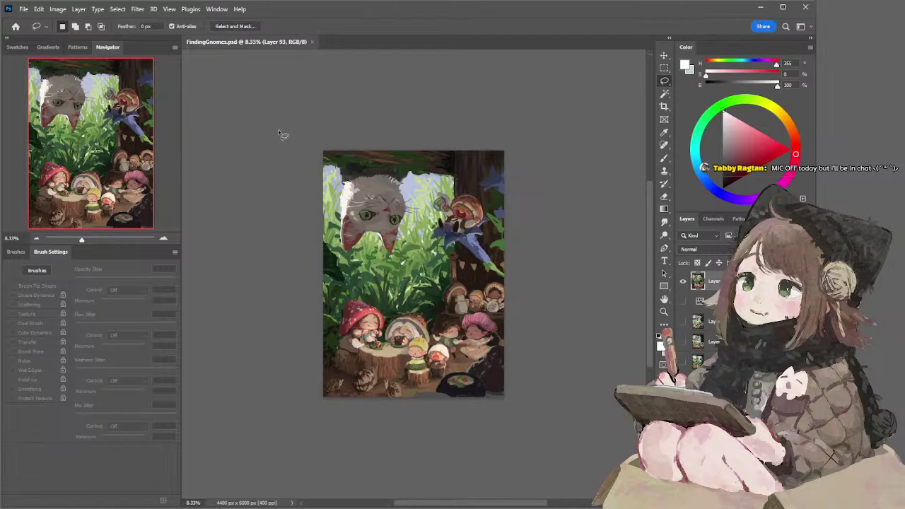
# Switch to the Brush tool and set the brush size to 90
pyautogui.press('b')
pyautogui.moveTo(293, 111); pyautogui.dragTo(247, 106)
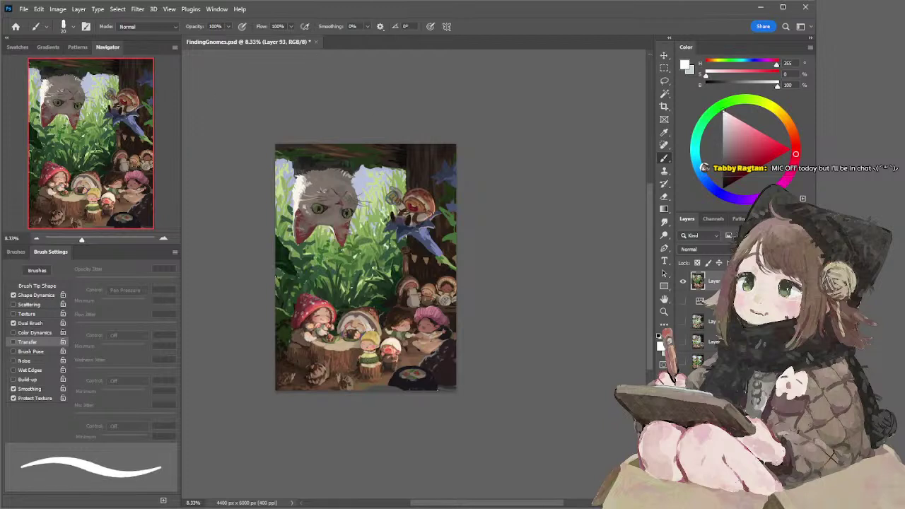
pyautogui.press(']')
pyautogui.press(']')
pyautogui.press(']')
pyautogui.press(']')
pyautogui.press(']')
pyautogui.press(']')
pyautogui.press(']')
pyautogui.press(']')
pyautogui.press(']')
pyautogui.press(']')
pyautogui.press(']')
pyautogui.press(']')
pyautogui.press(']')
pyautogui.press(']')
pyautogui.press(']')
pyautogui.press('[')
pyautogui.press('[')
pyautogui.press('[')
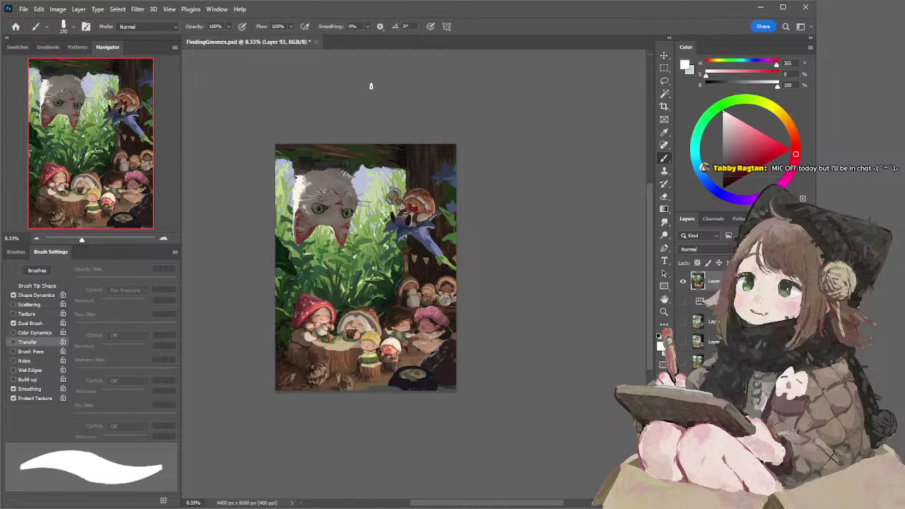
pyautogui.press('[')
pyautogui.press('[')
# Sample the very dark brown of the ground at the painting's left edge beside the tree stumps and adjust the brush size for touch-ups
pyautogui.press('space')
pyautogui.moveTo(337, 153); pyautogui.dragTo(361, 126)
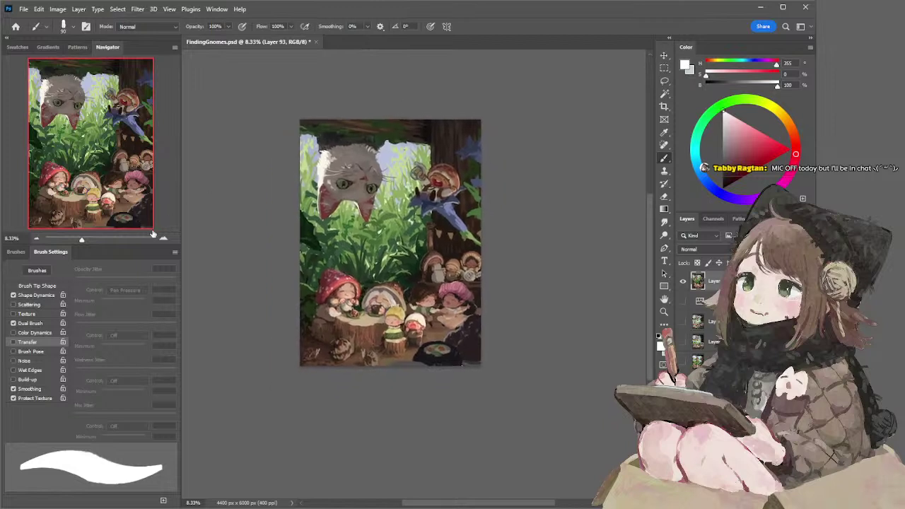
pyautogui.click(162, 239)
pyautogui.press('space')
pyautogui.moveTo(248, 131); pyautogui.dragTo(247, 165)
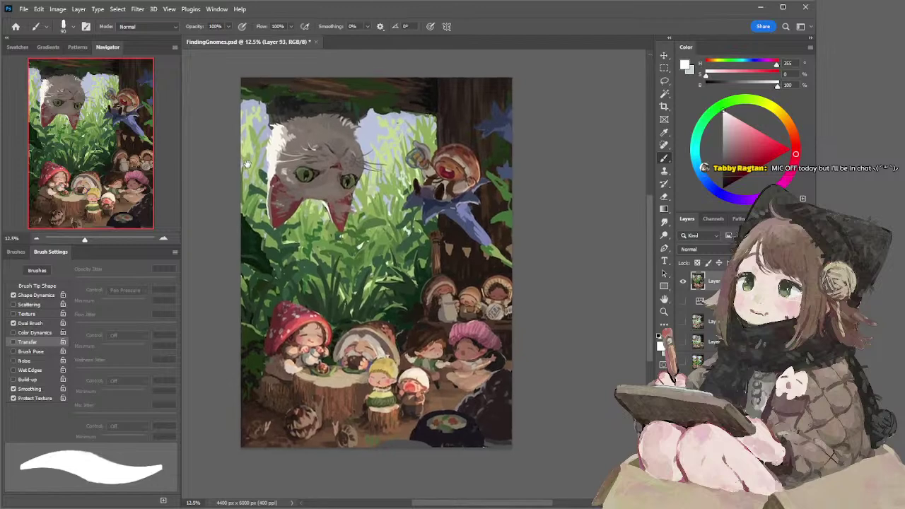
pyautogui.moveTo(248, 173); pyautogui.dragTo(236, 145)
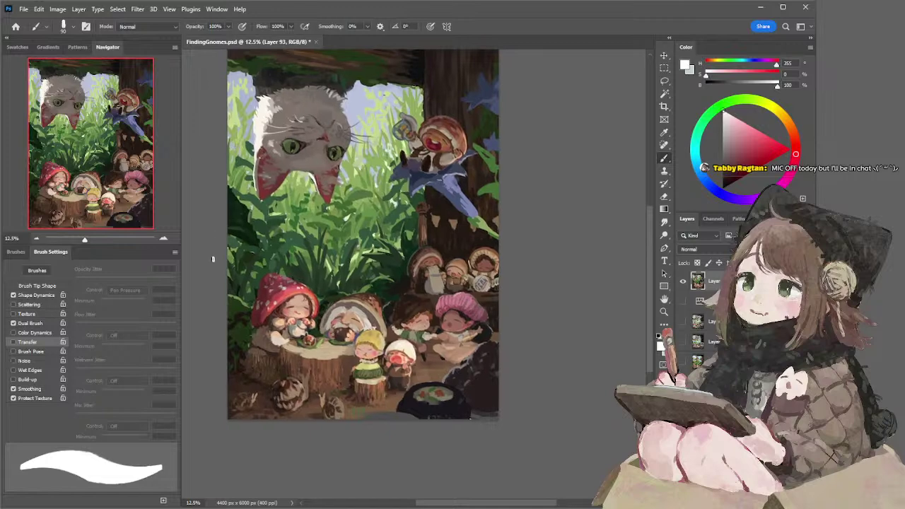
pyautogui.press(']')
pyautogui.keyDown('alt'); pyautogui.click(238, 369); pyautogui.keyUp('alt')
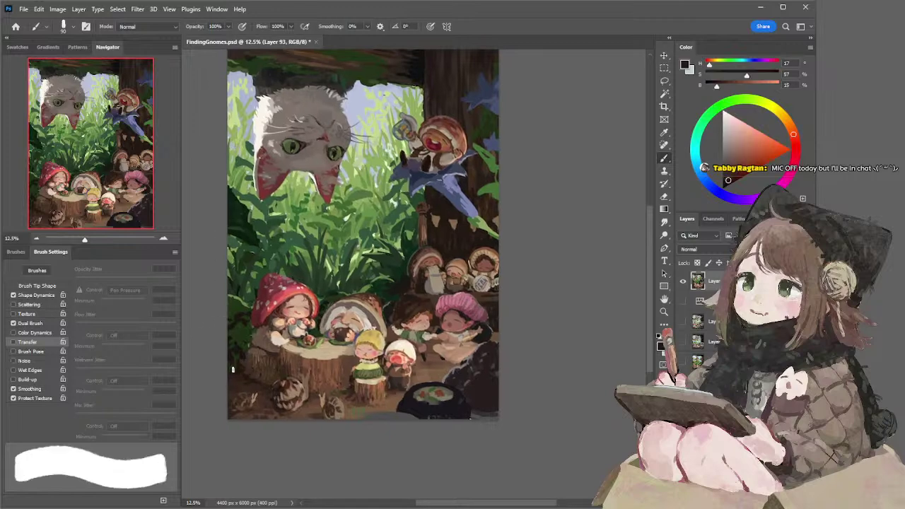
pyautogui.press('[')
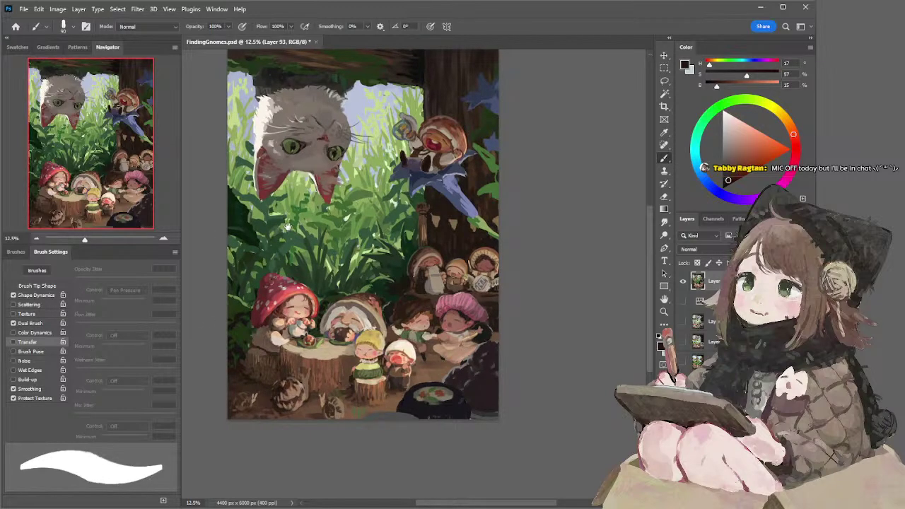
# Sample skin tones from the red-mushroom gnome's face and reduce the brush size to 90 for facial touch-ups
pyautogui.press(']')
pyautogui.keyDown('alt'); pyautogui.click(297, 305); pyautogui.keyUp('alt')
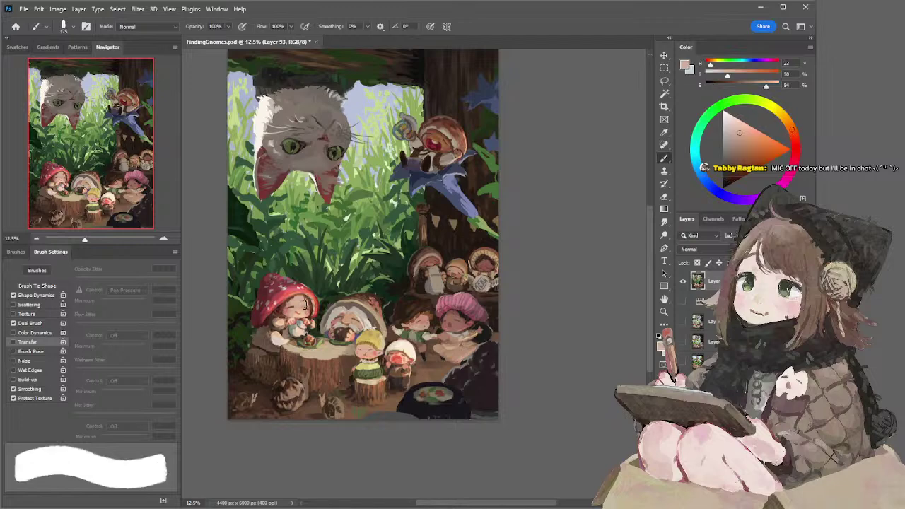
pyautogui.press('[')
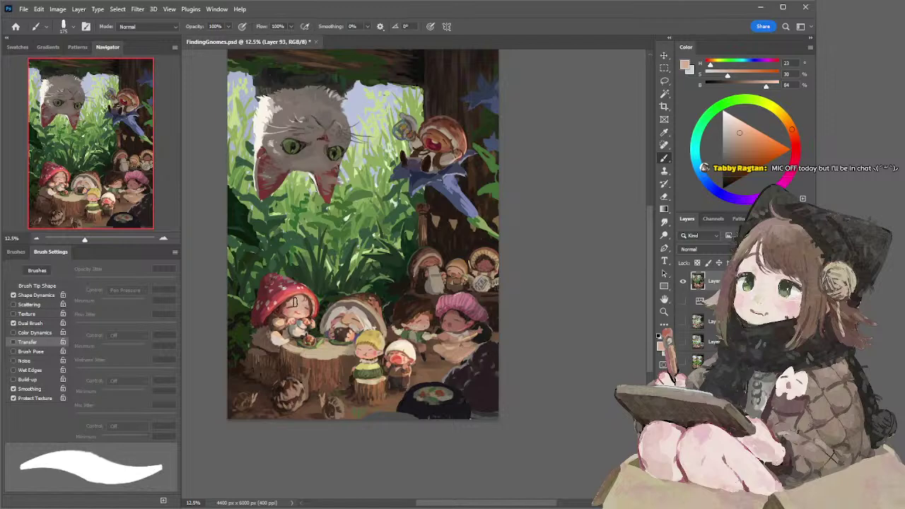
pyautogui.press('[')
pyautogui.press('[')
pyautogui.press('[')
pyautogui.press('[')
pyautogui.keyDown('alt'); pyautogui.click(306, 315); pyautogui.keyUp('alt')
pyautogui.keyDown('alt'); pyautogui.click(289, 308); pyautogui.keyUp('alt')
pyautogui.press(']')
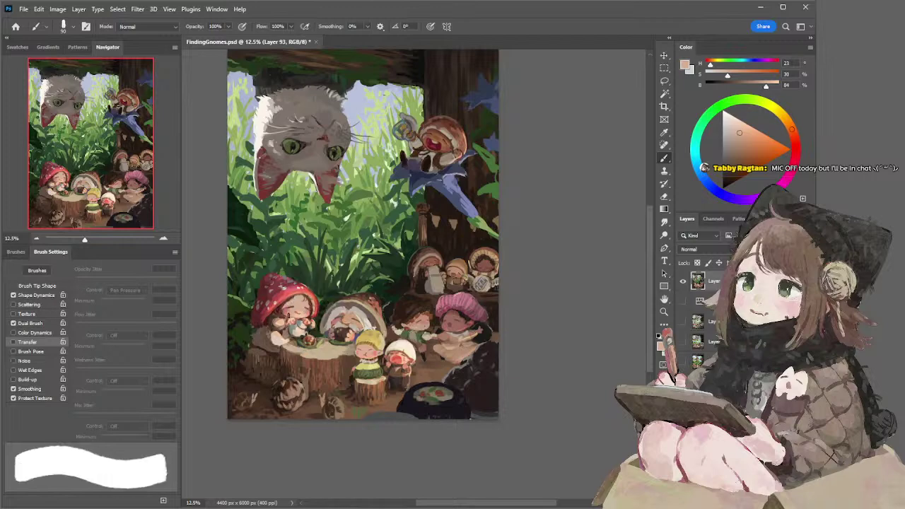
# Enable Transfer for the brush and retouch the red-mushroom gnome's cheek with the sampled skin tone
pyautogui.click(22, 342)
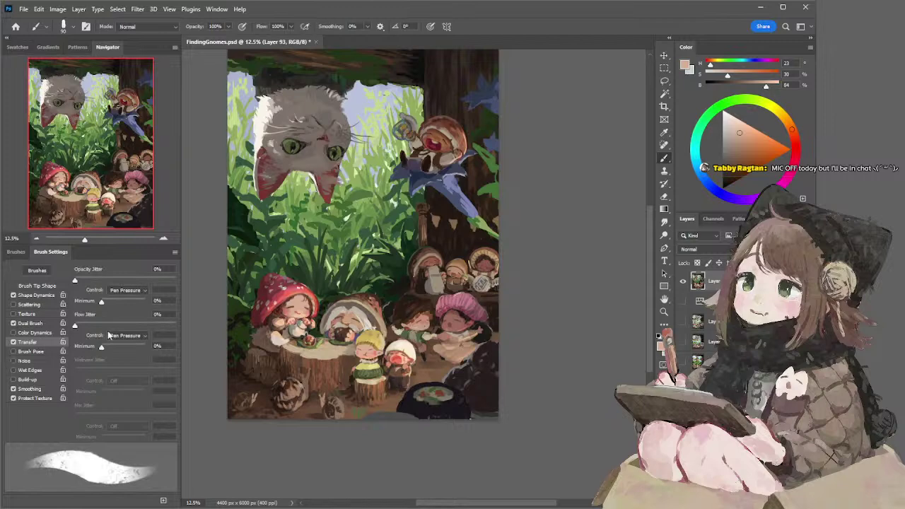
pyautogui.press(']')
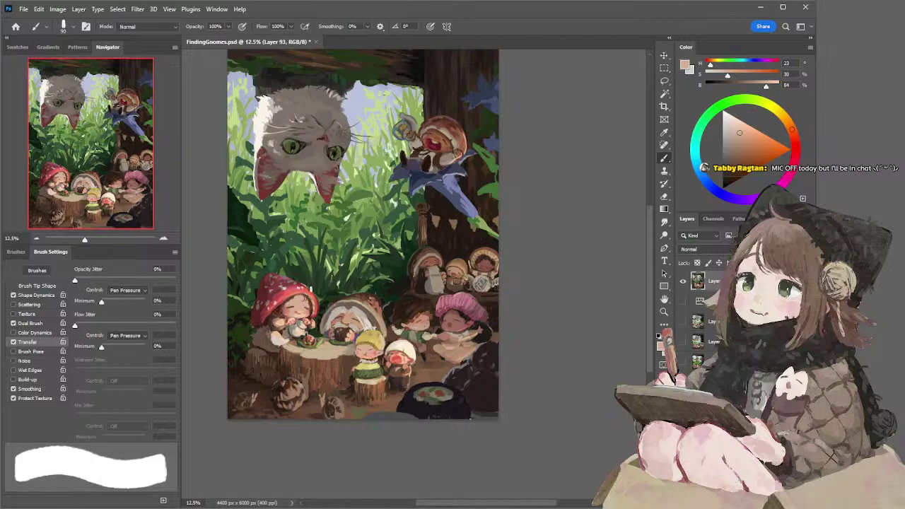
pyautogui.moveTo(307, 303); pyautogui.dragTo(306, 301)
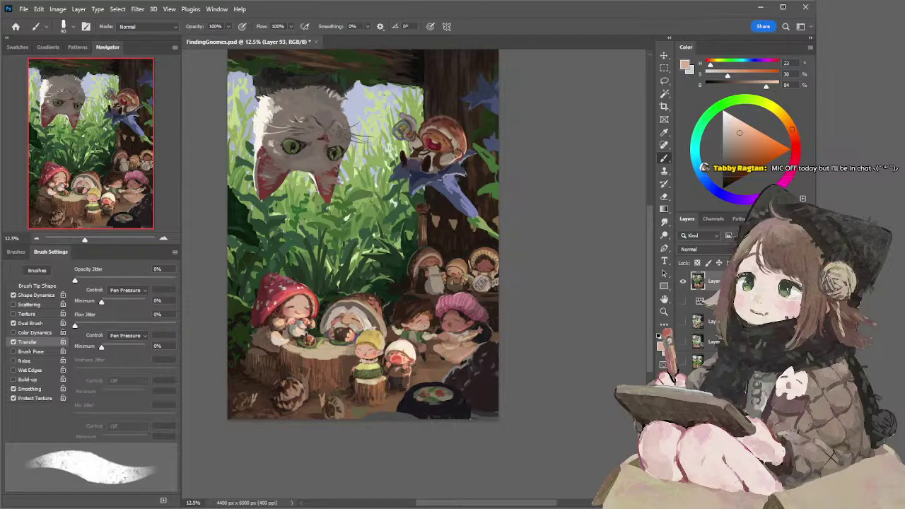
# Retouch the face of the striped-cap gnome at the stump table with skin and blush tones sampled from it
pyautogui.moveTo(364, 299); pyautogui.dragTo(357, 283)
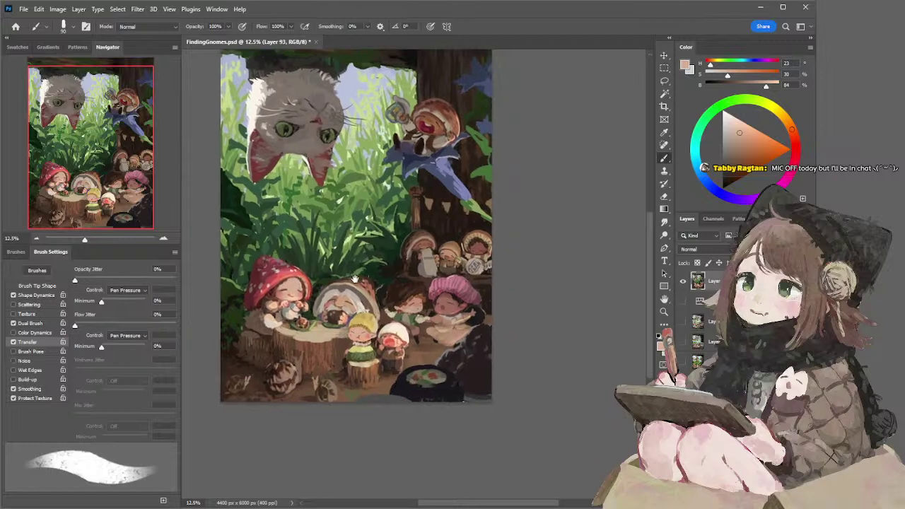
pyautogui.keyDown('alt'); pyautogui.click(356, 302); pyautogui.keyUp('alt')
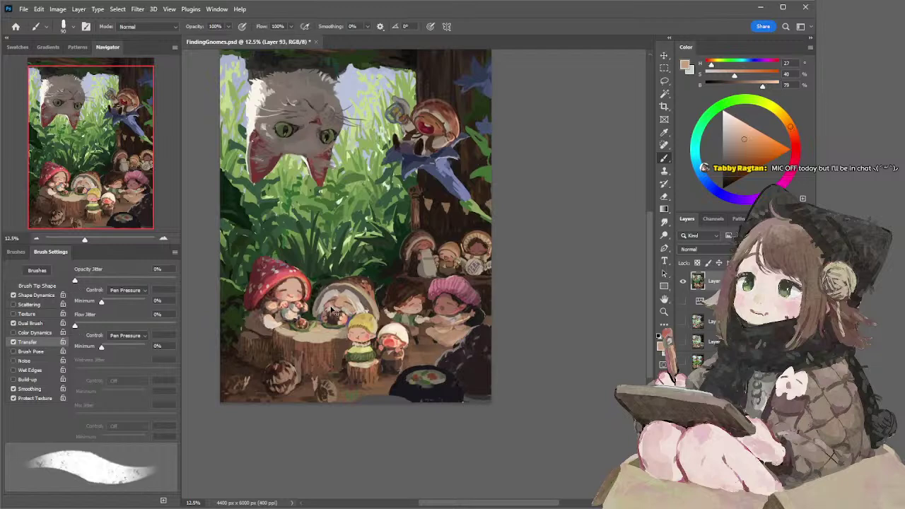
pyautogui.keyDown('alt'); pyautogui.click(331, 304); pyautogui.keyUp('alt')
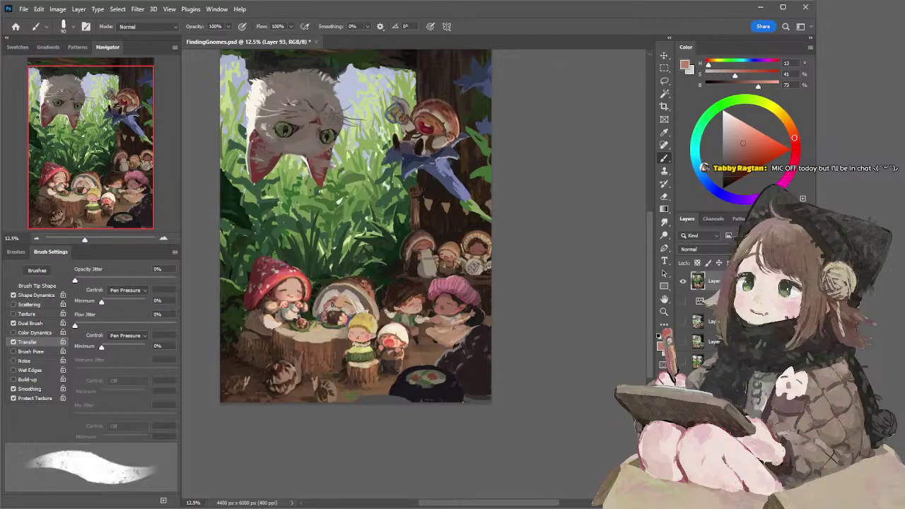
pyautogui.moveTo(344, 297); pyautogui.dragTo(350, 293)
pyautogui.keyDown('alt'); pyautogui.click(351, 296); pyautogui.keyUp('alt')
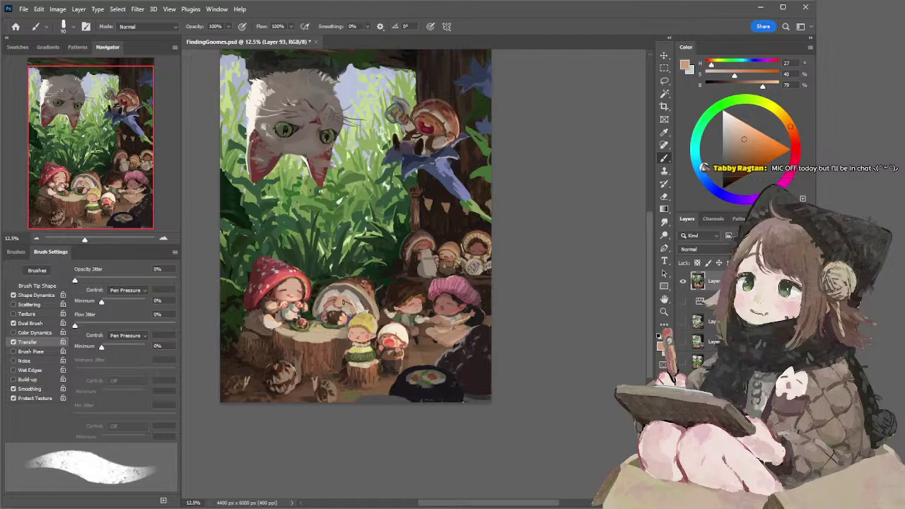
# Sample the stump table's top and bark, then the dark brown shadow at its left side, adjusting the brush size for shading
pyautogui.moveTo(353, 273); pyautogui.dragTo(346, 235)
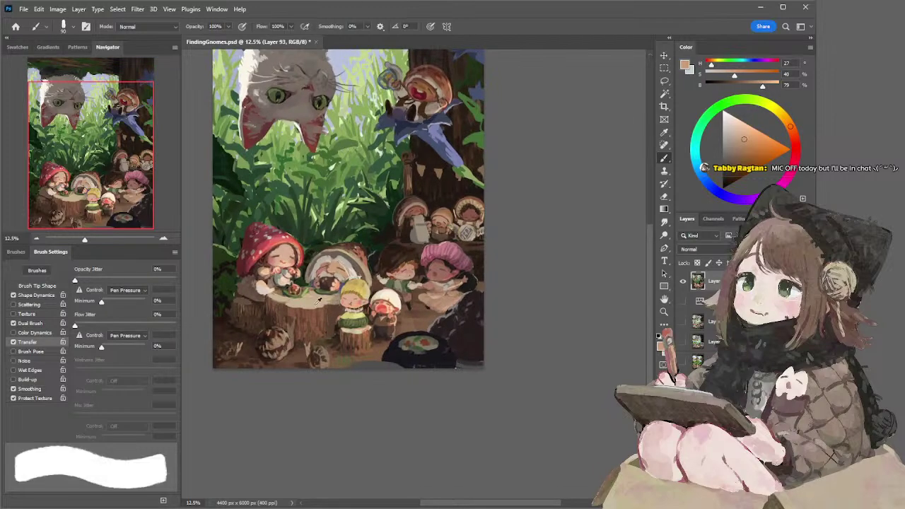
pyautogui.keyDown('alt'); pyautogui.click(314, 304); pyautogui.keyUp('alt')
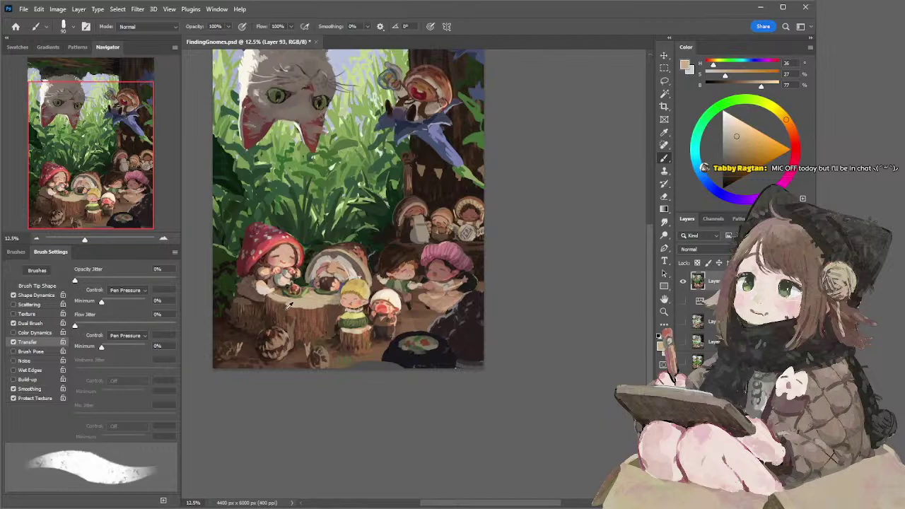
pyautogui.keyDown('alt'); pyautogui.click(287, 309); pyautogui.keyUp('alt')
pyautogui.keyDown('alt'); pyautogui.click(270, 312); pyautogui.keyUp('alt')
pyautogui.press(']')
pyautogui.press(']')
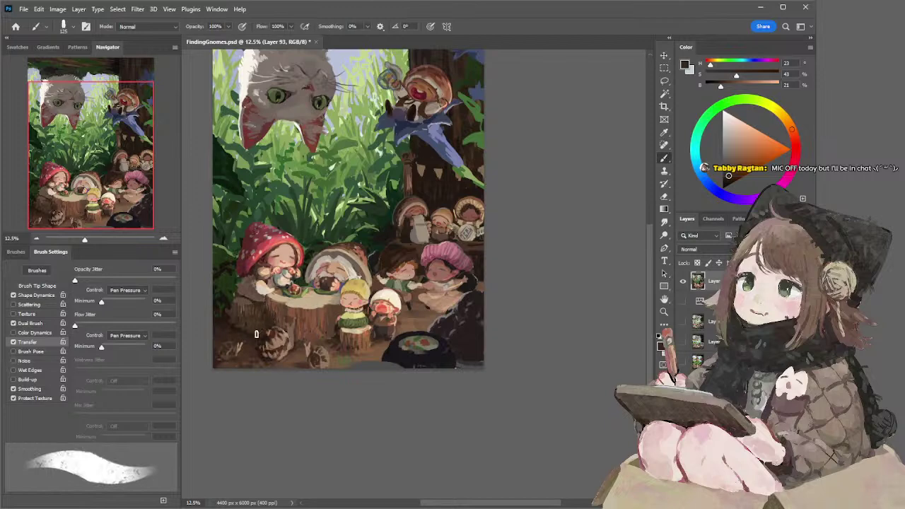
pyautogui.press('[')
pyautogui.keyDown('alt'); pyautogui.click(267, 308); pyautogui.keyUp('alt')
pyautogui.keyDown('alt'); pyautogui.click(267, 306); pyautogui.keyUp('alt')
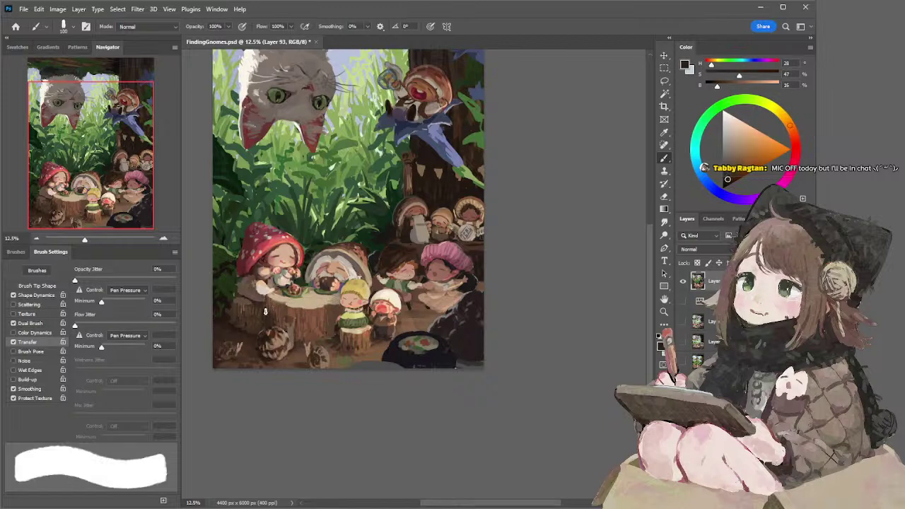
pyautogui.press('[')
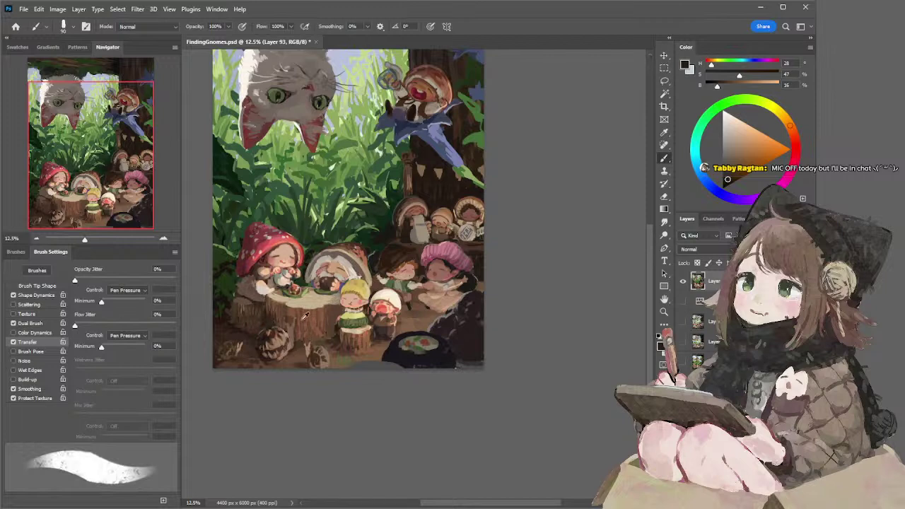
# Refine the bark at the stump table's front rim with reddish and mid browns sampled from the wood
pyautogui.keyDown('alt'); pyautogui.click(289, 312); pyautogui.keyUp('alt')
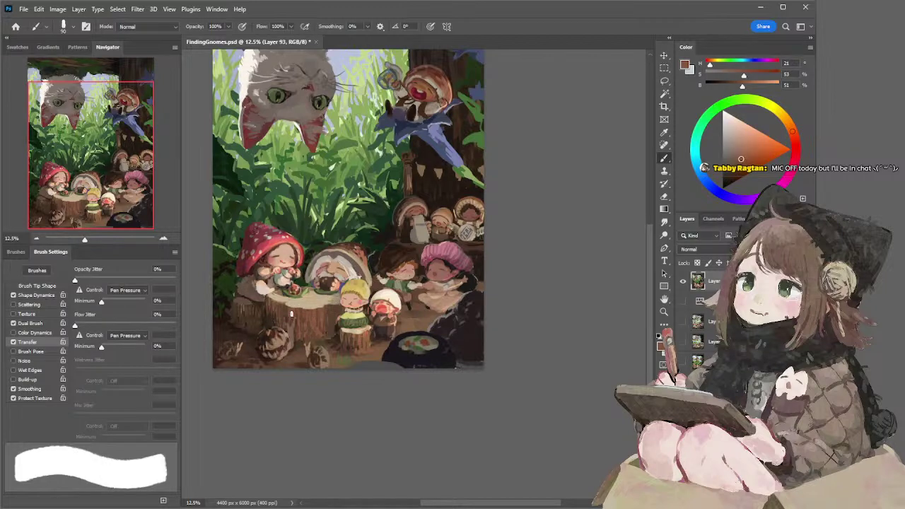
pyautogui.keyDown('alt'); pyautogui.click(291, 321); pyautogui.keyUp('alt')
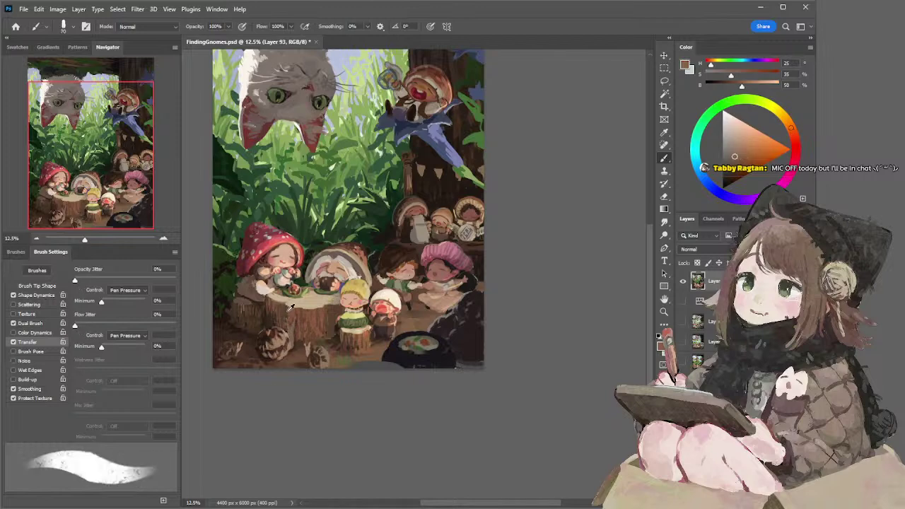
pyautogui.keyDown('alt'); pyautogui.click(287, 313); pyautogui.keyUp('alt')
pyautogui.keyDown('alt'); pyautogui.click(291, 328); pyautogui.keyUp('alt')
# Touch up the ground around the large pine cone with browns sampled beside and below it
pyautogui.keyDown('alt'); pyautogui.click(297, 340); pyautogui.keyUp('alt')
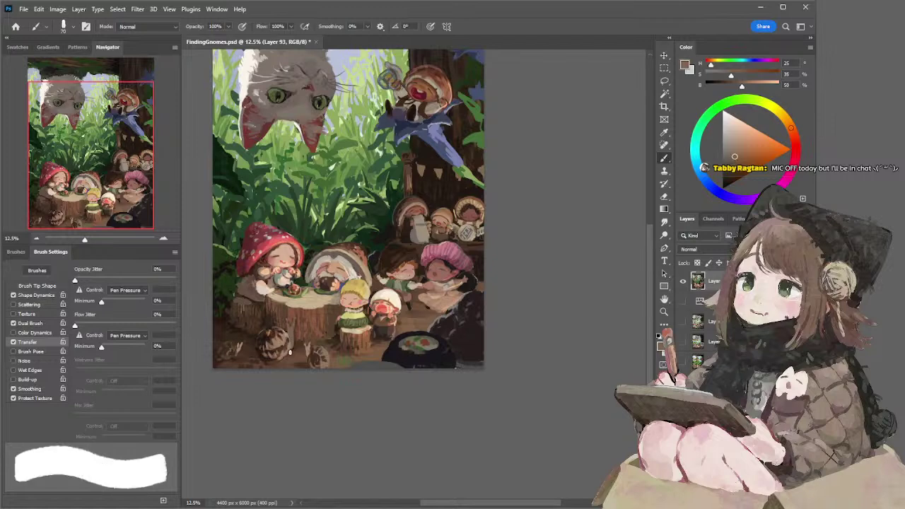
pyautogui.keyDown('alt'); pyautogui.click(296, 346); pyautogui.keyUp('alt')
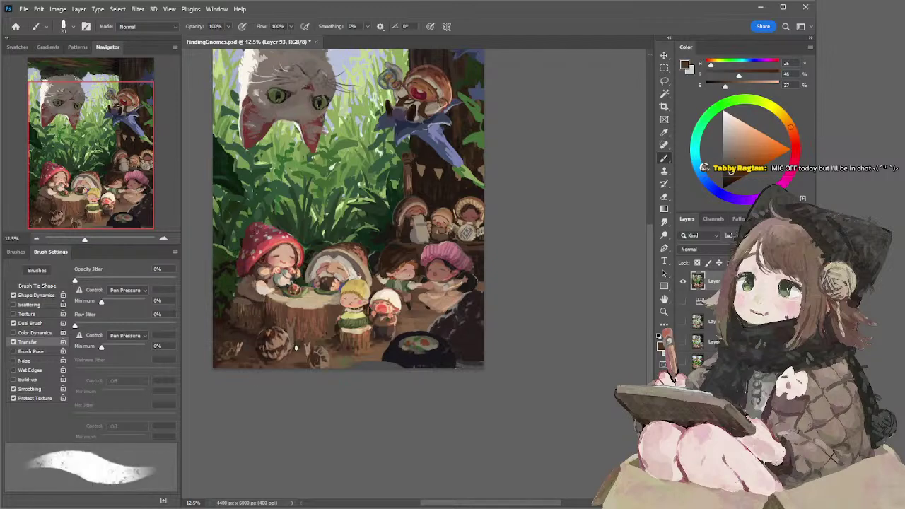
pyautogui.keyDown('alt'); pyautogui.click(274, 359); pyautogui.keyUp('alt')
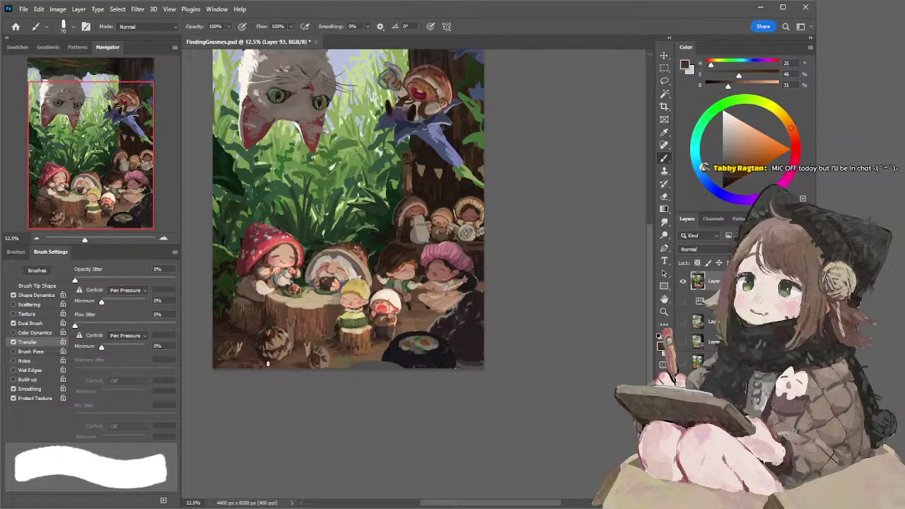
# Sample the mid brown of the ground near the bottom edge and paint a short stroke there, beside the black pot
pyautogui.moveTo(372, 275); pyautogui.dragTo(383, 314)
pyautogui.keyDown('alt'); pyautogui.click(348, 396); pyautogui.keyUp('alt')
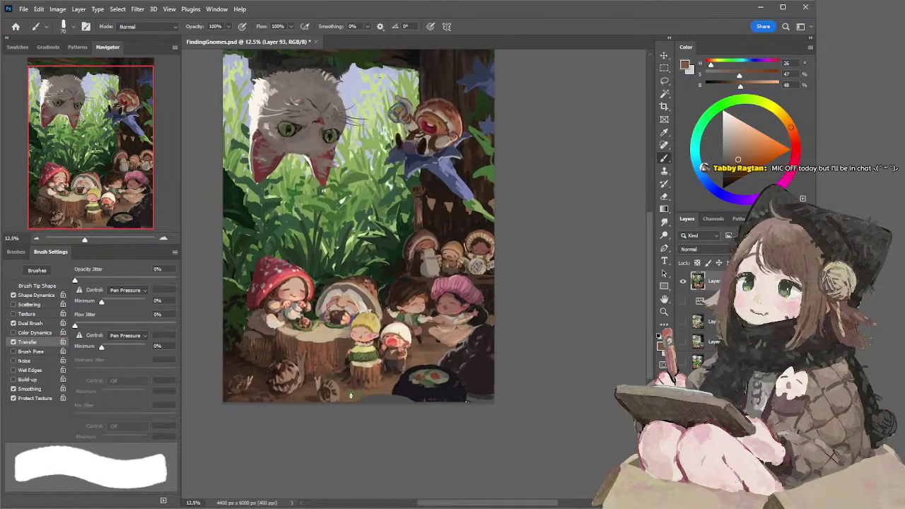
pyautogui.moveTo(352, 398)
pyautogui.mouseDown()
pyautogui.moveTo(363, 400)
pyautogui.moveTo(347, 400)
pyautogui.mouseUp()
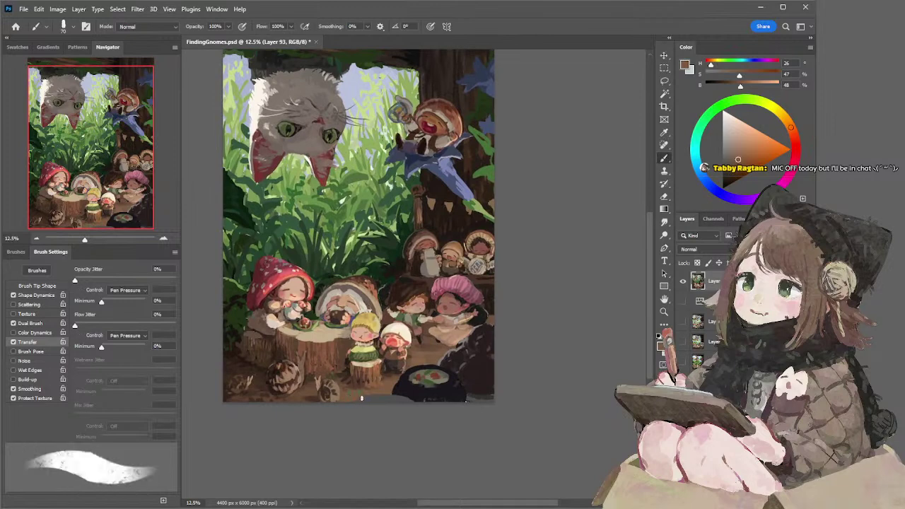
# Sample beige below the shelf gnomes and dark brown from the brown-haired gnome, and set the paint color to gray at 6% saturation and 38% brightness
pyautogui.moveTo(400, 273); pyautogui.dragTo(363, 290)
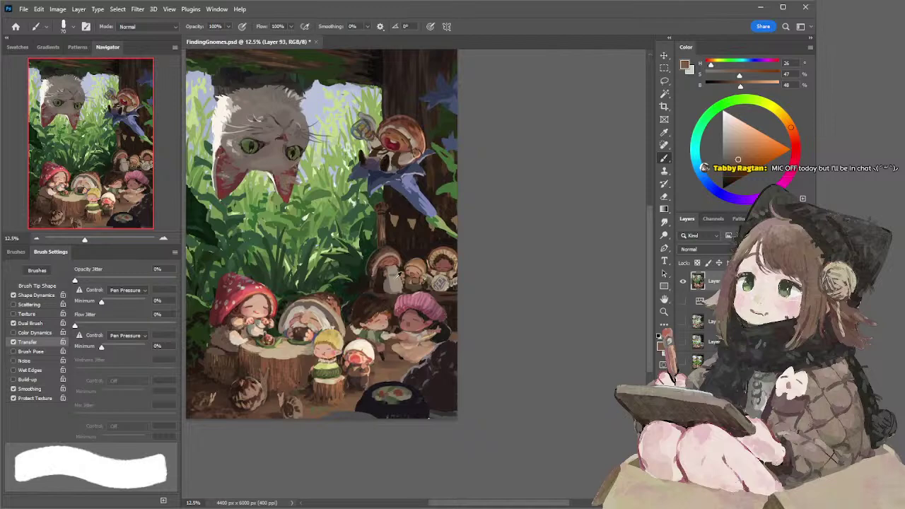
pyautogui.keyDown('alt'); pyautogui.click(394, 280); pyautogui.keyUp('alt')
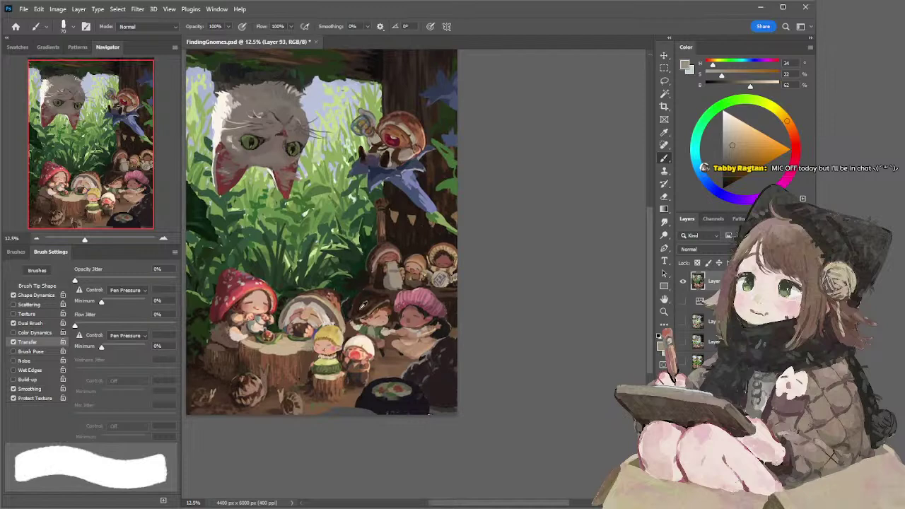
pyautogui.keyDown('alt'); pyautogui.click(359, 310); pyautogui.keyUp('alt')
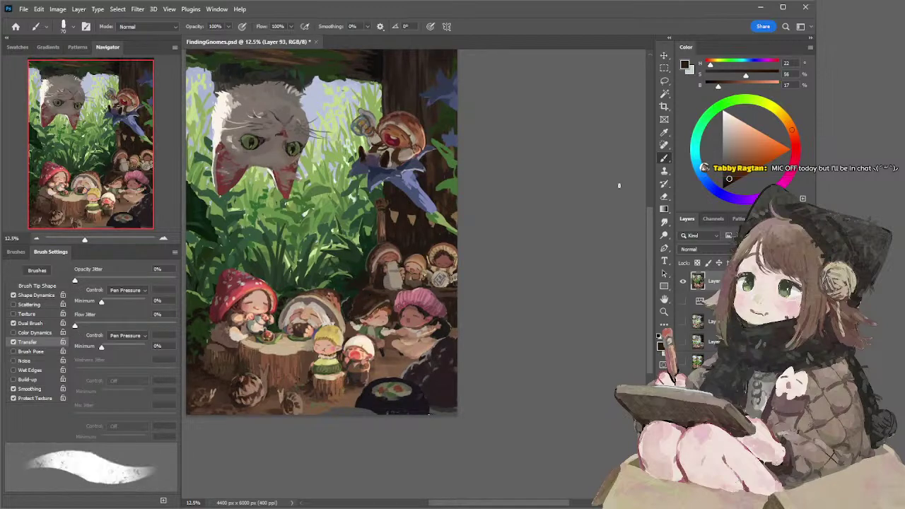
pyautogui.click(724, 160)
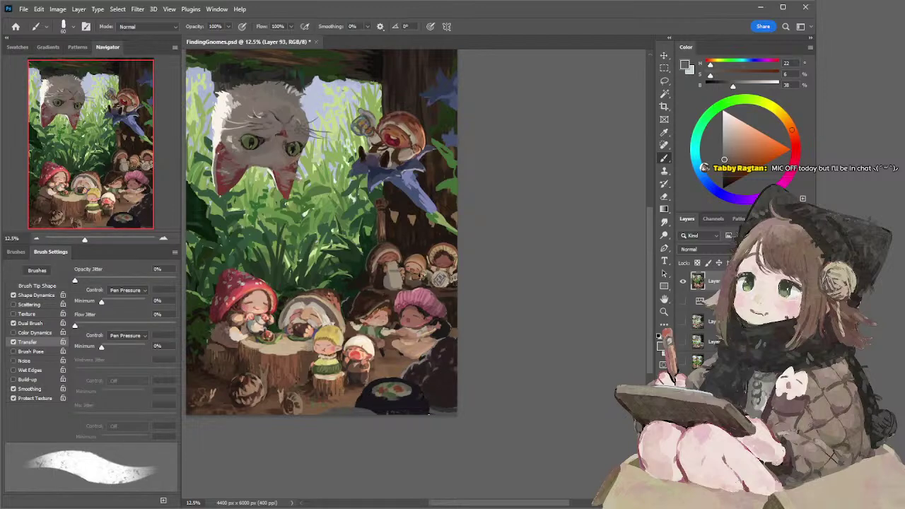
# Sample the dark brown of the shelf beneath the seated gnomes and enlarge the brush
pyautogui.keyDown('alt'); pyautogui.click(388, 293); pyautogui.keyUp('alt')
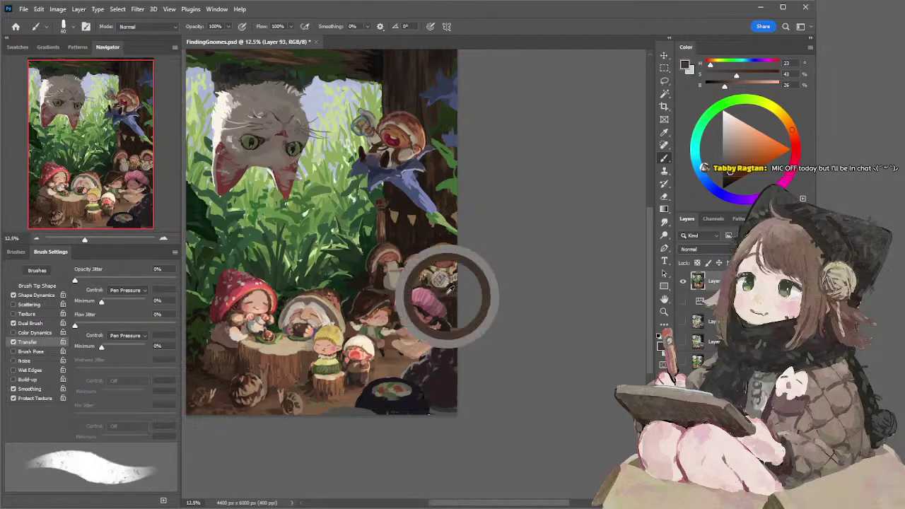
pyautogui.keyDown('alt'); pyautogui.click(446, 295); pyautogui.keyUp('alt')
pyautogui.press(']')
pyautogui.press(']')
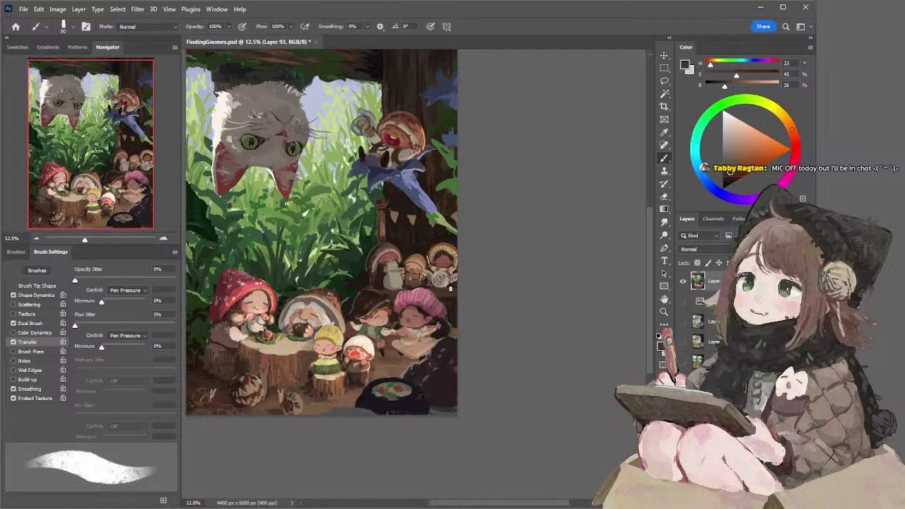
# Scale the whole artwork down slightly from its lower-right corner and apply the transform
pyautogui.moveTo(460, 205)
pyautogui.mouseDown()
pyautogui.moveTo(522, 223)
pyautogui.moveTo(512, 225)
pyautogui.mouseUp()
pyautogui.click(663, 55)
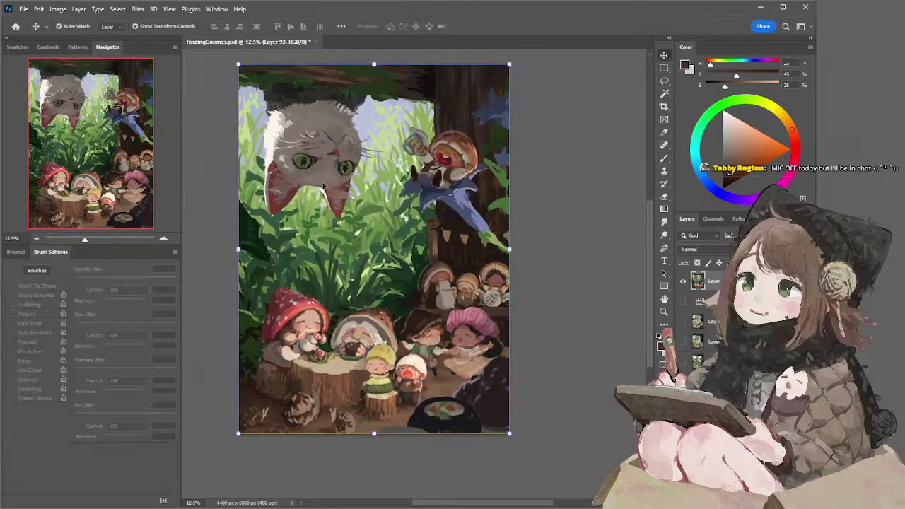
pyautogui.click(34, 243)
pyautogui.moveTo(518, 97); pyautogui.dragTo(279, 441)
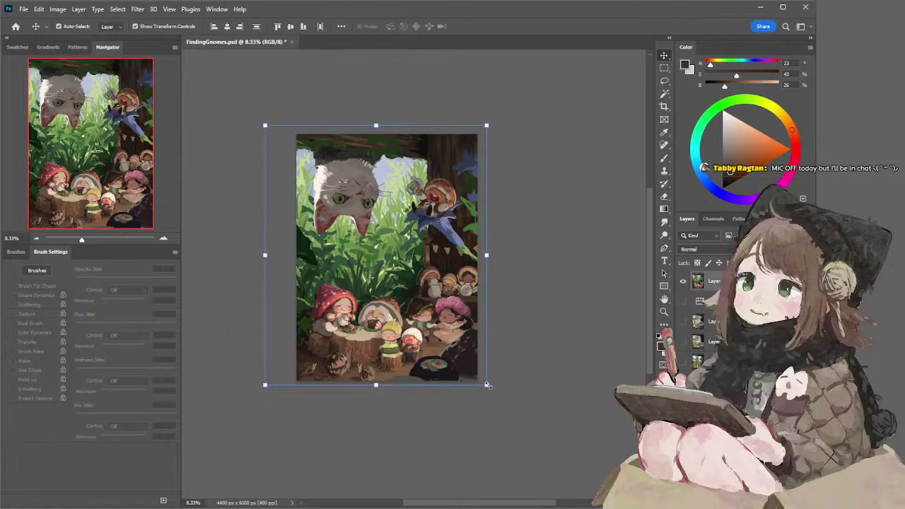
pyautogui.moveTo(486, 384); pyautogui.dragTo(486, 382)
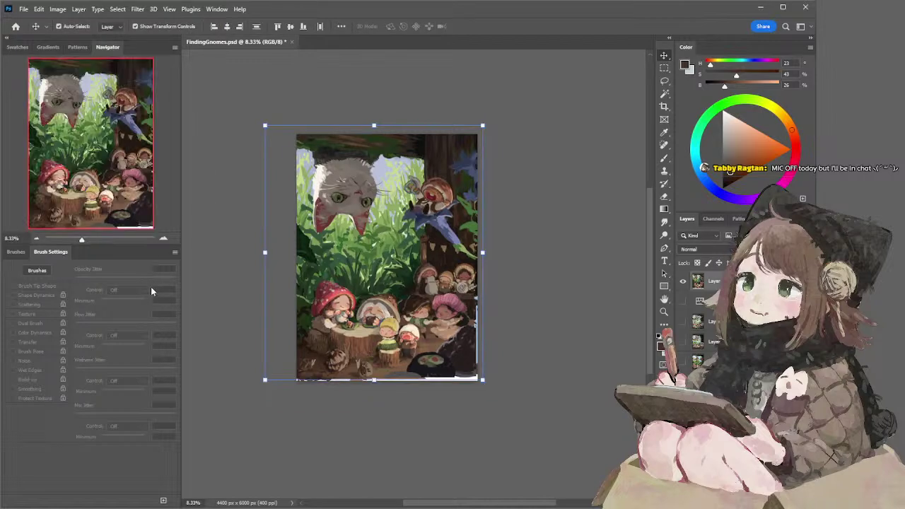
pyautogui.click(164, 240)
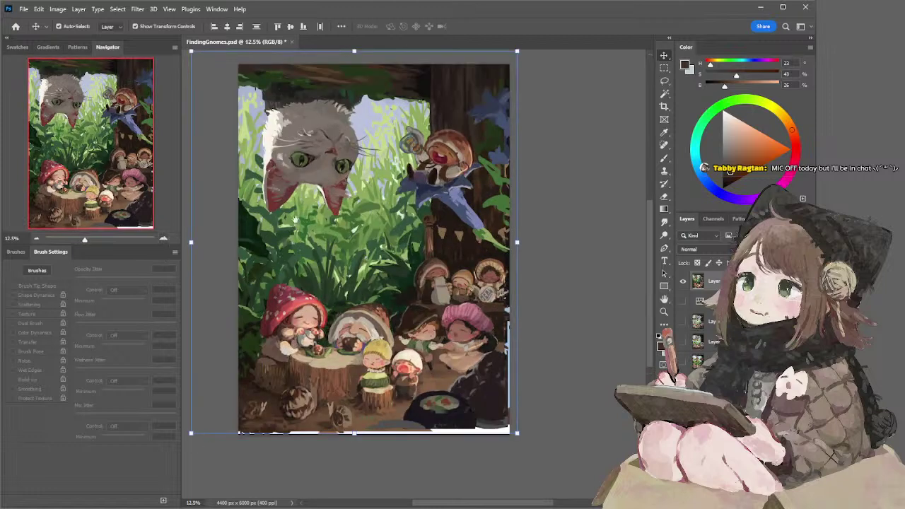
pyautogui.moveTo(304, 211); pyautogui.dragTo(309, 215)
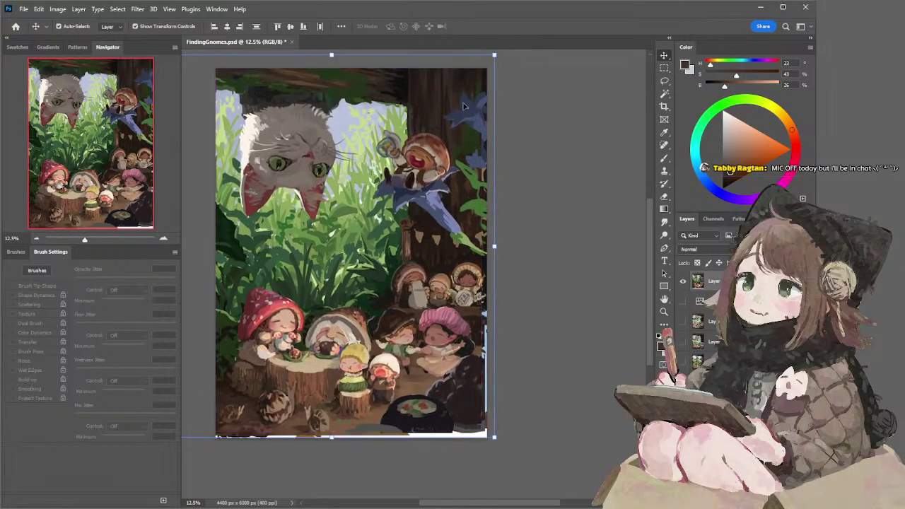
pyautogui.press('Return')
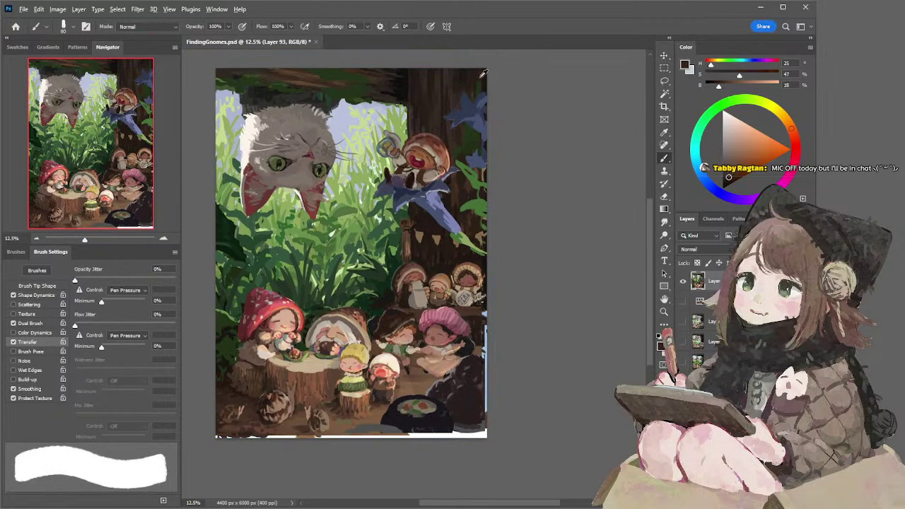
# Lasso the trunk strip along the artwork's upper right edge on Layer 93, adjust it, and clear the selection
pyautogui.press('l')
pyautogui.moveTo(460, 80)
pyautogui.mouseDown()
pyautogui.moveTo(480, 61)
pyautogui.moveTo(517, 169)
pyautogui.moveTo(501, 249)
pyautogui.moveTo(485, 270)
pyautogui.moveTo(471, 239)
pyautogui.moveTo(483, 78)
pyautogui.mouseUp()
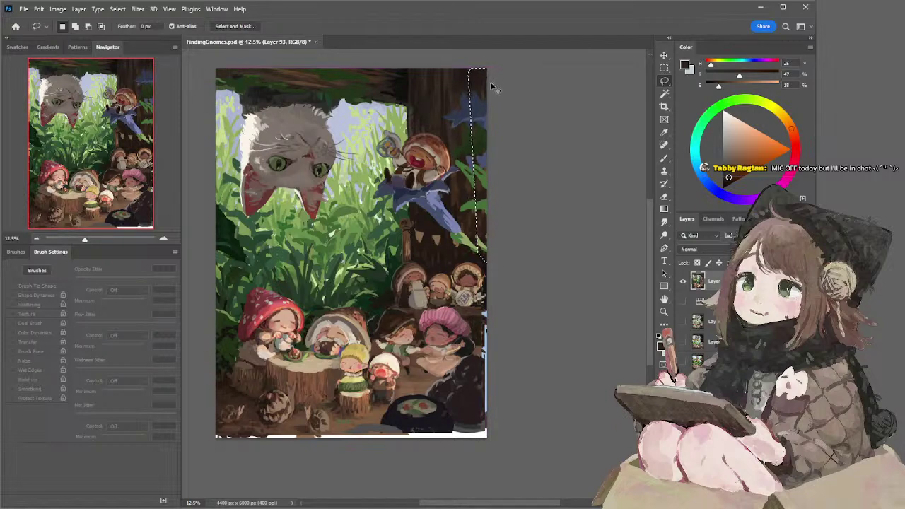
pyautogui.moveTo(491, 83); pyautogui.dragTo(481, 83)
pyautogui.hotkey('ctrl', 'd')
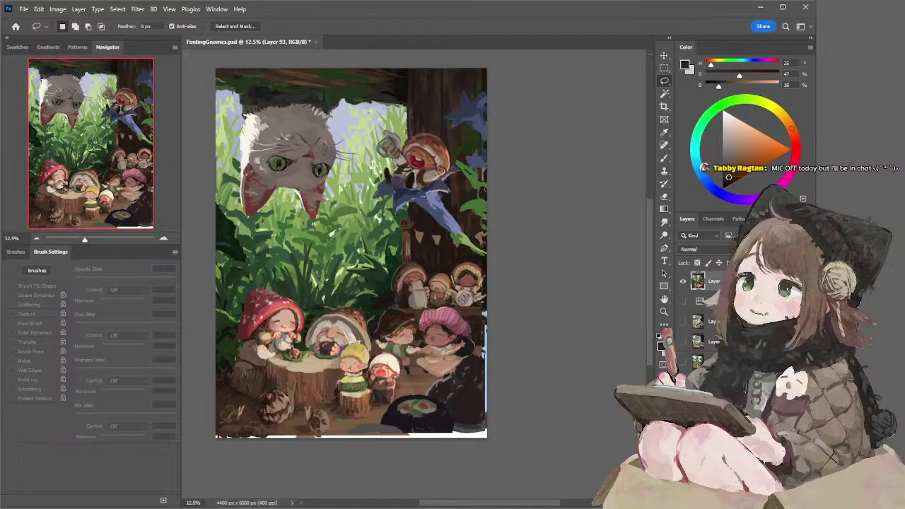
# Hide Layer 93 and make Layer 85 the active layer
pyautogui.click(681, 282)
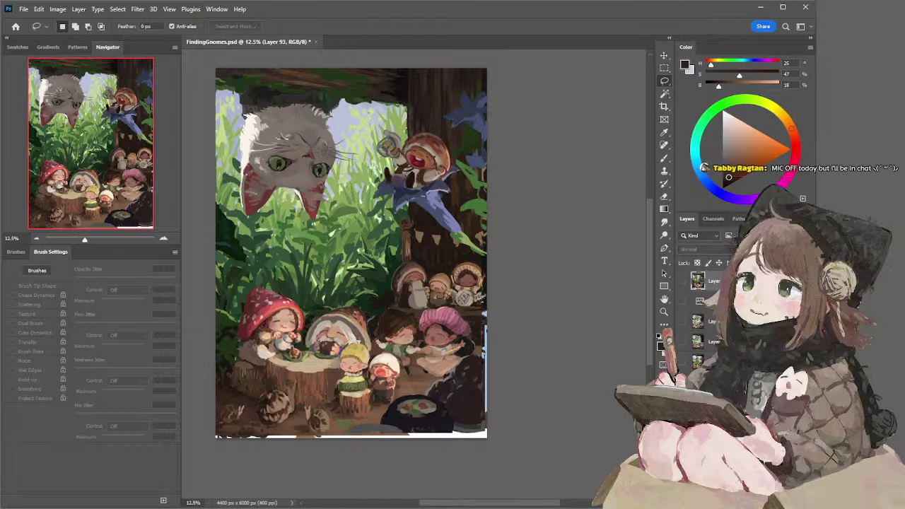
pyautogui.hotkey('alt', '[')
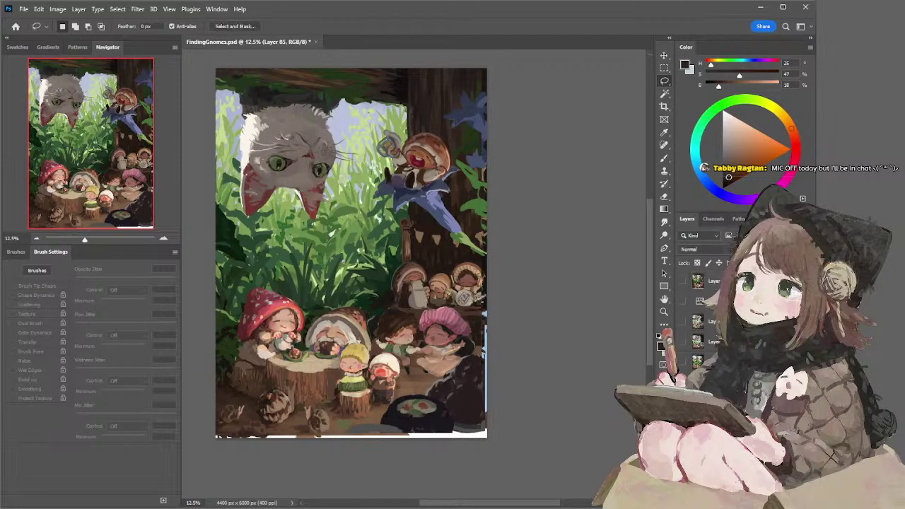
# Letter "WRONG LAYER T_T" in white across the upper picture on a new layer, and delete that layer
pyautogui.hotkey('ctrl', 'shift', 'alt', 'n')
pyautogui.press('b')
pyautogui.press('x')
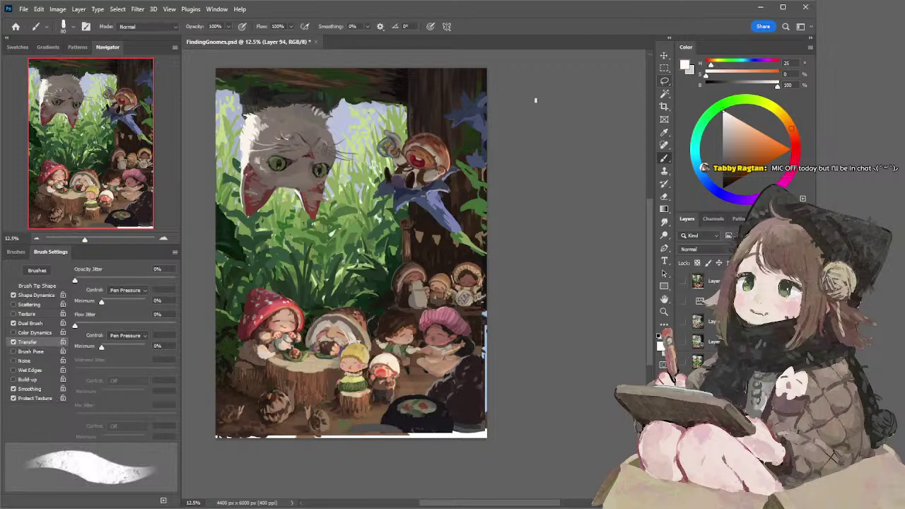
pyautogui.moveTo(311, 86)
pyautogui.mouseDown()
pyautogui.moveTo(324, 108)
pyautogui.moveTo(334, 91)
pyautogui.moveTo(362, 92)
pyautogui.moveTo(346, 118)
pyautogui.mouseUp()
pyautogui.moveTo(348, 88)
pyautogui.mouseDown()
pyautogui.moveTo(365, 109)
pyautogui.moveTo(384, 88)
pyautogui.moveTo(400, 117)
pyautogui.moveTo(429, 87)
pyautogui.mouseUp()
pyautogui.moveTo(444, 90)
pyautogui.mouseDown()
pyautogui.moveTo(439, 103)
pyautogui.moveTo(456, 113)
pyautogui.mouseUp()
pyautogui.moveTo(313, 136)
pyautogui.mouseDown()
pyautogui.moveTo(306, 159)
pyautogui.moveTo(332, 167)
pyautogui.mouseUp()
pyautogui.moveTo(338, 171)
pyautogui.mouseDown()
pyautogui.moveTo(353, 138)
pyautogui.moveTo(369, 174)
pyautogui.moveTo(359, 156)
pyautogui.mouseUp()
pyautogui.moveTo(373, 140)
pyautogui.mouseDown()
pyautogui.moveTo(389, 149)
pyautogui.moveTo(380, 178)
pyautogui.mouseUp()
pyautogui.moveTo(419, 137)
pyautogui.mouseDown()
pyautogui.moveTo(419, 174)
pyautogui.moveTo(417, 154)
pyautogui.mouseUp()
pyautogui.moveTo(429, 139)
pyautogui.mouseDown()
pyautogui.moveTo(429, 169)
pyautogui.moveTo(457, 171)
pyautogui.mouseUp()
pyautogui.moveTo(332, 198); pyautogui.dragTo(356, 197)
pyautogui.moveTo(345, 200)
pyautogui.mouseDown()
pyautogui.moveTo(346, 230)
pyautogui.moveTo(389, 220)
pyautogui.moveTo(423, 199)
pyautogui.mouseUp()
pyautogui.moveTo(409, 201); pyautogui.dragTo(410, 228)
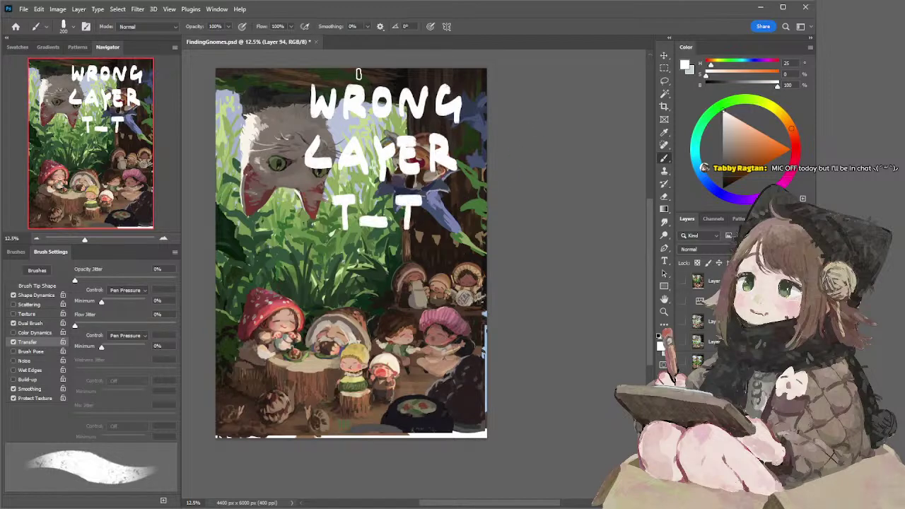
pyautogui.press('Delete')
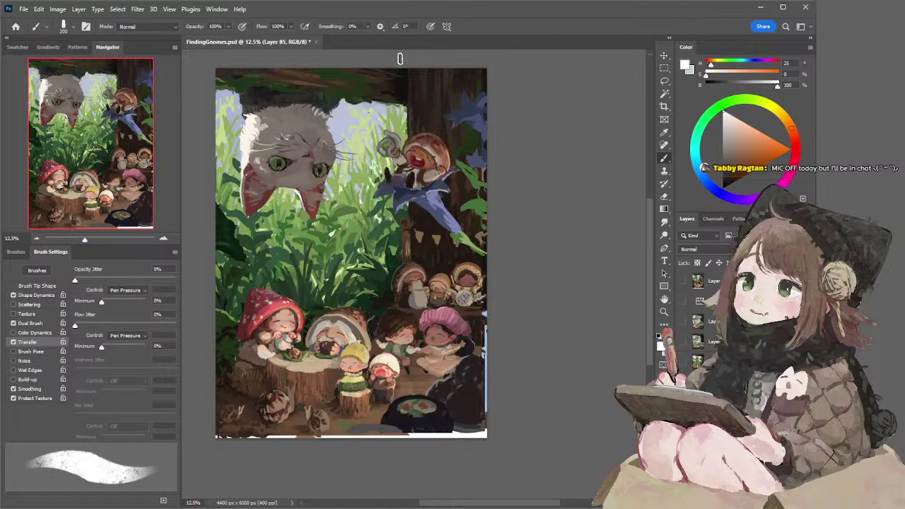
# Switch to the tree trunk's own layer and rework its strip along the upper right edge using a lasso selection
pyautogui.hotkey('ctrl', ',')
pyautogui.hotkey('ctrl', ',')
pyautogui.keyDown('ctrl'); pyautogui.click(475, 81); pyautogui.keyUp('ctrl')
pyautogui.press('l')
pyautogui.moveTo(453, 80)
pyautogui.mouseDown()
pyautogui.moveTo(527, 226)
pyautogui.moveTo(483, 274)
pyautogui.moveTo(466, 242)
pyautogui.moveTo(458, 305)
pyautogui.moveTo(463, 248)
pyautogui.mouseUp()
pyautogui.hotkey('ctrl', 'd')
pyautogui.press('r')
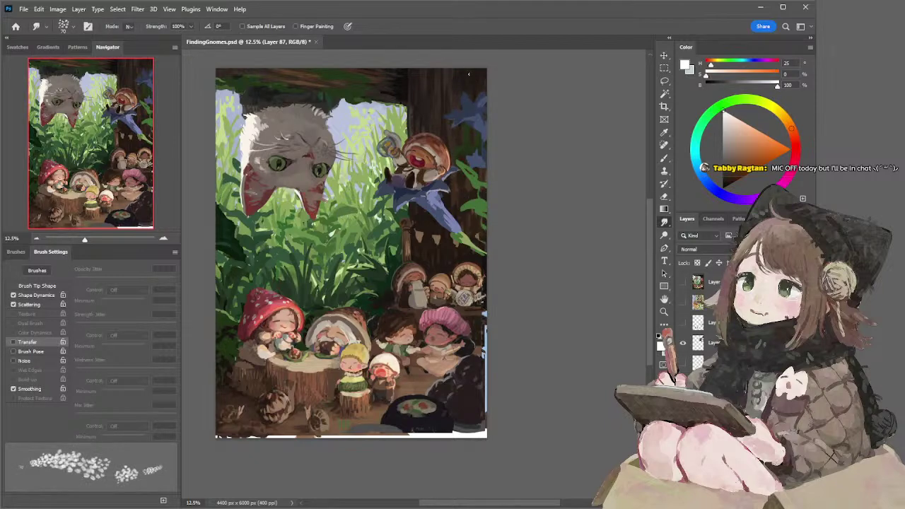
# Retouch the leaves and flower stem along the picture's right edge with the Brush and Smudge tools
pyautogui.press('b')
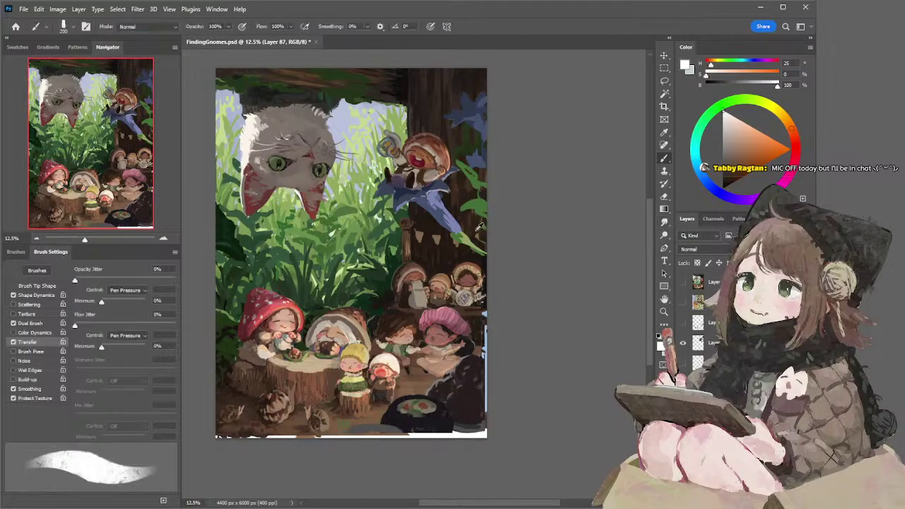
pyautogui.moveTo(474, 225)
pyautogui.mouseDown()
pyautogui.moveTo(475, 207)
pyautogui.moveTo(486, 213)
pyautogui.moveTo(497, 174)
pyautogui.moveTo(491, 146)
pyautogui.mouseUp()
pyautogui.press('r')
pyautogui.keyDown('ctrl'); pyautogui.click(486, 265); pyautogui.keyUp('ctrl')
pyautogui.moveTo(489, 210); pyautogui.dragTo(475, 255)
# Fill the white gap at the right edge beside the pink-hatted gnome, using a lasso and dark browns sampled from the shelf
pyautogui.press('l')
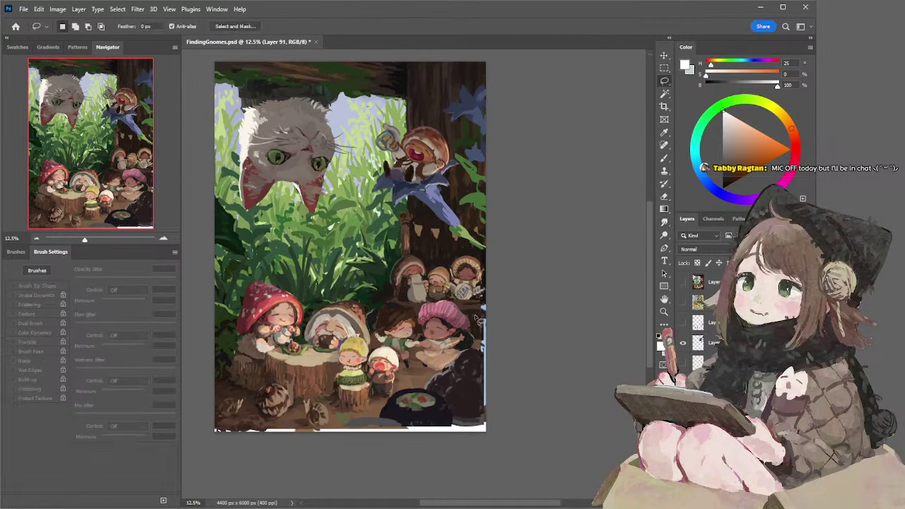
pyautogui.moveTo(477, 343)
pyautogui.mouseDown()
pyautogui.moveTo(483, 331)
pyautogui.moveTo(495, 355)
pyautogui.mouseUp()
pyautogui.moveTo(478, 324); pyautogui.dragTo(481, 308)
pyautogui.press('b')
pyautogui.keyDown('alt'); pyautogui.click(483, 315); pyautogui.keyUp('alt')
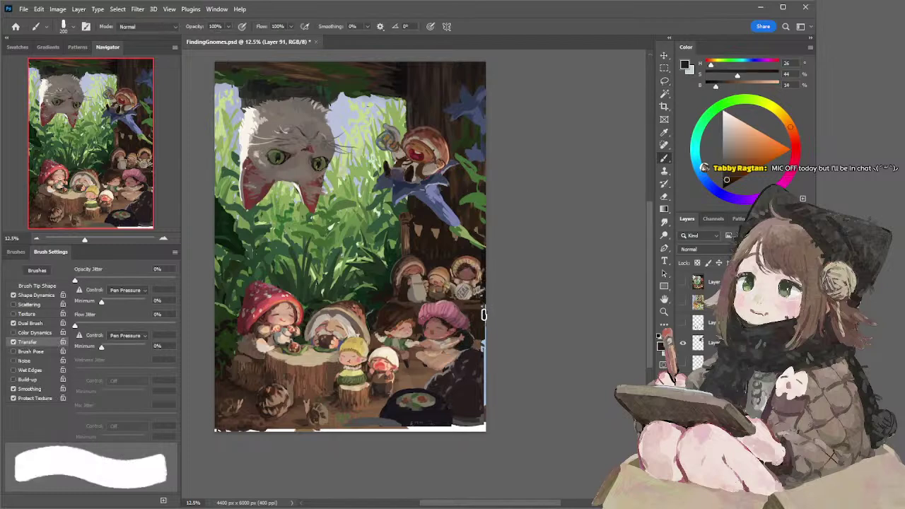
pyautogui.keyDown('alt'); pyautogui.click(485, 308); pyautogui.keyUp('alt')
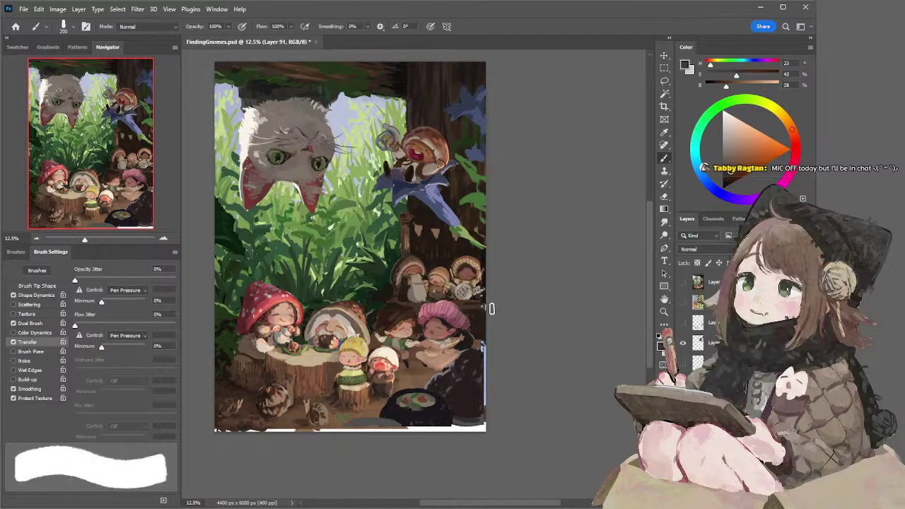
# Extend the brown ground and the dark mound below it to the picture's right edge with colors sampled from each
pyautogui.keyDown('alt'); pyautogui.click(487, 346); pyautogui.keyUp('alt')
pyautogui.moveTo(489, 347); pyautogui.dragTo(482, 346)
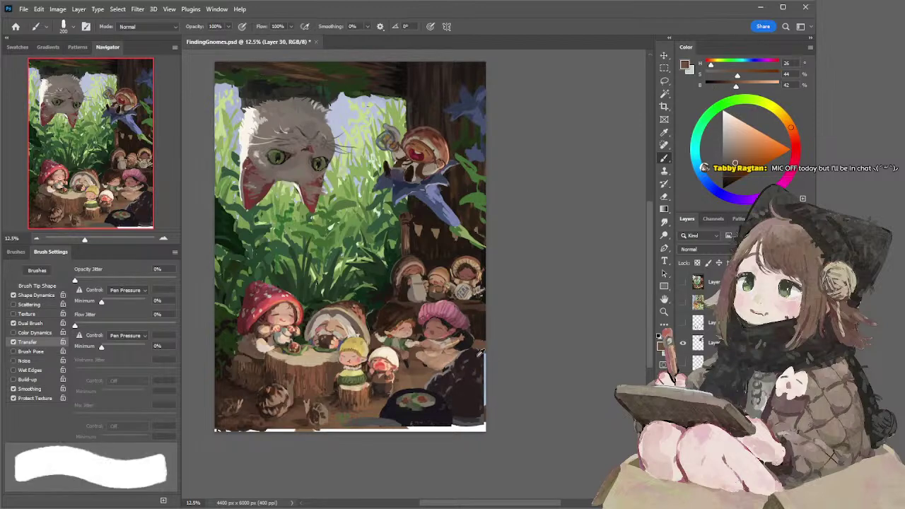
pyautogui.keyDown('alt'); pyautogui.click(480, 360); pyautogui.keyUp('alt')
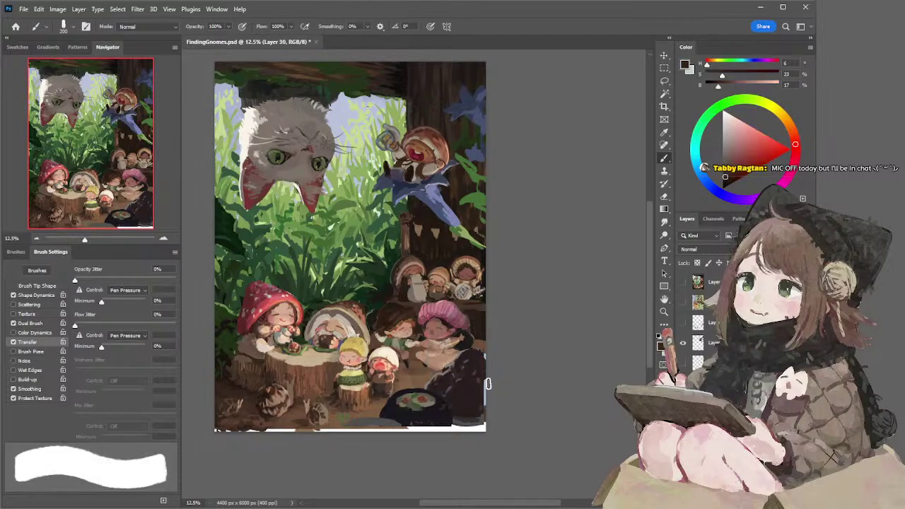
pyautogui.keyDown('alt'); pyautogui.click(485, 386); pyautogui.keyUp('alt')
pyautogui.keyDown('alt'); pyautogui.click(485, 371); pyautogui.keyUp('alt')
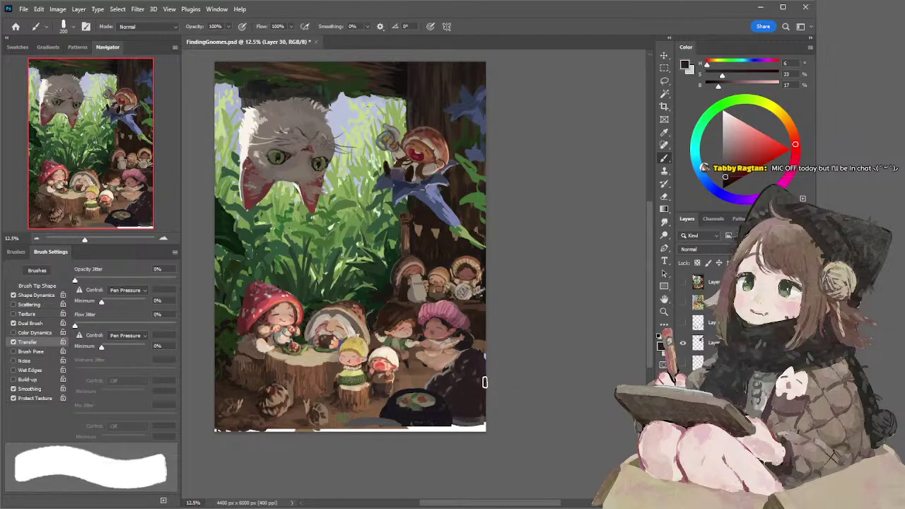
pyautogui.keyDown('alt'); pyautogui.click(486, 342); pyautogui.keyUp('alt')
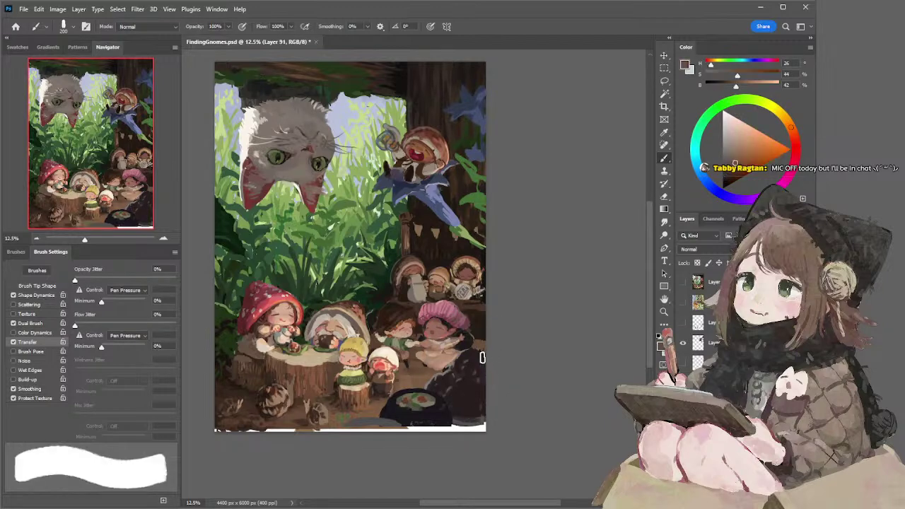
pyautogui.press('e')
pyautogui.keyDown('alt'); pyautogui.click(487, 357); pyautogui.keyUp('alt')
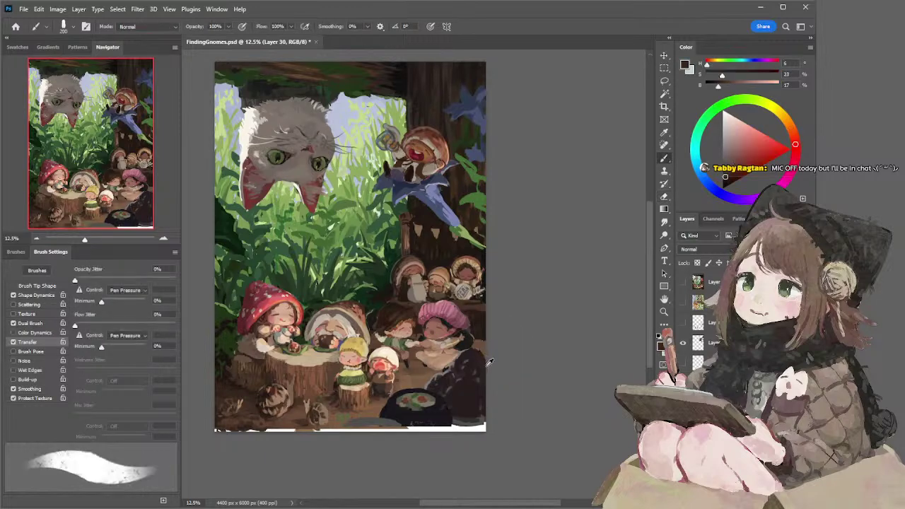
pyautogui.press('b')
# Extend the black pot and the gray stone down to the picture's bottom edge with colors sampled from each
pyautogui.moveTo(490, 361); pyautogui.dragTo(499, 337)
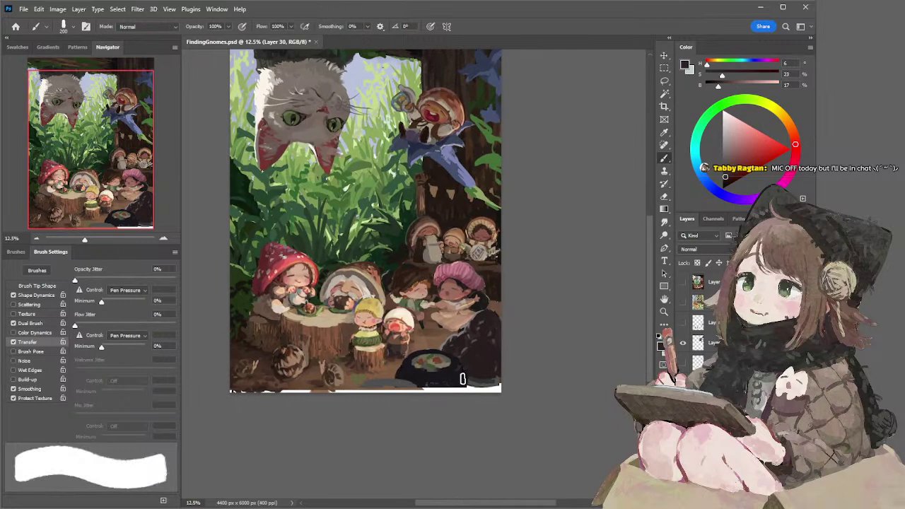
pyautogui.keyDown('alt'); pyautogui.click(463, 380); pyautogui.keyUp('alt')
pyautogui.moveTo(428, 386); pyautogui.dragTo(424, 386)
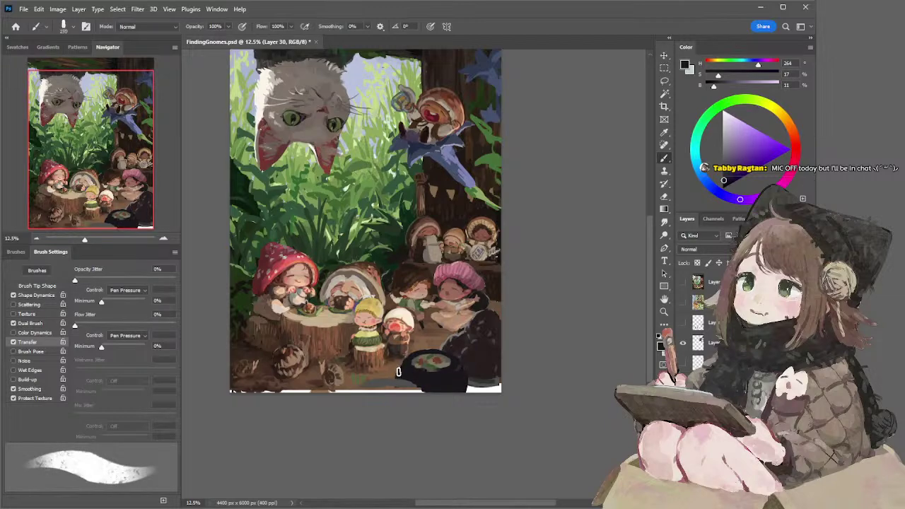
pyautogui.keyDown('alt'); pyautogui.click(383, 382); pyautogui.keyUp('alt')
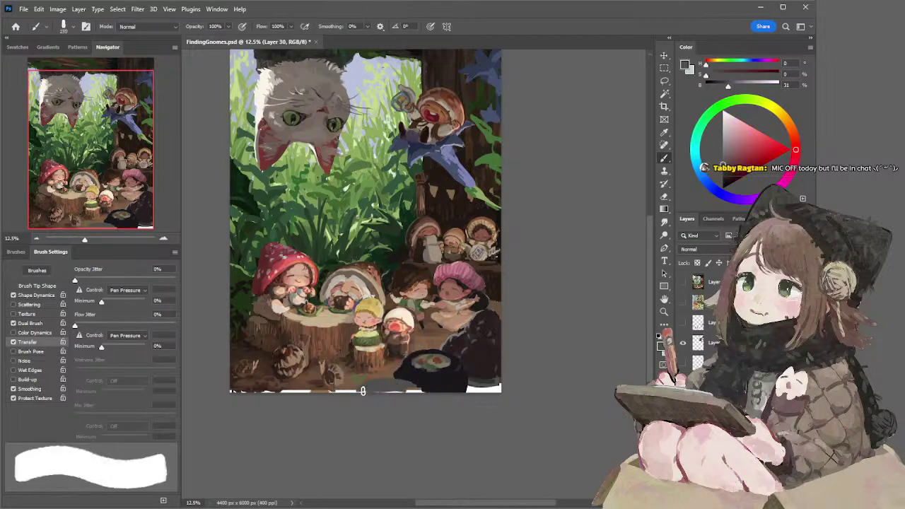
pyautogui.moveTo(358, 391); pyautogui.dragTo(416, 391)
# Cover the white strip along the bottom edge below the pine cones with light and dark browns sampled from the ground
pyautogui.keyDown('alt'); pyautogui.click(379, 376); pyautogui.keyUp('alt')
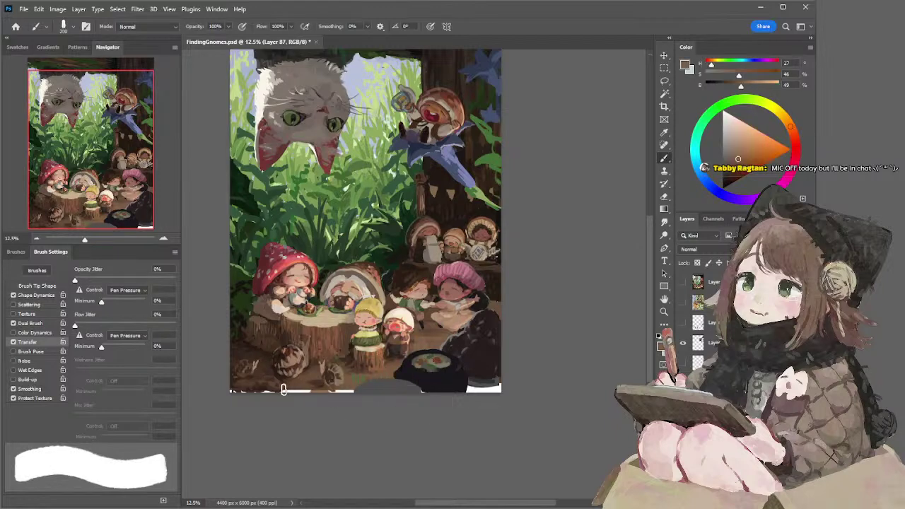
pyautogui.keyDown('alt'); pyautogui.click(304, 386); pyautogui.keyUp('alt')
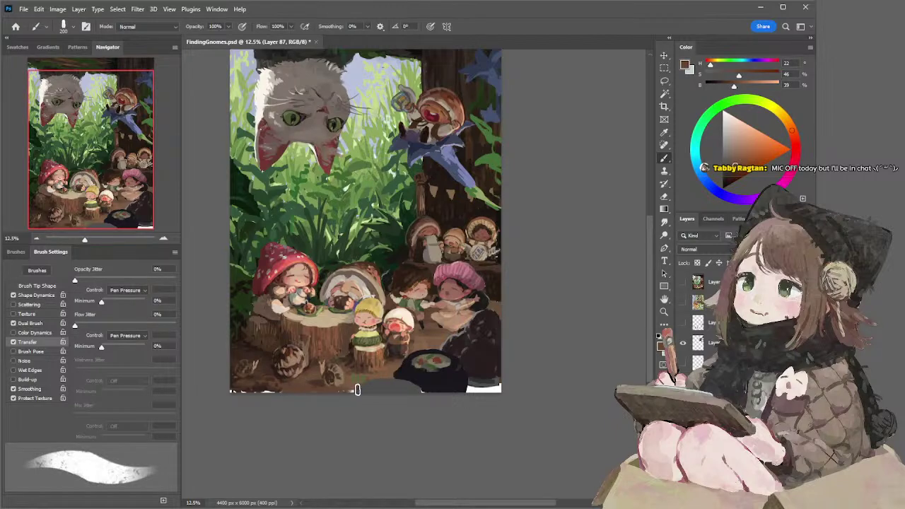
pyautogui.keyDown('alt'); pyautogui.click(342, 390); pyautogui.keyUp('alt')
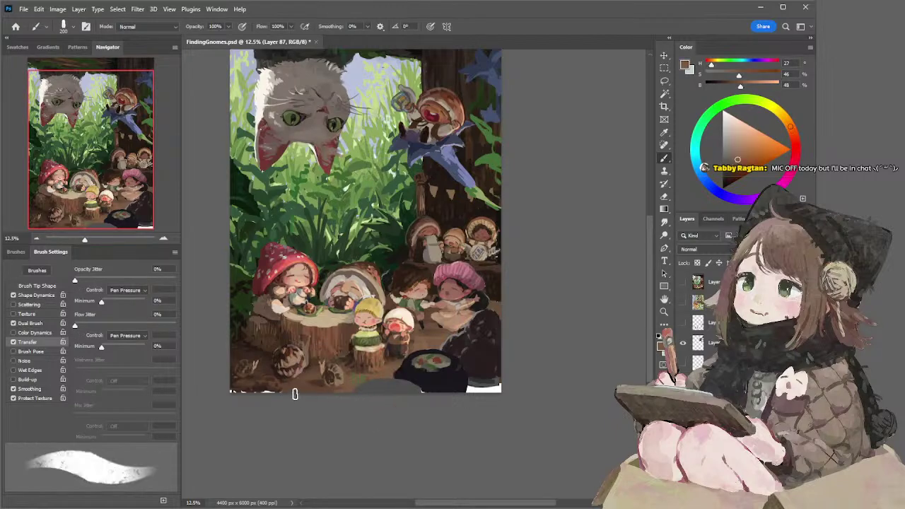
pyautogui.keyDown('alt'); pyautogui.click(271, 382); pyautogui.keyUp('alt')
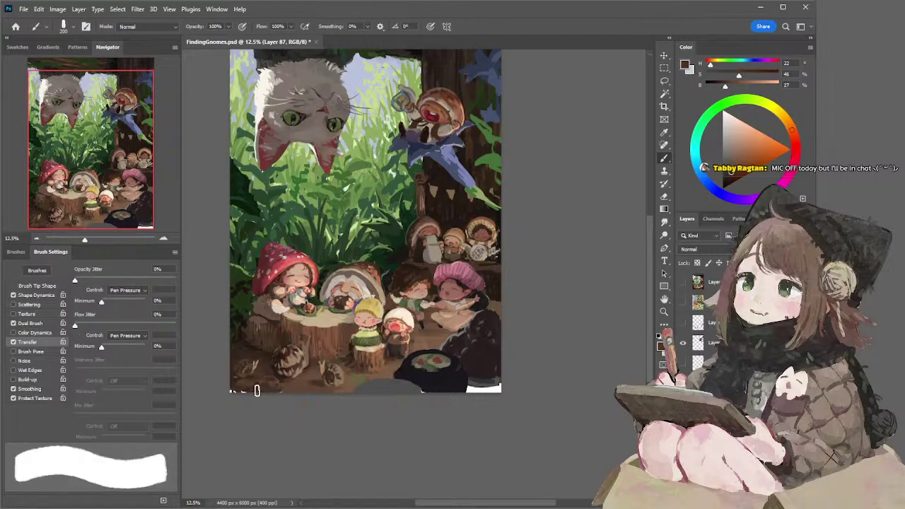
pyautogui.keyDown('alt'); pyautogui.click(244, 383); pyautogui.keyUp('alt')
pyautogui.keyDown('alt'); pyautogui.click(291, 386); pyautogui.keyUp('alt')
pyautogui.click(281, 390)
# On Layer 30, paint over the white gap in the bottom right corner beside the pot, and undo the extra stroke on the dark mound
pyautogui.keyDown('ctrl'); pyautogui.click(480, 370); pyautogui.keyUp('ctrl')
pyautogui.keyDown('alt'); pyautogui.click(410, 384); pyautogui.keyUp('alt')
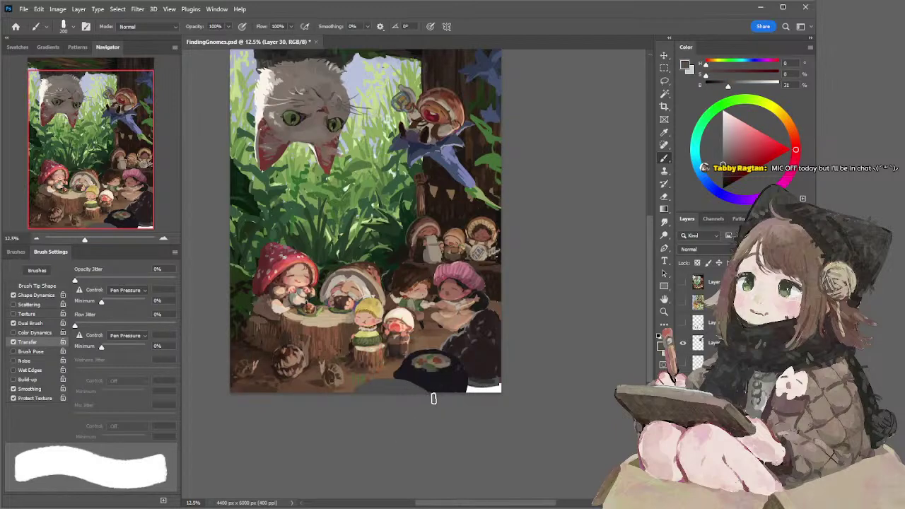
pyautogui.moveTo(468, 390)
pyautogui.mouseDown()
pyautogui.moveTo(503, 389)
pyautogui.moveTo(472, 388)
pyautogui.mouseUp()
pyautogui.moveTo(483, 305)
pyautogui.mouseDown()
pyautogui.moveTo(541, 371)
pyautogui.moveTo(521, 345)
pyautogui.mouseUp()
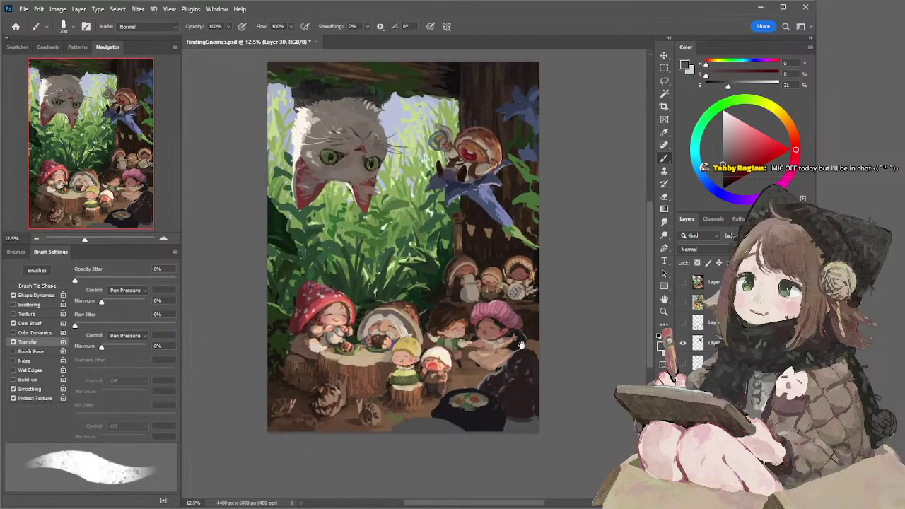
pyautogui.moveTo(521, 382); pyautogui.dragTo(528, 388)
pyautogui.hotkey('ctrl', 'z')
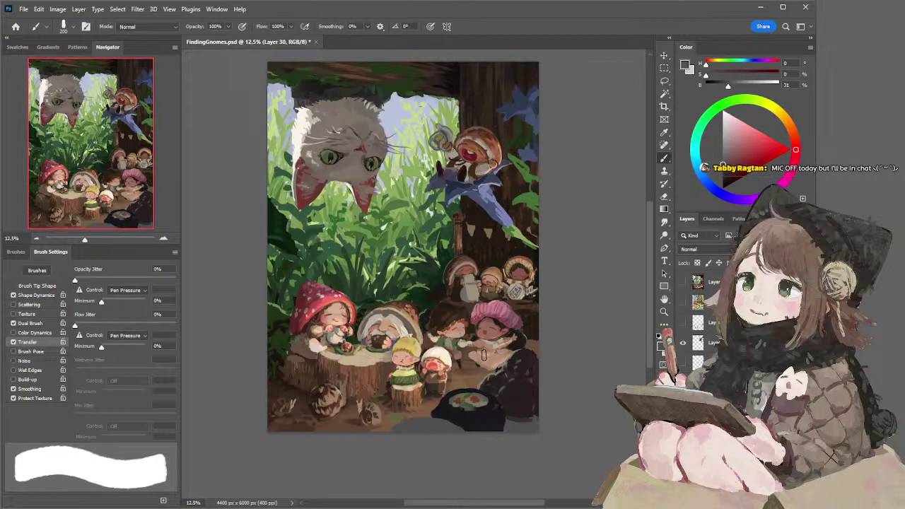
# Move the dark mound and the black pot on Layer 30 slightly toward the picture's right edge
pyautogui.keyDown('ctrl'); pyautogui.click(427, 417); pyautogui.keyUp('ctrl')
pyautogui.keyDown('alt'); pyautogui.click(398, 418); pyautogui.keyUp('alt')
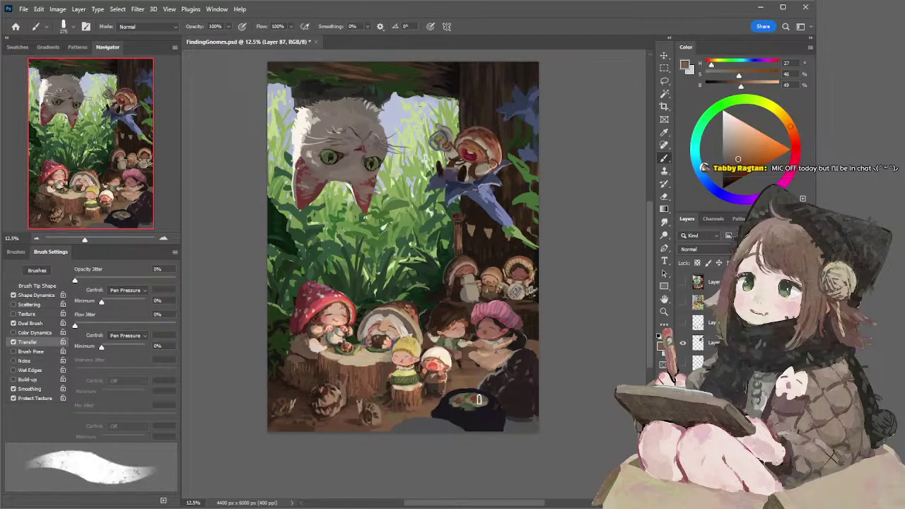
pyautogui.moveTo(525, 387); pyautogui.dragTo(532, 382)
pyautogui.hotkey('ctrl', 'e')
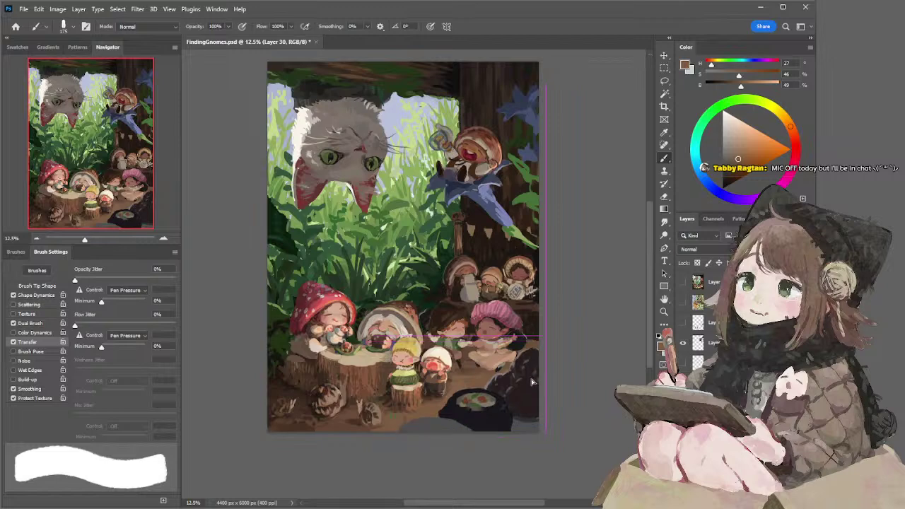
pyautogui.hotkey('ctrl', 'z')
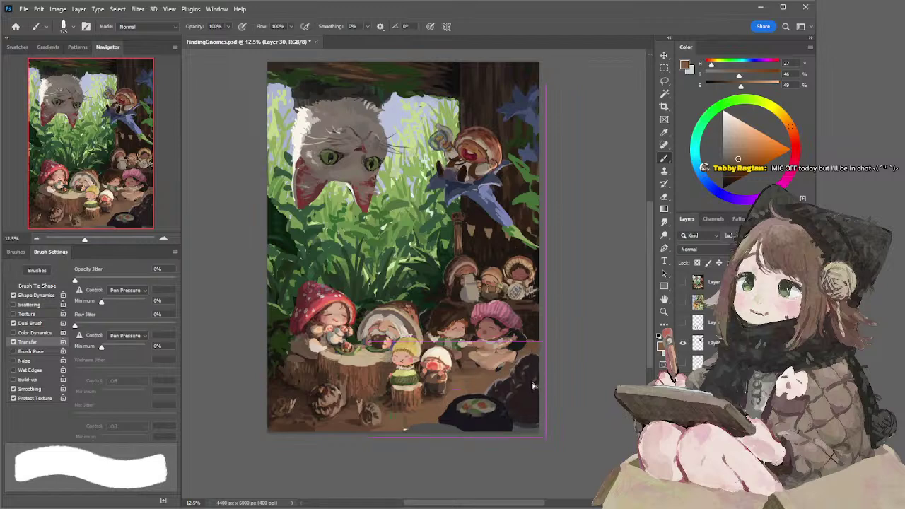
# On Layer 87, cover the small white gap at the picture's bottom edge beside the gray stone with sampled ground brown
pyautogui.keyDown('ctrl'); pyautogui.click(569, 347); pyautogui.keyUp('ctrl')
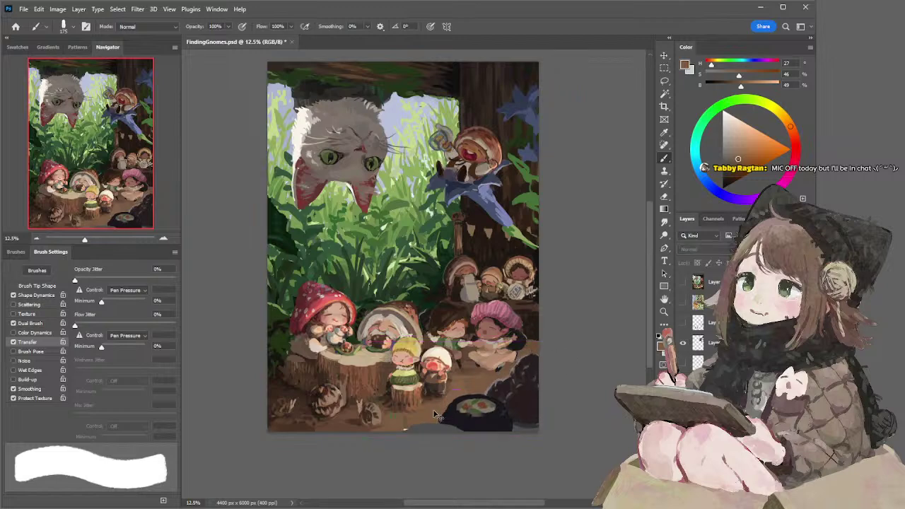
pyautogui.keyDown('ctrl'); pyautogui.click(428, 421); pyautogui.keyUp('ctrl')
pyautogui.keyDown('alt'); pyautogui.click(422, 419); pyautogui.keyUp('alt')
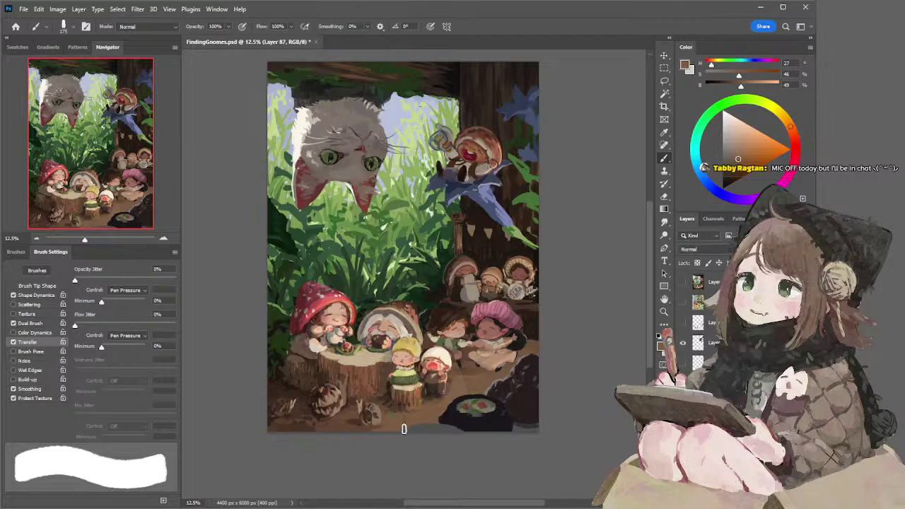
# On Layer 91, extend the gnomes' shelf to the picture's right edge with sampled dark browns and a lighter grayish brown
pyautogui.keyDown('ctrl'); pyautogui.click(537, 330); pyautogui.keyUp('ctrl')
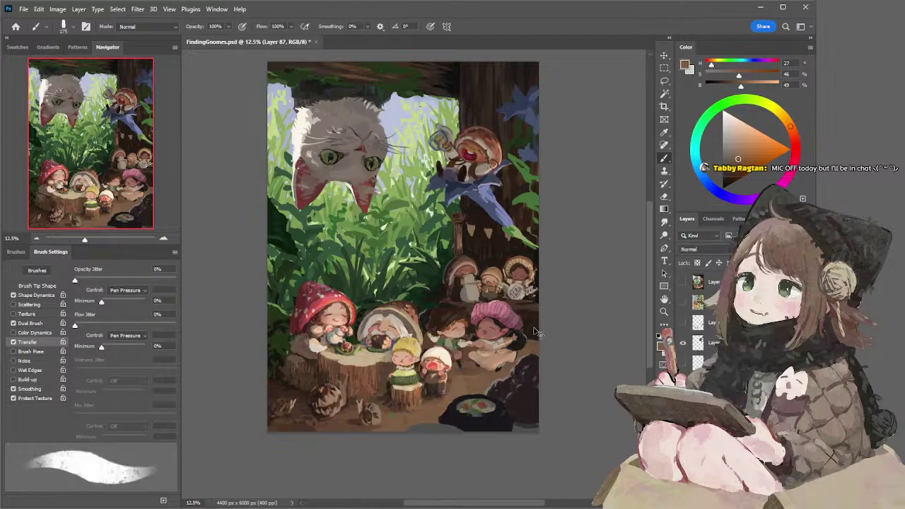
pyautogui.keyDown('alt'); pyautogui.click(535, 329); pyautogui.keyUp('alt')
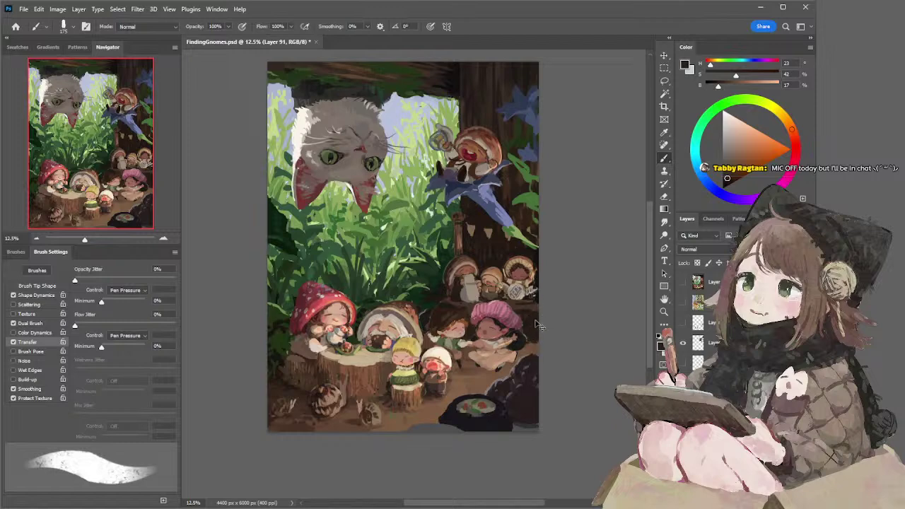
pyautogui.keyDown('alt'); pyautogui.click(530, 299); pyautogui.keyUp('alt')
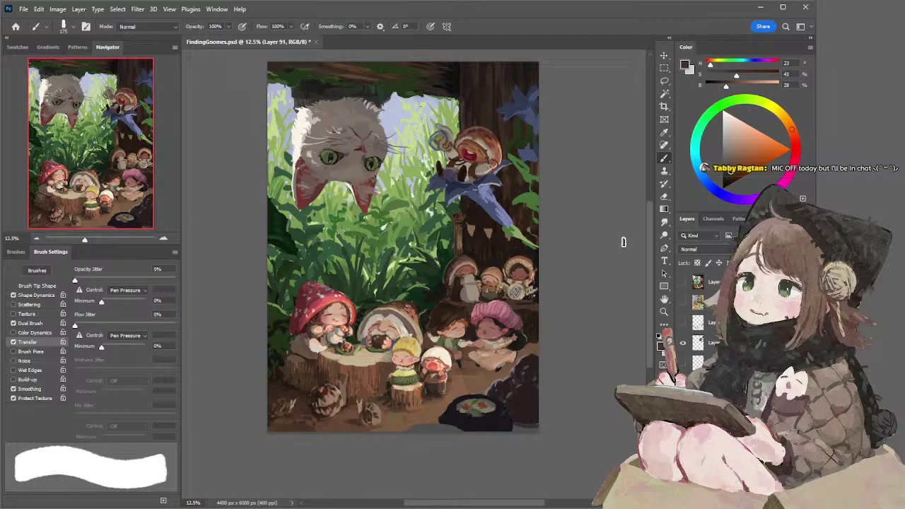
pyautogui.click(728, 161)
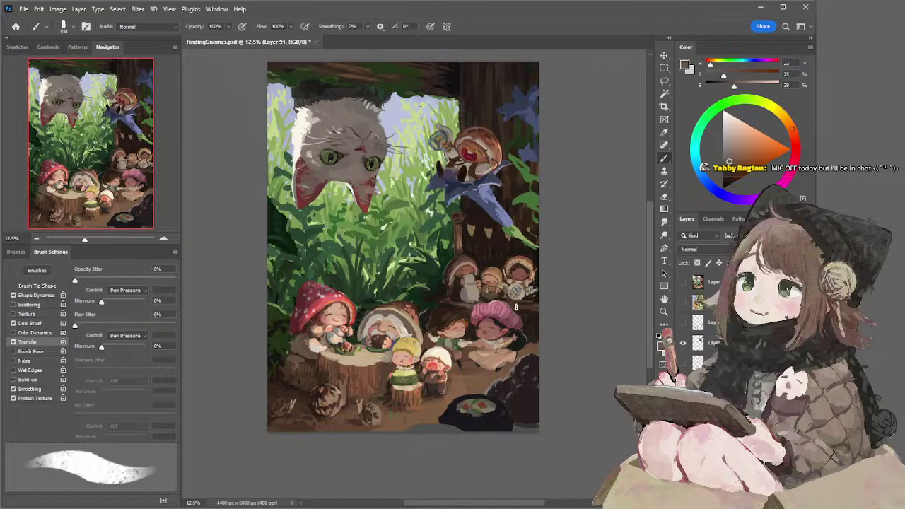
# On Layer 87, paint the background beside and above the shelf gnomes near-black brown with a size 200 brush
pyautogui.keyDown('ctrl'); pyautogui.click(520, 294); pyautogui.keyUp('ctrl')
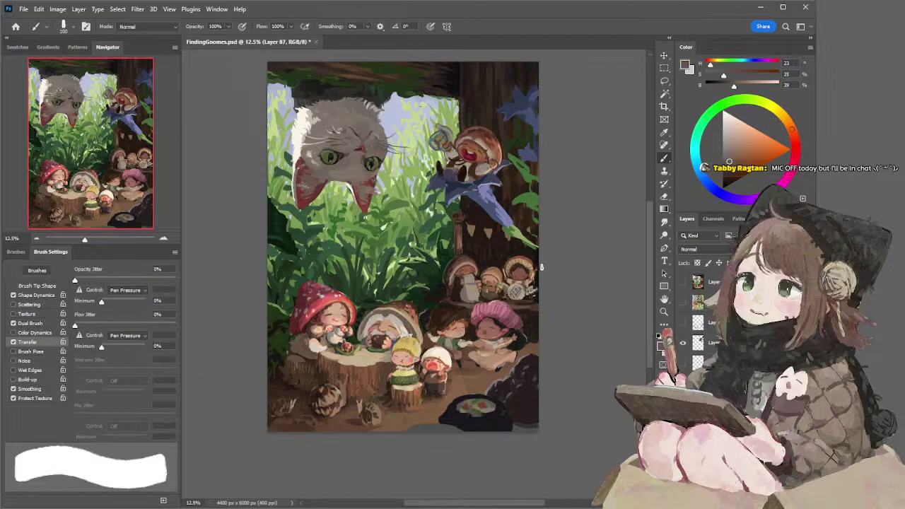
pyautogui.press('e')
pyautogui.press('b')
pyautogui.keyDown('alt'); pyautogui.click(536, 265); pyautogui.keyUp('alt')
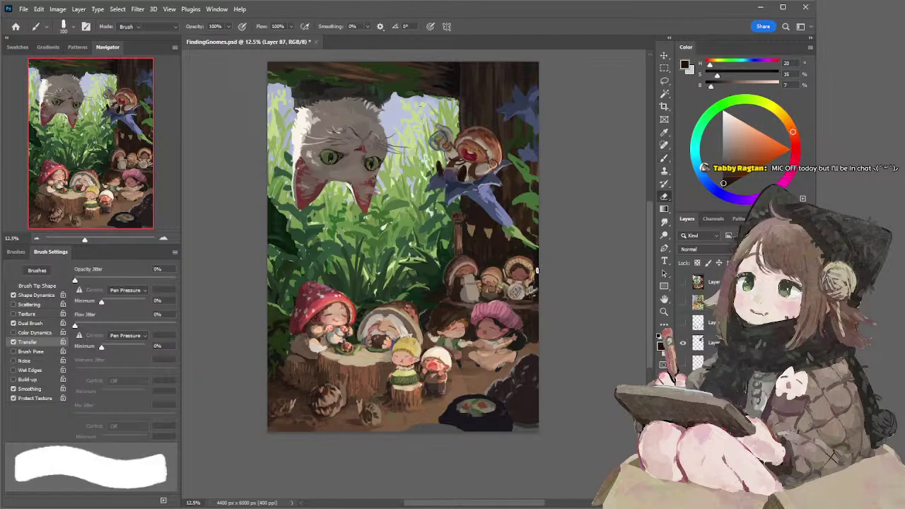
pyautogui.press(']')
pyautogui.press(']')
pyautogui.press(']')
pyautogui.press(']')
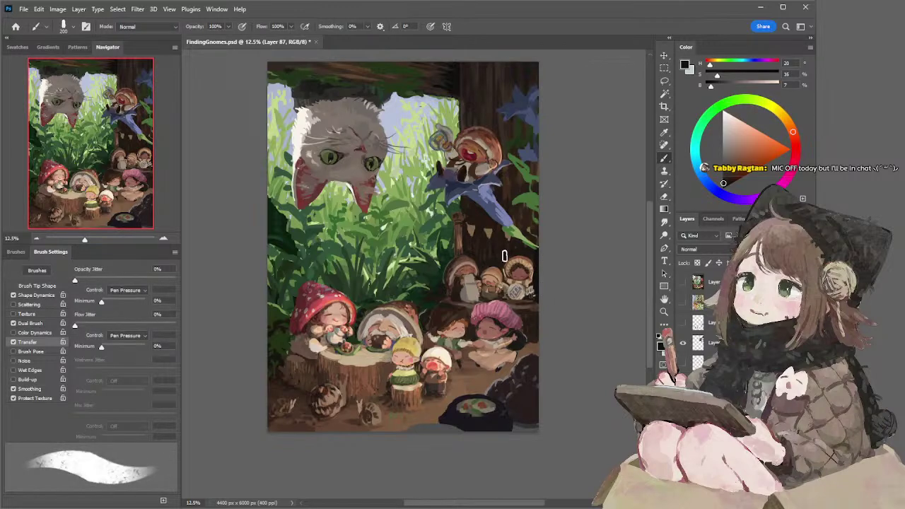
# Select the small middle gnome on the shelf with the Lasso tool and nudge it slightly to the right
pyautogui.click(164, 238)
pyautogui.press('l')
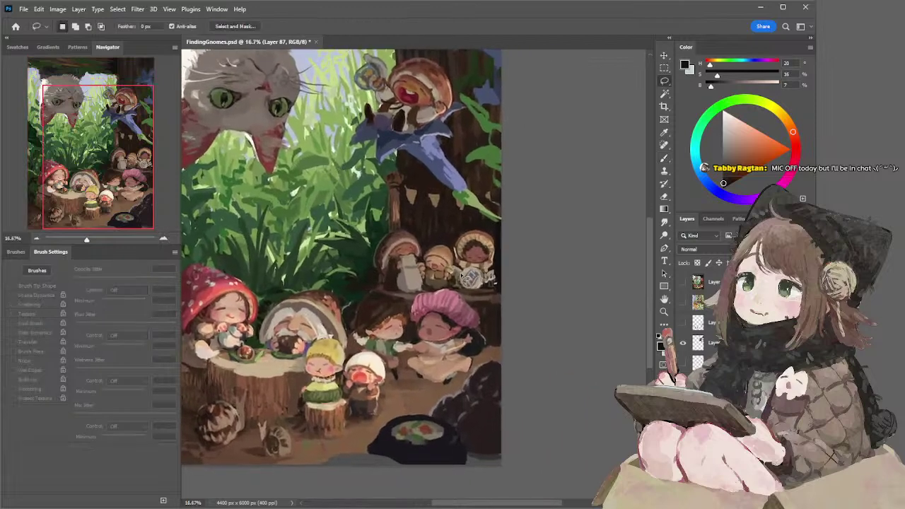
pyautogui.moveTo(454, 263)
pyautogui.mouseDown()
pyautogui.moveTo(481, 226)
pyautogui.moveTo(500, 268)
pyautogui.moveTo(491, 291)
pyautogui.moveTo(456, 288)
pyautogui.moveTo(458, 232)
pyautogui.moveTo(508, 258)
pyautogui.moveTo(504, 282)
pyautogui.mouseUp()
pyautogui.moveTo(487, 208); pyautogui.dragTo(484, 205)
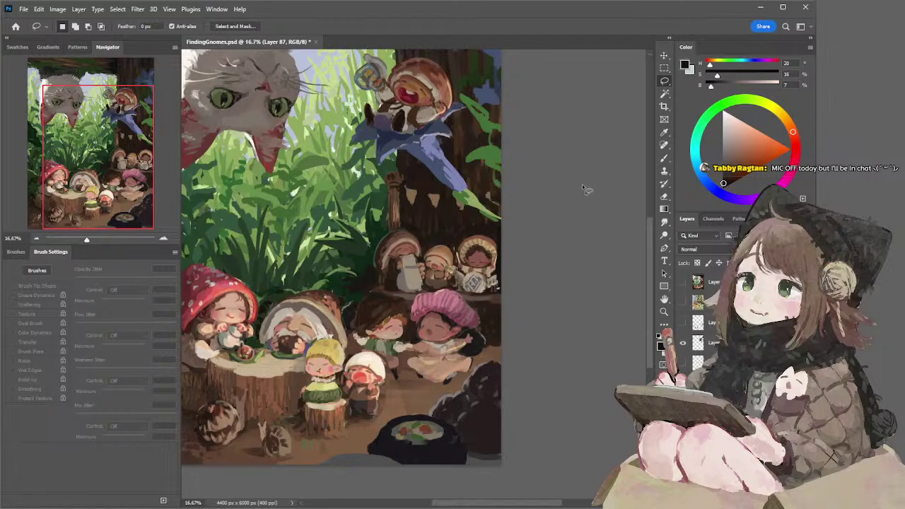
pyautogui.moveTo(436, 244)
pyautogui.mouseDown()
pyautogui.moveTo(422, 276)
pyautogui.moveTo(445, 299)
pyautogui.moveTo(459, 290)
pyautogui.moveTo(461, 270)
pyautogui.moveTo(438, 238)
pyautogui.mouseUp()
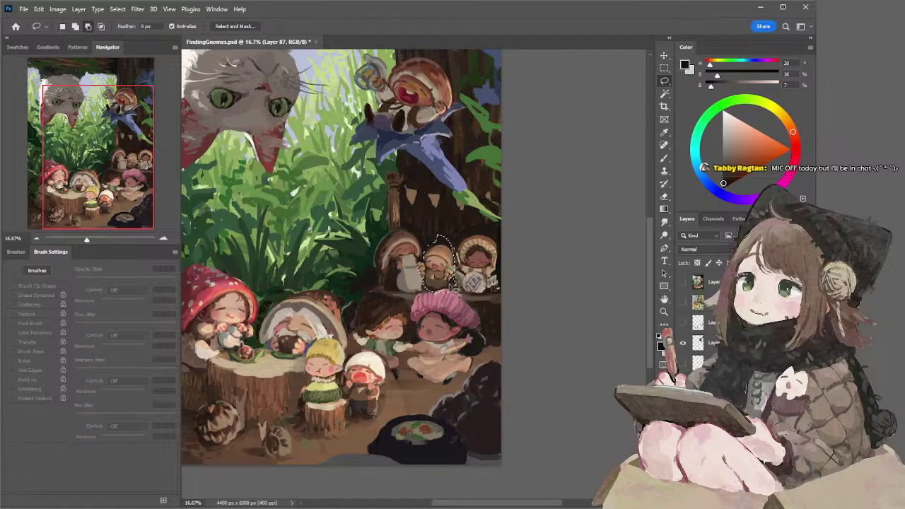
pyautogui.hotkey('ctrl', 'd')
pyautogui.hotkey('ctrl', 'shift', 'Right')
pyautogui.hotkey('ctrl', 'shift', 'Right')
pyautogui.hotkey('ctrl', 'shift', 'Right')
pyautogui.hotkey('ctrl', 'shift', 'Right')
pyautogui.hotkey('ctrl', 'shift', 'Right')
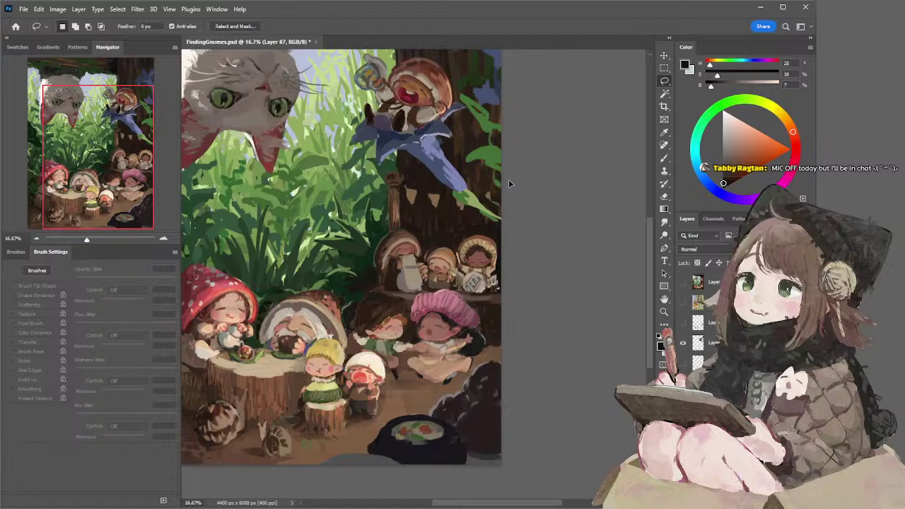
# Repaint the background above and around the middle shelf gnome with dark browns sampled from the trunk interior
pyautogui.press('b')
pyautogui.keyDown('alt'); pyautogui.click(432, 247); pyautogui.keyUp('alt')
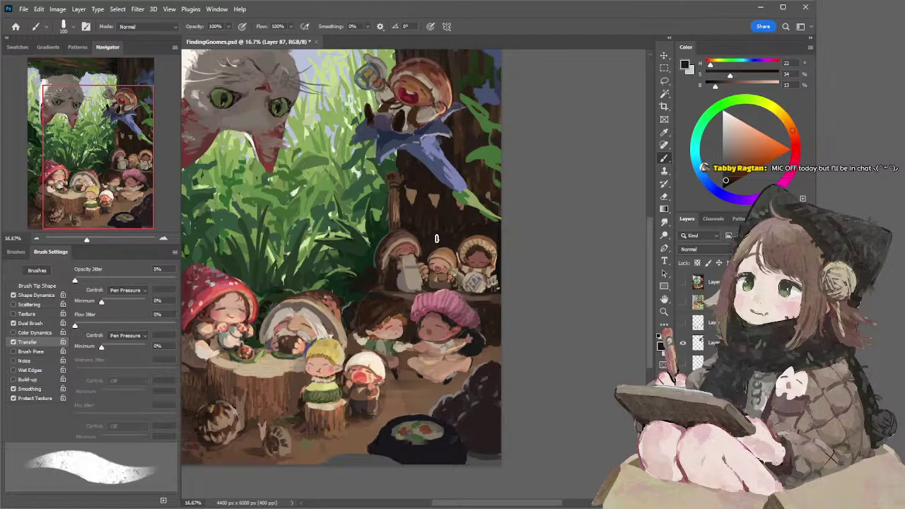
pyautogui.moveTo(442, 239); pyautogui.dragTo(446, 232)
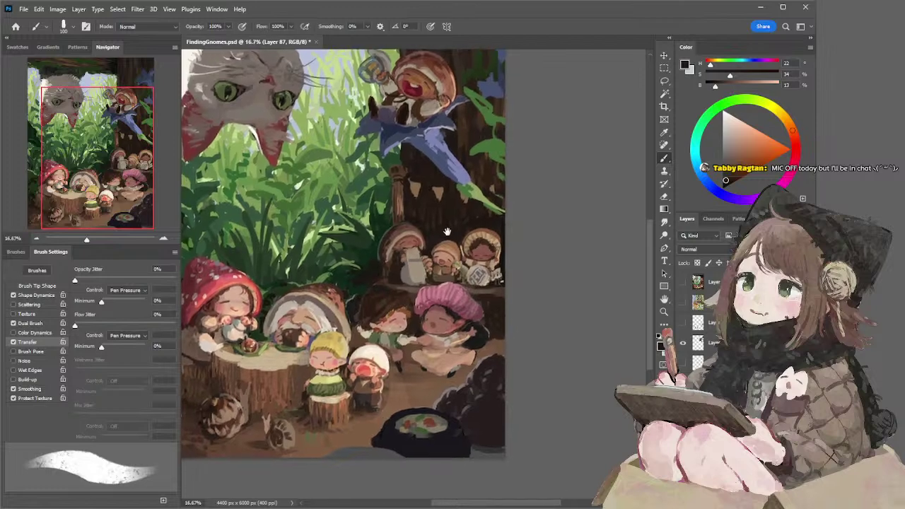
pyautogui.keyDown('alt'); pyautogui.click(444, 237); pyautogui.keyUp('alt')
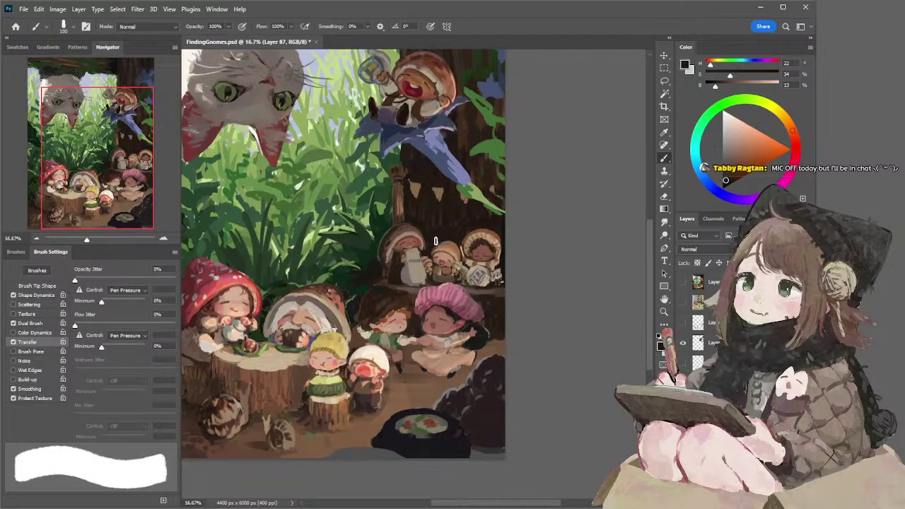
pyautogui.keyDown('alt'); pyautogui.click(445, 219); pyautogui.keyUp('alt')
pyautogui.moveTo(444, 215); pyautogui.dragTo(441, 224)
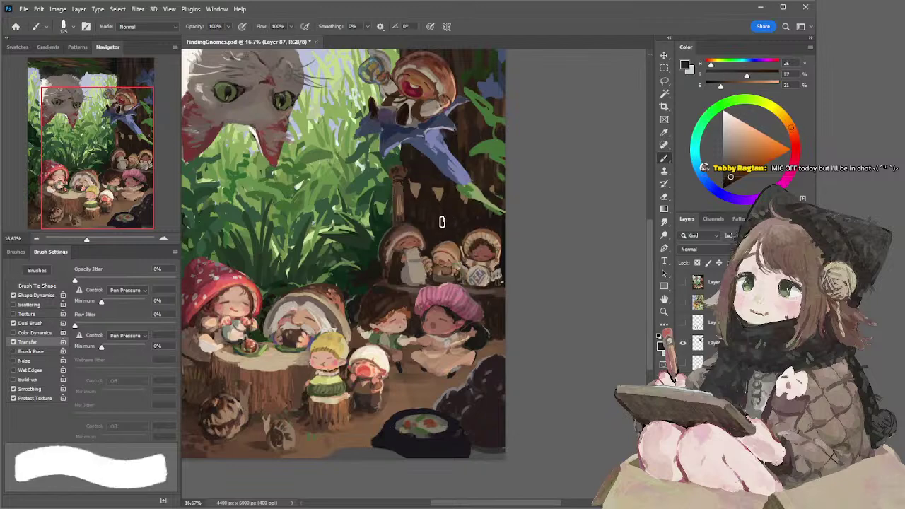
# Smudge the dark trunk background around the blue flower and its green stem to blend the strokes
pyautogui.press('r')
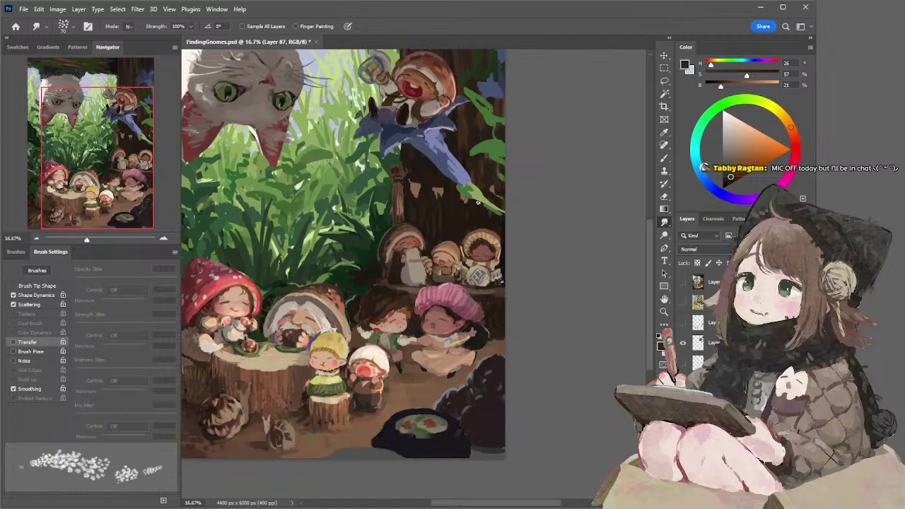
pyautogui.moveTo(462, 145)
pyautogui.mouseDown()
pyautogui.moveTo(462, 125)
pyautogui.moveTo(453, 130)
pyautogui.moveTo(463, 113)
pyautogui.mouseUp()
pyautogui.moveTo(476, 145); pyautogui.dragTo(474, 127)
pyautogui.moveTo(489, 212); pyautogui.dragTo(471, 206)
pyautogui.press('b')
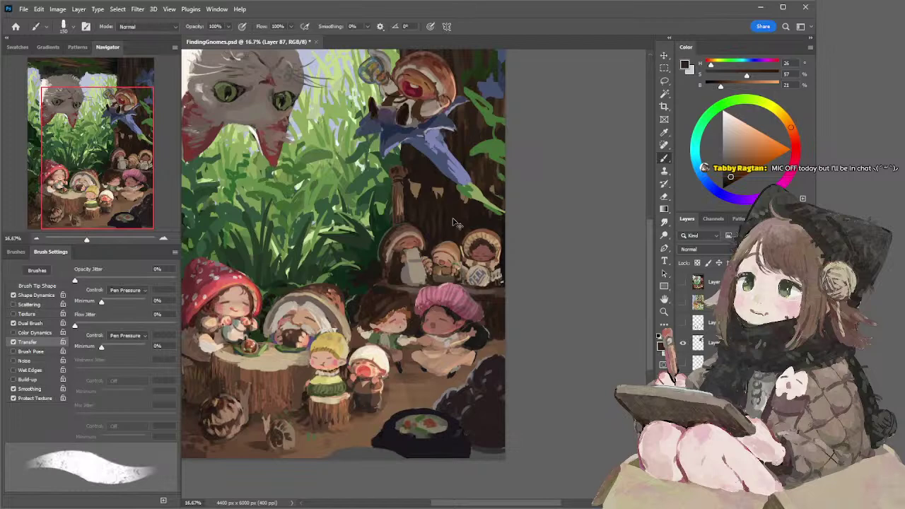
# Darken the gaps around the shelf gnomes with sampled dark brown, and touch up the gray detail beside the drum with sampled gray and near-black
pyautogui.keyDown('alt'); pyautogui.click(429, 255); pyautogui.keyUp('alt')
pyautogui.press('[')
pyautogui.press('[')
pyautogui.press('[')
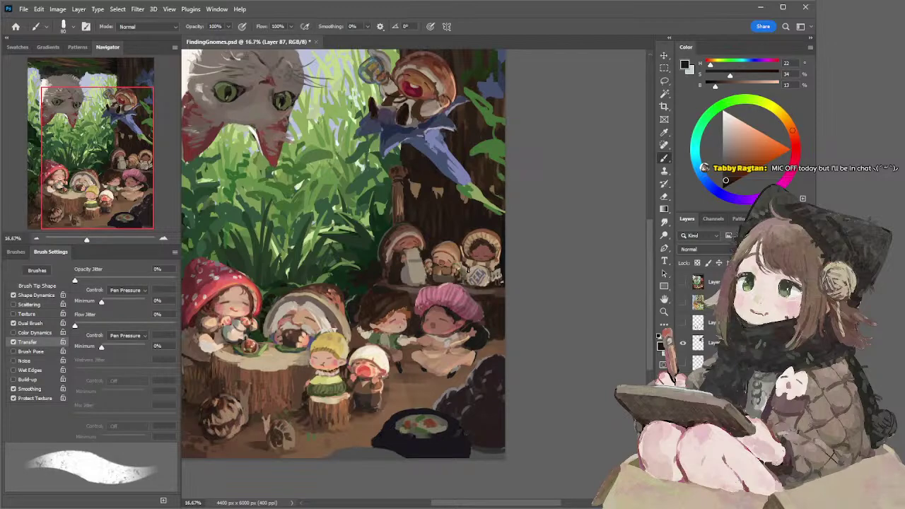
pyautogui.keyDown('alt'); pyautogui.click(502, 275); pyautogui.keyUp('alt')
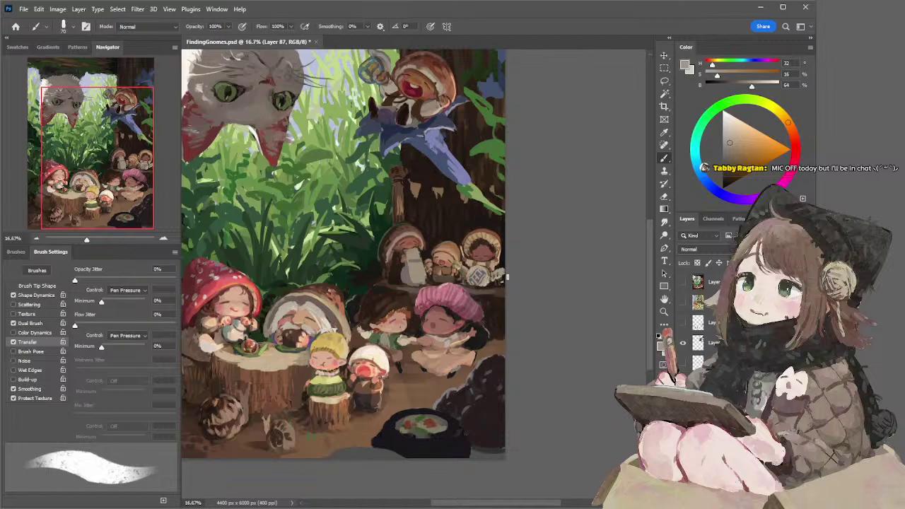
pyautogui.keyDown('alt'); pyautogui.click(504, 279); pyautogui.keyUp('alt')
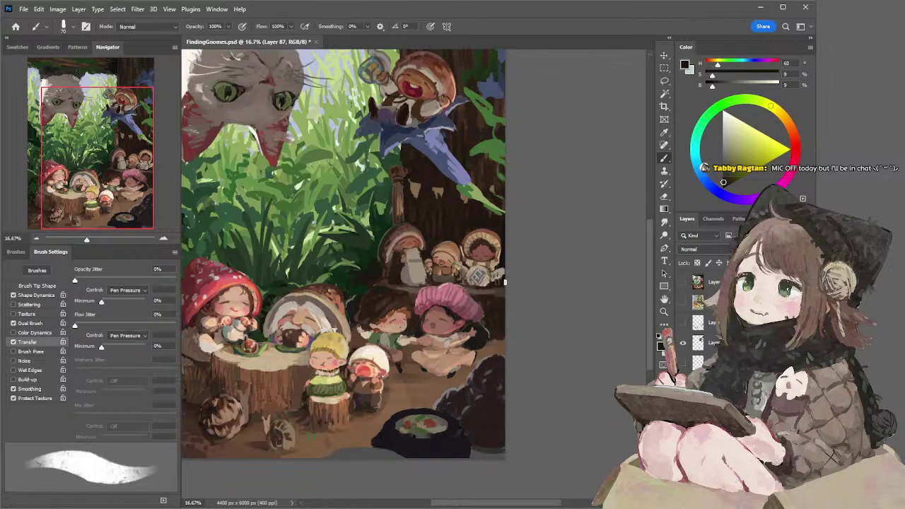
# On Layer 91, paint along the lower edge of the shelf gnome's drum with its sampled beige, and undo the last stroke
pyautogui.keyDown('alt'); pyautogui.click(481, 282); pyautogui.keyUp('alt')
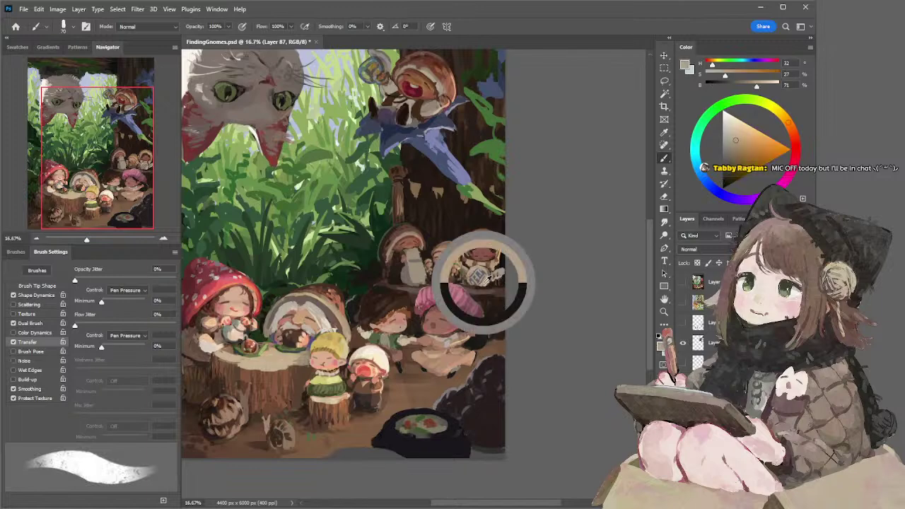
pyautogui.keyDown('ctrl'); pyautogui.click(475, 288); pyautogui.keyUp('ctrl')
pyautogui.press('e')
pyautogui.press('b')
pyautogui.moveTo(471, 283); pyautogui.dragTo(479, 285)
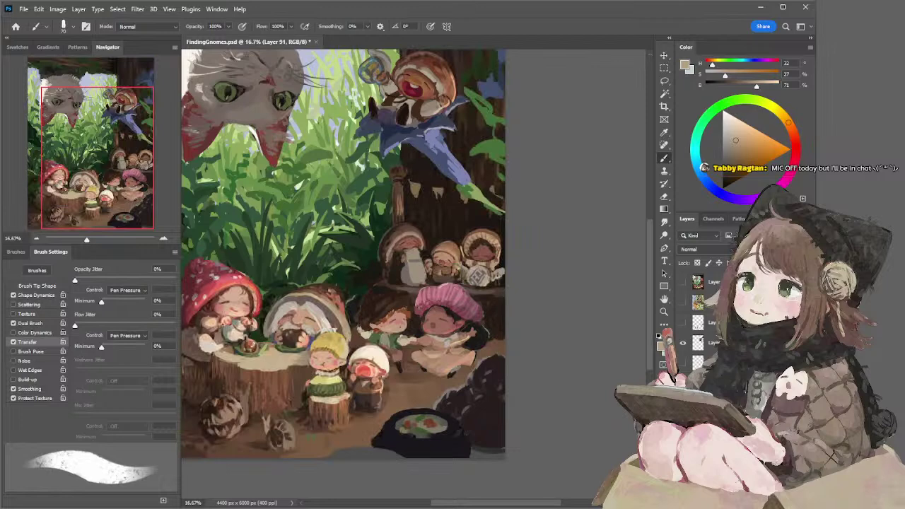
pyautogui.keyDown('ctrl'); pyautogui.click(311, 436); pyautogui.keyUp('ctrl')
pyautogui.hotkey('ctrl', 'z')
# Touch up the shelf's dark front, the ground below it and the shelf top with browns sampled from each
pyautogui.keyDown('alt'); pyautogui.click(482, 298); pyautogui.keyUp('alt')
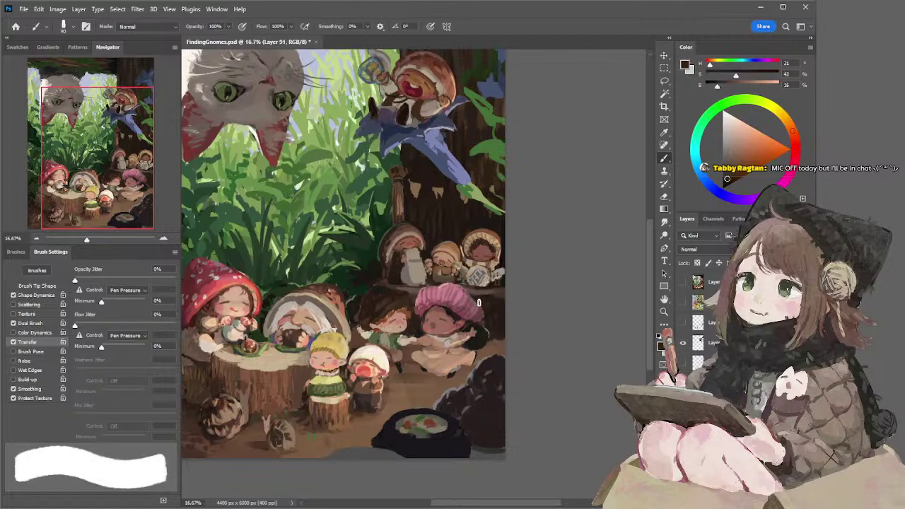
pyautogui.keyDown('alt'); pyautogui.click(495, 343); pyautogui.keyUp('alt')
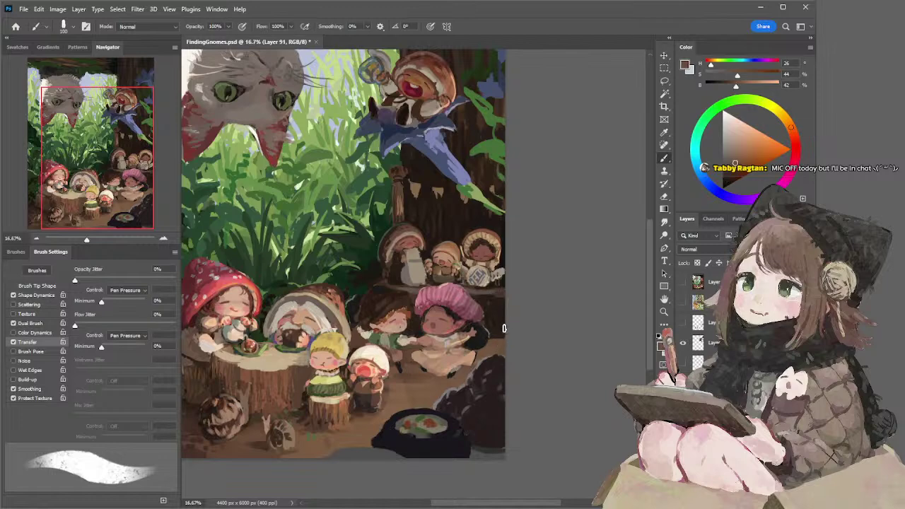
pyautogui.keyDown('alt'); pyautogui.click(481, 292); pyautogui.keyUp('alt')
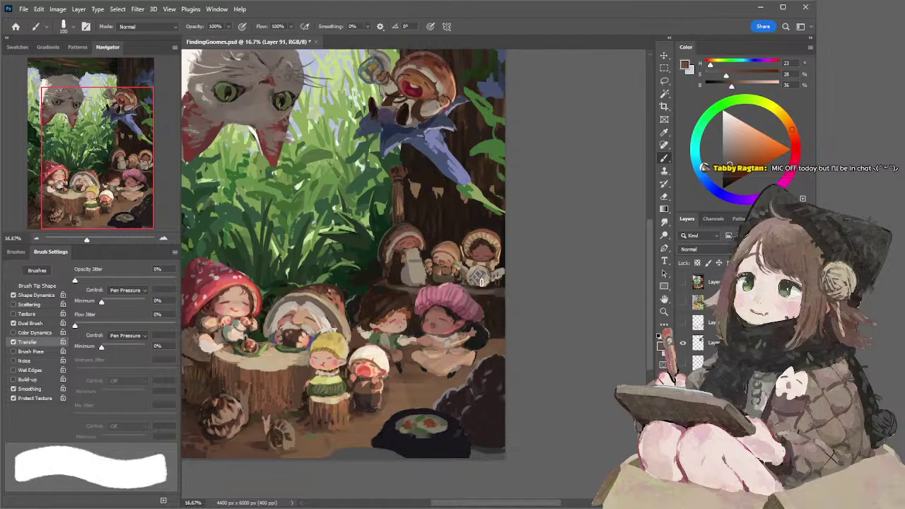
# Refine the drum, the gray detail beside it and the shelf top with sampled beige, gray and brown, reducing the brush to size 40
pyautogui.keyDown('alt'); pyautogui.click(486, 279); pyautogui.keyUp('alt')
pyautogui.press('[')
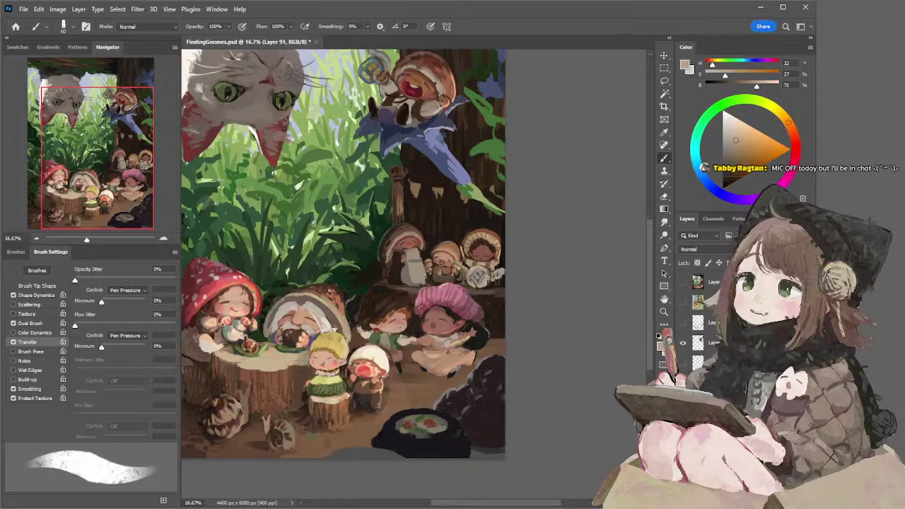
pyautogui.press('[')
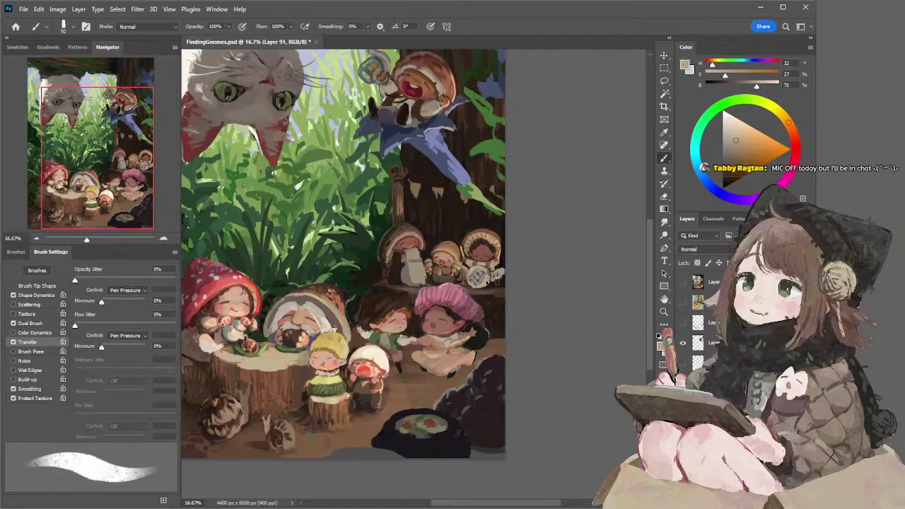
pyautogui.keyDown('alt'); pyautogui.click(502, 273); pyautogui.keyUp('alt')
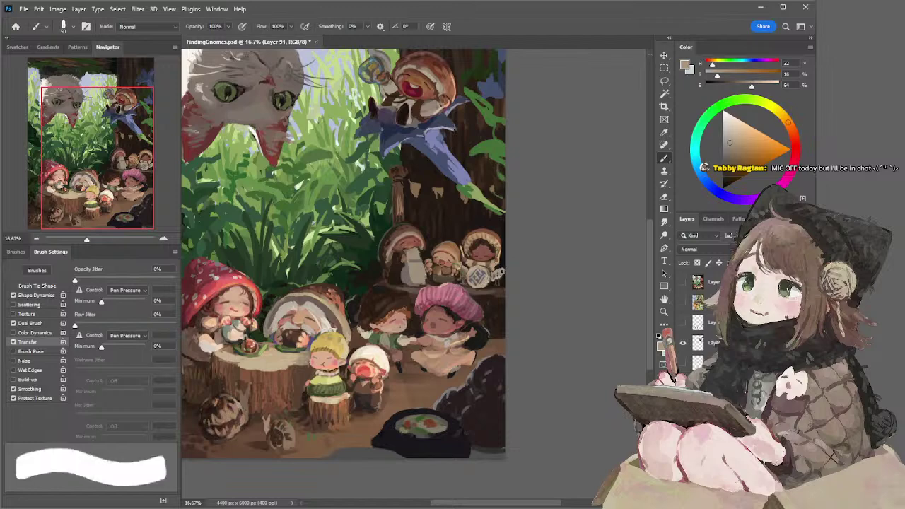
pyautogui.keyDown('alt'); pyautogui.click(488, 286); pyautogui.keyUp('alt')
pyautogui.press('[')
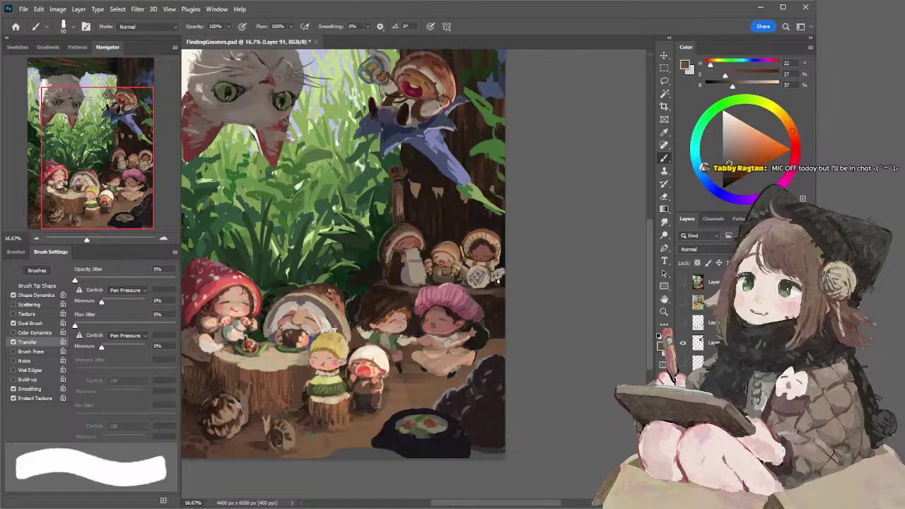
pyautogui.press('[')
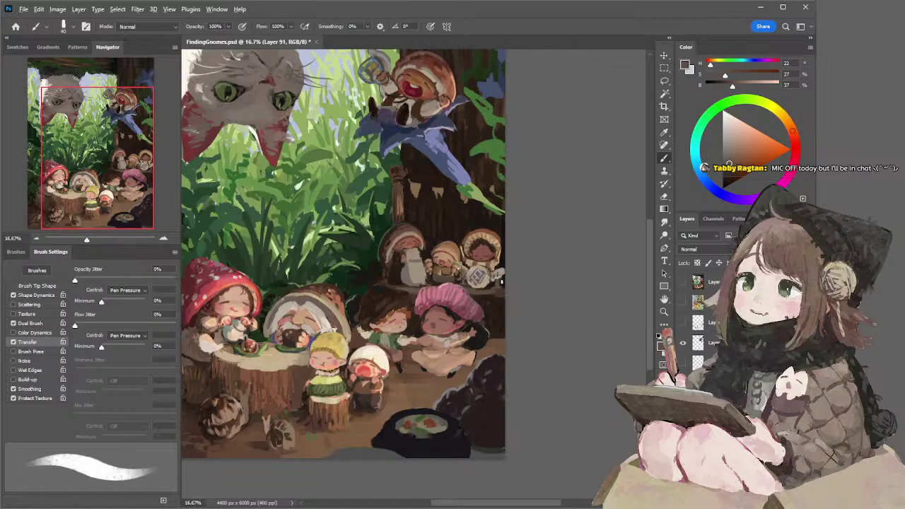
# Clean up the edges of the drum and the gray detail beside it with near-black and browns sampled from their surroundings
pyautogui.keyDown('alt'); pyautogui.click(499, 281); pyautogui.keyUp('alt')
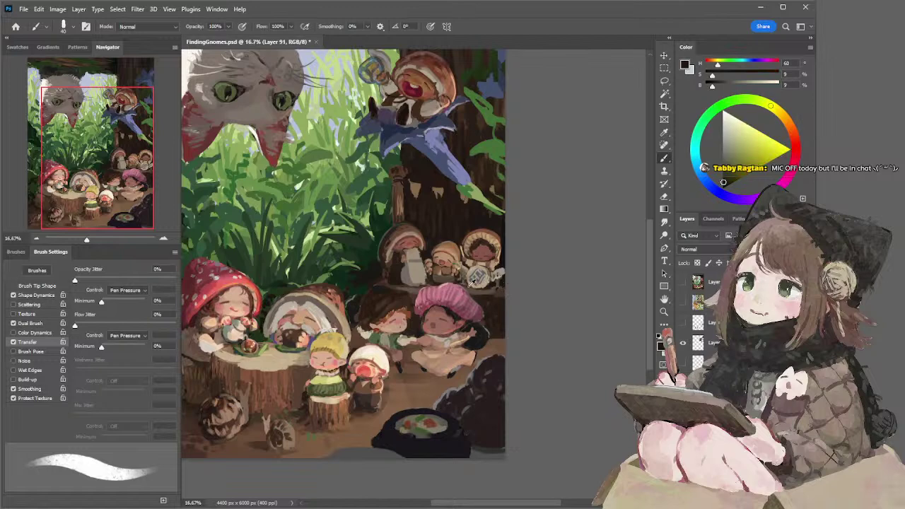
pyautogui.keyDown('alt'); pyautogui.click(477, 275); pyautogui.keyUp('alt')
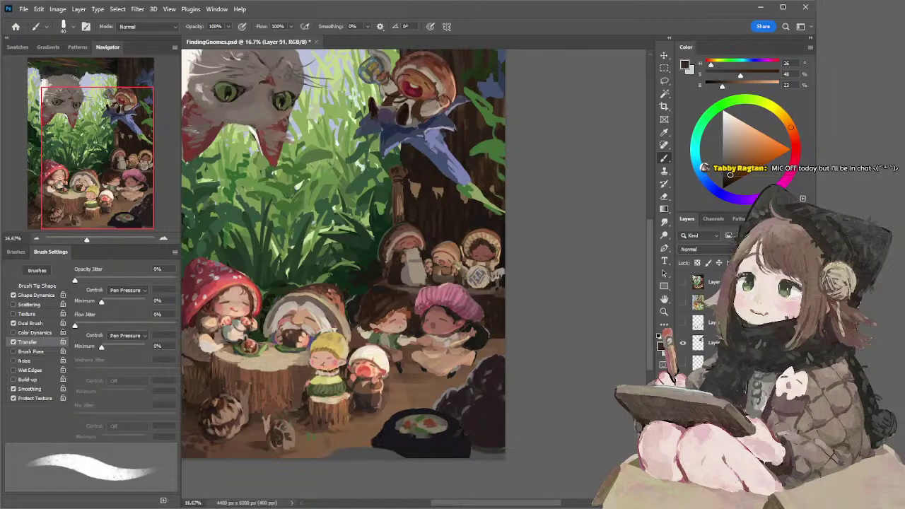
pyautogui.keyDown('alt'); pyautogui.click(493, 277); pyautogui.keyUp('alt')
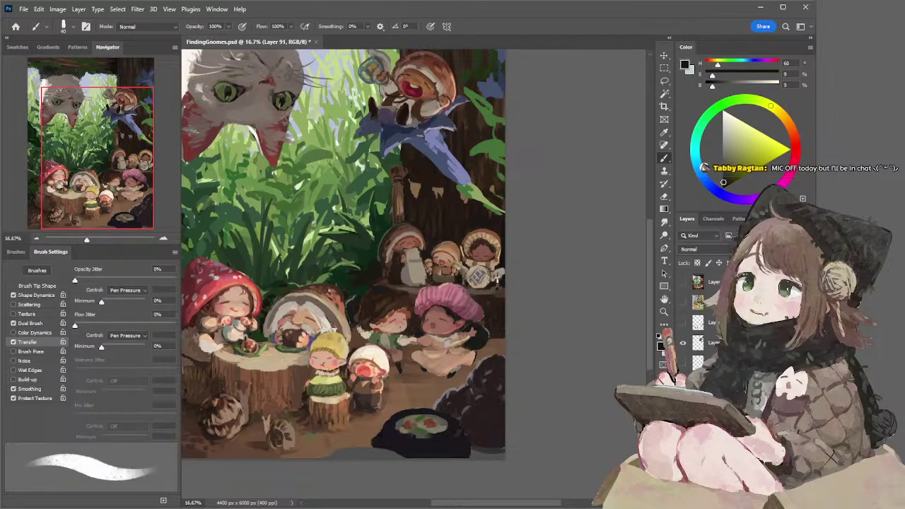
pyautogui.keyDown('alt'); pyautogui.click(469, 287); pyautogui.keyUp('alt')
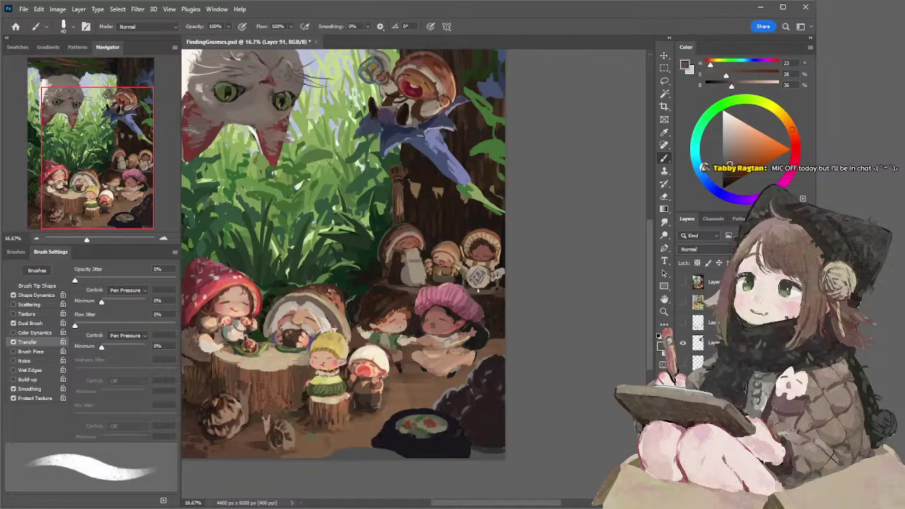
# Touch up the drum's left edge with sampled tan, and the area below the middle shelf gnome and gray detail with sampled dark brown
pyautogui.keyDown('alt'); pyautogui.click(469, 272); pyautogui.keyUp('alt')
pyautogui.moveTo(469, 272); pyautogui.dragTo(470, 279)
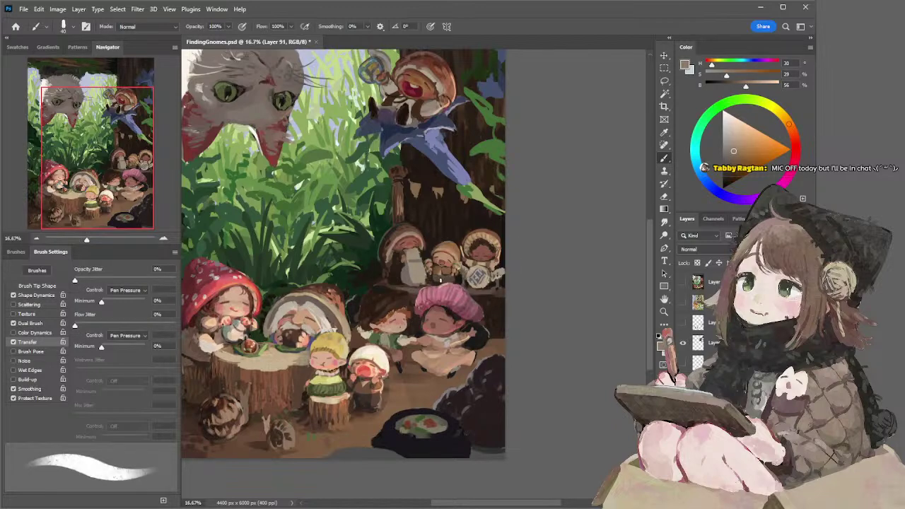
pyautogui.keyDown('alt'); pyautogui.click(444, 279); pyautogui.keyUp('alt')
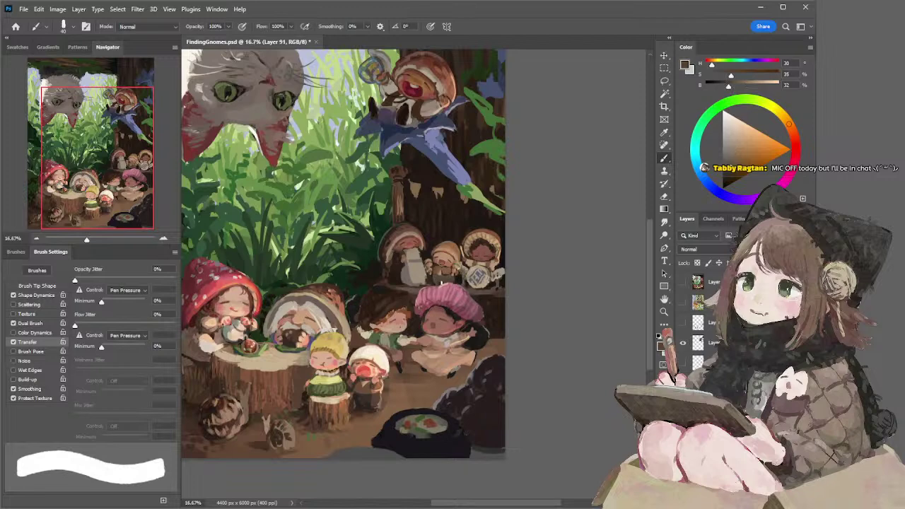
pyautogui.moveTo(491, 284); pyautogui.dragTo(506, 280)
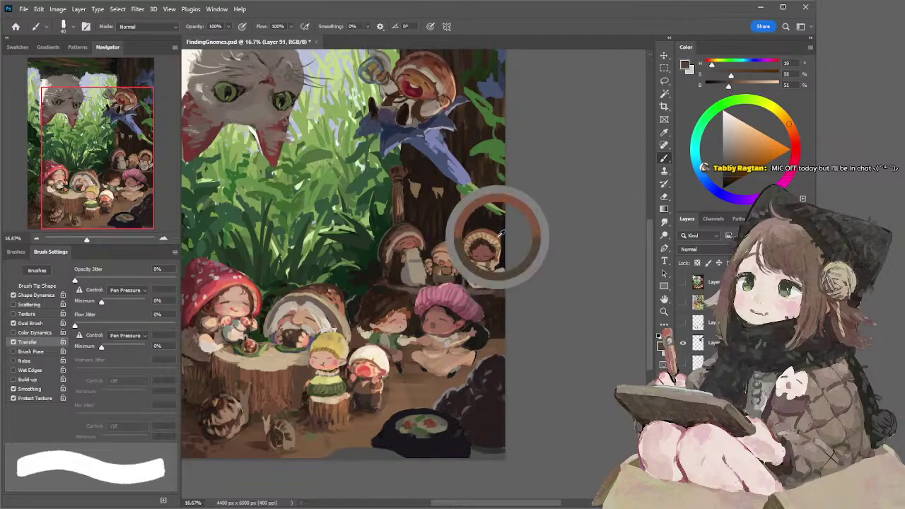
# Shade the rightmost shelf gnome's mushroom cap with sampled reddish browns and a darker, muted brown, ending at brush size 70
pyautogui.keyDown('alt'); pyautogui.click(500, 236); pyautogui.keyUp('alt')
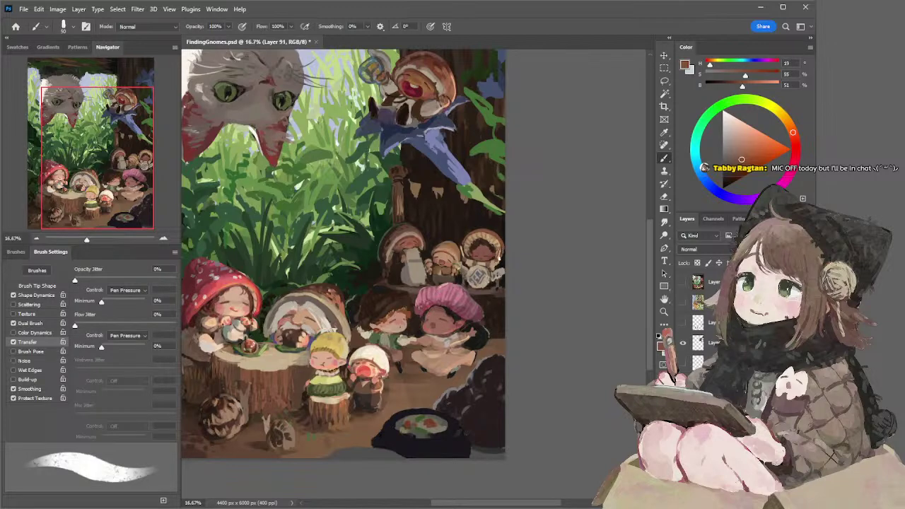
pyautogui.keyDown('alt'); pyautogui.click(501, 243); pyautogui.keyUp('alt')
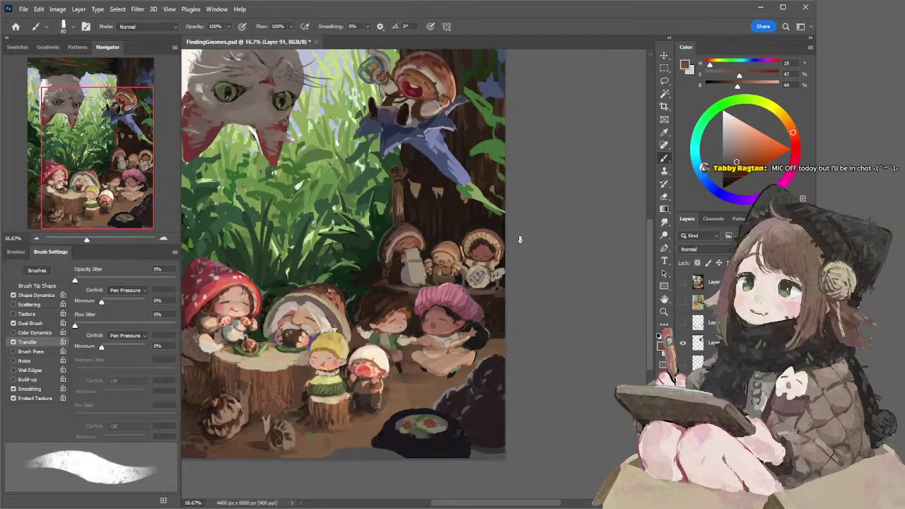
pyautogui.click(732, 167)
pyautogui.click(727, 165)
pyautogui.press('[')
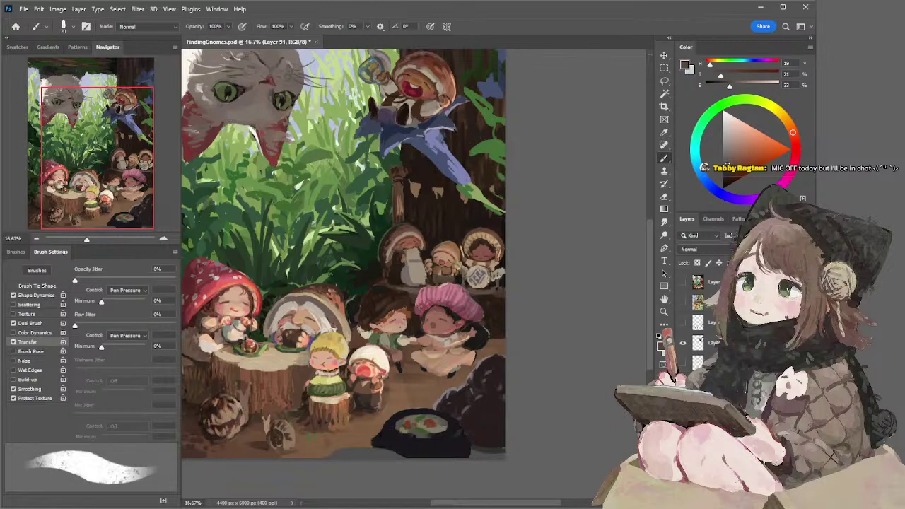
# Refine the rim of the rightmost shelf gnome's cap with sampled tan, gray-brown and light beige, reducing the brush to size 40
pyautogui.keyDown('alt'); pyautogui.click(487, 234); pyautogui.keyUp('alt')
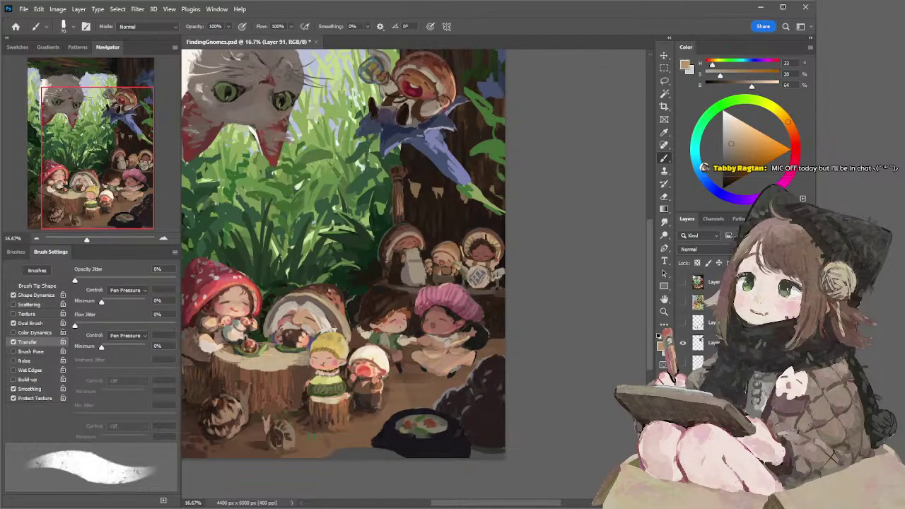
pyautogui.keyDown('alt'); pyautogui.click(488, 238); pyautogui.keyUp('alt')
pyautogui.keyDown('alt'); pyautogui.click(487, 238); pyautogui.keyUp('alt')
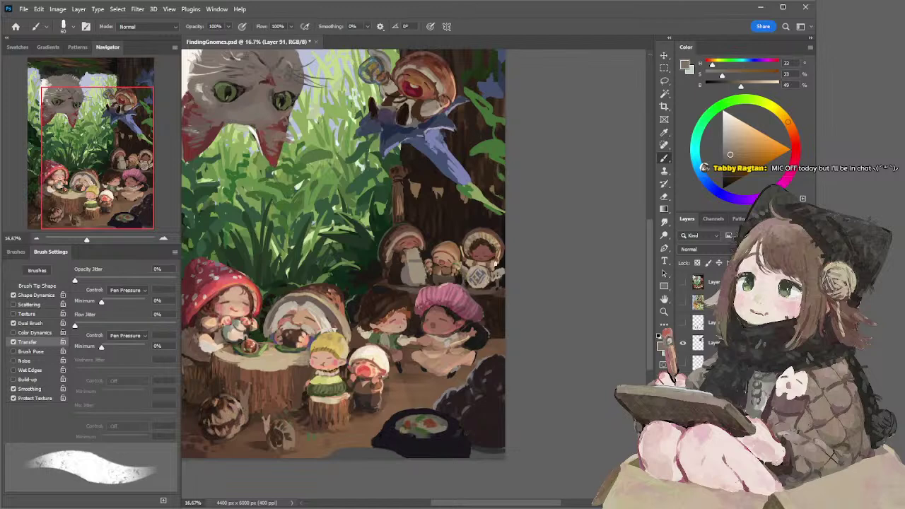
pyautogui.keyDown('alt'); pyautogui.click(472, 262); pyautogui.keyUp('alt')
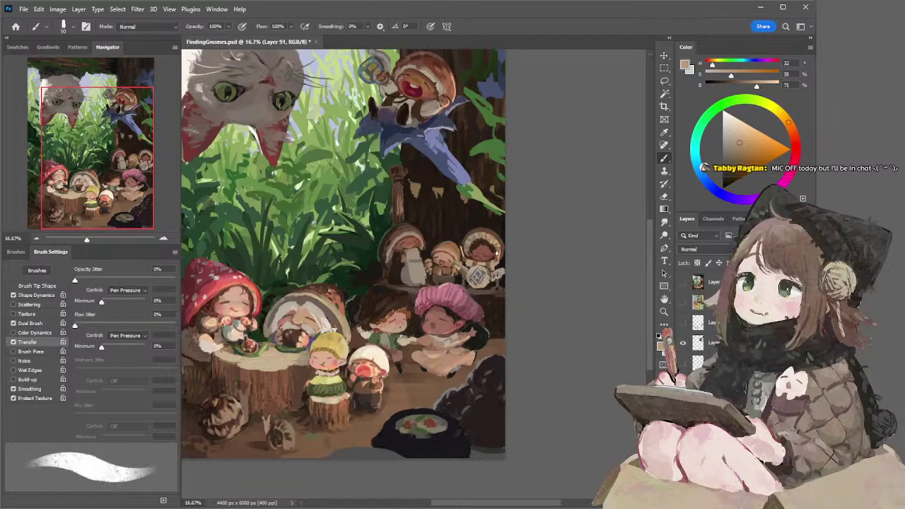
pyautogui.keyDown('alt'); pyautogui.click(465, 244); pyautogui.keyUp('alt')
pyautogui.press('[')
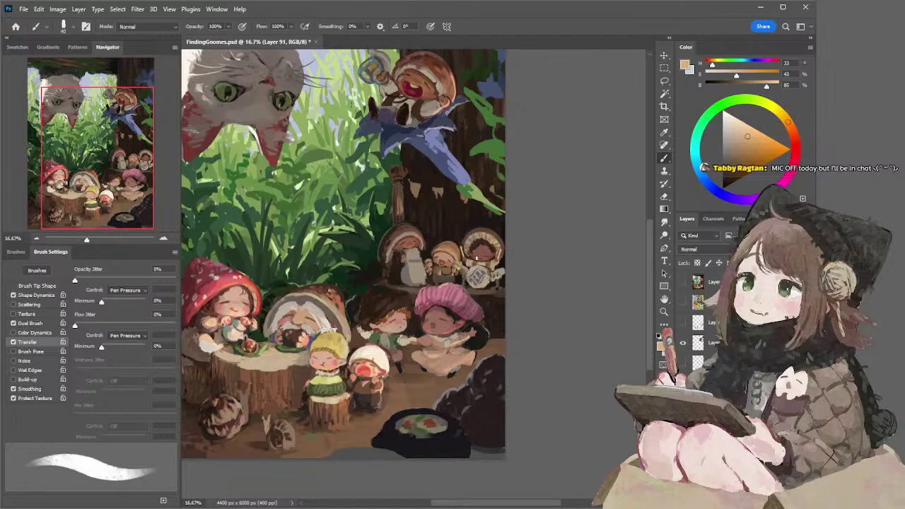
# Darken the gap beside the middle shelf gnome, and rework the leftmost gnome's pale front shape with its sampled gray and beige
pyautogui.keyDown('alt'); pyautogui.click(432, 273); pyautogui.keyUp('alt')
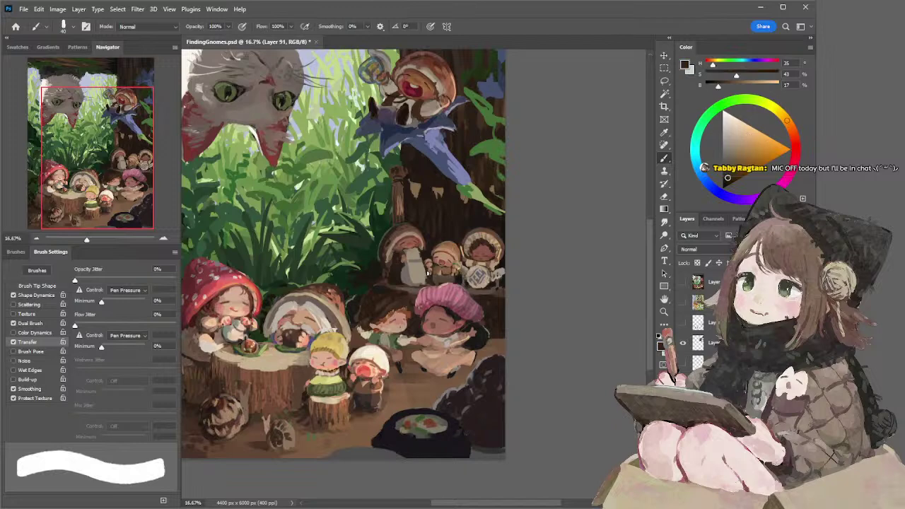
pyautogui.keyDown('alt'); pyautogui.click(405, 276); pyautogui.keyUp('alt')
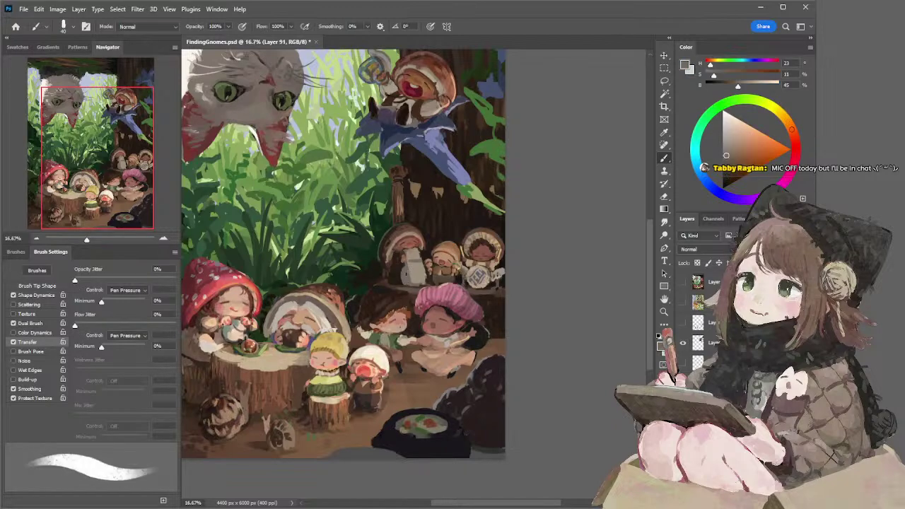
pyautogui.keyDown('alt'); pyautogui.click(416, 268); pyautogui.keyUp('alt')
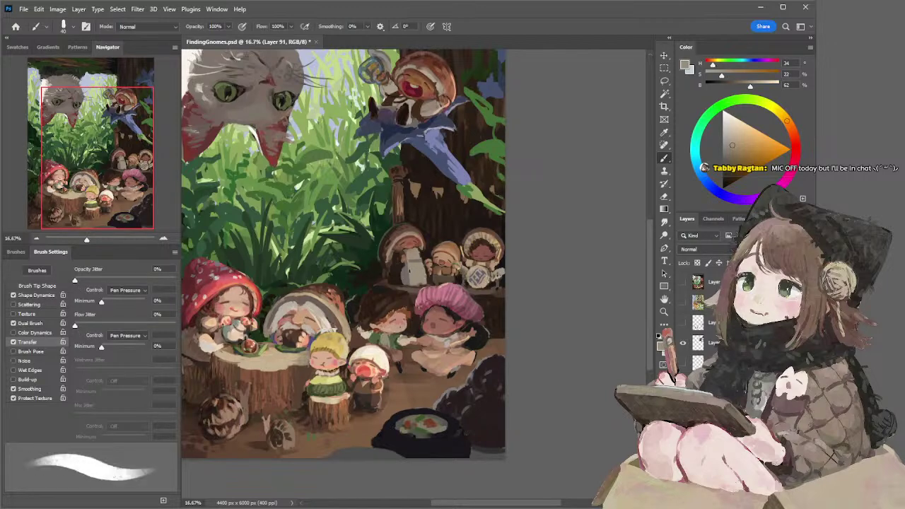
pyautogui.click(412, 271)
pyautogui.keyDown('alt'); pyautogui.click(407, 275); pyautogui.keyUp('alt')
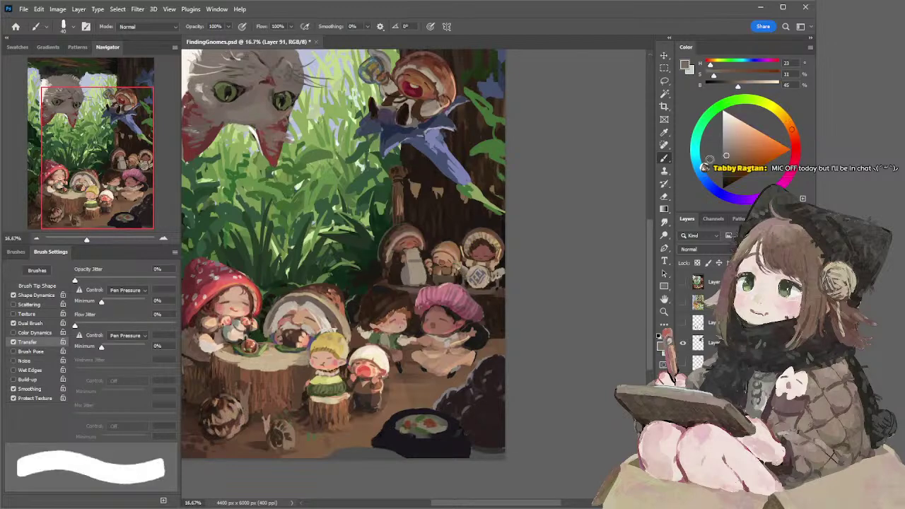
# Square off the leftmost shelf gnome's pale front shape using a darker gray-brown and its sampled beige and gray, with a slightly larger brush
pyautogui.press(']')
pyautogui.moveTo(404, 263); pyautogui.dragTo(408, 279)
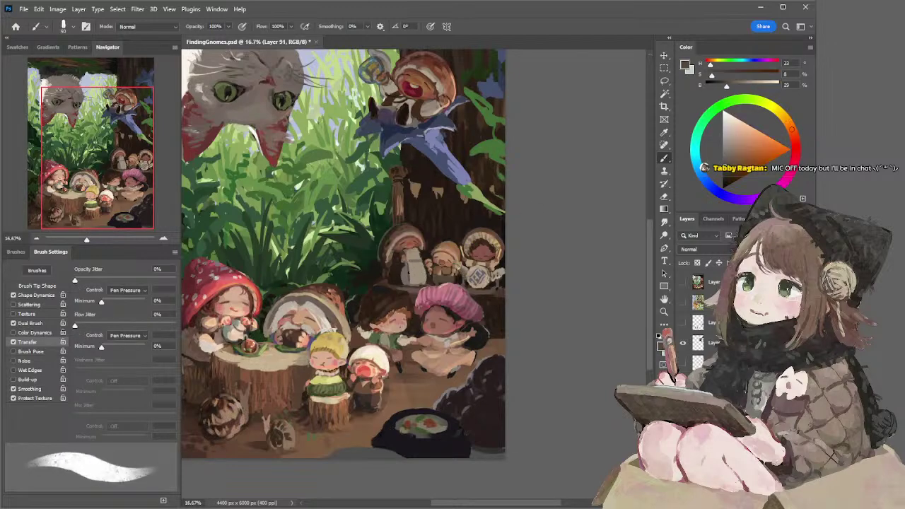
pyautogui.press(']')
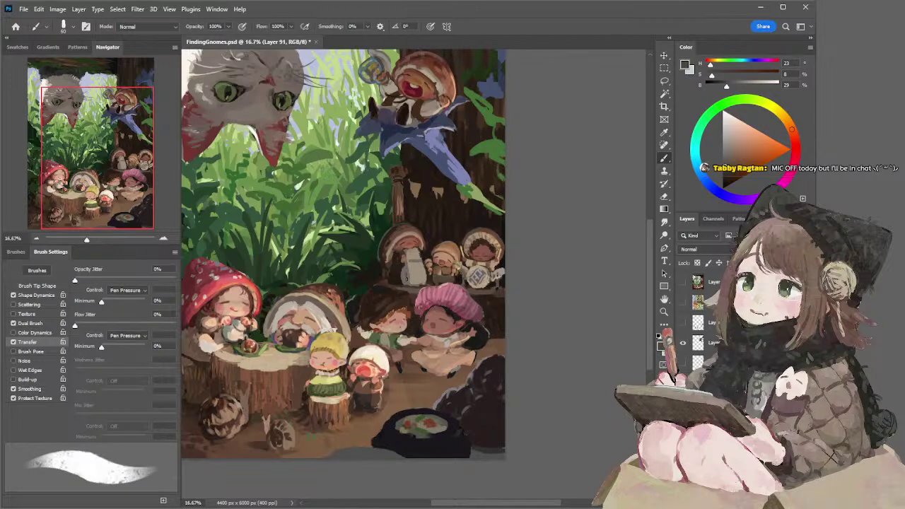
pyautogui.keyDown('alt'); pyautogui.click(419, 275); pyautogui.keyUp('alt')
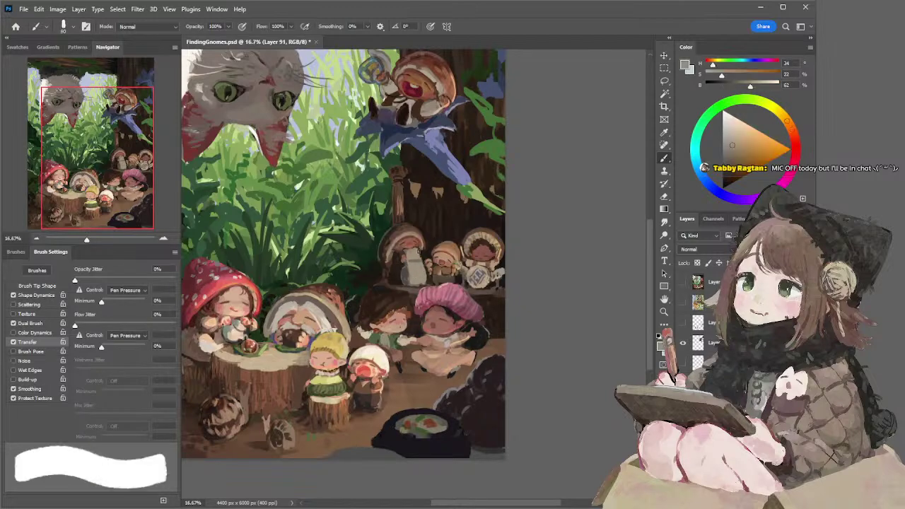
pyautogui.moveTo(419, 252); pyautogui.dragTo(419, 250)
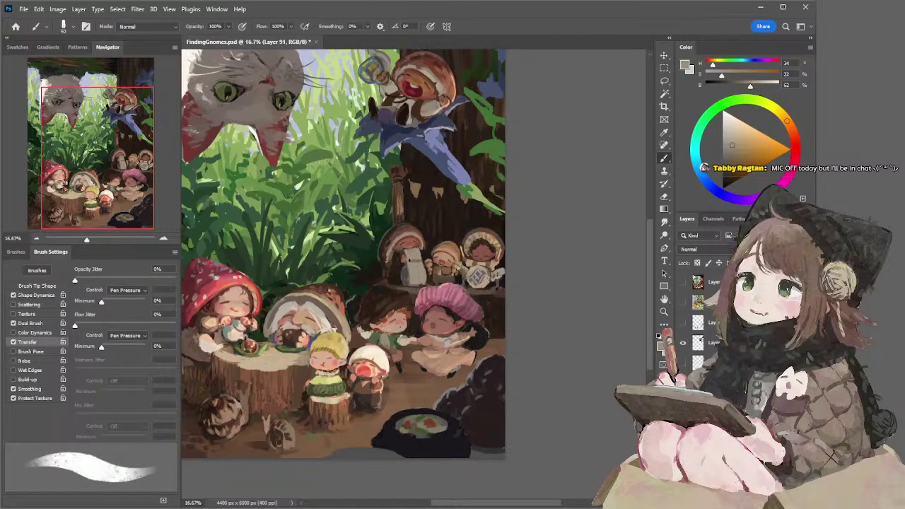
pyautogui.keyDown('alt'); pyautogui.click(413, 276); pyautogui.keyUp('alt')
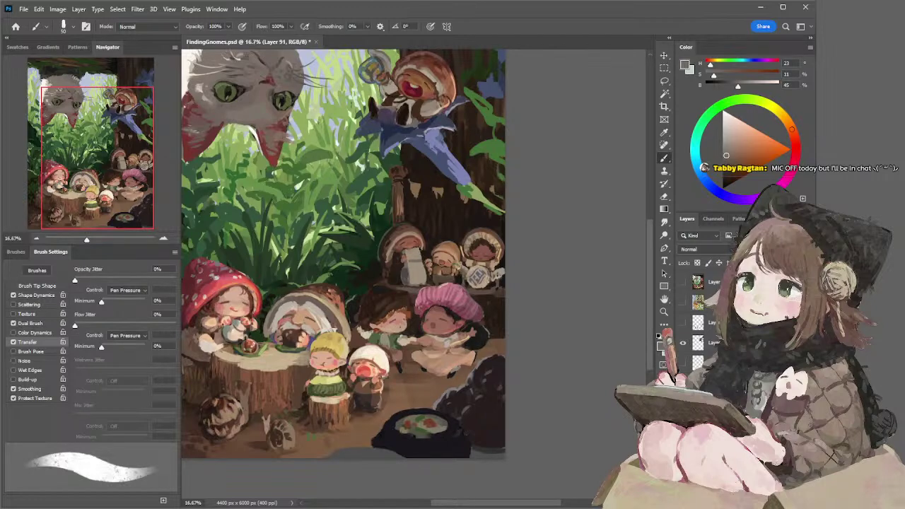
# Refine the leftmost shelf gnome's face and the shadow around it with sampled reds and a darker reddish brown at brush size 45
pyautogui.keyDown('alt'); pyautogui.click(417, 245); pyautogui.keyUp('alt')
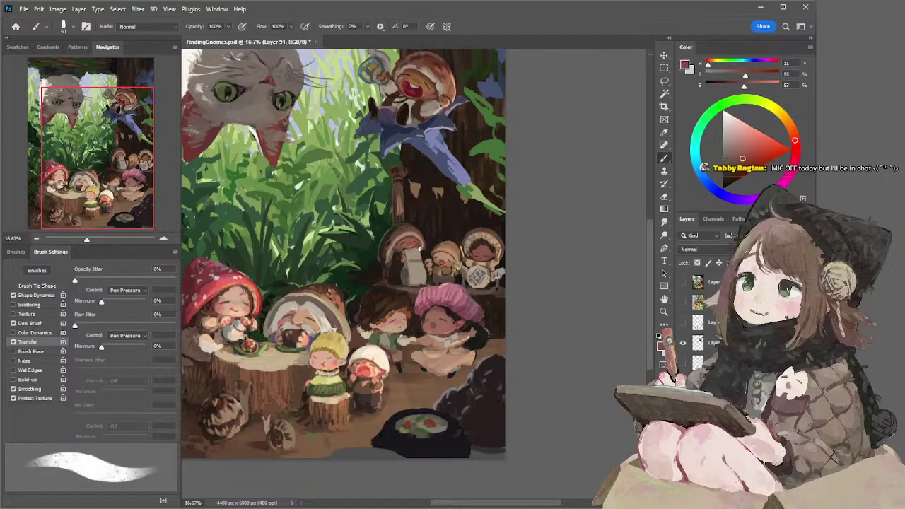
pyautogui.press('[')
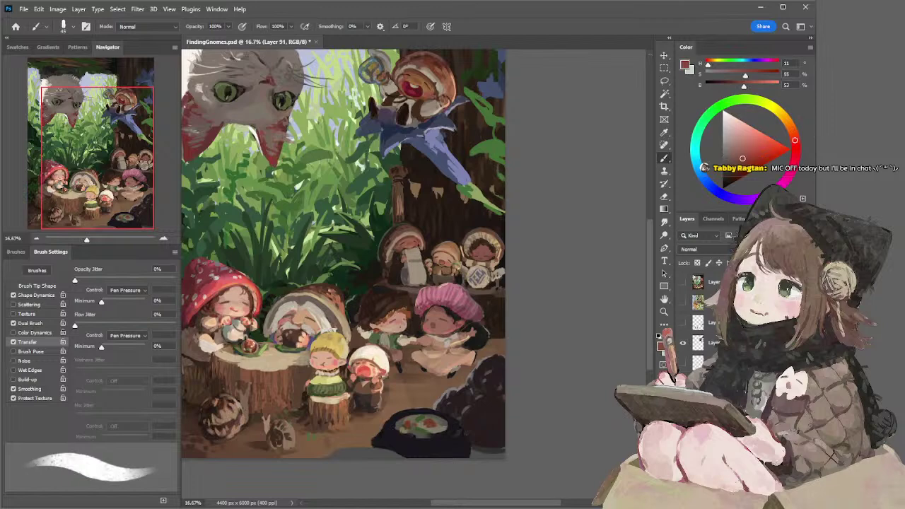
pyautogui.keyDown('alt'); pyautogui.click(407, 244); pyautogui.keyUp('alt')
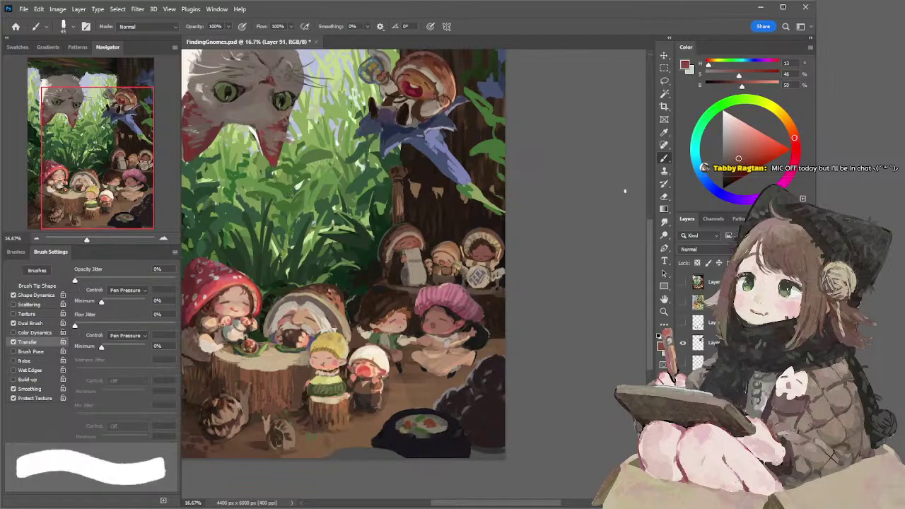
pyautogui.keyDown('alt'); pyautogui.click(417, 244); pyautogui.keyUp('alt')
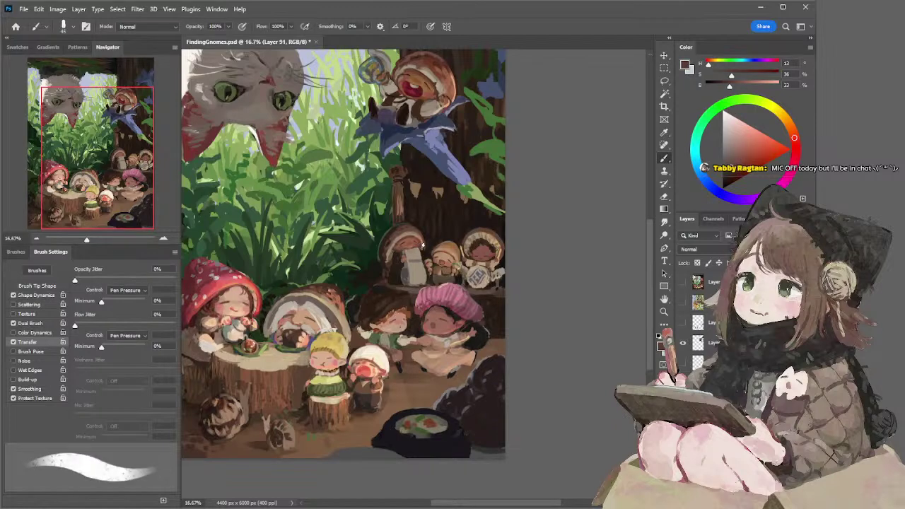
pyautogui.moveTo(393, 250); pyautogui.dragTo(404, 263)
# Clean up the dark area beside the leftmost shelf gnome and the shelf edge below with sampled dark brown and shelf brown at size 50
pyautogui.keyDown('alt'); pyautogui.click(399, 261); pyautogui.keyUp('alt')
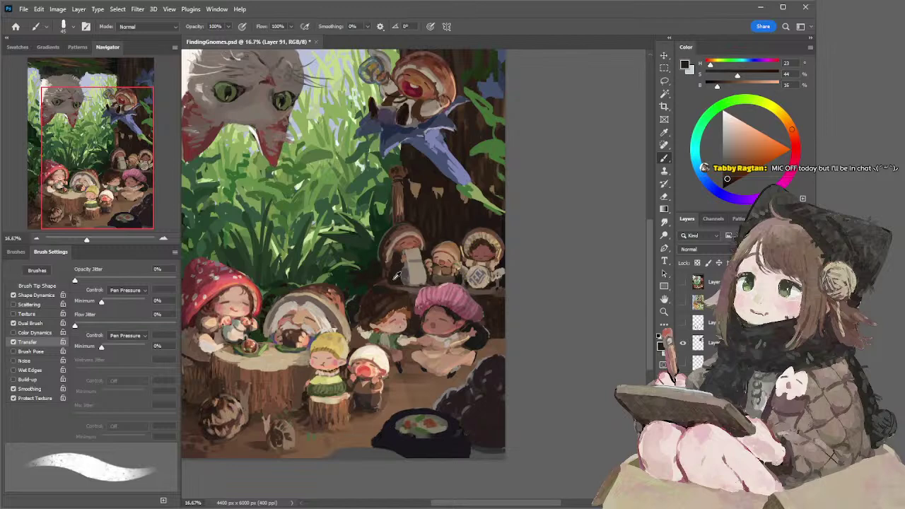
pyautogui.keyDown('alt'); pyautogui.click(389, 280); pyautogui.keyUp('alt')
pyautogui.keyDown('alt'); pyautogui.click(407, 287); pyautogui.keyUp('alt')
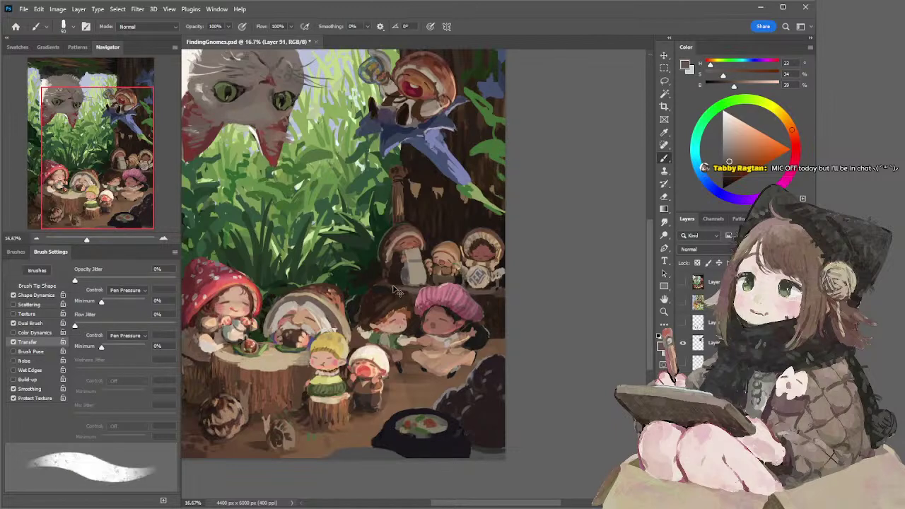
pyautogui.keyDown('alt'); pyautogui.click(389, 284); pyautogui.keyUp('alt')
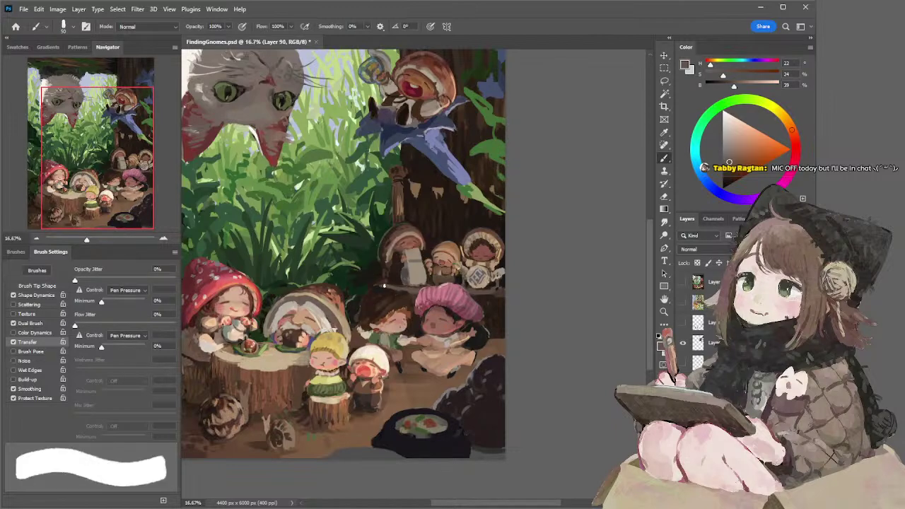
pyautogui.keyDown('ctrl'); pyautogui.click(407, 287); pyautogui.keyUp('ctrl')
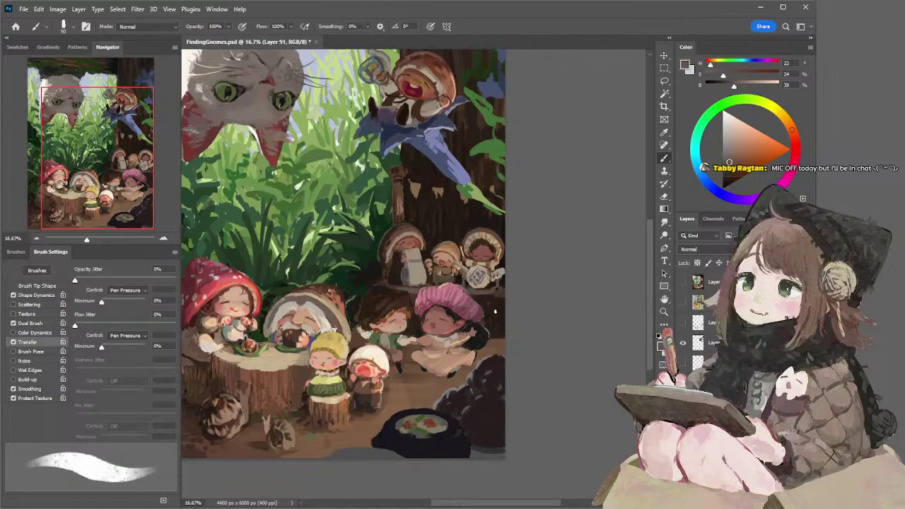
# Touch up the ground and shadows around the brown-haired dancing gnome with sampled brown and near-black, and merge the layer down
pyautogui.keyDown('alt'); pyautogui.click(500, 335); pyautogui.keyUp('alt')
pyautogui.press('[')
pyautogui.press('[')
pyautogui.press('[')
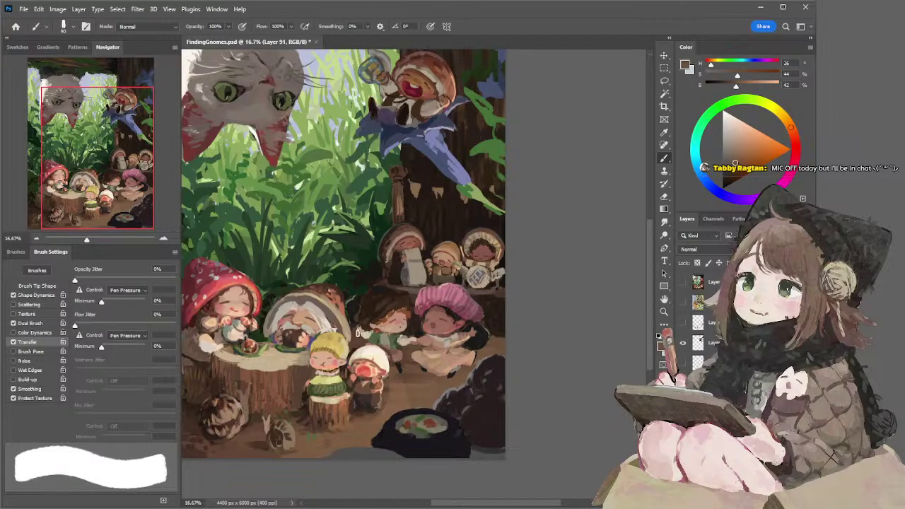
pyautogui.keyDown('alt'); pyautogui.click(353, 304); pyautogui.keyUp('alt')
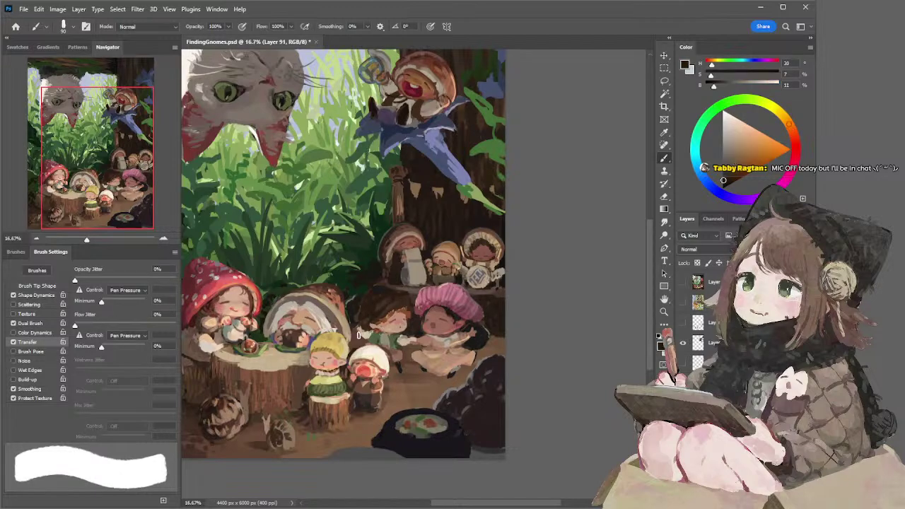
pyautogui.moveTo(359, 331); pyautogui.dragTo(350, 339)
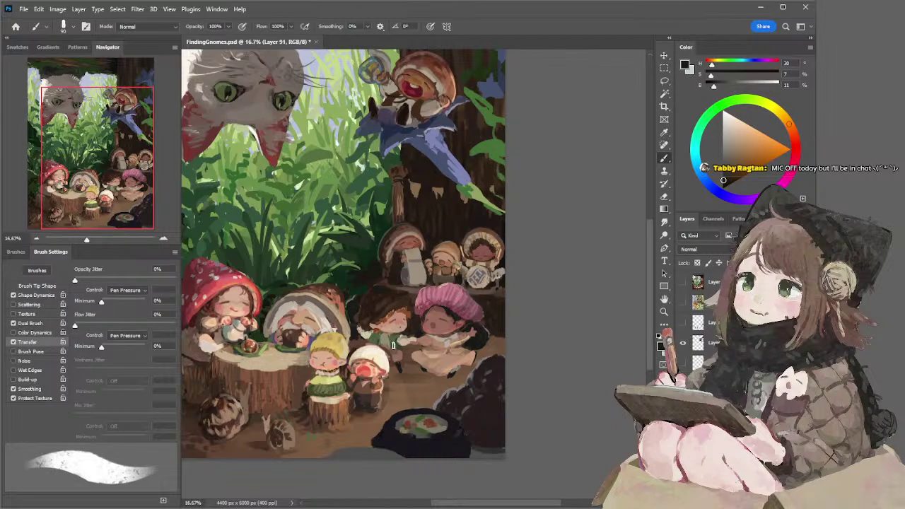
pyautogui.keyDown('alt'); pyautogui.click(482, 341); pyautogui.keyUp('alt')
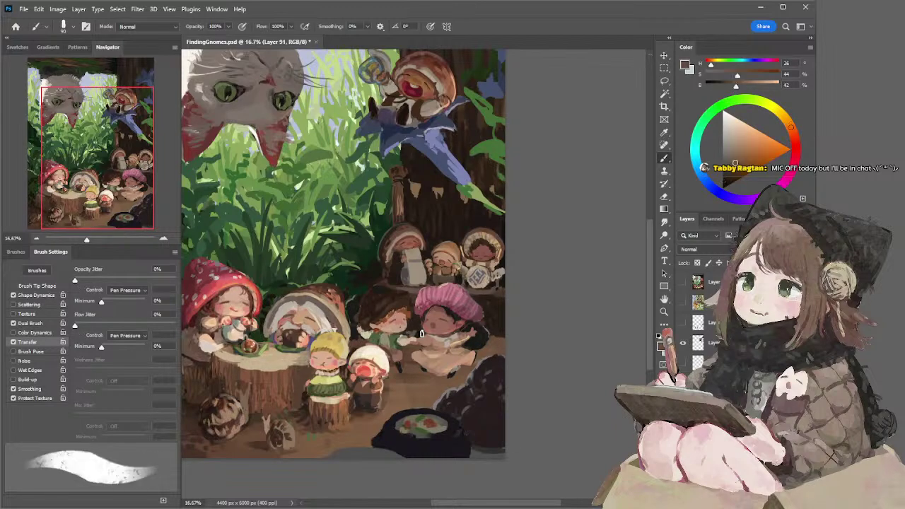
pyautogui.hotkey('ctrl', 'e')
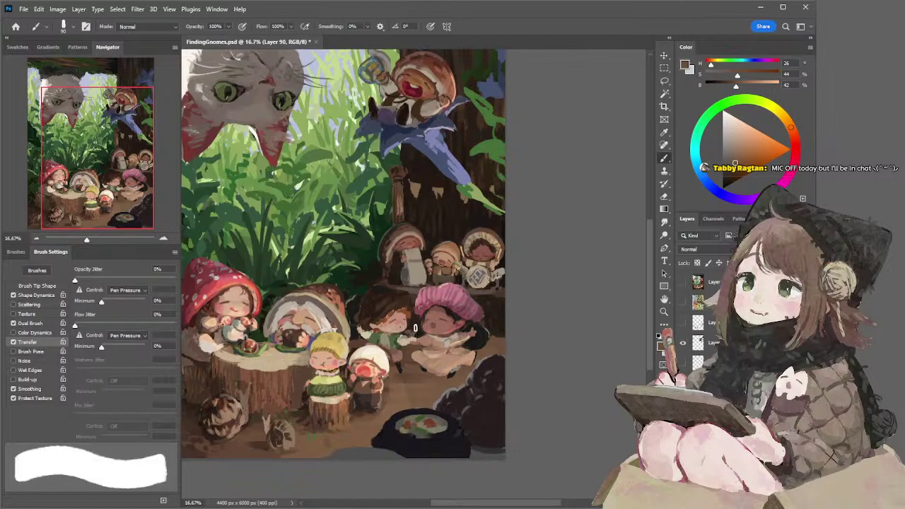
# Refine the brown-haired gnome's hair edge and ear by erasing and repainting with sampled orange-brown, dark brown and tan
pyautogui.press('e')
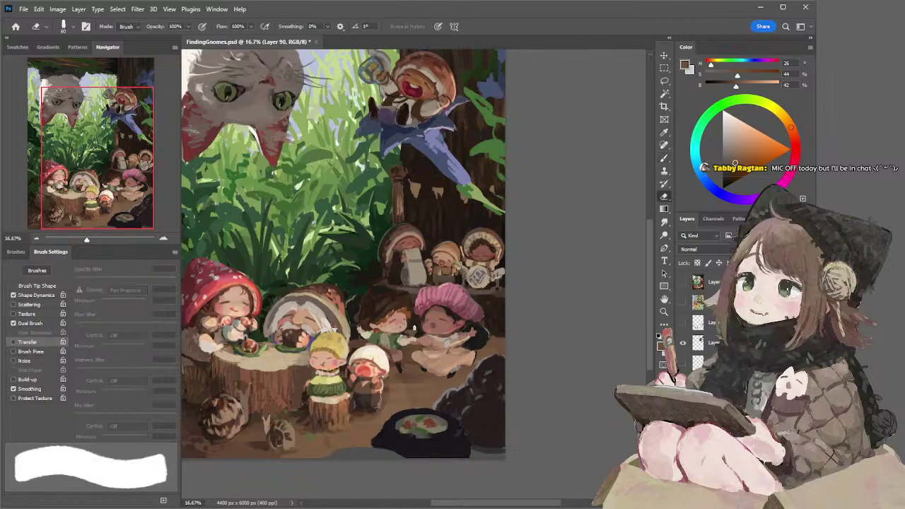
pyautogui.press('b')
pyautogui.keyDown('alt'); pyautogui.click(405, 304); pyautogui.keyUp('alt')
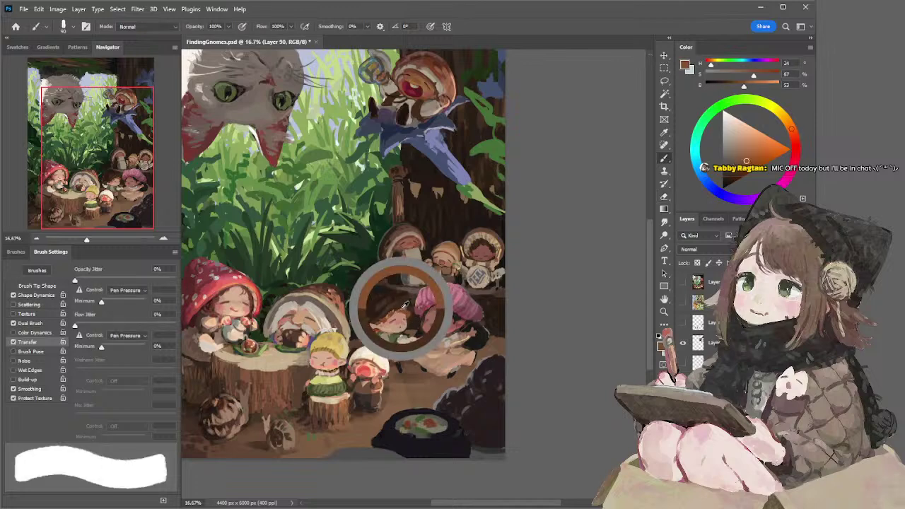
pyautogui.press('e')
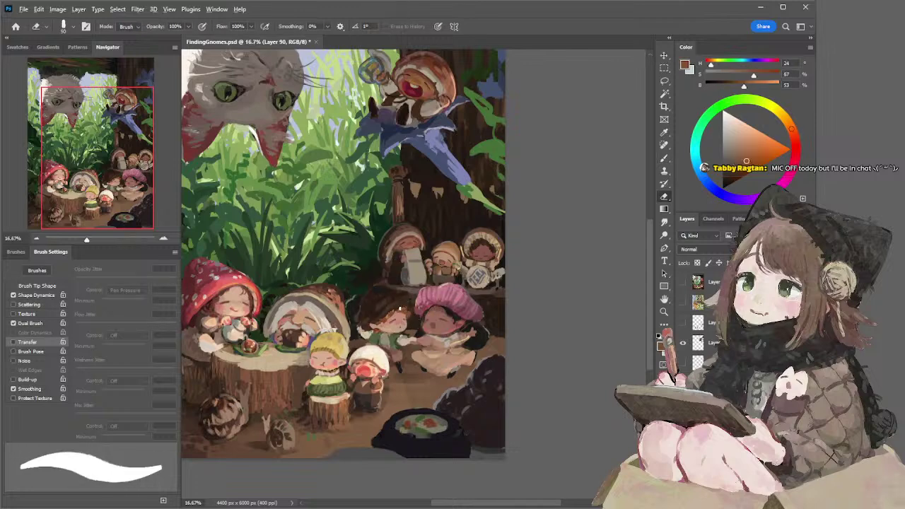
pyautogui.press('b')
pyautogui.keyDown('alt'); pyautogui.click(401, 308); pyautogui.keyUp('alt')
pyautogui.press('e')
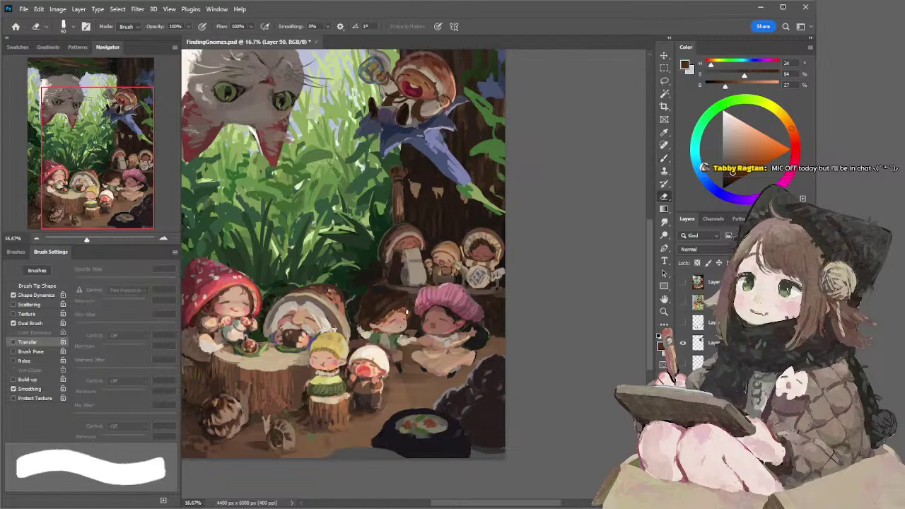
pyautogui.press('b')
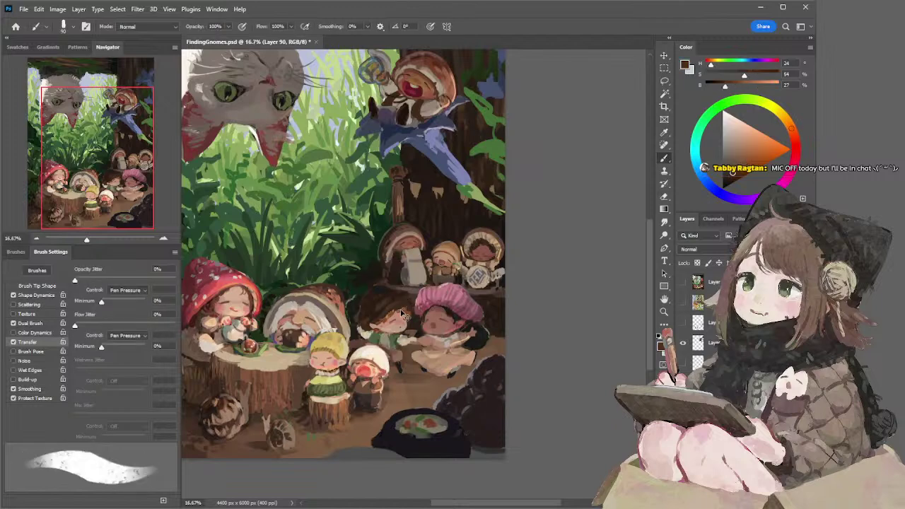
pyautogui.keyDown('alt'); pyautogui.click(403, 311); pyautogui.keyUp('alt')
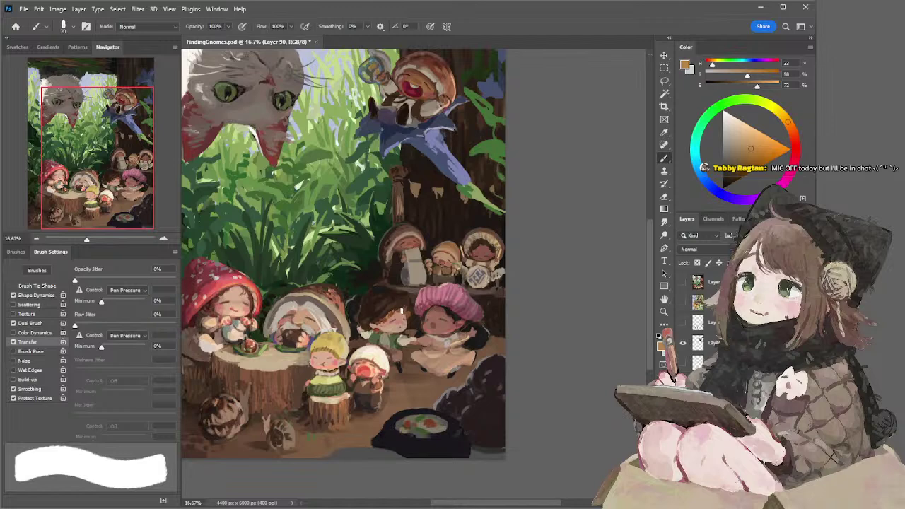
pyautogui.press('[')
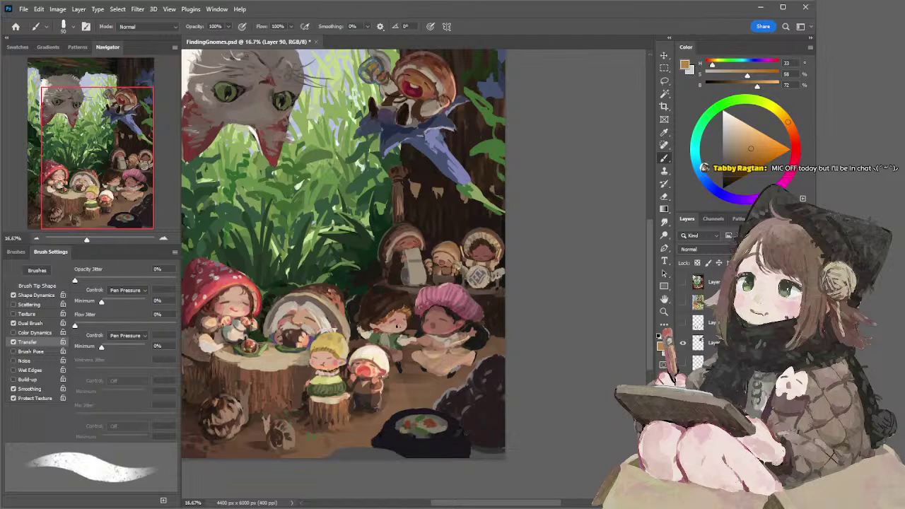
# Rework the brown-haired gnome's raised hand and the hair beside it with sampled skin beige and dark brown, erasing stray edges
pyautogui.keyDown('alt'); pyautogui.click(360, 330); pyautogui.keyUp('alt')
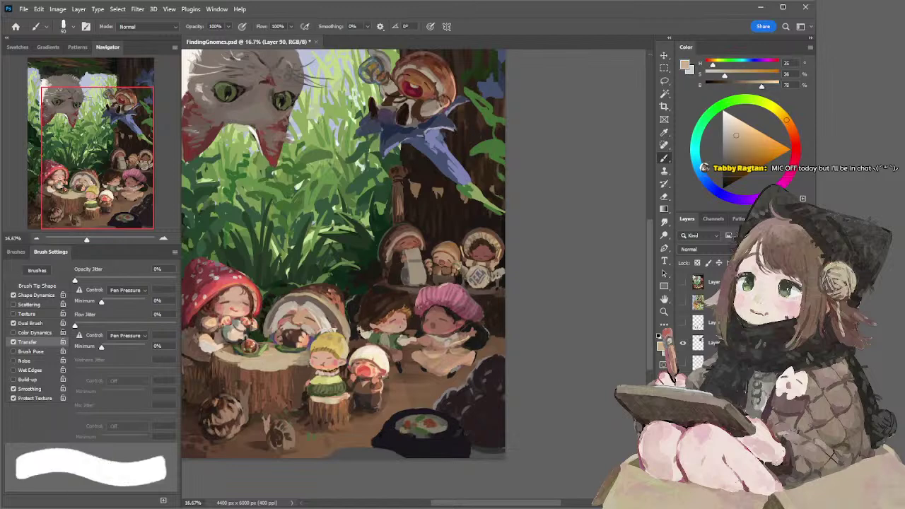
pyautogui.keyDown('alt'); pyautogui.click(363, 318); pyautogui.keyUp('alt')
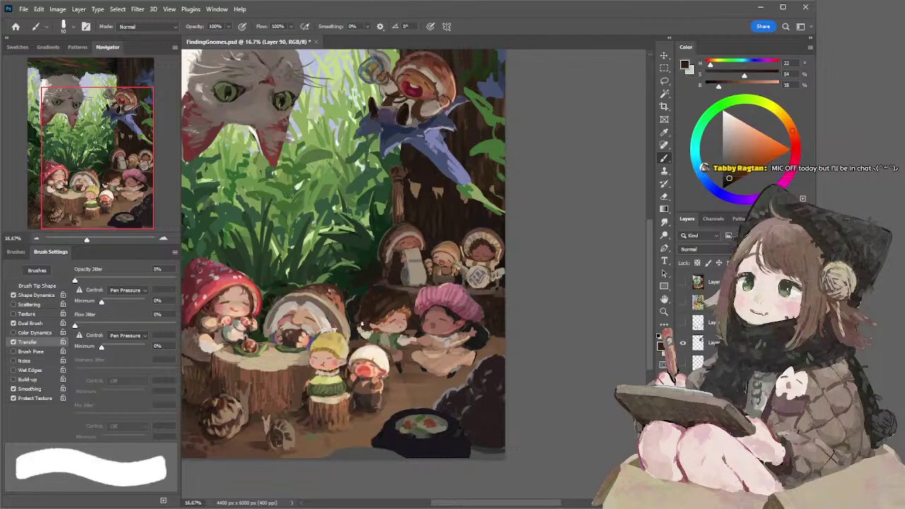
pyautogui.press('e')
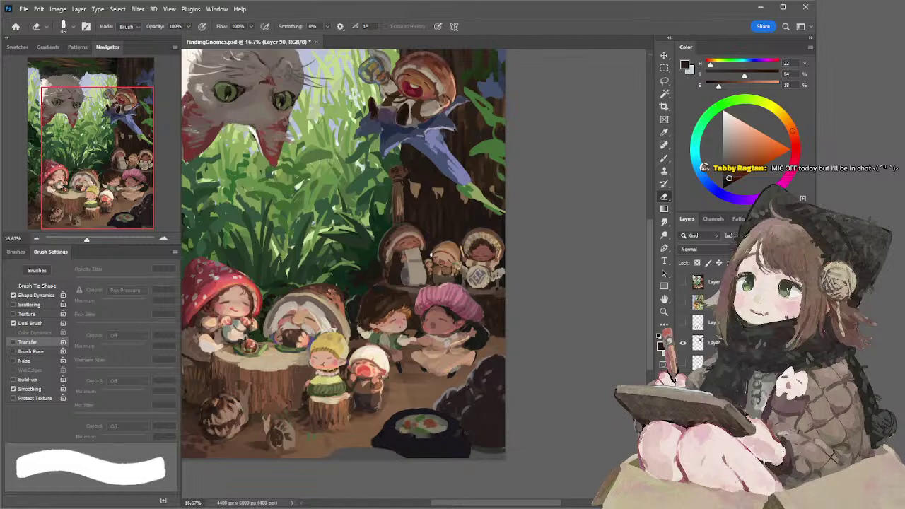
pyautogui.keyDown('alt'); pyautogui.click(358, 320); pyautogui.keyUp('alt')
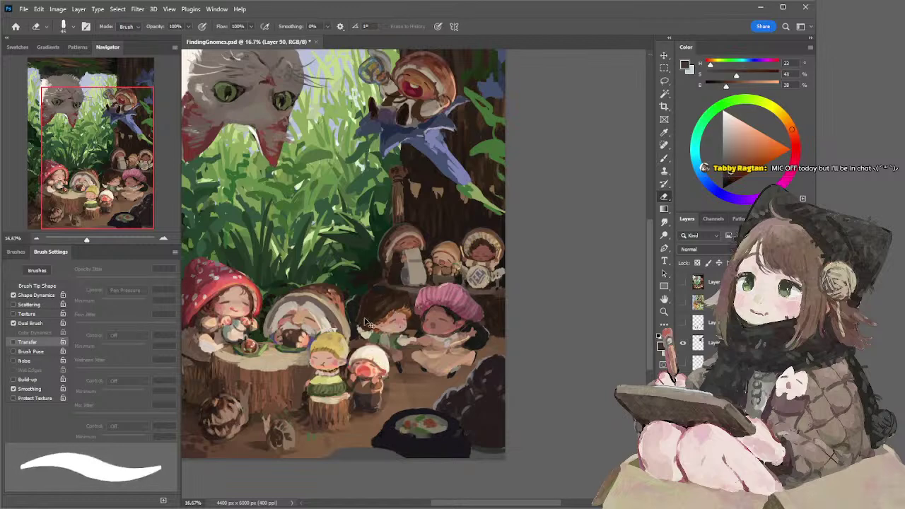
# Paint a pale rim along the lower edge of the brown-haired gnome's cap with gray-beige sampled from the leftmost shelf gnome
pyautogui.press('b')
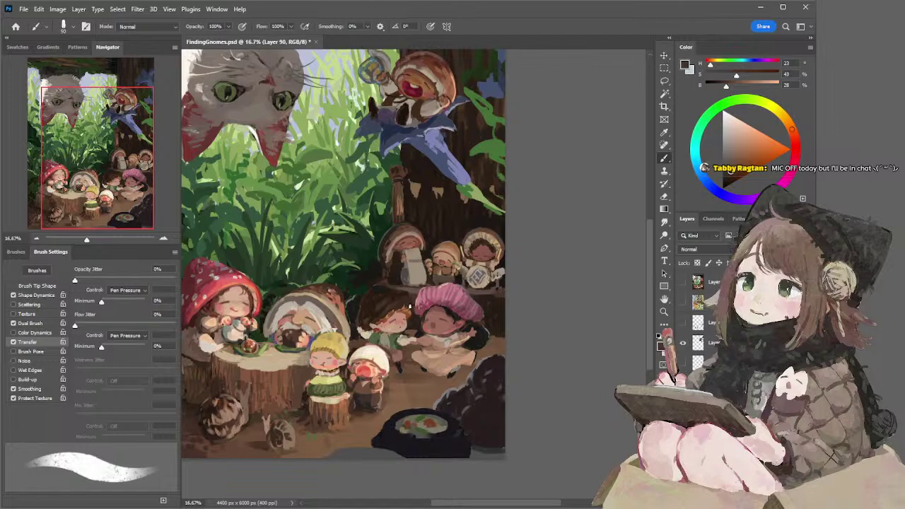
pyautogui.keyDown('alt'); pyautogui.click(419, 268); pyautogui.keyUp('alt')
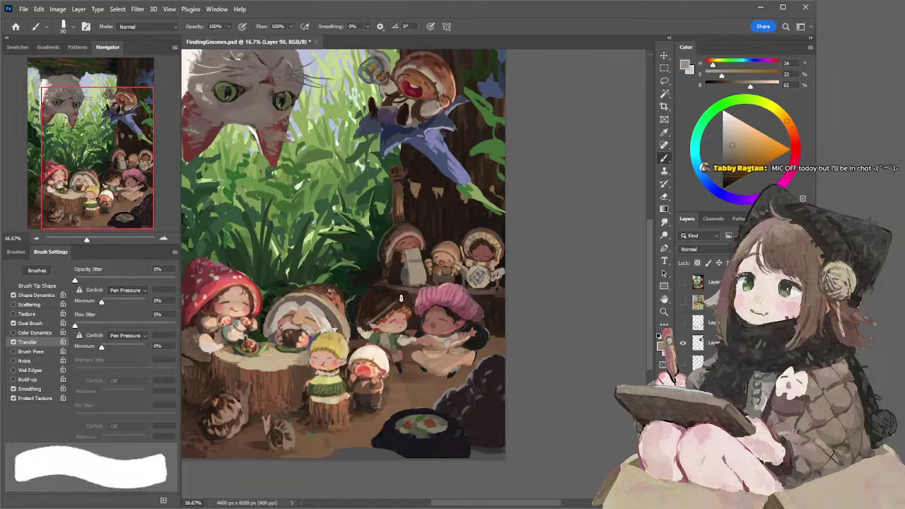
pyautogui.moveTo(370, 322); pyautogui.dragTo(395, 302)
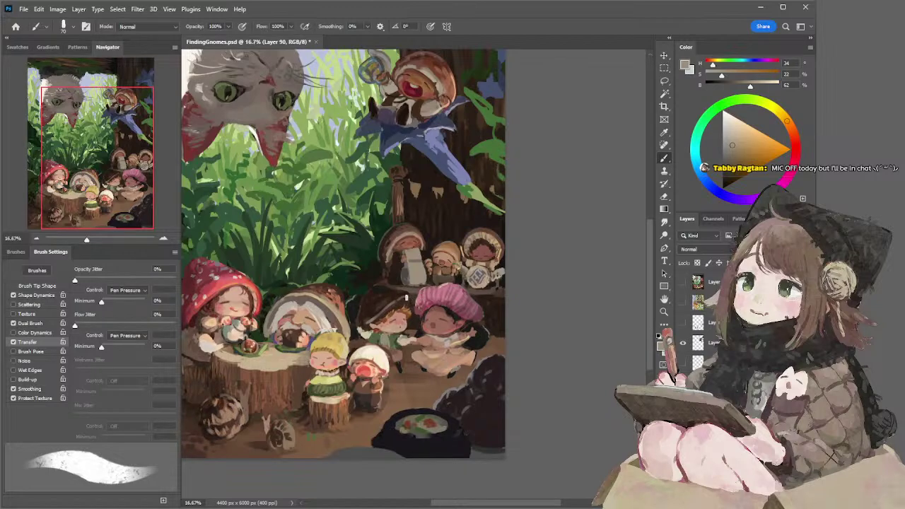
# Refine the pink-capped gnome's facial features with fine near-black strokes at brush size 25 and sampled dark red at size 35
pyautogui.click(36, 239)
pyautogui.moveTo(401, 243); pyautogui.dragTo(400, 236)
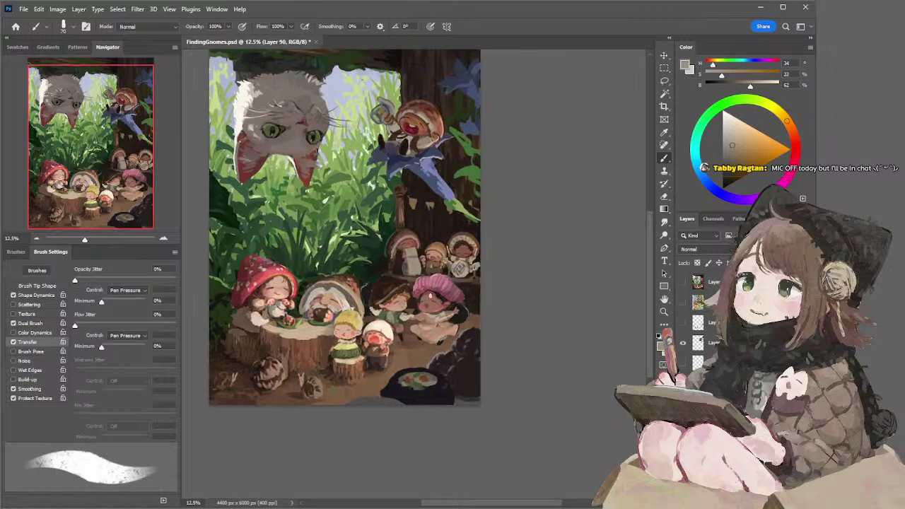
pyautogui.click(163, 239)
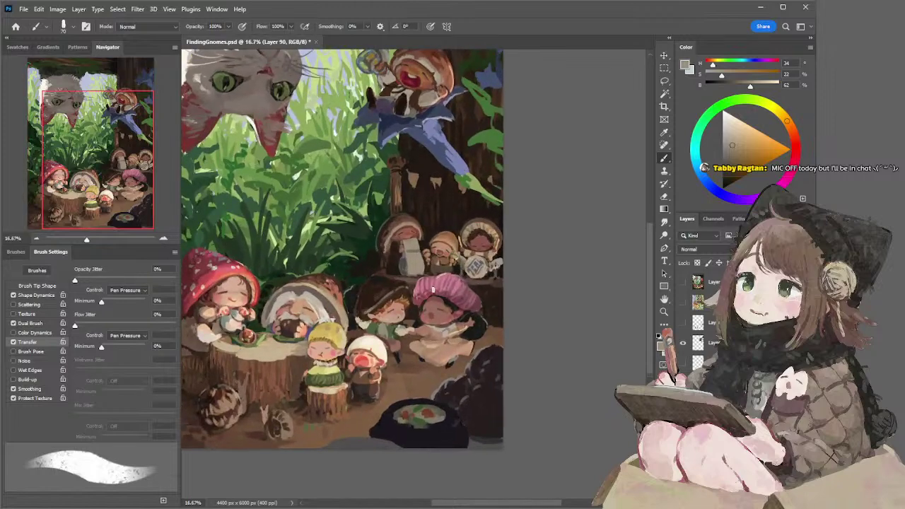
pyautogui.press('[')
pyautogui.press('[')
pyautogui.press('[')
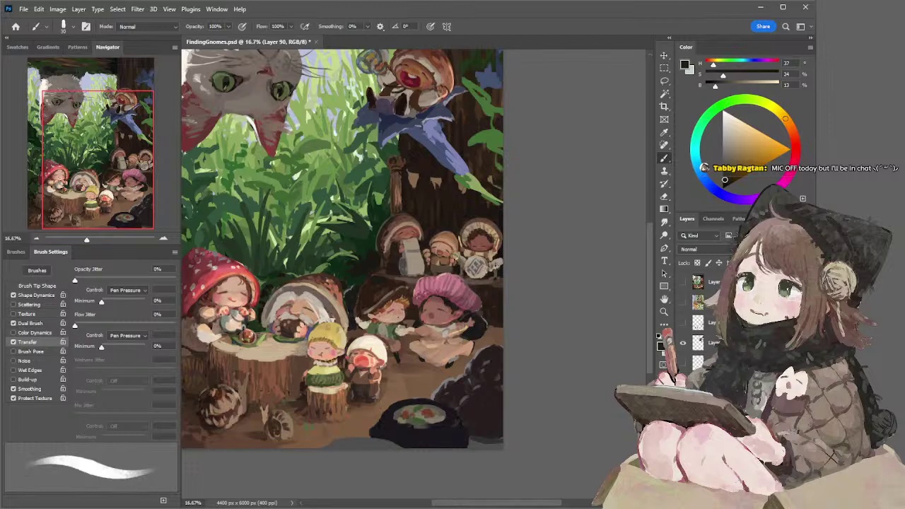
pyautogui.press('[')
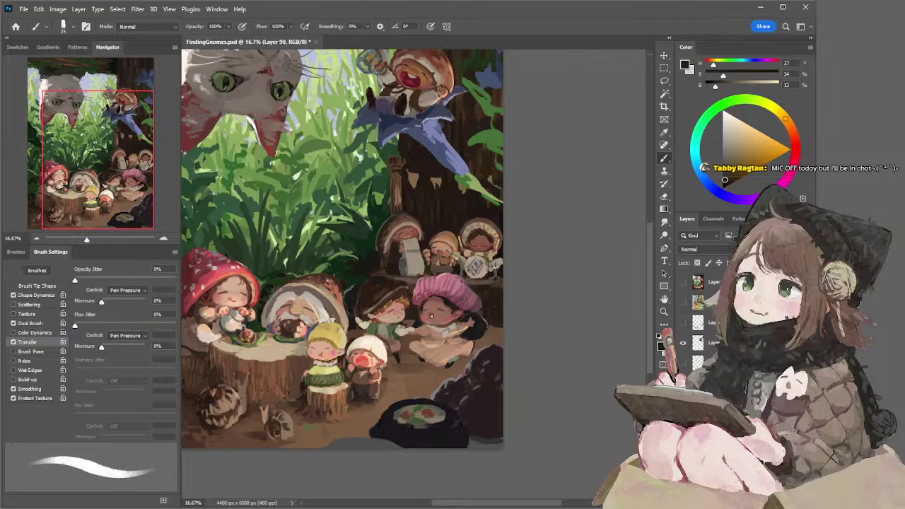
pyautogui.keyDown('alt'); pyautogui.click(432, 314); pyautogui.keyUp('alt')
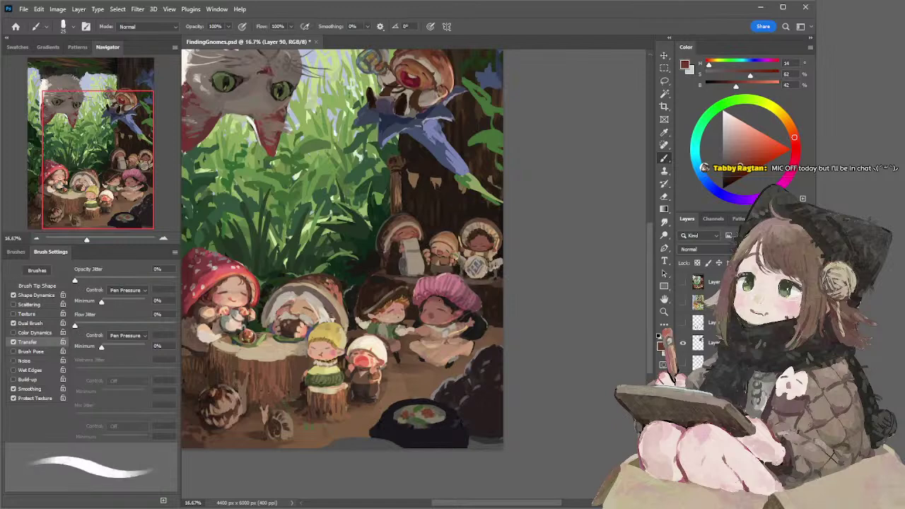
pyautogui.press(']')
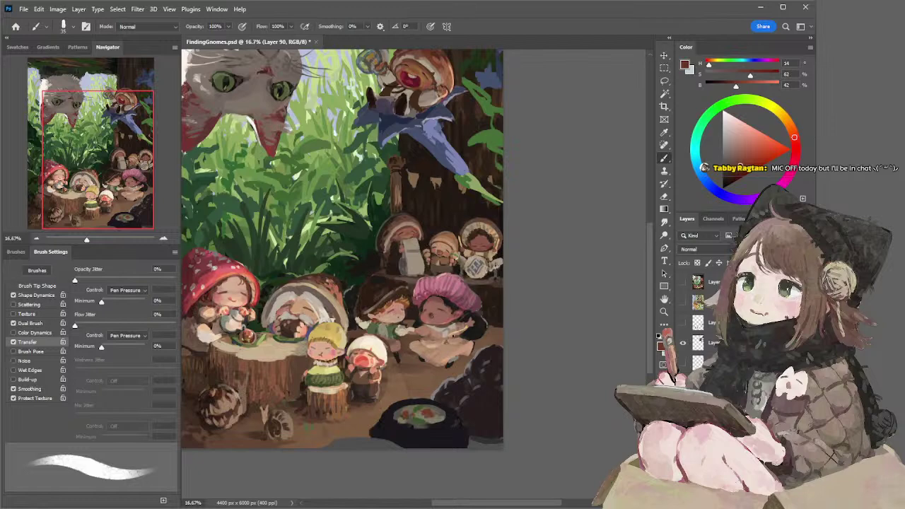
# Repaint the pink-capped gnome's arm and sleeve with sampled skin brown and warm beige at brush size 50
pyautogui.keyDown('alt'); pyautogui.click(454, 329); pyautogui.keyUp('alt')
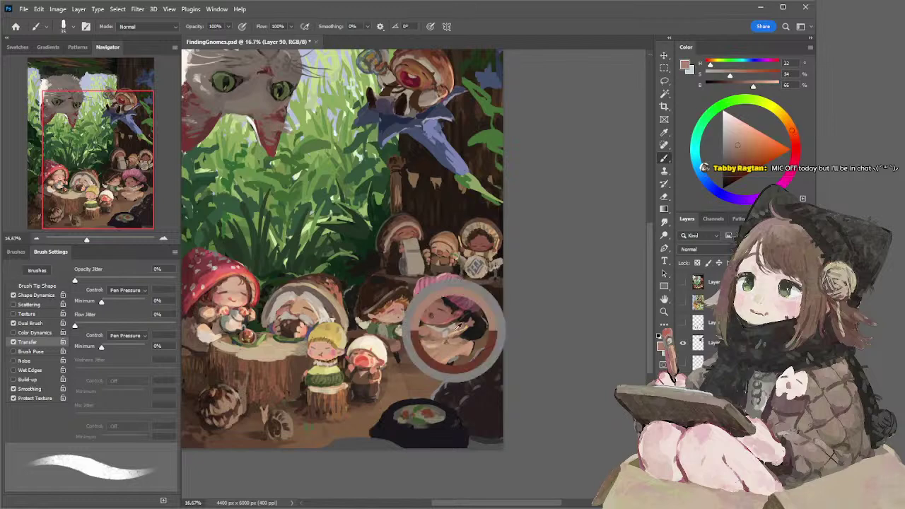
pyautogui.keyDown('alt'); pyautogui.click(456, 328); pyautogui.keyUp('alt')
pyautogui.press(']')
pyautogui.press(']')
pyautogui.press(']')
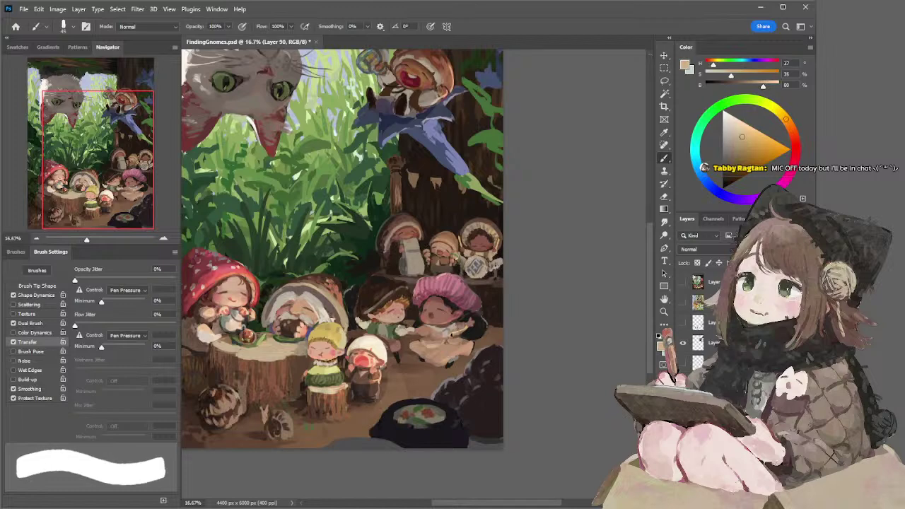
pyautogui.moveTo(454, 335); pyautogui.dragTo(460, 323)
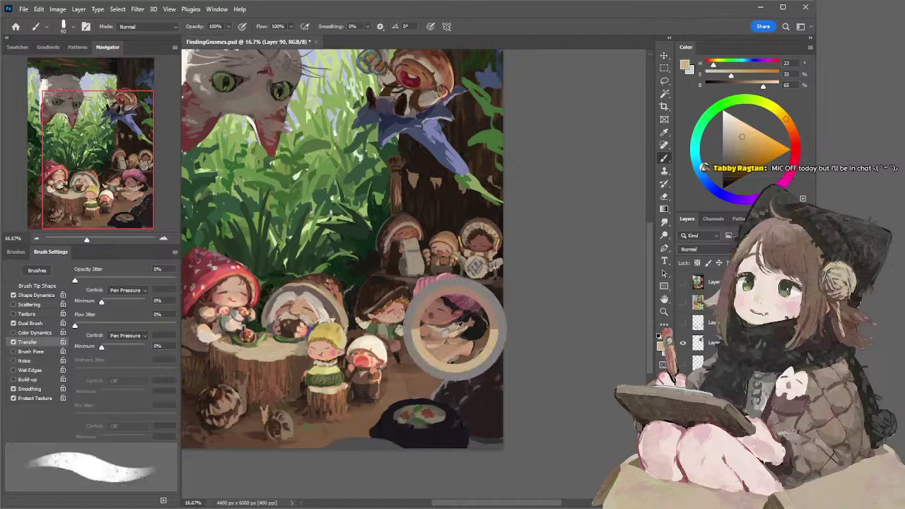
pyautogui.keyDown('alt'); pyautogui.click(460, 324); pyautogui.keyUp('alt')
# Select Layer 92 for painting the pink-capped gnome's arm and sample the arm's muted reddish brown
pyautogui.keyDown('ctrl'); pyautogui.click(454, 331); pyautogui.keyUp('ctrl')
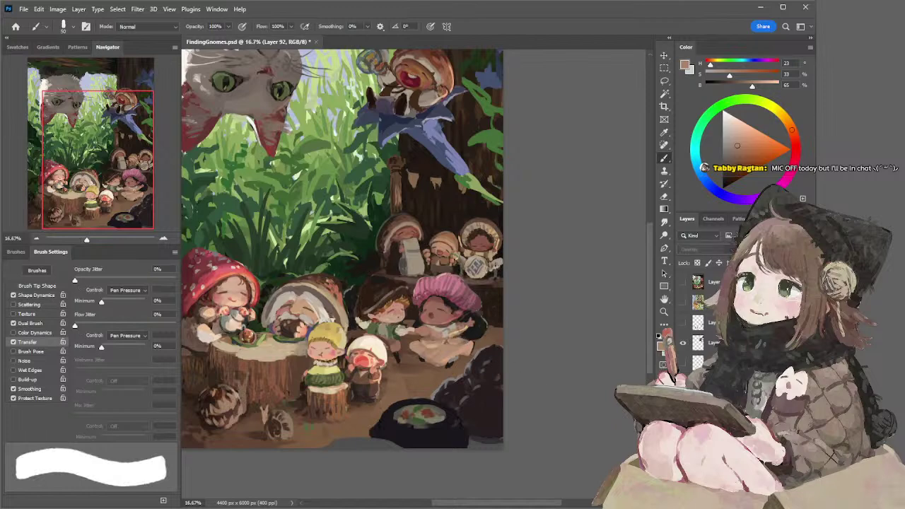
pyautogui.press('.')
pyautogui.keyDown('ctrl'); pyautogui.click(611, 383); pyautogui.keyUp('ctrl')
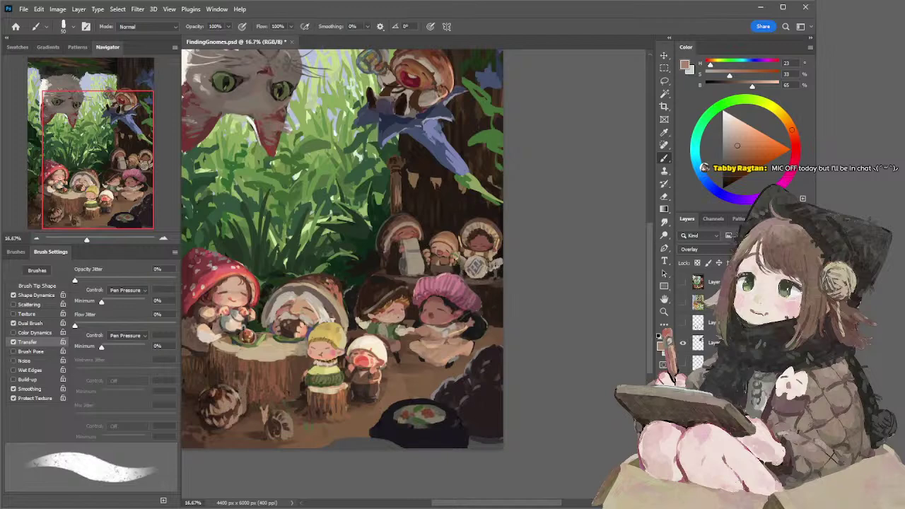
pyautogui.keyDown('ctrl'); pyautogui.click(454, 329); pyautogui.keyUp('ctrl')
pyautogui.keyDown('alt'); pyautogui.click(453, 332); pyautogui.keyUp('alt')
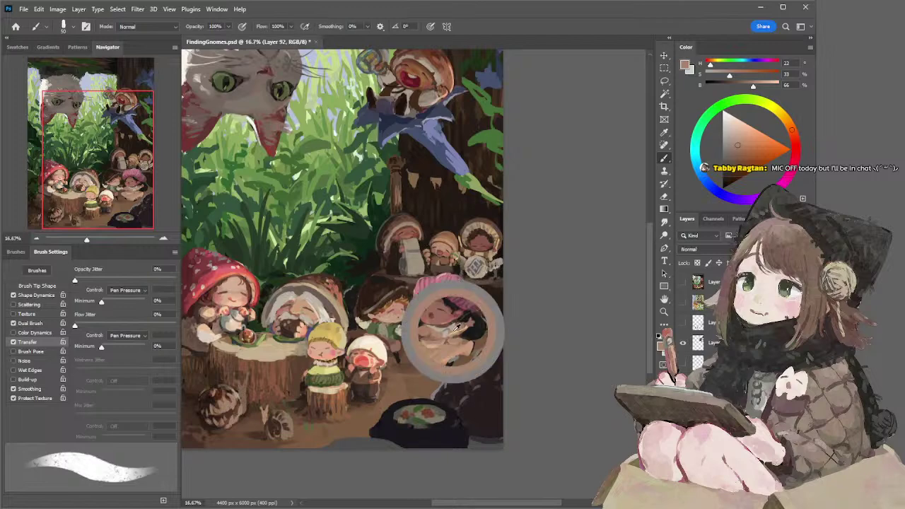
pyautogui.press(',')
pyautogui.press('.')
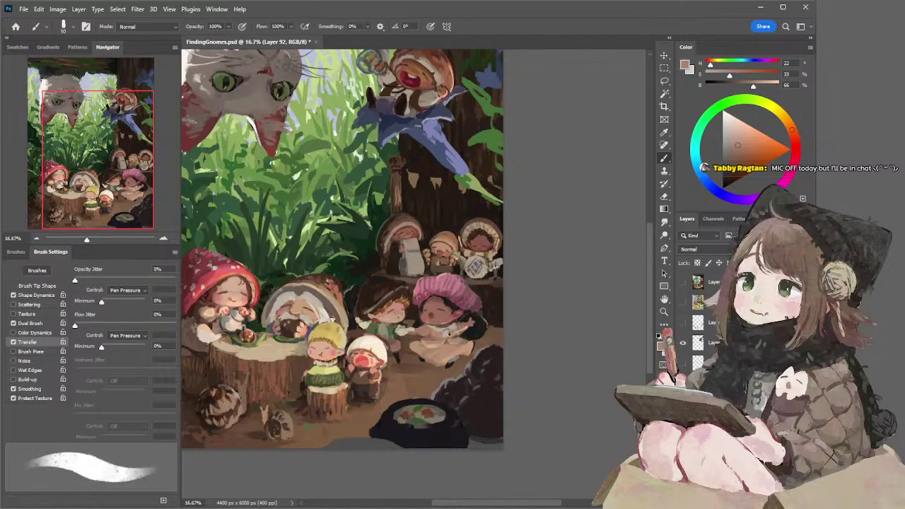
# Try to paint a sampled light tan stroke along the pink-capped gnome's outer arm
pyautogui.keyDown('alt'); pyautogui.click(466, 327); pyautogui.keyUp('alt')
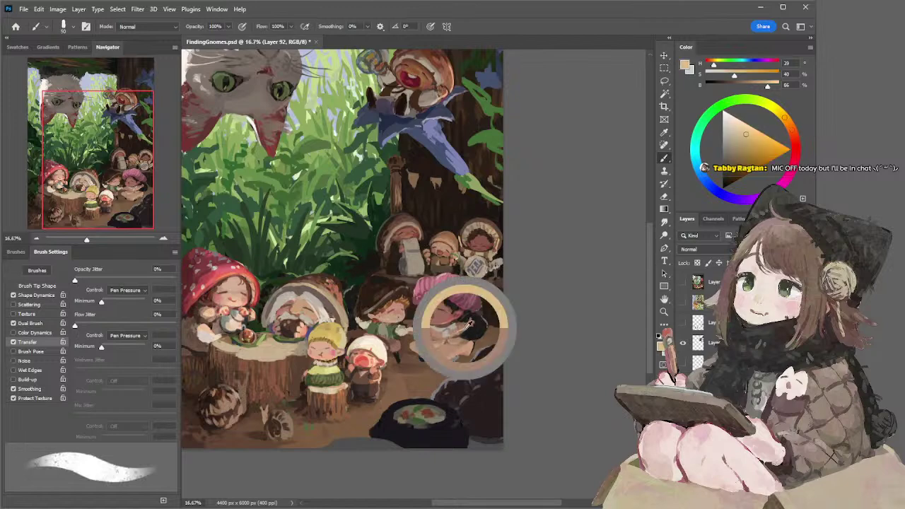
pyautogui.press(',')
pyautogui.press('.')
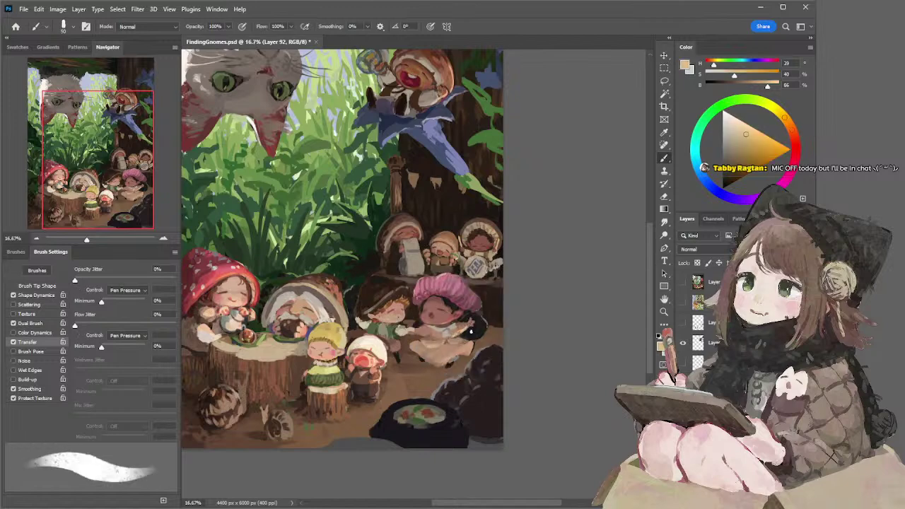
pyautogui.moveTo(475, 330); pyautogui.dragTo(468, 342)
pyautogui.hotkey('ctrl', 'z')
pyautogui.hotkey('ctrl', 'z')
# Touch up the pink-capped gnome's arm and sleeve with the sampled muted brown at brush size 90
pyautogui.press(']')
pyautogui.press(']')
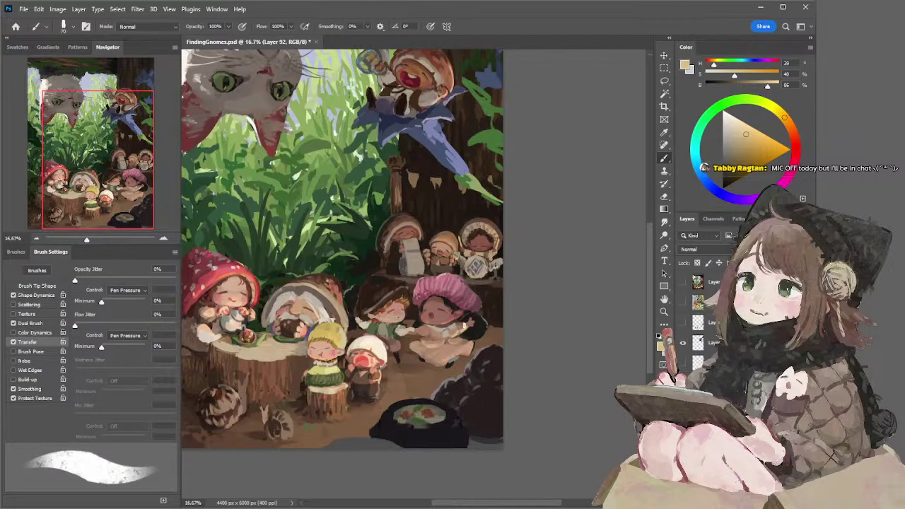
pyautogui.press(']')
pyautogui.press(']')
pyautogui.keyDown('alt'); pyautogui.click(463, 326); pyautogui.keyUp('alt')
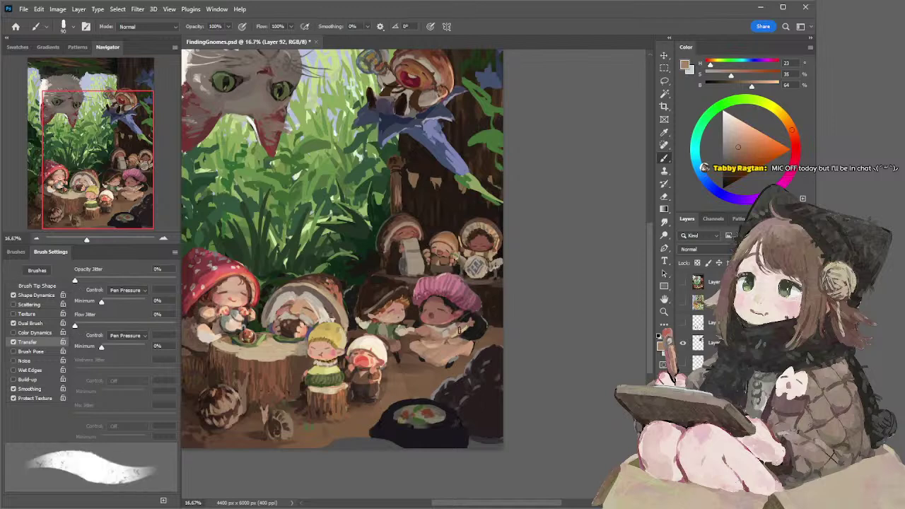
# Rework the green-clad dancing gnome's leg and boot on Layers 91 and 92 with sampled near-black and muted reddish brown at brush size 70
pyautogui.keyDown('ctrl'); pyautogui.click(430, 374); pyautogui.keyUp('ctrl')
pyautogui.press('[')
pyautogui.press('[')
pyautogui.keyDown('alt'); pyautogui.click(398, 357); pyautogui.keyUp('alt')
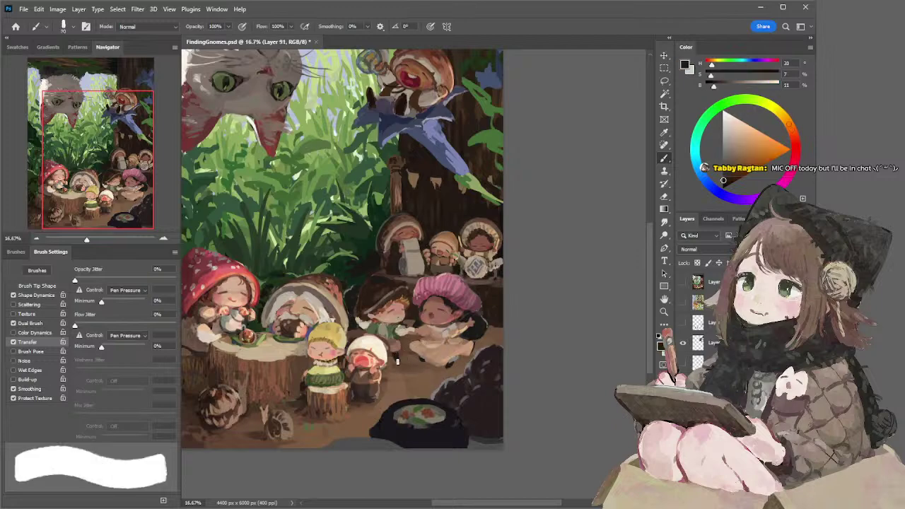
pyautogui.hotkey('alt', ']')
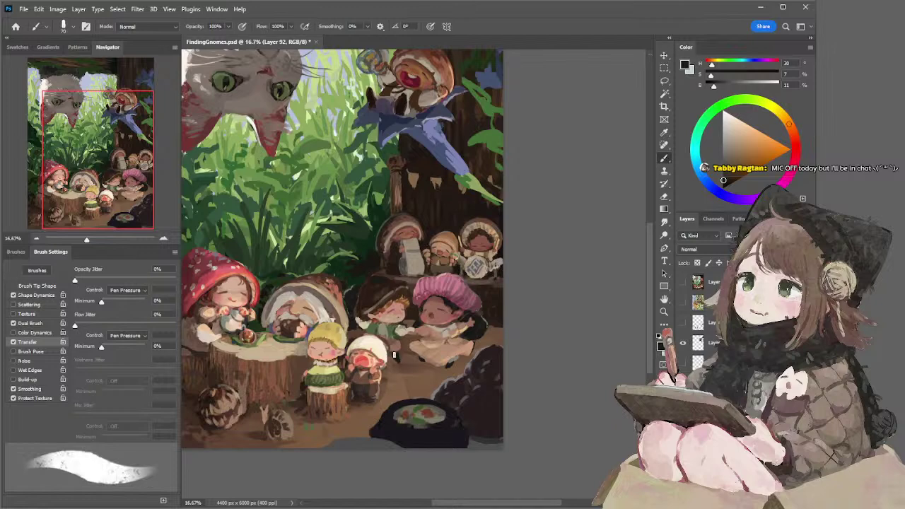
pyautogui.keyDown('alt'); pyautogui.click(387, 343); pyautogui.keyUp('alt')
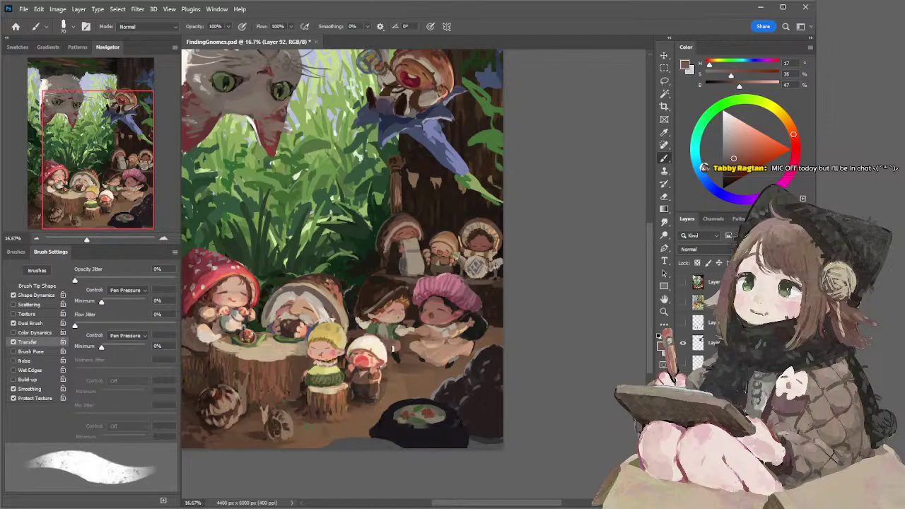
# Clean up the edge between the dancing gnome's brown cap and the white-capped gnome with the Eraser and sampled dark brown on Layers 92 and 91
pyautogui.press('e')
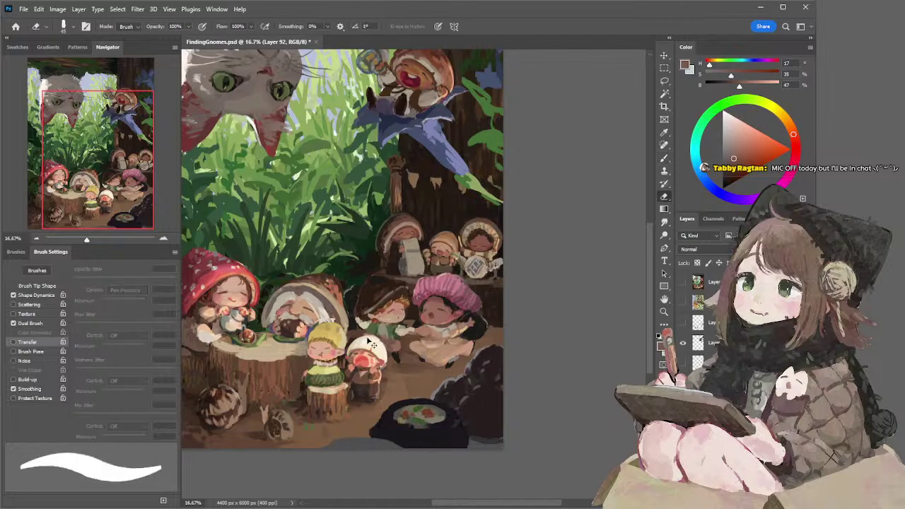
pyautogui.press('b')
pyautogui.keyDown('alt'); pyautogui.click(360, 331); pyautogui.keyUp('alt')
pyautogui.press('e')
pyautogui.hotkey('alt', '[')
pyautogui.press('b')
pyautogui.keyDown('alt'); pyautogui.click(360, 333); pyautogui.keyUp('alt')
pyautogui.press('e')
pyautogui.press('b')
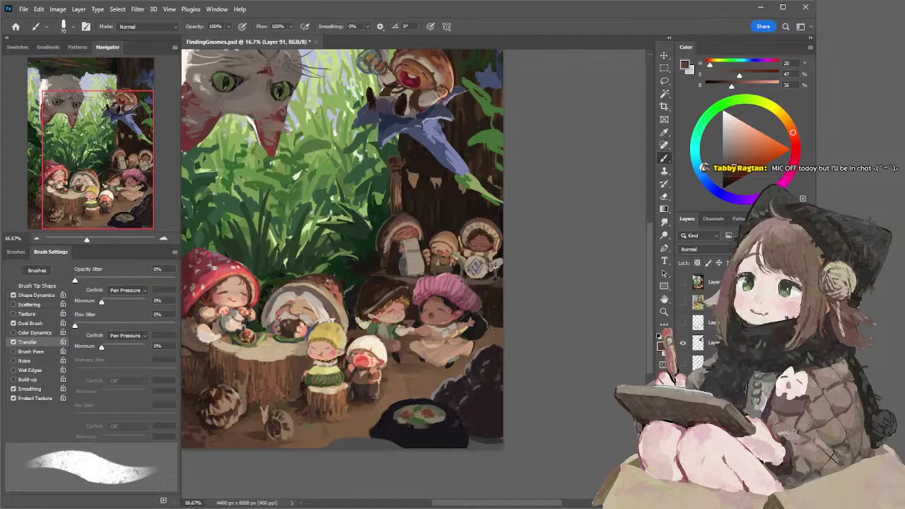
# Repaint the middle shelf gnome's cap and face with sampled warm tans at brush size 90 on Layer 91
pyautogui.moveTo(511, 311); pyautogui.dragTo(545, 316)
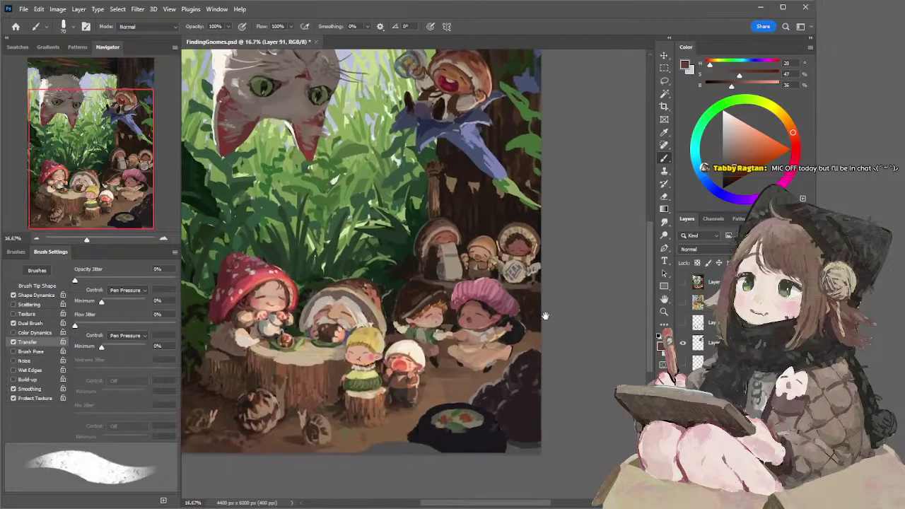
pyautogui.keyDown('alt'); pyautogui.click(485, 241); pyautogui.keyUp('alt')
pyautogui.moveTo(490, 260)
pyautogui.mouseDown()
pyautogui.moveTo(505, 259)
pyautogui.moveTo(495, 261)
pyautogui.mouseUp()
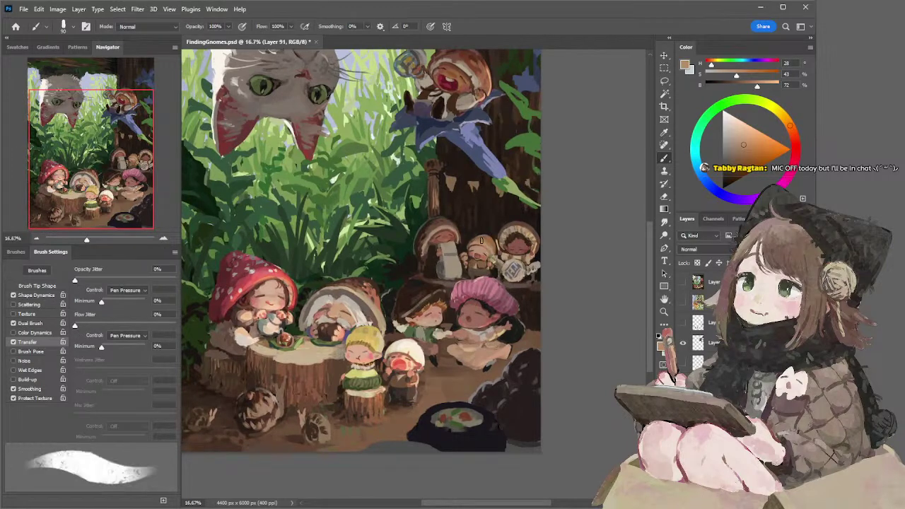
pyautogui.press(',')
pyautogui.keyDown('alt'); pyautogui.click(480, 250); pyautogui.keyUp('alt')
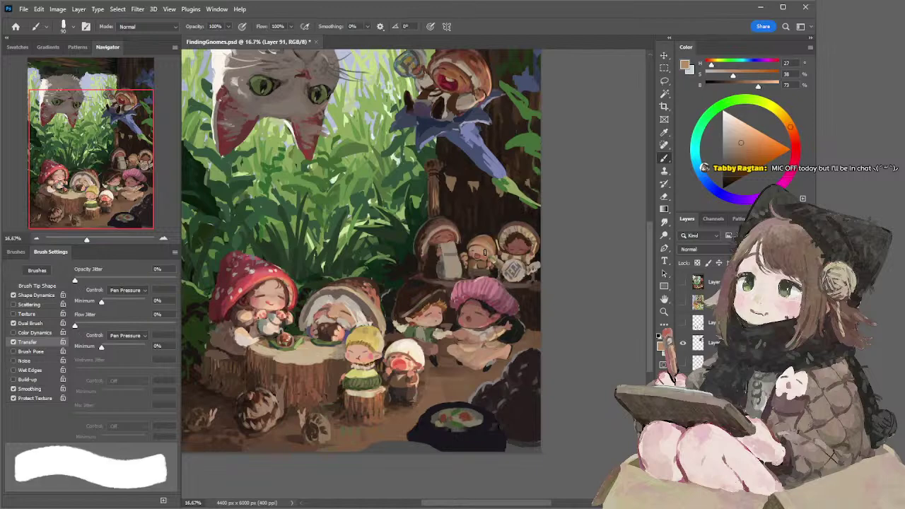
pyautogui.press('.')
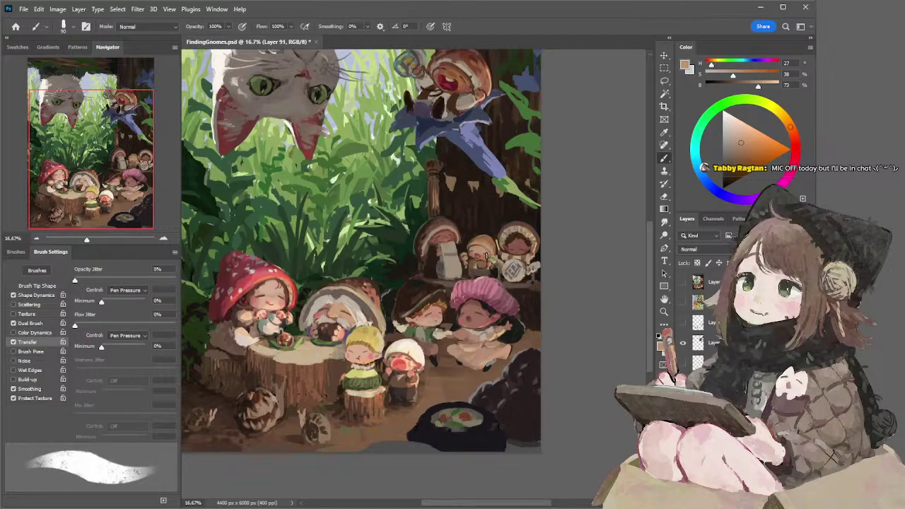
# Refine the middle shelf gnome's face and hands with sampled skin tan at brush sizes between 50 and 60
pyautogui.keyDown('alt'); pyautogui.click(480, 249); pyautogui.keyUp('alt')
pyautogui.press(',')
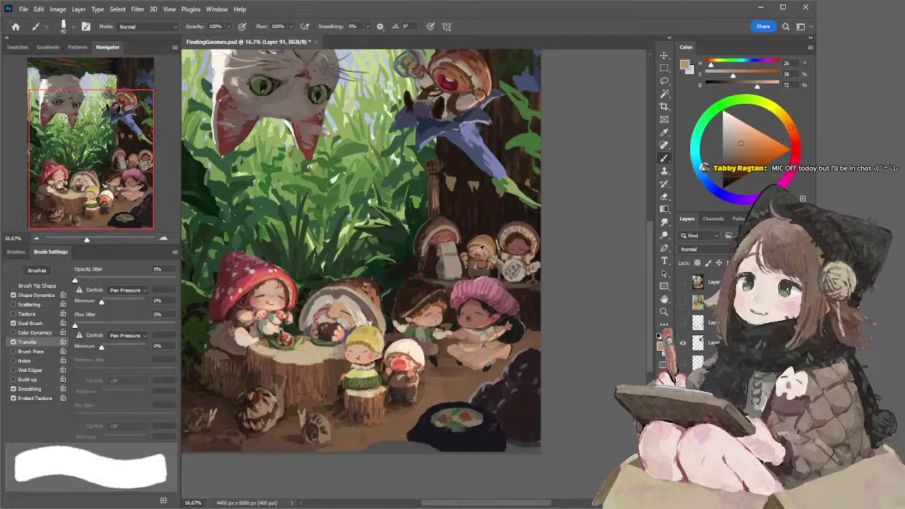
pyautogui.press('.')
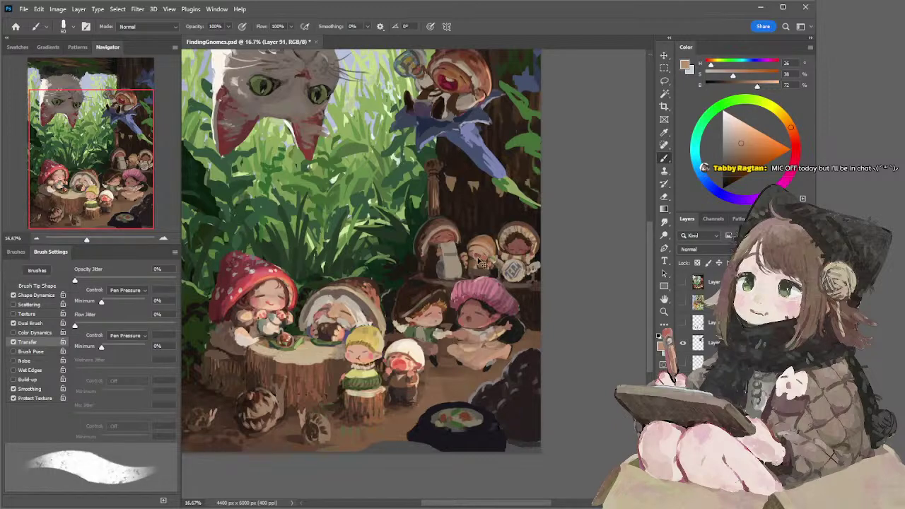
pyautogui.press('.')
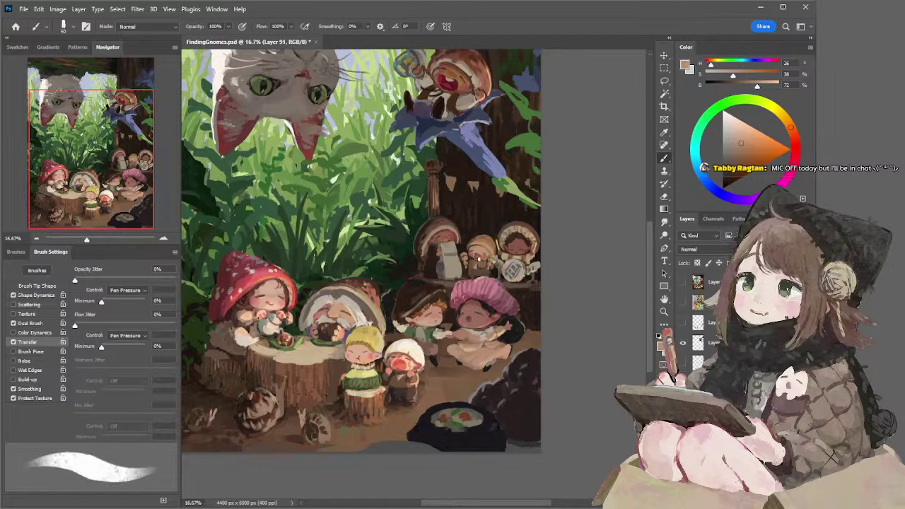
pyautogui.press('.')
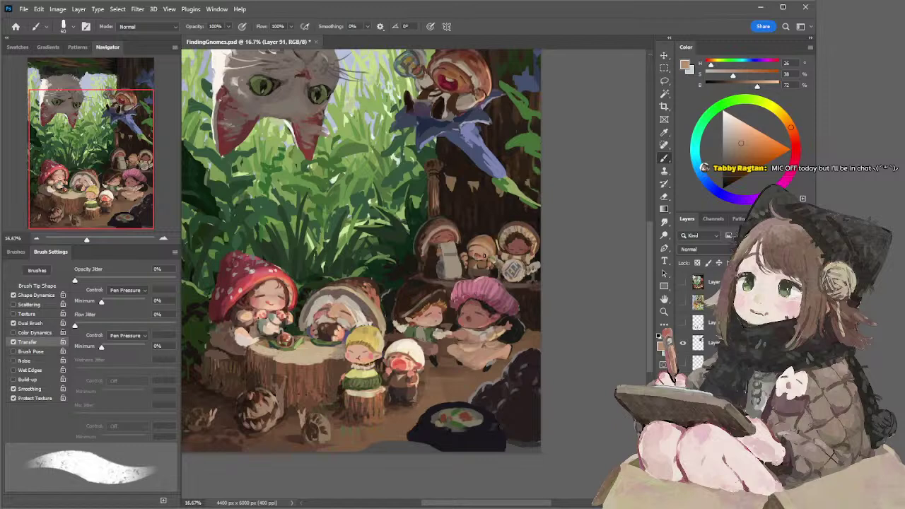
# Detail the middle shelf gnome's mouth with sampled dark red at brush size 50 and its clothing with sampled browns at size 70
pyautogui.keyDown('alt'); pyautogui.click(481, 254); pyautogui.keyUp('alt')
pyautogui.press('[')
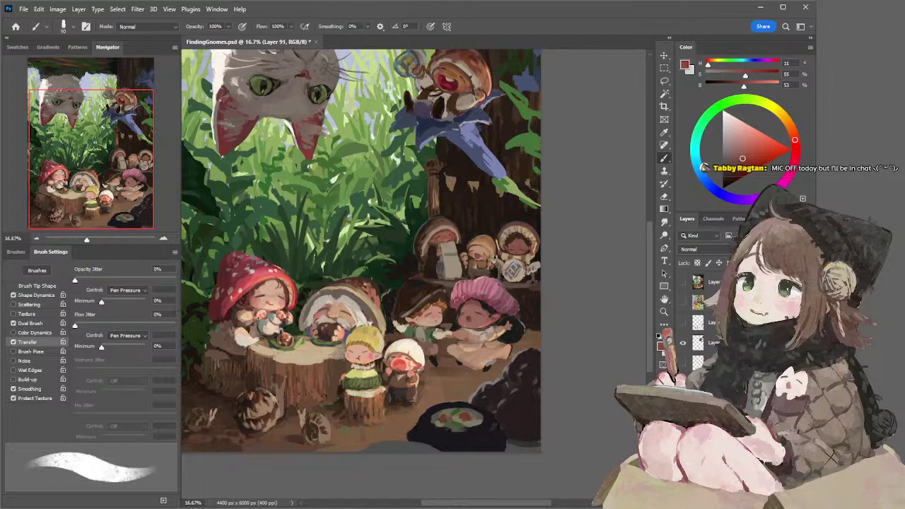
pyautogui.keyDown('alt'); pyautogui.click(478, 266); pyautogui.keyUp('alt')
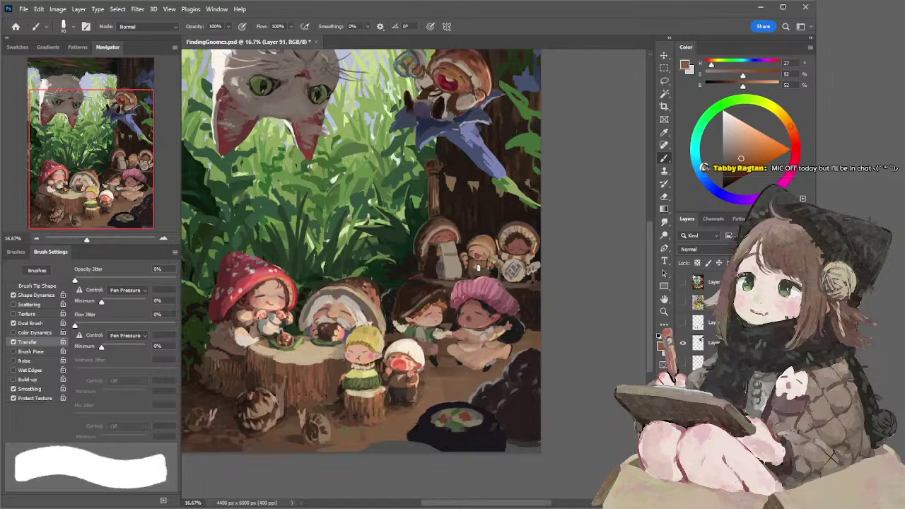
pyautogui.keyDown('alt'); pyautogui.click(473, 263); pyautogui.keyUp('alt')
pyautogui.keyDown('alt'); pyautogui.click(476, 273); pyautogui.keyUp('alt')
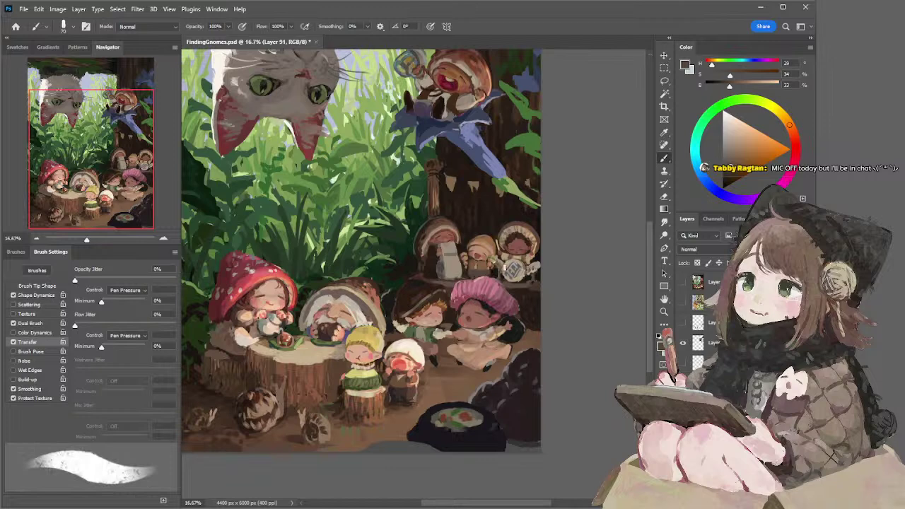
# Brighten the pale gray shape in front of the leftmost shelf gnome with its sampled light gray at brush size 50
pyautogui.keyDown('alt'); pyautogui.click(446, 256); pyautogui.keyUp('alt')
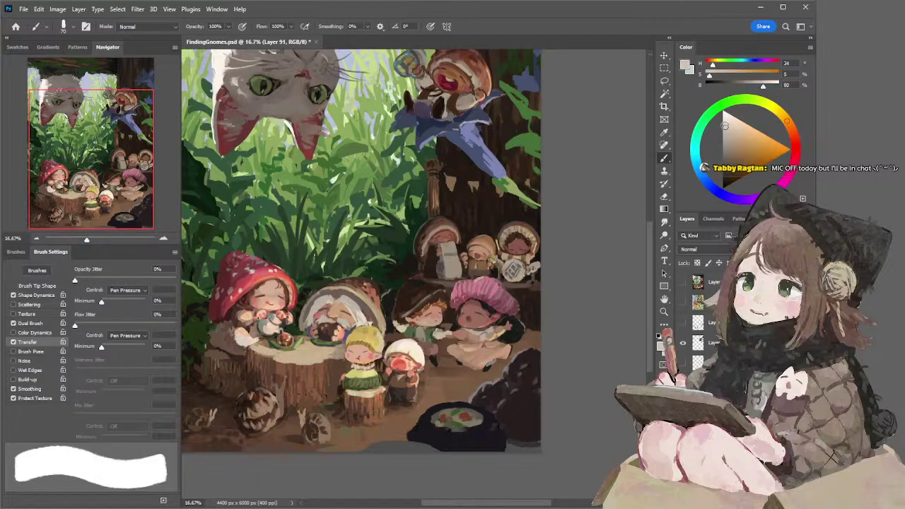
pyautogui.press('[')
pyautogui.press('[')
pyautogui.press('[')
pyautogui.press('[')
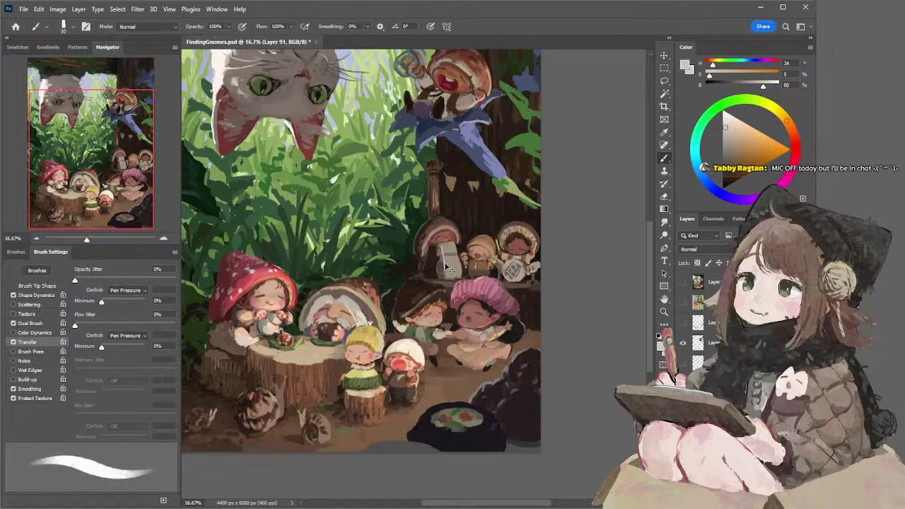
pyautogui.hotkey('ctrl', 'z')
pyautogui.press(']')
pyautogui.press(']')
pyautogui.press(']')
pyautogui.press(']')
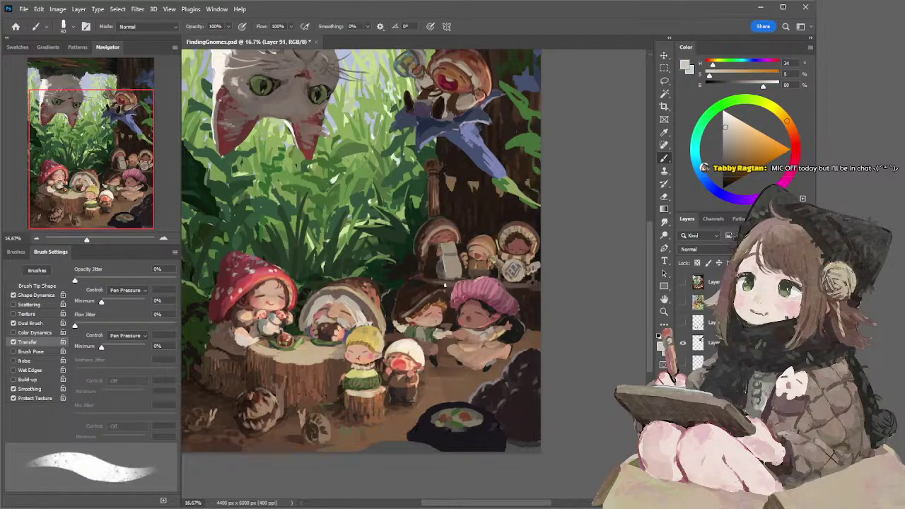
# Shade the leftmost shelf gnome's pale shape with beige-gray H 34, S 14, B 70
pyautogui.keyDown('alt'); pyautogui.click(458, 259); pyautogui.keyUp('alt')
pyautogui.click(729, 138)
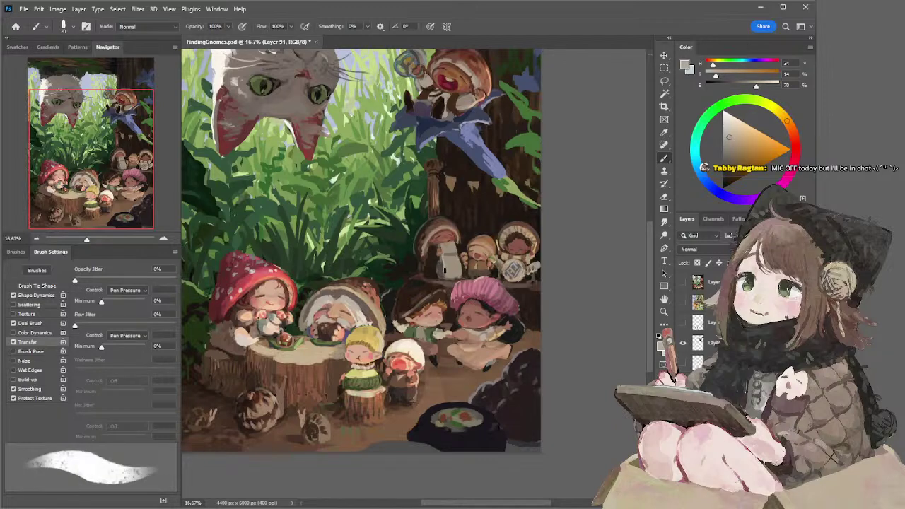
pyautogui.moveTo(446, 281); pyautogui.dragTo(456, 264)
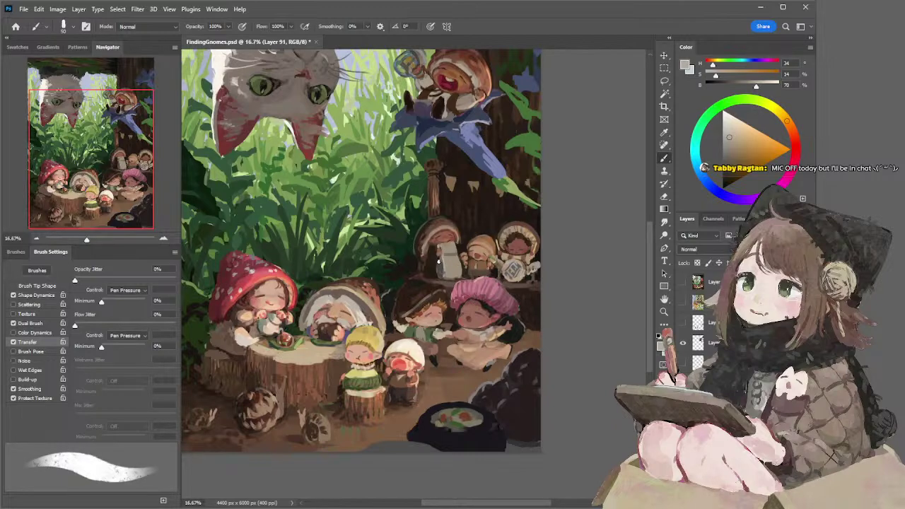
# Define the pale shape's lower edges with sampled dark gray-brown and mid gray at brush size 40
pyautogui.keyDown('alt'); pyautogui.click(442, 267); pyautogui.keyUp('alt')
pyautogui.press('[')
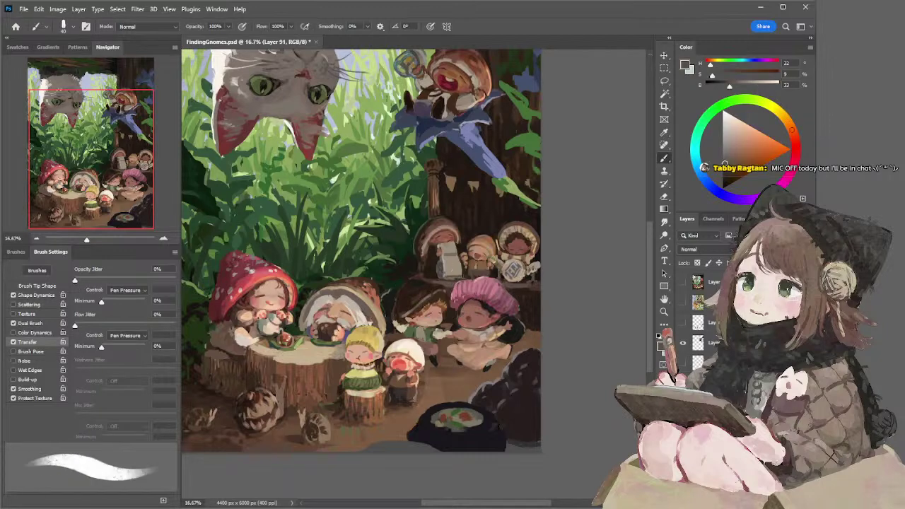
pyautogui.keyDown('alt'); pyautogui.click(450, 253); pyautogui.keyUp('alt')
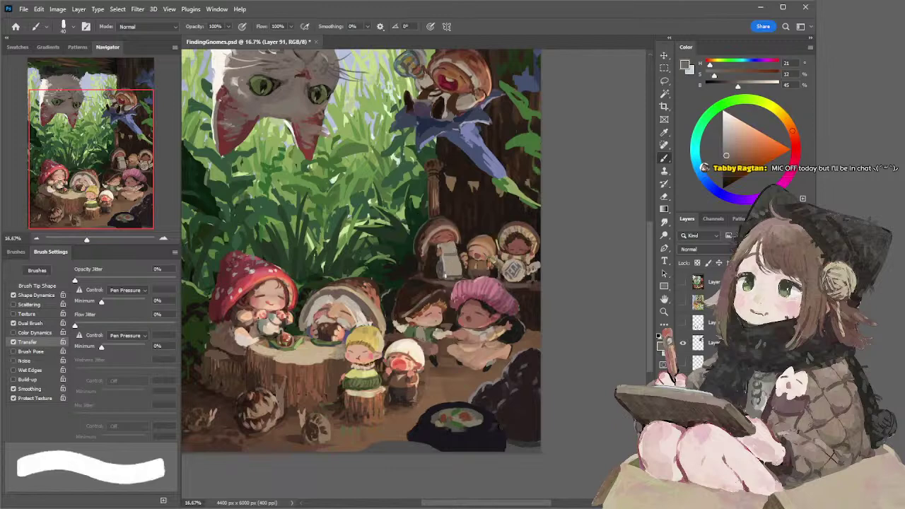
pyautogui.moveTo(457, 274); pyautogui.dragTo(448, 280)
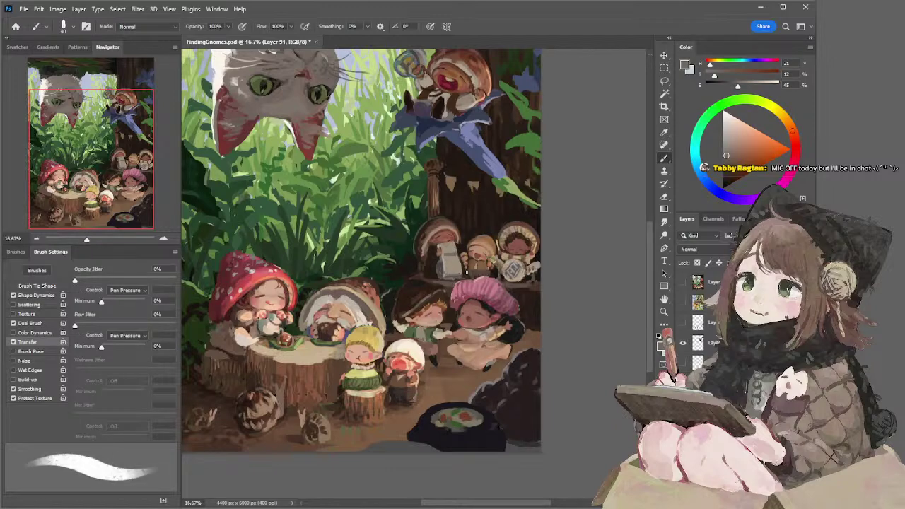
# Tint the leftmost shelf gnome's pale shape with muted blue H 203 at brush size 70 and gray-beige H 34, S 9, B 59 at size 90
pyautogui.keyDown('alt'); pyautogui.click(453, 262); pyautogui.keyUp('alt')
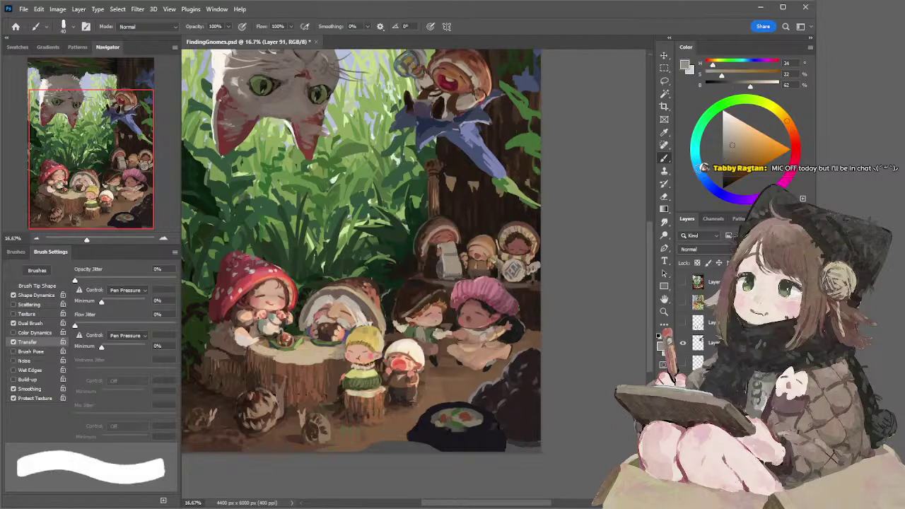
pyautogui.click(698, 169)
pyautogui.press(']')
pyautogui.press(']')
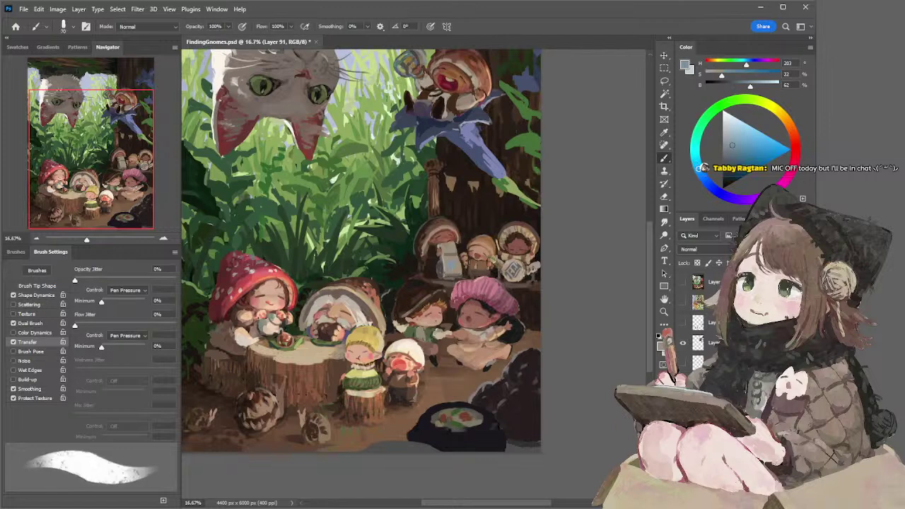
pyautogui.keyDown('alt'); pyautogui.click(456, 261); pyautogui.keyUp('alt')
pyautogui.click(726, 144)
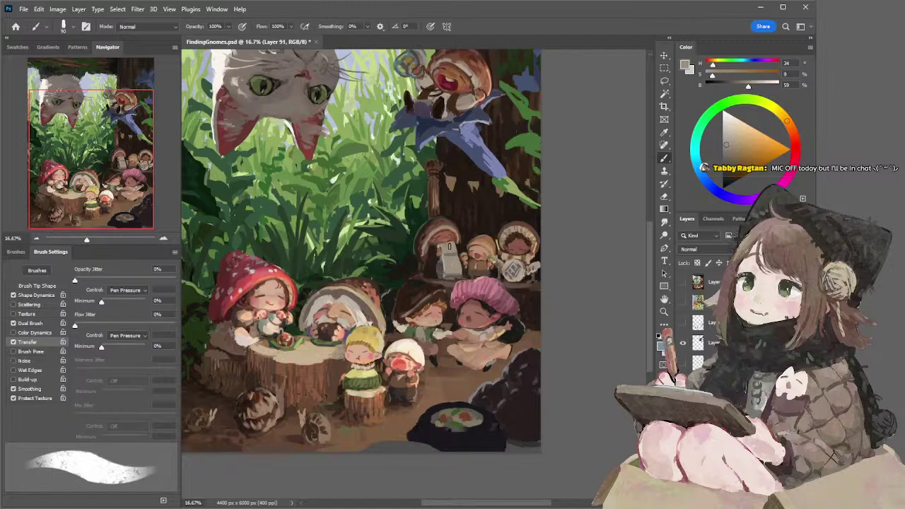
pyautogui.moveTo(445, 274)
pyautogui.mouseDown()
pyautogui.moveTo(440, 264)
pyautogui.moveTo(444, 274)
pyautogui.mouseUp()
# Shade the leftmost shelf gnome's pale shape with cool gray H 205, S 11, B 53 at brush size 125
pyautogui.press(']')
pyautogui.press(']')
pyautogui.press(']')
pyautogui.press(']')
pyautogui.click(726, 148)
pyautogui.click(700, 170)
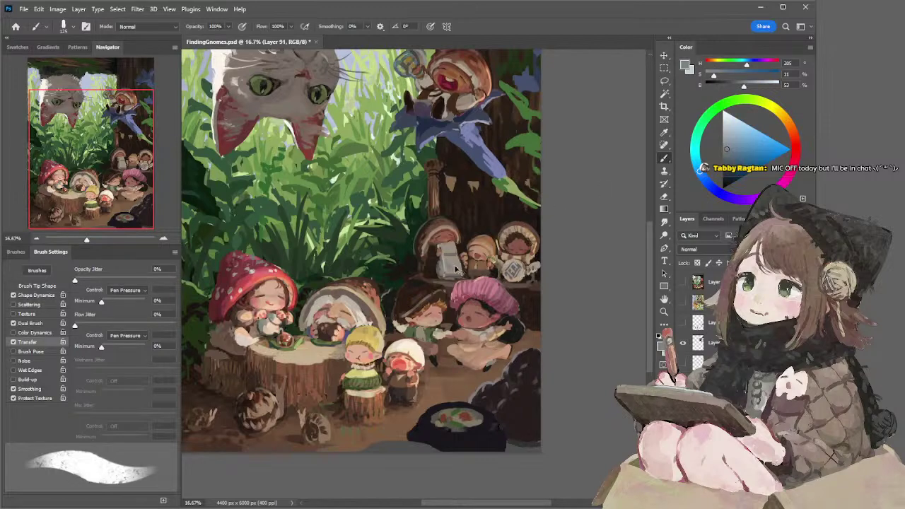
pyautogui.press('[')
pyautogui.press('[')
# Touch up the rightmost shelf gnome's drum with light gray-beige H 33, S 5, B 76 at brush size 30
pyautogui.keyDown('alt'); pyautogui.click(505, 252); pyautogui.keyUp('alt')
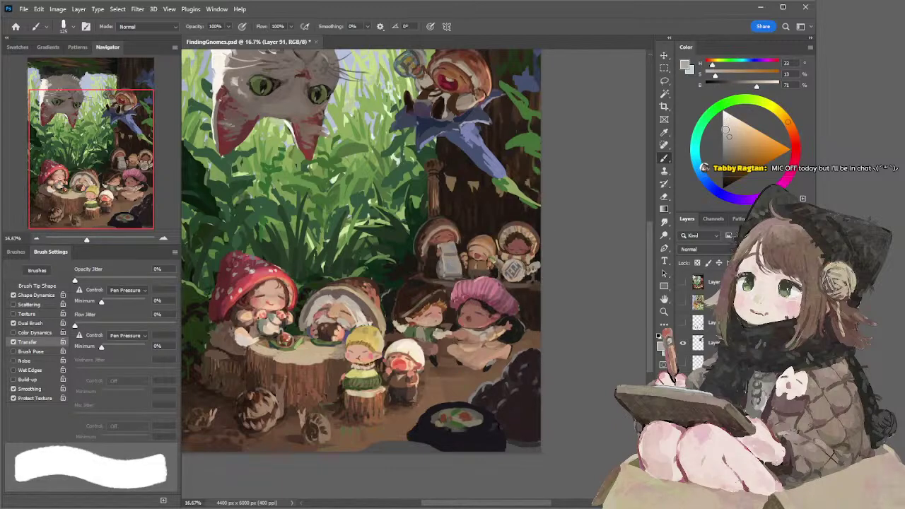
pyautogui.click(724, 130)
pyautogui.press('[')
pyautogui.press('[')
pyautogui.press('[')
pyautogui.press('[')
pyautogui.press('[')
pyautogui.press('[')
pyautogui.press('[')
pyautogui.press('[')
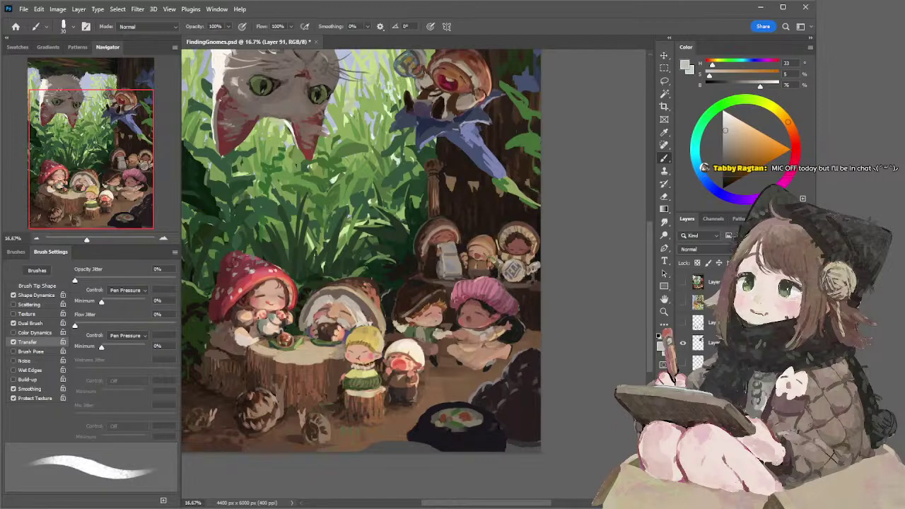
# Define the rightmost shelf gnome's drum with dark gray H 42, S 9, B 36 at brush size 45
pyautogui.keyDown('alt'); pyautogui.click(535, 265); pyautogui.keyUp('alt')
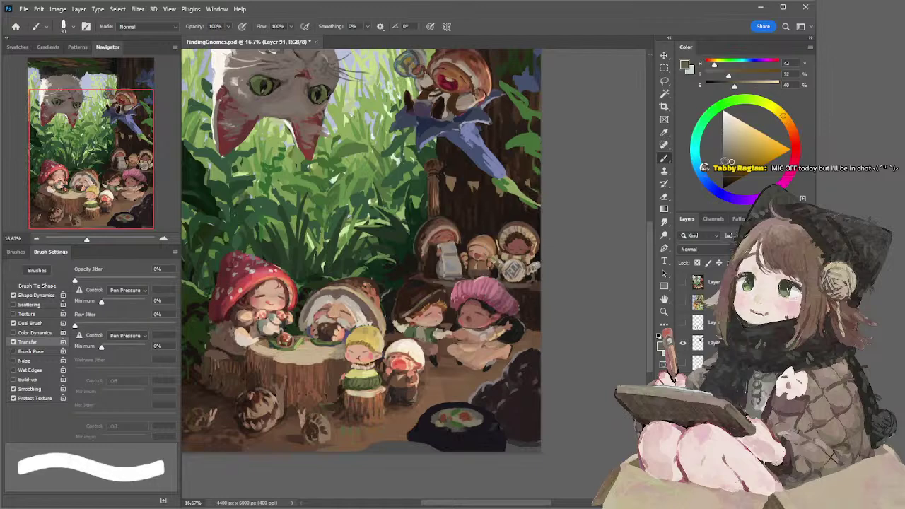
pyautogui.click(725, 161)
pyautogui.press(']')
pyautogui.press(']')
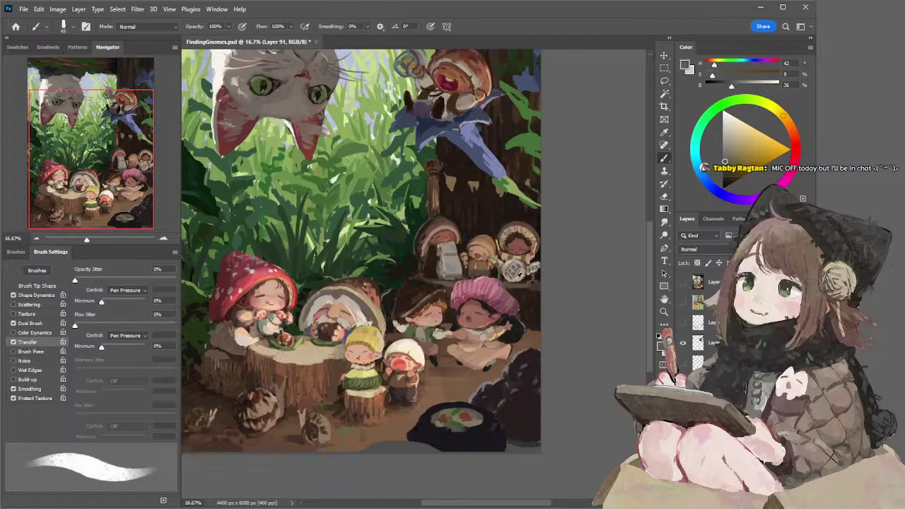
# Refine the area around the shelf gnomes with sampled tan H 32, S 27, B 71 and dark browns at brush sizes 45 and 70
pyautogui.keyDown('alt'); pyautogui.click(514, 277); pyautogui.keyUp('alt')
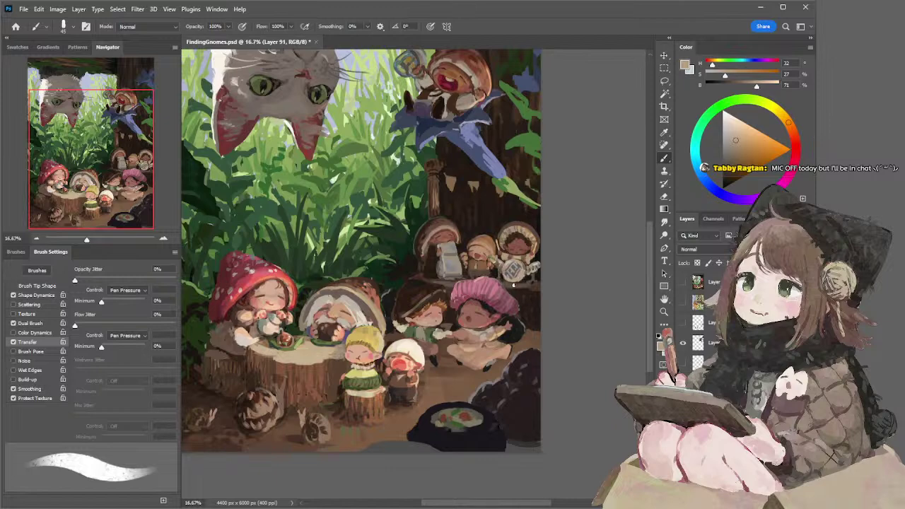
pyautogui.keyDown('alt'); pyautogui.click(511, 286); pyautogui.keyUp('alt')
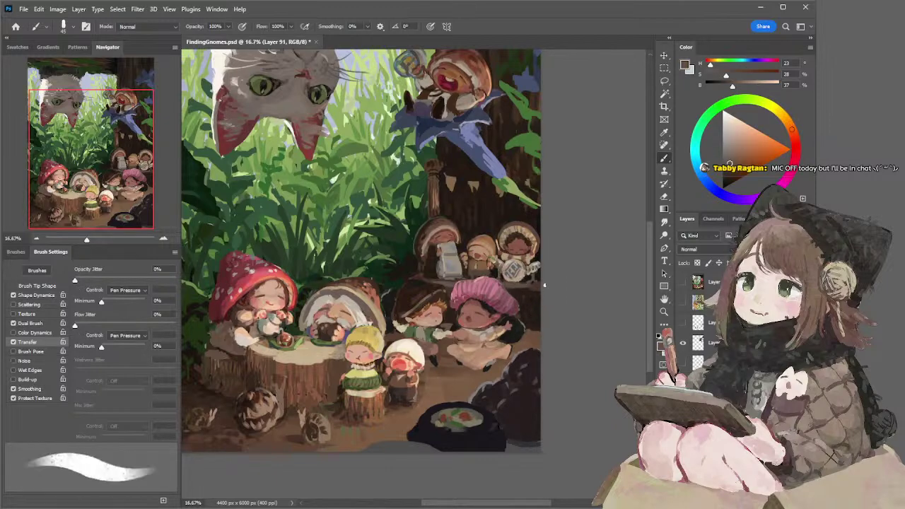
pyautogui.keyDown('alt'); pyautogui.click(518, 277); pyautogui.keyUp('alt')
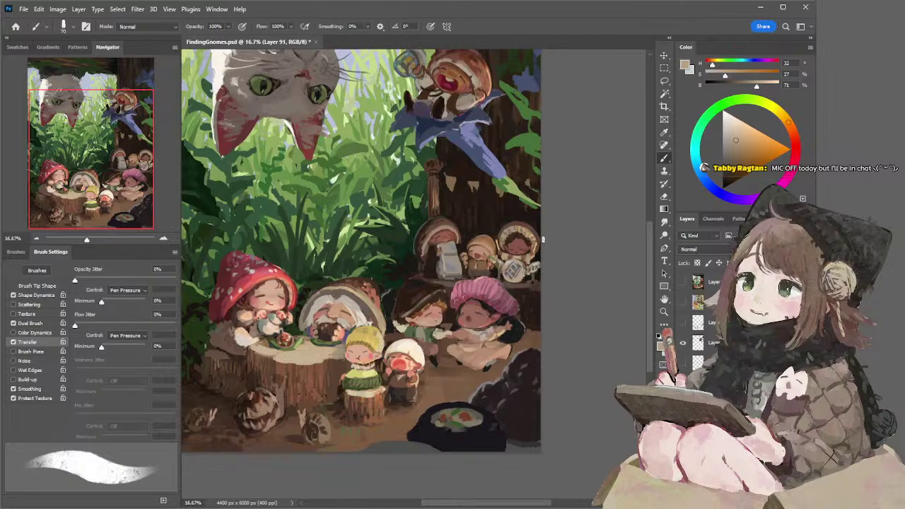
pyautogui.keyDown('alt'); pyautogui.click(424, 220); pyautogui.keyUp('alt')
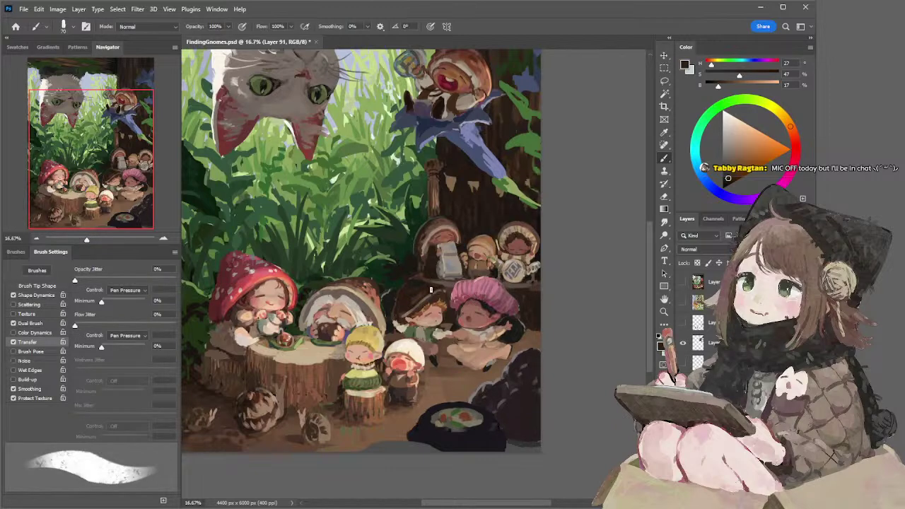
pyautogui.keyDown('alt'); pyautogui.click(415, 276); pyautogui.keyUp('alt')
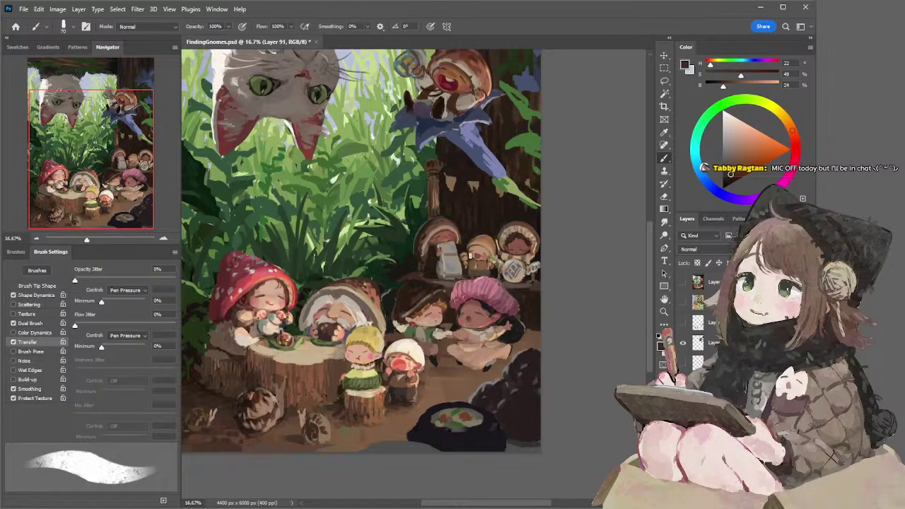
# Touch up the brown-capped dancing gnome with sampled reddish brown H 20, S 47, B 36 at brush sizes 100 to 125
pyautogui.click(36, 239)
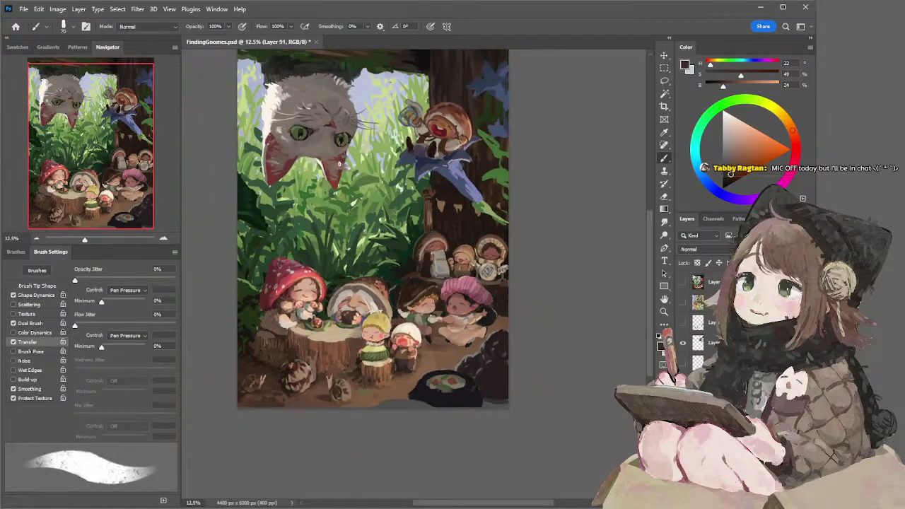
pyautogui.click(37, 239)
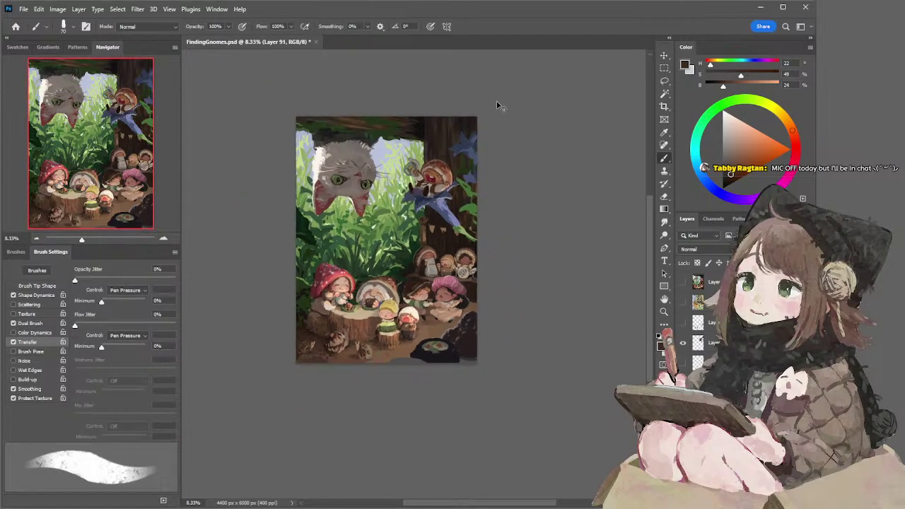
pyautogui.click(163, 239)
pyautogui.press('e')
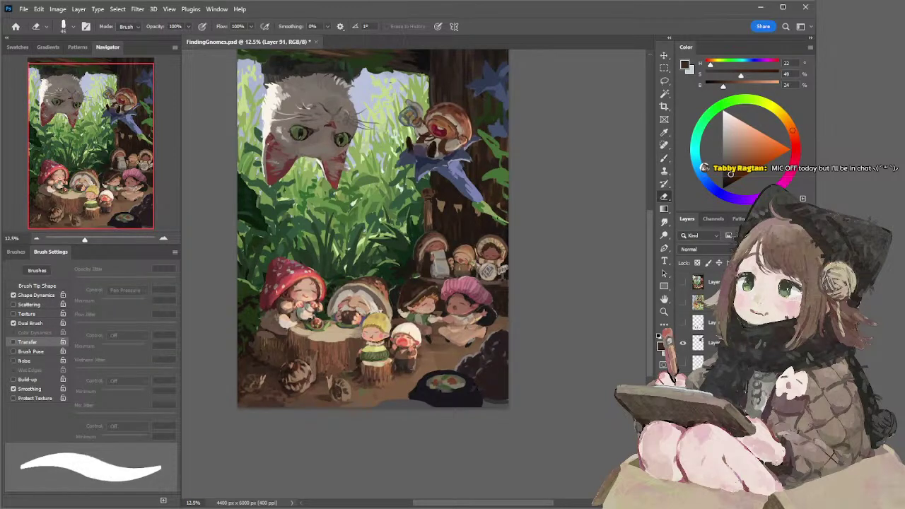
pyautogui.press('b')
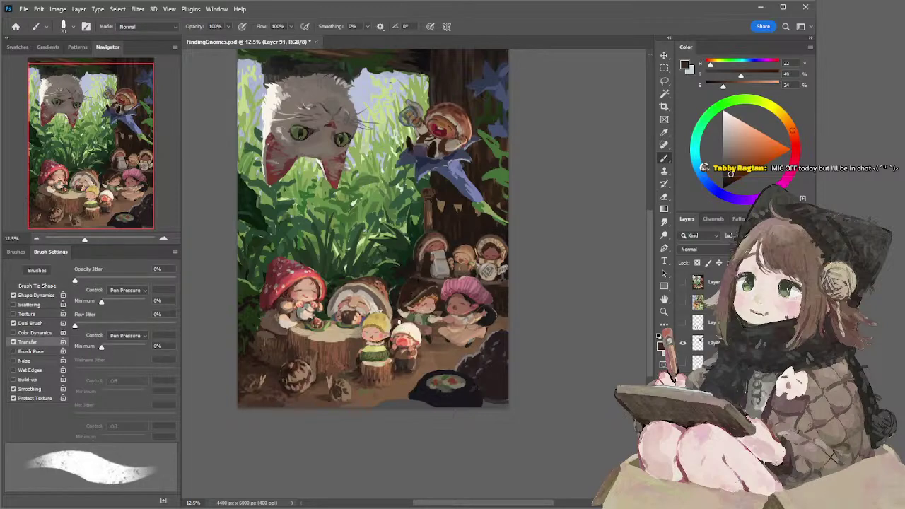
pyautogui.keyDown('alt'); pyautogui.click(401, 323); pyautogui.keyUp('alt')
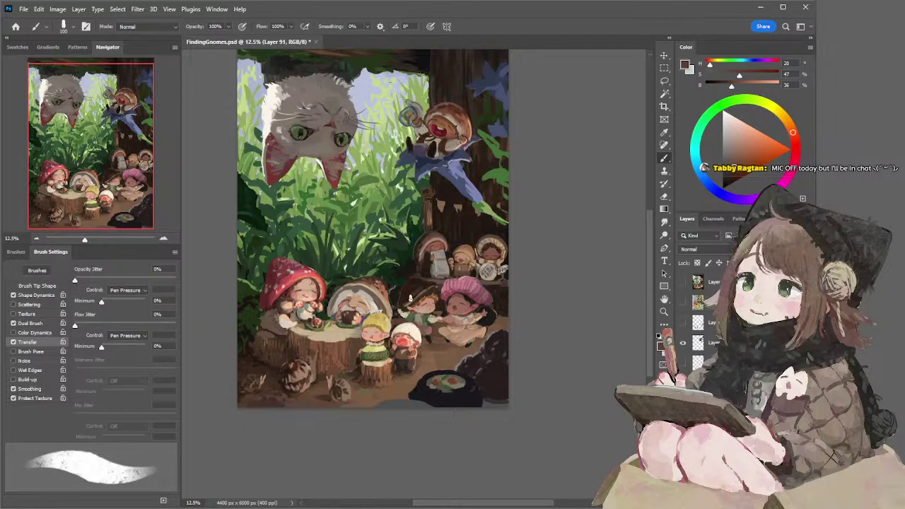
pyautogui.press(']')
# Refine the pink-capped gnome's face on Layer 92 with sampled muted pink H 14, S 39, B 60 at brush sizes 80 and 50
pyautogui.keyDown('ctrl'); pyautogui.click(499, 250); pyautogui.keyUp('ctrl')
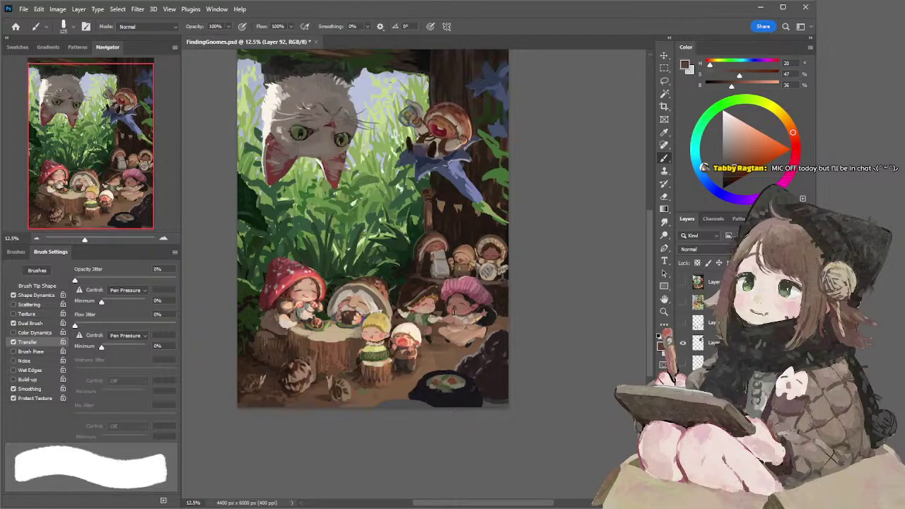
pyautogui.keyDown('alt'); pyautogui.click(452, 304); pyautogui.keyUp('alt')
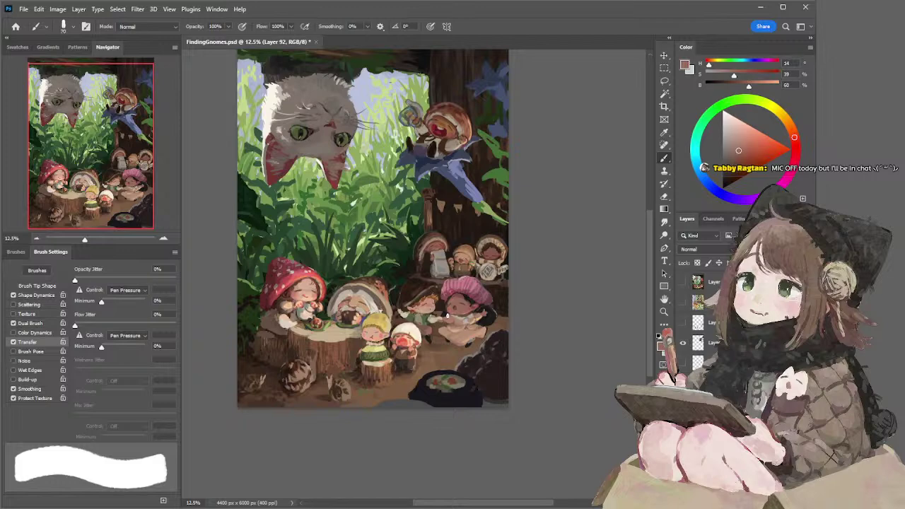
pyautogui.press('.')
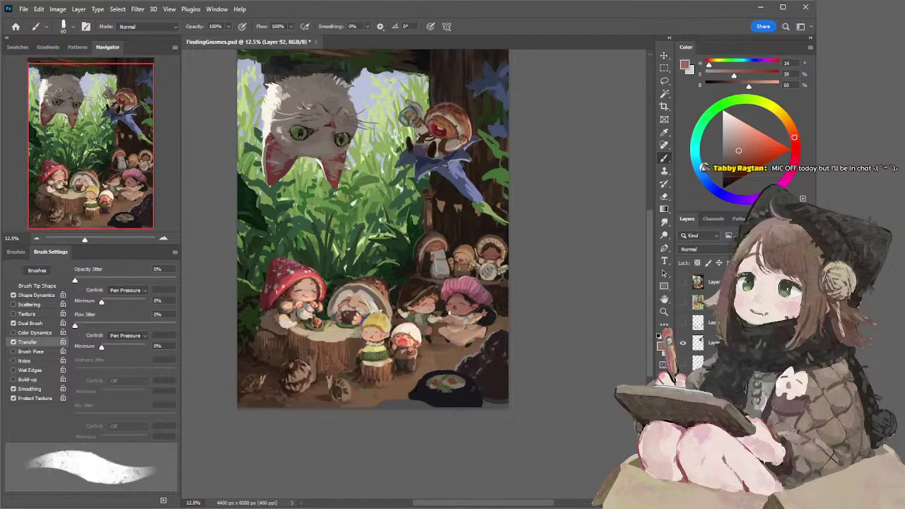
pyautogui.press('.')
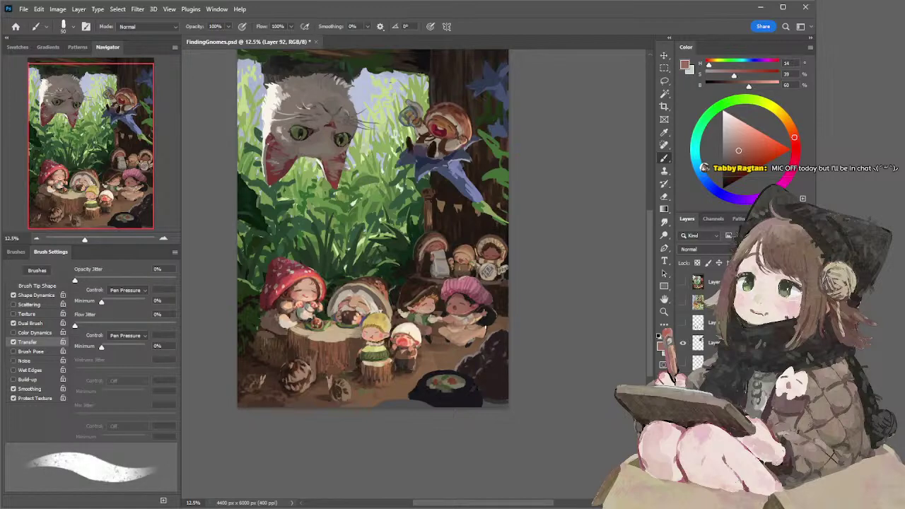
# Lasso a small area of the pink-capped gnome's face and adjust it with Hue/Saturation
pyautogui.press('l')
pyautogui.moveTo(449, 305)
pyautogui.mouseDown()
pyautogui.moveTo(448, 281)
pyautogui.moveTo(501, 284)
pyautogui.moveTo(497, 339)
pyautogui.moveTo(474, 354)
pyautogui.moveTo(455, 350)
pyautogui.moveTo(437, 334)
pyautogui.moveTo(450, 306)
pyautogui.mouseUp()
pyautogui.hotkey('ctrl', 'u')
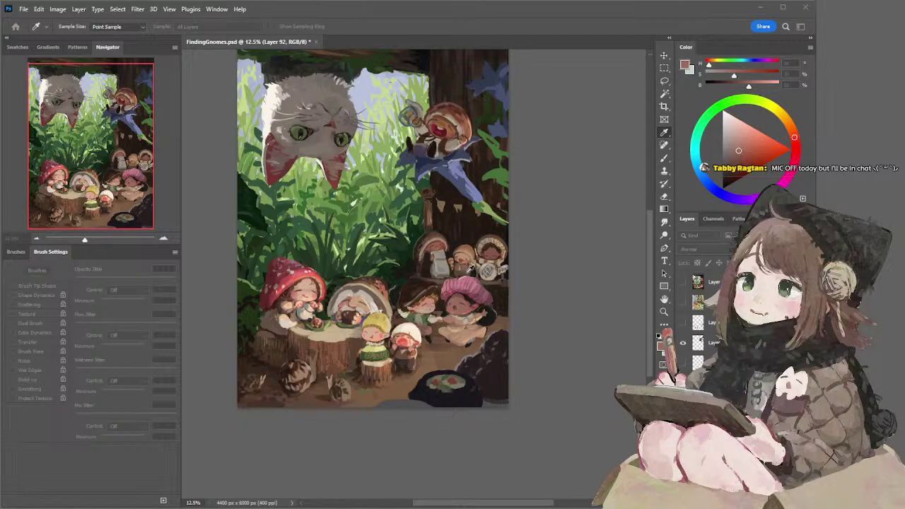
pyautogui.press('l')
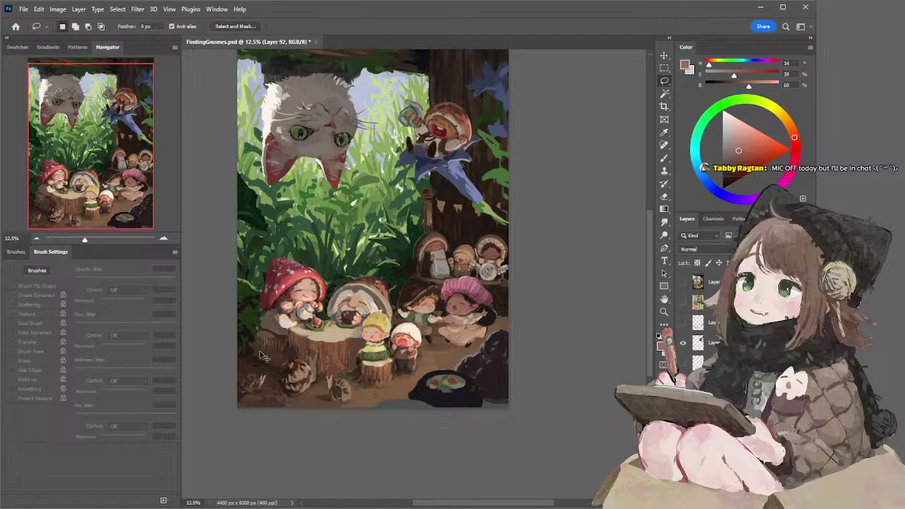
# Try to paint the upper rim of the mushroom cap behind the stump table with tan H 34, S 33, B 72 at brush size 150
pyautogui.press('b')
pyautogui.keyDown('alt'); pyautogui.click(389, 292); pyautogui.keyUp('alt')
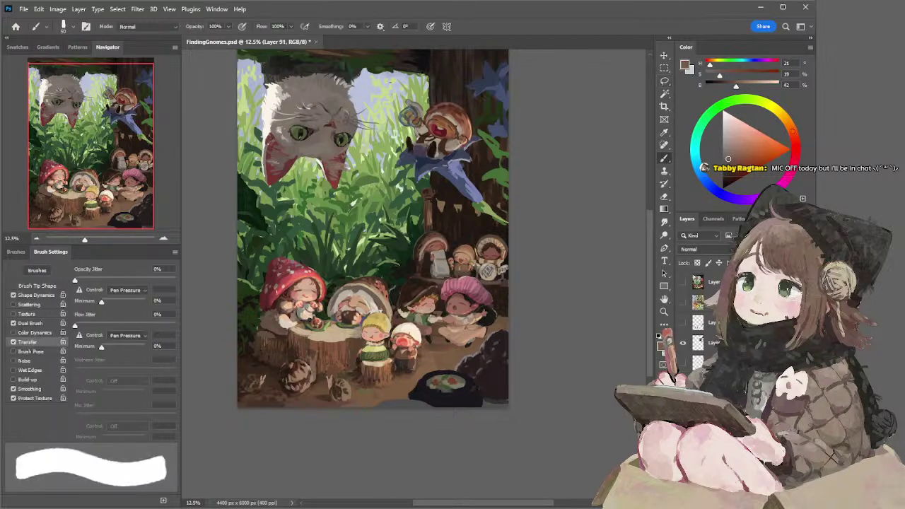
pyautogui.keyDown('alt'); pyautogui.click(369, 291); pyautogui.keyUp('alt')
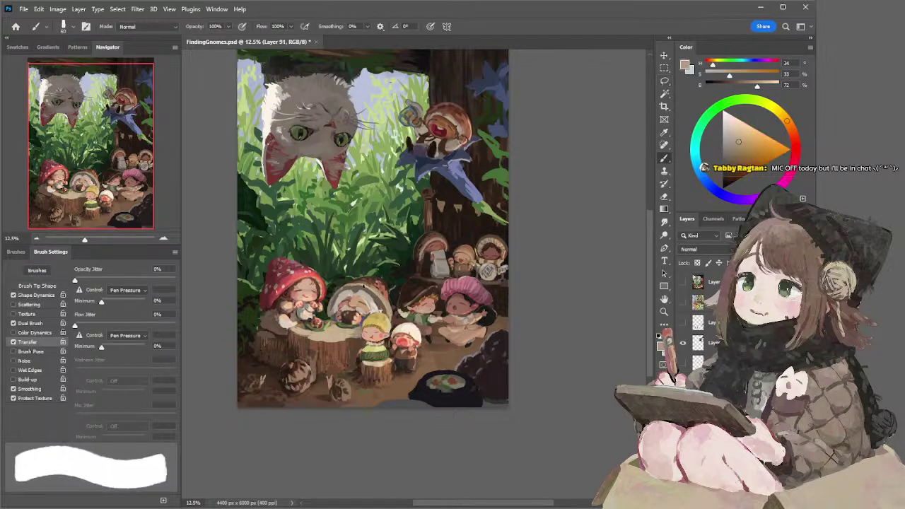
pyautogui.press(']')
pyautogui.press(']')
pyautogui.press(']')
pyautogui.moveTo(364, 288); pyautogui.dragTo(389, 311)
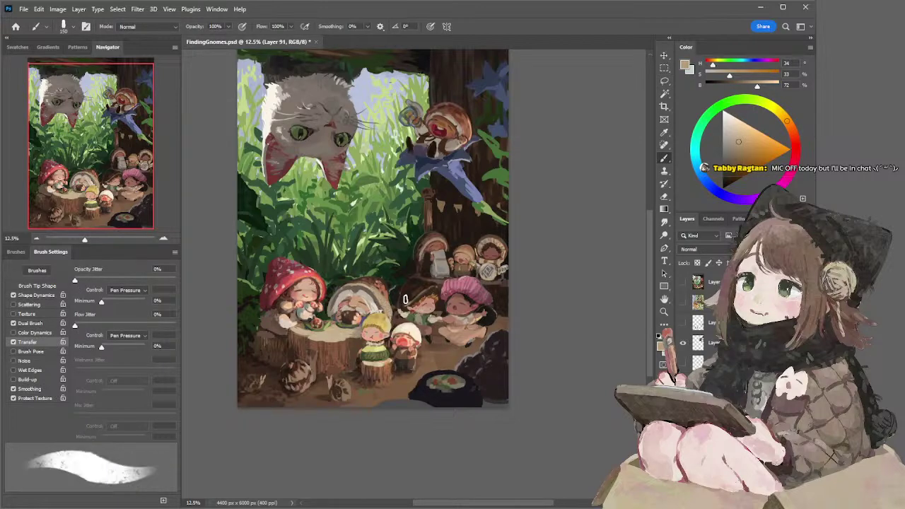
pyautogui.hotkey('ctrl', 'z')
# Shade the mushroom cap behind the stump table with dark gray-brown S 7, B 32 at brush size 80
pyautogui.keyDown('alt'); pyautogui.click(375, 298); pyautogui.keyUp('alt')
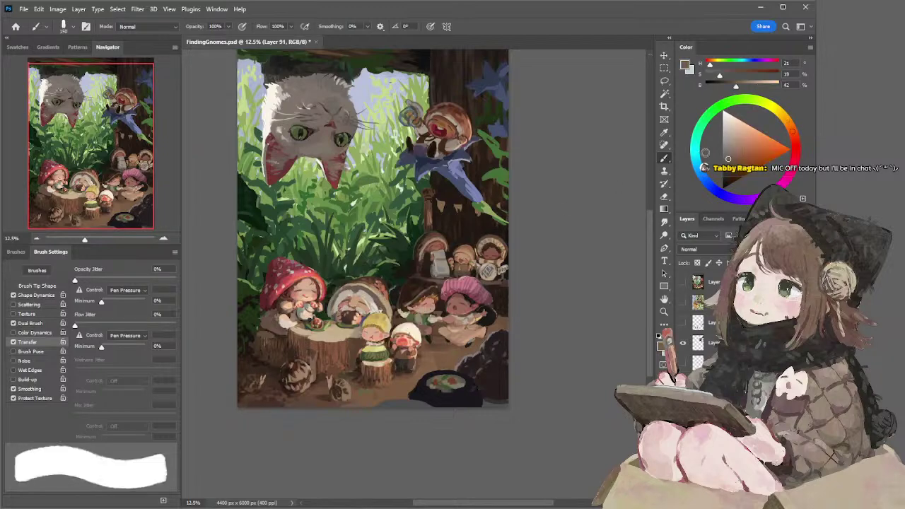
pyautogui.click(724, 164)
pyautogui.press('[')
pyautogui.press('[')
pyautogui.press('[')
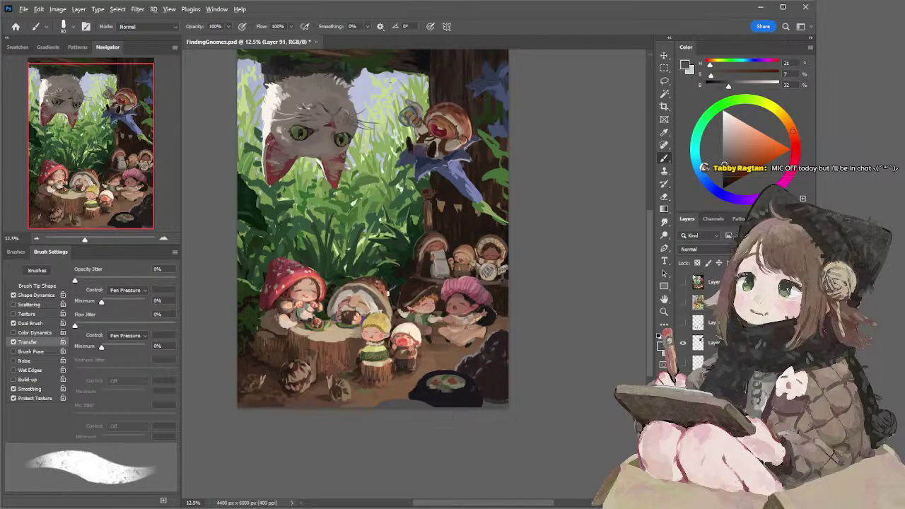
# Warm the outer edge of the mushroom cap behind the stump table with muted red H 18, S 39, B 65 at brush size 100
pyautogui.keyDown('alt'); pyautogui.click(387, 293); pyautogui.keyUp('alt')
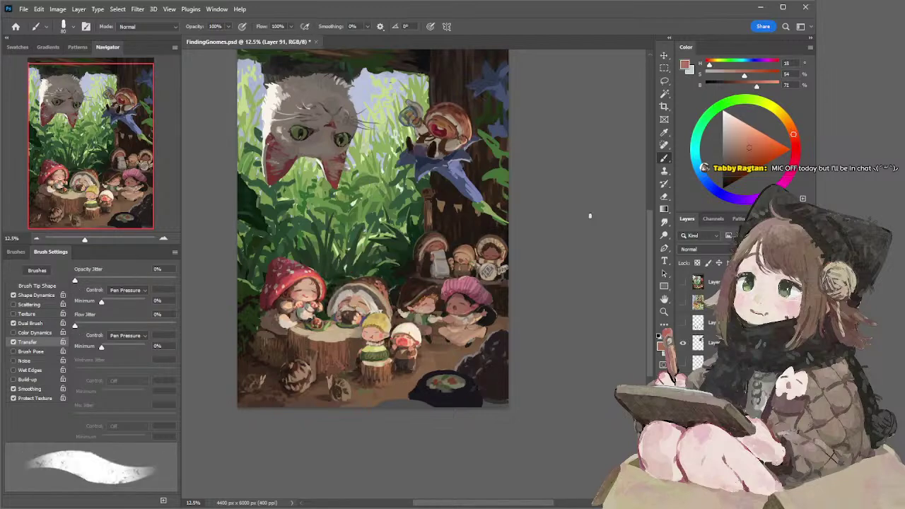
pyautogui.click(739, 148)
pyautogui.press(']')
pyautogui.press(']')
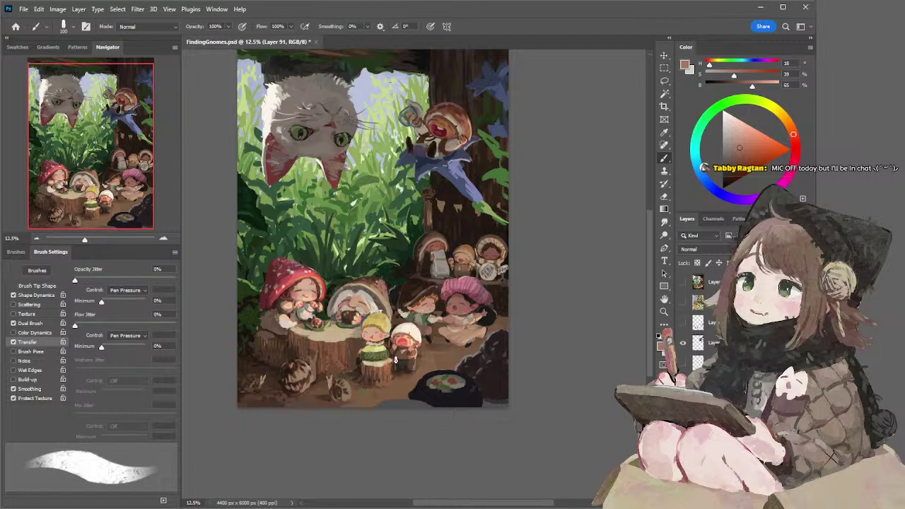
# Shade the small white-capped gnome with gray-beige H 37, S 8, B 74 at brush size 150
pyautogui.press('[')
pyautogui.keyDown('alt'); pyautogui.click(400, 330); pyautogui.keyUp('alt')
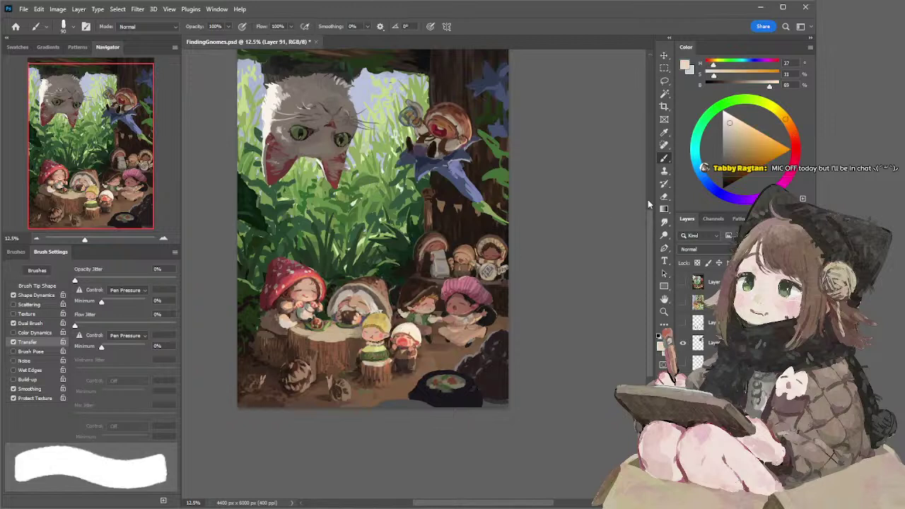
pyautogui.click(727, 133)
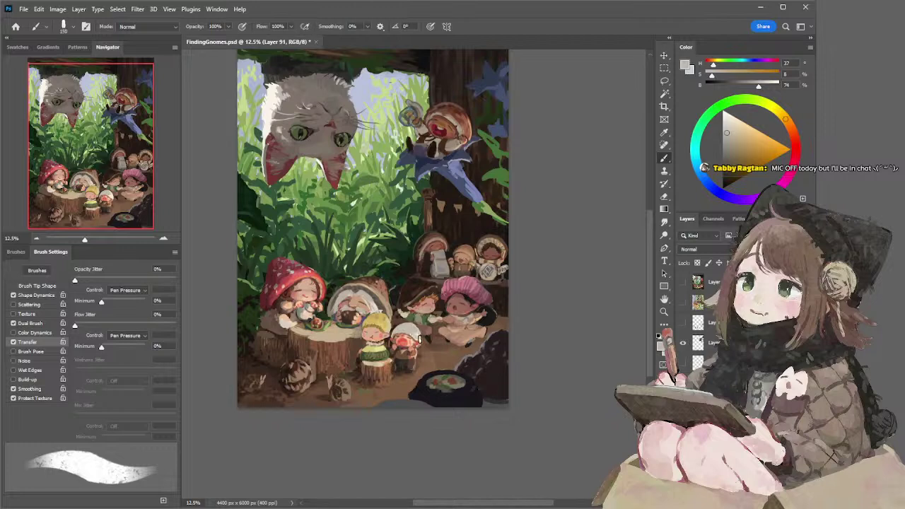
# Brighten the small white-capped gnome's cap with sampled cream tones H 32, S 11, B 98 and H 32, S 20, B 92
pyautogui.keyDown('alt'); pyautogui.click(420, 333); pyautogui.keyUp('alt')
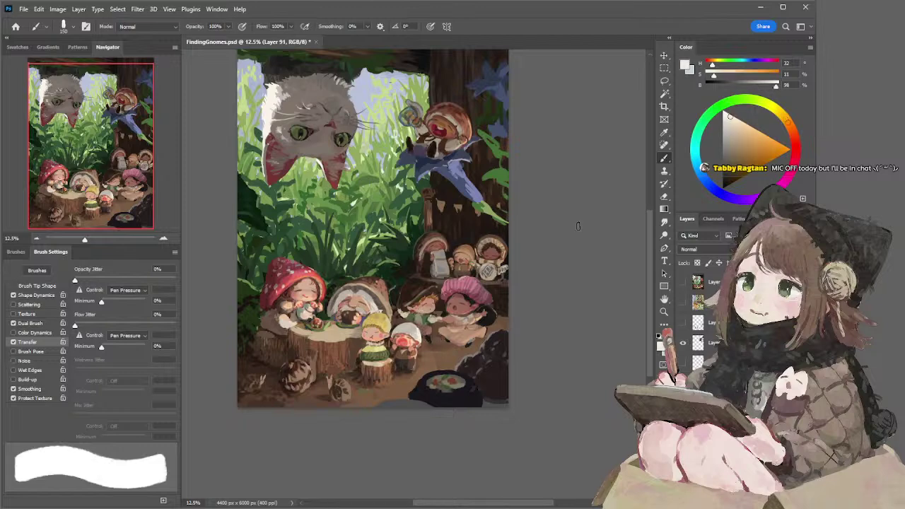
pyautogui.press(']')
pyautogui.press(']')
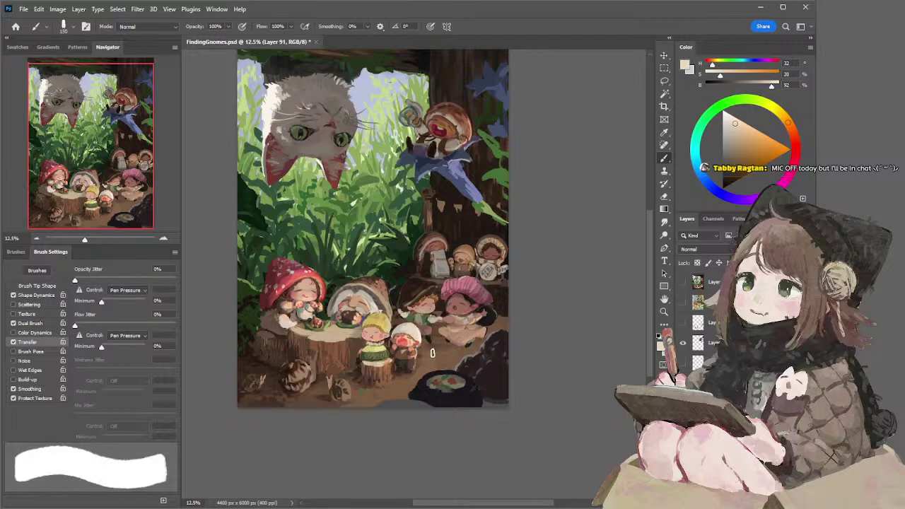
pyautogui.press('r')
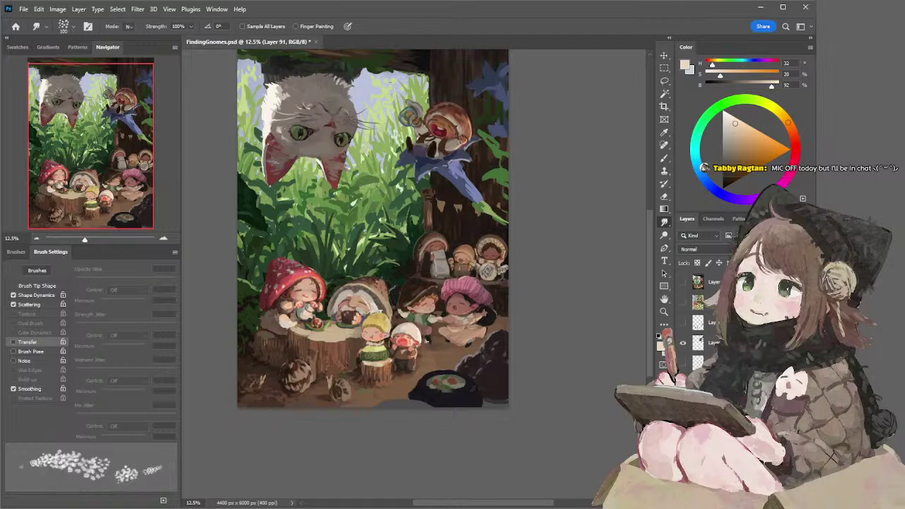
pyautogui.press('b')
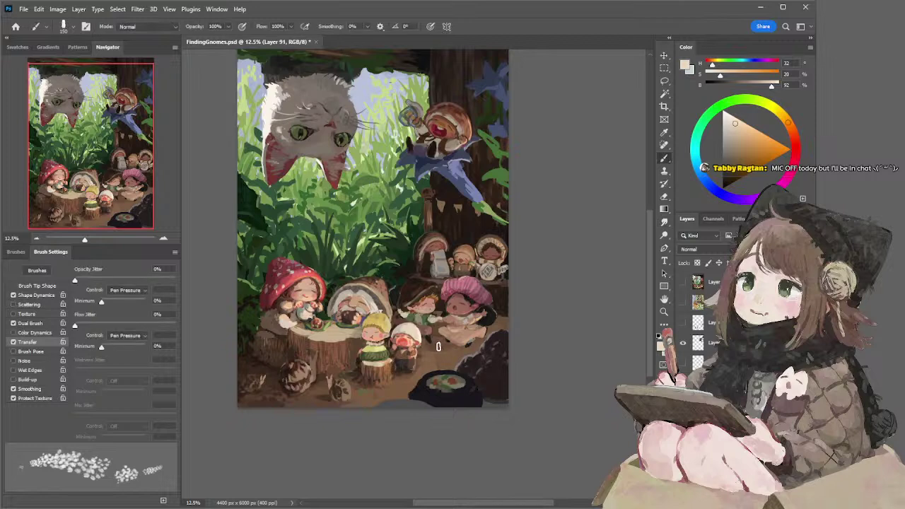
# Paint the ground below the dancing gnomes with sampled browns H 25, S 44, B 39 and H 27, S 45, B 47
pyautogui.keyDown('alt'); pyautogui.click(429, 343); pyautogui.keyUp('alt')
pyautogui.press(']')
pyautogui.press(']')
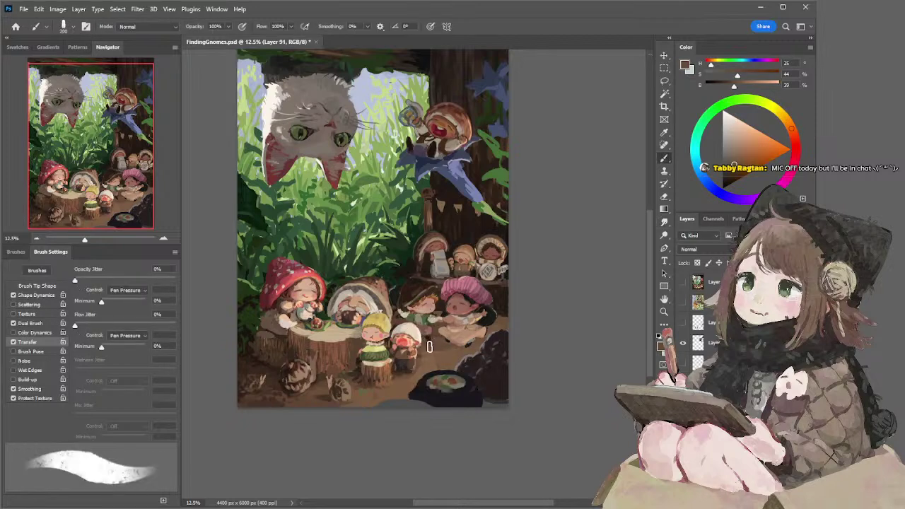
pyautogui.press('[')
pyautogui.keyDown('alt'); pyautogui.click(444, 355); pyautogui.keyUp('alt')
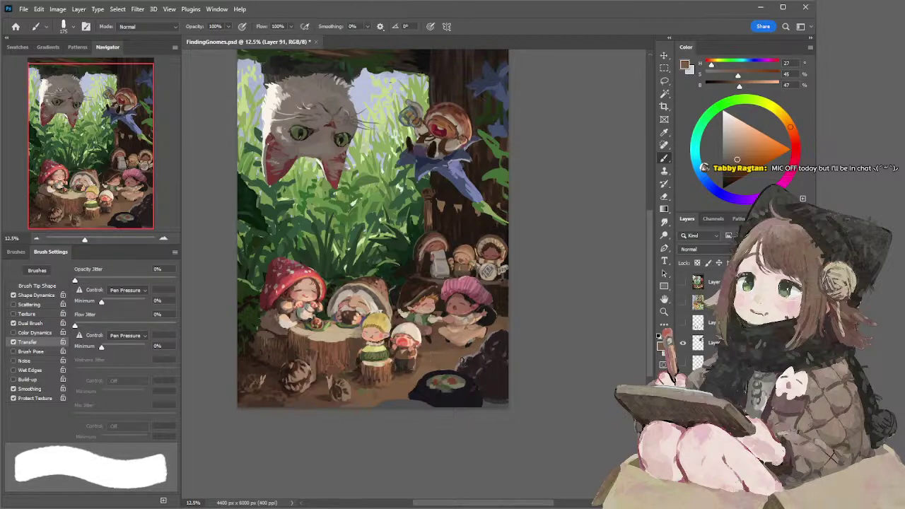
# Smudge and repaint the ground between the dancing gnomes and the frying pan with brown H 27, S 45, B 51 at brush size 200
pyautogui.hotkey('ctrl', 'z')
pyautogui.hotkey('ctrl', 'shift', 'z')
pyautogui.press('r')
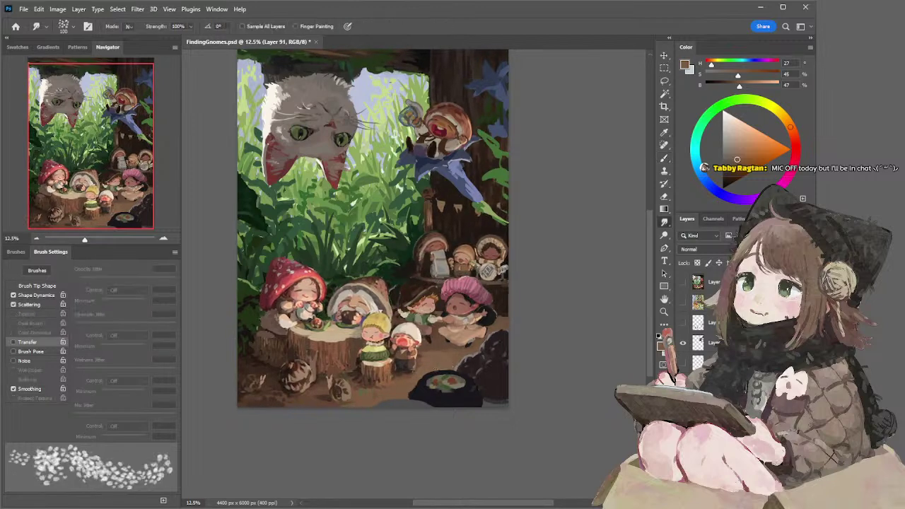
pyautogui.press('b')
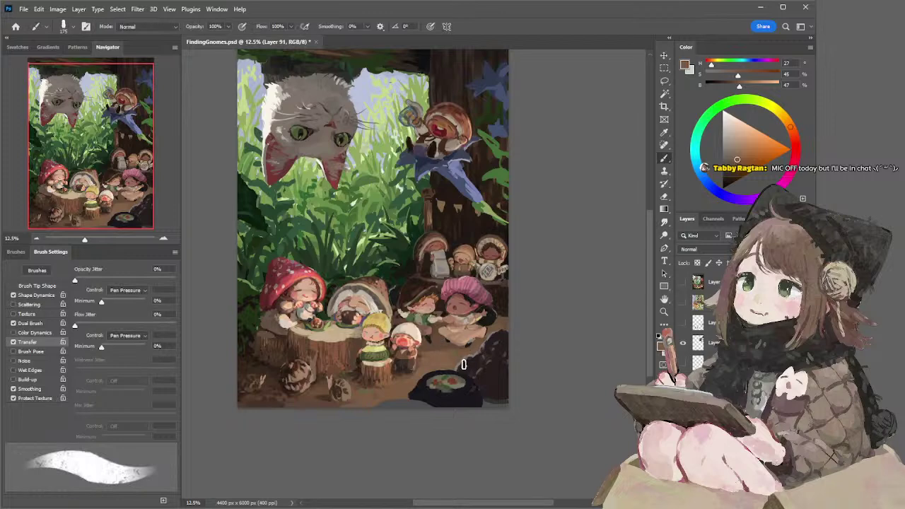
pyautogui.press('r')
pyautogui.press('b')
pyautogui.press('r')
pyautogui.press('b')
pyautogui.keyDown('alt'); pyautogui.click(445, 355); pyautogui.keyUp('alt')
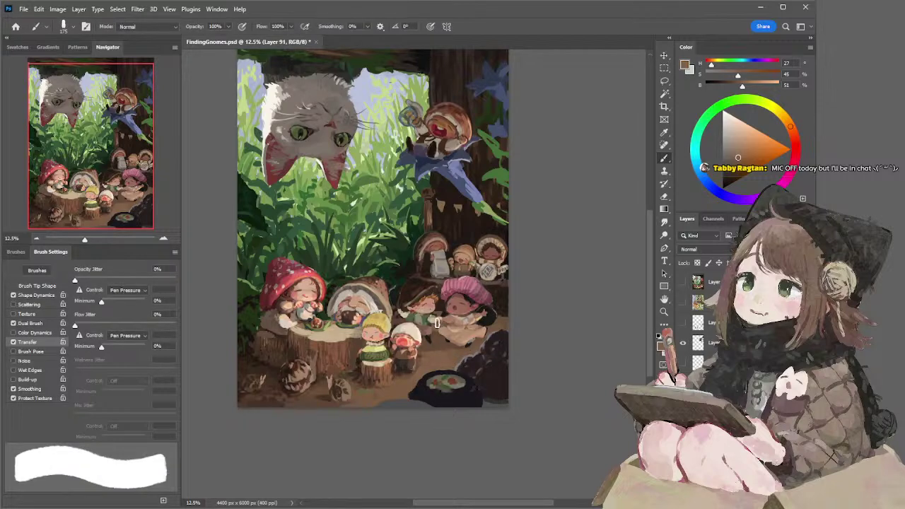
pyautogui.press(']')
pyautogui.press(']')
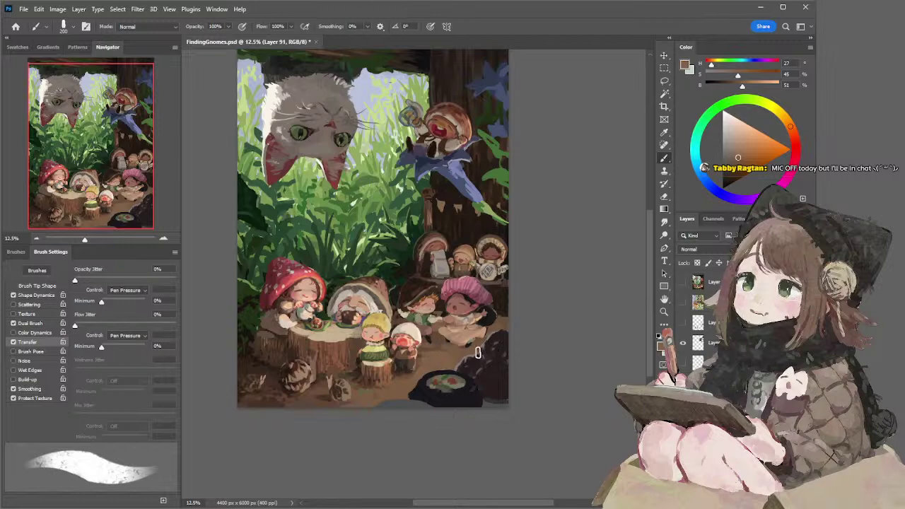
# Shade the ground around the pinecones with browns H 23, S 46, B 39 and H 23, S 43, B 21 at brush size 200
pyautogui.keyDown('alt'); pyautogui.click(309, 398); pyautogui.keyUp('alt')
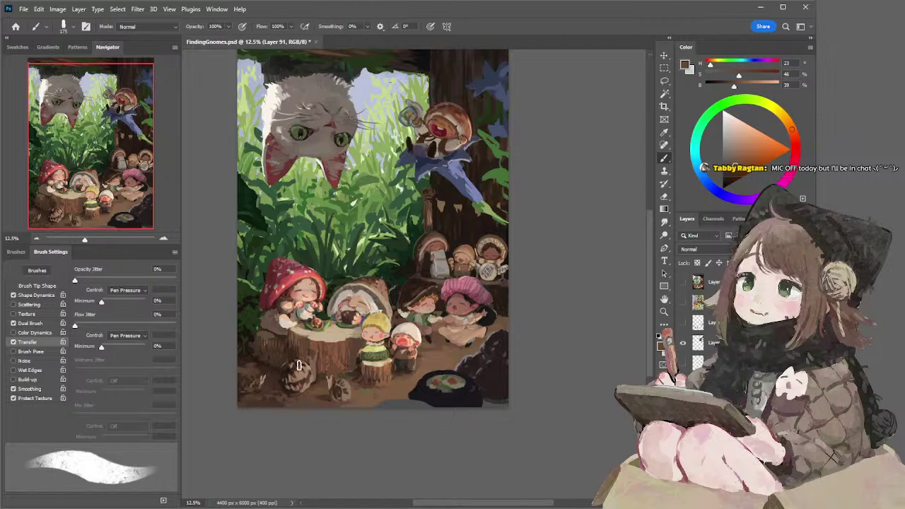
pyautogui.press(']')
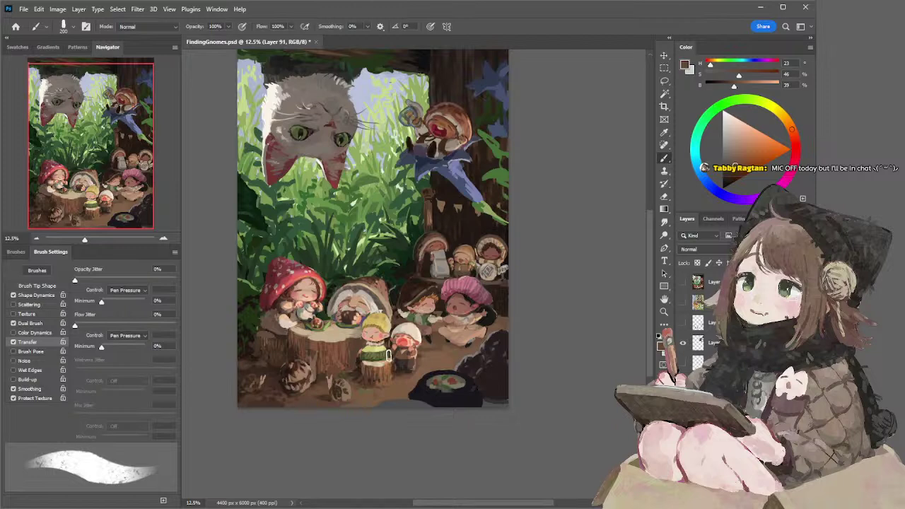
pyautogui.keyDown('alt'); pyautogui.click(267, 371); pyautogui.keyUp('alt')
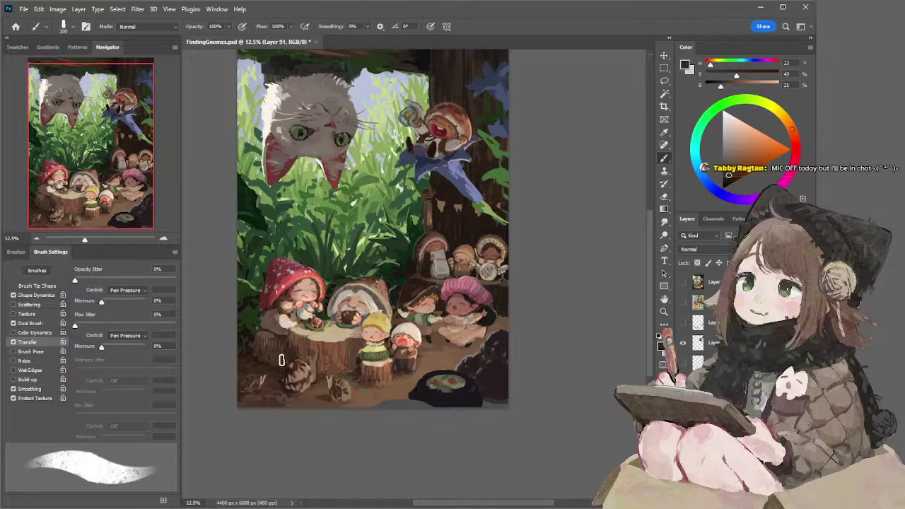
# Paint the dark foliage beside the red-capped gnome with green H 96, S 51, B 32 at brush size 300
pyautogui.keyDown('alt'); pyautogui.click(249, 283); pyautogui.keyUp('alt')
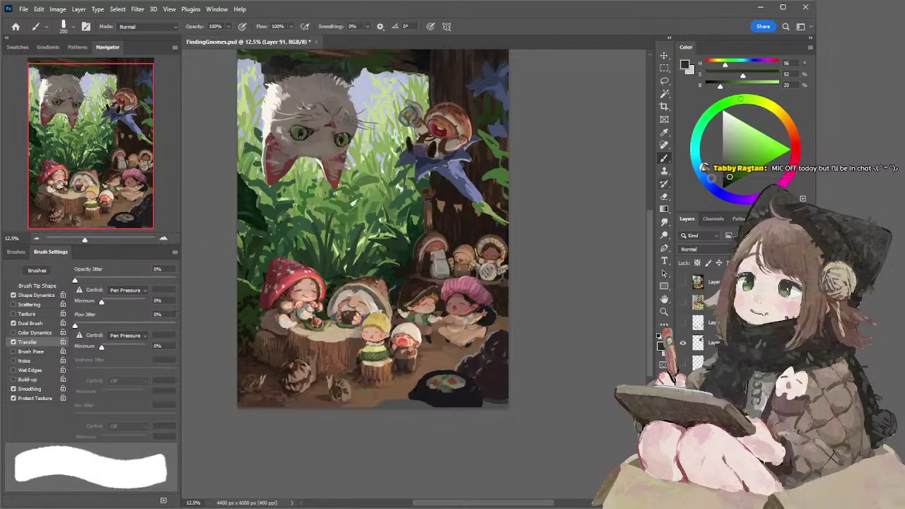
pyautogui.click(733, 170)
pyautogui.press(']')
pyautogui.press('[')
pyautogui.press('[')
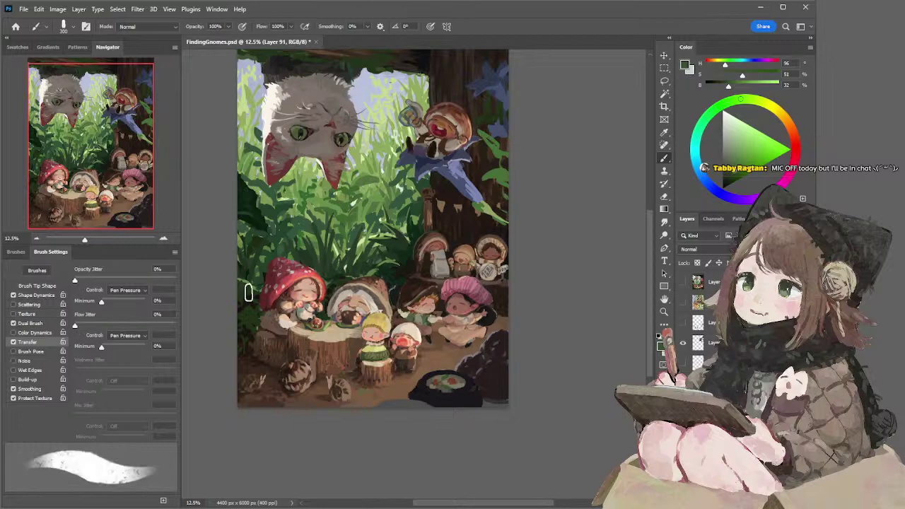
# Shade the spotted red cap with dark red H 0, S 56, B 35 and lighten it with pink H 356, S 49, B 83 at brush size 100
pyautogui.press('[')
pyautogui.press('[')
pyautogui.press('[')
pyautogui.keyDown('alt'); pyautogui.click(276, 281); pyautogui.keyUp('alt')
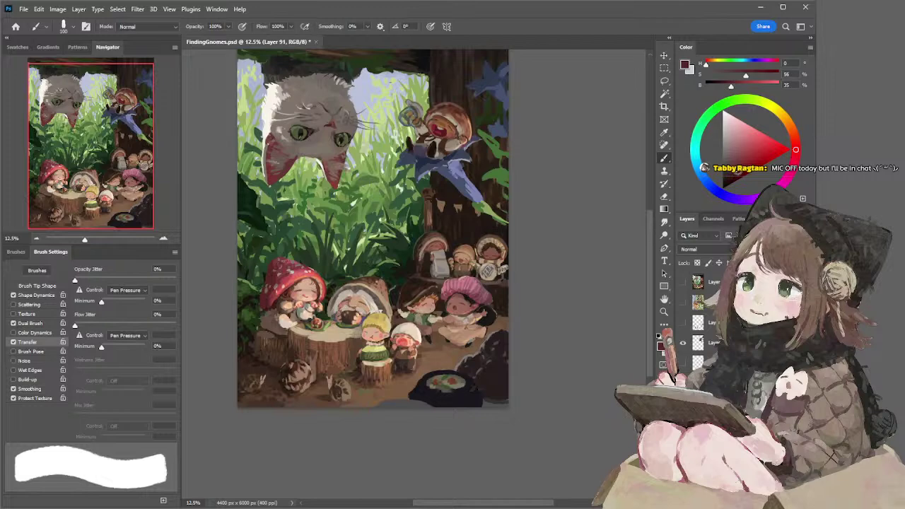
pyautogui.press(']')
pyautogui.press(']')
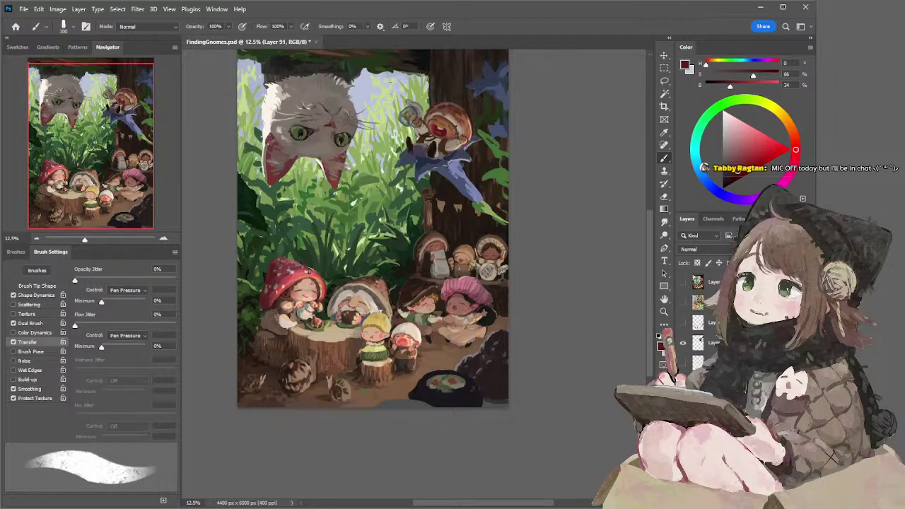
pyautogui.keyDown('alt'); pyautogui.click(301, 270); pyautogui.keyUp('alt')
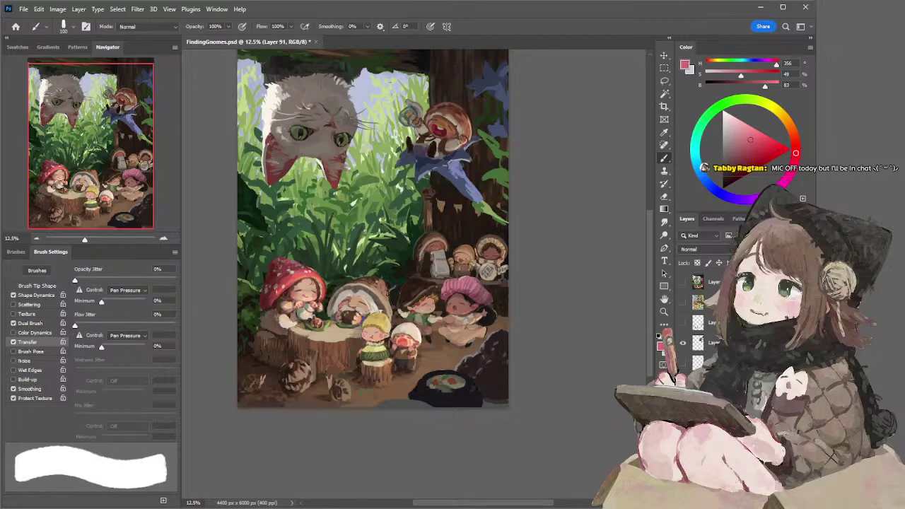
# Refine the outer edge of the mushroom cap behind the stump with browns H 21, S 51, B 27 and H 22, S 48, B 54 at brush size 90
pyautogui.keyDown('alt'); pyautogui.click(380, 277); pyautogui.keyUp('alt')
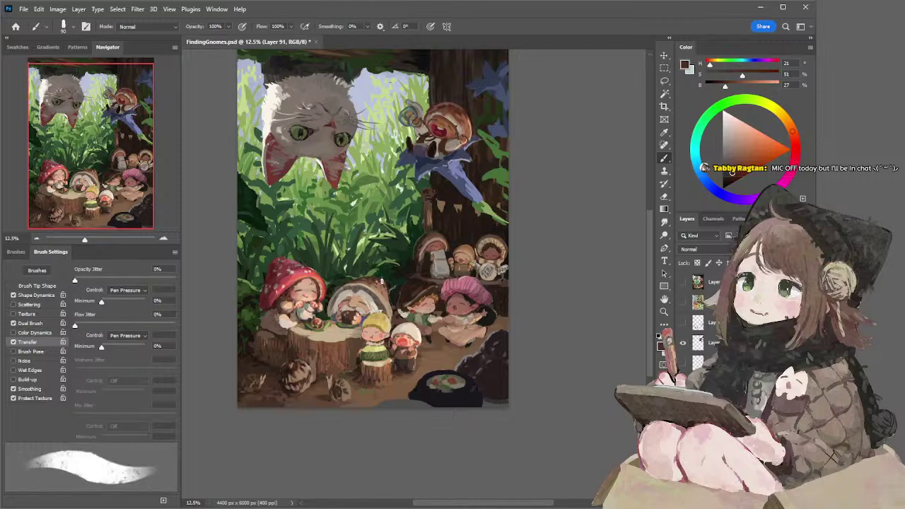
pyautogui.keyDown('alt'); pyautogui.click(373, 281); pyautogui.keyUp('alt')
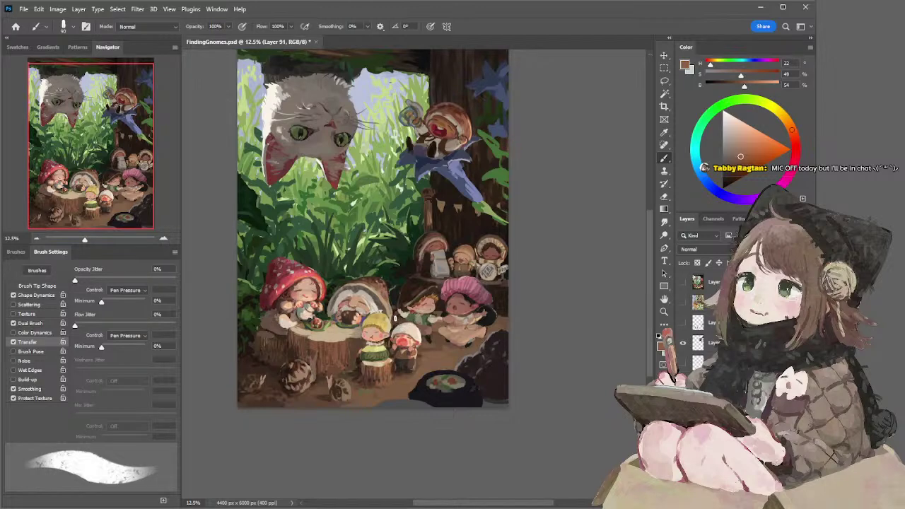
pyautogui.keyDown('alt'); pyautogui.click(394, 309); pyautogui.keyUp('alt')
# Touch up the brown-capped dancing gnome with light peach H 29, S 30, B 92 at brush size 70
pyautogui.keyDown('alt'); pyautogui.click(470, 263); pyautogui.keyUp('alt')
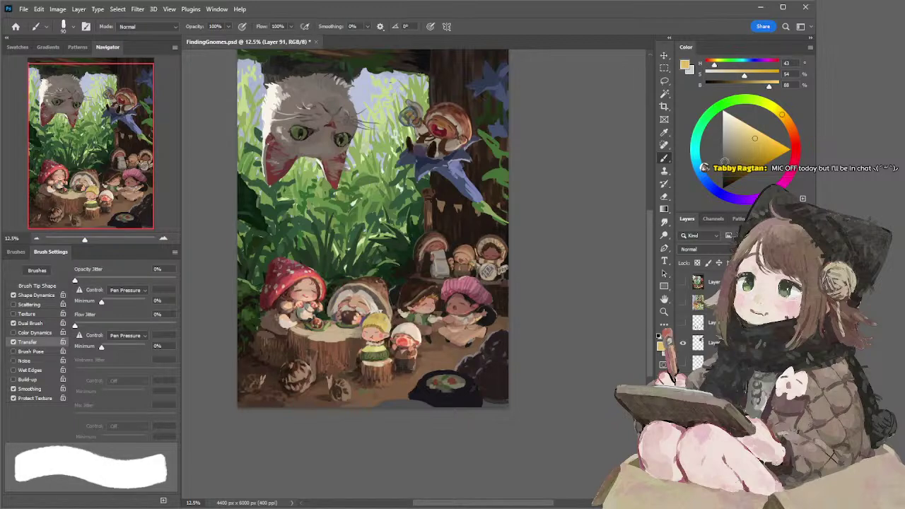
pyautogui.keyDown('alt'); pyautogui.click(412, 335); pyautogui.keyUp('alt')
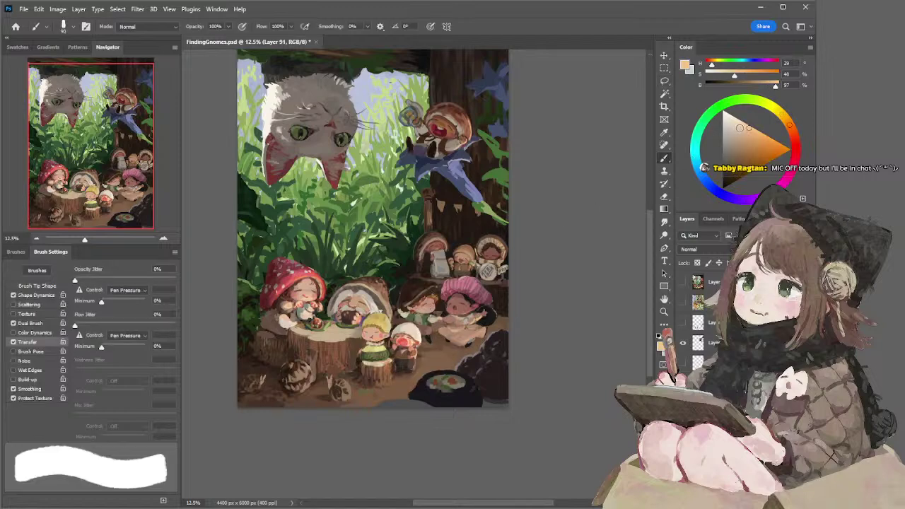
pyautogui.click(737, 128)
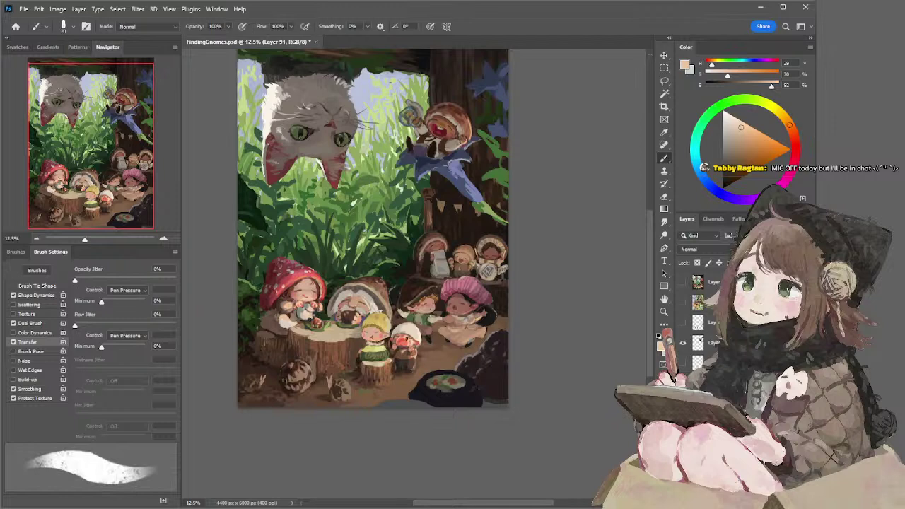
pyautogui.press('l')
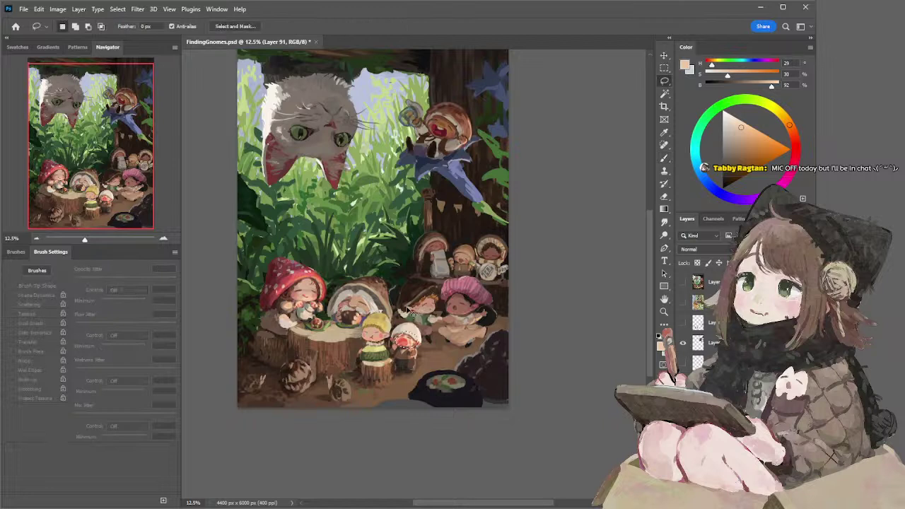
pyautogui.press('i')
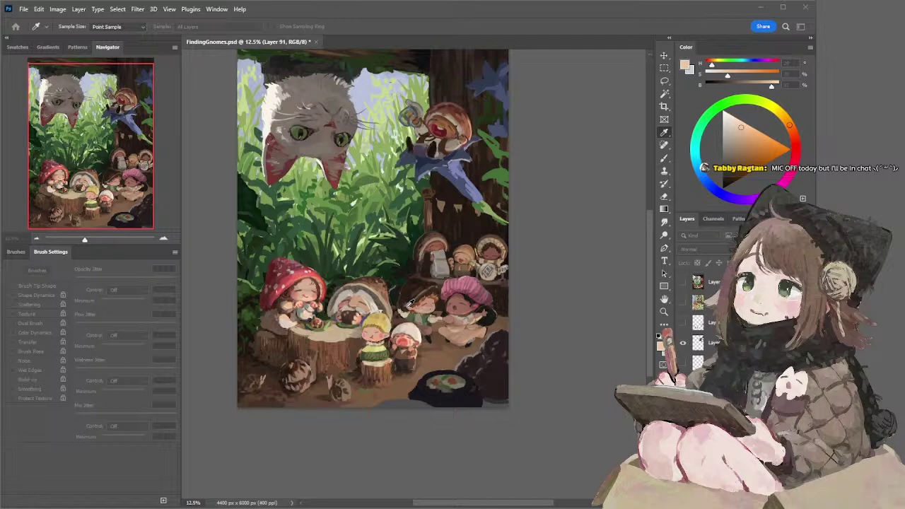
pyautogui.press('l')
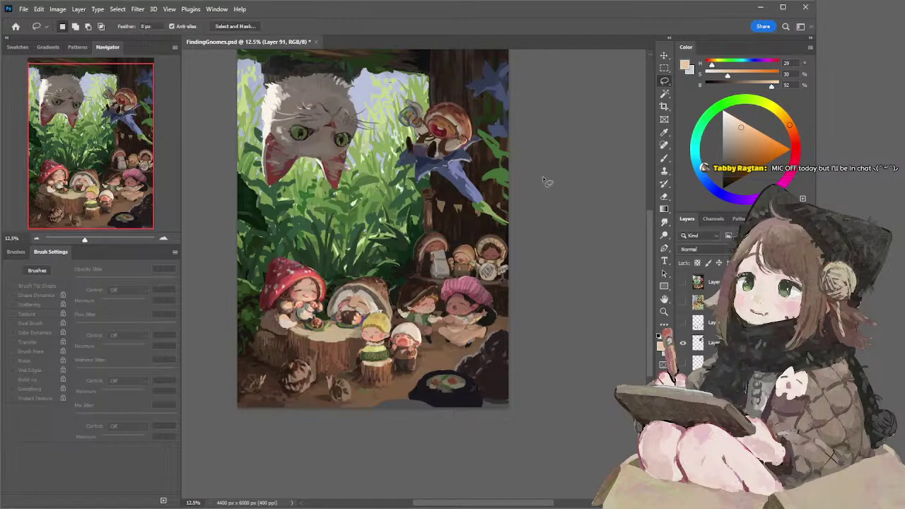
# Touch up the yellow-capped gnome's striped sweater with sampled olive green H 71, S 38, B 45 at brush size 70
pyautogui.press('b')
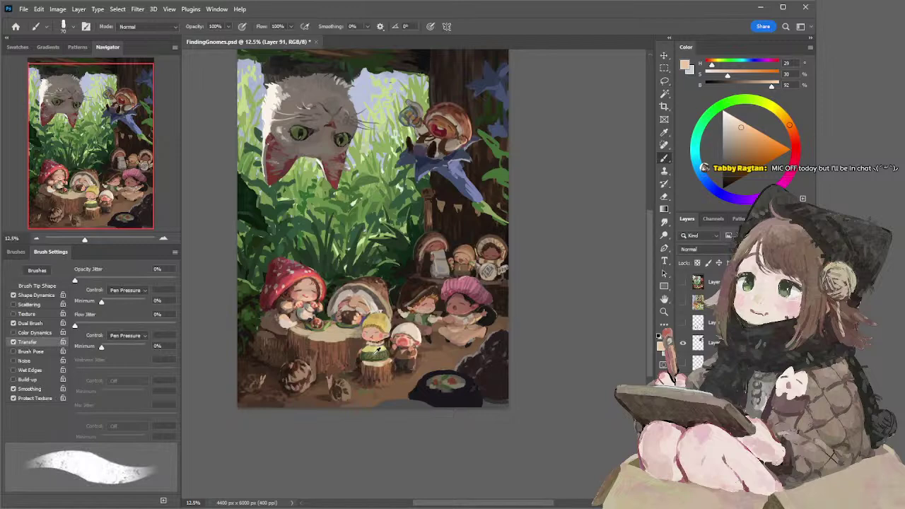
pyautogui.keyDown('alt'); pyautogui.click(379, 351); pyautogui.keyUp('alt')
pyautogui.press('l')
pyautogui.press('b')
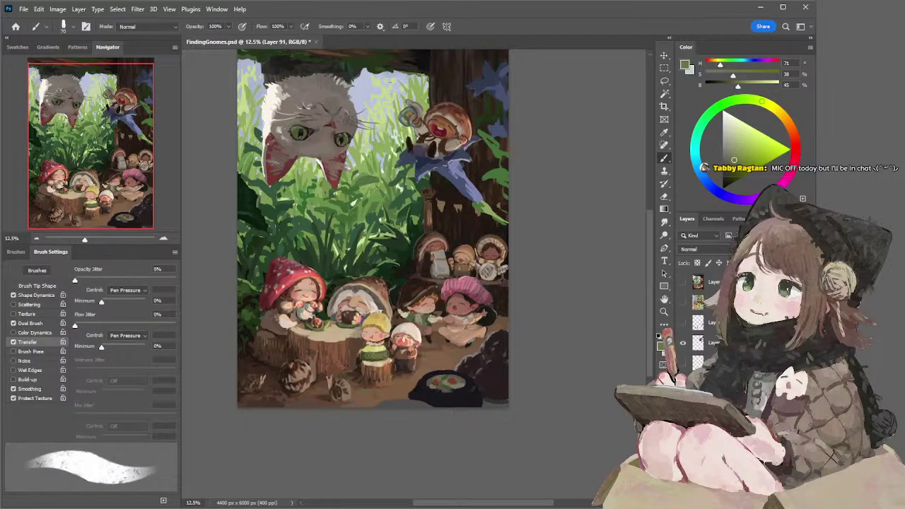
# On Layer 92, detail the pink striped mushroom cap with sampled pink H 348, S 38, B 80 at brush sizes 70 and 50
pyautogui.press('l')
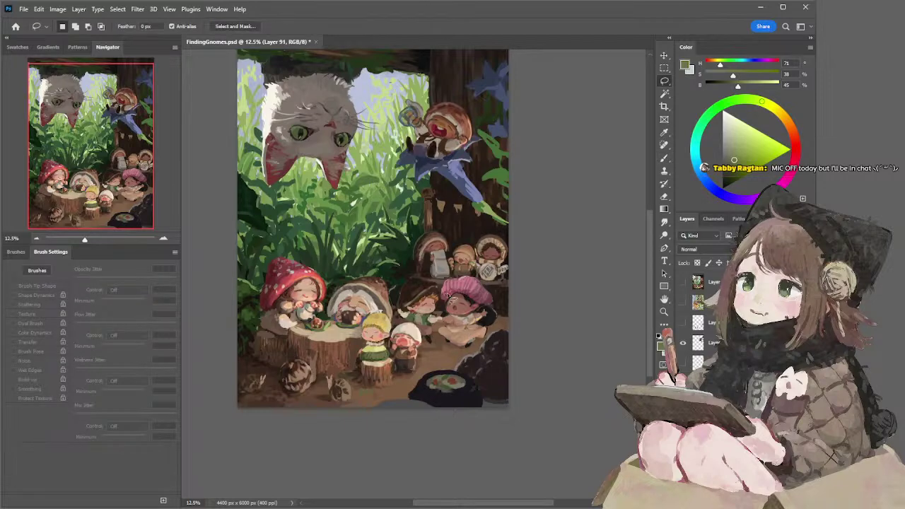
pyautogui.keyDown('ctrl'); pyautogui.click(448, 296); pyautogui.keyUp('ctrl')
pyautogui.press('b')
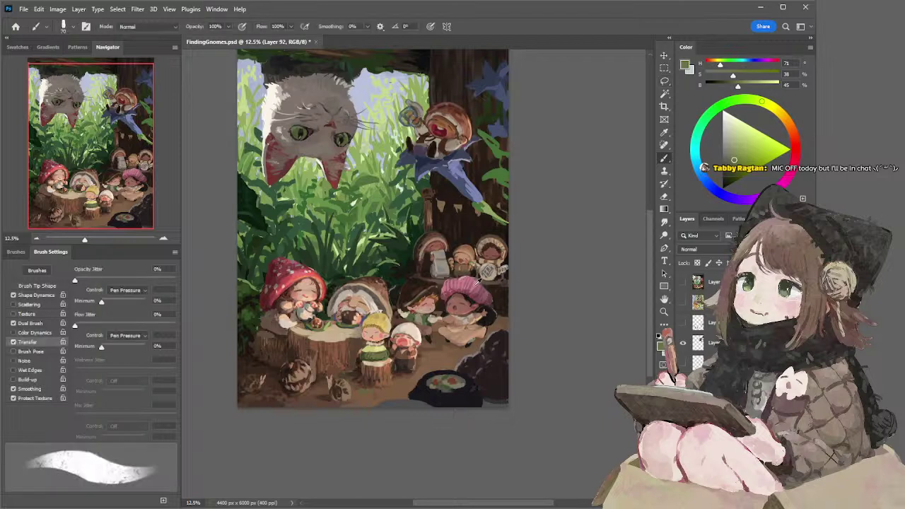
pyautogui.keyDown('alt'); pyautogui.click(477, 288); pyautogui.keyUp('alt')
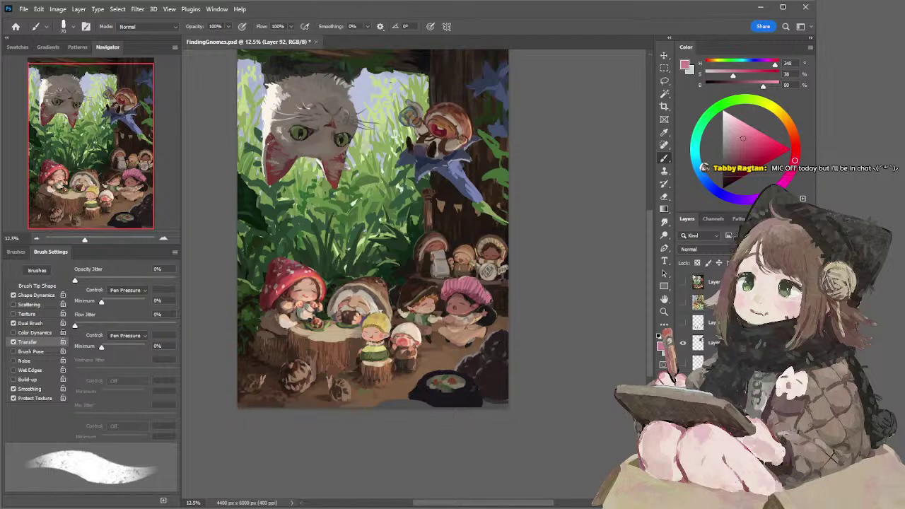
pyautogui.press('[')
pyautogui.press('[')
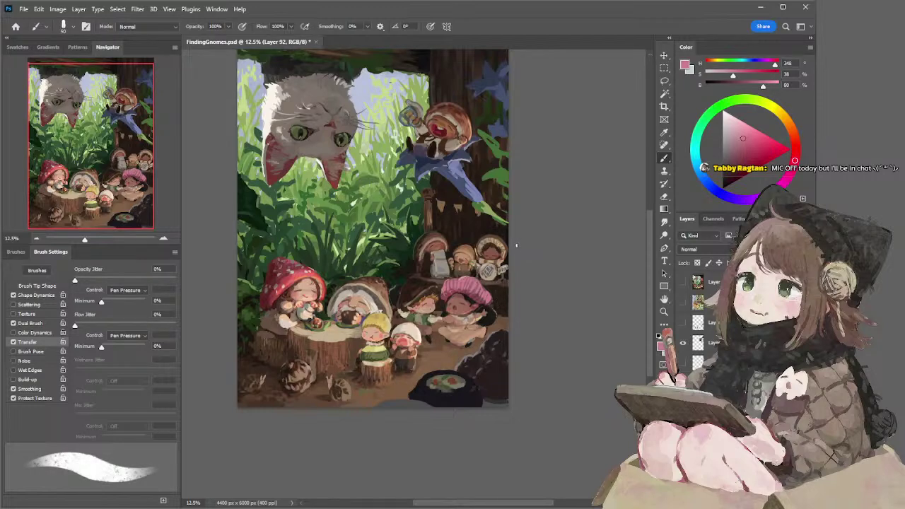
# On Layer 91, refine the spotted red cap with sampled reds H 358, S 53, B 48 and H 1, S 57, B 92 at brush size 50
pyautogui.keyDown('ctrl'); pyautogui.click(296, 284); pyautogui.keyUp('ctrl')
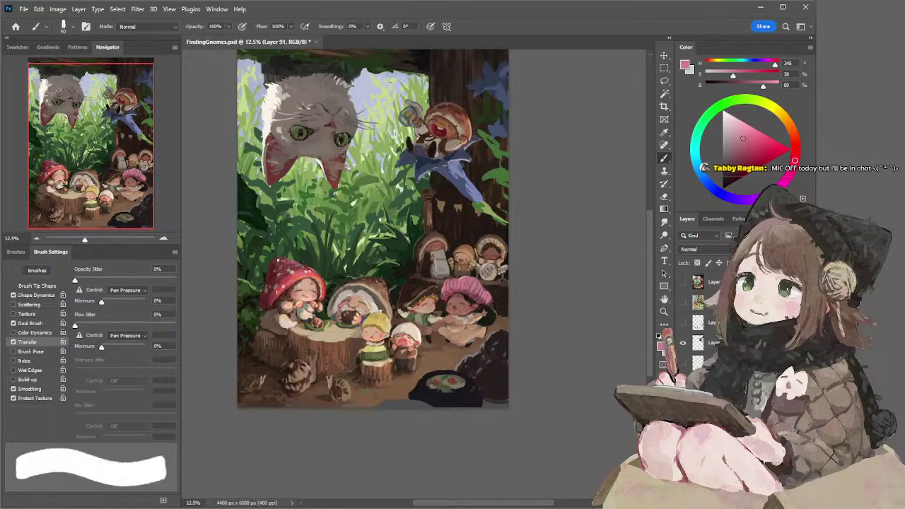
pyautogui.keyDown('alt'); pyautogui.click(287, 265); pyautogui.keyUp('alt')
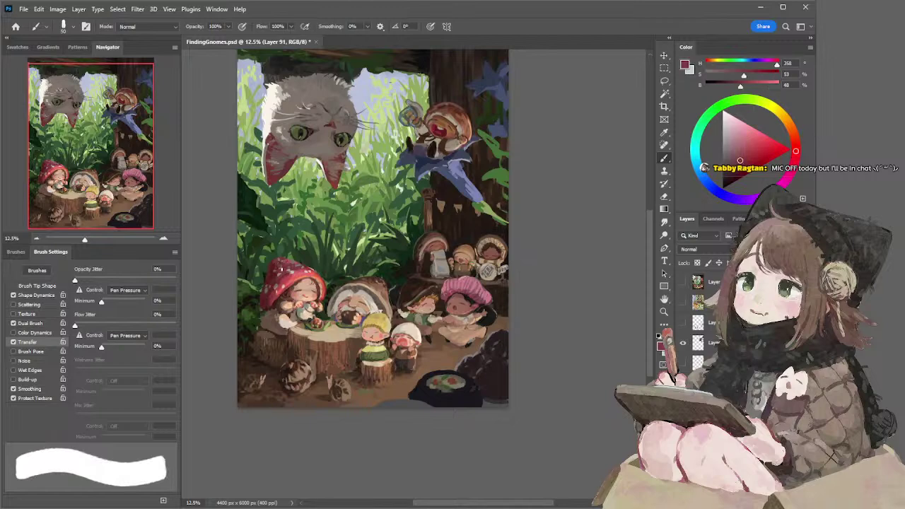
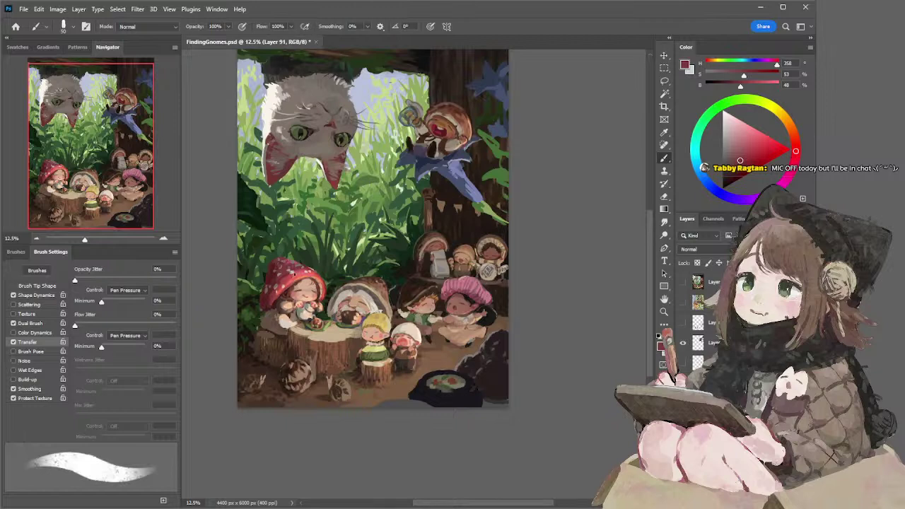
pyautogui.keyDown('alt'); pyautogui.click(299, 272); pyautogui.keyUp('alt')
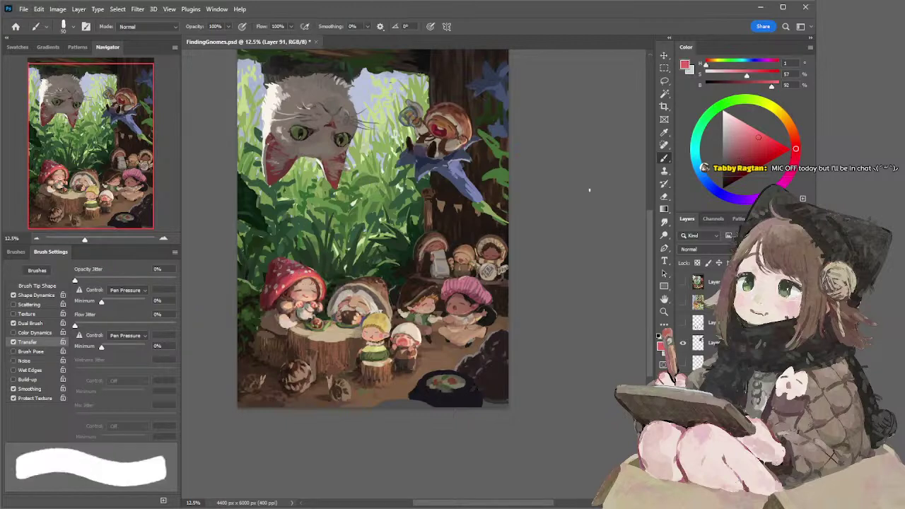
# Soften the lit side of the spotted red cap with muted pink H 1, S 44, B 86 at brush size 150
pyautogui.click(749, 136)
pyautogui.press(']')
pyautogui.press(']')
pyautogui.press(']')
pyautogui.press(']')
pyautogui.press(']')
pyautogui.press(']')
pyautogui.press(']')
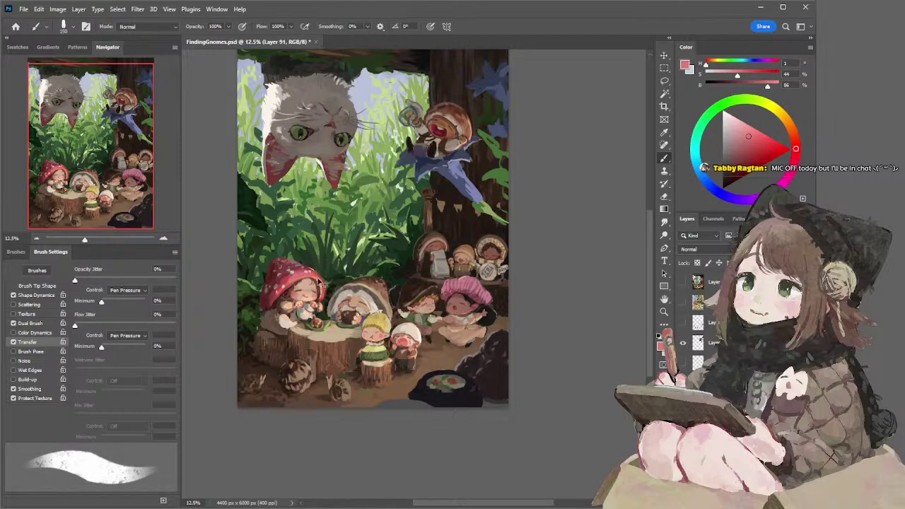
pyautogui.press('[')
pyautogui.press('[')
# Touch up the red cap with H 359, S 61, B 73 and the gnome's face with peach H 23, S 30, B 84 at brush size 90
pyautogui.keyDown('alt'); pyautogui.click(297, 275); pyautogui.keyUp('alt')
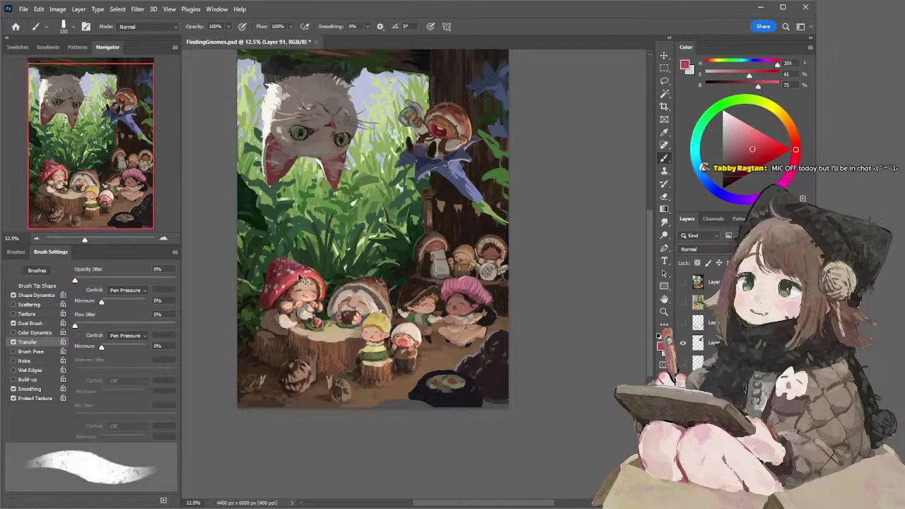
pyautogui.keyDown('alt'); pyautogui.click(306, 286); pyautogui.keyUp('alt')
pyautogui.press('[')
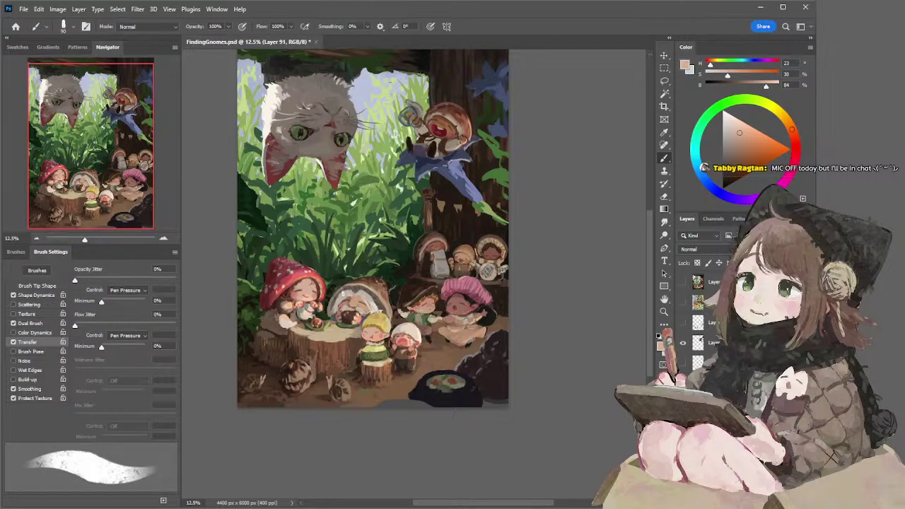
# Touch up the gnome under the spotted red cap with sampled tan H 21, S 34, B 68
pyautogui.keyDown('alt'); pyautogui.click(289, 299); pyautogui.keyUp('alt')
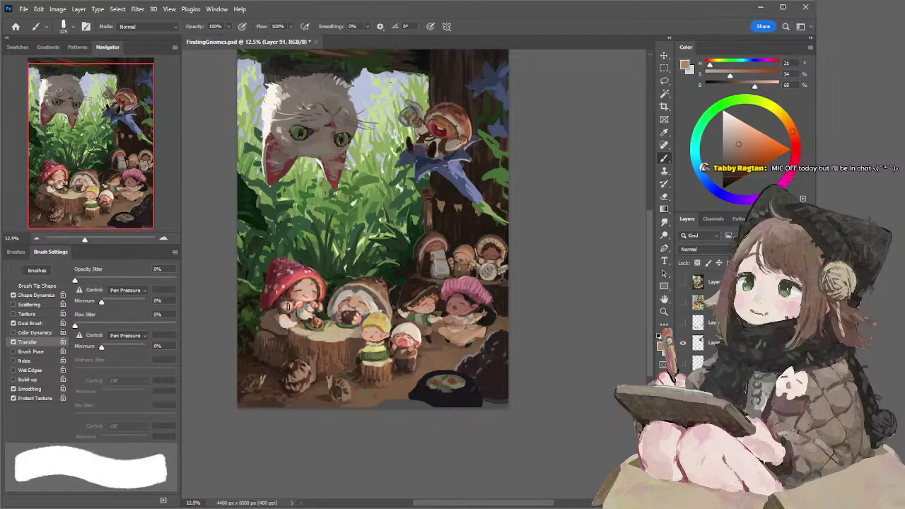
pyautogui.press('[')
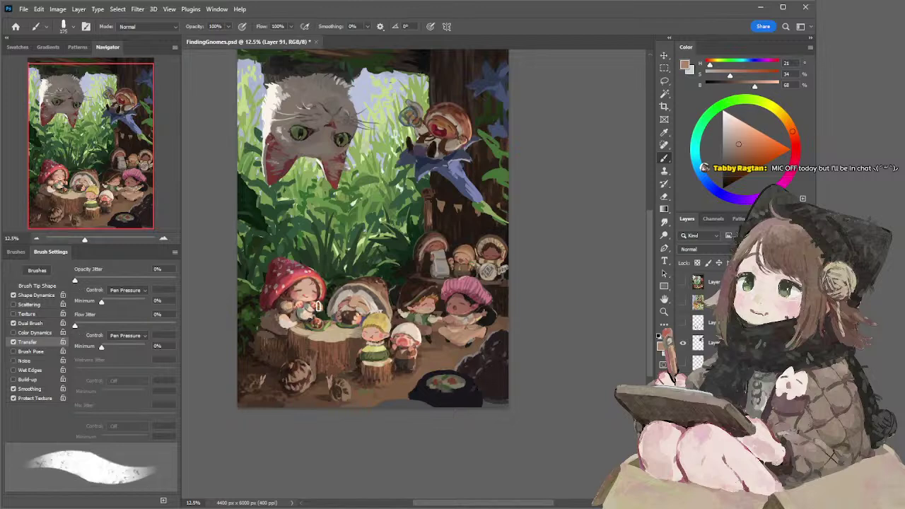
pyautogui.press('[')
pyautogui.press('[')
# Shade the area beneath the red-capped gnome beside the stump with browns H 24, S 33, B 39 and H 23, S 36, B 39, using brush sizes 125 and 70
pyautogui.keyDown('alt'); pyautogui.click(267, 323); pyautogui.keyUp('alt')
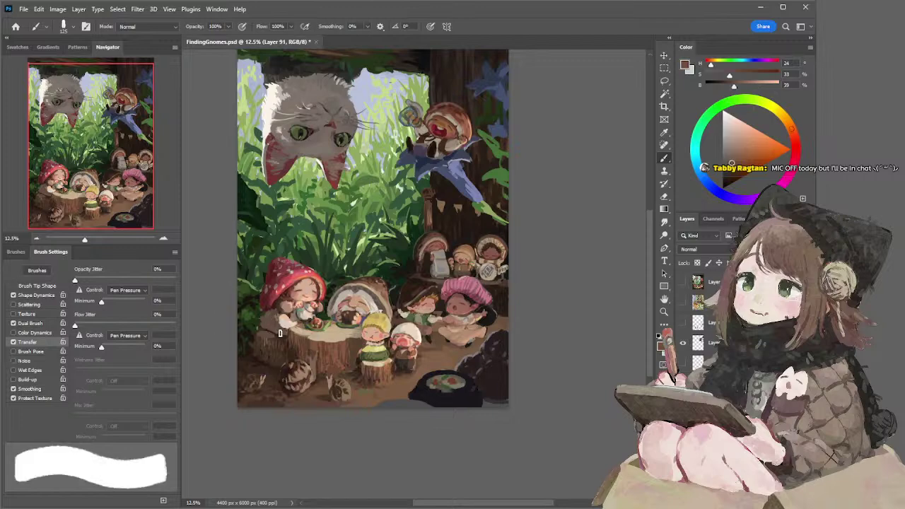
pyautogui.moveTo(267, 327); pyautogui.dragTo(278, 333)
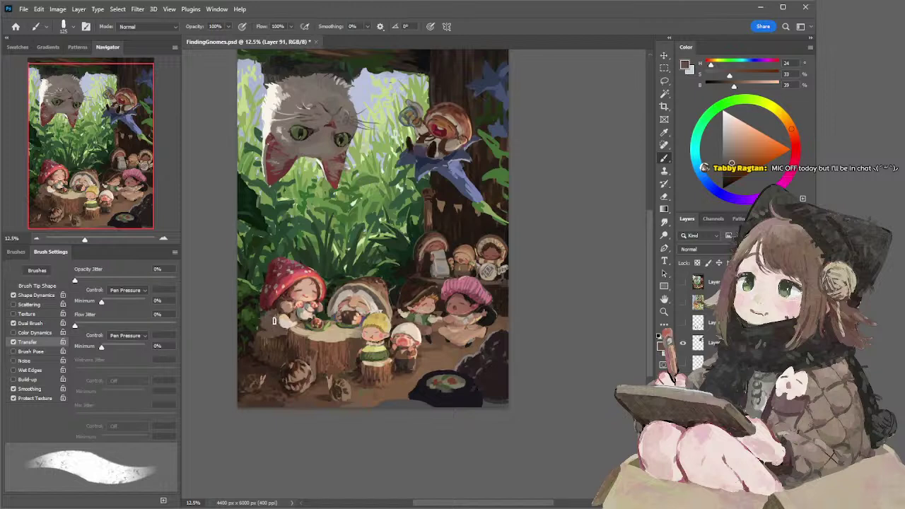
pyautogui.press('e')
pyautogui.press('b')
pyautogui.press('e')
pyautogui.press('b')
pyautogui.keyDown('alt'); pyautogui.click(265, 328); pyautogui.keyUp('alt')
pyautogui.keyDown('alt'); pyautogui.click(270, 333); pyautogui.keyUp('alt')
pyautogui.press('[')
pyautogui.press('[')
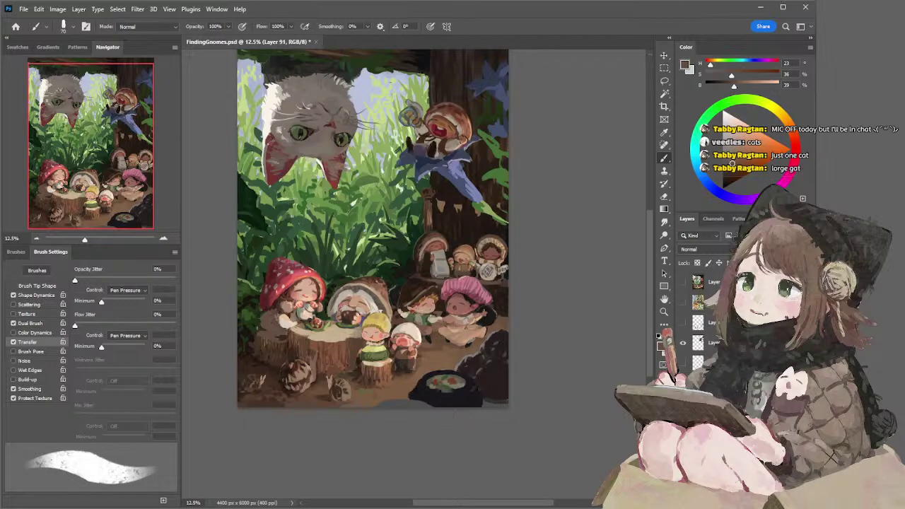
# Darken the shadows between the trunk and the gnomes with sampled browns H 23, S 48, B 17 and H 22, S 55, B 22
pyautogui.moveTo(392, 178); pyautogui.dragTo(411, 196)
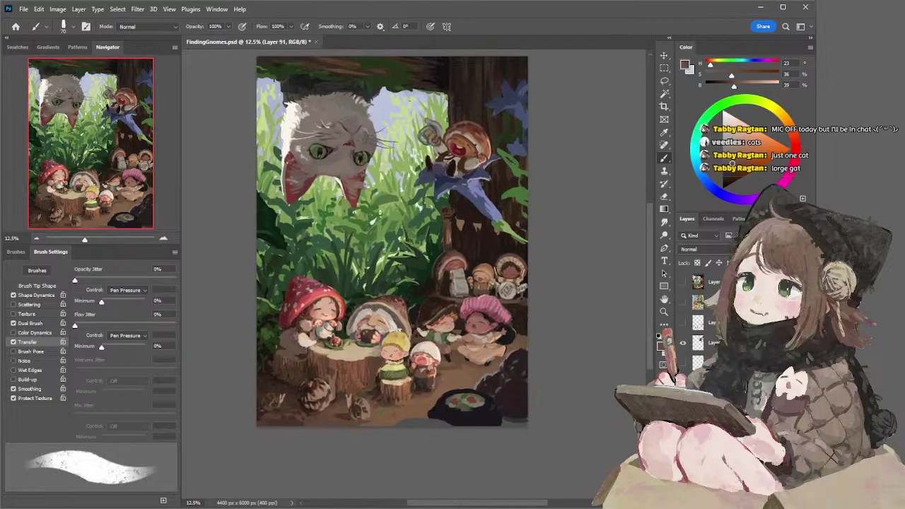
pyautogui.keyDown('alt'); pyautogui.click(292, 382); pyautogui.keyUp('alt')
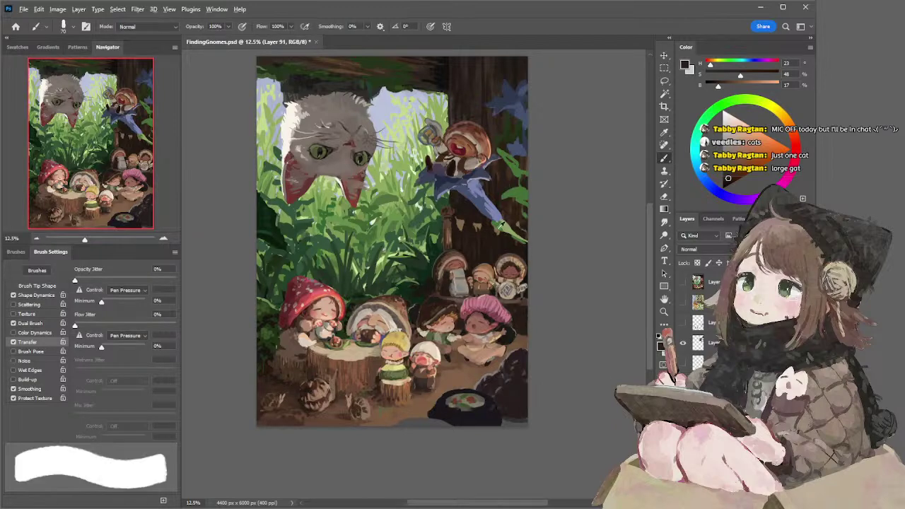
pyautogui.keyDown('alt'); pyautogui.click(486, 239); pyautogui.keyUp('alt')
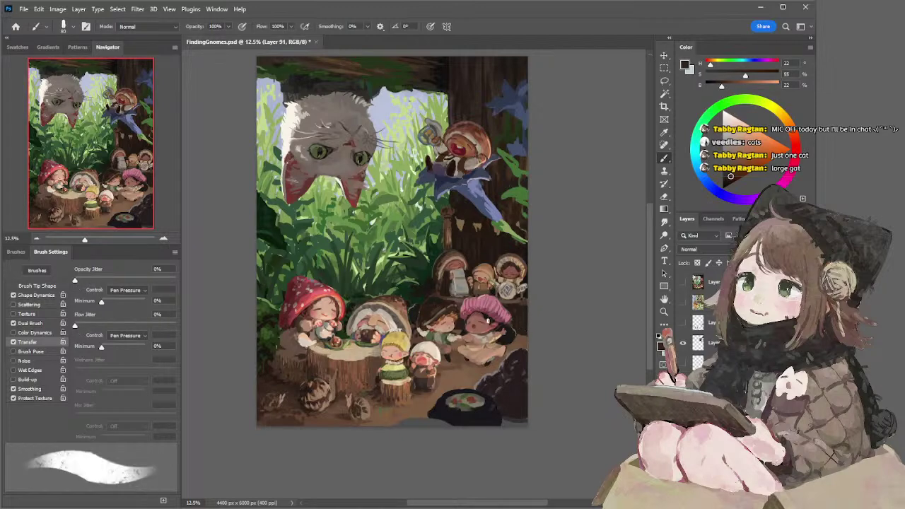
pyautogui.moveTo(461, 309)
pyautogui.mouseDown()
pyautogui.moveTo(470, 323)
pyautogui.moveTo(463, 311)
pyautogui.mouseUp()
# Rework the ground beside the pink-capped gnome with sampled brown H 26, S 44, B 42 at brush size 150
pyautogui.keyDown('alt'); pyautogui.click(527, 335); pyautogui.keyUp('alt')
pyautogui.press(']')
pyautogui.press(']')
pyautogui.press(']')
pyautogui.press(']')
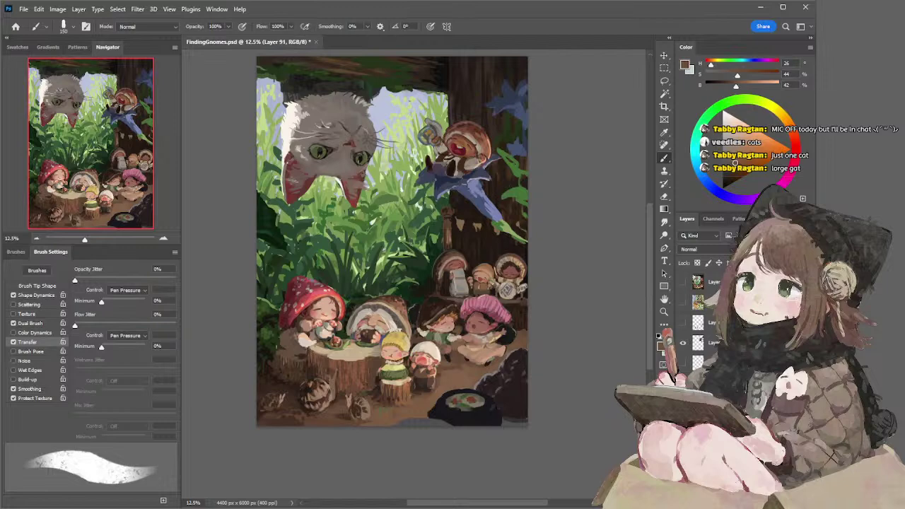
# On Layer 94, block in the stones behind the pink-capped gnome with H 23, S 28, B 37 and darker H 23, S 21, B 22 at size 150
pyautogui.keyDown('ctrl'); pyautogui.click(506, 290); pyautogui.keyUp('ctrl')
pyautogui.keyDown('alt'); pyautogui.click(506, 297); pyautogui.keyUp('alt')
pyautogui.moveTo(517, 308); pyautogui.dragTo(524, 313)
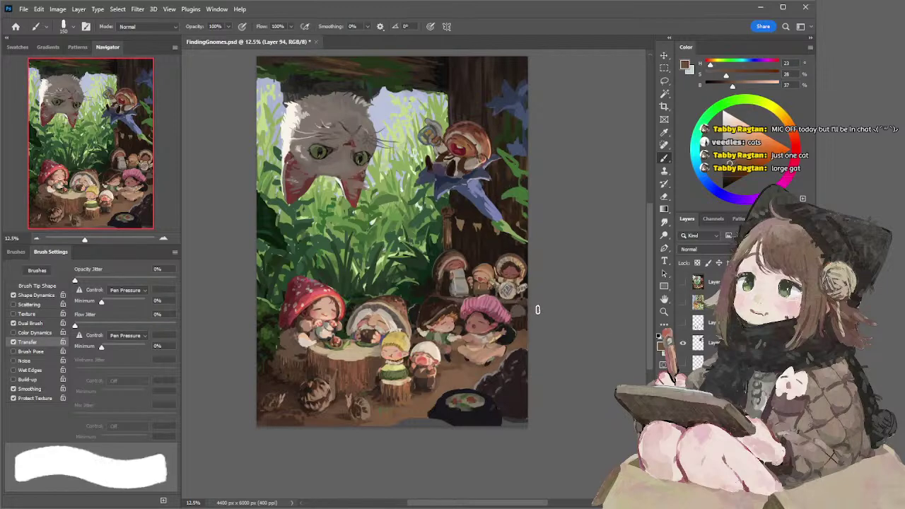
pyautogui.press('.')
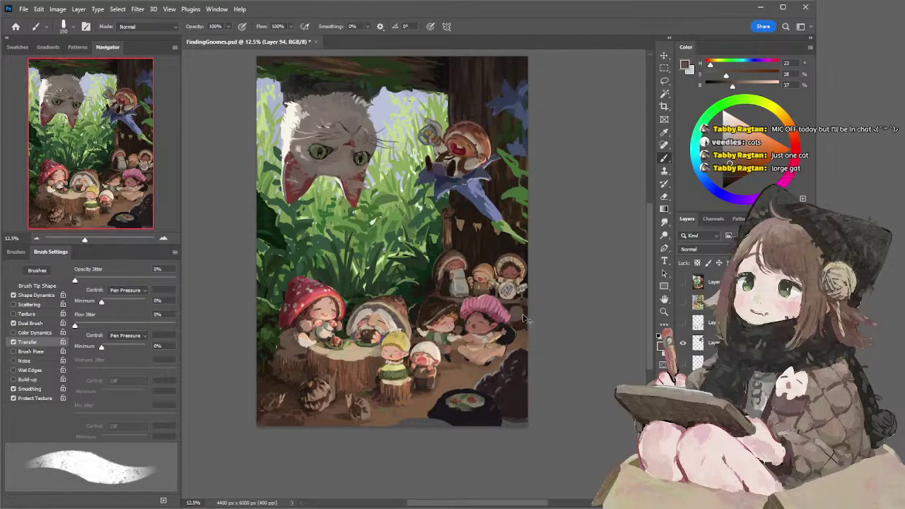
pyautogui.press('e')
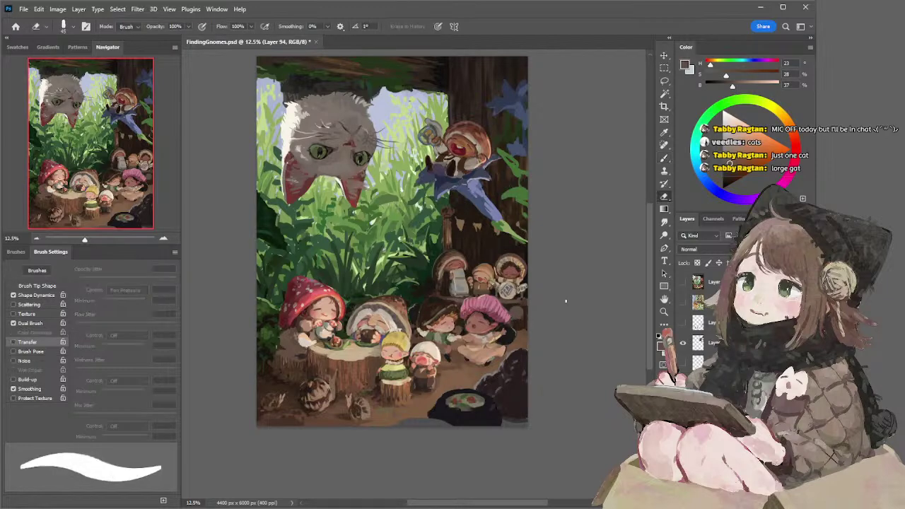
pyautogui.click(726, 174)
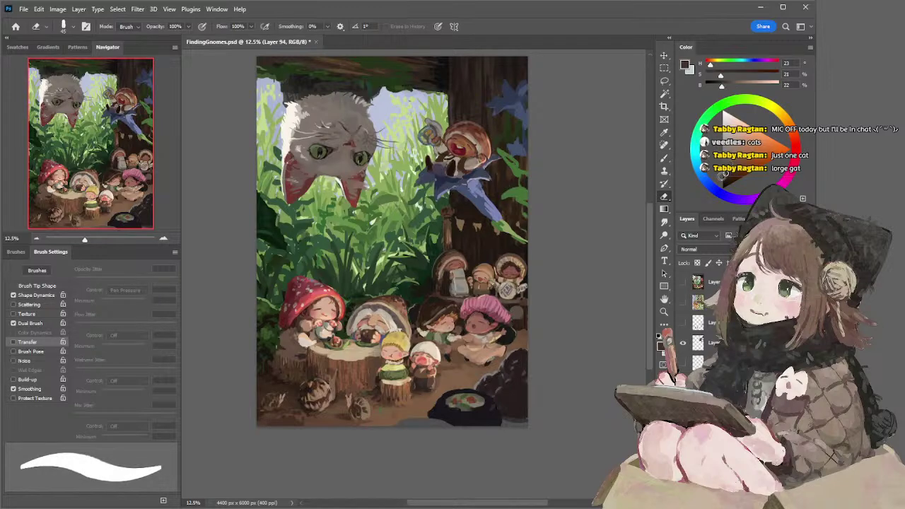
pyautogui.press('b')
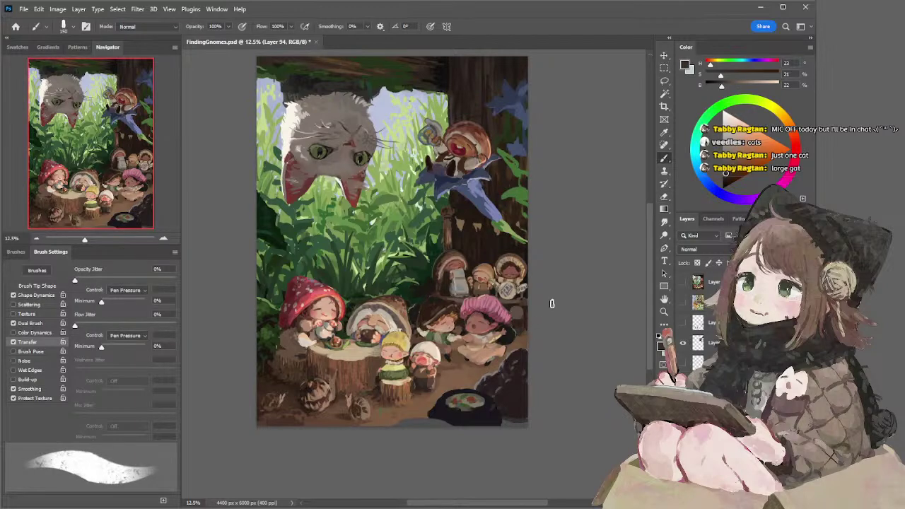
# Define the stones beside the pink-capped gnome with H 23, S 20, B 42 at size 100 and H 22, S 26, B 15, erasing stray edges
pyautogui.click(728, 159)
pyautogui.press('[')
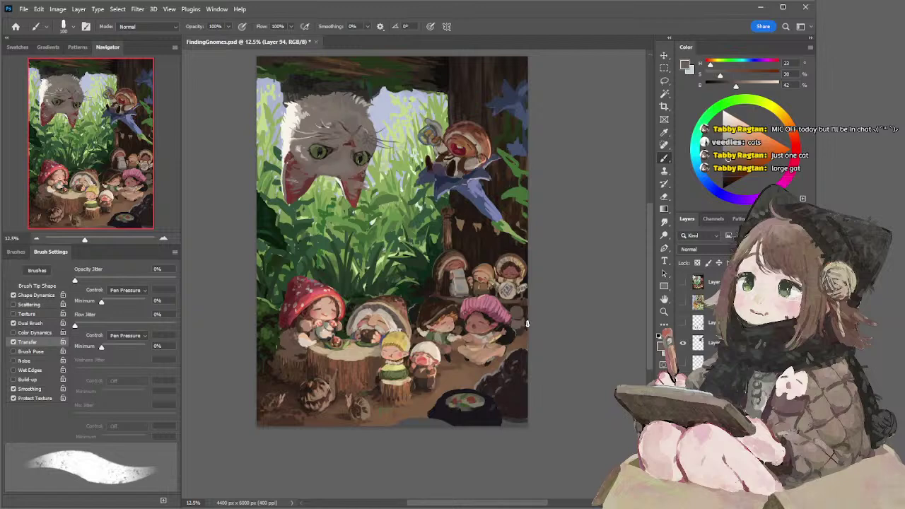
pyautogui.press('e')
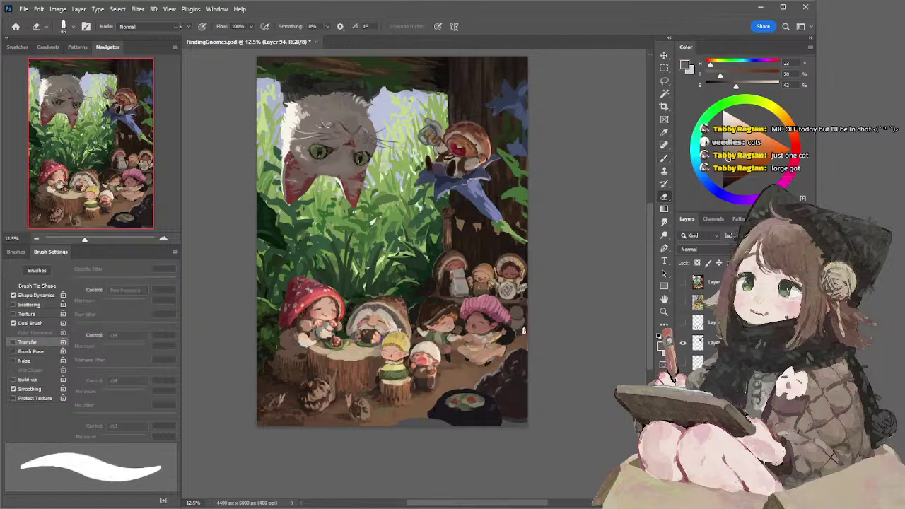
pyautogui.press('b')
pyautogui.press('e')
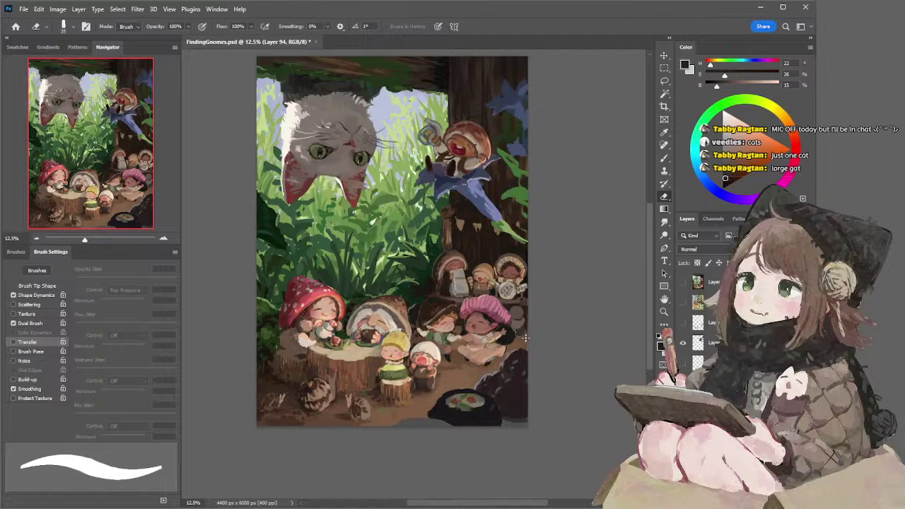
pyautogui.press('b')
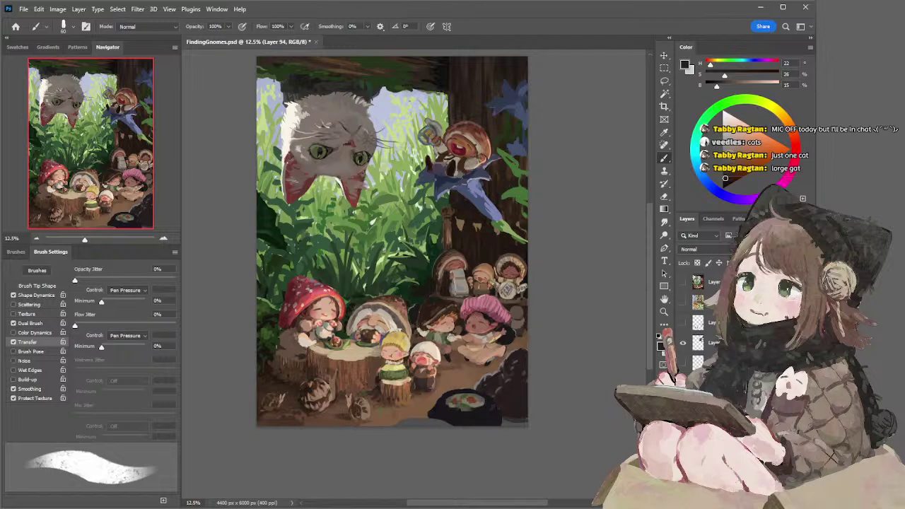
# Lasso the stones beside the pink-capped gnome and refine that area with sampled dark brown H 22, S 38, B 29 at brush size 100
pyautogui.press('l')
pyautogui.moveTo(516, 305)
pyautogui.mouseDown()
pyautogui.moveTo(504, 323)
pyautogui.moveTo(521, 333)
pyautogui.moveTo(524, 303)
pyautogui.moveTo(514, 319)
pyautogui.mouseUp()
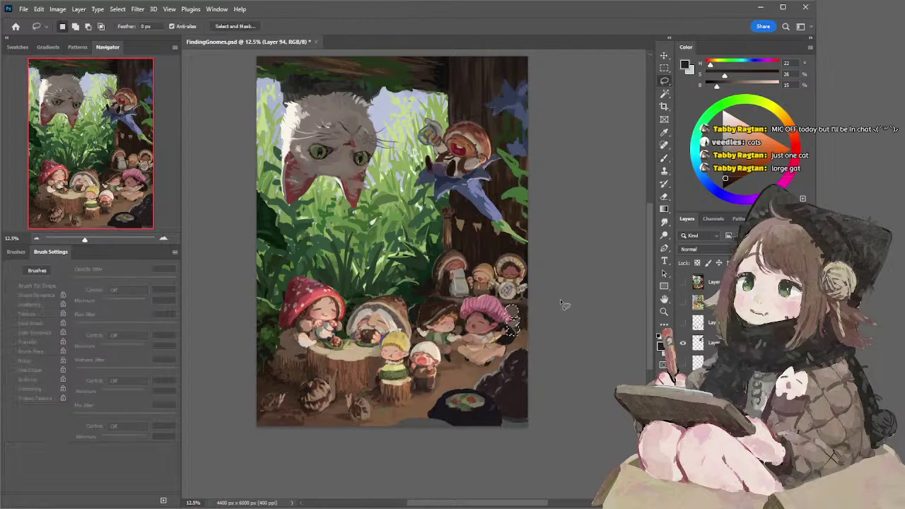
pyautogui.press('b')
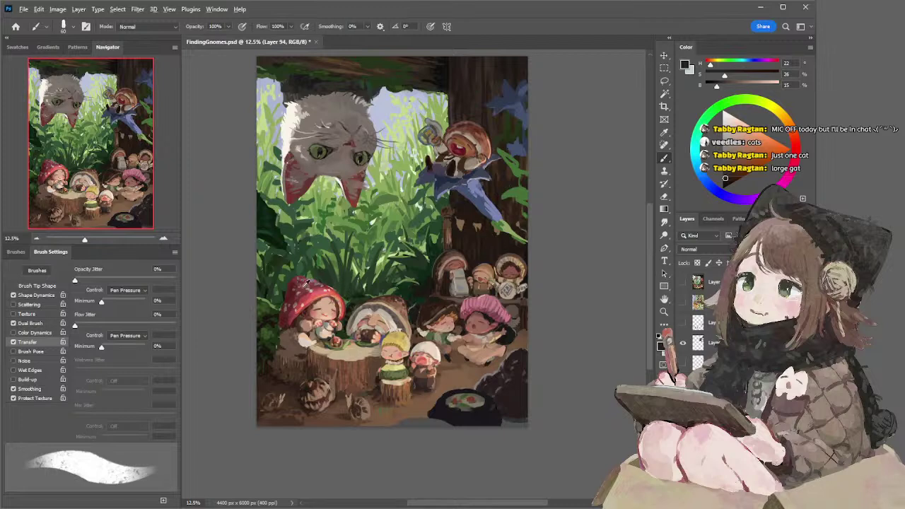
pyautogui.keyDown('alt'); pyautogui.click(305, 284); pyautogui.keyUp('alt')
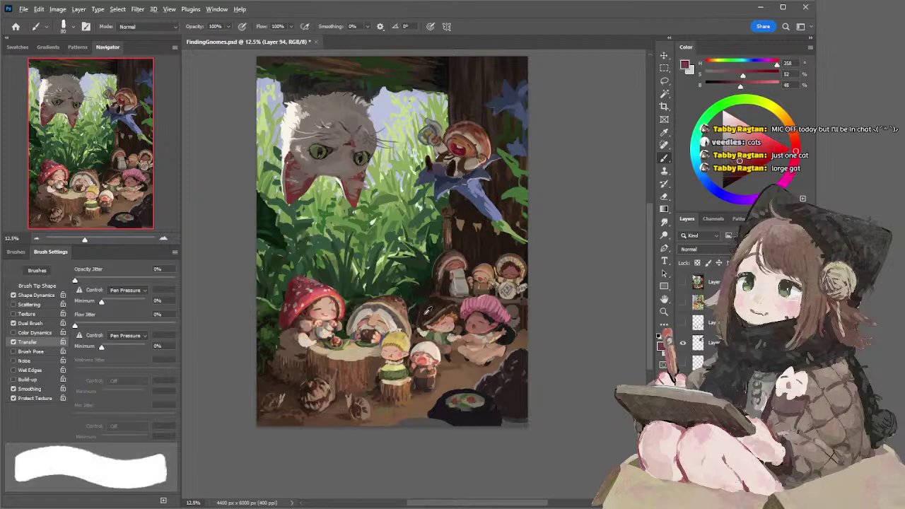
pyautogui.keyDown('alt'); pyautogui.click(527, 272); pyautogui.keyUp('alt')
pyautogui.keyDown('alt'); pyautogui.click(522, 304); pyautogui.keyUp('alt')
pyautogui.press(']')
pyautogui.press(']')
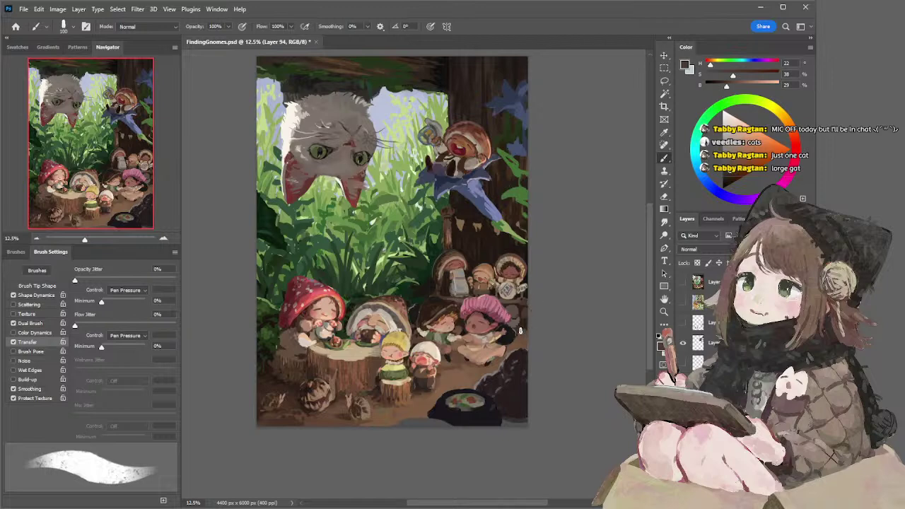
pyautogui.keyDown('ctrl'); pyautogui.click(493, 332); pyautogui.keyUp('ctrl')
pyautogui.click(666, 56)
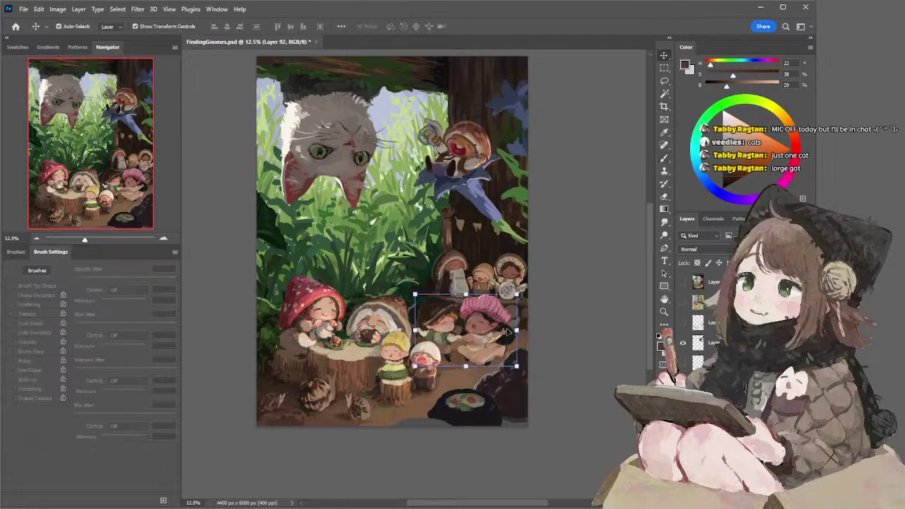
pyautogui.moveTo(515, 329); pyautogui.dragTo(522, 329)
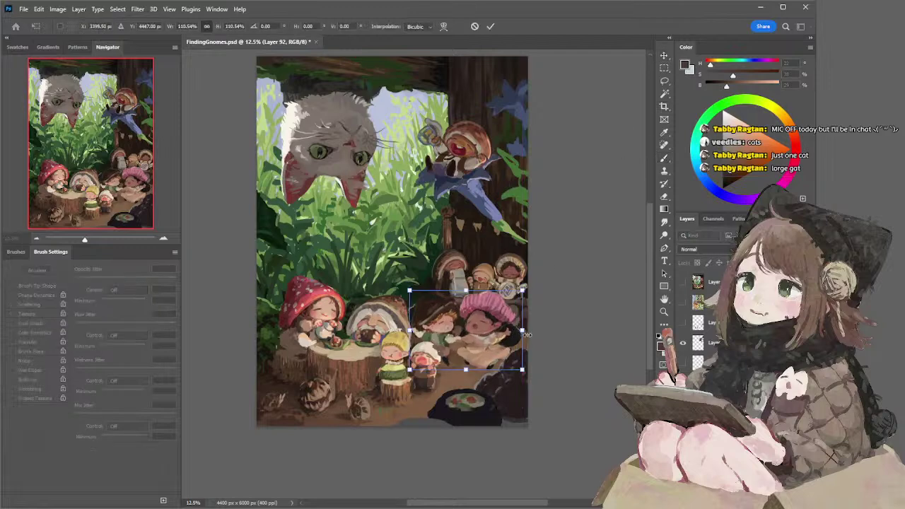
pyautogui.press('Escape')
pyautogui.press('l')
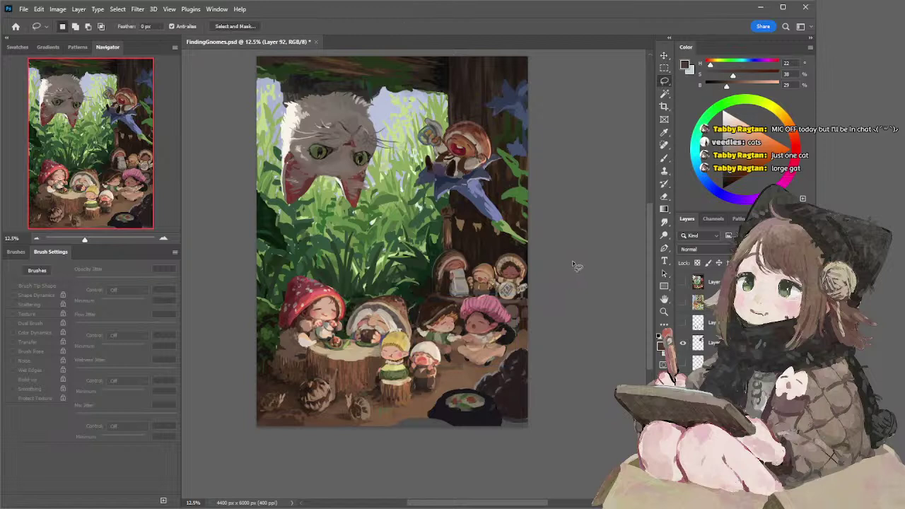
# Merge Layer 92 down into Layer 91 and scale the lassoed white-capped gnome on the ground to 85.51%
pyautogui.hotkey('ctrl', 'e')
pyautogui.moveTo(417, 394)
pyautogui.mouseDown()
pyautogui.moveTo(444, 367)
pyautogui.moveTo(427, 342)
pyautogui.moveTo(412, 369)
pyautogui.mouseUp()
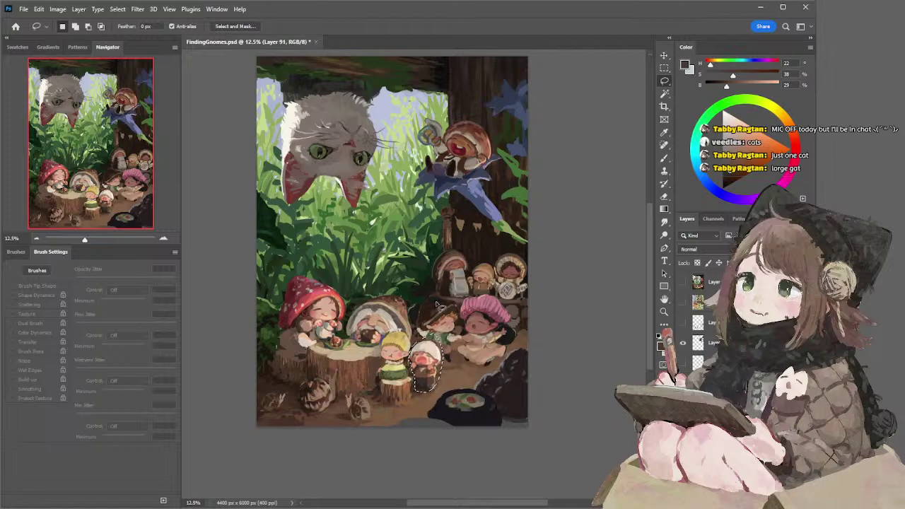
pyautogui.press('v')
pyautogui.moveTo(426, 331); pyautogui.dragTo(429, 335)
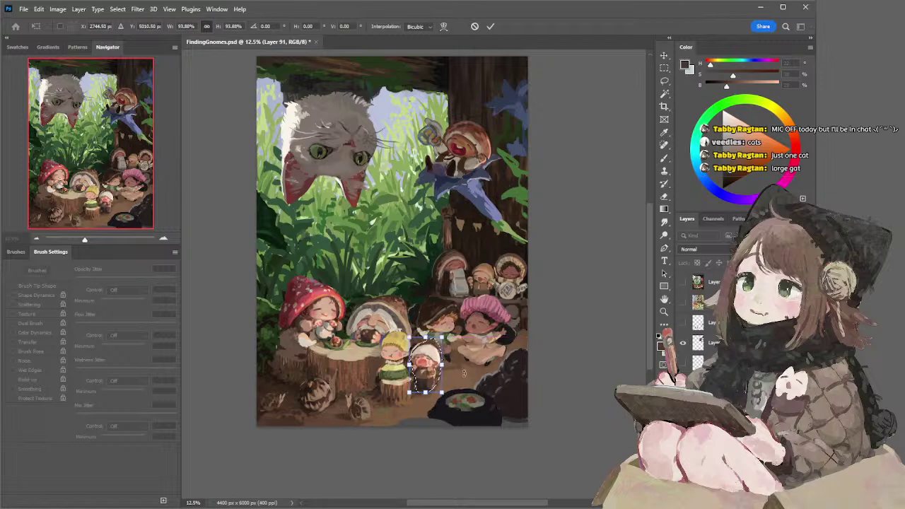
pyautogui.moveTo(426, 336); pyautogui.dragTo(430, 338)
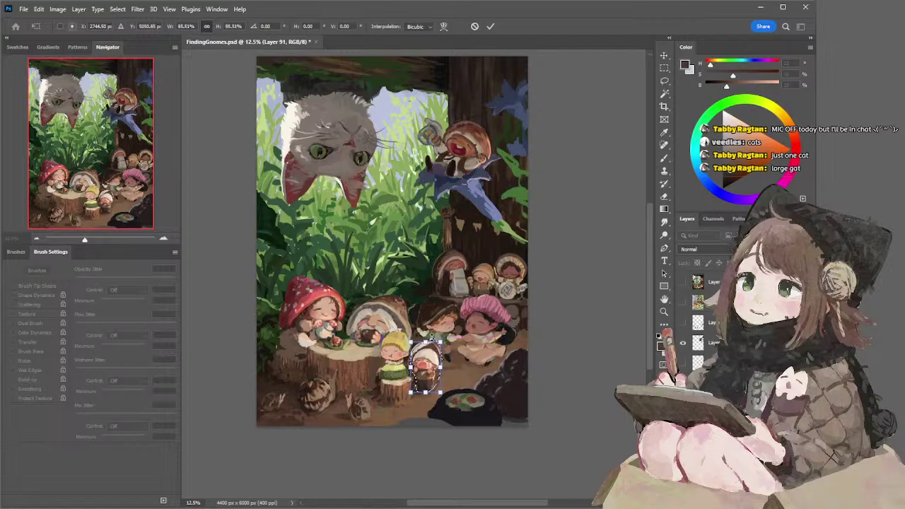
pyautogui.press('Return')
pyautogui.press('Return')
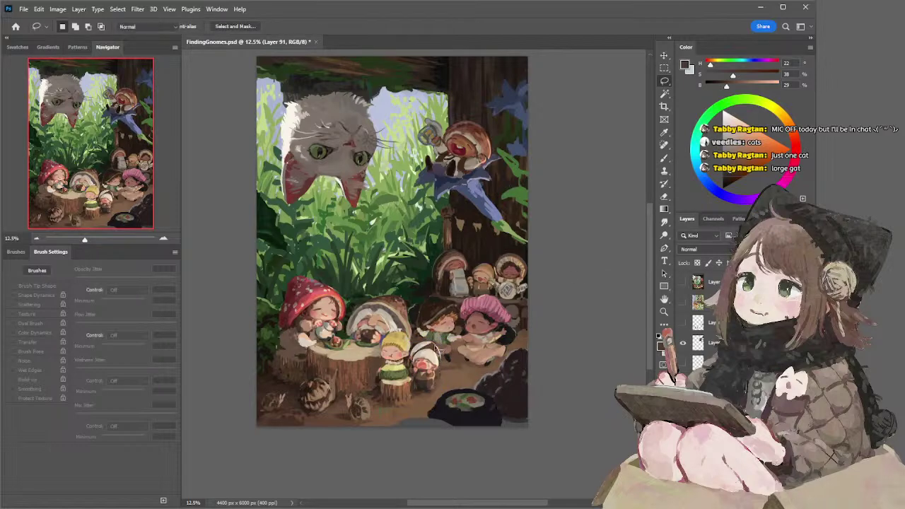
# Repaint around the white-capped gnome with H 20, S 47, B 36 and, on a new layer, H 18, S 35, B 46, erasing excess at size 60
pyautogui.keyDown('alt'); pyautogui.click(433, 340); pyautogui.keyUp('alt')
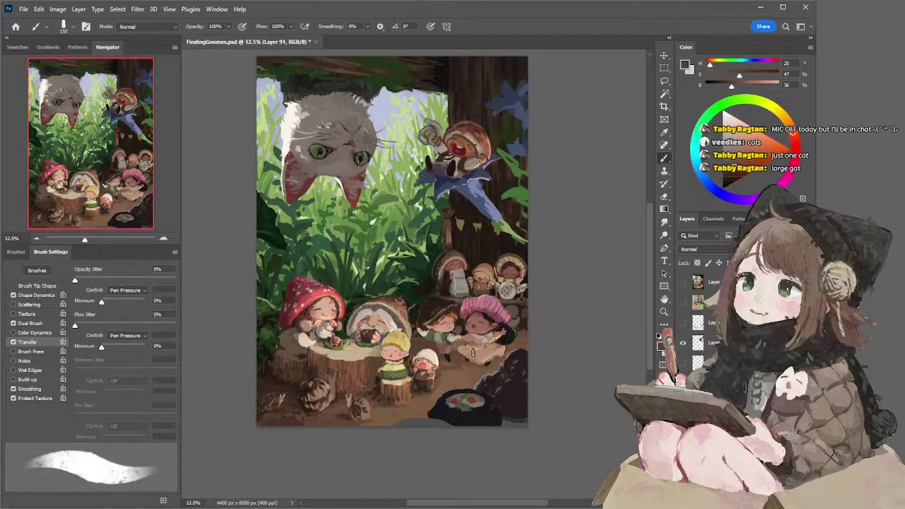
pyautogui.hotkey('ctrl', 'shift', 'alt', 'n')
pyautogui.keyDown('alt'); pyautogui.click(443, 341); pyautogui.keyUp('alt')
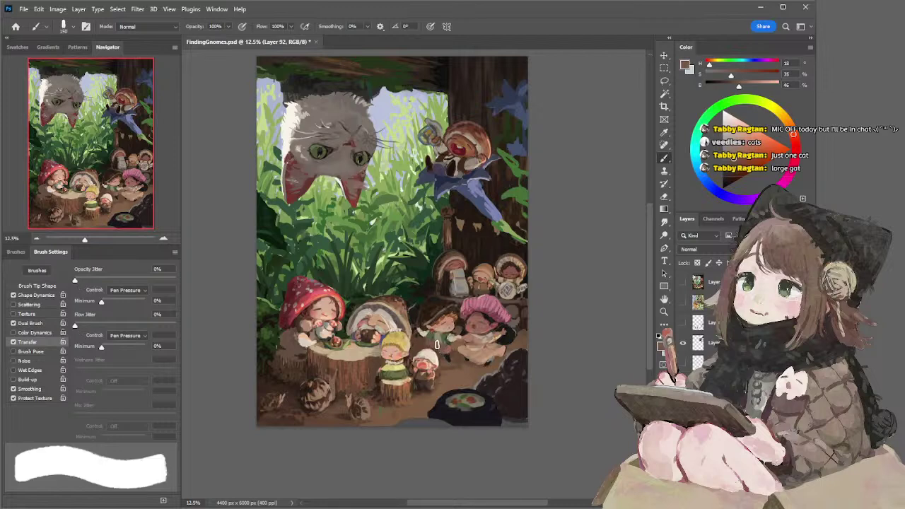
pyautogui.press('[')
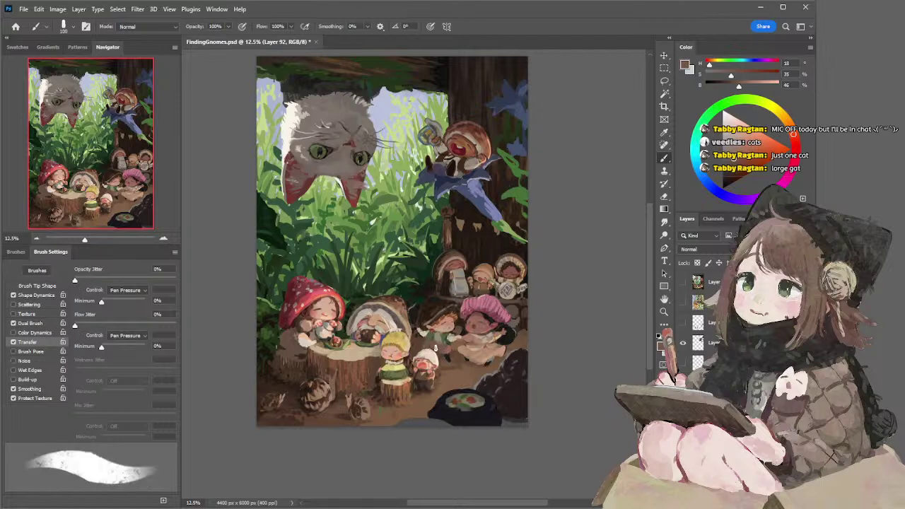
pyautogui.press('e')
pyautogui.press(']')
pyautogui.press(']')
pyautogui.press(']')
pyautogui.press(']')
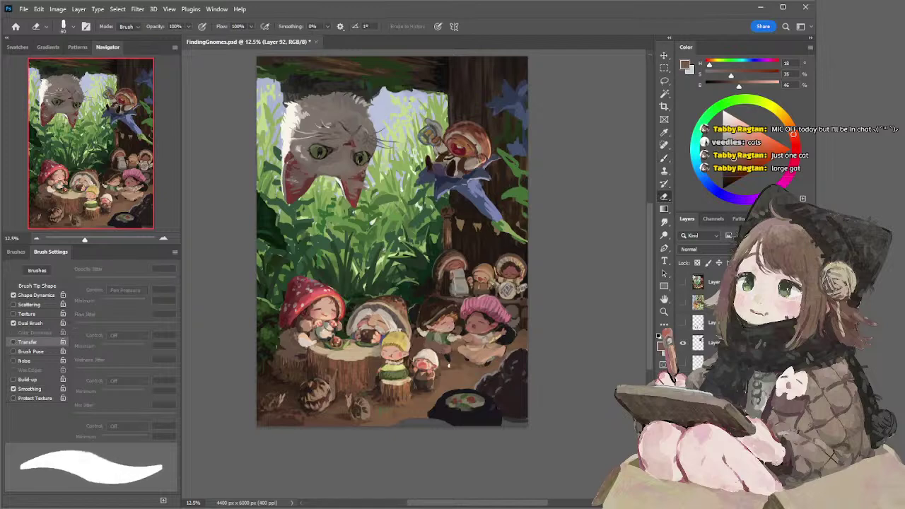
# Clean up the ground beside the pink-capped gnome with H 30, S 7, B 11, an eraser at 45, and browns H 30, S 45, B 38 and S 41, B 29
pyautogui.press('b')
pyautogui.keyDown('alt'); pyautogui.click(446, 357); pyautogui.keyUp('alt')
pyautogui.press('e')
pyautogui.press('[')
pyautogui.press('[')
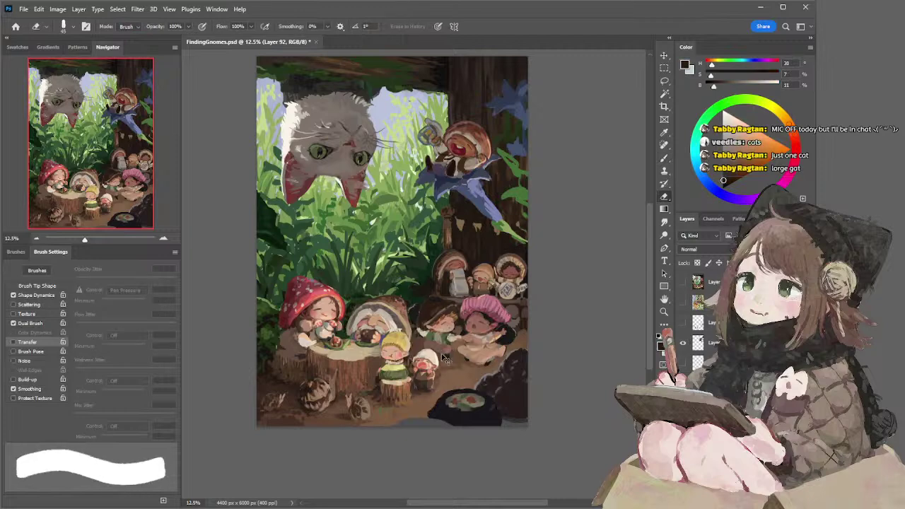
pyautogui.press('b')
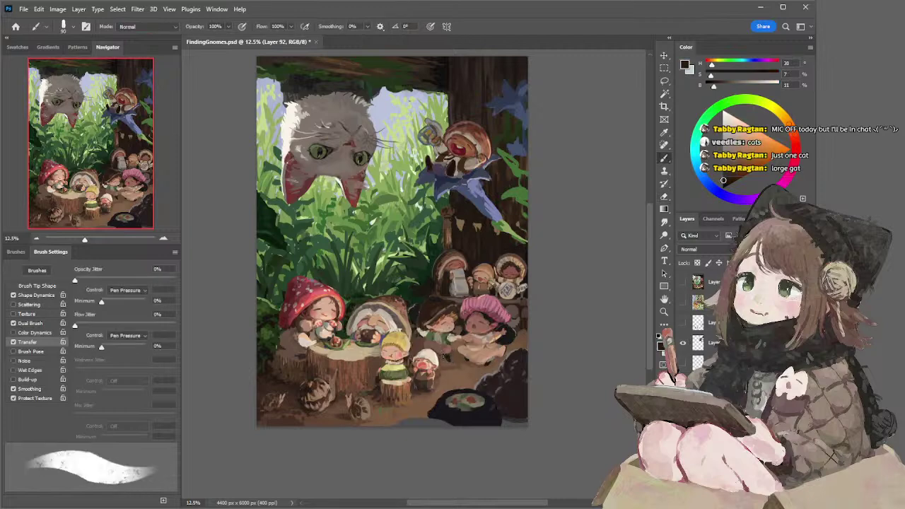
pyautogui.click(732, 165)
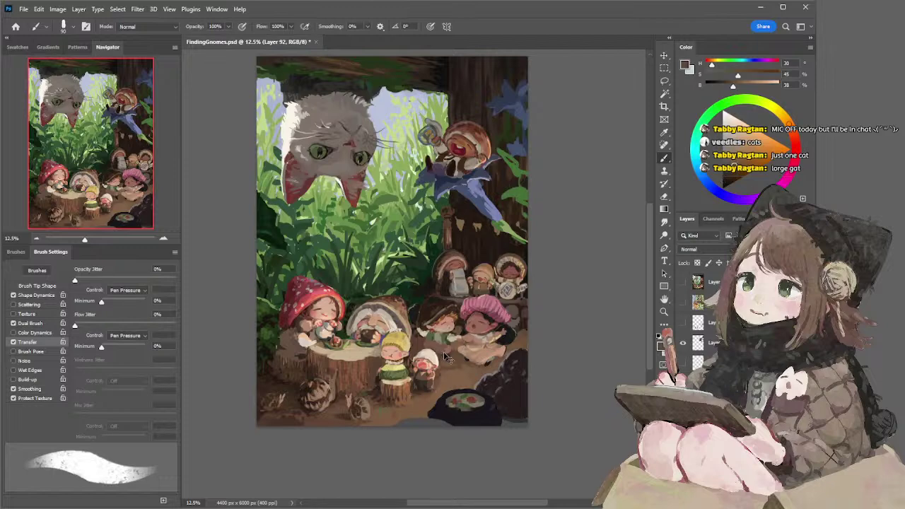
pyautogui.click(729, 177)
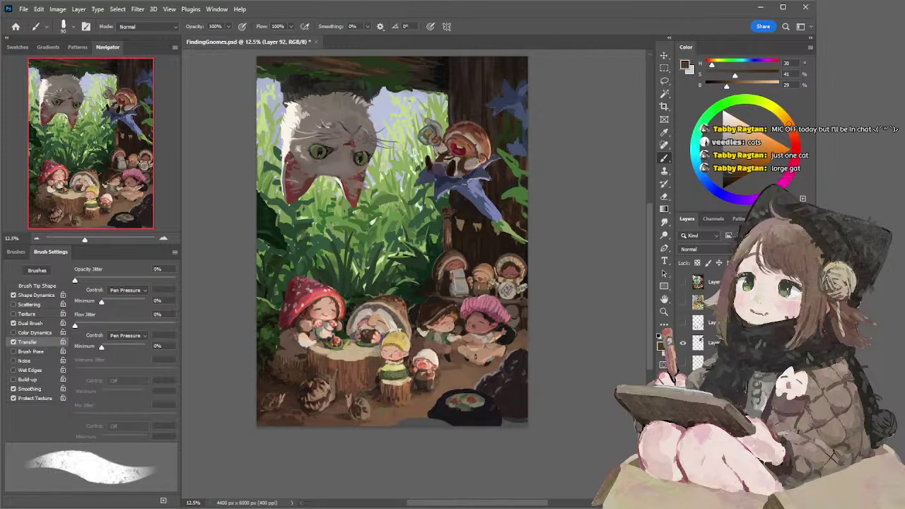
# On Layer 91, lasso the bearded gnome behind the stump table, excluding excess areas around its brown mushroom cap
pyautogui.keyDown('ctrl'); pyautogui.click(432, 381); pyautogui.keyUp('ctrl')
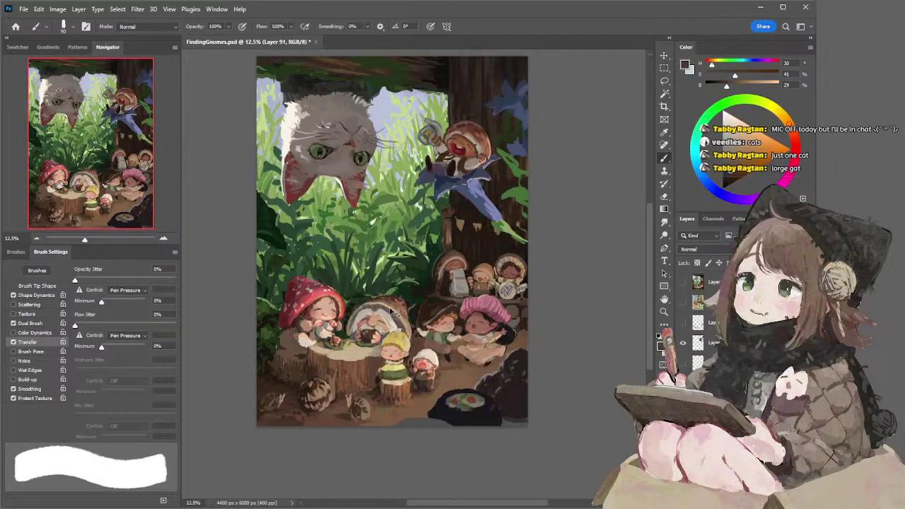
pyautogui.press('l')
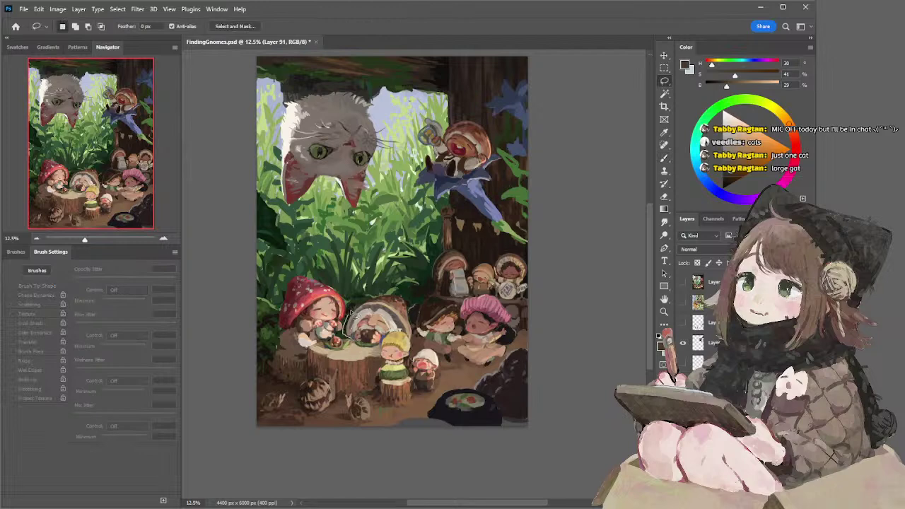
pyautogui.moveTo(352, 339)
pyautogui.mouseDown()
pyautogui.moveTo(347, 312)
pyautogui.moveTo(378, 297)
pyautogui.moveTo(413, 300)
pyautogui.moveTo(416, 346)
pyautogui.moveTo(402, 332)
pyautogui.moveTo(380, 346)
pyautogui.moveTo(349, 339)
pyautogui.moveTo(356, 347)
pyautogui.mouseUp()
pyautogui.press('shift')
pyautogui.press('alt')
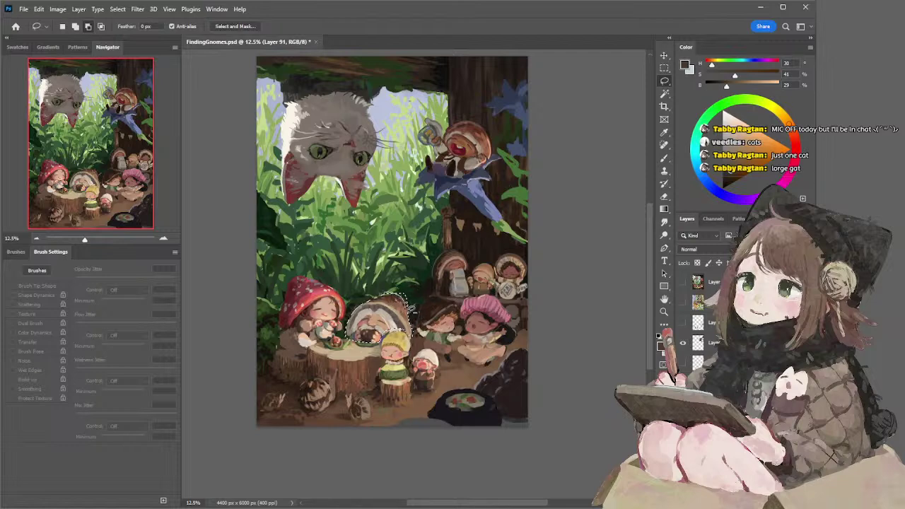
pyautogui.moveTo(405, 257); pyautogui.dragTo(388, 291)
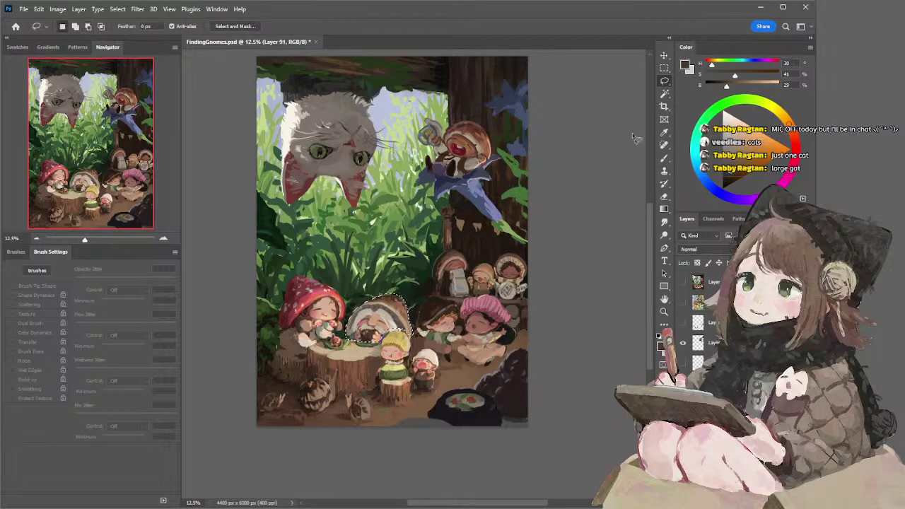
# Scale the lassoed bearded gnome down to 91.07%
pyautogui.hotkey('ctrl', 't')
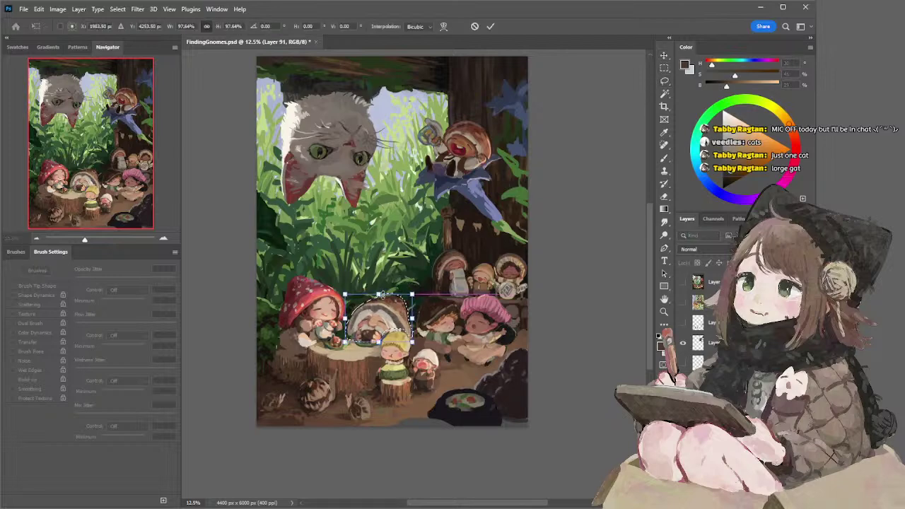
pyautogui.moveTo(383, 297); pyautogui.dragTo(386, 294)
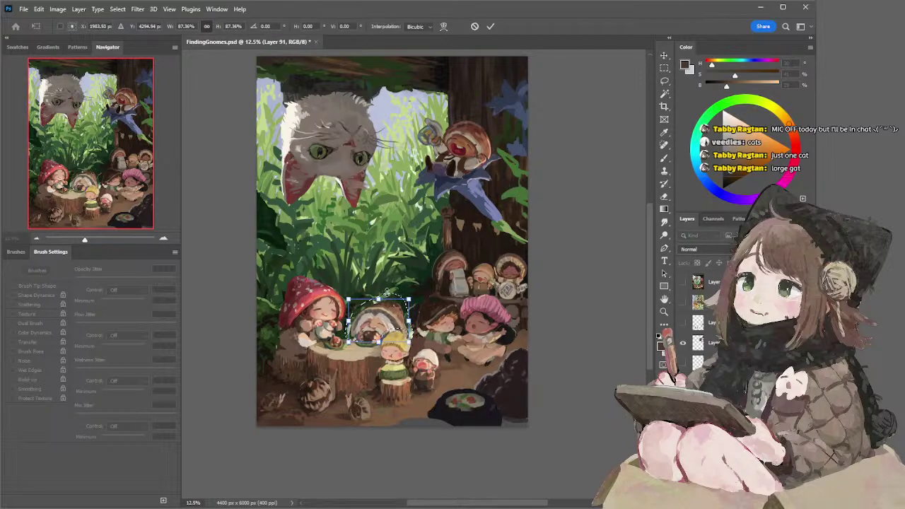
pyautogui.press('Return')
pyautogui.moveTo(379, 291); pyautogui.dragTo(390, 299)
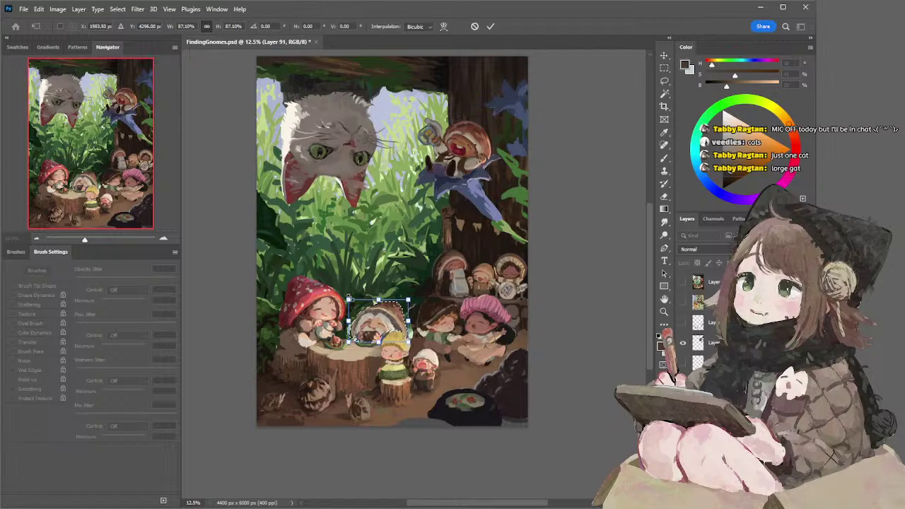
pyautogui.click(164, 239)
pyautogui.click(164, 239)
pyautogui.moveTo(346, 322); pyautogui.dragTo(351, 318)
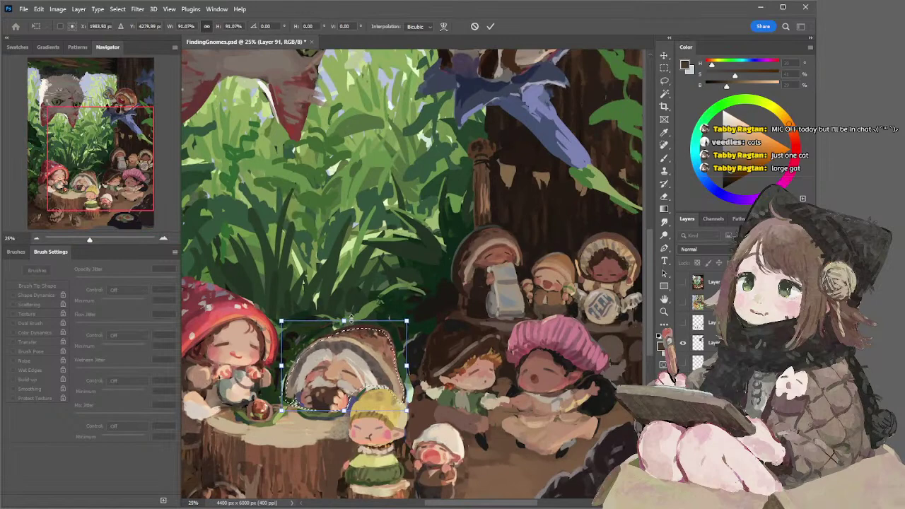
pyautogui.press('Return')
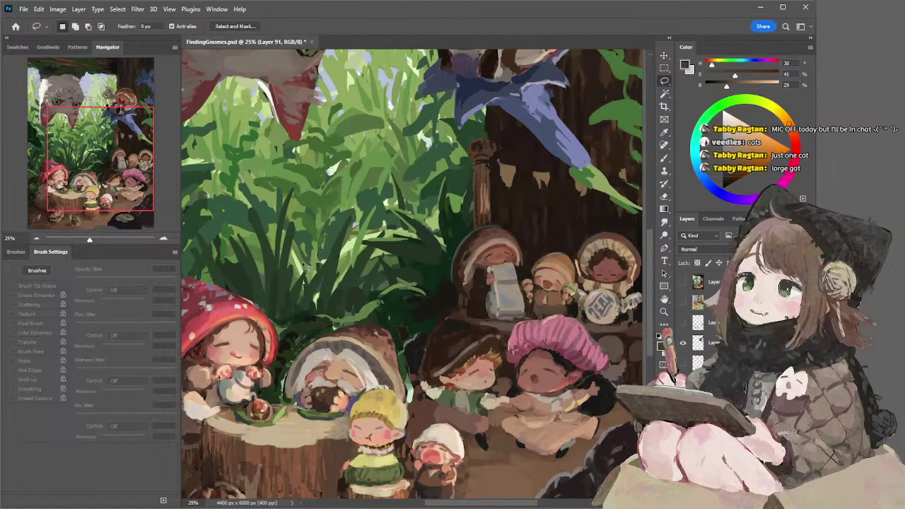
pyautogui.click(38, 237)
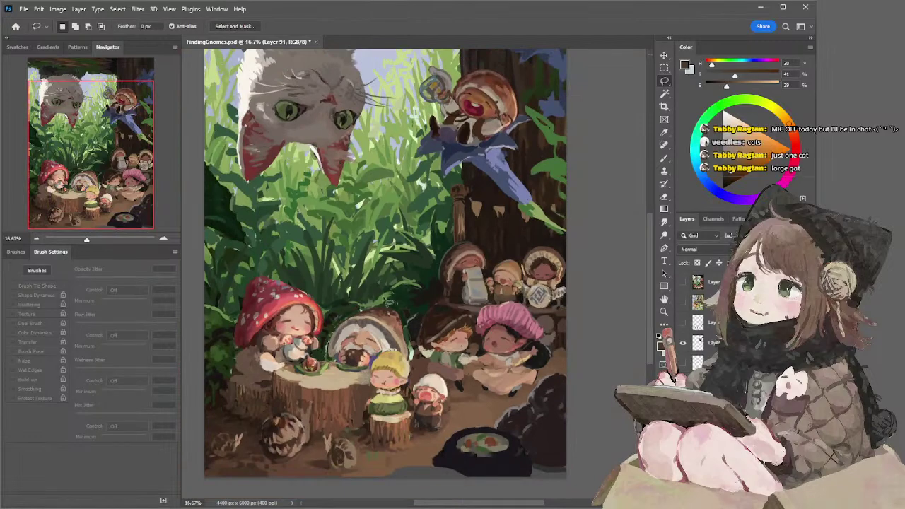
pyautogui.click(38, 237)
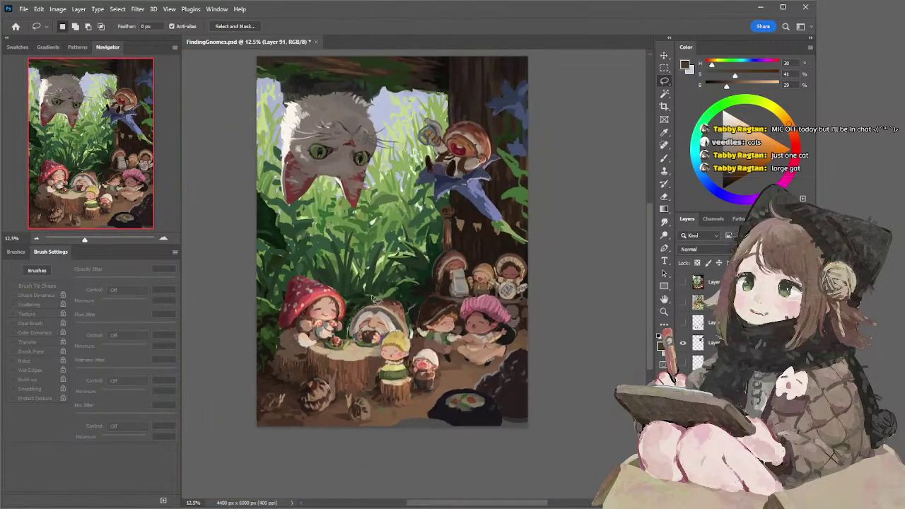
# On Layer 61 copy 4, paint the foliage behind the bearded gnome's cap with H 94, S 58, B 19 and H 26, S 29, B 9 at size 70
pyautogui.keyDown('ctrl'); pyautogui.click(367, 300); pyautogui.keyUp('ctrl')
pyautogui.press('r')
pyautogui.press('b')
pyautogui.keyDown('alt'); pyautogui.click(369, 302); pyautogui.keyUp('alt')
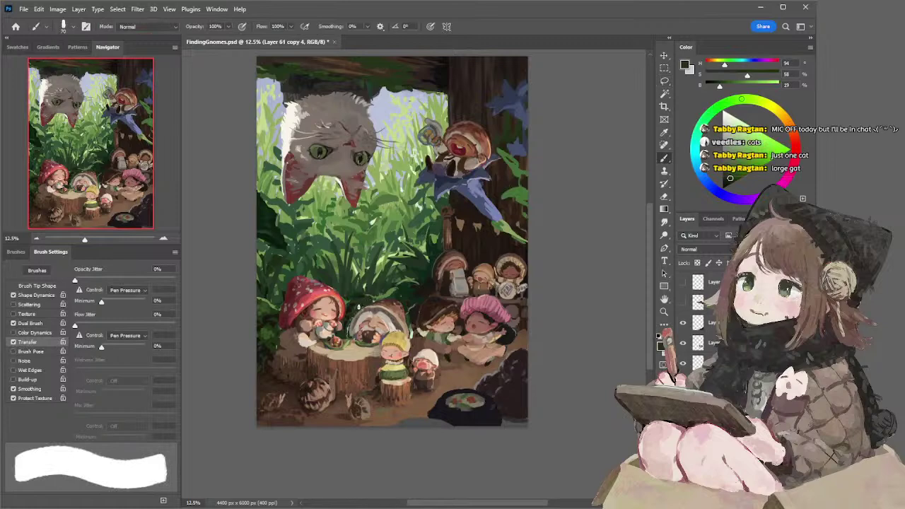
pyautogui.keyDown('alt'); pyautogui.click(358, 306); pyautogui.keyUp('alt')
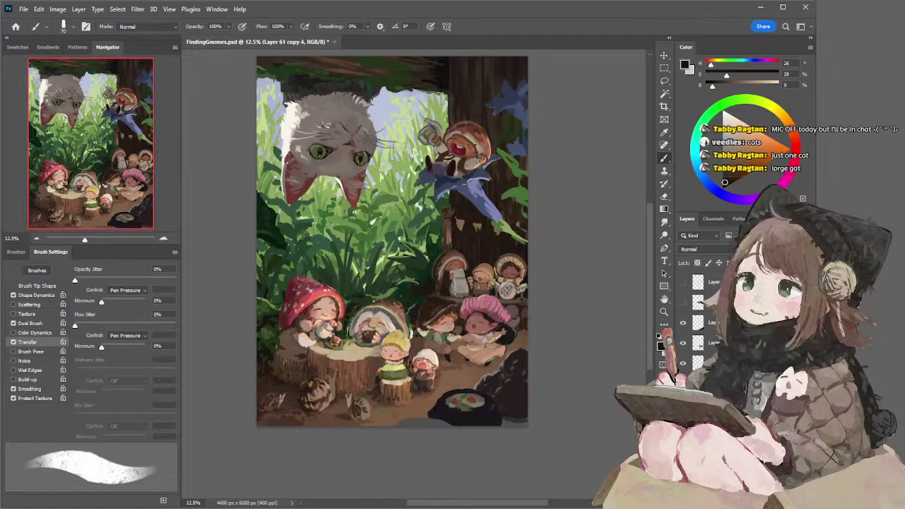
# On Layer 91, repaint the bearded gnome's cap edge and adjacent ground with H 21, S 47, B 36 and H 30, S 7, B 11, erasing at size 45
pyautogui.keyDown('ctrl'); pyautogui.click(414, 340); pyautogui.keyUp('ctrl')
pyautogui.keyDown('alt'); pyautogui.click(415, 344); pyautogui.keyUp('alt')
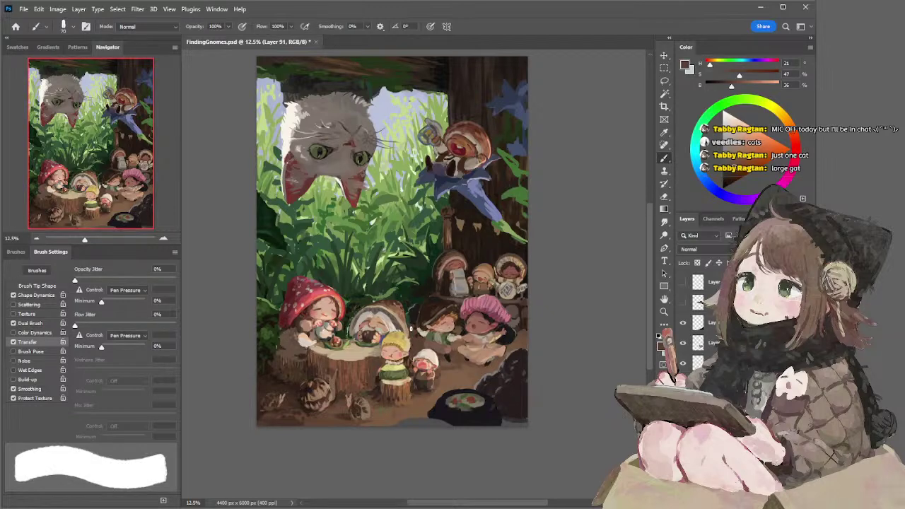
pyautogui.keyDown('alt'); pyautogui.click(408, 312); pyautogui.keyUp('alt')
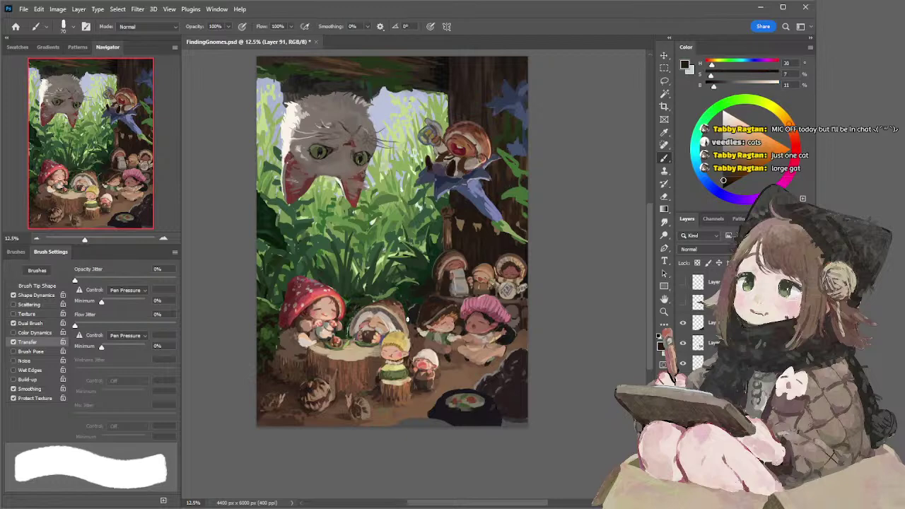
pyautogui.press('.')
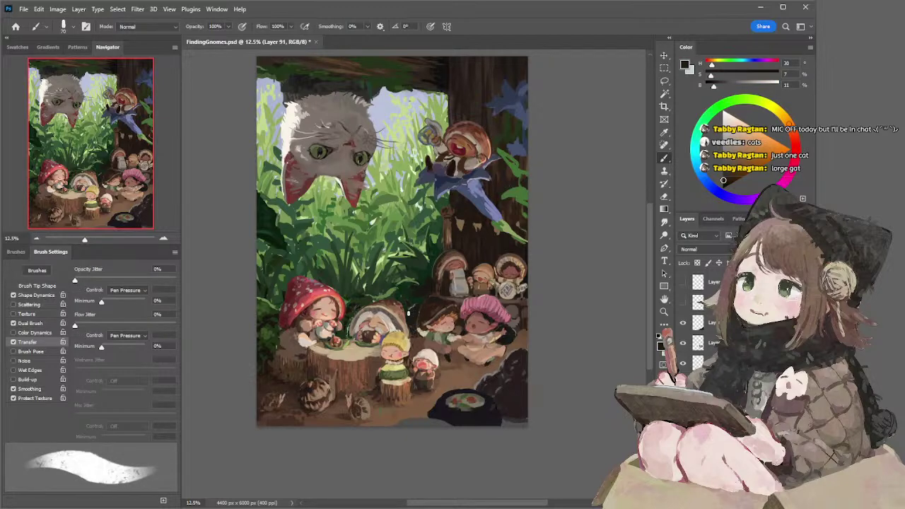
pyautogui.press('e')
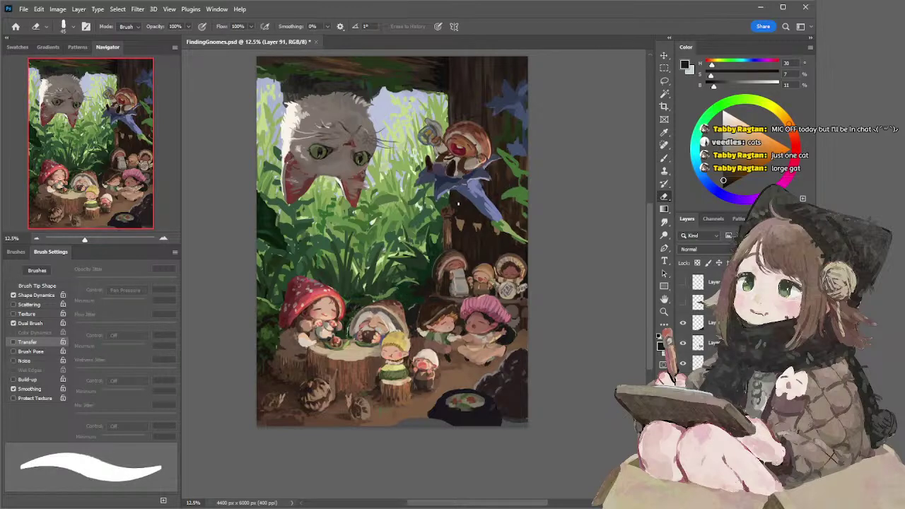
pyautogui.moveTo(454, 214); pyautogui.dragTo(456, 218)
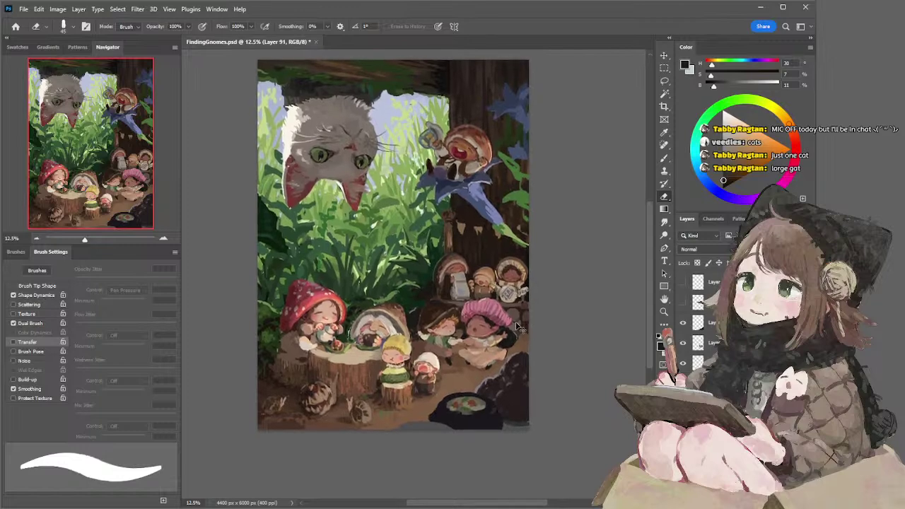
# Lasso the three musician gnomes on the ledge and try scaling them down slightly
pyautogui.press('l')
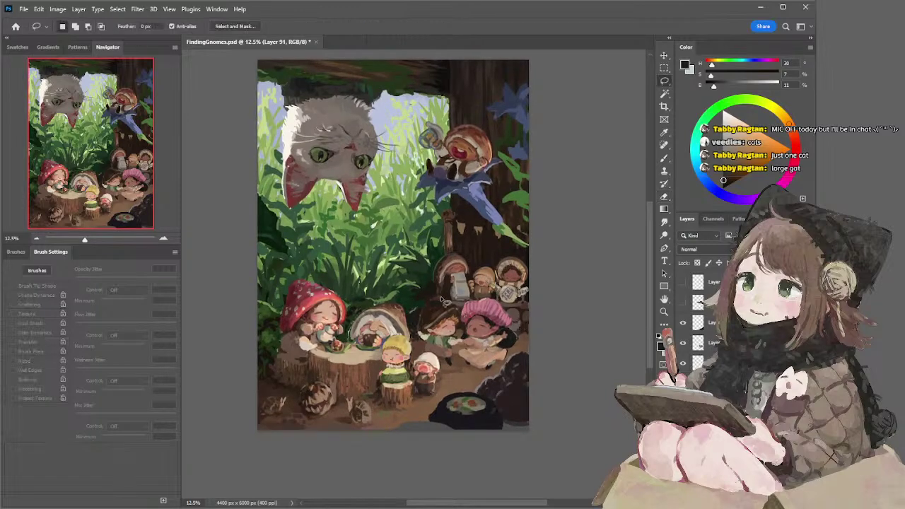
pyautogui.moveTo(441, 297)
pyautogui.mouseDown()
pyautogui.moveTo(428, 277)
pyautogui.moveTo(440, 257)
pyautogui.moveTo(438, 269)
pyautogui.moveTo(429, 266)
pyautogui.moveTo(475, 253)
pyautogui.moveTo(516, 257)
pyautogui.moveTo(537, 284)
pyautogui.moveTo(531, 308)
pyautogui.moveTo(458, 306)
pyautogui.moveTo(437, 294)
pyautogui.moveTo(527, 293)
pyautogui.moveTo(537, 308)
pyautogui.mouseUp()
pyautogui.hotkey('ctrl', 'd')
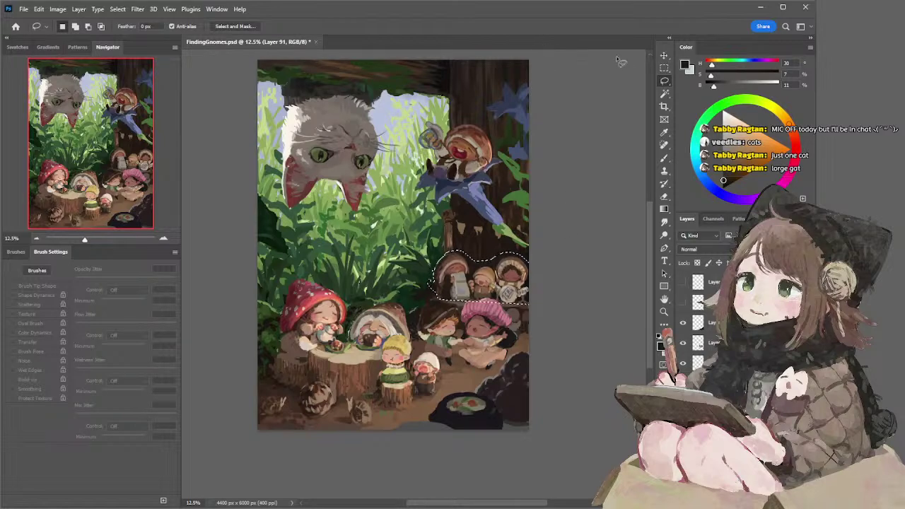
pyautogui.hotkey('ctrl', 't')
pyautogui.moveTo(479, 251); pyautogui.dragTo(483, 253)
pyautogui.press('Return')
pyautogui.hotkey('ctrl', 'd')
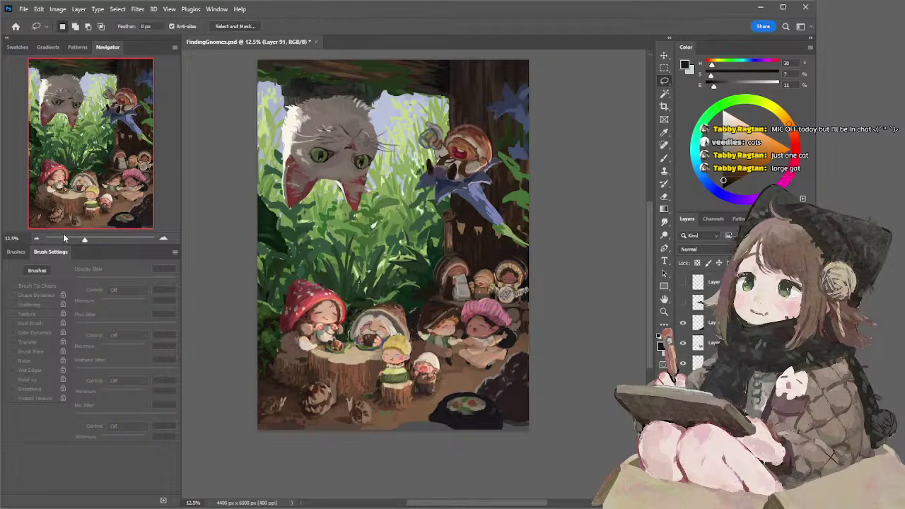
# Step back and forward through the recent gnome scaling edits to compare the sizes in the whole composition
pyautogui.click(38, 239)
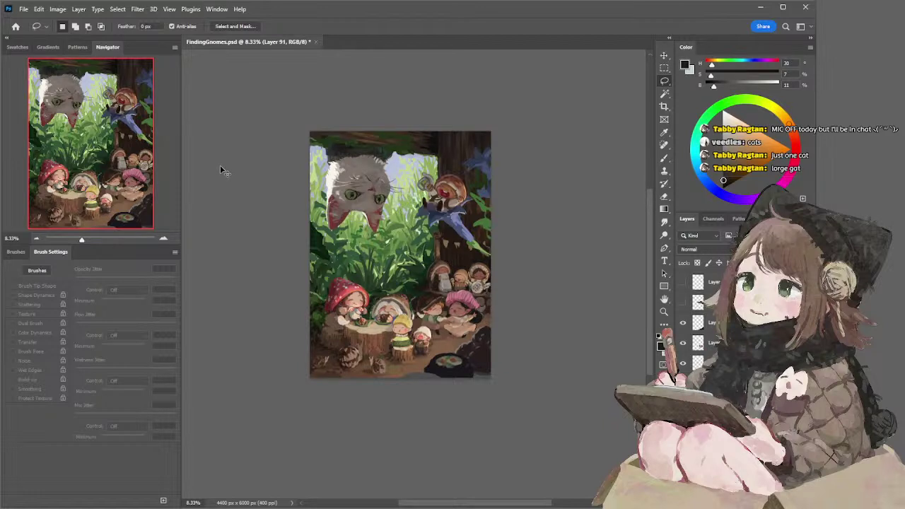
pyautogui.hotkey('ctrl', 'z')
pyautogui.hotkey('ctrl', 'z')
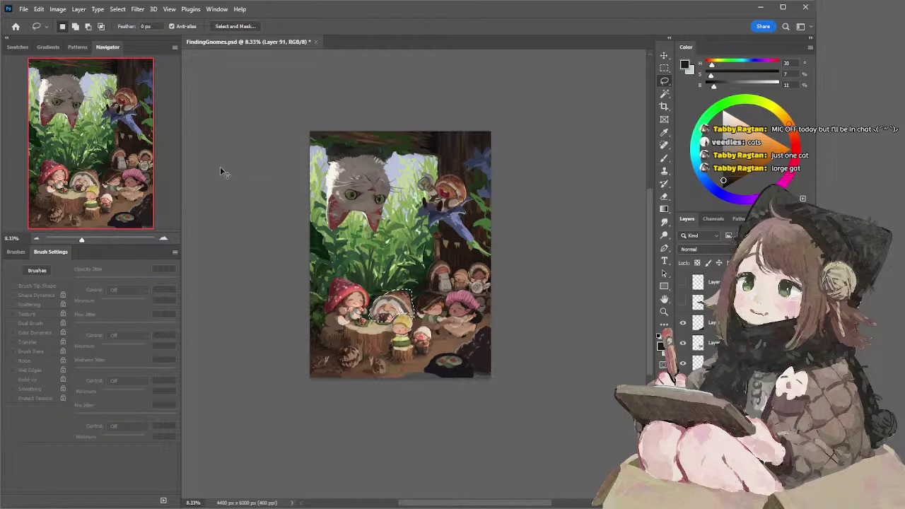
pyautogui.hotkey('ctrl', 'shift', 'z')
pyautogui.hotkey('ctrl', 'shift', 'z')
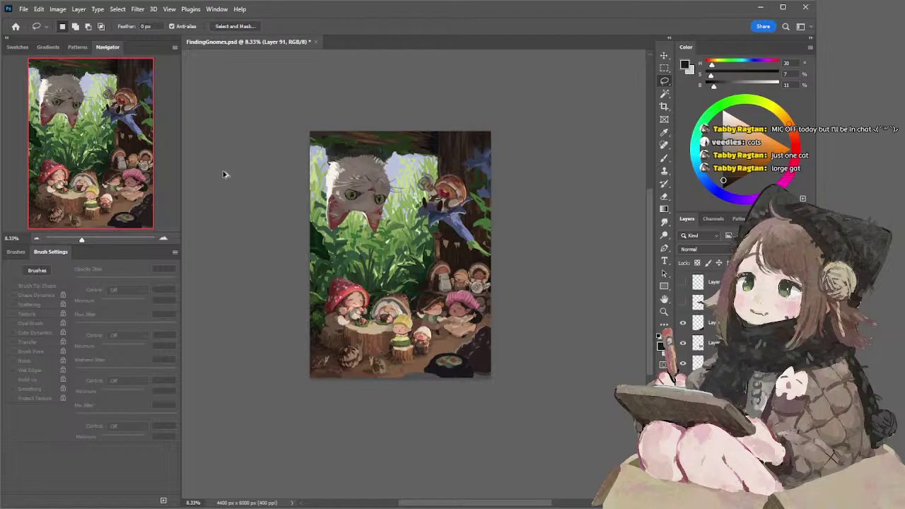
pyautogui.hotkey('ctrl', 'shift', 'z')
pyautogui.hotkey('ctrl', 'd')
pyautogui.click(164, 242)
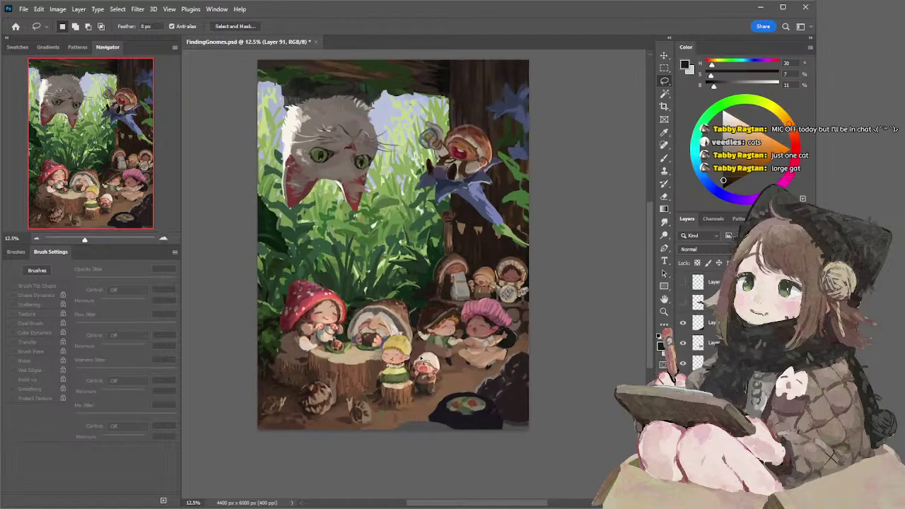
# Touch up the bearded and yellow-capped gnomes and the table stump with H 247, S 37, B 48, H 43, S 40, B 14 and H 25, S 44, B 35
pyautogui.press('b')
pyautogui.keyDown('alt'); pyautogui.click(388, 336); pyautogui.keyUp('alt')
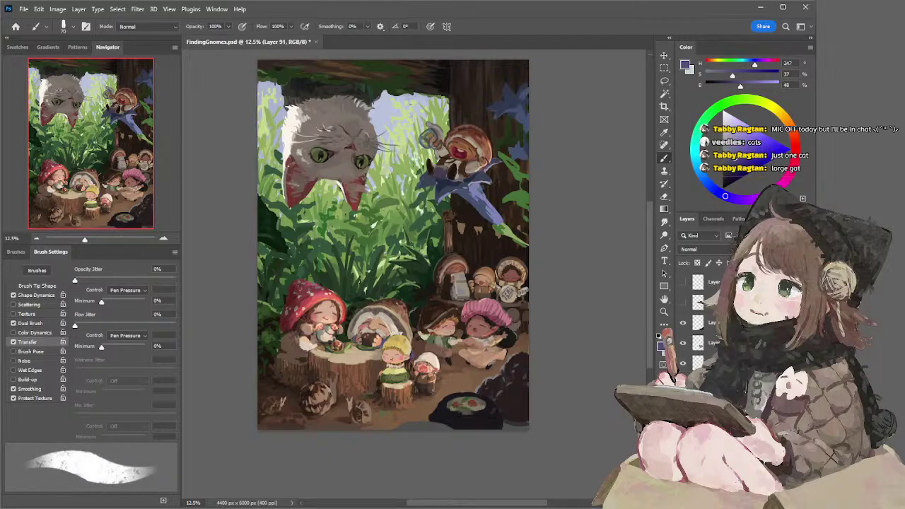
pyautogui.keyDown('alt'); pyautogui.click(417, 361); pyautogui.keyUp('alt')
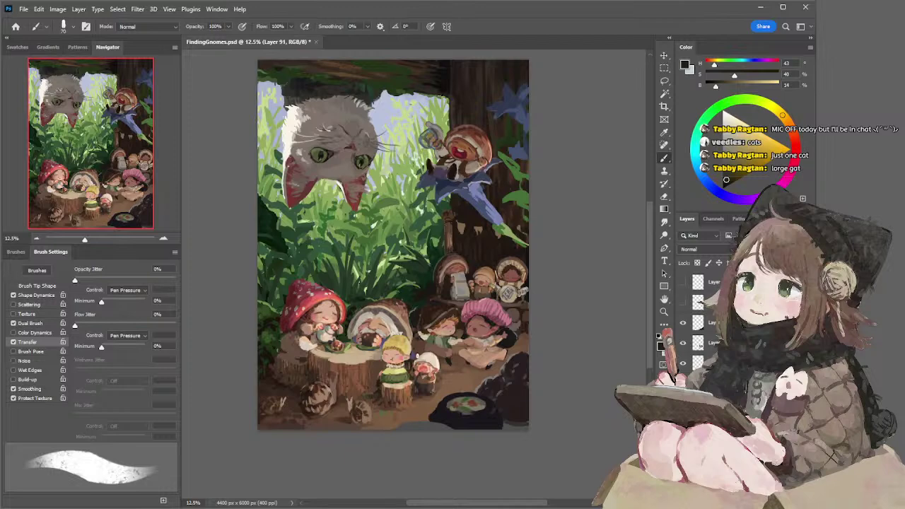
pyautogui.keyDown('alt'); pyautogui.click(370, 368); pyautogui.keyUp('alt')
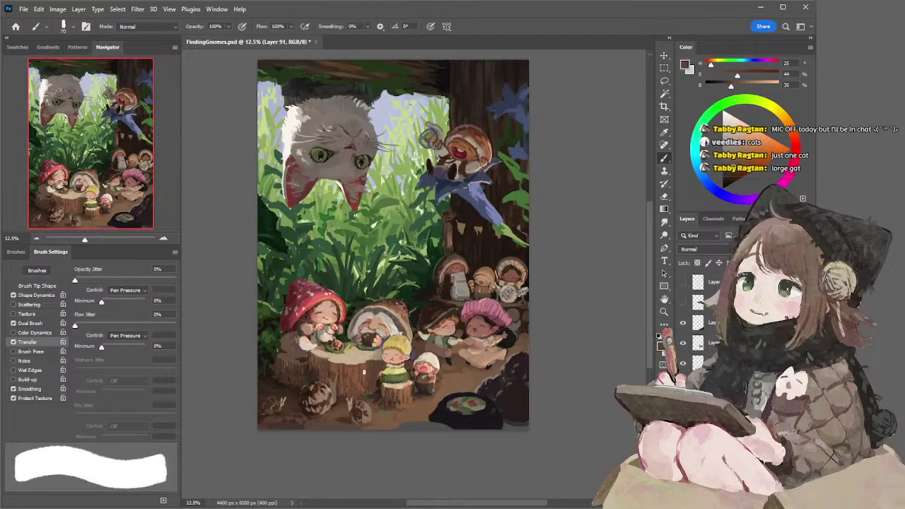
# Shade the small stump beside the red-capped gnome with dark brown H 22, S 49, B 15 at brush size 100
pyautogui.click(34, 239)
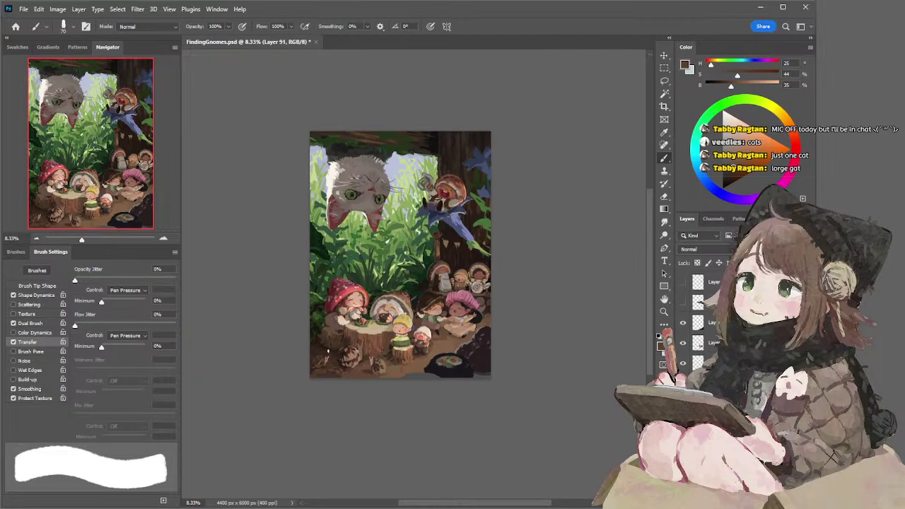
pyautogui.keyDown('alt'); pyautogui.click(324, 346); pyautogui.keyUp('alt')
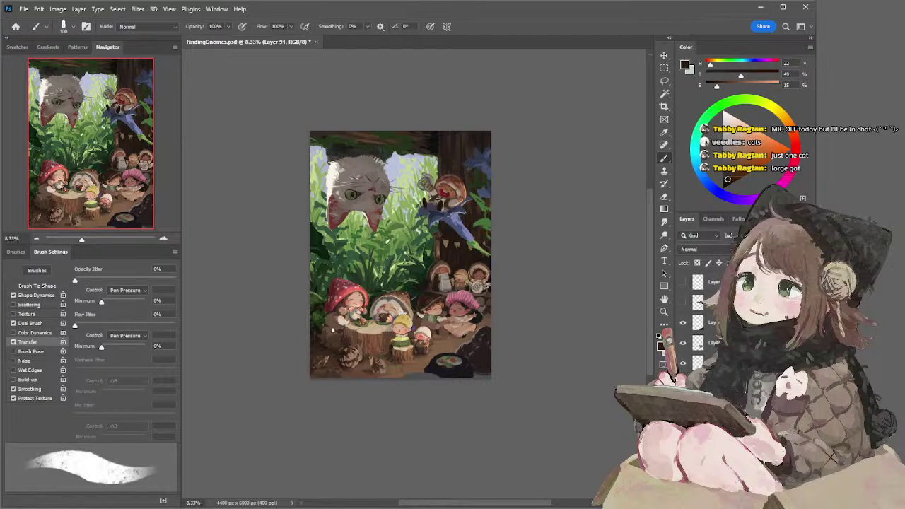
pyautogui.keyDown('alt'); pyautogui.click(340, 331); pyautogui.keyUp('alt')
pyautogui.press(']')
pyautogui.press(']')
# Define the small stump's top with tans H 36, S 35, B 71 at size 150 and H 36, S 22, B 47, and lasso the stump
pyautogui.keyDown('alt'); pyautogui.click(324, 335); pyautogui.keyUp('alt')
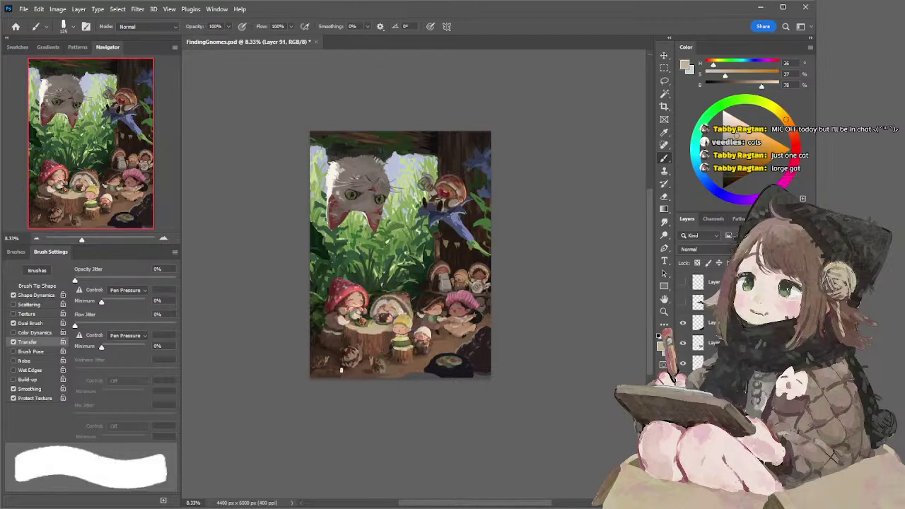
pyautogui.click(375, 325)
pyautogui.keyDown('alt'); pyautogui.click(375, 325); pyautogui.keyUp('alt')
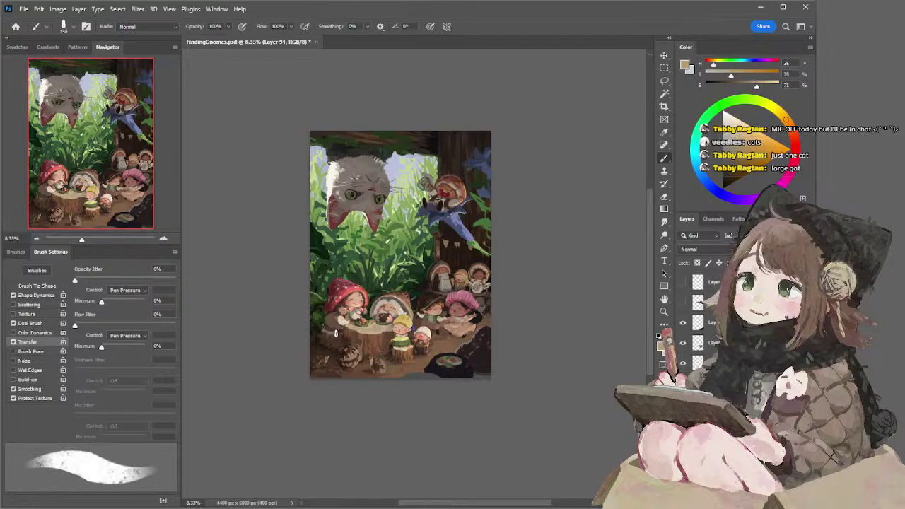
pyautogui.keyDown('alt'); pyautogui.click(374, 297); pyautogui.keyUp('alt')
pyautogui.press('l')
pyautogui.moveTo(322, 342)
pyautogui.mouseDown()
pyautogui.moveTo(316, 347)
pyautogui.moveTo(336, 345)
pyautogui.mouseUp()
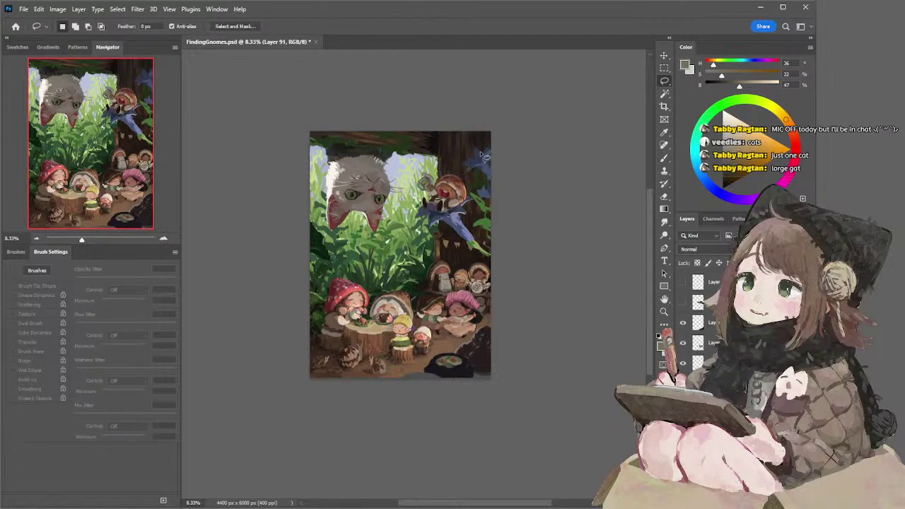
# Paint the table stump's edge near the yellow-capped gnome with sampled reddish brown H 21, S 53, B 53 at brush size 90
pyautogui.click(161, 239)
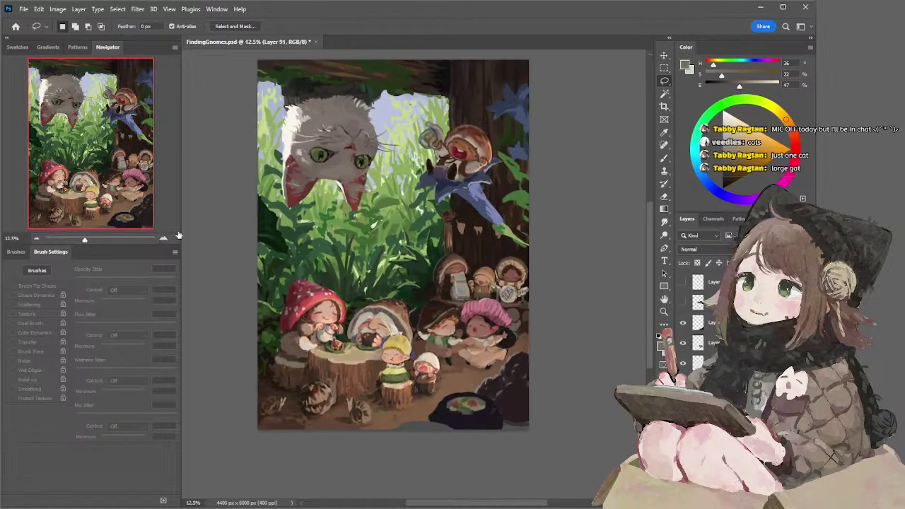
pyautogui.press('b')
pyautogui.keyDown('alt'); pyautogui.click(367, 367); pyautogui.keyUp('alt')
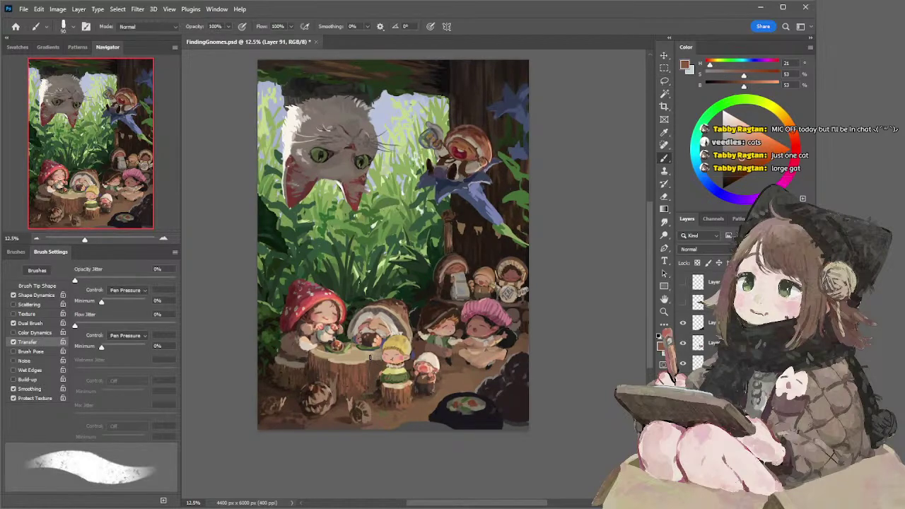
# Make Layer 30 active and erase along the edge of the dark cooking pot in the foreground
pyautogui.keyDown('alt'); pyautogui.click(369, 356); pyautogui.keyUp('alt')
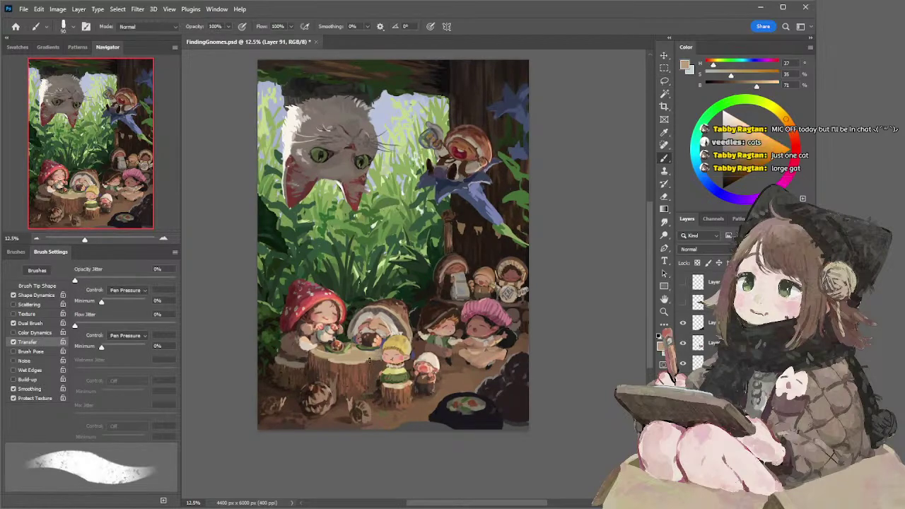
pyautogui.keyDown('ctrl'); pyautogui.click(522, 399); pyautogui.keyUp('ctrl')
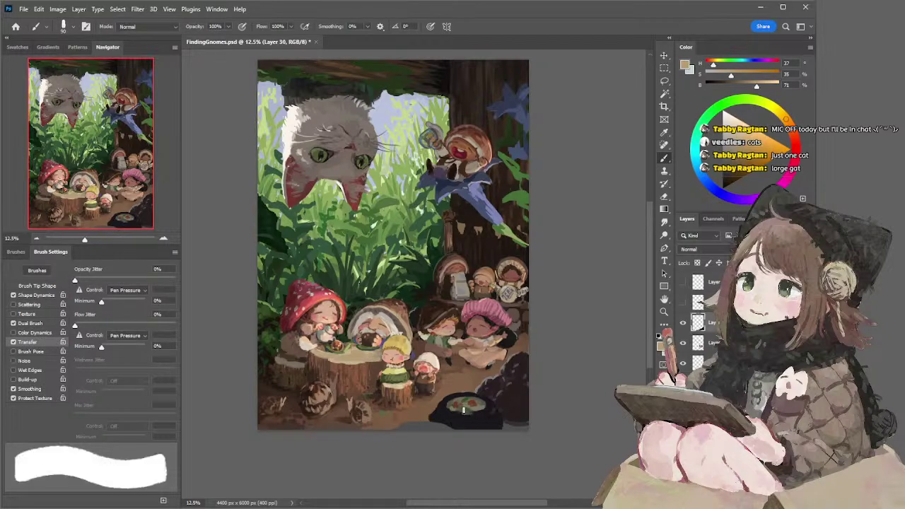
pyautogui.press('e')
pyautogui.press('b')
pyautogui.keyDown('alt'); pyautogui.click(453, 410); pyautogui.keyUp('alt')
pyautogui.press('e')
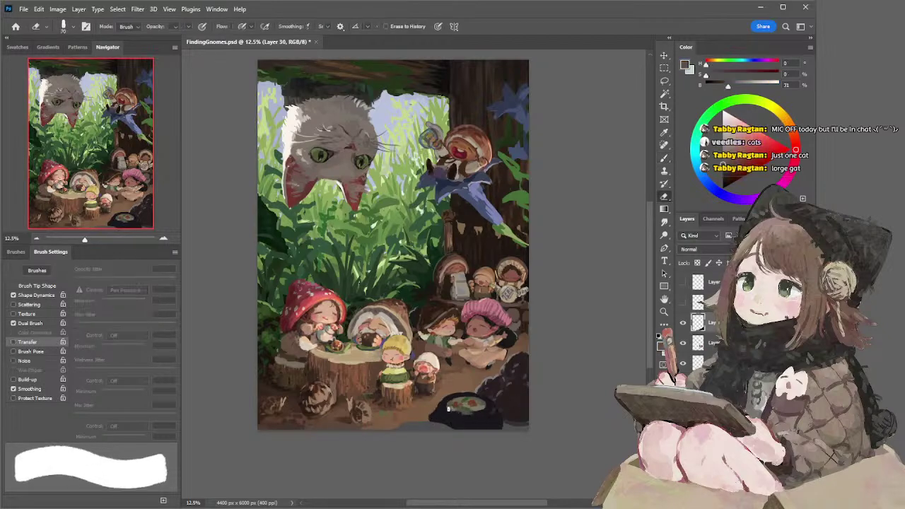
pyautogui.moveTo(441, 410)
pyautogui.mouseDown()
pyautogui.moveTo(425, 418)
pyautogui.moveTo(483, 418)
pyautogui.mouseUp()
# Duplicate Layer 30 as a backup, hide the duplicate and make the original layer active
pyautogui.press('l')
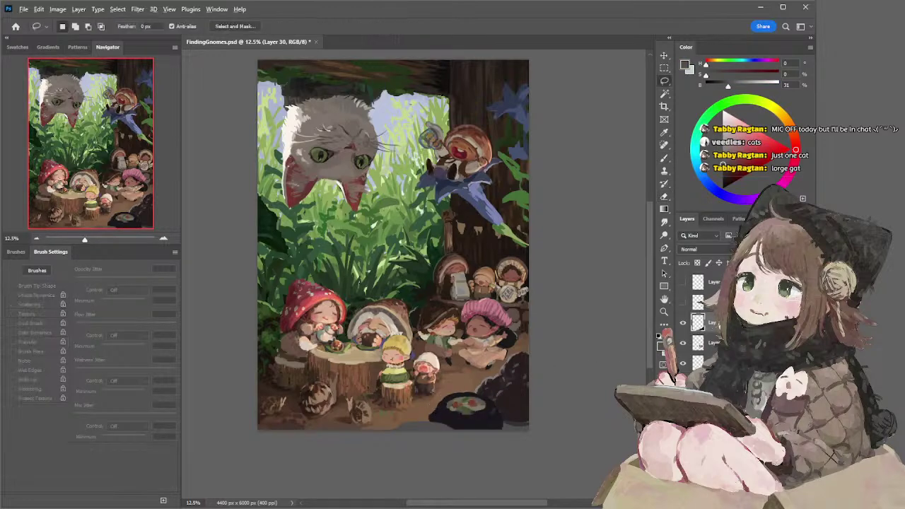
pyautogui.hotkey('ctrl', 'j')
pyautogui.click(682, 343)
pyautogui.click(700, 323)
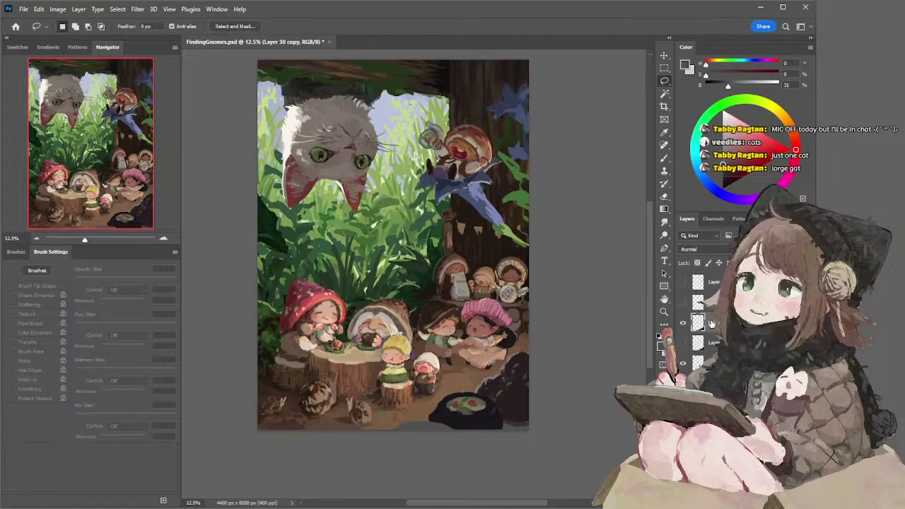
# Paint a rounded dark grey shape along the canvas's lower edge, overlapping the front of the cooking pot
pyautogui.press('b')
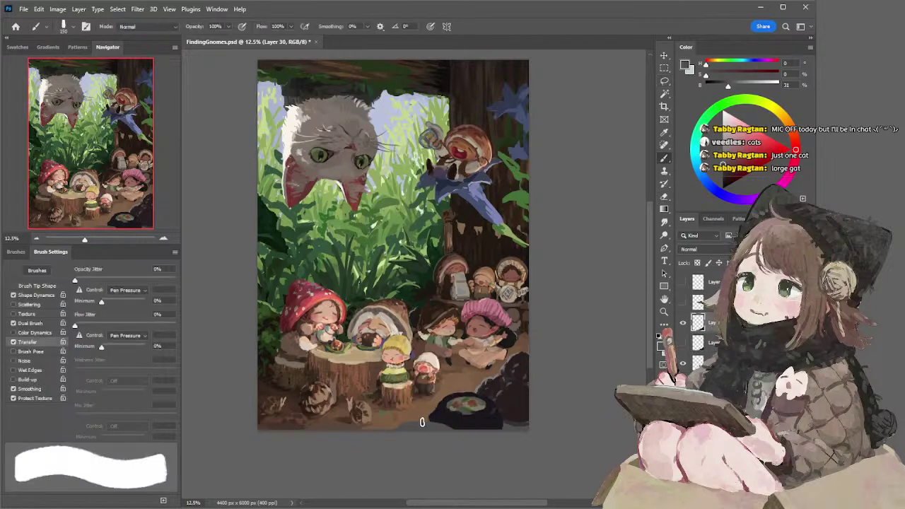
pyautogui.moveTo(452, 425); pyautogui.dragTo(404, 425)
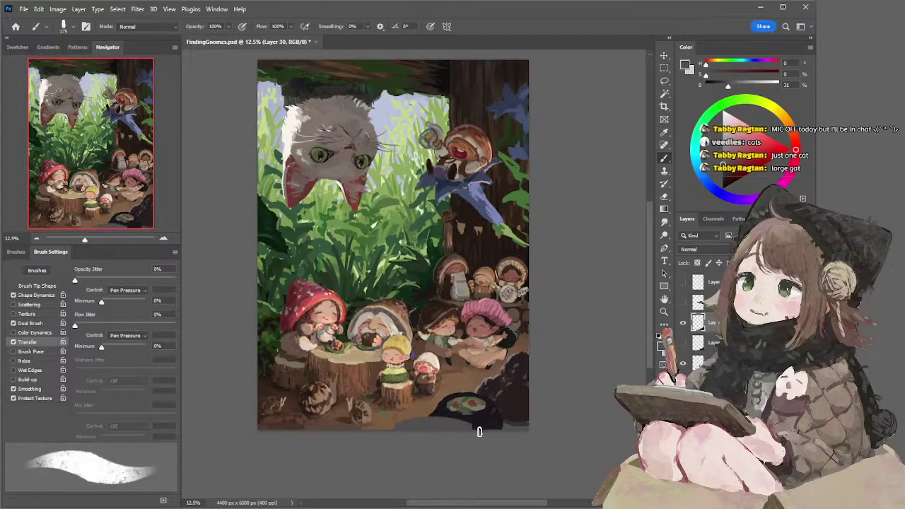
pyautogui.hotkey('ctrl', 'z')
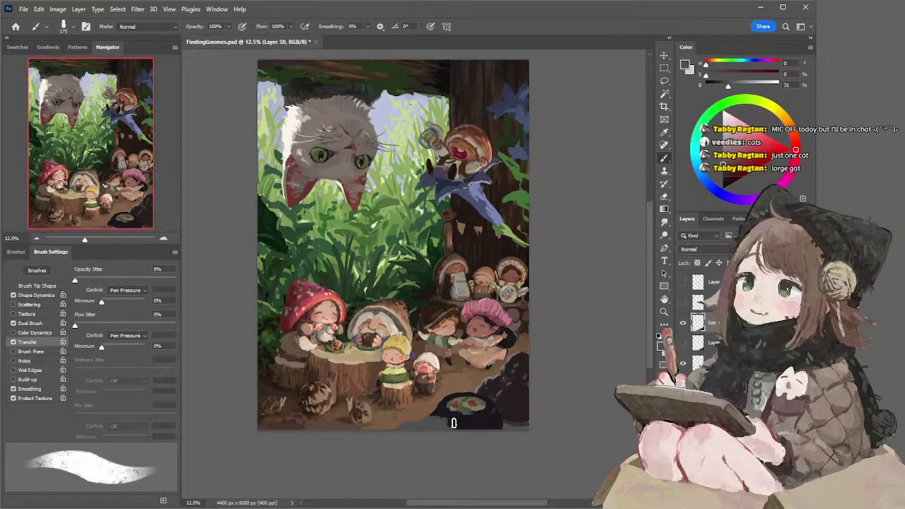
pyautogui.moveTo(406, 423)
pyautogui.mouseDown()
pyautogui.moveTo(450, 416)
pyautogui.moveTo(440, 422)
pyautogui.moveTo(491, 440)
pyautogui.mouseUp()
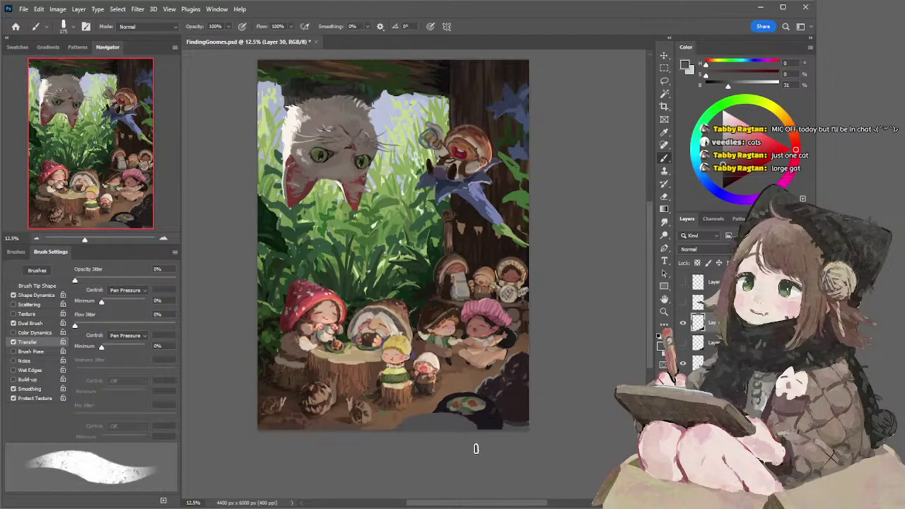
# Lasso the cooking pot together with the grey shape, move them slightly right and up, and deselect
pyautogui.press('l')
pyautogui.moveTo(465, 390)
pyautogui.mouseDown()
pyautogui.moveTo(506, 419)
pyautogui.moveTo(501, 438)
pyautogui.moveTo(417, 447)
pyautogui.moveTo(379, 426)
pyautogui.moveTo(449, 396)
pyautogui.moveTo(463, 390)
pyautogui.mouseUp()
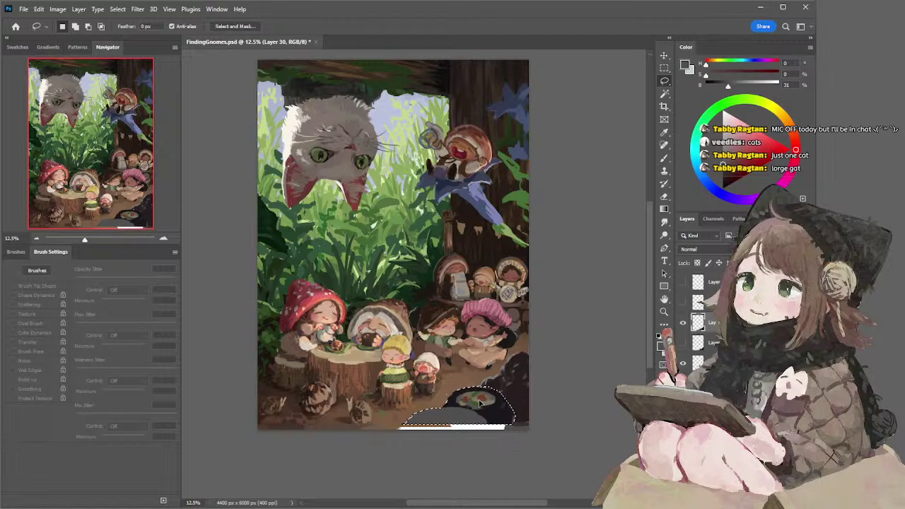
pyautogui.moveTo(480, 401); pyautogui.dragTo(474, 399)
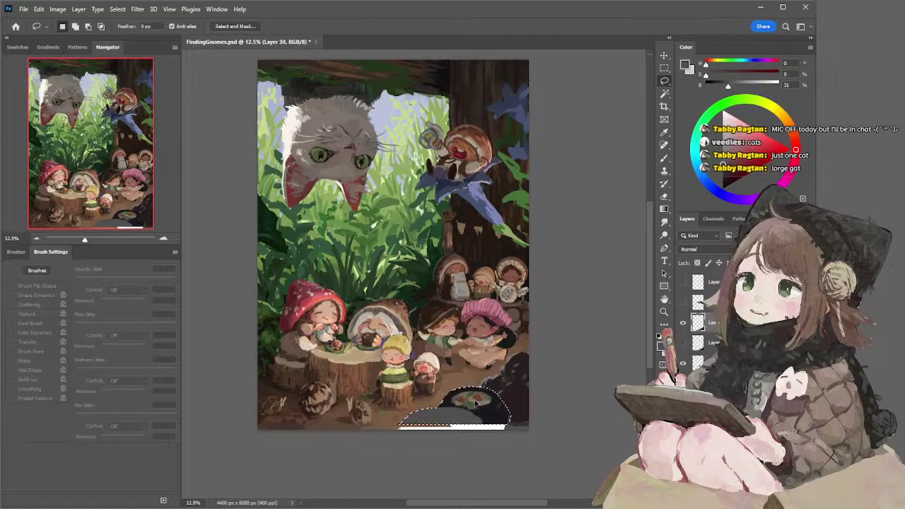
pyautogui.press('b')
pyautogui.hotkey('ctrl', 'd')
# Paint over the empty strip beneath the moved artwork with the grey of the mound and the pot's near-black
pyautogui.moveTo(411, 425); pyautogui.dragTo(480, 427)
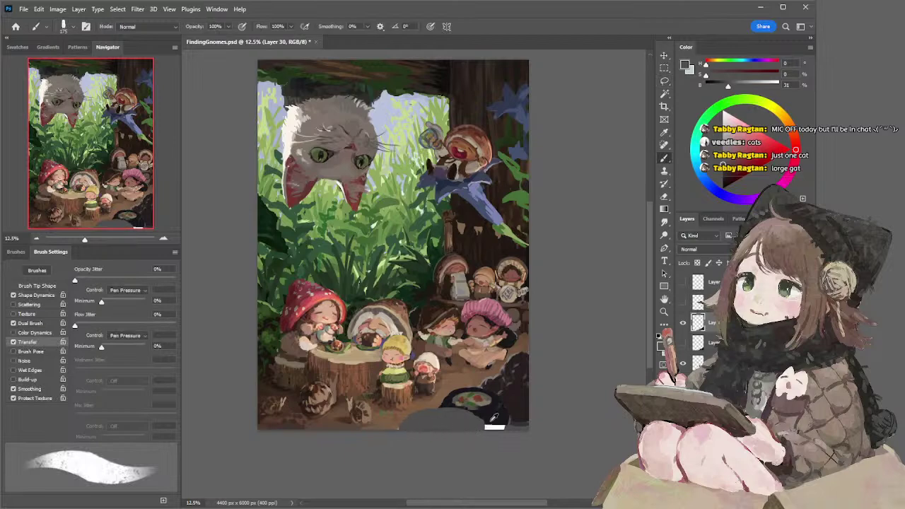
pyautogui.keyDown('alt'); pyautogui.click(490, 425); pyautogui.keyUp('alt')
pyautogui.moveTo(487, 427); pyautogui.dragTo(506, 419)
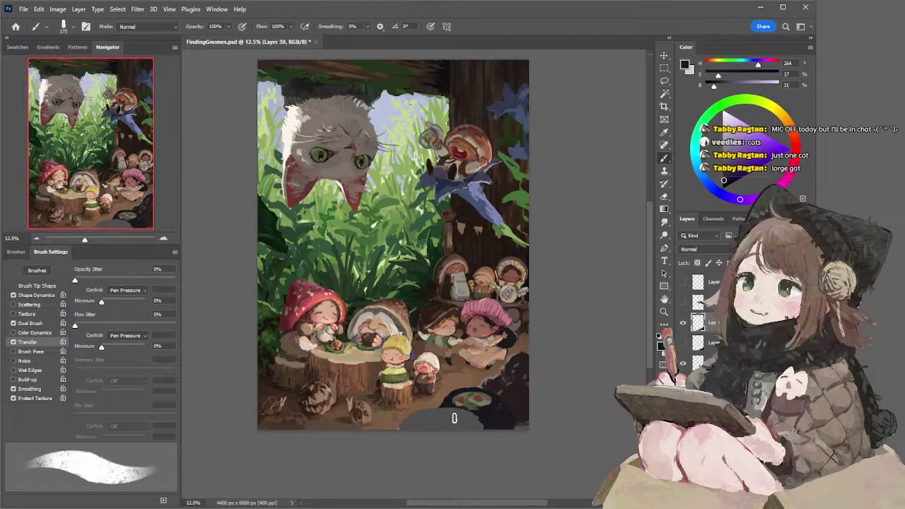
# Refine the contour between the grey shape and the cooking pot, using the eraser and colours sampled from both
pyautogui.keyDown('alt'); pyautogui.click(407, 421); pyautogui.keyUp('alt')
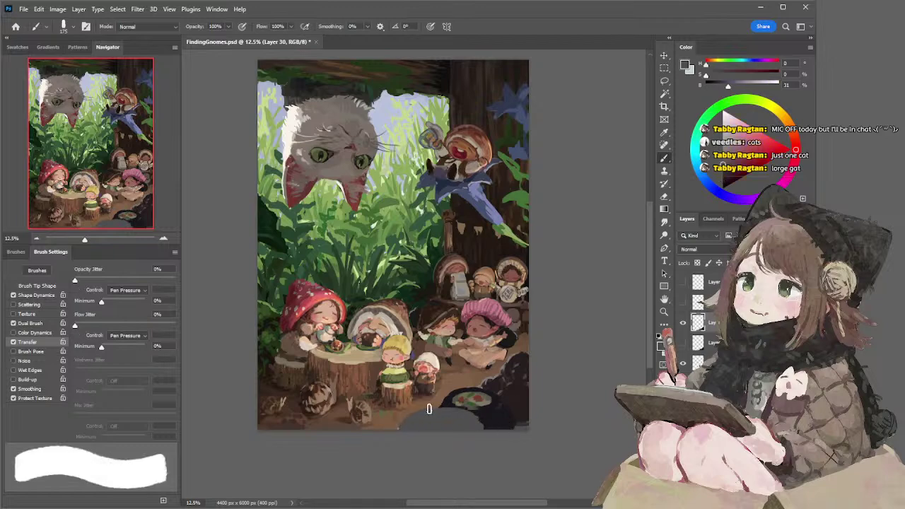
pyautogui.press('e')
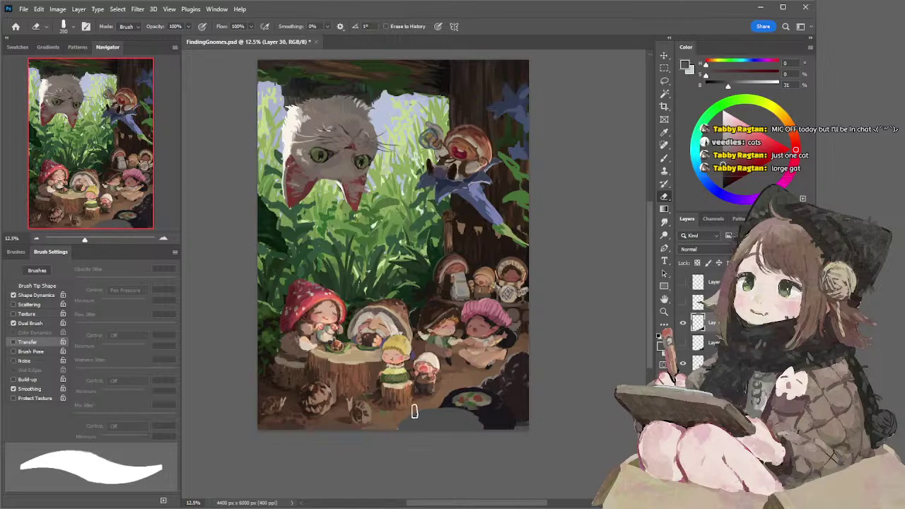
pyautogui.press('b')
pyautogui.keyDown('alt'); pyautogui.click(479, 414); pyautogui.keyUp('alt')
pyautogui.press('e')
pyautogui.moveTo(454, 410); pyautogui.dragTo(483, 420)
pyautogui.press('b')
pyautogui.press('[')
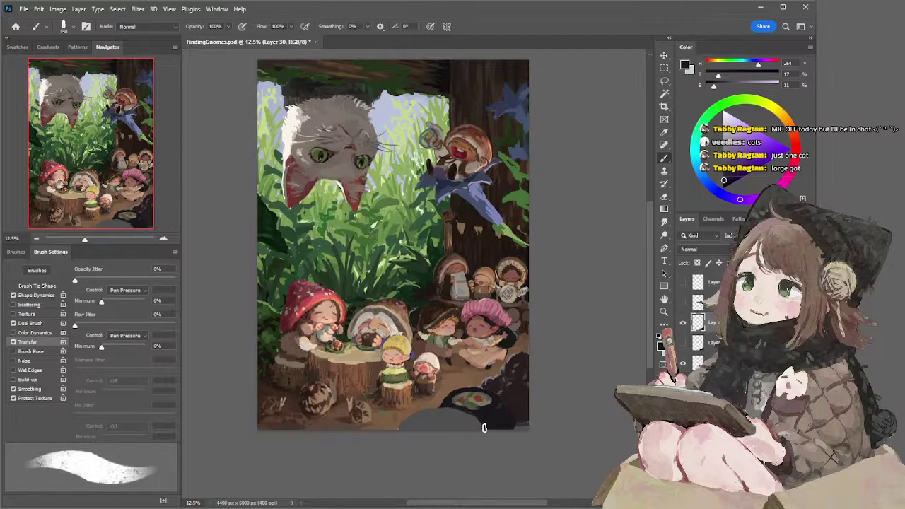
# Sample dark red from the mushroom cap and dab red blocks around the grey shape's rim with a 250 px brush
pyautogui.keyDown('alt'); pyautogui.click(301, 298); pyautogui.keyUp('alt')
pyautogui.press(']')
pyautogui.press(']')
pyautogui.press(']')
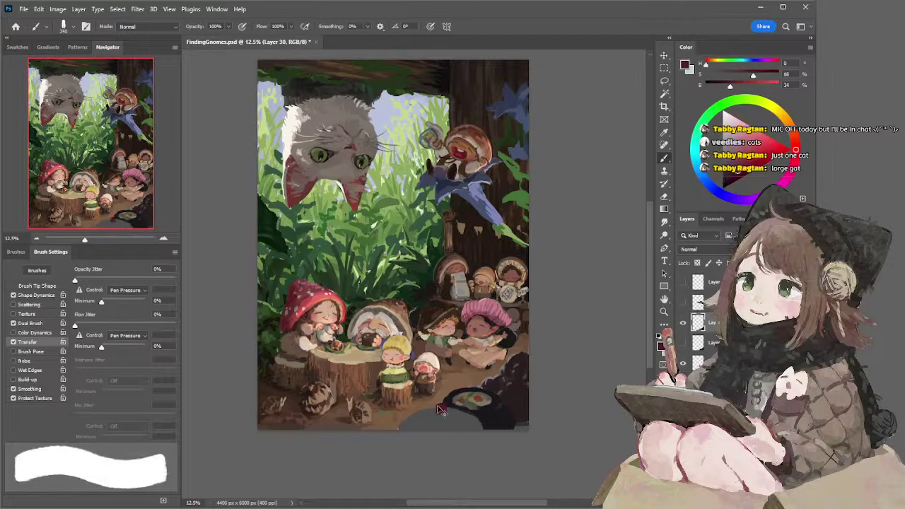
pyautogui.moveTo(442, 405); pyautogui.dragTo(432, 414)
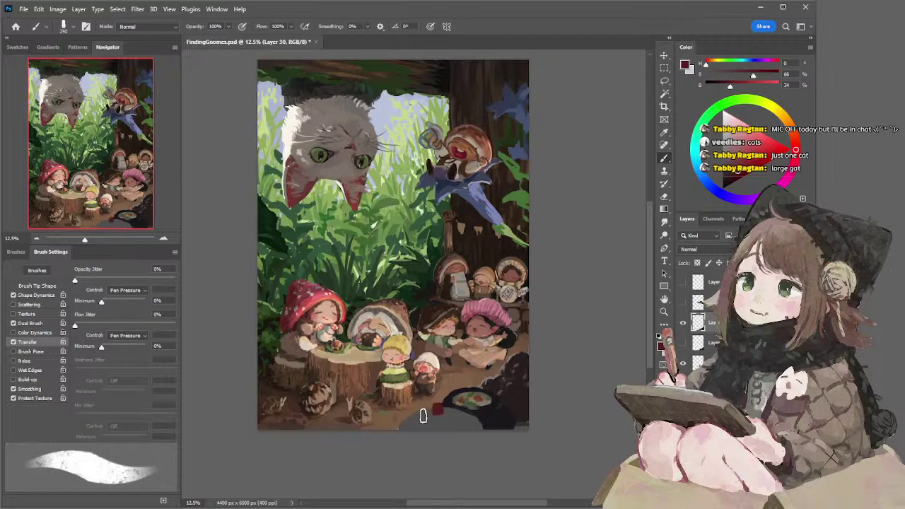
pyautogui.click(416, 415)
pyautogui.click(462, 413)
pyautogui.click(479, 425)
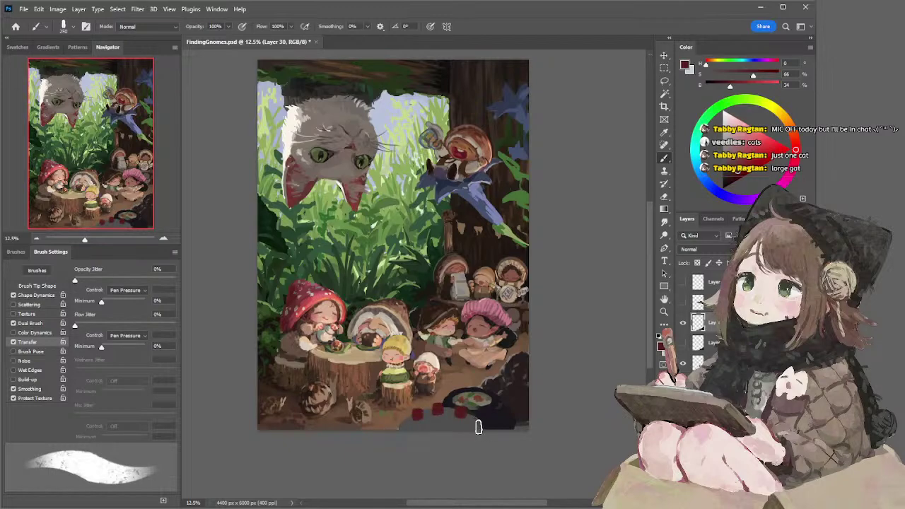
pyautogui.click(410, 426)
pyautogui.click(428, 428)
# Shift the dark red to hue 351 and touch up the red blocks on the grey shape's rim
pyautogui.click(793, 158)
pyautogui.press('[')
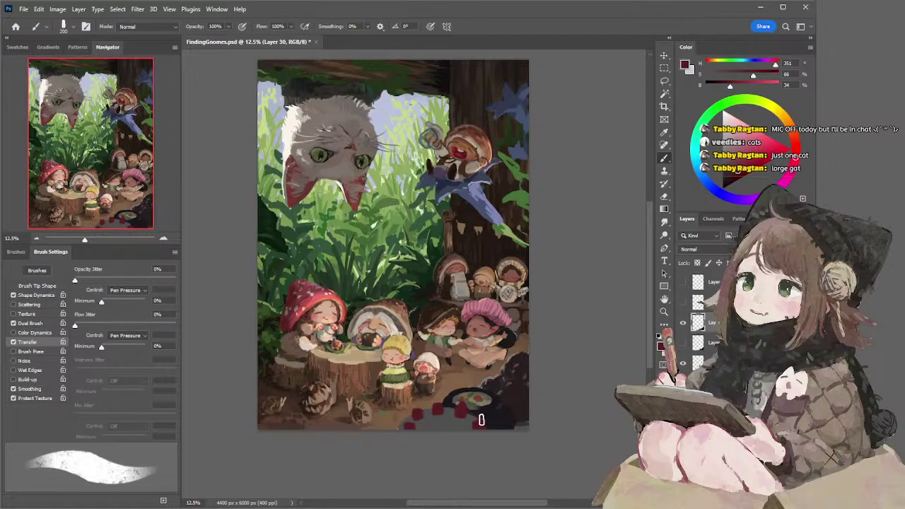
pyautogui.press('e')
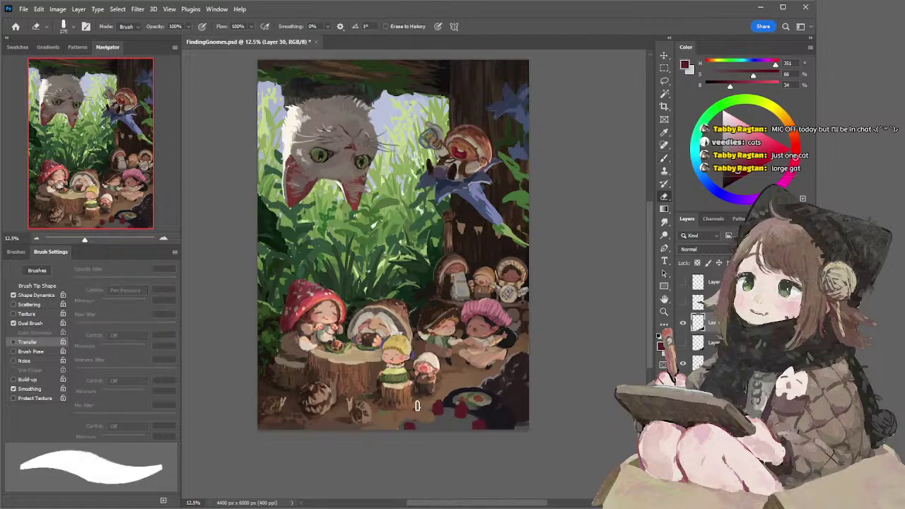
pyautogui.press('[')
pyautogui.click(36, 238)
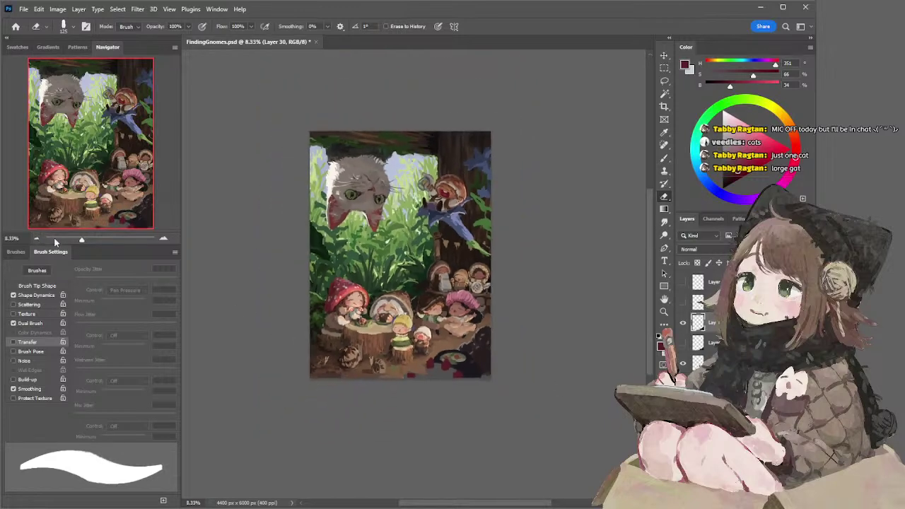
pyautogui.click(164, 238)
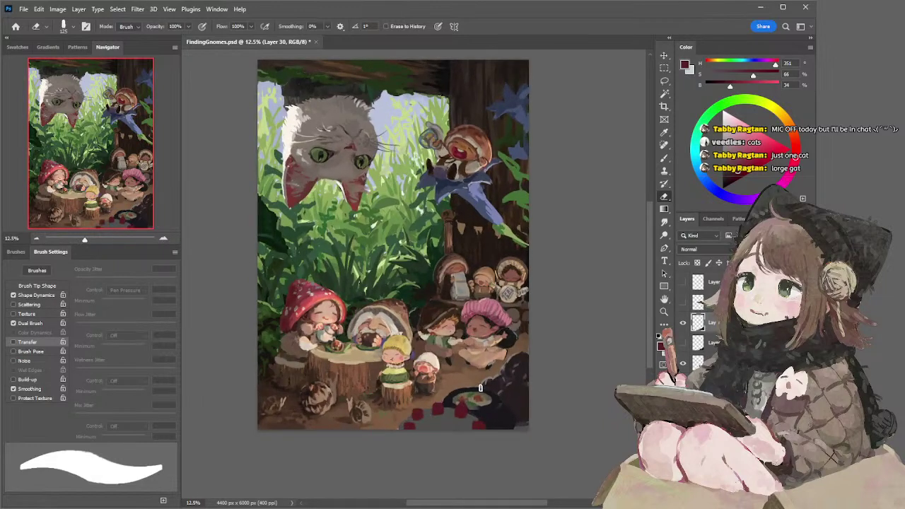
# Lasso the grey shape with its red blocks and move it up onto the grass, and shift the pot down and left
pyautogui.press('l')
pyautogui.moveTo(442, 403)
pyautogui.mouseDown()
pyautogui.moveTo(465, 403)
pyautogui.moveTo(491, 439)
pyautogui.moveTo(395, 445)
pyautogui.moveTo(401, 423)
pyautogui.moveTo(424, 406)
pyautogui.moveTo(417, 321)
pyautogui.moveTo(388, 244)
pyautogui.mouseUp()
pyautogui.moveTo(483, 391)
pyautogui.mouseDown()
pyautogui.moveTo(508, 395)
pyautogui.moveTo(520, 429)
pyautogui.moveTo(434, 427)
pyautogui.moveTo(453, 389)
pyautogui.moveTo(481, 404)
pyautogui.moveTo(447, 422)
pyautogui.mouseUp()
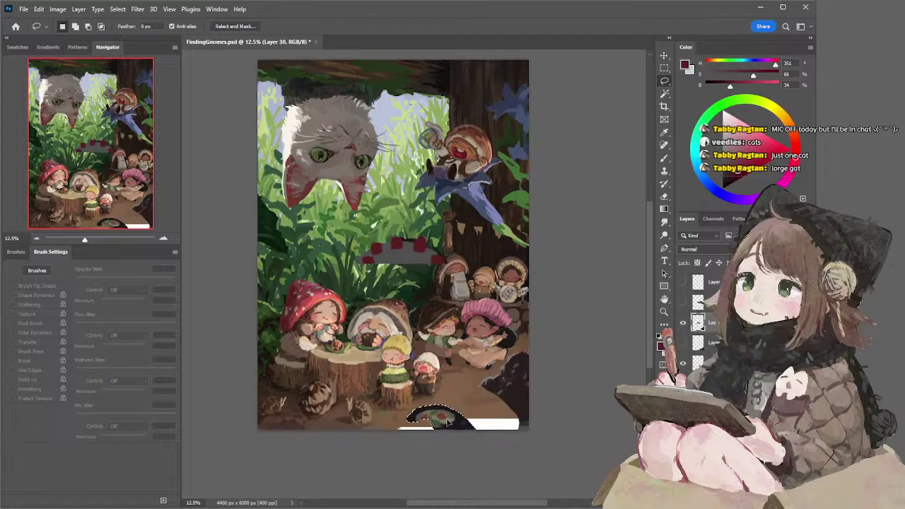
# Bring the grey shape back down, and lasso part of it with red blocks to place between the pot and dark mound
pyautogui.moveTo(407, 263)
pyautogui.mouseDown()
pyautogui.moveTo(456, 236)
pyautogui.moveTo(473, 375)
pyautogui.moveTo(436, 363)
pyautogui.moveTo(452, 389)
pyautogui.moveTo(484, 400)
pyautogui.moveTo(445, 360)
pyautogui.mouseUp()
pyautogui.hotkey('ctrl', 'd')
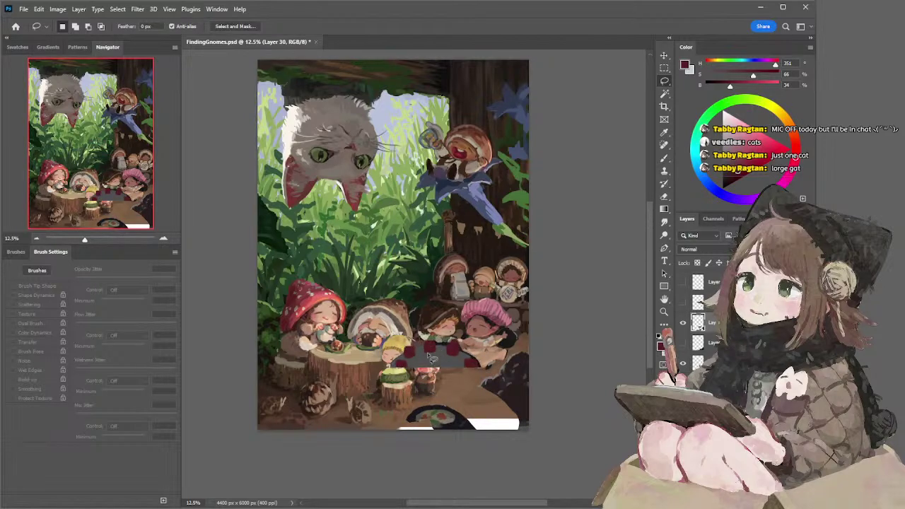
pyautogui.moveTo(412, 323)
pyautogui.mouseDown()
pyautogui.moveTo(459, 378)
pyautogui.moveTo(493, 338)
pyautogui.moveTo(487, 333)
pyautogui.mouseUp()
pyautogui.moveTo(443, 358)
pyautogui.mouseDown()
pyautogui.moveTo(446, 215)
pyautogui.moveTo(498, 216)
pyautogui.moveTo(445, 212)
pyautogui.moveTo(486, 398)
pyautogui.moveTo(495, 404)
pyautogui.mouseUp()
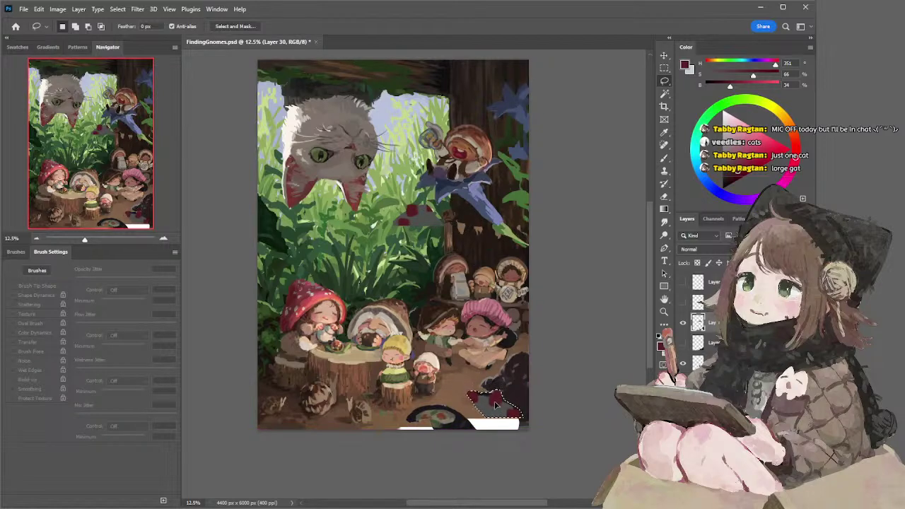
pyautogui.hotkey('ctrl', 'd')
# Lasso the leftover piece of the grey shape on the grass, delete it and deselect
pyautogui.moveTo(422, 185); pyautogui.dragTo(369, 206)
pyautogui.press('Delete')
pyautogui.hotkey('ctrl', 'd')
# Extend the grey shape down to the canvas edge beside the pot, filling the white gap, and tidy its border
pyautogui.press('b')
pyautogui.keyDown('alt'); pyautogui.click(488, 410); pyautogui.keyUp('alt')
pyautogui.press('l')
pyautogui.press('b')
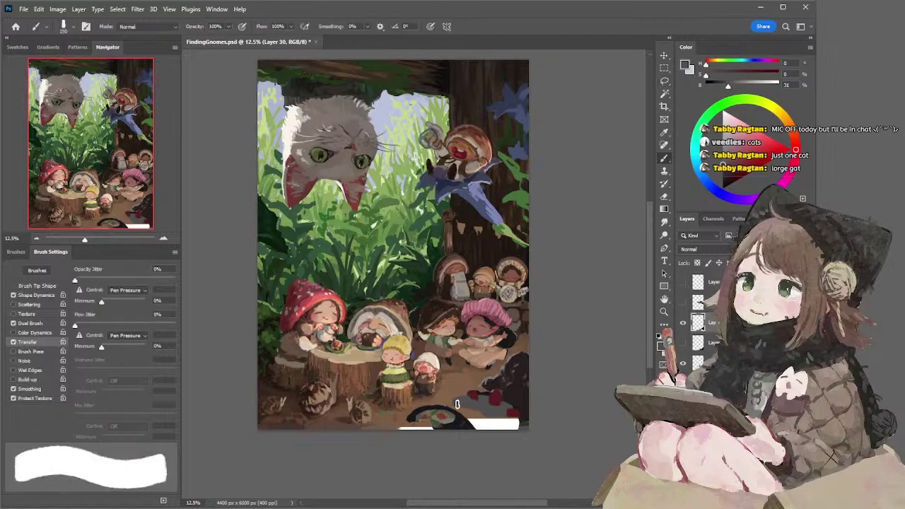
pyautogui.moveTo(453, 406)
pyautogui.mouseDown()
pyautogui.moveTo(477, 420)
pyautogui.moveTo(514, 422)
pyautogui.moveTo(501, 420)
pyautogui.moveTo(507, 426)
pyautogui.mouseUp()
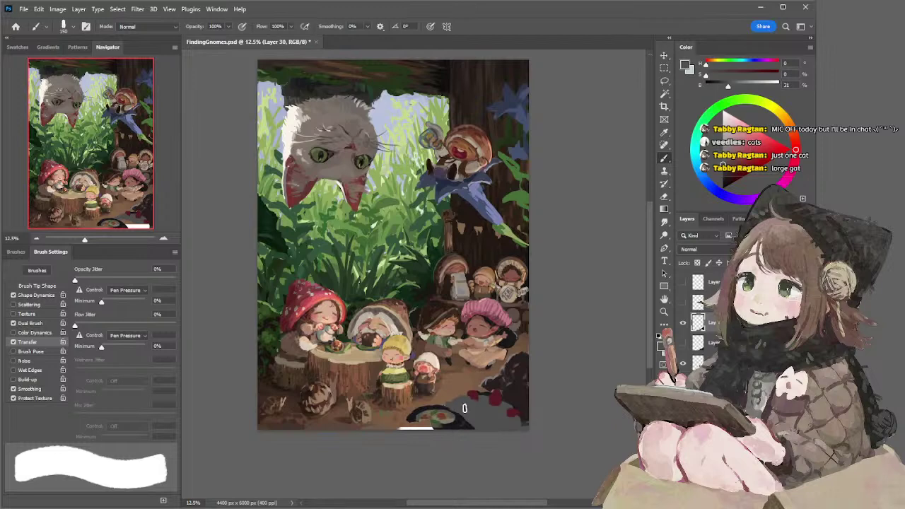
pyautogui.press('e')
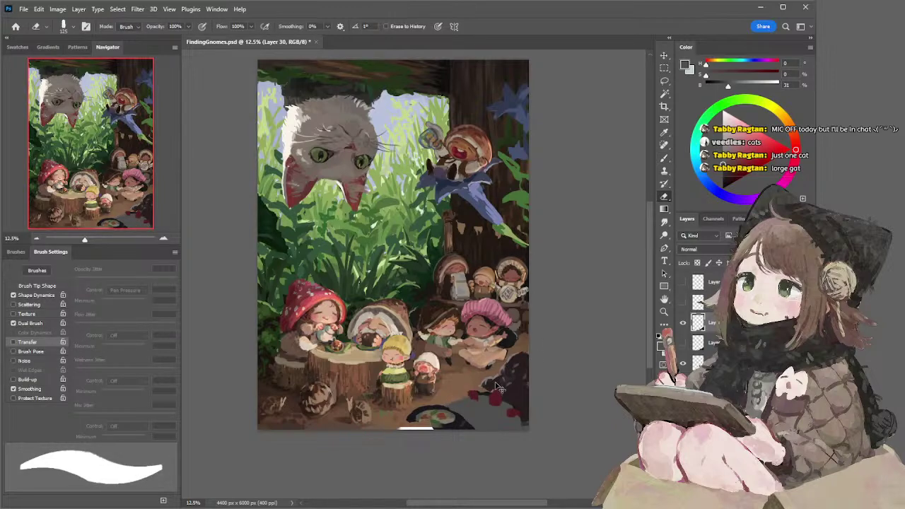
pyautogui.keyDown('alt'); pyautogui.click(492, 385); pyautogui.keyUp('alt')
pyautogui.press('b')
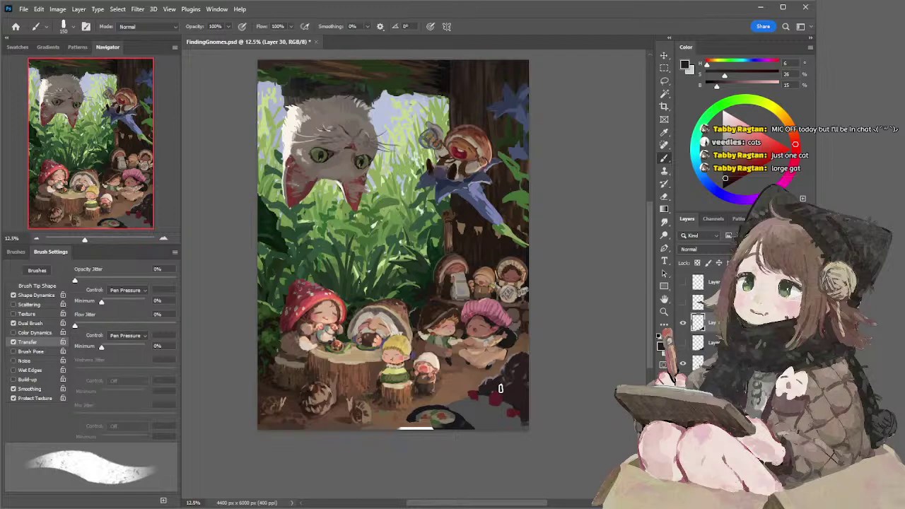
# Paint the pot's missing lower part in its own near-black and erase the excess along its outer left side
pyautogui.keyDown('alt'); pyautogui.click(458, 408); pyautogui.keyUp('alt')
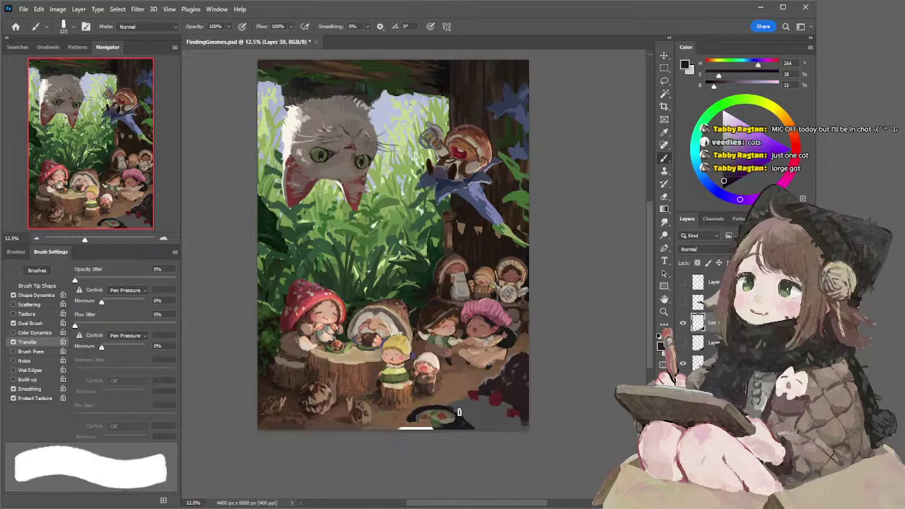
pyautogui.moveTo(413, 419)
pyautogui.mouseDown()
pyautogui.moveTo(427, 429)
pyautogui.moveTo(402, 428)
pyautogui.mouseUp()
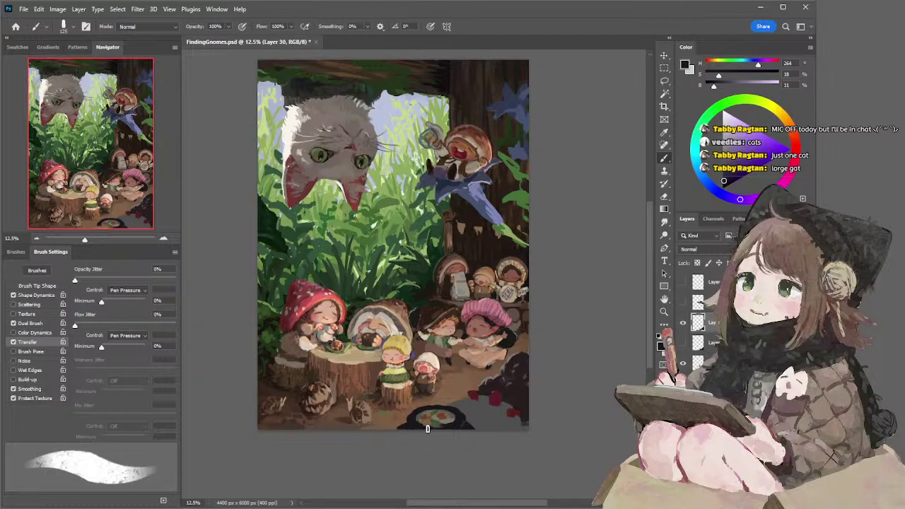
pyautogui.press('e')
pyautogui.moveTo(408, 418); pyautogui.dragTo(396, 426)
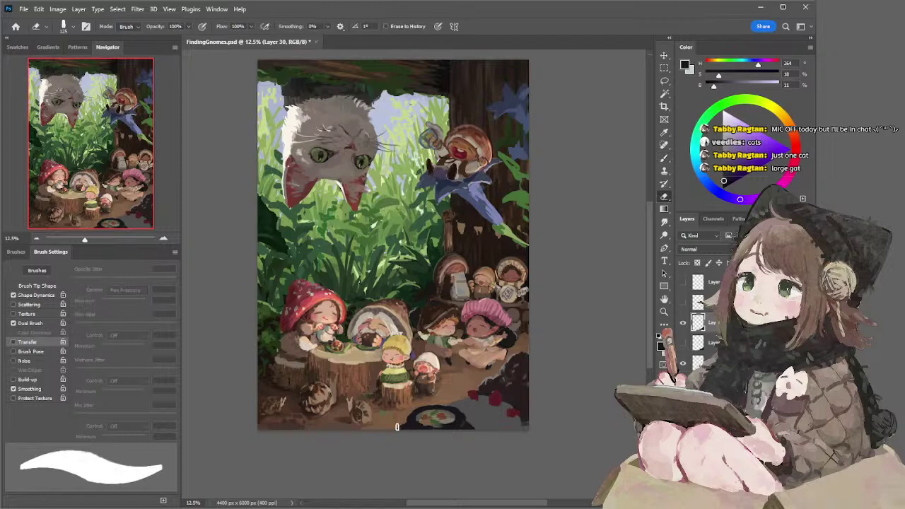
# Sample the dark red from the existing blocks and paint another red block on the grey shape's upper left edge
pyautogui.press('b')
pyautogui.keyDown('alt'); pyautogui.click(474, 385); pyautogui.keyUp('alt')
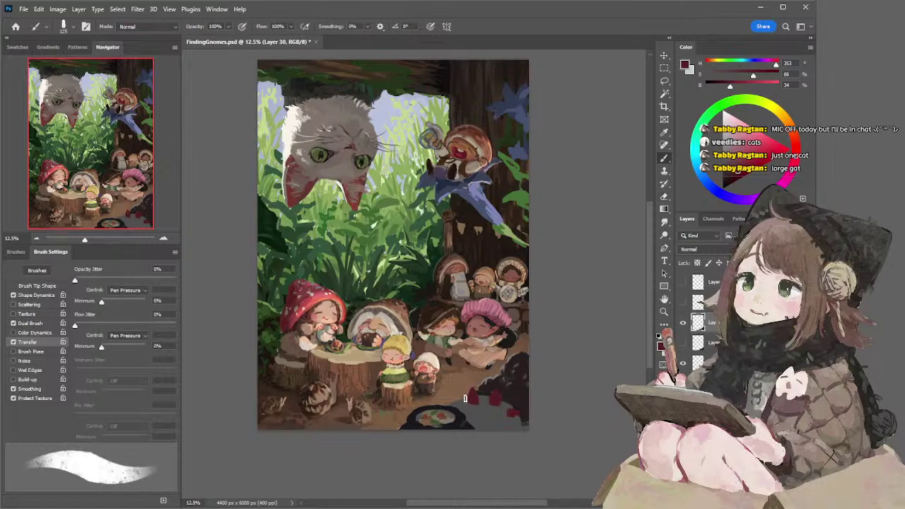
pyautogui.moveTo(458, 404); pyautogui.dragTo(456, 398)
pyautogui.press('e')
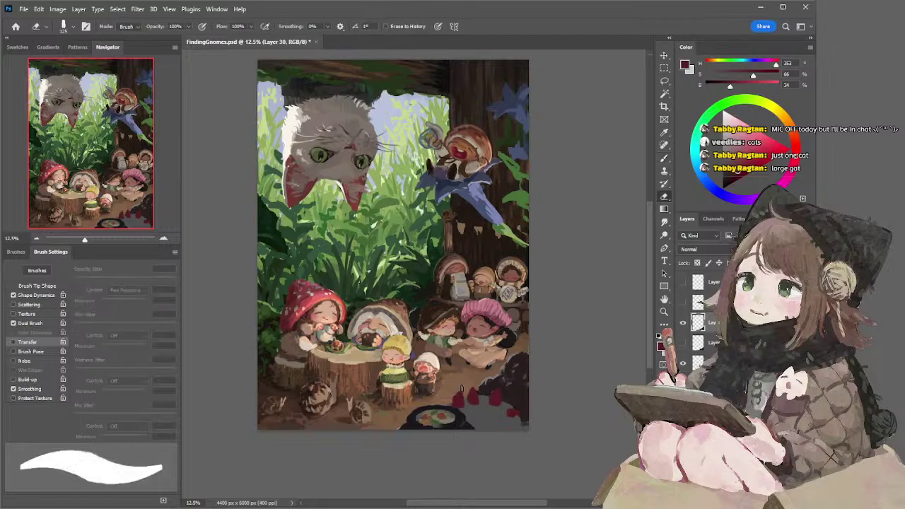
# Lasso and adjust the red block beside the dark mound, then touch up the surrounding mound and pot edges in sampled dark tones
pyautogui.press('b')
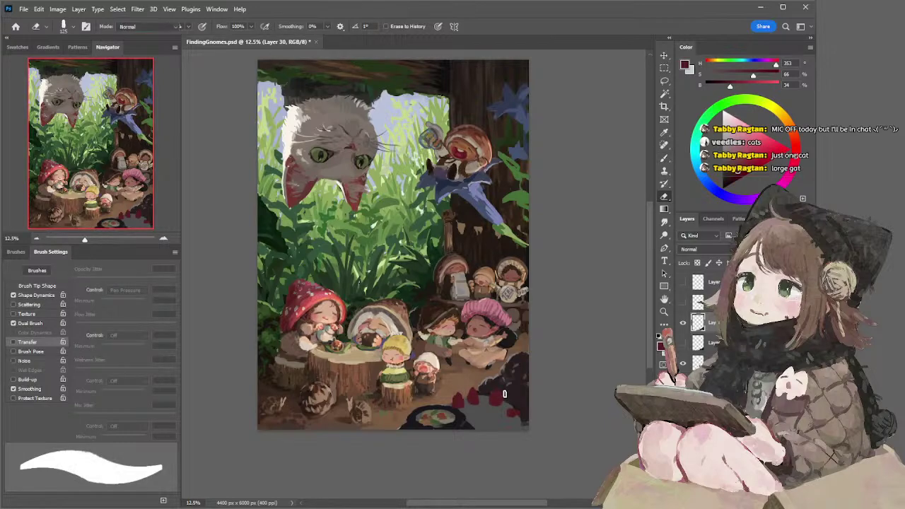
pyautogui.keyDown('alt'); pyautogui.click(498, 392); pyautogui.keyUp('alt')
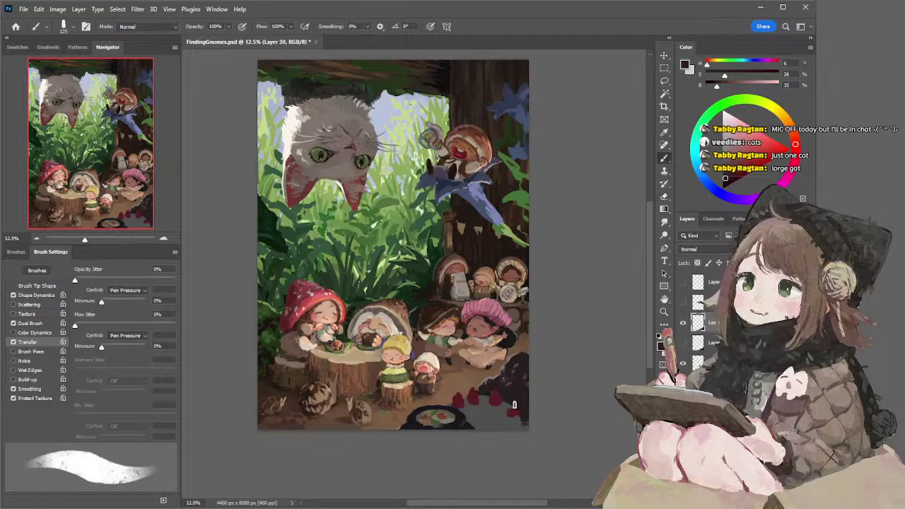
pyautogui.keyDown('alt'); pyautogui.click(498, 397); pyautogui.keyUp('alt')
pyautogui.press('l')
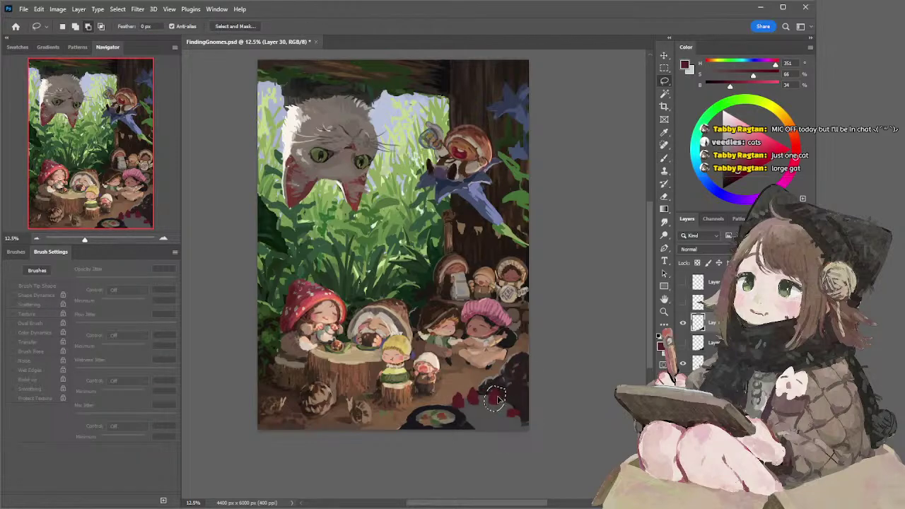
pyautogui.press('b')
pyautogui.keyDown('alt'); pyautogui.click(491, 389); pyautogui.keyUp('alt')
pyautogui.press('l')
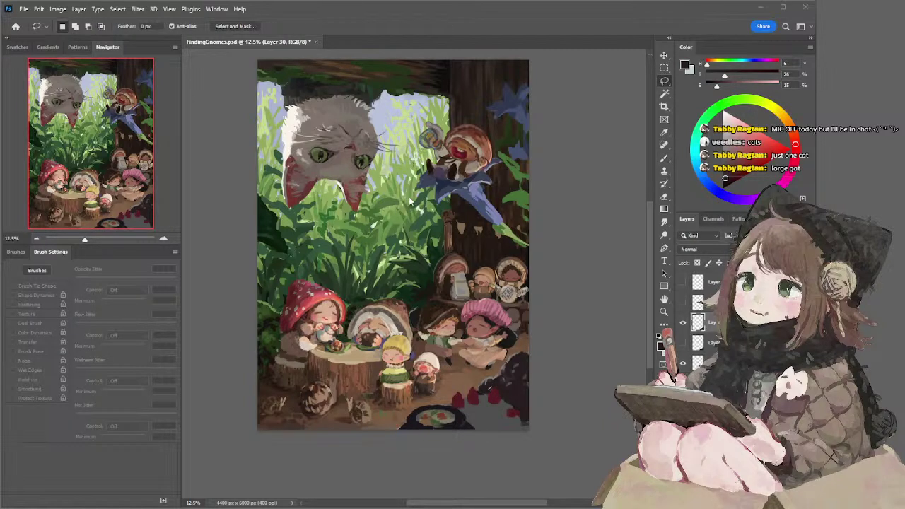
pyautogui.press('b')
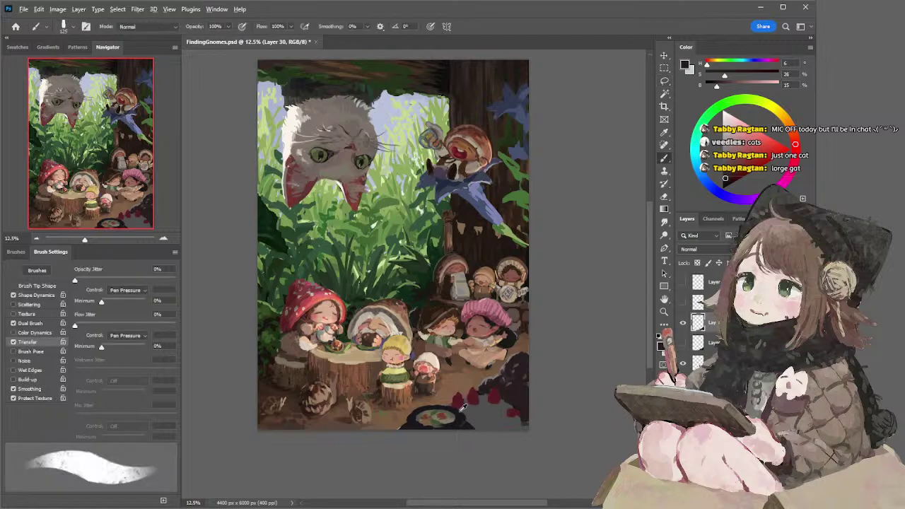
pyautogui.keyDown('alt'); pyautogui.click(448, 405); pyautogui.keyUp('alt')
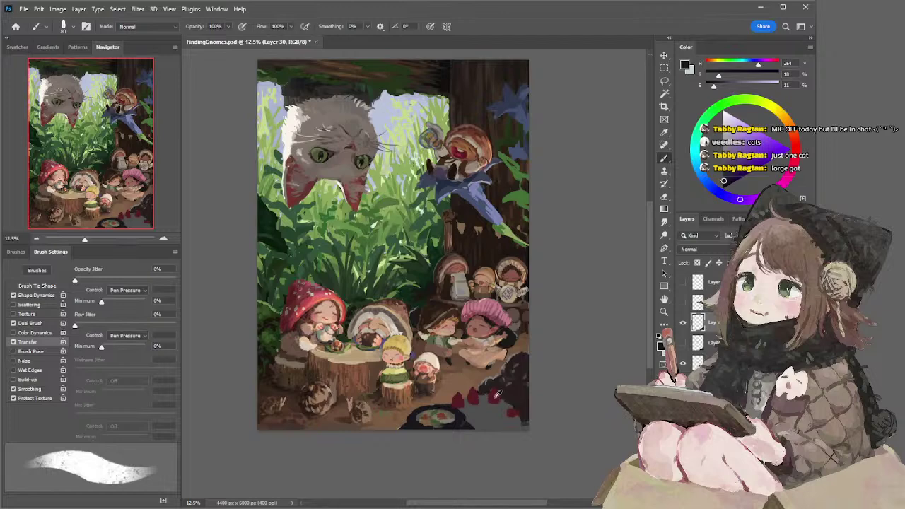
# Sample the blocks' dark red, paint a lower row of three red blocks on the grey shape, and trim them with its grey
pyautogui.keyDown('alt'); pyautogui.click(495, 397); pyautogui.keyUp('alt')
pyautogui.press(']')
pyautogui.press(']')
pyautogui.press(']')
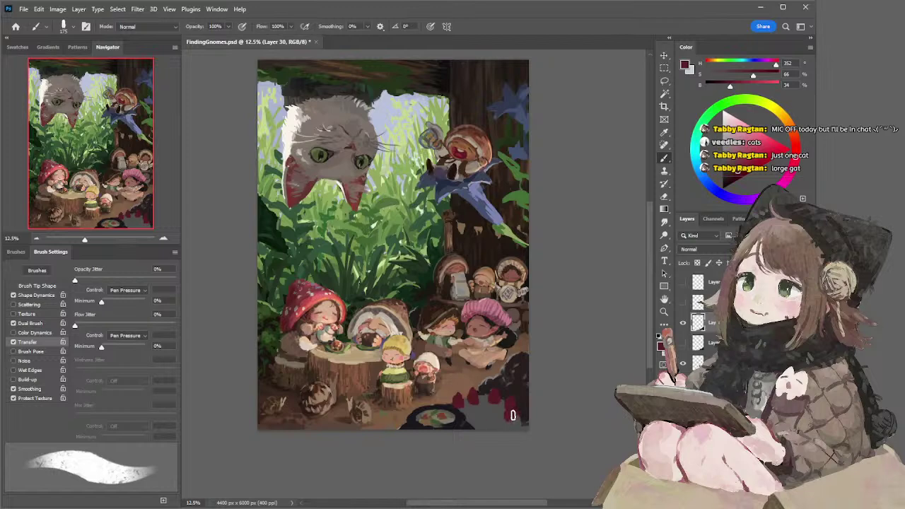
pyautogui.click(470, 415)
pyautogui.keyDown('alt'); pyautogui.click(504, 424); pyautogui.keyUp('alt')
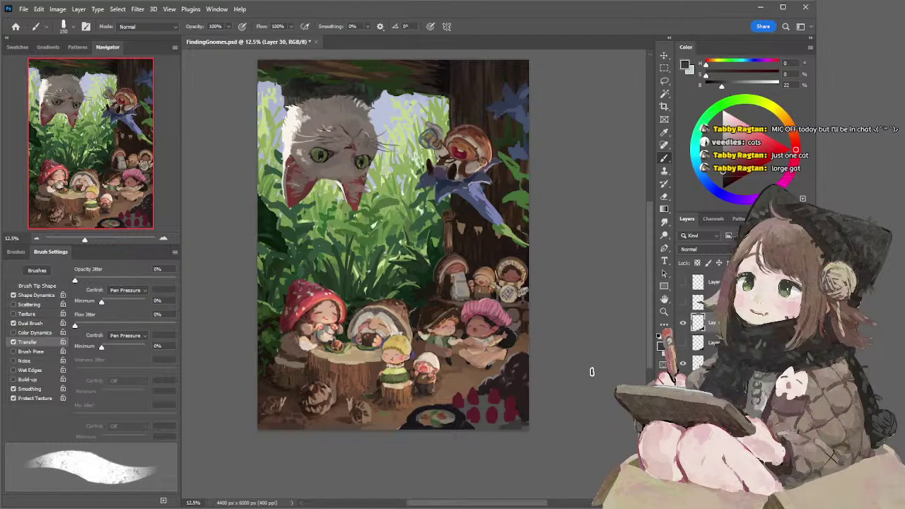
# Touch up the mound's edge in its dark tone and brush a lighter grey of 31% brightness around the lower red blocks
pyautogui.moveTo(566, 317); pyautogui.dragTo(568, 313)
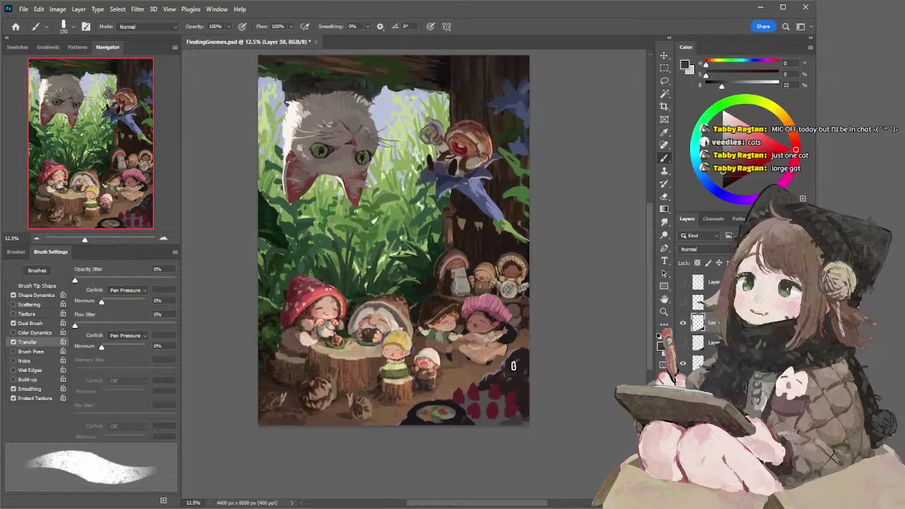
pyautogui.keyDown('alt'); pyautogui.click(497, 388); pyautogui.keyUp('alt')
pyautogui.keyDown('alt'); pyautogui.click(494, 381); pyautogui.keyUp('alt')
pyautogui.keyDown('alt'); pyautogui.click(488, 407); pyautogui.keyUp('alt')
pyautogui.keyDown('alt'); pyautogui.click(506, 420); pyautogui.keyUp('alt')
pyautogui.press(']')
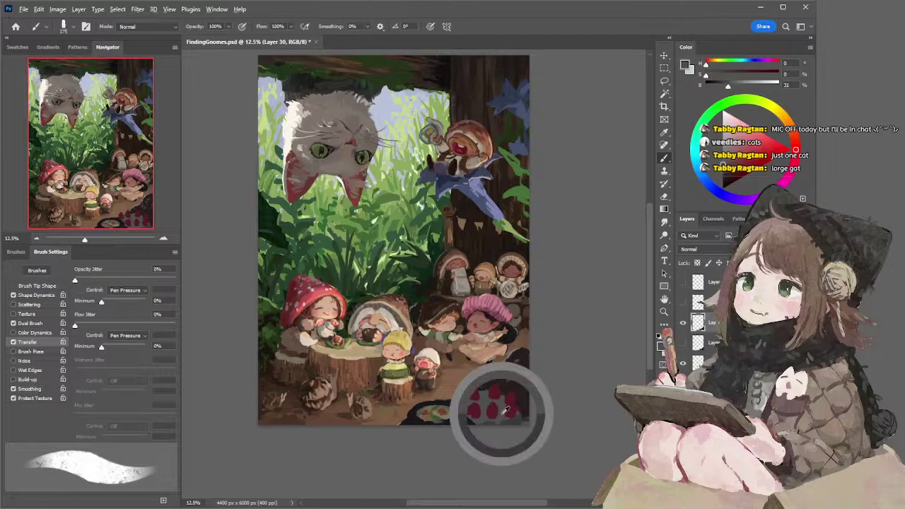
pyautogui.keyDown('alt'); pyautogui.click(503, 414); pyautogui.keyUp('alt')
pyautogui.press('[')
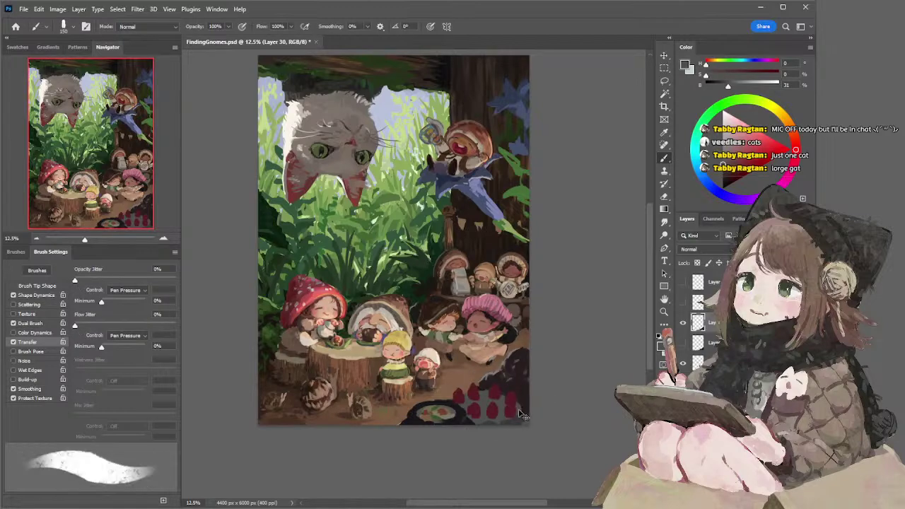
# Paint the grey shape's outer edge near the canvas corner with sampled greys and dark brown, varying the brush from 175 to 300 px
pyautogui.keyDown('alt'); pyautogui.click(520, 418); pyautogui.keyUp('alt')
pyautogui.press('.')
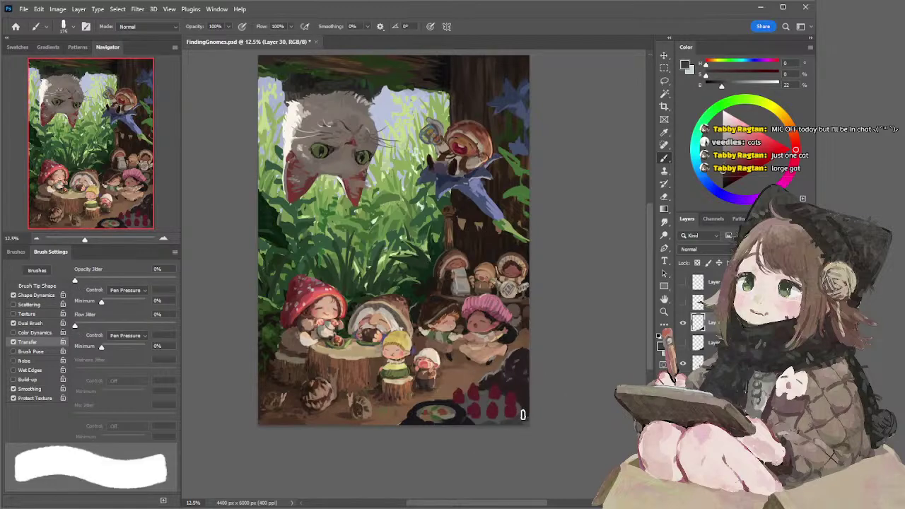
pyautogui.press('.')
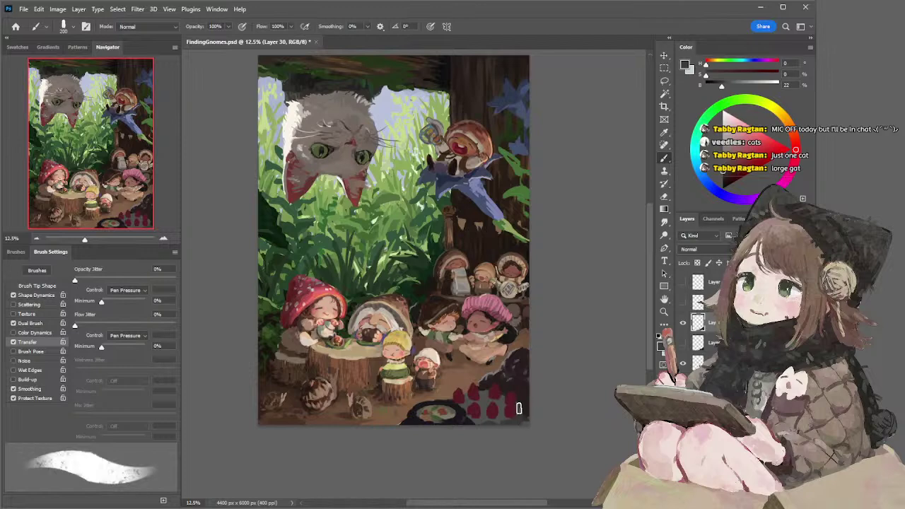
pyautogui.press('.')
pyautogui.press('.')
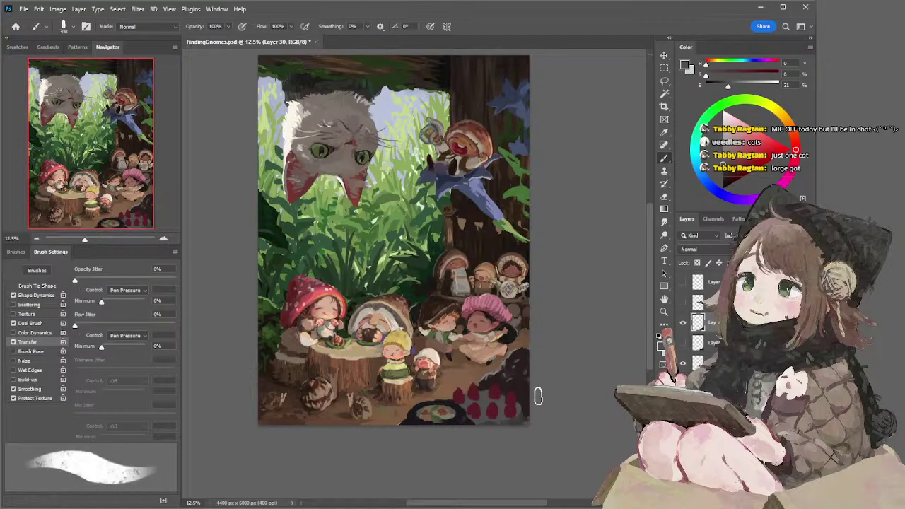
pyautogui.press('.')
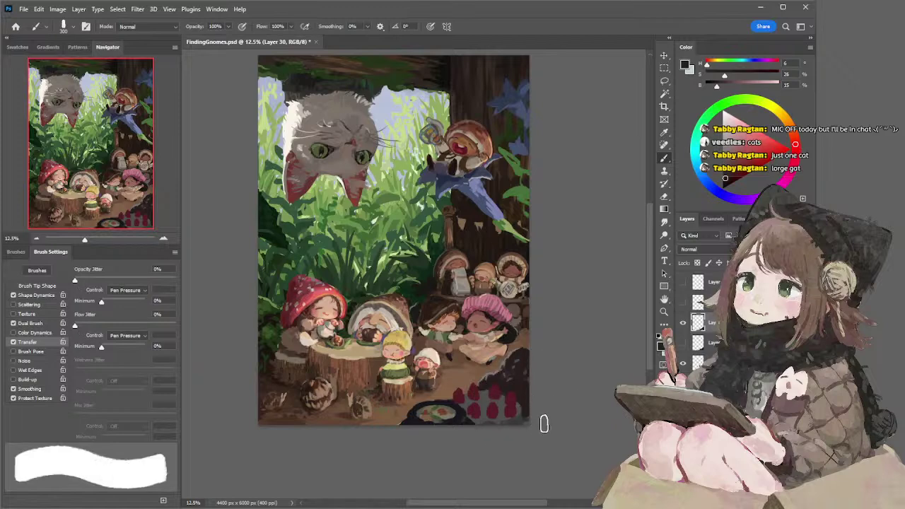
pyautogui.press('.')
pyautogui.press('.')
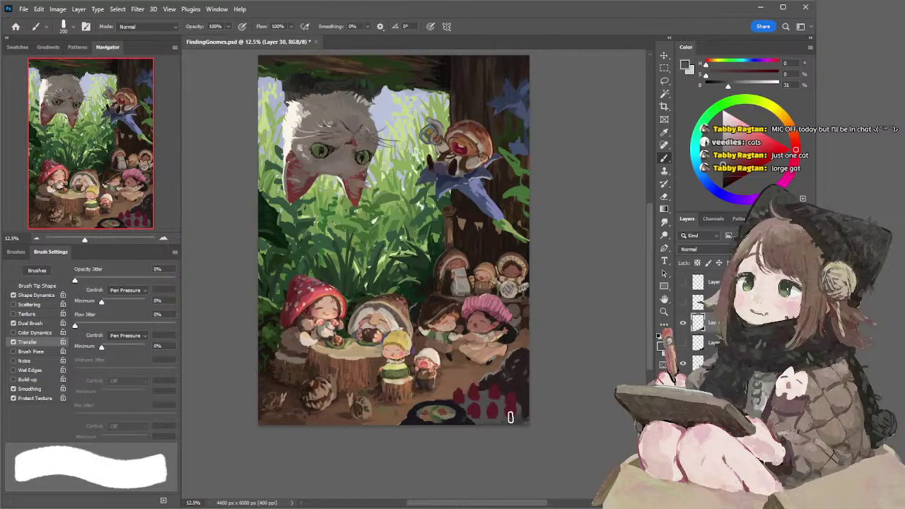
pyautogui.press('.')
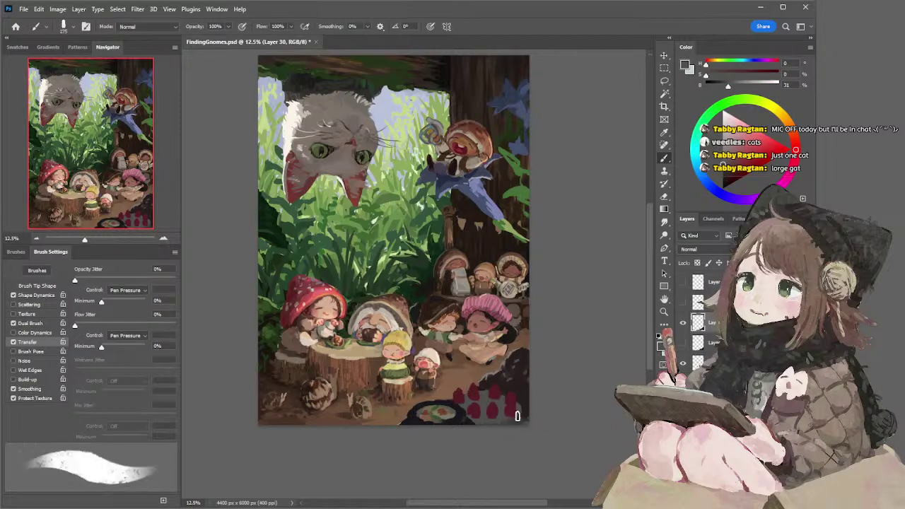
# Blend the grey around and below the lower row of red blocks with sampled light and dark greys, using a 150 px brush
pyautogui.keyDown('alt'); pyautogui.click(523, 418); pyautogui.keyUp('alt')
pyautogui.press('.')
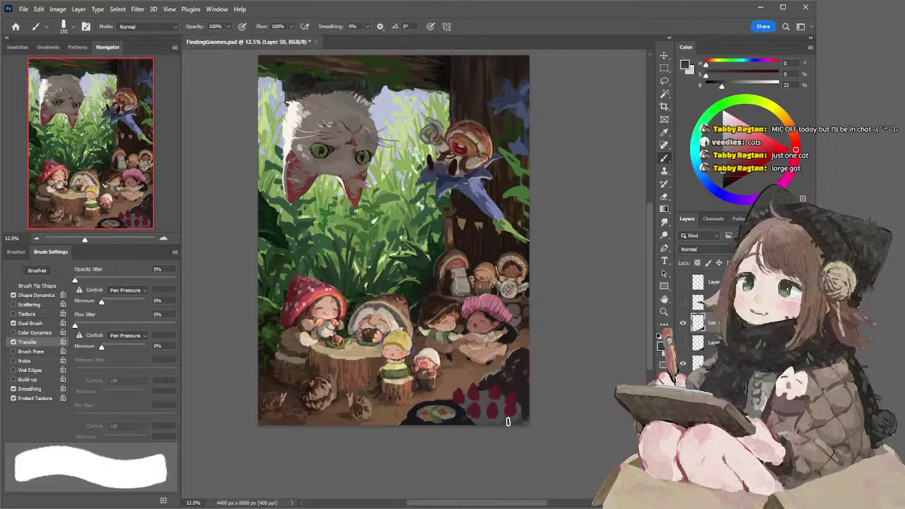
pyautogui.press('.')
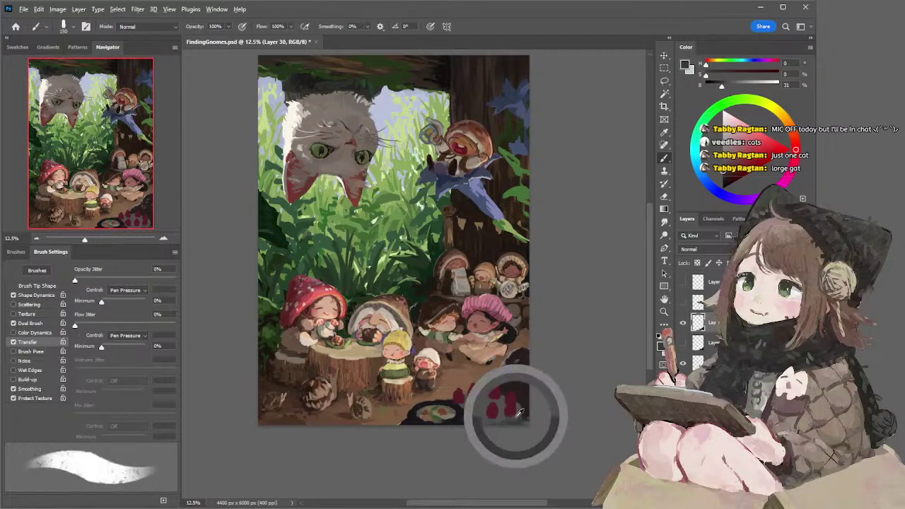
pyautogui.keyDown('alt'); pyautogui.click(516, 415); pyautogui.keyUp('alt')
pyautogui.press('.')
pyautogui.press('.')
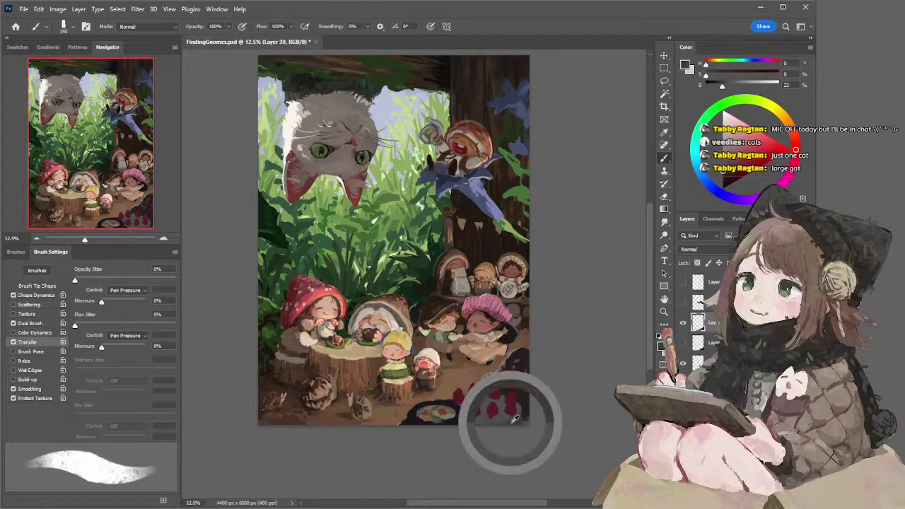
pyautogui.keyDown('alt'); pyautogui.click(484, 419); pyautogui.keyUp('alt')
pyautogui.press('.')
pyautogui.press('.')
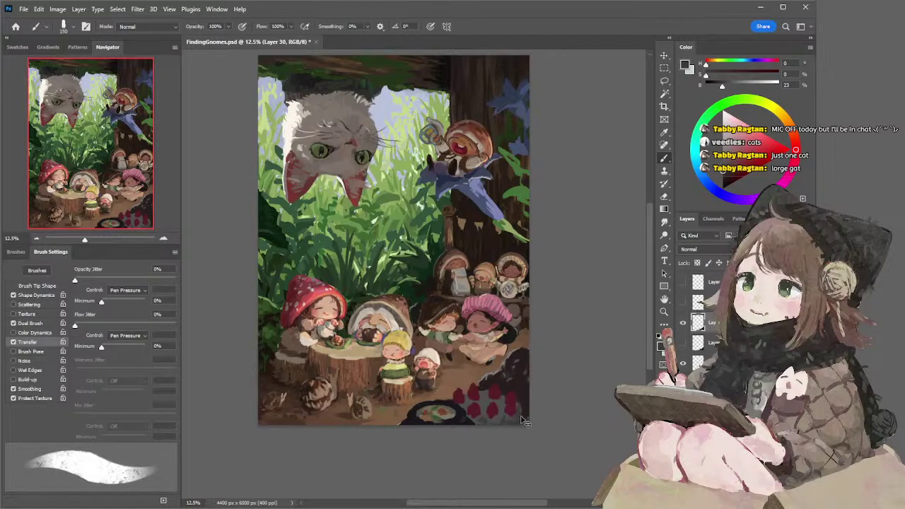
# Refine the upper row of red blocks where it meets the dark mound, using sampled near-black and dark red with a smaller brush
pyautogui.press('e')
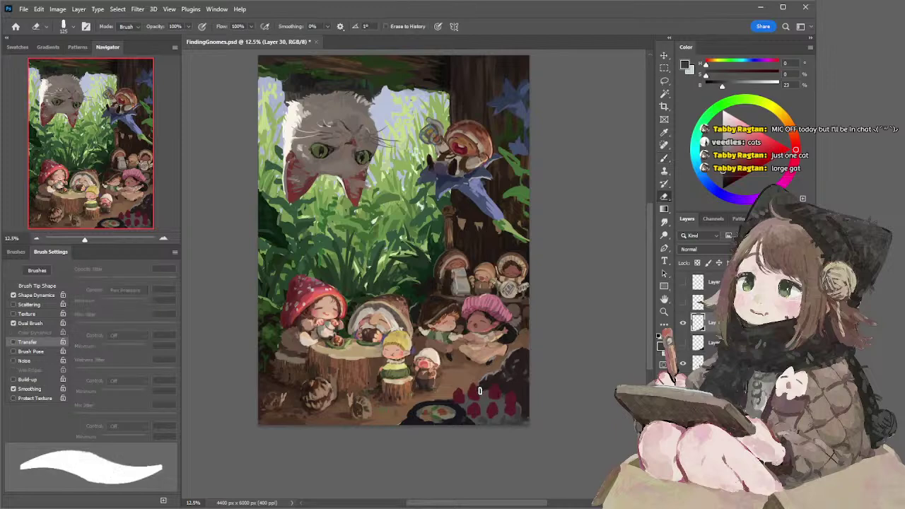
pyautogui.press('b')
pyautogui.keyDown('alt'); pyautogui.click(485, 389); pyautogui.keyUp('alt')
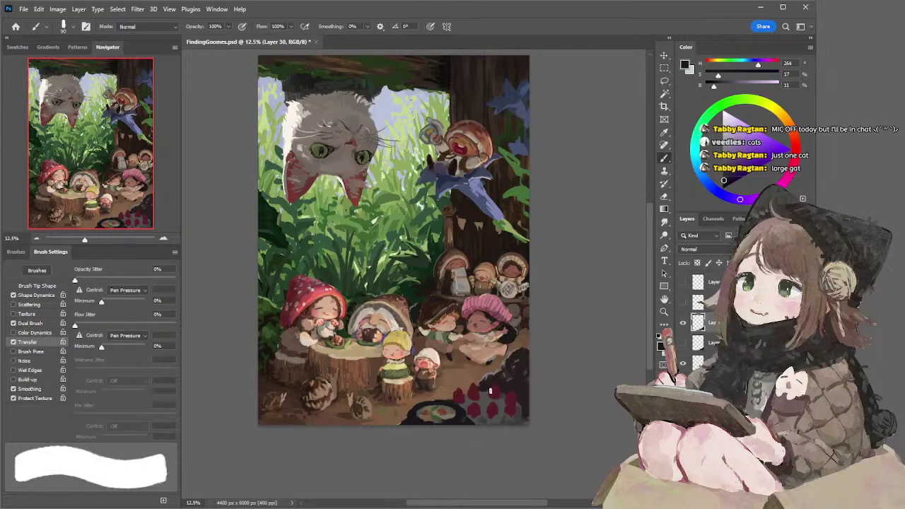
pyautogui.press(',')
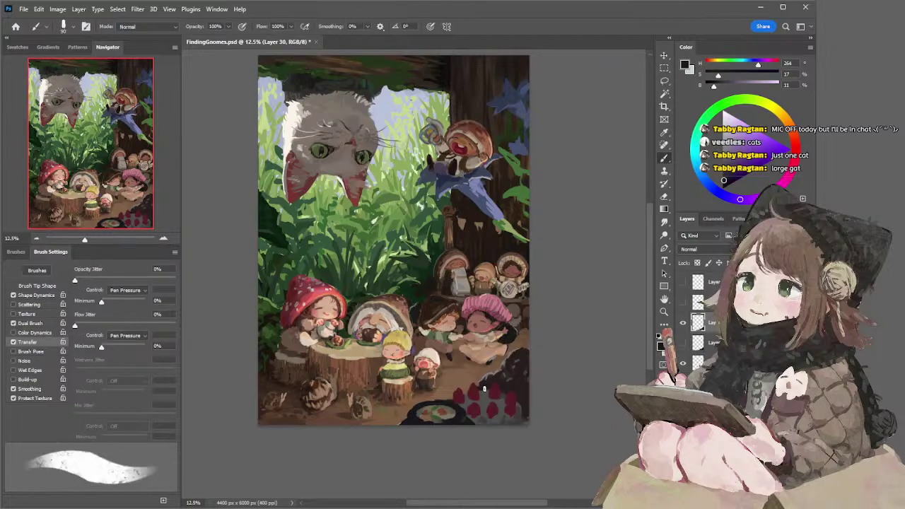
pyautogui.keyDown('alt'); pyautogui.click(478, 388); pyautogui.keyUp('alt')
pyautogui.press(',')
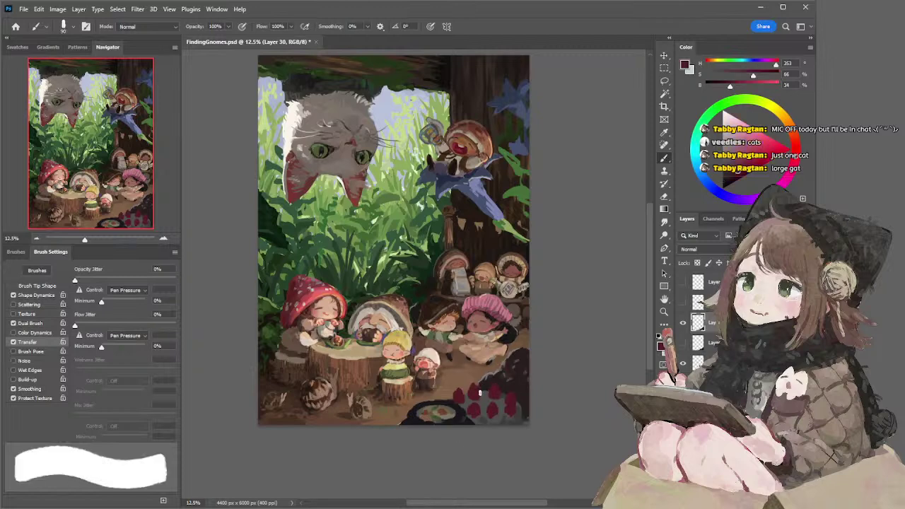
pyautogui.press(',')
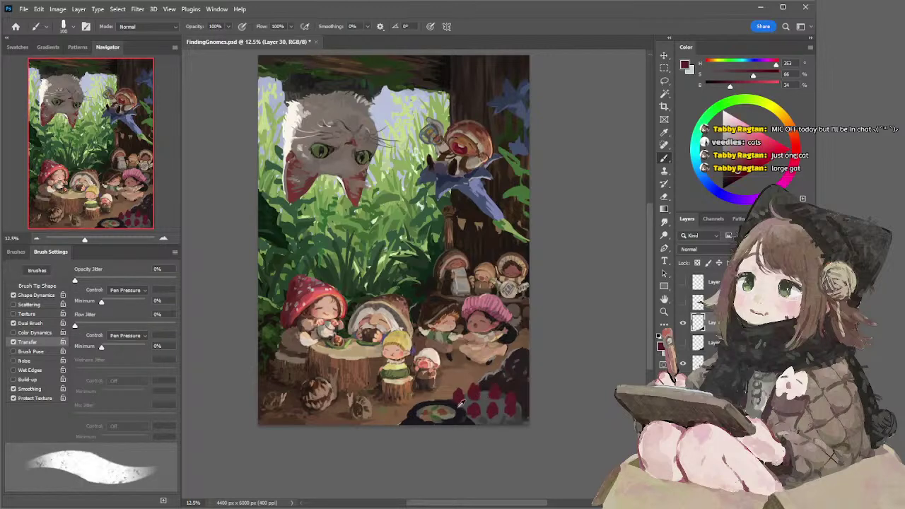
# Tidy the pot's rim in its near-black and shape the red blocks by painting the gaps between them in 31% grey
pyautogui.keyDown('alt'); pyautogui.click(458, 403); pyautogui.keyUp('alt')
pyautogui.press(',')
pyautogui.press(',')
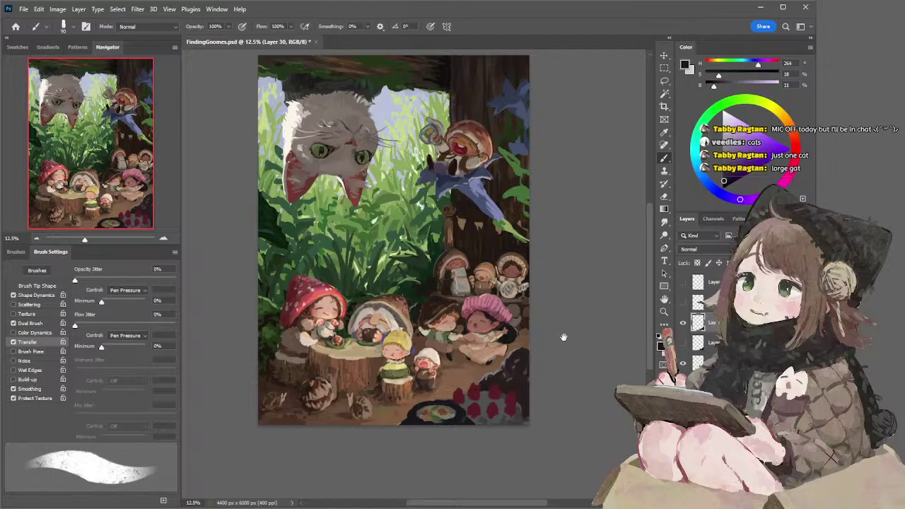
pyautogui.press(',')
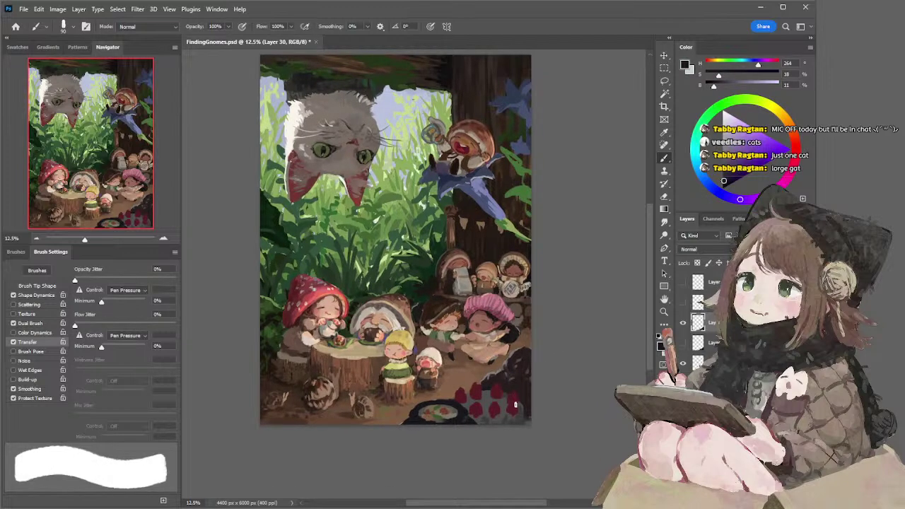
pyautogui.keyDown('alt'); pyautogui.click(503, 404); pyautogui.keyUp('alt')
pyautogui.keyDown('alt'); pyautogui.click(510, 403); pyautogui.keyUp('alt')
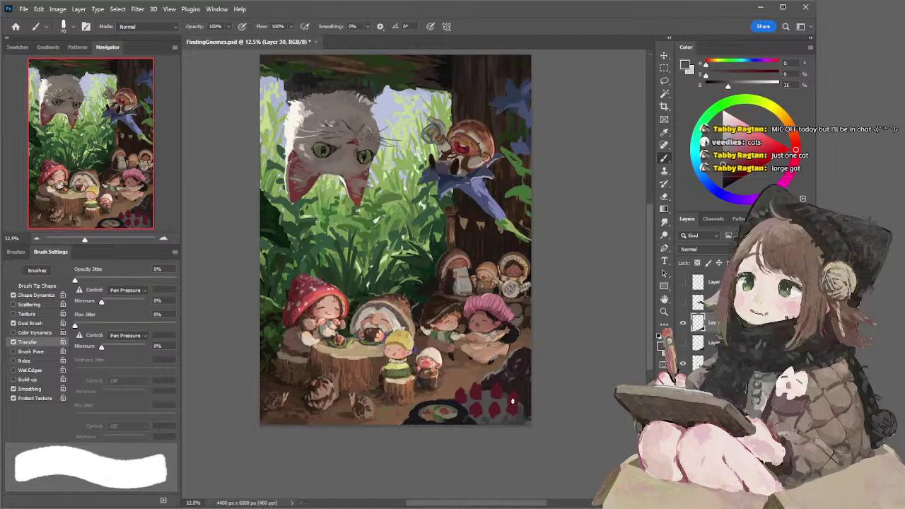
pyautogui.press('.')
pyautogui.press('.')
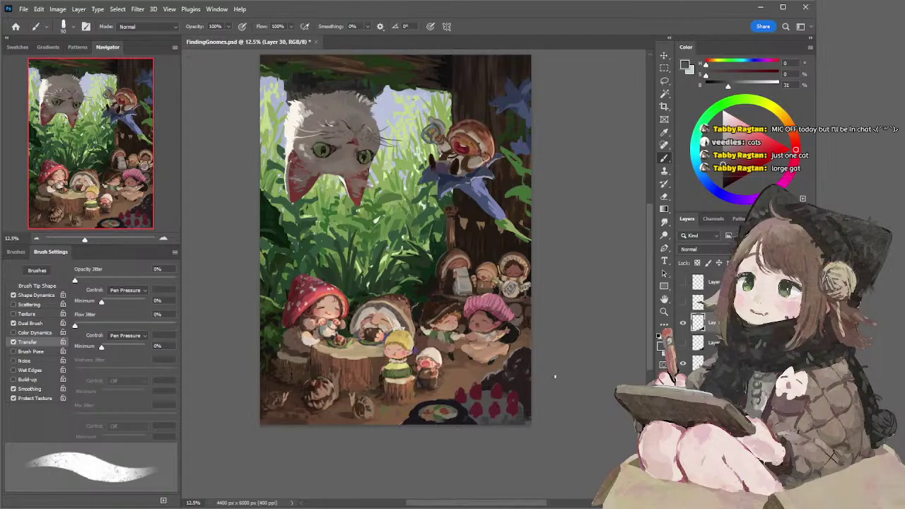
# Shade the red blocks with a darker red of hue 351, saturation 69 and brightness 26, enlarging the brush to 200 px
pyautogui.keyDown('alt'); pyautogui.click(497, 389); pyautogui.keyUp('alt')
pyautogui.press(',')
pyautogui.click(734, 175)
pyautogui.press(']')
pyautogui.press(']')
pyautogui.press(']')
pyautogui.press(']')
pyautogui.press(']')
pyautogui.press(']')
pyautogui.press(']')
pyautogui.press(']')
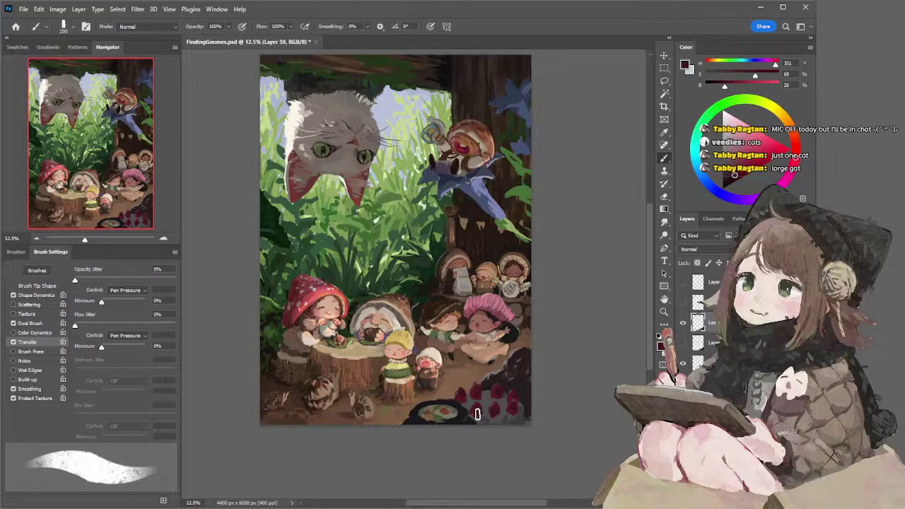
# Sample the pot's near-black, lighten it to a muted purple of hue 264, saturation 34, brightness 30, and dab it around the upper red blocks
pyautogui.moveTo(560, 352)
pyautogui.mouseDown()
pyautogui.moveTo(572, 359)
pyautogui.moveTo(558, 343)
pyautogui.mouseUp()
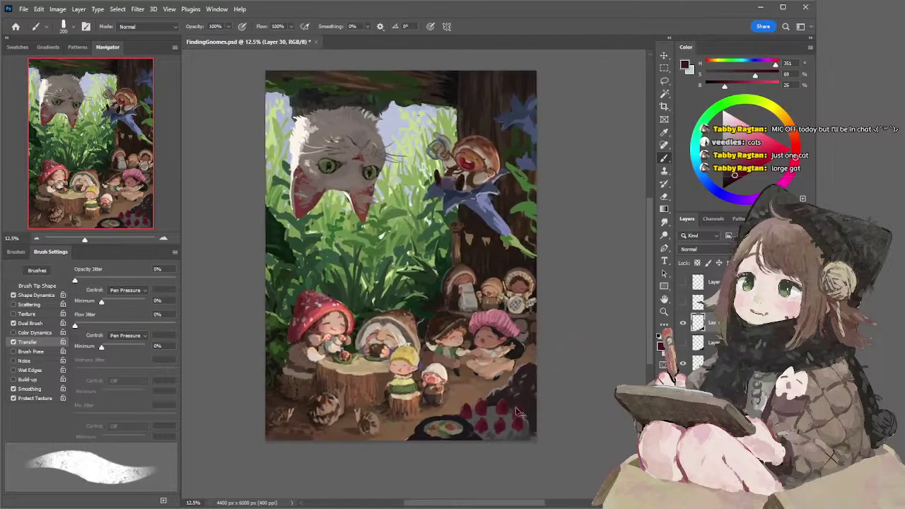
pyautogui.keyDown('alt'); pyautogui.click(473, 426); pyautogui.keyUp('alt')
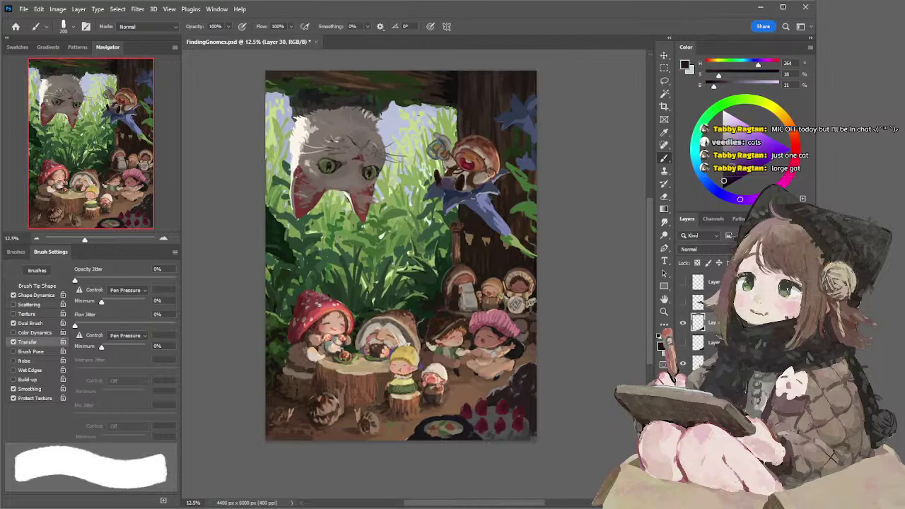
pyautogui.click(730, 170)
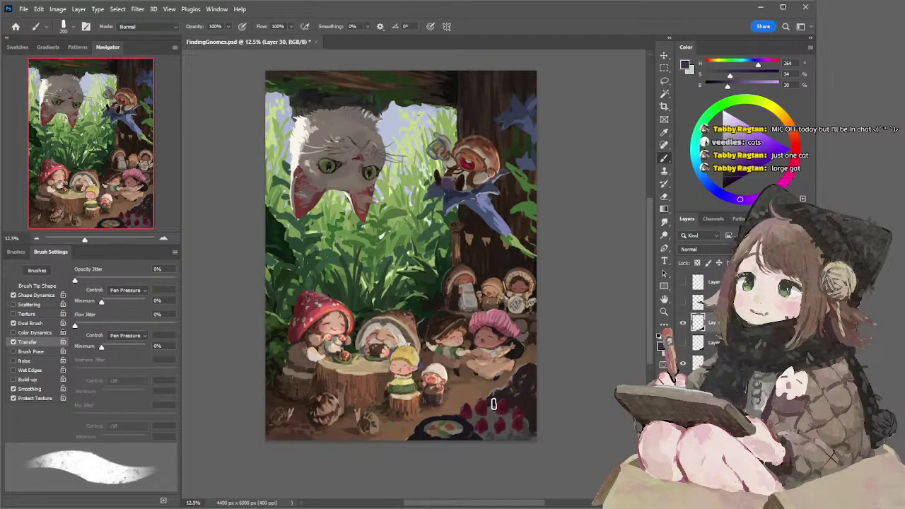
# Extend the soup surface over the pot's dark rim in its sampled olive-grey, using a 150 px brush
pyautogui.keyDown('alt'); pyautogui.click(454, 425); pyautogui.keyUp('alt')
pyautogui.press('[')
pyautogui.press('[')
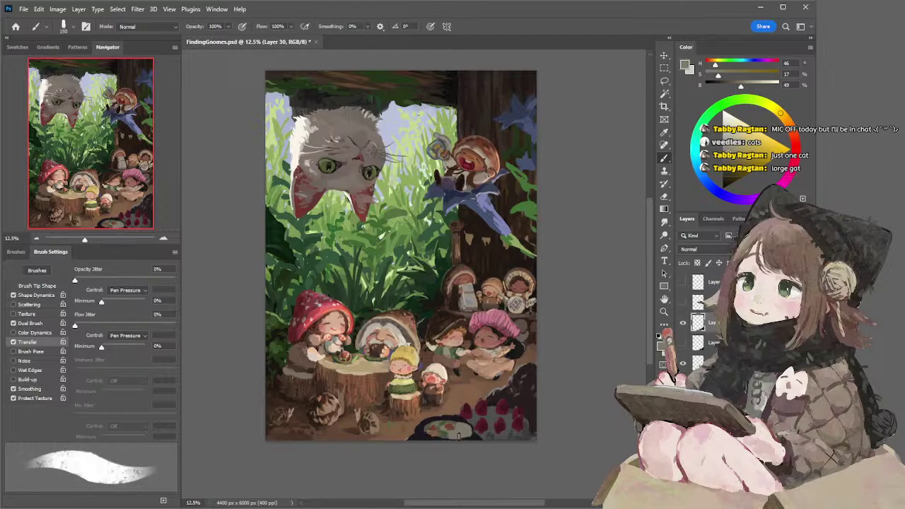
pyautogui.keyDown('alt'); pyautogui.click(435, 424); pyautogui.keyUp('alt')
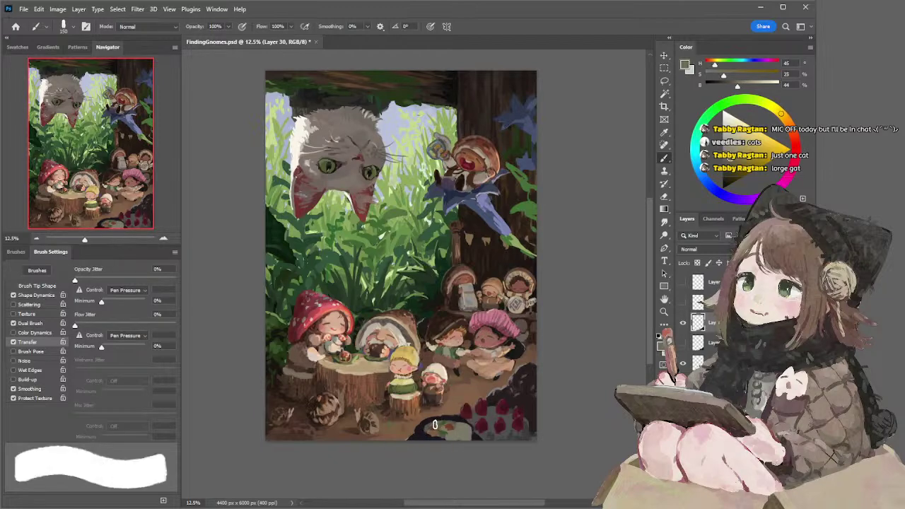
pyautogui.moveTo(416, 434)
pyautogui.mouseDown()
pyautogui.moveTo(427, 436)
pyautogui.moveTo(409, 436)
pyautogui.mouseUp()
pyautogui.moveTo(474, 429)
pyautogui.mouseDown()
pyautogui.moveTo(478, 439)
pyautogui.moveTo(472, 434)
pyautogui.mouseUp()
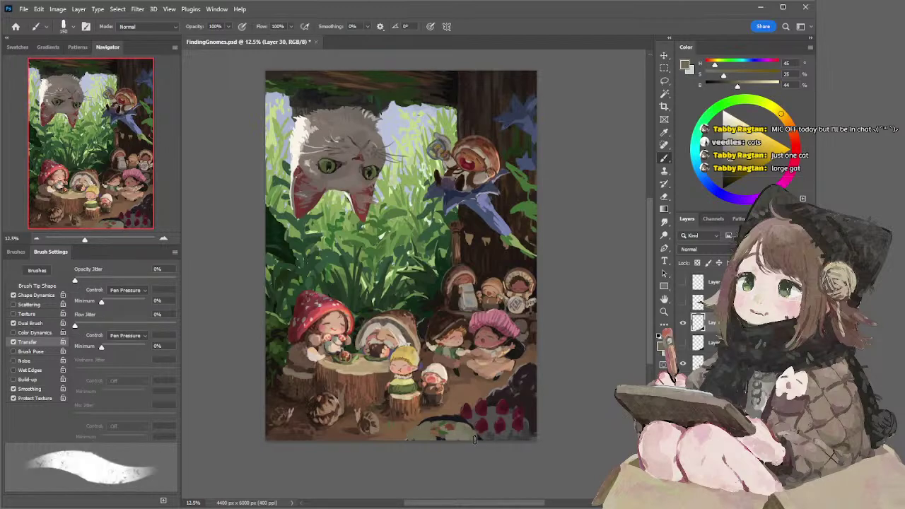
# Outline the pot's rim around the widened soup in the sampled near-black with a 60 px brush
pyautogui.keyDown('alt'); pyautogui.click(455, 418); pyautogui.keyUp('alt')
pyautogui.press('[')
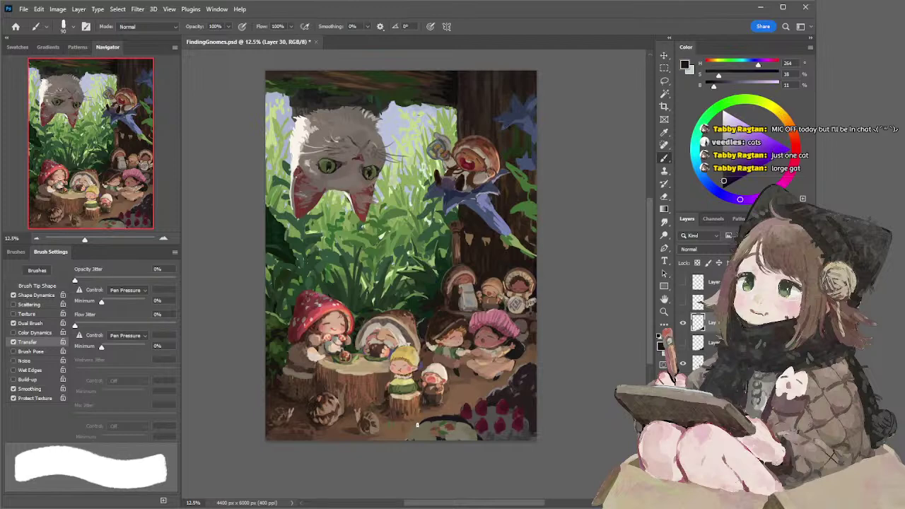
pyautogui.press('.')
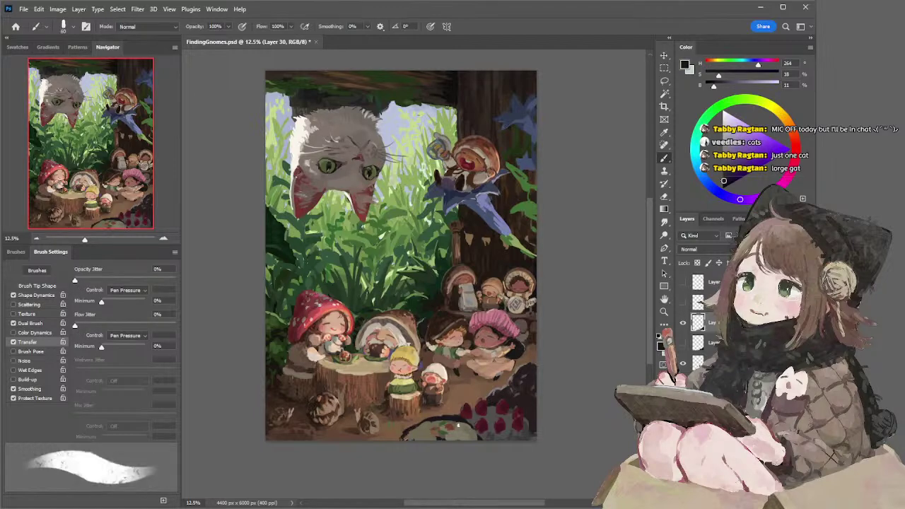
pyautogui.press('e')
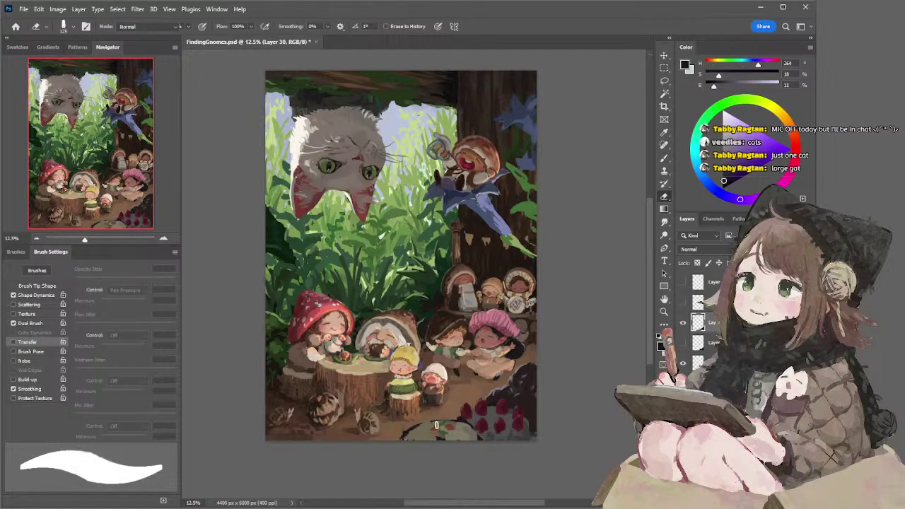
pyautogui.press('b')
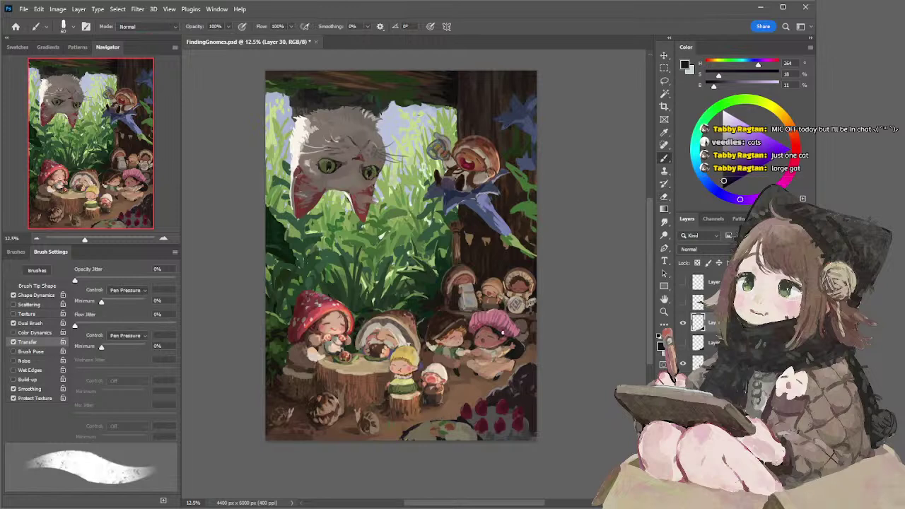
# Rework the pot's rim in a neutral dark grey of 23% brightness, undoing the strokes that miss the curve
pyautogui.moveTo(724, 176); pyautogui.dragTo(715, 170)
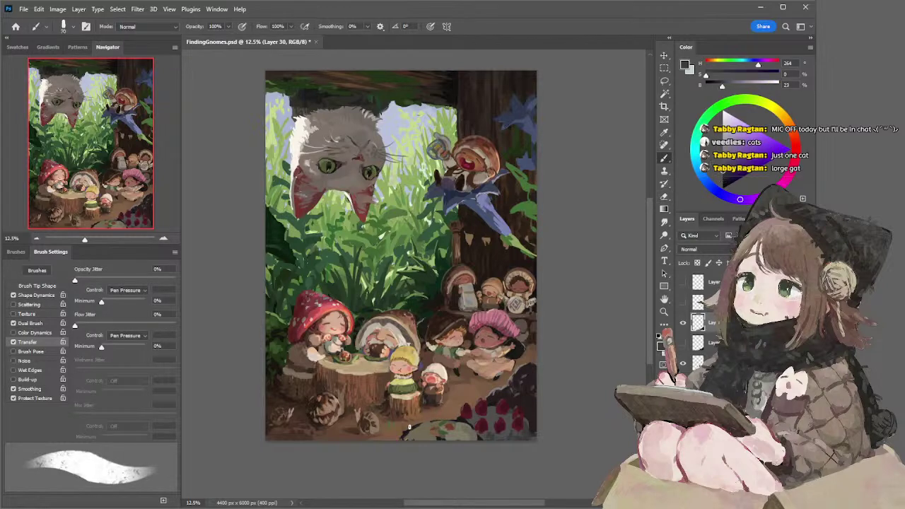
pyautogui.moveTo(456, 417); pyautogui.dragTo(405, 429)
pyautogui.hotkey('ctrl', 'z')
pyautogui.hotkey('ctrl', 'z')
pyautogui.moveTo(401, 434)
pyautogui.mouseDown()
pyautogui.moveTo(466, 419)
pyautogui.moveTo(457, 421)
pyautogui.mouseUp()
pyautogui.hotkey('ctrl', 'z')
pyautogui.hotkey('ctrl', 'z')
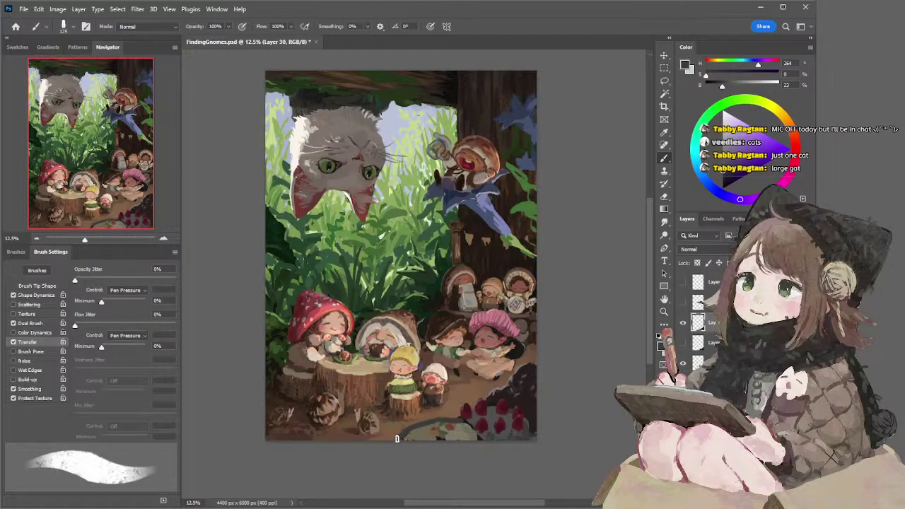
# Add a light edge to the pot's rim in neutral grey of 52% brightness with a 60 px brush, undoing misplaced strokes
pyautogui.click(722, 149)
pyautogui.press('[')
pyautogui.press('[')
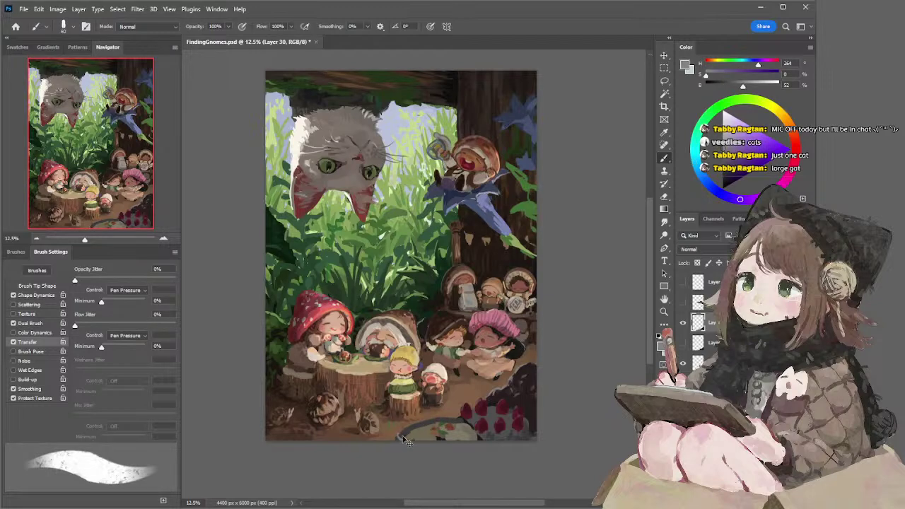
pyautogui.press('e')
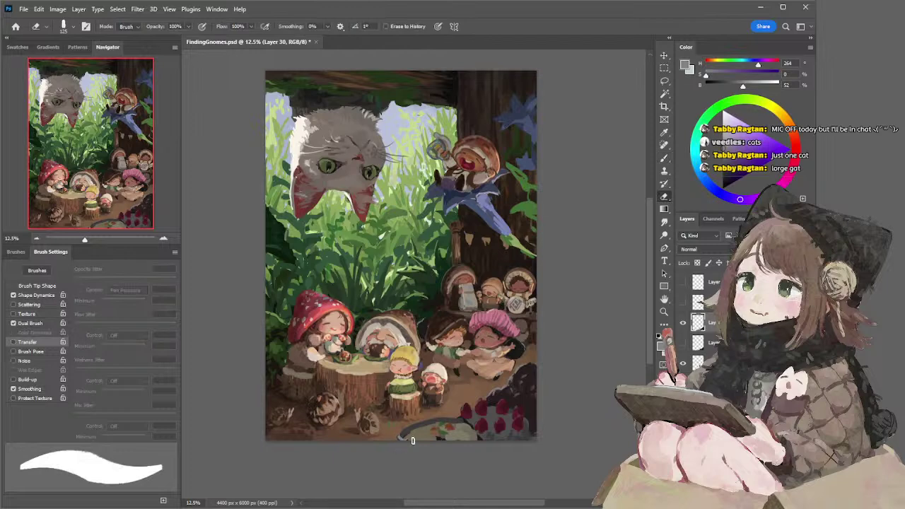
pyautogui.press('b')
pyautogui.moveTo(459, 423); pyautogui.dragTo(478, 427)
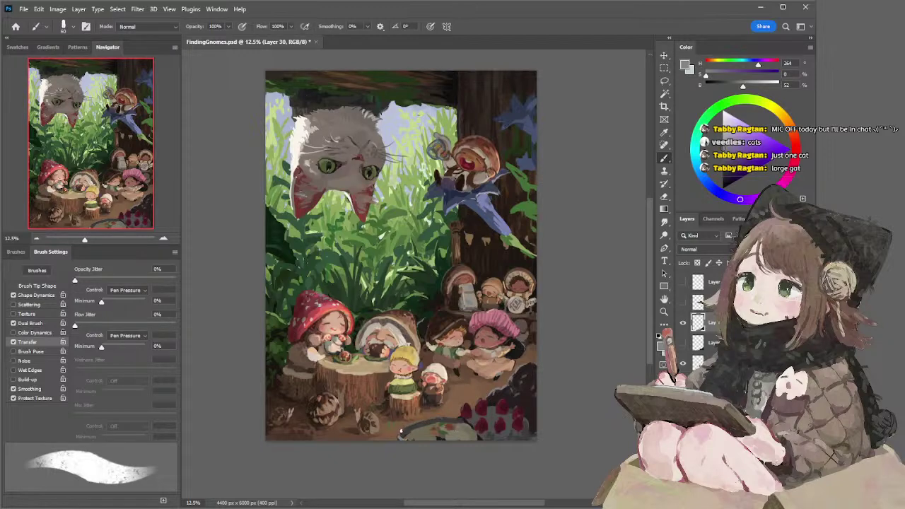
pyautogui.hotkey('ctrl', 'z')
pyautogui.moveTo(438, 422)
pyautogui.mouseDown()
pyautogui.moveTo(479, 430)
pyautogui.moveTo(467, 421)
pyautogui.mouseUp()
pyautogui.hotkey('ctrl', 'z')
pyautogui.hotkey('ctrl', 'z')
# Close the rim in the sampled 23% grey and tidy the soup's edge in olive of hue 45, saturation 25, brightness 45
pyautogui.keyDown('alt'); pyautogui.click(450, 422); pyautogui.keyUp('alt')
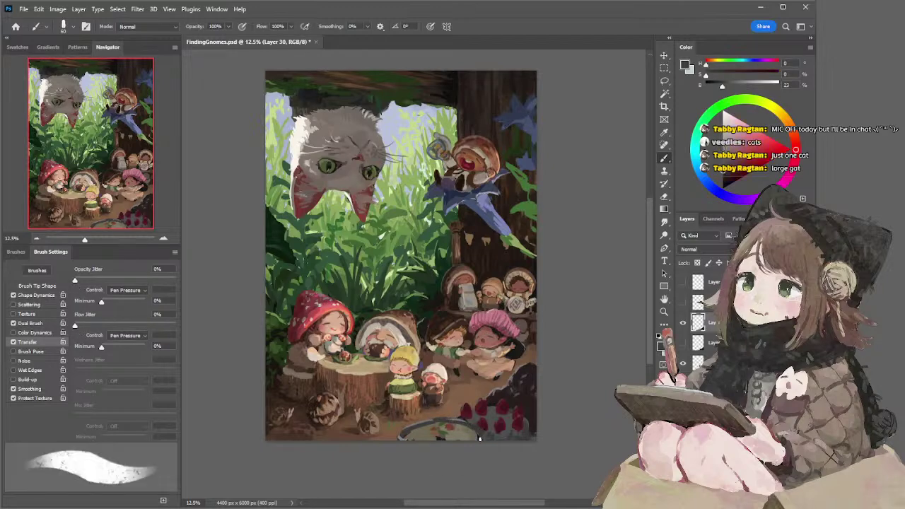
pyautogui.keyDown('alt'); pyautogui.click(477, 429); pyautogui.keyUp('alt')
pyautogui.click(476, 430)
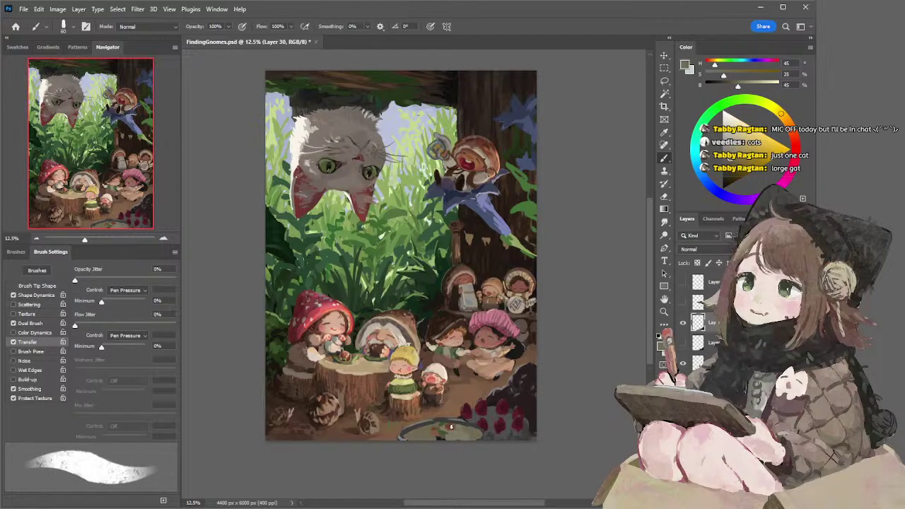
# Dab red pieces of hue 17, saturation 68, brightness 45 into the soup, and sample the broth colour with a 150 px brush
pyautogui.keyDown('alt'); pyautogui.click(451, 426); pyautogui.keyUp('alt')
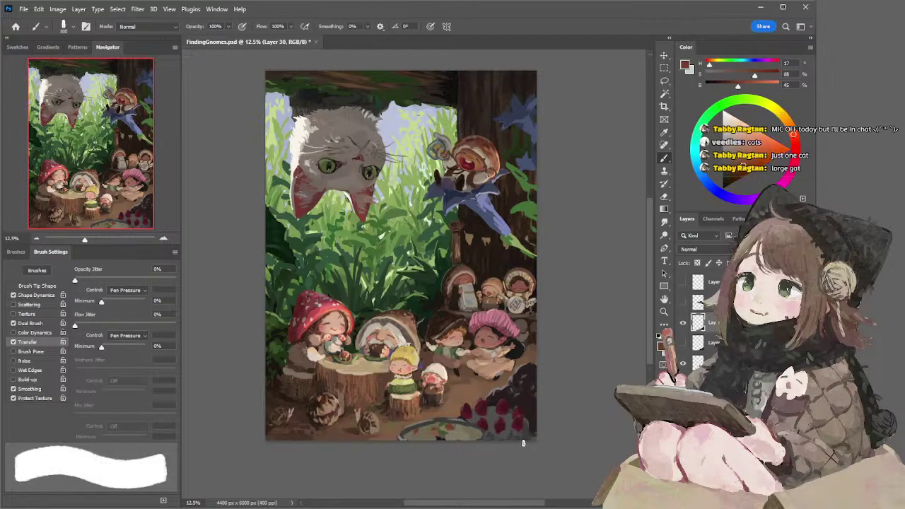
pyautogui.click(420, 432)
pyautogui.click(449, 433)
pyautogui.click(437, 434)
pyautogui.keyDown('alt'); pyautogui.click(436, 435); pyautogui.keyUp('alt')
pyautogui.press(']')
pyautogui.press(']')
pyautogui.keyDown('alt'); pyautogui.click(456, 431); pyautogui.keyUp('alt')
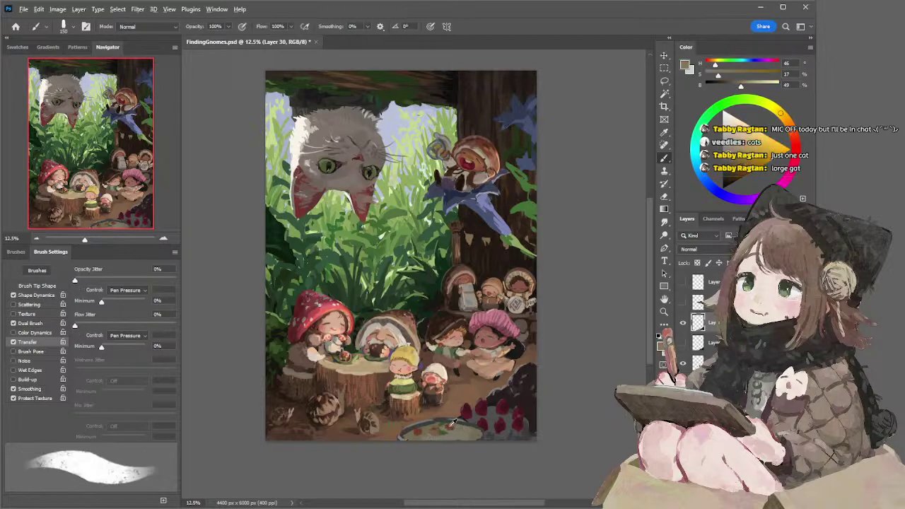
# Add more red pieces to the soup in the sampled red, plus dark green ones of hue 92, saturation 50, brightness 32
pyautogui.keyDown('alt'); pyautogui.click(452, 423); pyautogui.keyUp('alt')
pyautogui.press('[')
pyautogui.press('[')
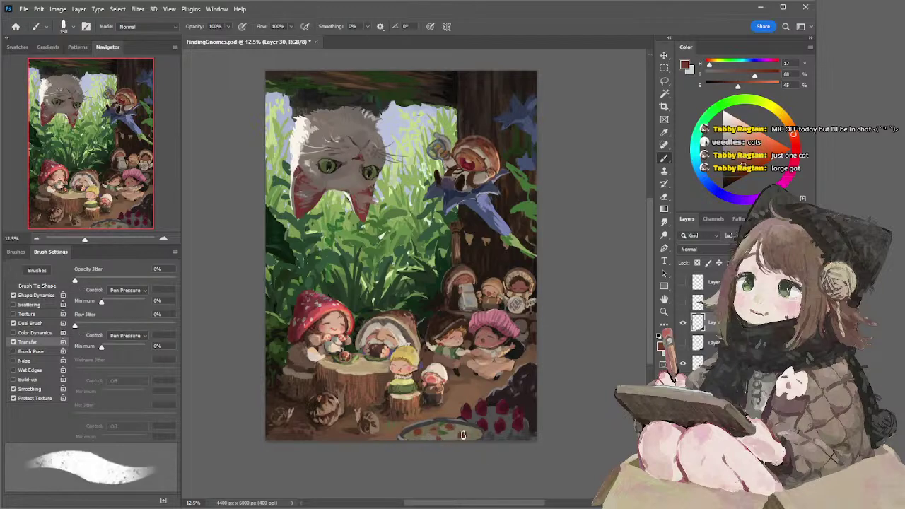
pyautogui.keyDown('alt'); pyautogui.click(456, 433); pyautogui.keyUp('alt')
pyautogui.press('[')
pyautogui.press('[')
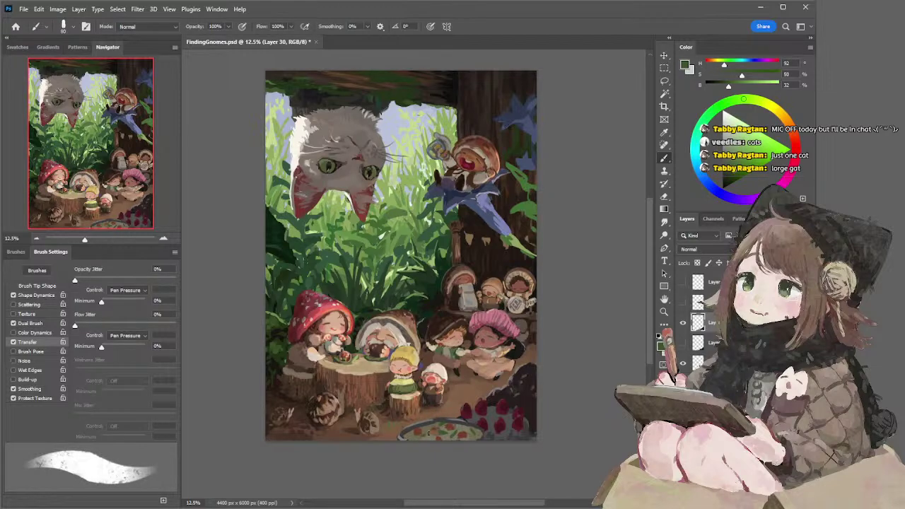
# Touch up the broth around the soup pieces in sampled olive of hue 45, saturation 25, brightness 45 with a 100 px brush
pyautogui.press(']')
pyautogui.keyDown('alt'); pyautogui.click(475, 438); pyautogui.keyUp('alt')
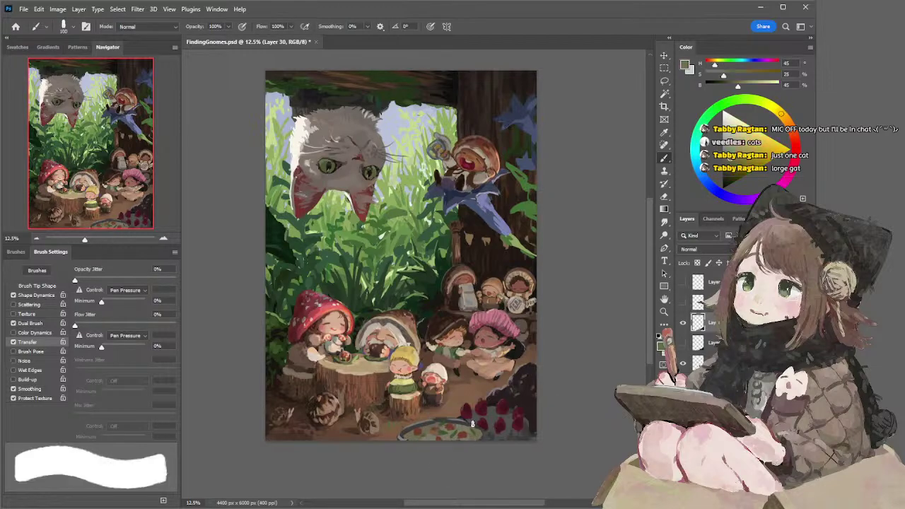
pyautogui.press('[')
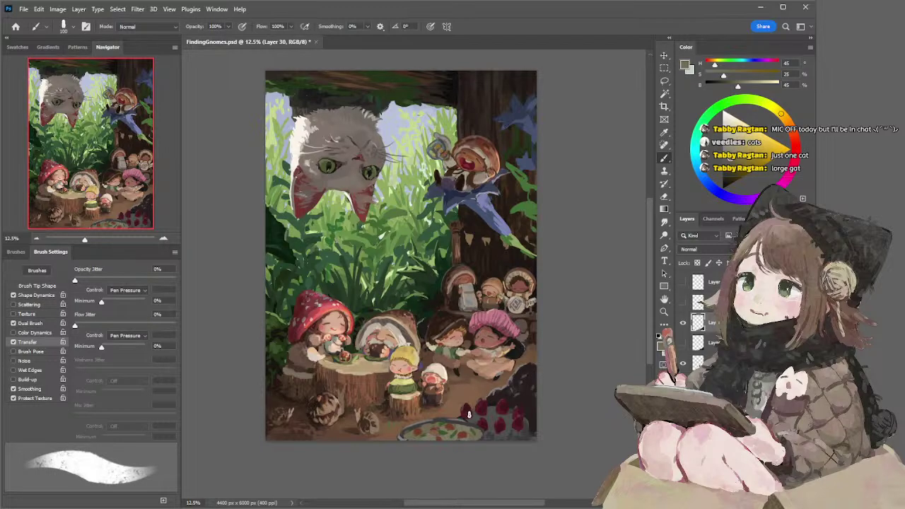
# Switch to Layer 91 and refine the small striped object beside the pot in sampled dark brown of hue 24, saturation 47, brightness 23
pyautogui.keyDown('ctrl'); pyautogui.click(361, 426); pyautogui.keyUp('ctrl')
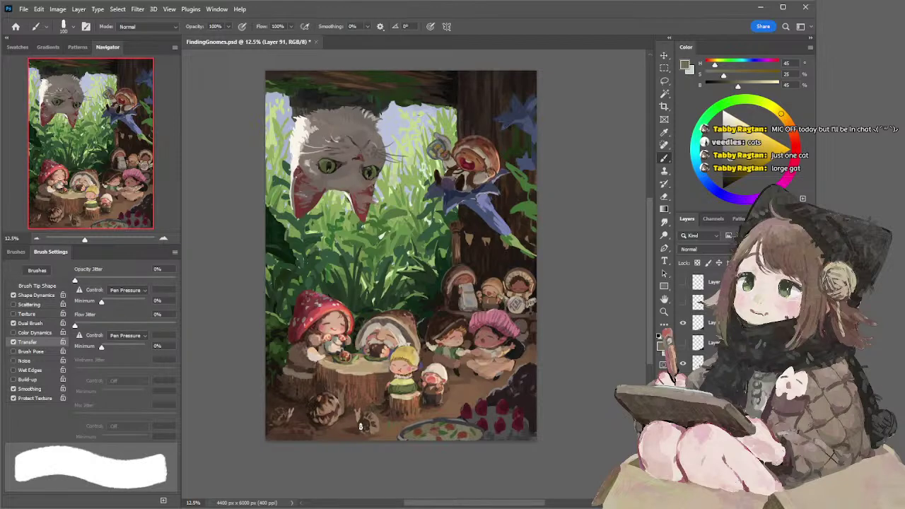
pyautogui.keyDown('alt'); pyautogui.click(359, 422); pyautogui.keyUp('alt')
pyautogui.moveTo(361, 420); pyautogui.dragTo(364, 429)
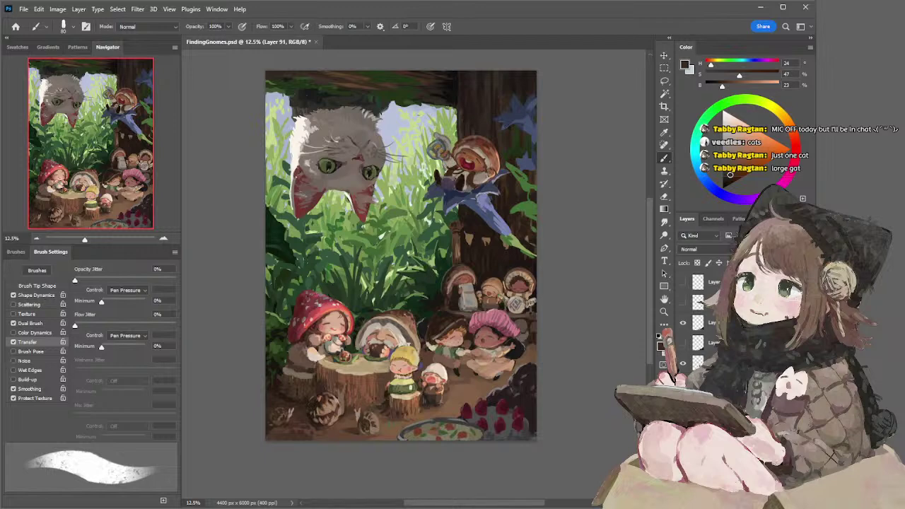
# Create a new layer and shade the ground below the pink-hatted gnome in muted brown of hue 25, saturation 32, brightness 30
pyautogui.hotkey('ctrl', 'shift', 'alt', 'n')
pyautogui.press(',')
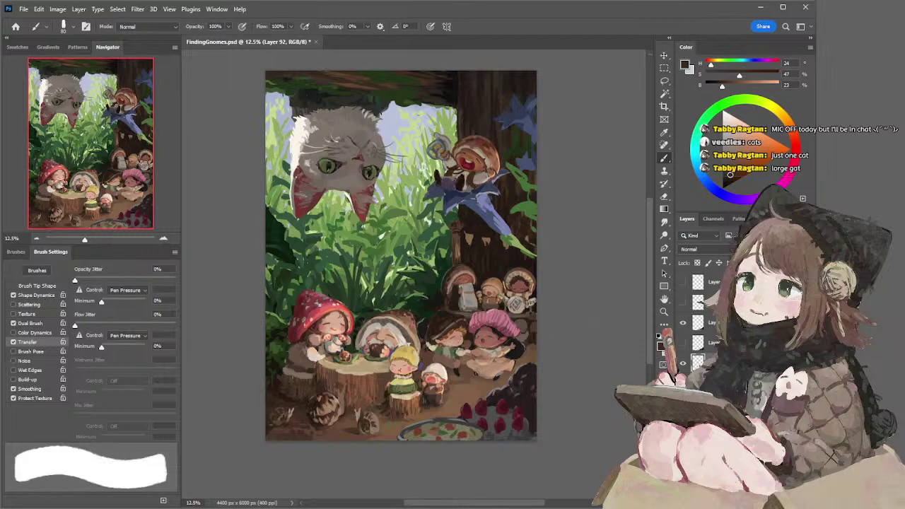
pyautogui.keyDown('alt'); pyautogui.click(472, 365); pyautogui.keyUp('alt')
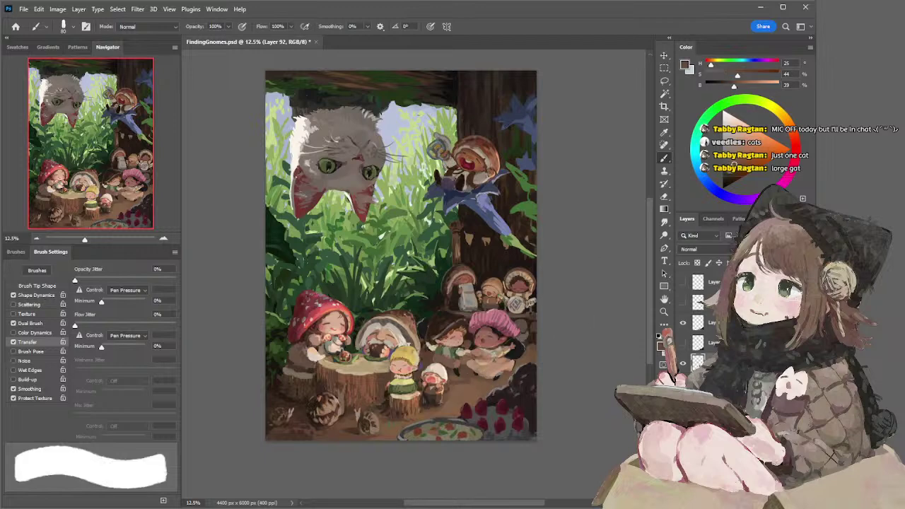
pyautogui.click(729, 168)
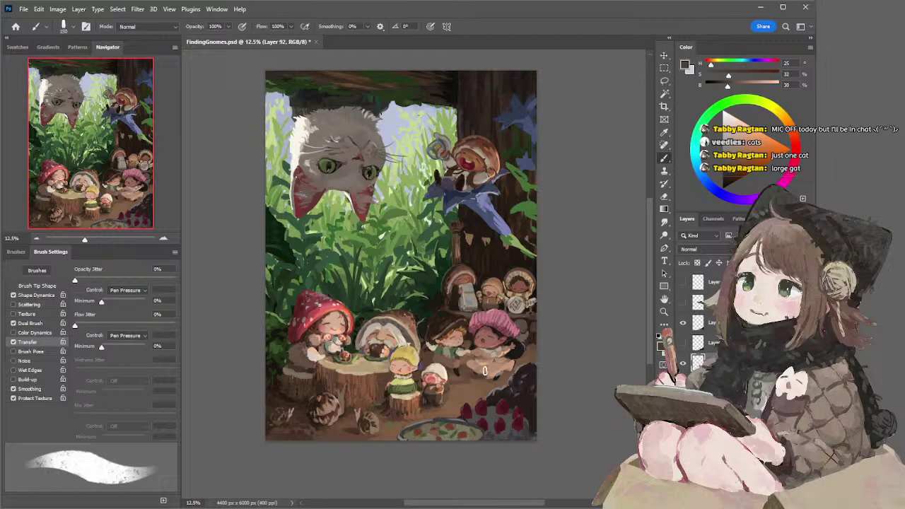
pyautogui.press(',')
pyautogui.hotkey('alt', '[')
pyautogui.press('.')
pyautogui.press('[')
# On Layer 94, paint the area beside the pink-hatted gnome with sampled brown and dark brown of hue 22, saturation 20, brightness 22
pyautogui.keyDown('ctrl'); pyautogui.click(528, 330); pyautogui.keyUp('ctrl')
pyautogui.keyDown('alt'); pyautogui.click(523, 323); pyautogui.keyUp('alt')
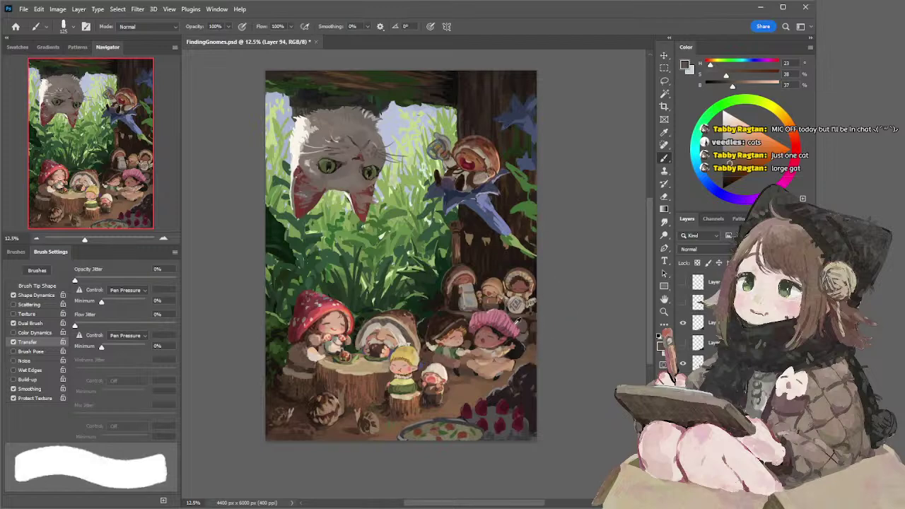
pyautogui.moveTo(478, 326); pyautogui.dragTo(481, 335)
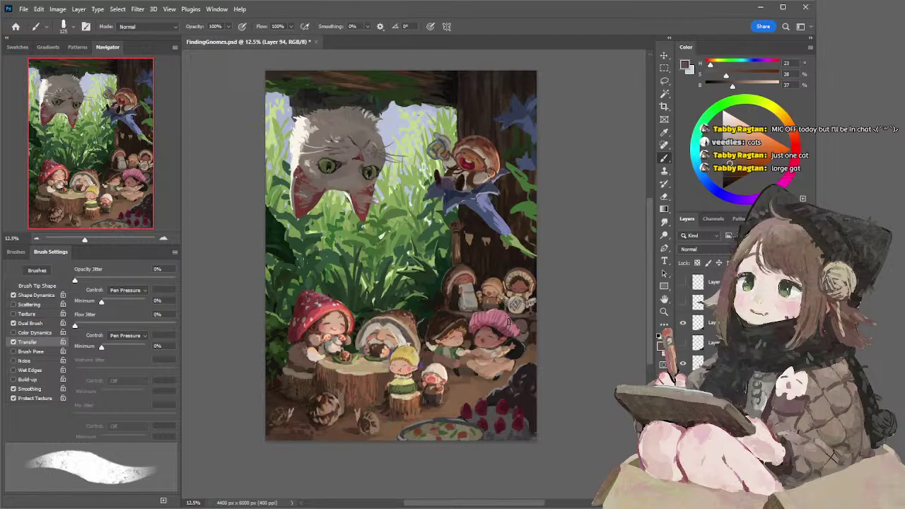
pyautogui.press('.')
pyautogui.press('.')
pyautogui.press(',')
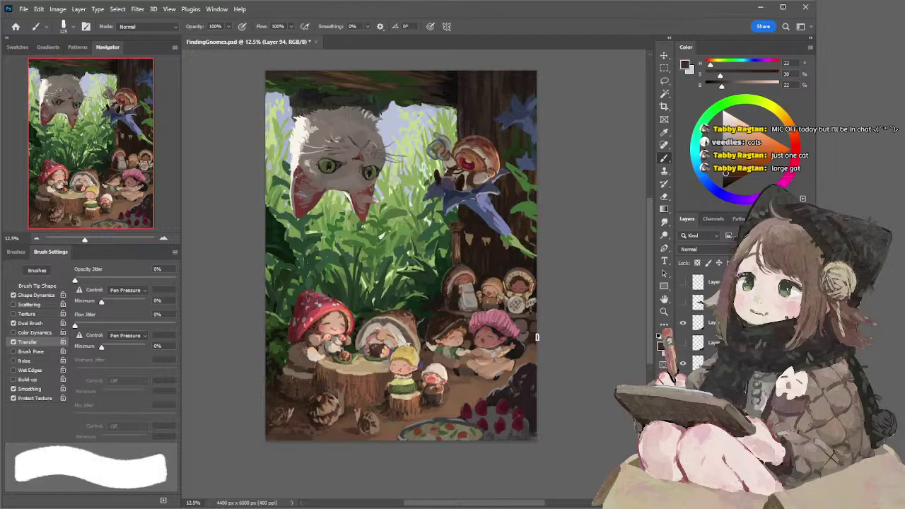
# Refine the area at the canvas edge beside the pink-hatted gnome with sampled dark browns and a 90 px brush
pyautogui.press('.')
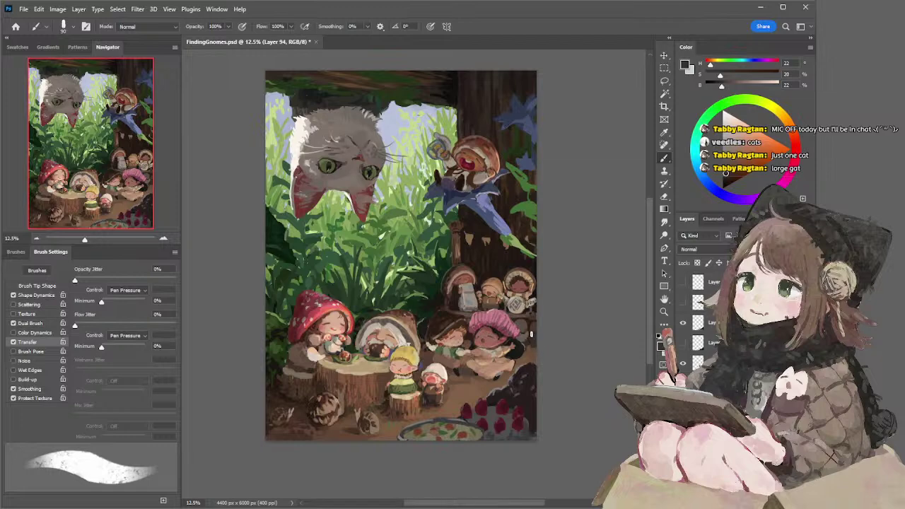
pyautogui.press(',')
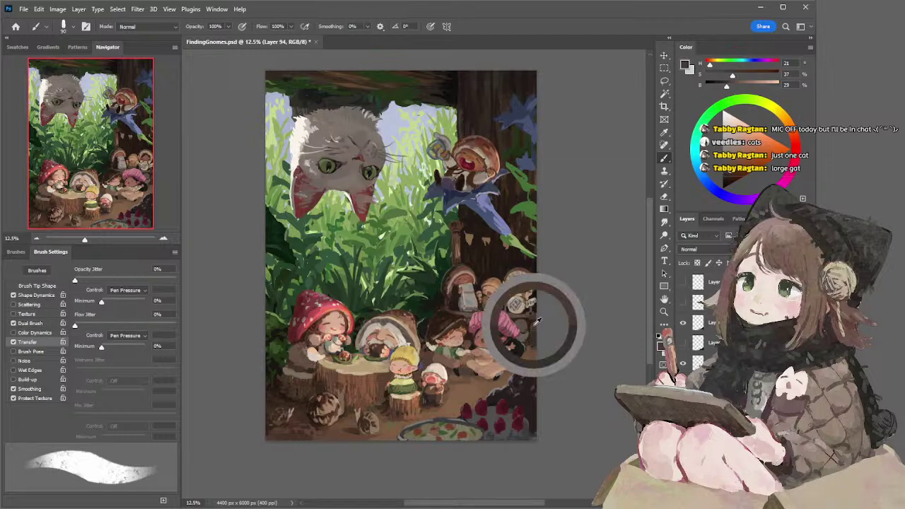
pyautogui.press('.')
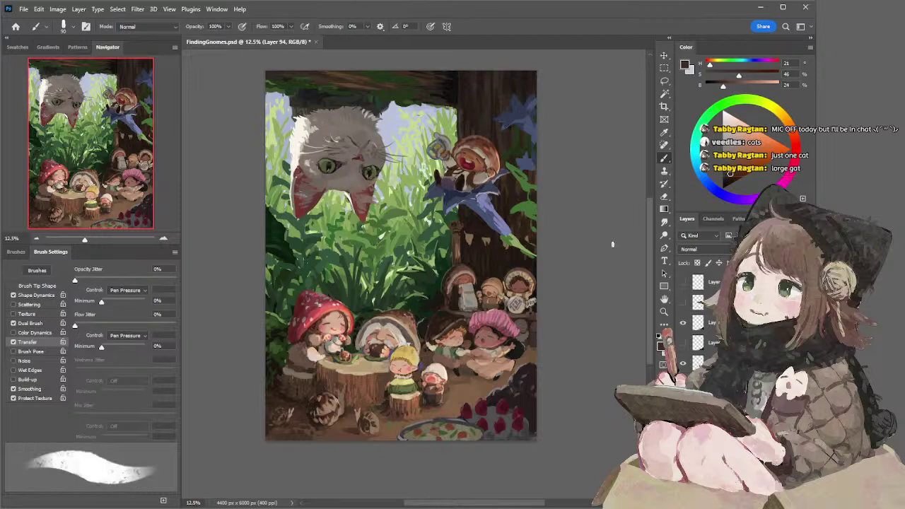
pyautogui.press(',')
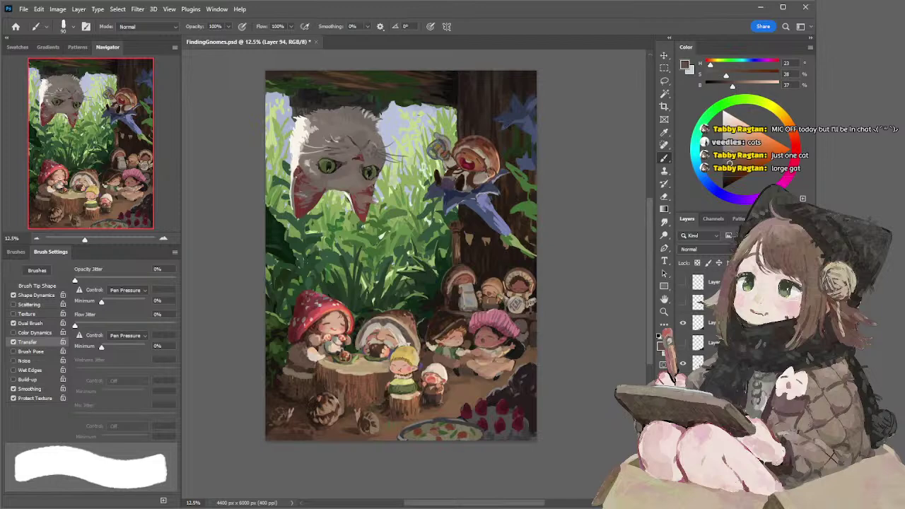
# On Layer 95, paint the rounded shape beside the pink-hatted gnome in hue 23 browns at saturation/brightness 37/44, 38/56 and 20/33
pyautogui.press('.')
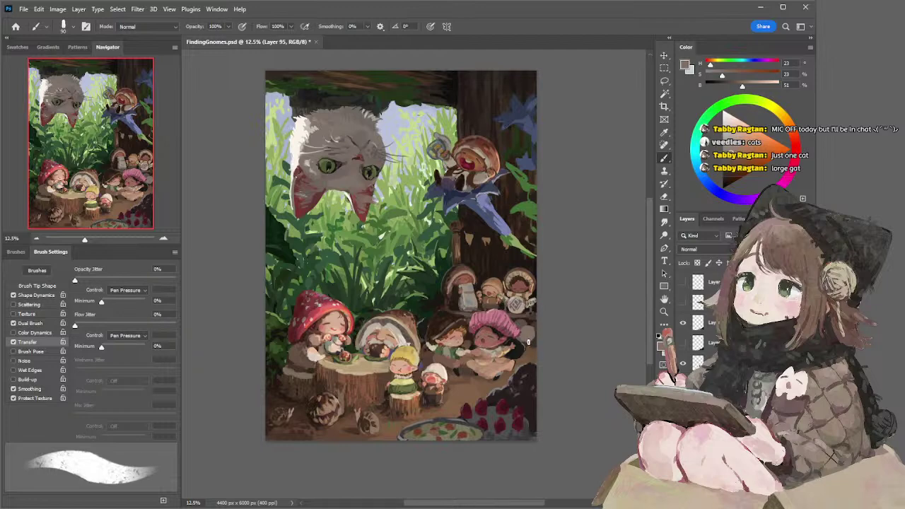
pyautogui.moveTo(731, 163); pyautogui.dragTo(733, 161)
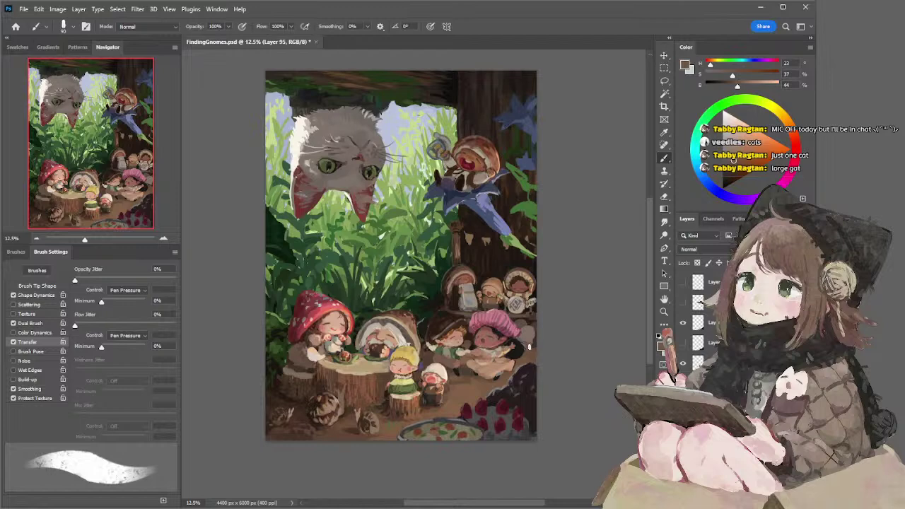
pyautogui.moveTo(733, 160); pyautogui.dragTo(735, 152)
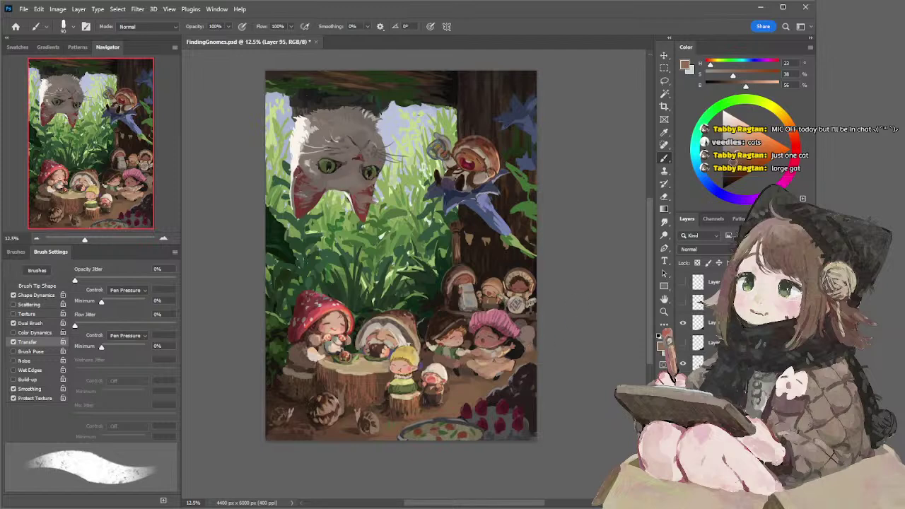
pyautogui.click(725, 163)
pyautogui.click(726, 164)
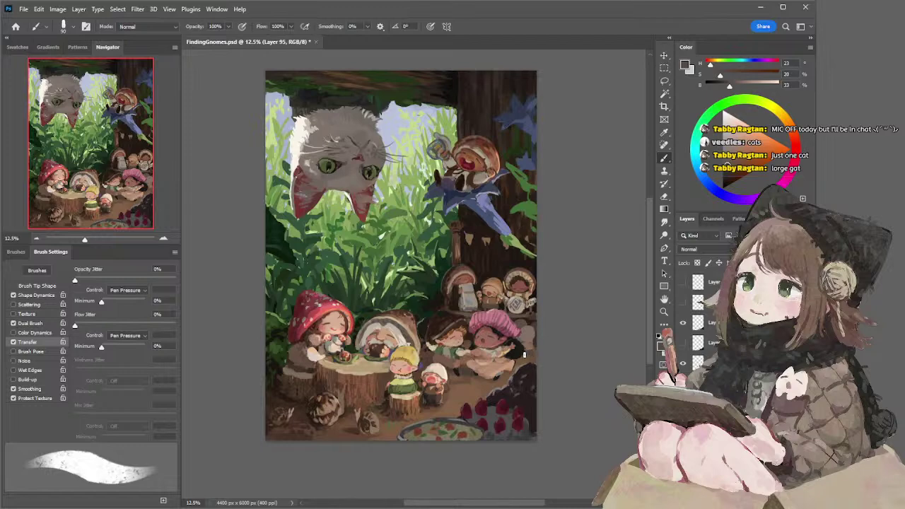
# Refine the rounded shape at the canvas edge with sampled browns, including dark brown of hue 22, saturation 20, brightness 22
pyautogui.keyDown('alt'); pyautogui.click(533, 332); pyautogui.keyUp('alt')
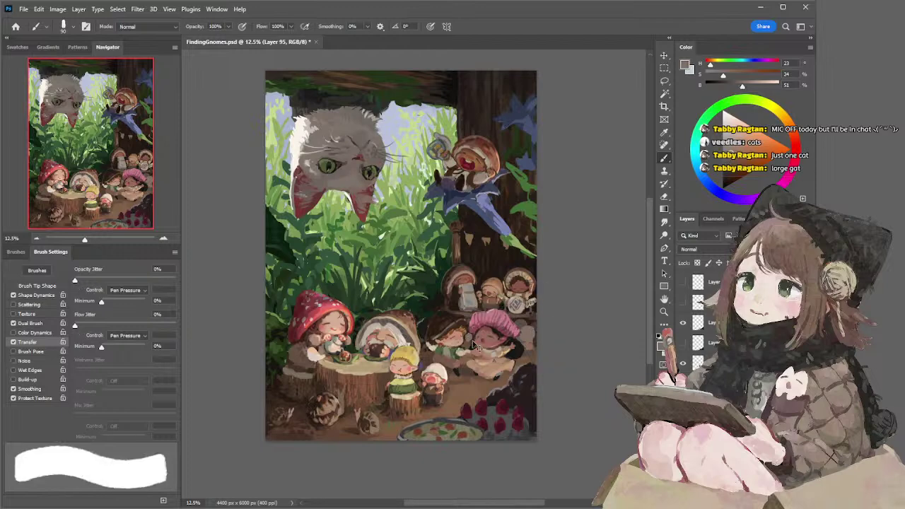
pyautogui.keyDown('alt'); pyautogui.click(531, 343); pyautogui.keyUp('alt')
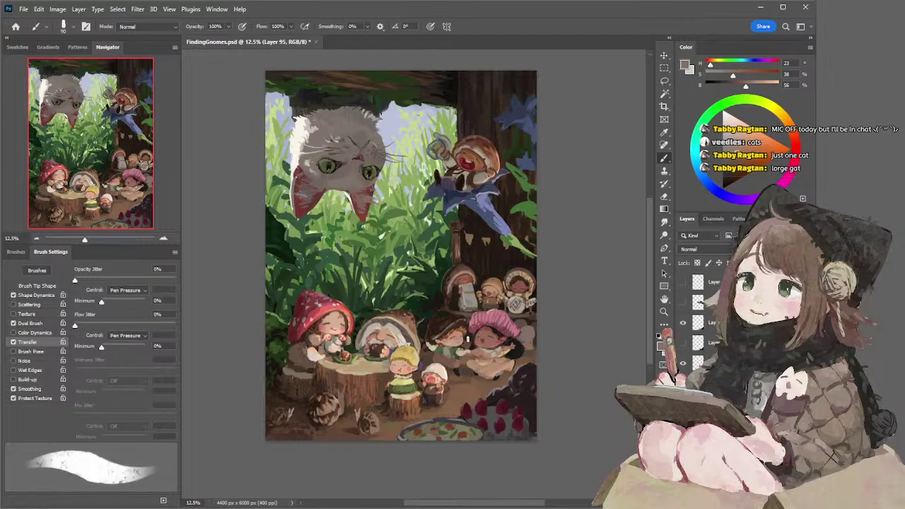
pyautogui.keyDown('alt'); pyautogui.click(537, 339); pyautogui.keyUp('alt')
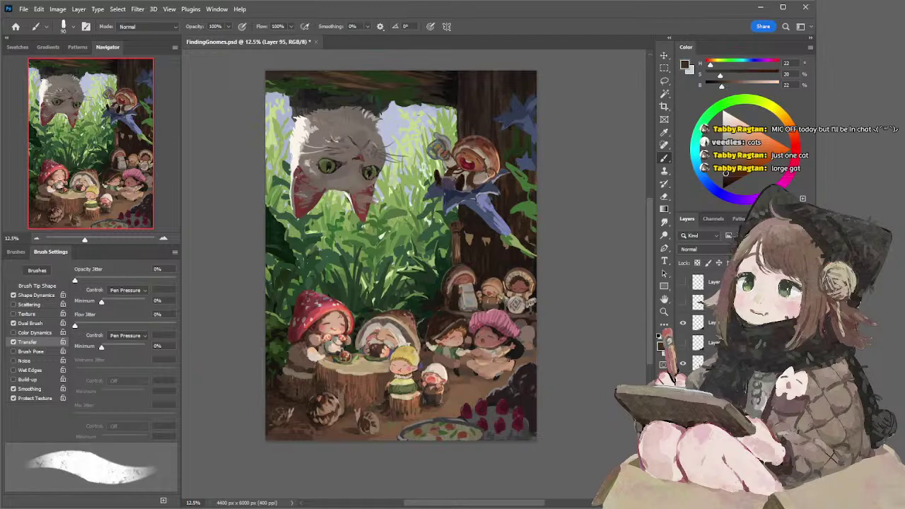
# Paint the gap behind the brown-hatted and pink-hatted gnomes with a 150 px brush in sampled brown of hue 23, saturation 24, brightness 51
pyautogui.keyDown('alt'); pyautogui.click(468, 346); pyautogui.keyUp('alt')
pyautogui.press(']')
pyautogui.press(']')
pyautogui.press(']')
pyautogui.press(']')
pyautogui.press(']')
pyautogui.press(']')
pyautogui.press(']')
pyautogui.press(']')
pyautogui.press(']')
pyautogui.keyDown('alt'); pyautogui.click(531, 331); pyautogui.keyUp('alt')
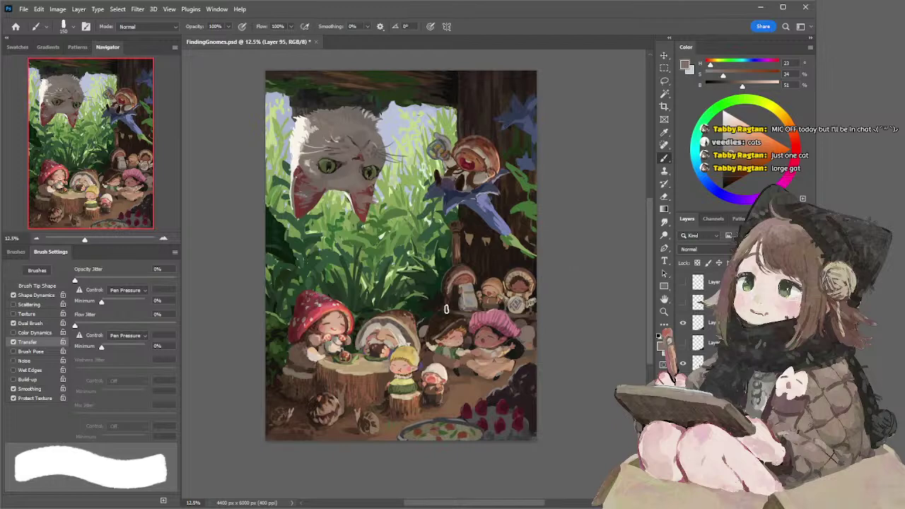
# Shade around the brown-hatted and pink-hatted gnomes with 90 to 100 px brushes in sampled dark browns, including hue 23, saturation 30, brightness 31
pyautogui.press('[')
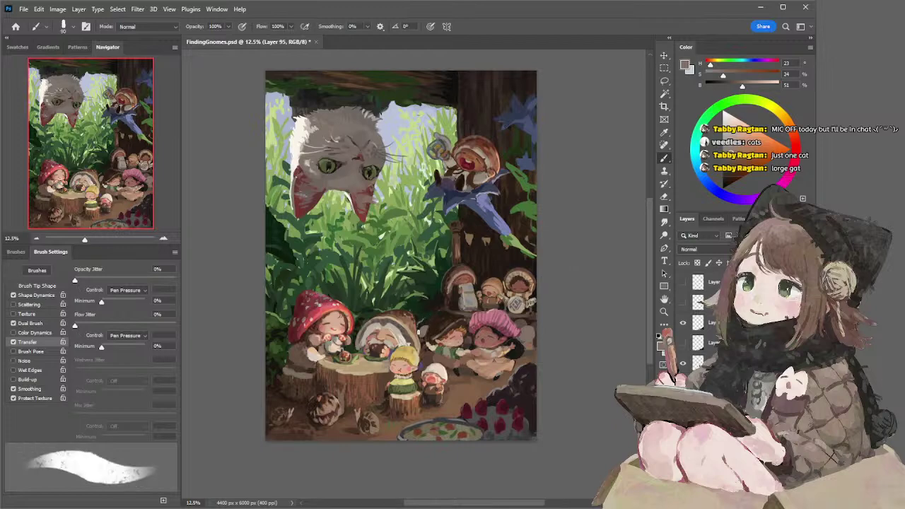
pyautogui.keyDown('alt'); pyautogui.click(458, 343); pyautogui.keyUp('alt')
pyautogui.press(']')
pyautogui.press(']')
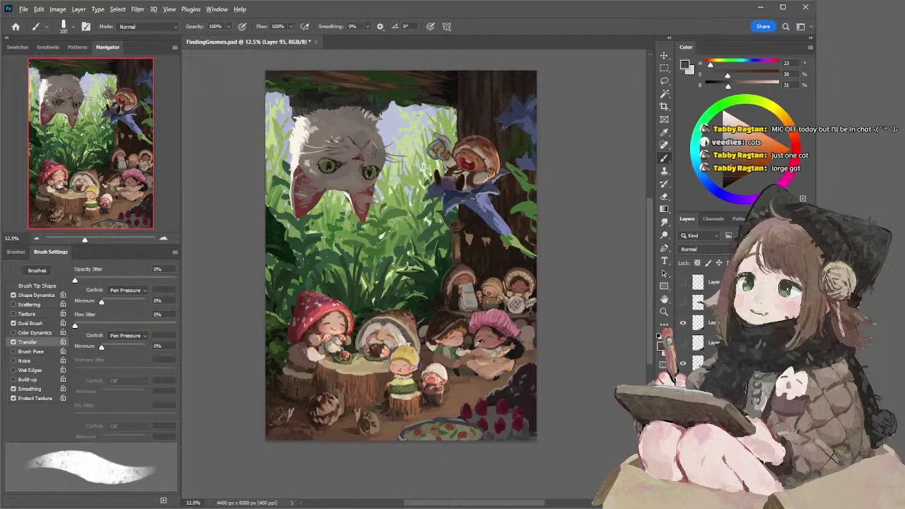
pyautogui.keyDown('alt'); pyautogui.click(538, 341); pyautogui.keyUp('alt')
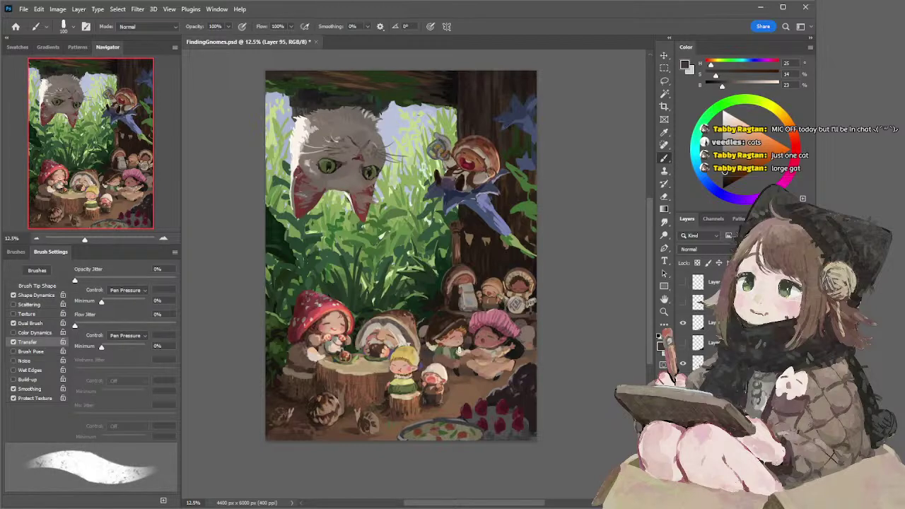
# Blend the background around the pink hat with a 125 px brush in sampled light brown, and a 90 px brush in hue 23, saturation 28, brightness 37
pyautogui.keyDown('alt'); pyautogui.click(424, 333); pyautogui.keyUp('alt')
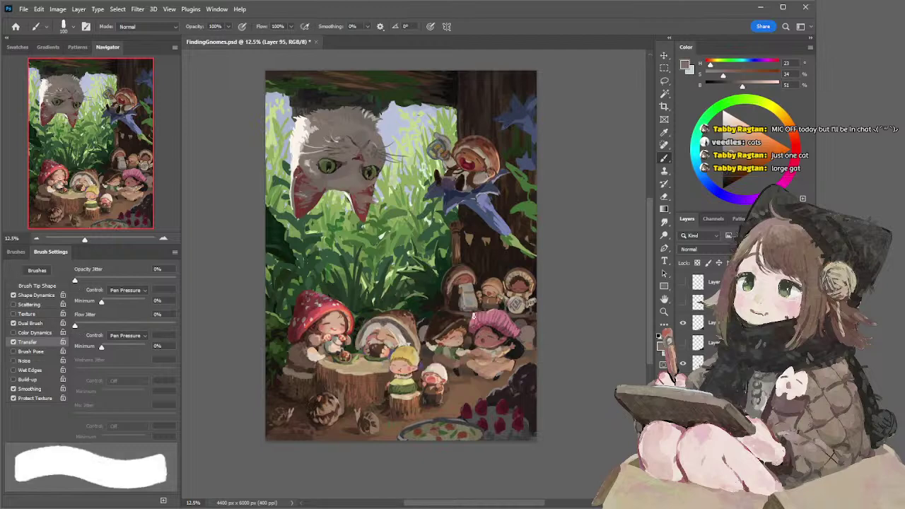
pyautogui.press(']')
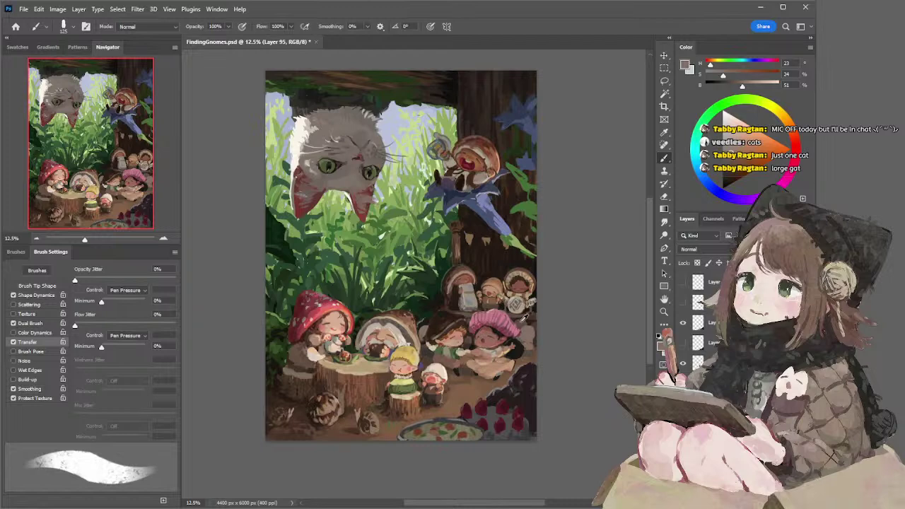
pyautogui.keyDown('alt'); pyautogui.click(521, 323); pyautogui.keyUp('alt')
pyautogui.press('[')
pyautogui.press('[')
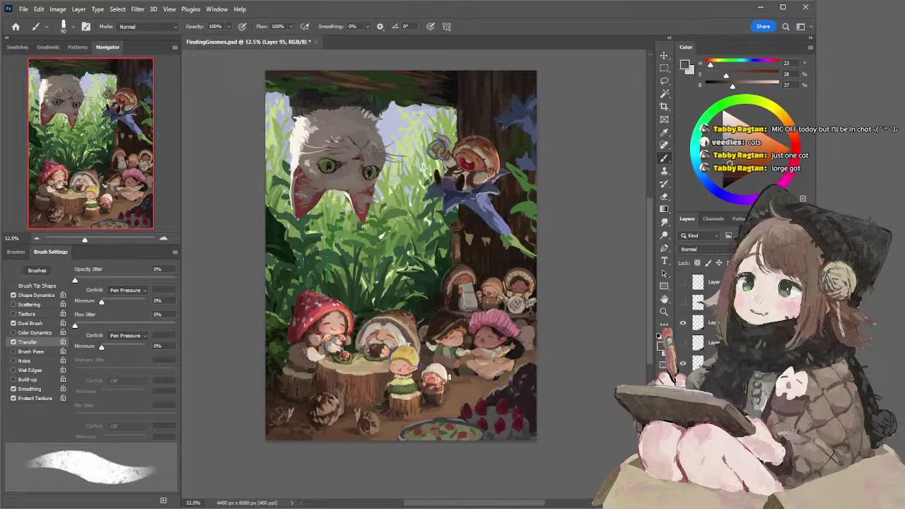
# Deepen the shadows around the two seated gnomes with dark browns of hue 30, saturation 10, brightness 16 and hue 25, saturation 22, brightness 20
pyautogui.keyDown('alt'); pyautogui.click(431, 359); pyautogui.keyUp('alt')
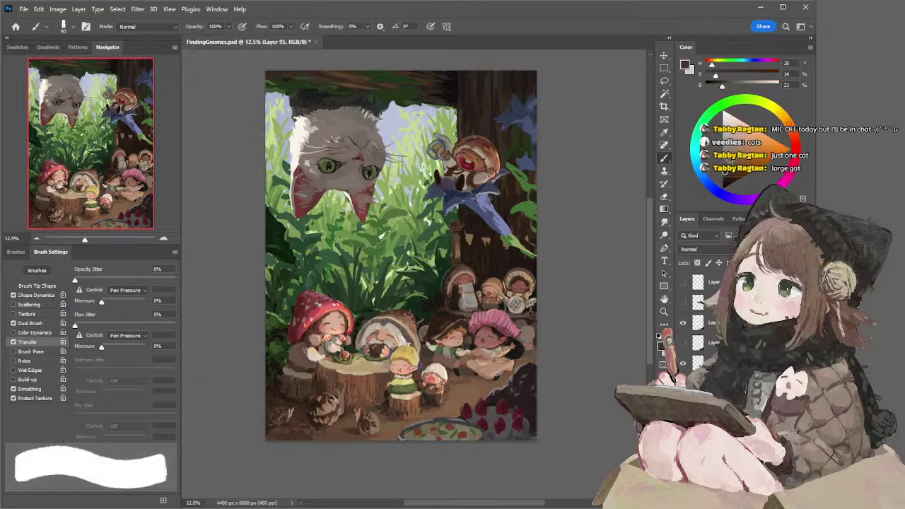
pyautogui.moveTo(726, 176); pyautogui.dragTo(723, 176)
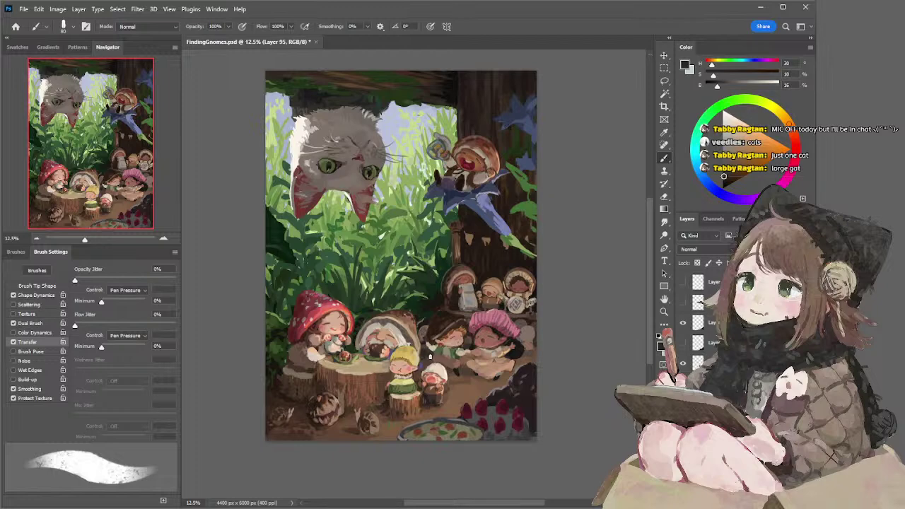
pyautogui.keyDown('alt'); pyautogui.click(528, 354); pyautogui.keyUp('alt')
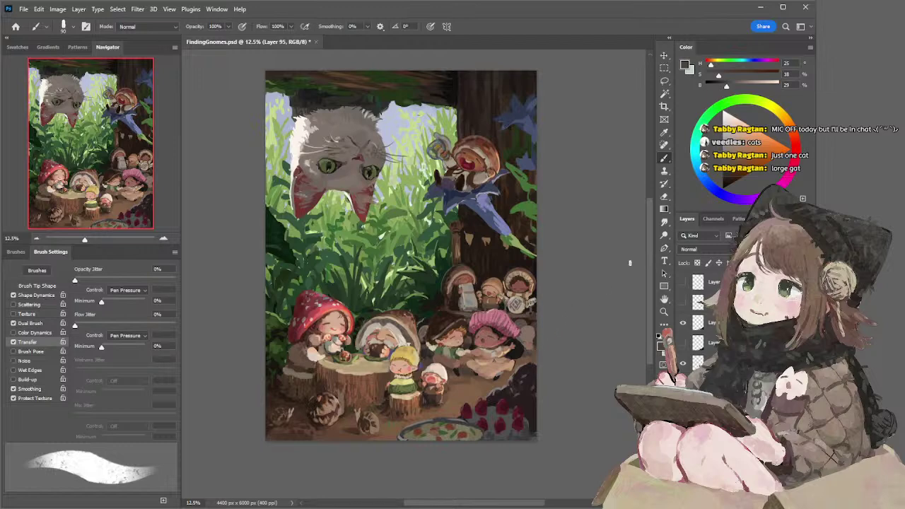
pyautogui.click(725, 174)
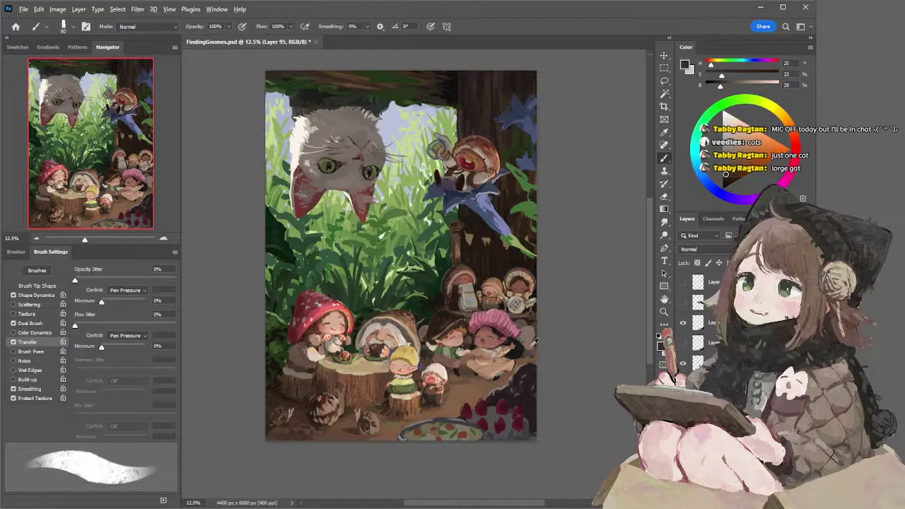
pyautogui.keyDown('alt'); pyautogui.click(532, 343); pyautogui.keyUp('alt')
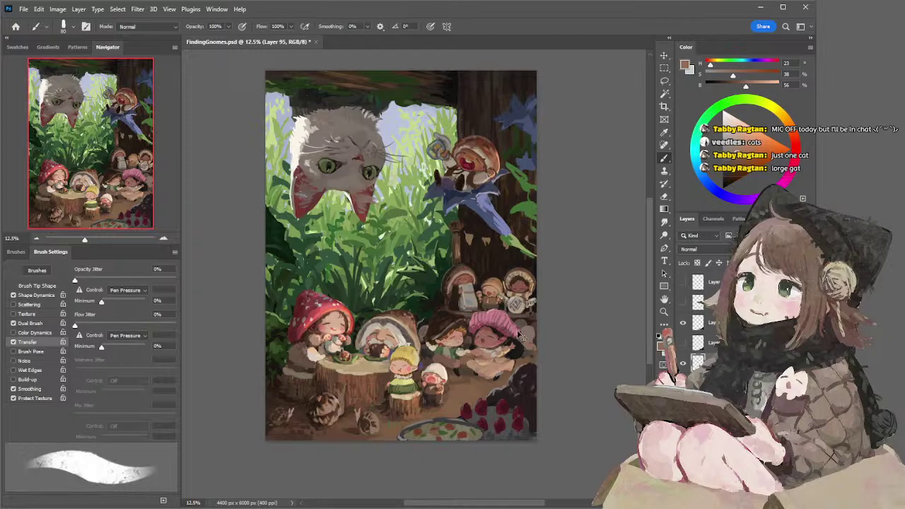
# On Layer 92, clean up the pink-hatted gnome's hair edge with the Eraser and a 70 px brush in near-black of hue 30, saturation 8, brightness 10
pyautogui.press('e')
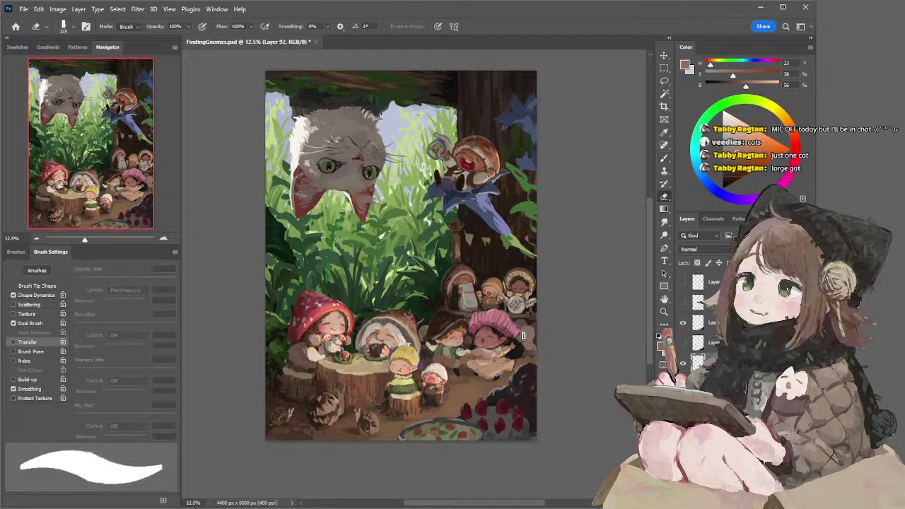
pyautogui.press('b')
pyautogui.keyDown('alt'); pyautogui.click(520, 343); pyautogui.keyUp('alt')
pyautogui.press('e')
pyautogui.press('b')
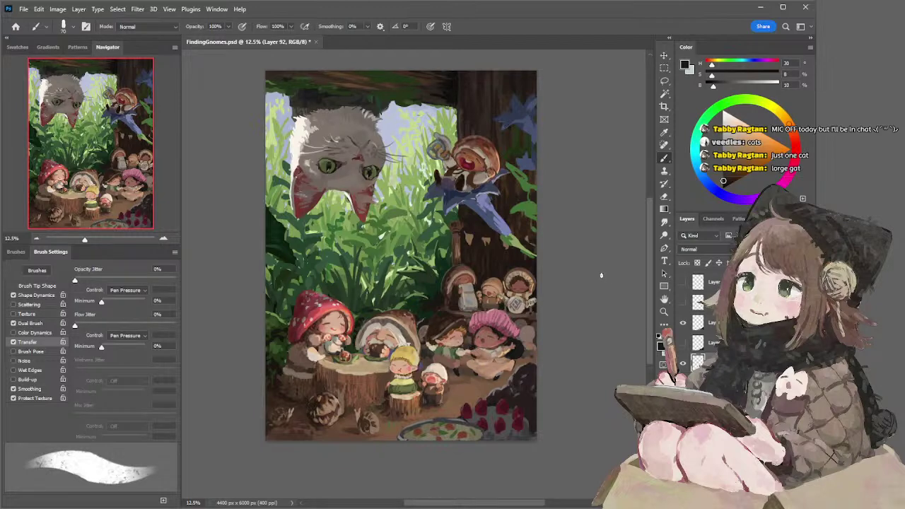
# Touch up the brown-hatted gnome's face and hand with a 60 px brush in sampled skin pink of hue 16, saturation 40, brightness 76
pyautogui.keyDown('alt'); pyautogui.click(461, 337); pyautogui.keyUp('alt')
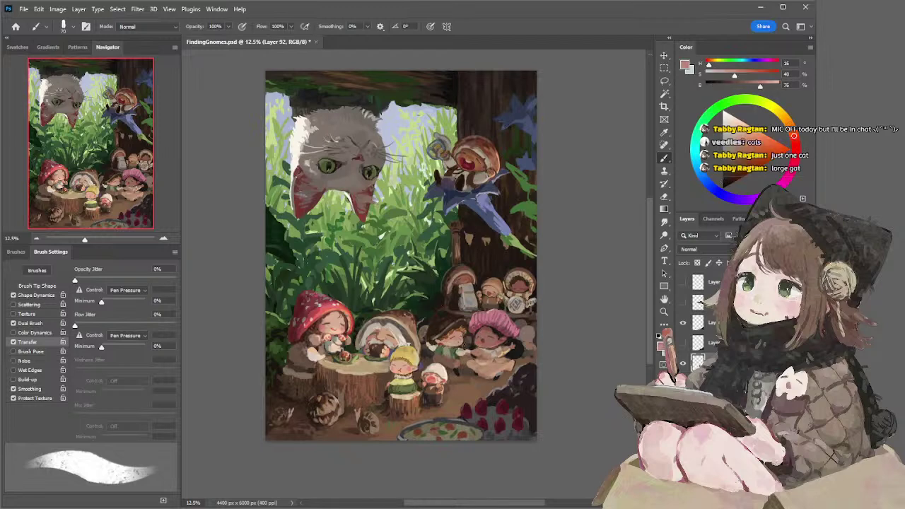
pyautogui.press(']')
pyautogui.press('[')
pyautogui.press('[')
pyautogui.keyDown('alt'); pyautogui.click(464, 351); pyautogui.keyUp('alt')
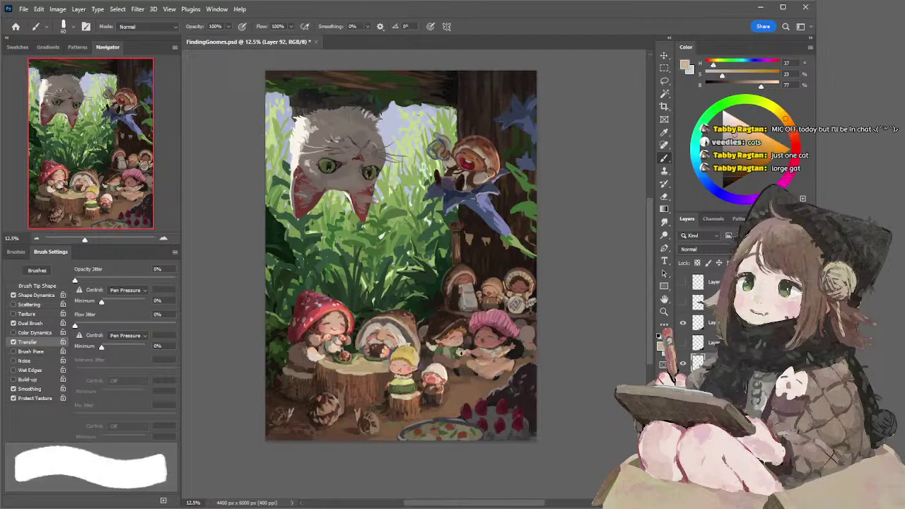
# Paint details on the brown-hatted gnome's coat in sampled cream, beige of hue 48, saturation 17, brightness 56, and green of hue 91, saturation 38, brightness 38
pyautogui.keyDown('alt'); pyautogui.click(429, 347); pyautogui.keyUp('alt')
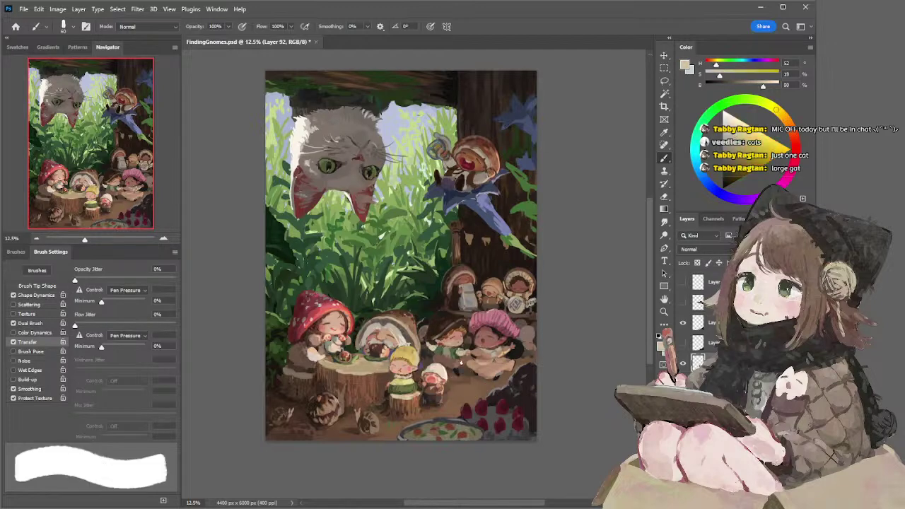
pyautogui.keyDown('alt'); pyautogui.click(447, 351); pyautogui.keyUp('alt')
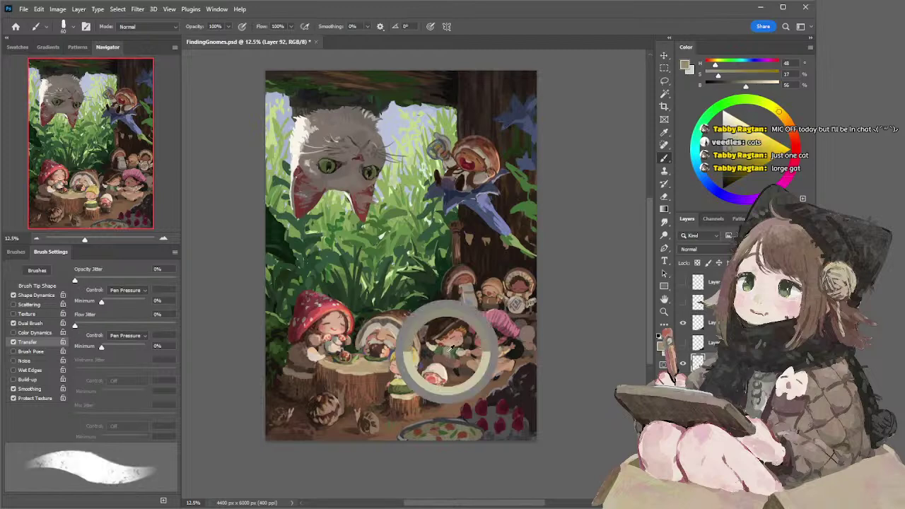
pyautogui.click(449, 363)
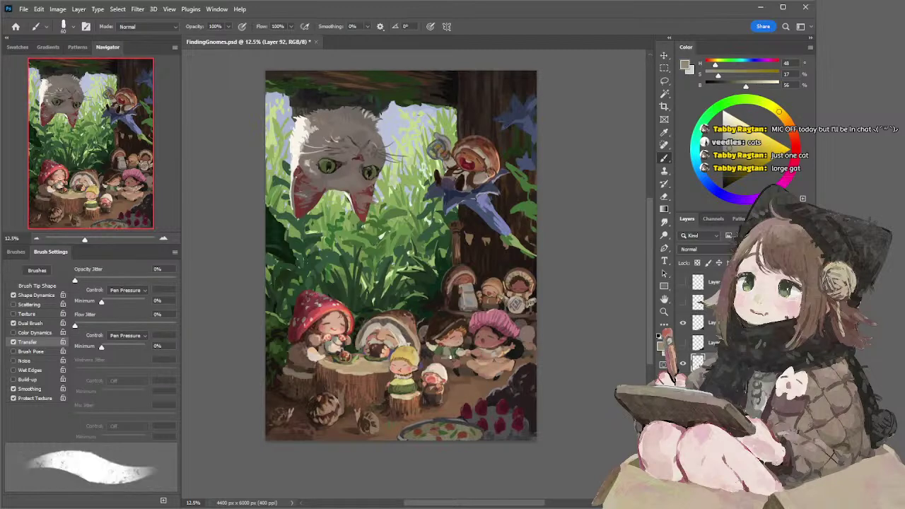
pyautogui.keyDown('alt'); pyautogui.click(441, 351); pyautogui.keyUp('alt')
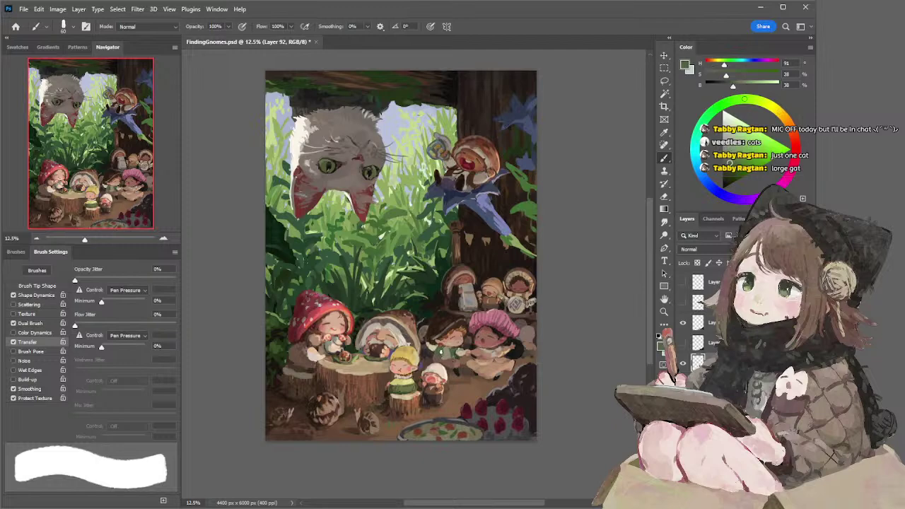
pyautogui.keyDown('alt'); pyautogui.click(445, 352); pyautogui.keyUp('alt')
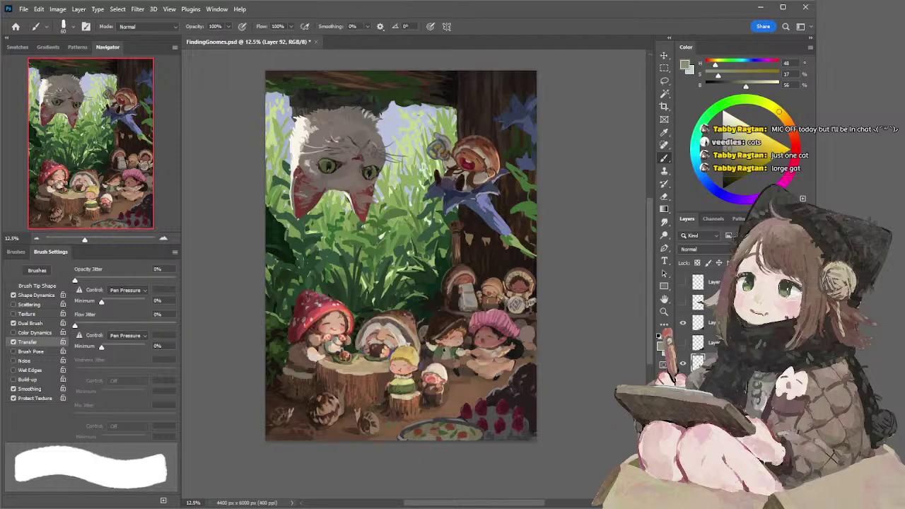
pyautogui.click(441, 350)
pyautogui.keyDown('alt'); pyautogui.click(441, 351); pyautogui.keyUp('alt')
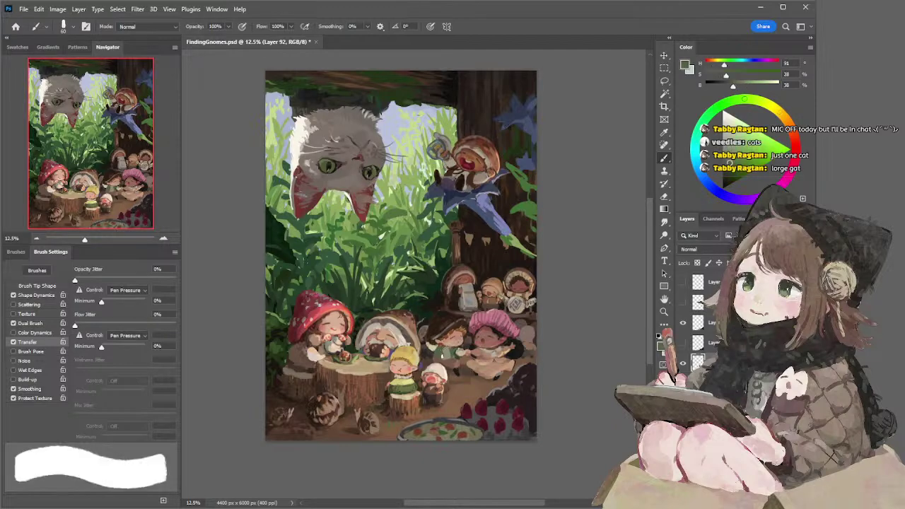
# Refine the brown-hatted gnome's sleeve and collar with sampled dark green of hue 89, saturation 32, brightness 28, cream, muted green and beige
pyautogui.keyDown('alt'); pyautogui.click(459, 353); pyautogui.keyUp('alt')
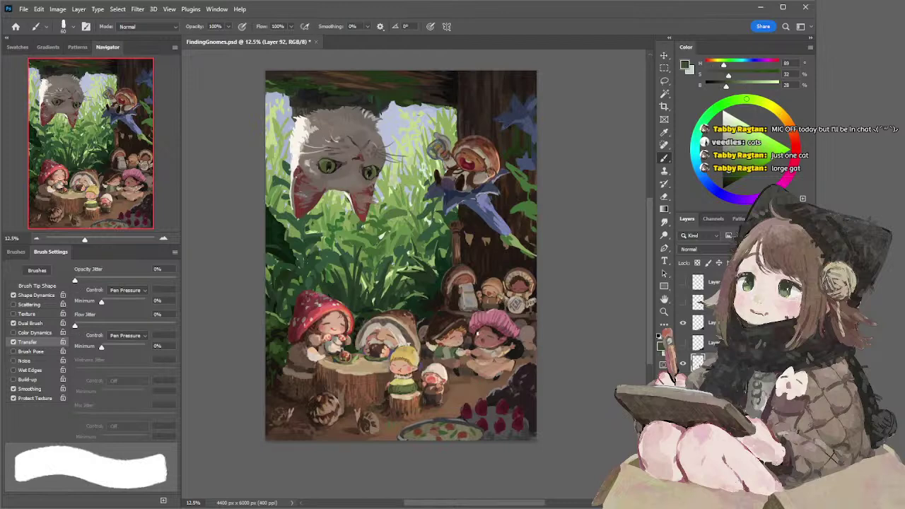
pyautogui.keyDown('alt'); pyautogui.click(442, 350); pyautogui.keyUp('alt')
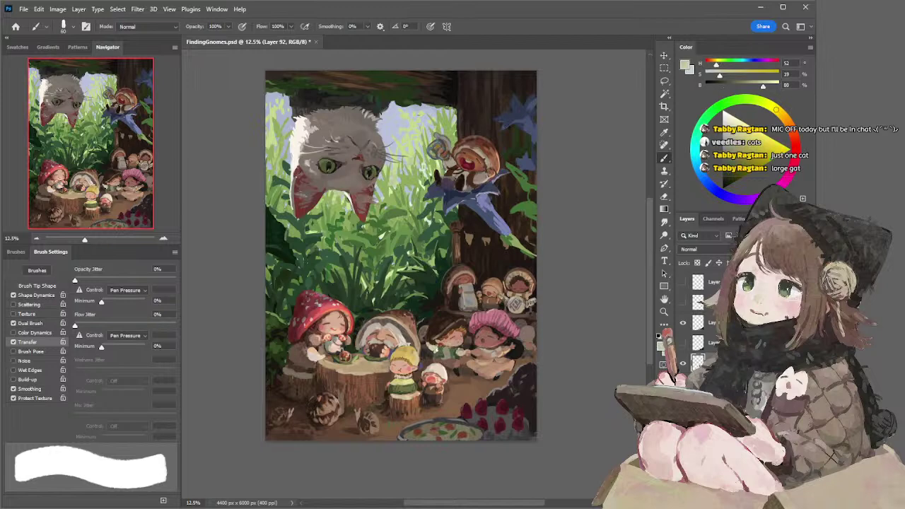
pyautogui.keyDown('alt'); pyautogui.click(455, 349); pyautogui.keyUp('alt')
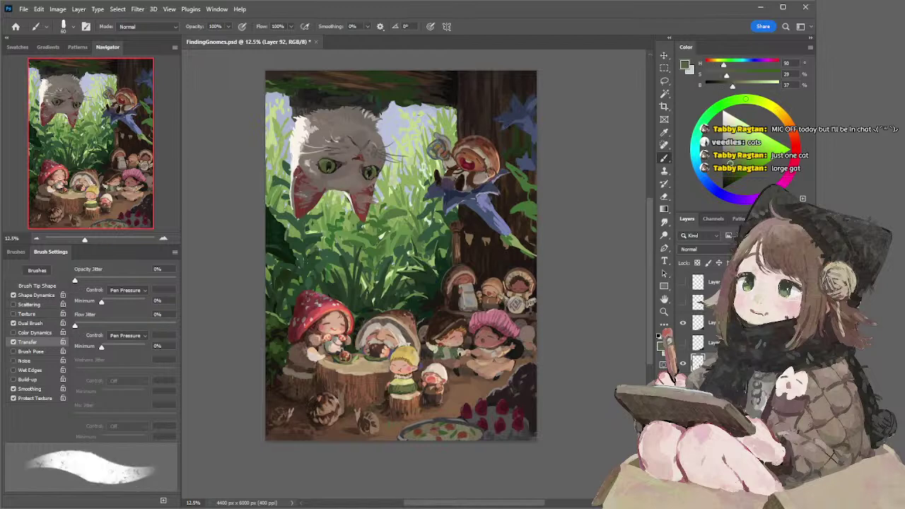
pyautogui.keyDown('alt'); pyautogui.click(453, 357); pyautogui.keyUp('alt')
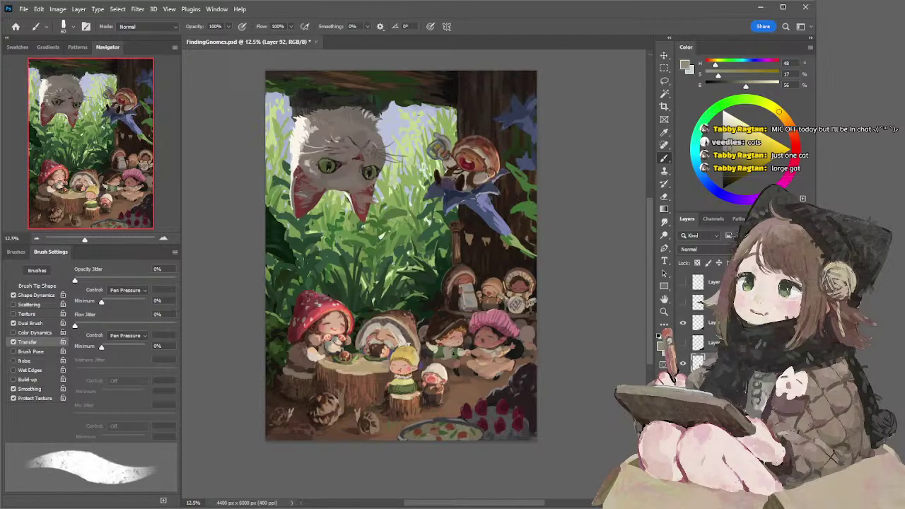
# Touch up the brown-hatted gnome's face in pink of hue 14, saturation 41, brightness 76, and sample dark brown beside the pink-hatted gnome
pyautogui.keyDown('alt'); pyautogui.click(454, 338); pyautogui.keyUp('alt')
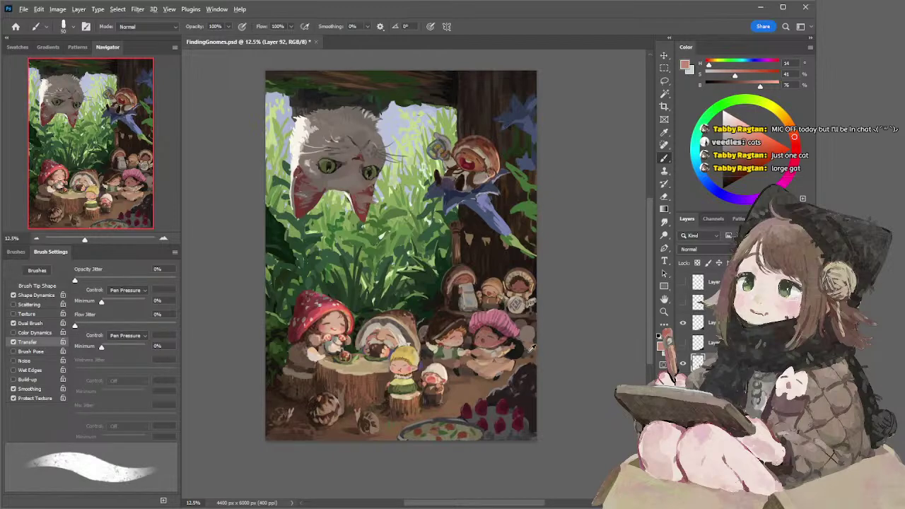
pyautogui.keyDown('alt'); pyautogui.click(527, 347); pyautogui.keyUp('alt')
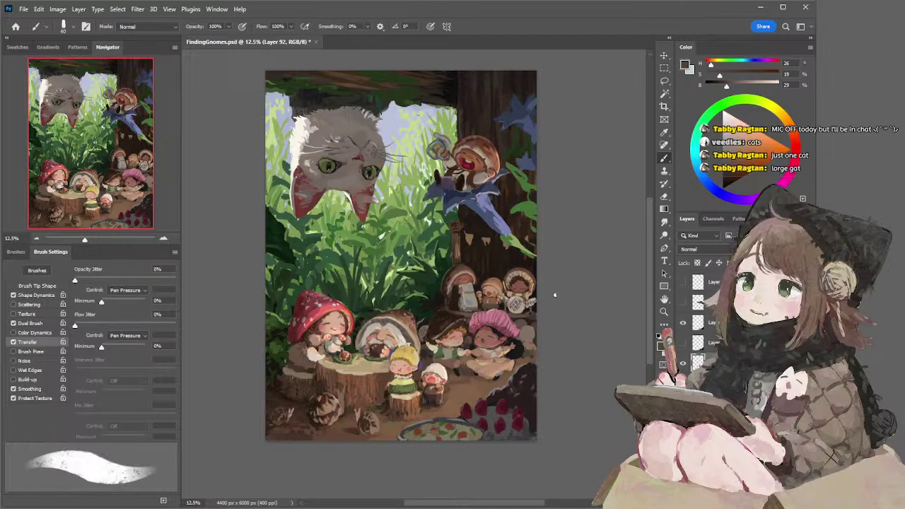
# Refine the brown-hatted gnome's coat, face and hat in sampled beige, skin pink, green of hue 91, and orange-brown of hue 23, saturation 67, brightness 52
pyautogui.keyDown('alt'); pyautogui.click(450, 351); pyautogui.keyUp('alt')
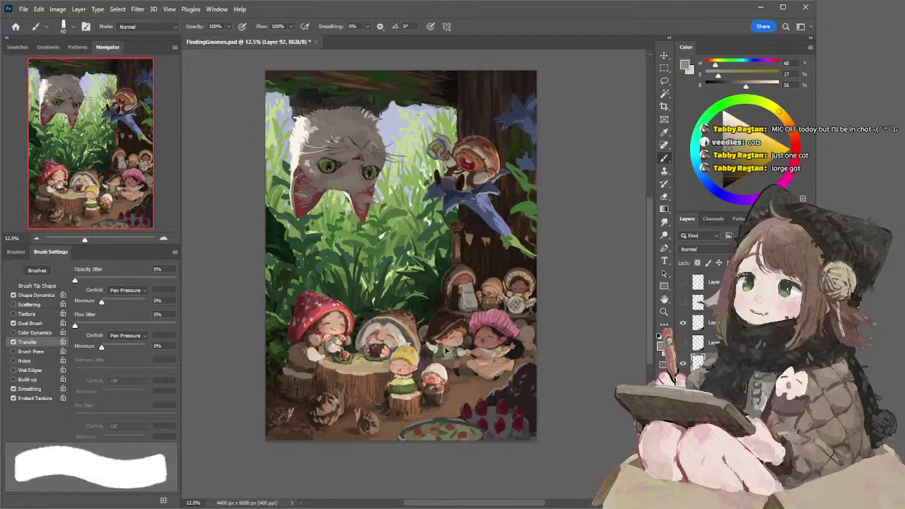
pyautogui.keyDown('alt'); pyautogui.click(441, 342); pyautogui.keyUp('alt')
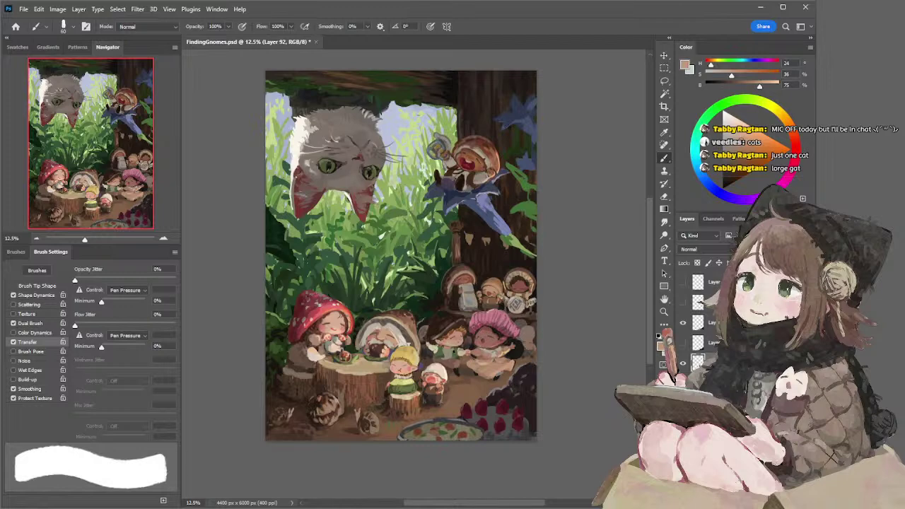
pyautogui.keyDown('alt'); pyautogui.click(444, 348); pyautogui.keyUp('alt')
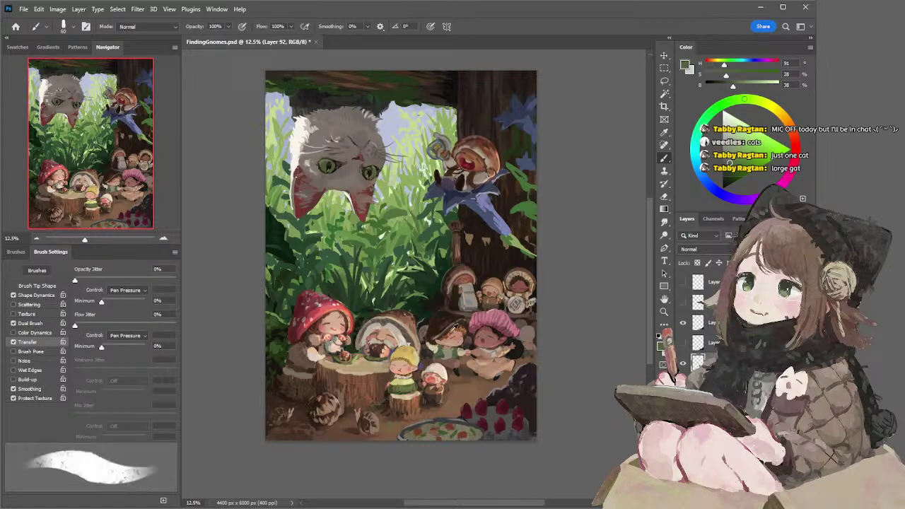
pyautogui.keyDown('alt'); pyautogui.click(451, 332); pyautogui.keyUp('alt')
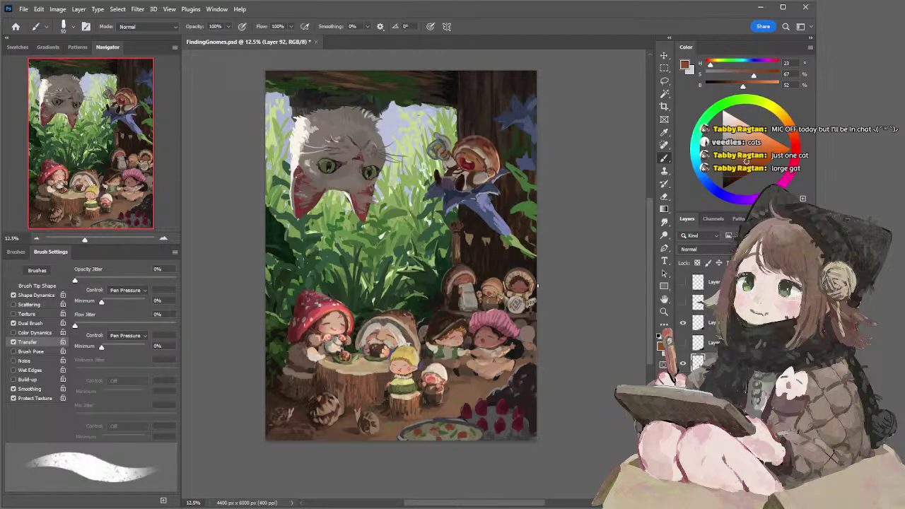
# On Layer 91, touch up the red-hatted gnome's face with a 50 px brush in skin pink of hue 21, saturation 29, brightness 84
pyautogui.keyDown('ctrl'); pyautogui.click(337, 321); pyautogui.keyUp('ctrl')
pyautogui.keyDown('alt'); pyautogui.click(334, 321); pyautogui.keyUp('alt')
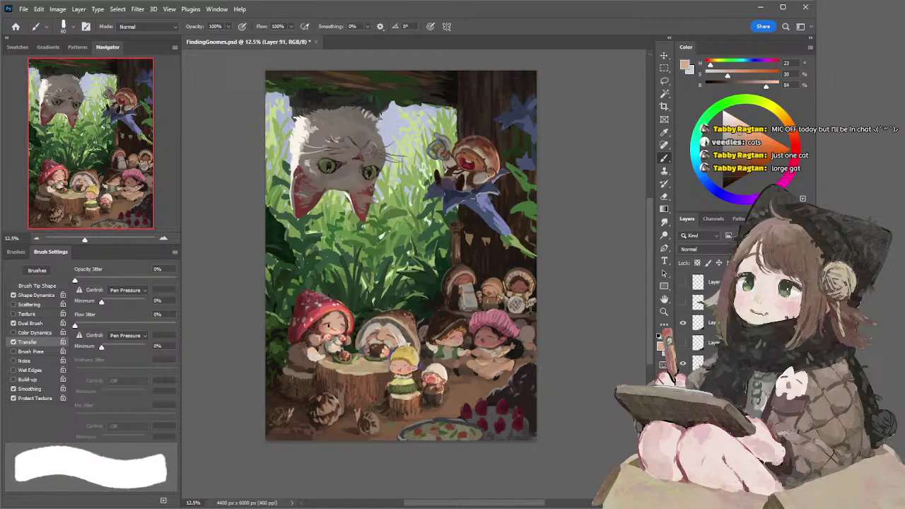
pyautogui.keyDown('alt'); pyautogui.click(337, 316); pyautogui.keyUp('alt')
pyautogui.press('[')
pyautogui.press('[')
pyautogui.press('[')
pyautogui.press('[')
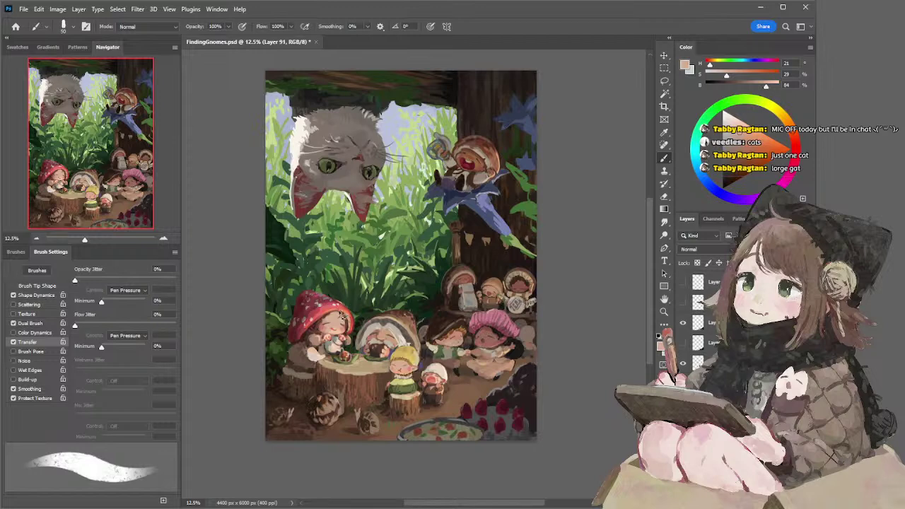
pyautogui.press('l')
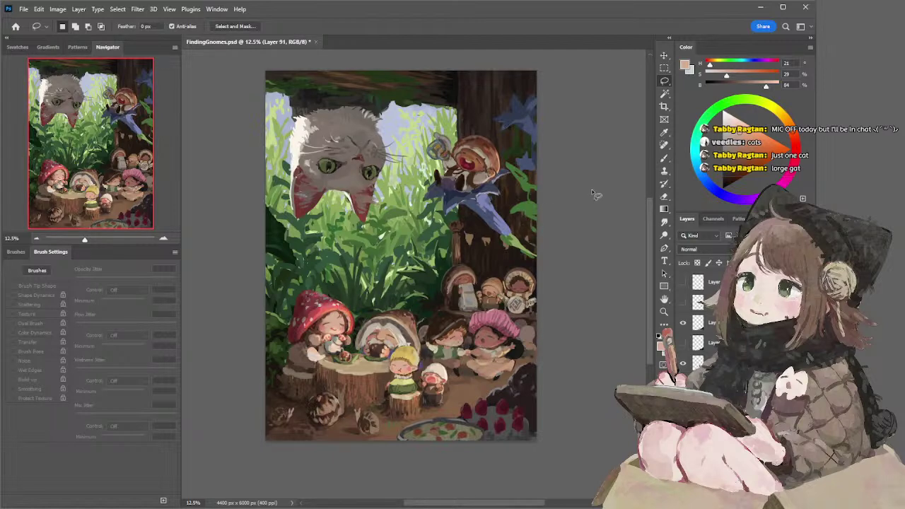
pyautogui.press('b')
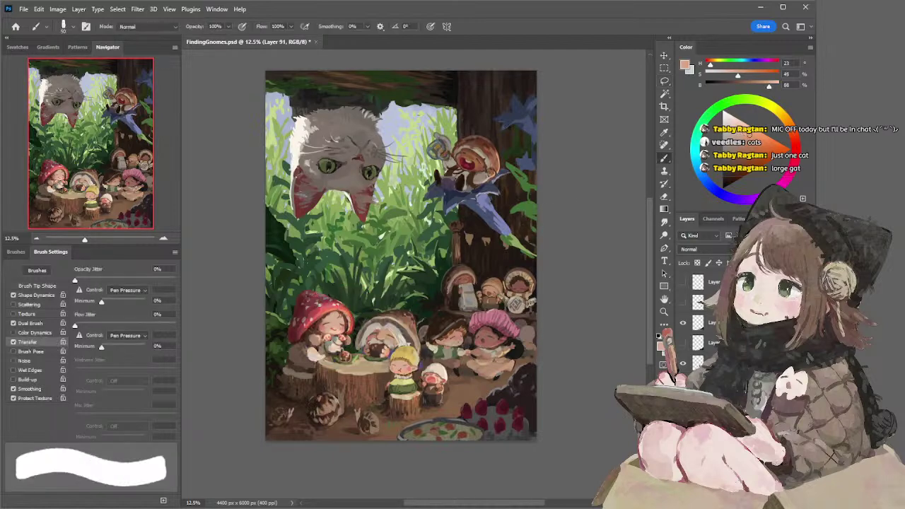
# Refine the red-hatted gnome's cheek and adjoining hat brim in pink of hue 23, saturation 29, brightness 83, and reddish brown of hue 15, saturation 50, brightness 55
pyautogui.click(738, 132)
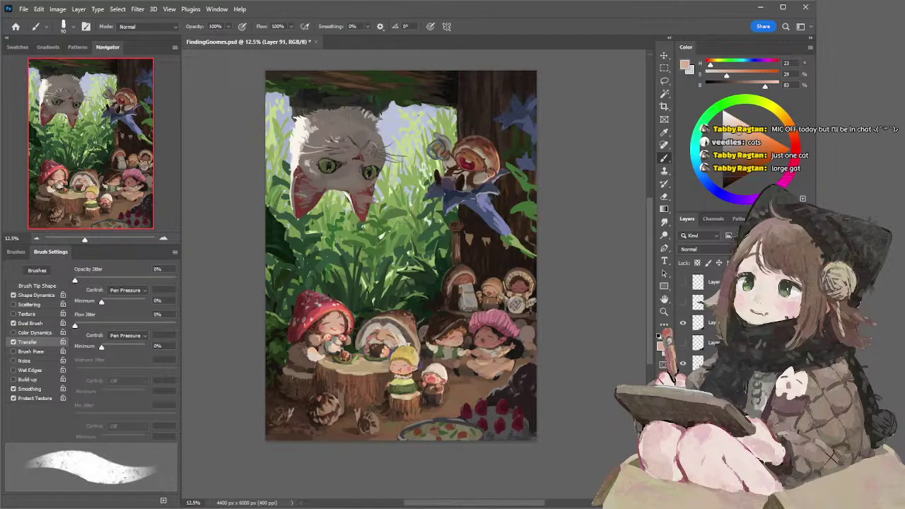
pyautogui.keyDown('alt'); pyautogui.click(346, 320); pyautogui.keyUp('alt')
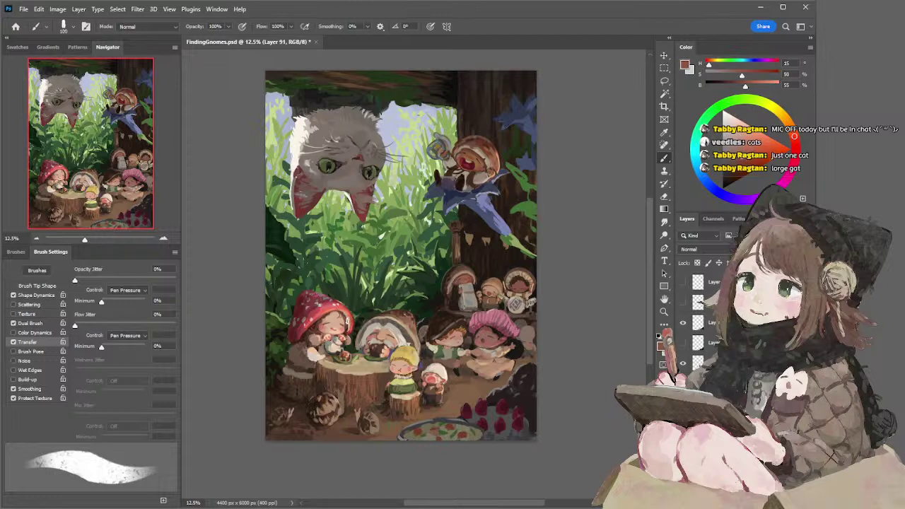
pyautogui.press('[')
pyautogui.keyDown('alt'); pyautogui.click(354, 313); pyautogui.keyUp('alt')
pyautogui.moveTo(345, 316)
pyautogui.mouseDown()
pyautogui.moveTo(356, 329)
pyautogui.moveTo(346, 318)
pyautogui.mouseUp()
# Shade the red hat's inner and lower back edge in sampled dark reds of hue 7, brightness 23, and hue 0, saturation 57, brightness 35
pyautogui.press('[')
pyautogui.keyDown('alt'); pyautogui.click(307, 337); pyautogui.keyUp('alt')
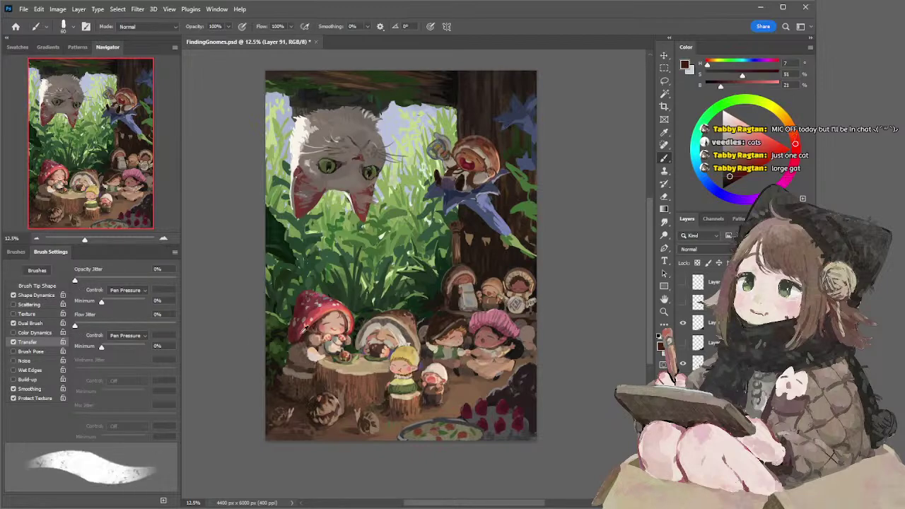
pyautogui.keyDown('alt'); pyautogui.click(299, 337); pyautogui.keyUp('alt')
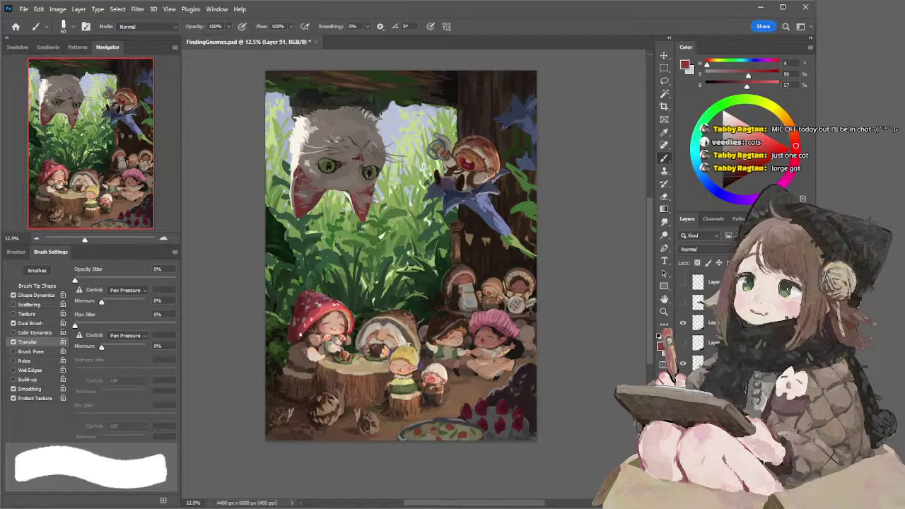
pyautogui.keyDown('alt'); pyautogui.click(296, 339); pyautogui.keyUp('alt')
pyautogui.press(']')
pyautogui.press(']')
pyautogui.press(']')
pyautogui.press(']')
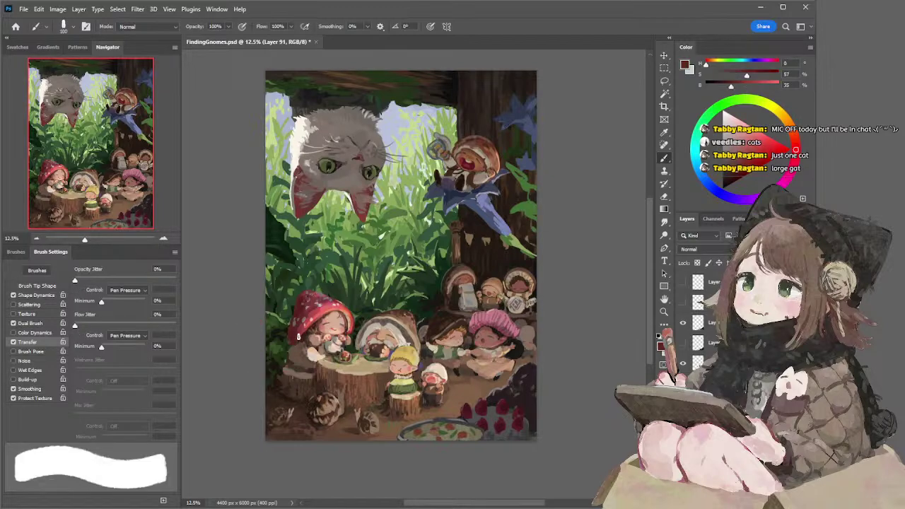
# Paint over the red hat's white spots in muted reds of hue 354, saturation 57, brightness 47, and hue 356, saturation 55, brightness 48
pyautogui.press('.')
pyautogui.keyDown('alt'); pyautogui.click(303, 327); pyautogui.keyUp('alt')
pyautogui.press('.')
pyautogui.press('.')
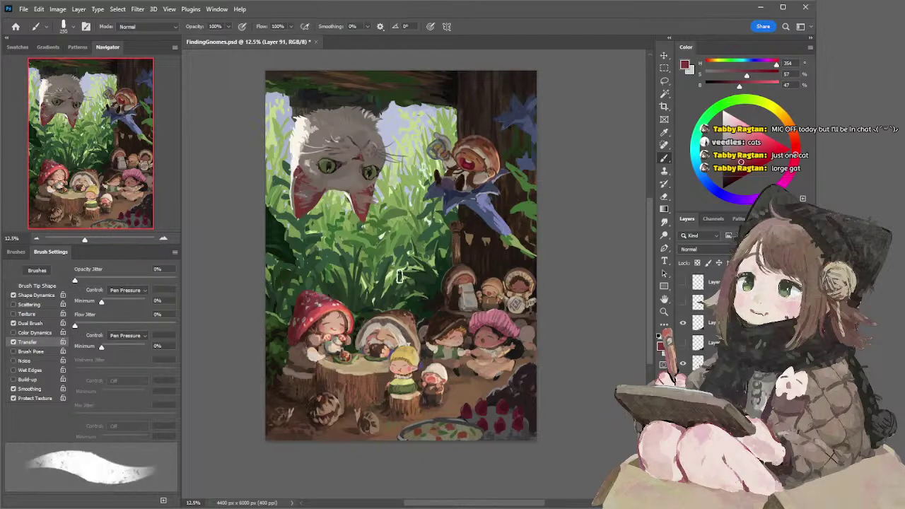
pyautogui.press(',')
pyautogui.press('.')
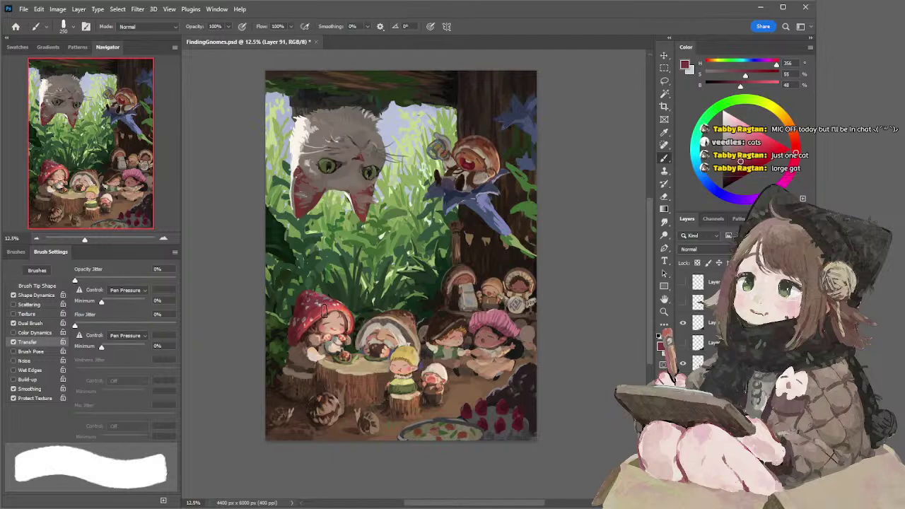
pyautogui.press('.')
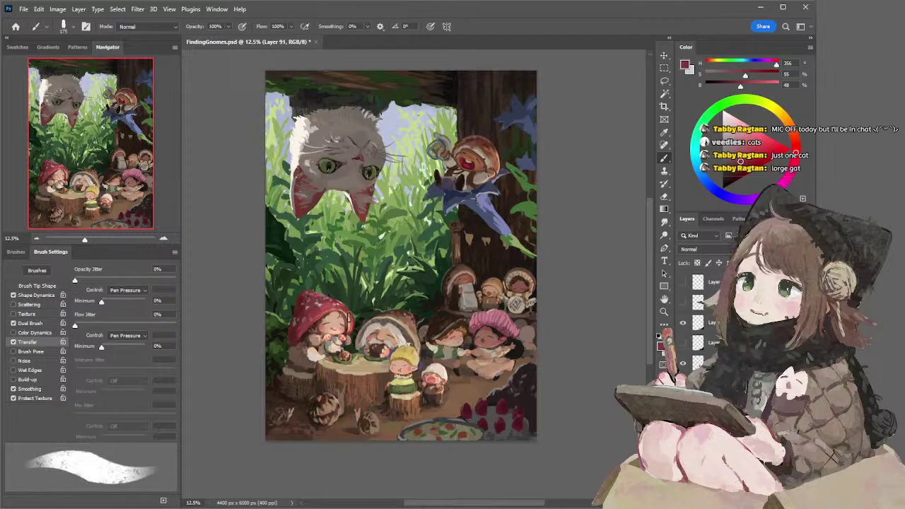
# Refine the red hat's brim and crown in skin pink and reds of hue 357, saturation 55, brightness 50, and hue 356, saturation 51, brightness 65
pyautogui.keyDown('alt'); pyautogui.click(347, 312); pyautogui.keyUp('alt')
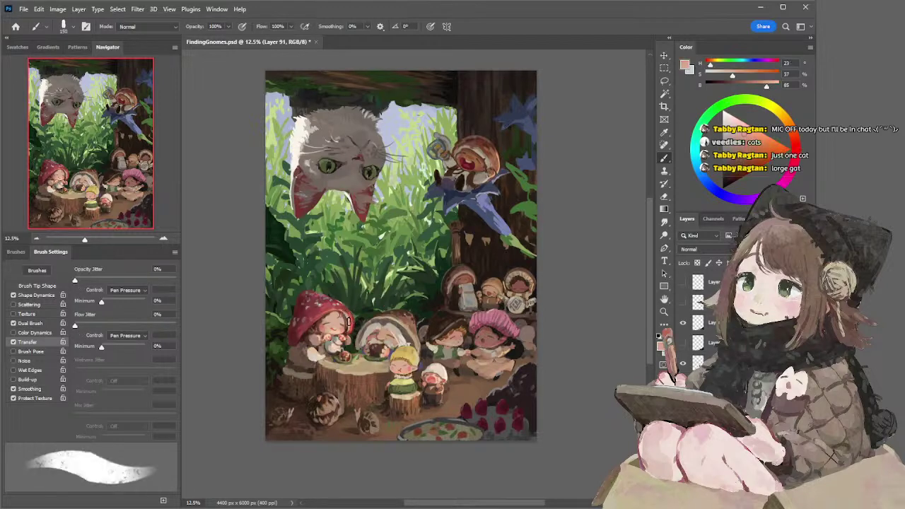
pyautogui.keyDown('alt'); pyautogui.click(325, 296); pyautogui.keyUp('alt')
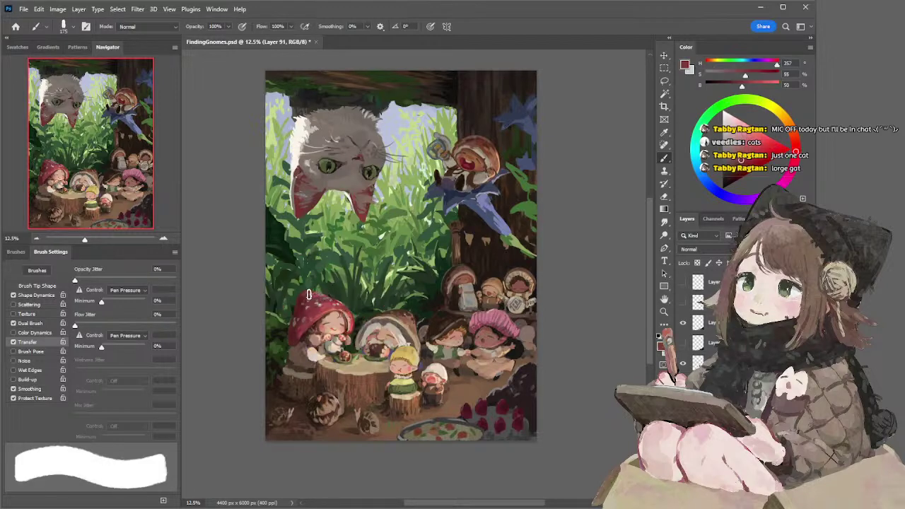
pyautogui.press('[')
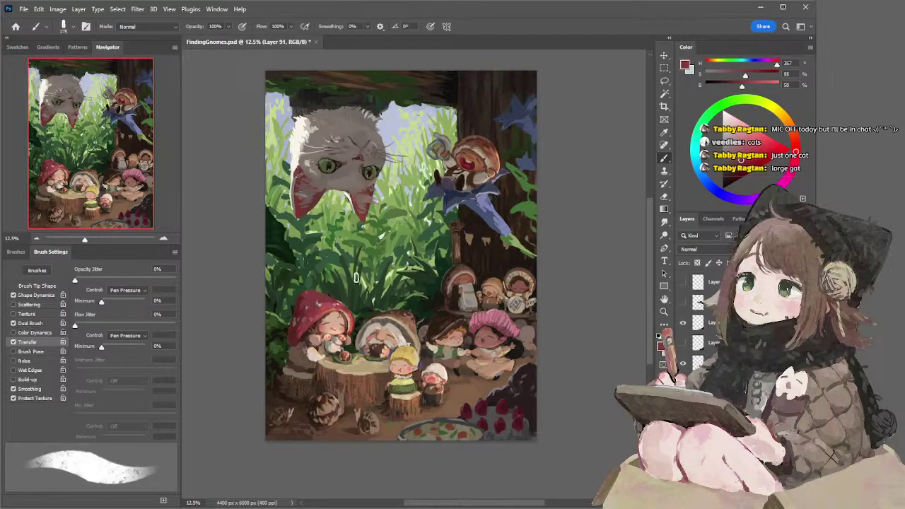
pyautogui.keyDown('alt'); pyautogui.click(332, 302); pyautogui.keyUp('alt')
pyautogui.press('[')
pyautogui.press('[')
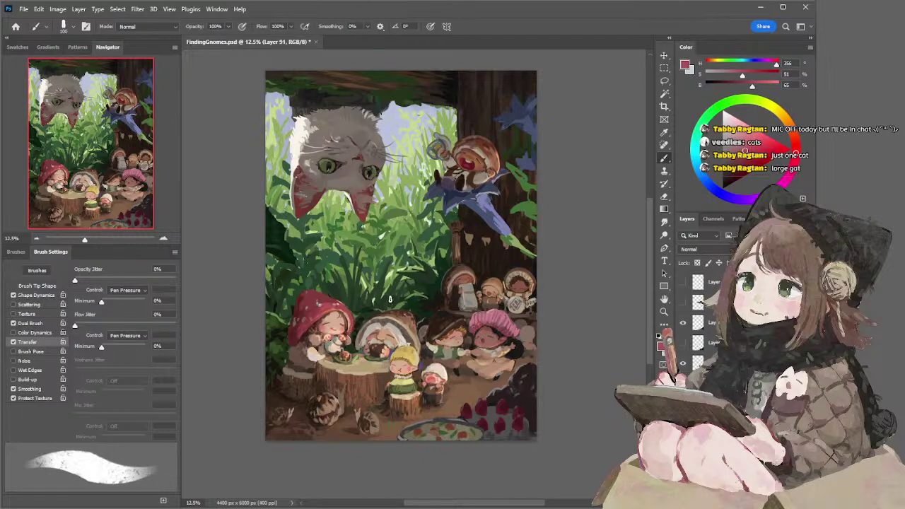
# Shade the red hat in dark red of hue 0, saturation 57, brightness 35, with a brush enlarged to 300 px, and undo the last stroke
pyautogui.keyDown('alt'); pyautogui.click(298, 326); pyautogui.keyUp('alt')
pyautogui.press(']')
pyautogui.press(']')
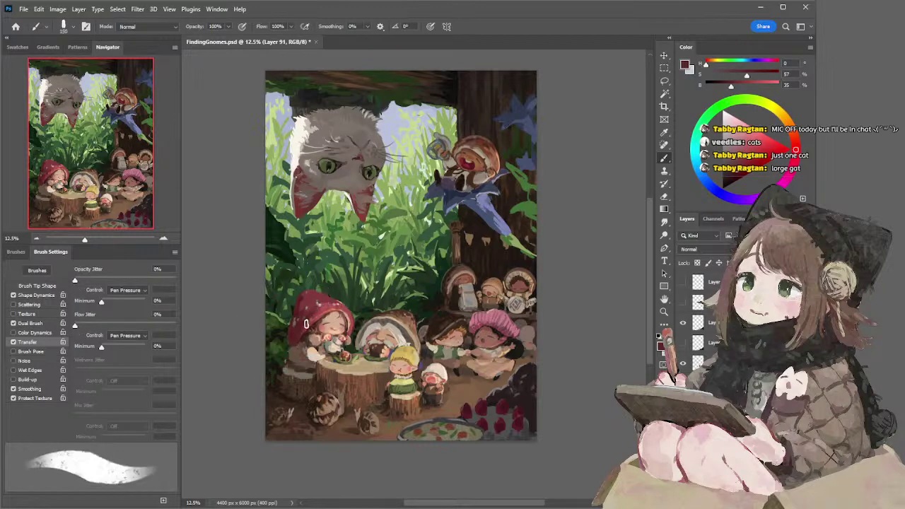
pyautogui.press(']')
pyautogui.press(']')
pyautogui.press(']')
pyautogui.press(']')
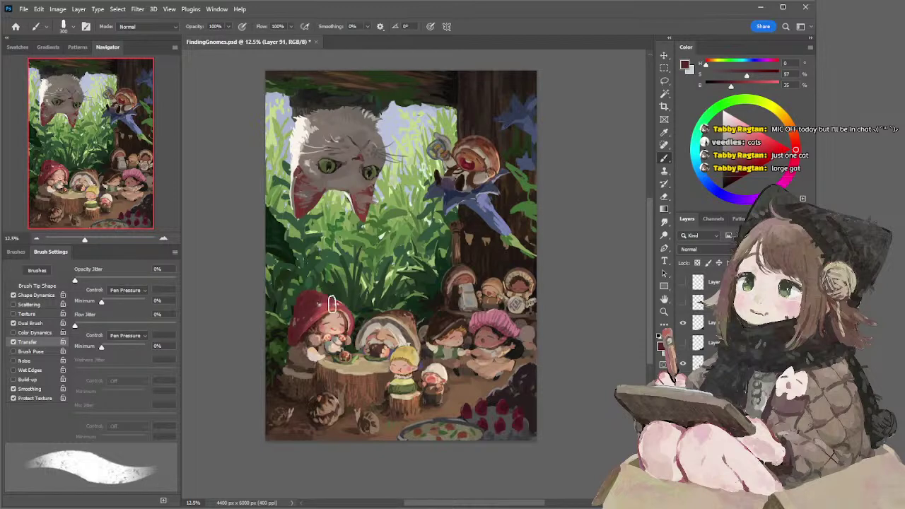
pyautogui.hotkey('ctrl', 'z')
# Blend the red hat's crown in rose red of hue 356, saturation 54, brightness 69, and deeper red of hue 357, saturation 55, brightness 50
pyautogui.keyDown('alt'); pyautogui.click(327, 305); pyautogui.keyUp('alt')
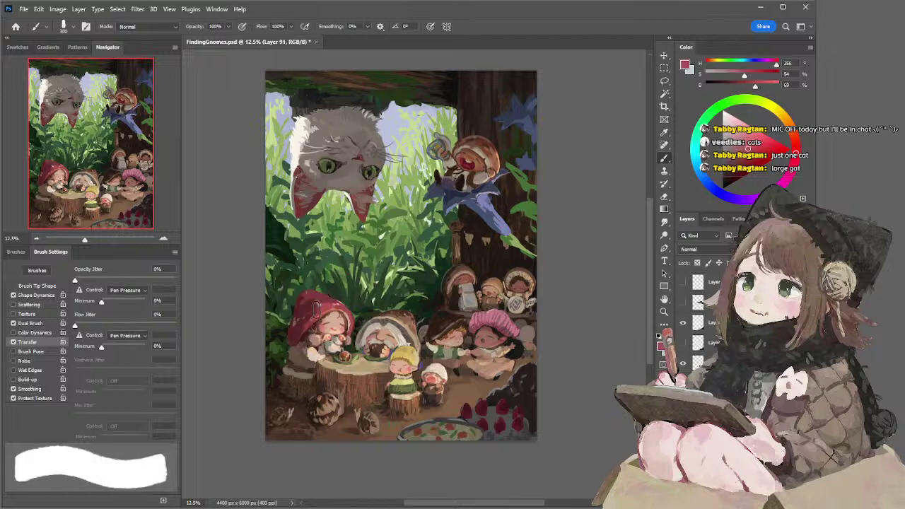
pyautogui.keyDown('alt'); pyautogui.click(328, 303); pyautogui.keyUp('alt')
pyautogui.press('[')
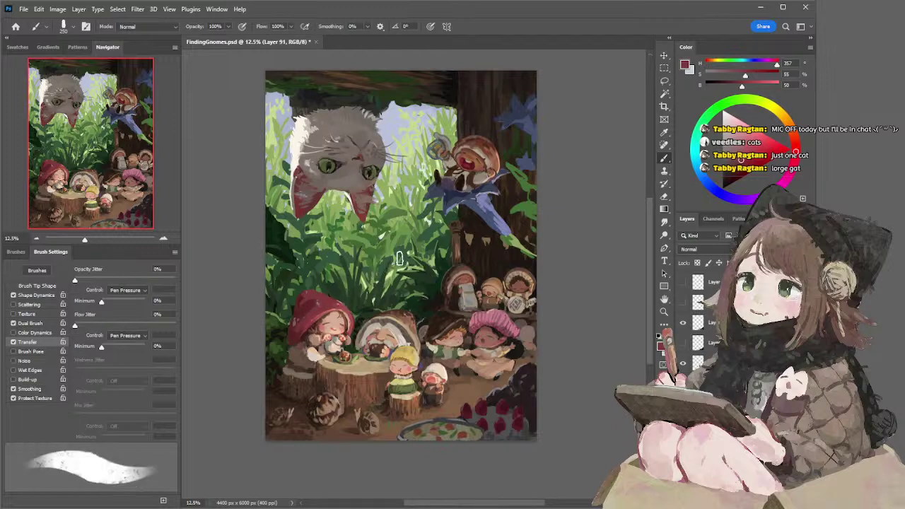
pyautogui.press(']')
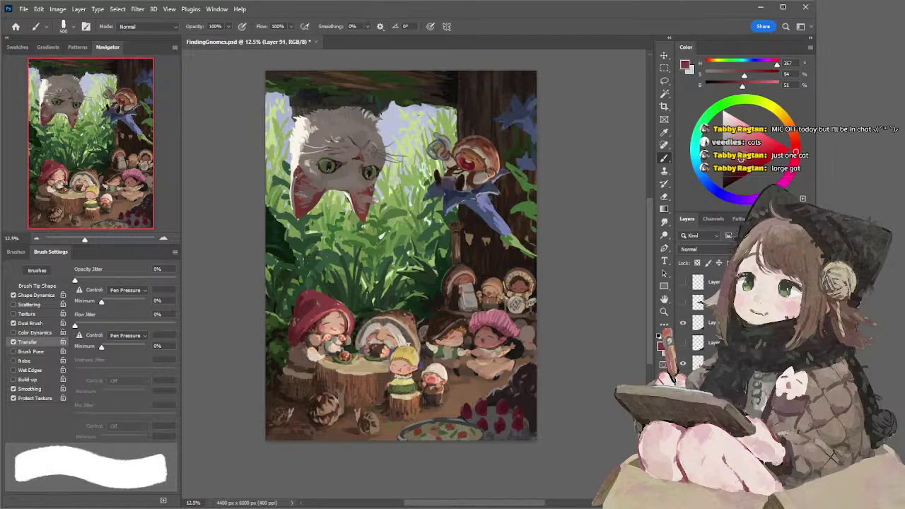
pyautogui.press('[')
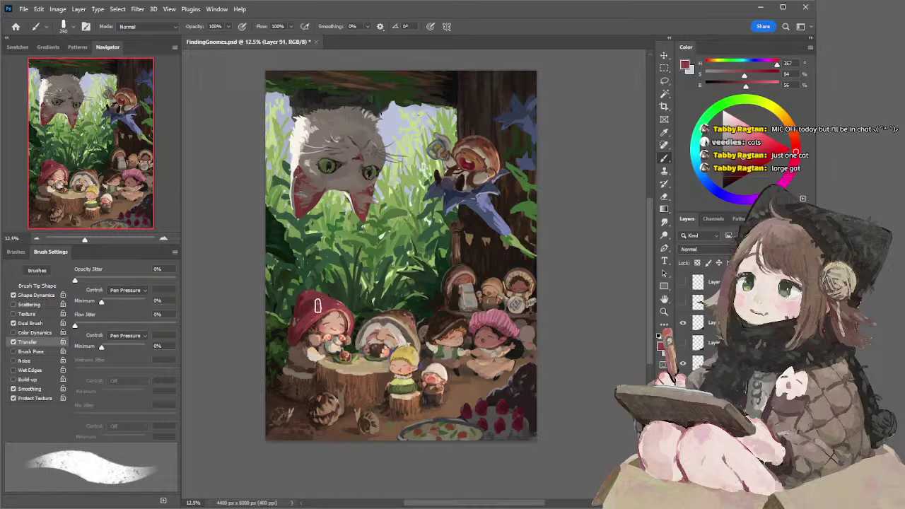
# Rework the red hat's shadows with a 400 px brush in dark red of hue 0, brightness 35, and 300 px mid red of hue 1, brightness 55
pyautogui.keyDown('alt'); pyautogui.click(308, 304); pyautogui.keyUp('alt')
pyautogui.press(']')
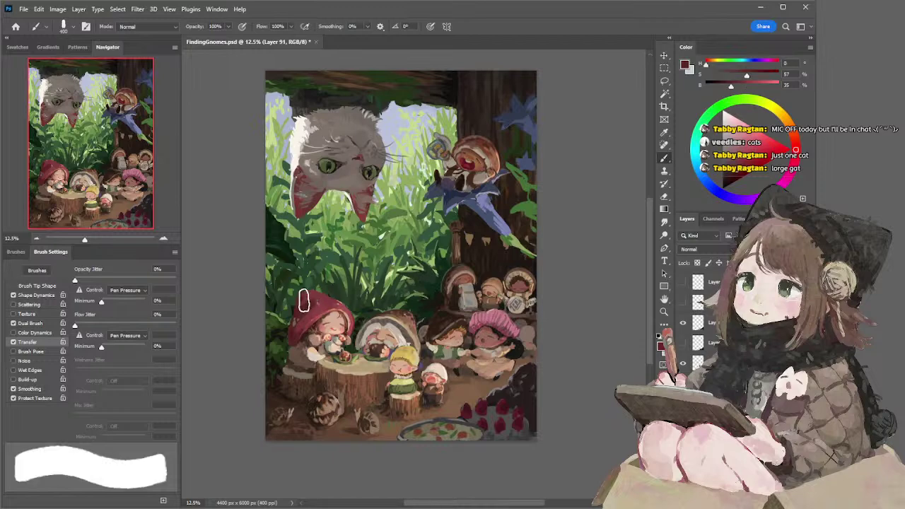
pyautogui.press('[')
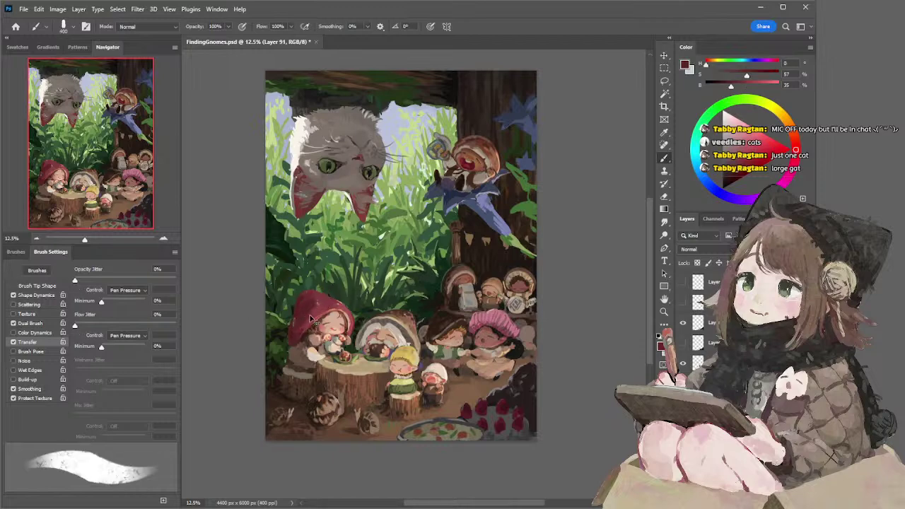
pyautogui.press('[')
pyautogui.keyDown('alt'); pyautogui.click(349, 315); pyautogui.keyUp('alt')
pyautogui.press('l')
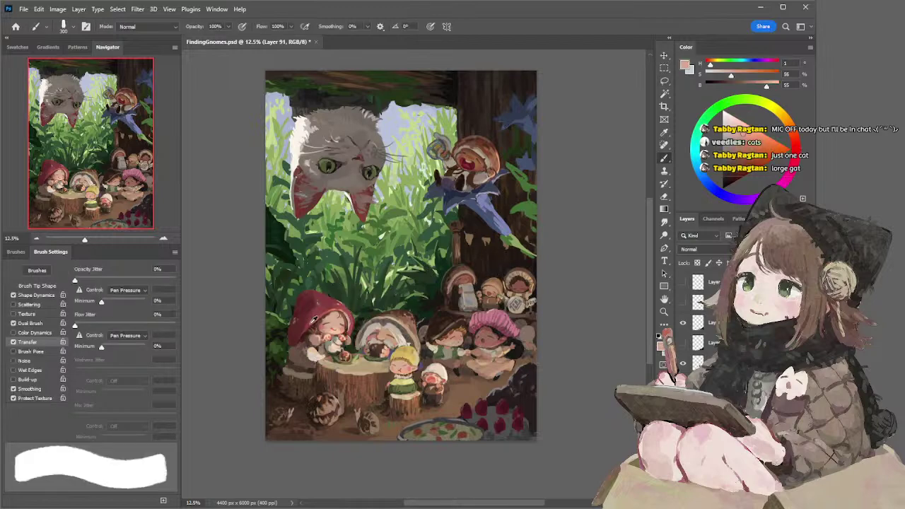
pyautogui.press('b')
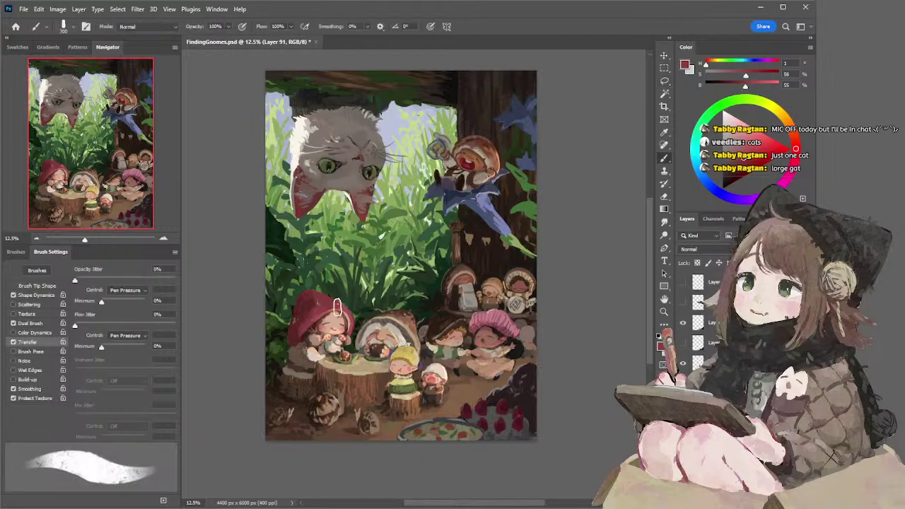
# Highlight the red hat's front above the face with a 150 px brush in orange of hue 19, saturation 61, brightness 86
pyautogui.press('[')
pyautogui.press('[')
pyautogui.press('[')
pyautogui.press('[')
pyautogui.keyDown('alt'); pyautogui.click(337, 305); pyautogui.keyUp('alt')
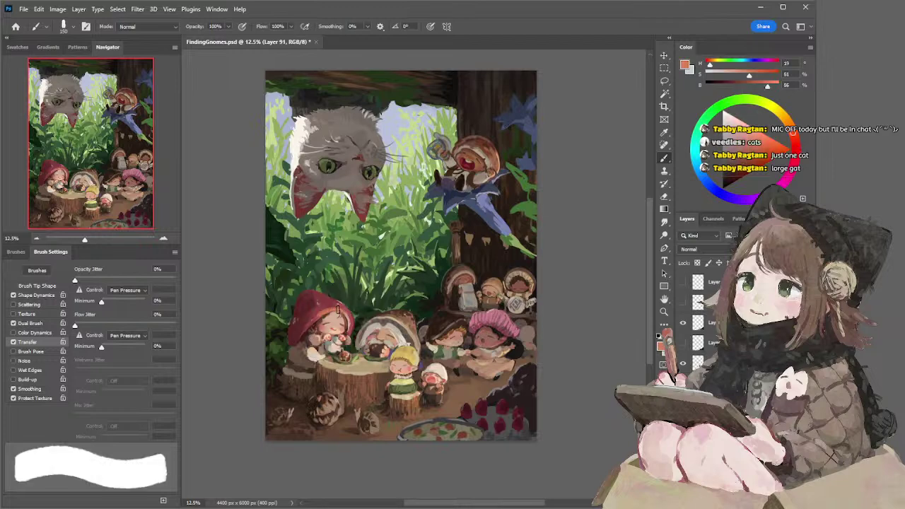
pyautogui.moveTo(319, 317); pyautogui.dragTo(325, 311)
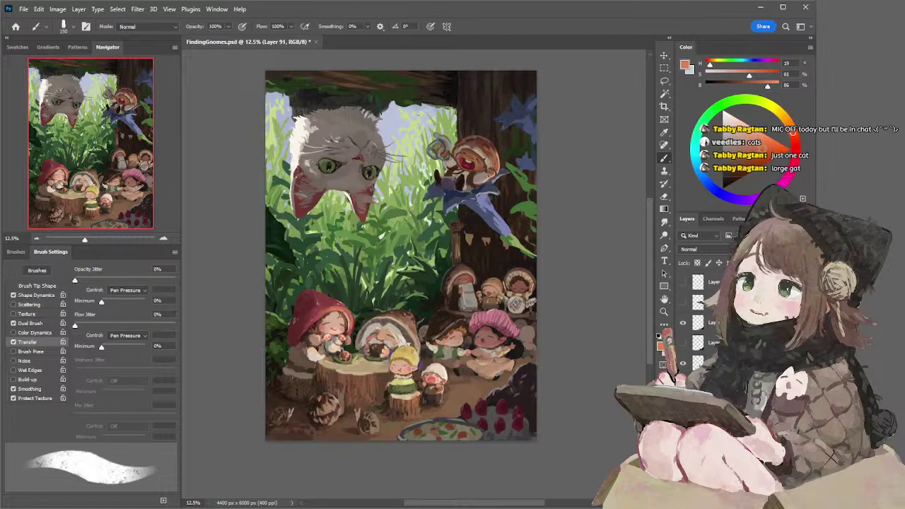
# Brighten the hat's crown in reds of hue 8, saturation 62, brightness 77, and hue 357, brightness 77 and 68, with 200 to 300 px brushes
pyautogui.click(755, 147)
pyautogui.click(794, 142)
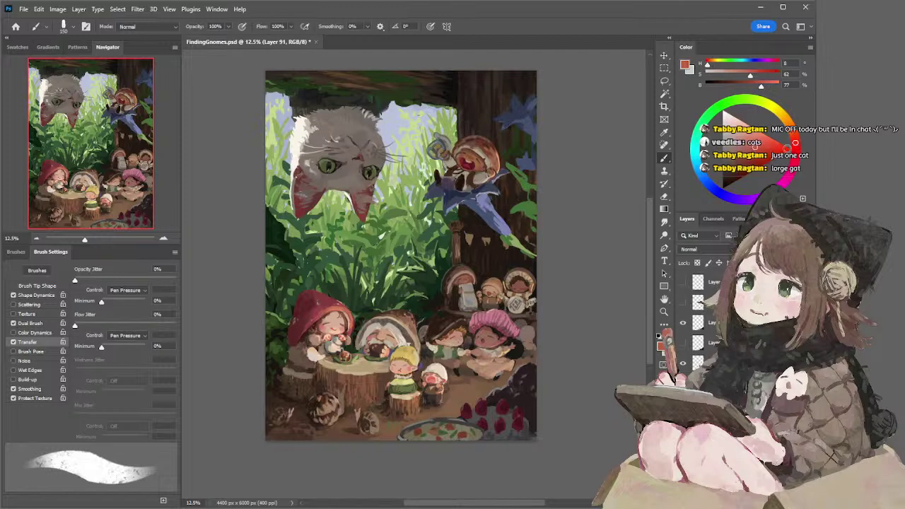
pyautogui.press(']')
pyautogui.press(']')
pyautogui.moveTo(794, 143); pyautogui.dragTo(796, 152)
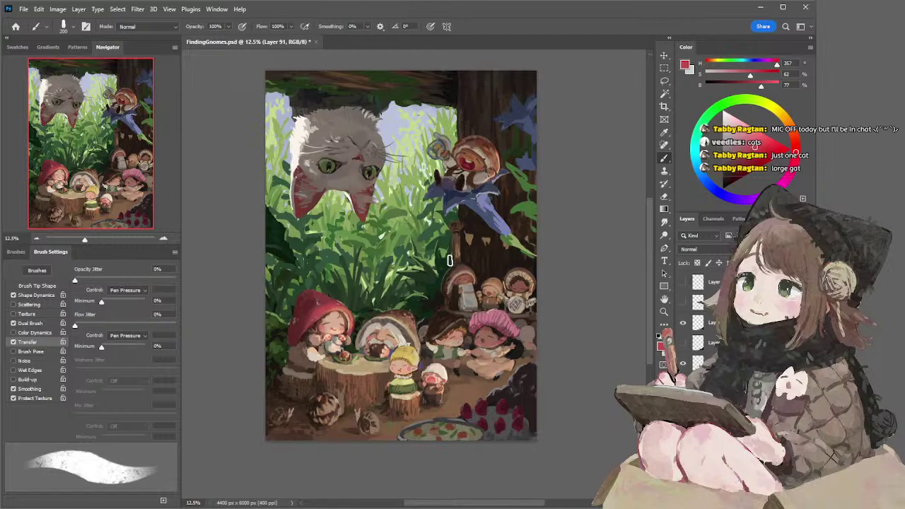
pyautogui.click(754, 144)
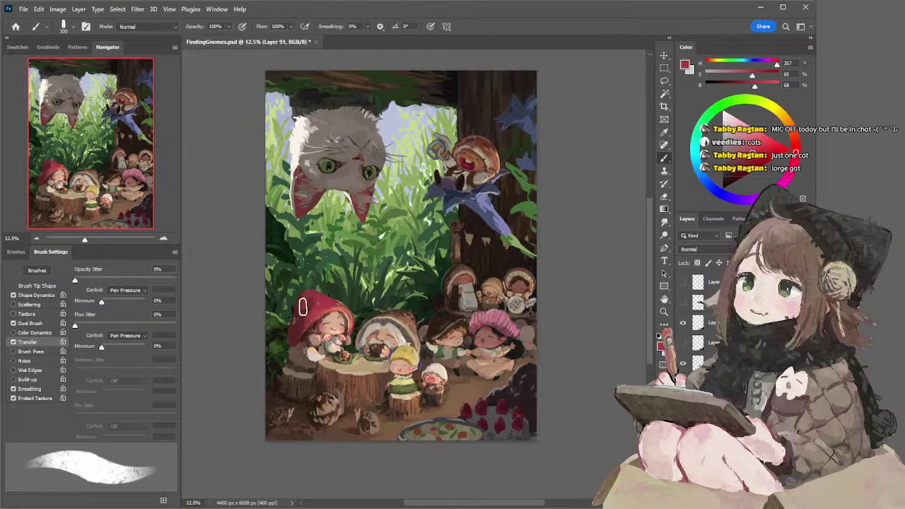
# Soften the shading on the red hat's crown with a 175 px brush in dull red of hue 357, saturation 54, brightness 50
pyautogui.moveTo(302, 298)
pyautogui.mouseDown()
pyautogui.moveTo(291, 331)
pyautogui.moveTo(301, 327)
pyautogui.mouseUp()
pyautogui.hotkey('ctrl', 'z')
pyautogui.press(']')
pyautogui.press(']')
pyautogui.press('[')
pyautogui.press('[')
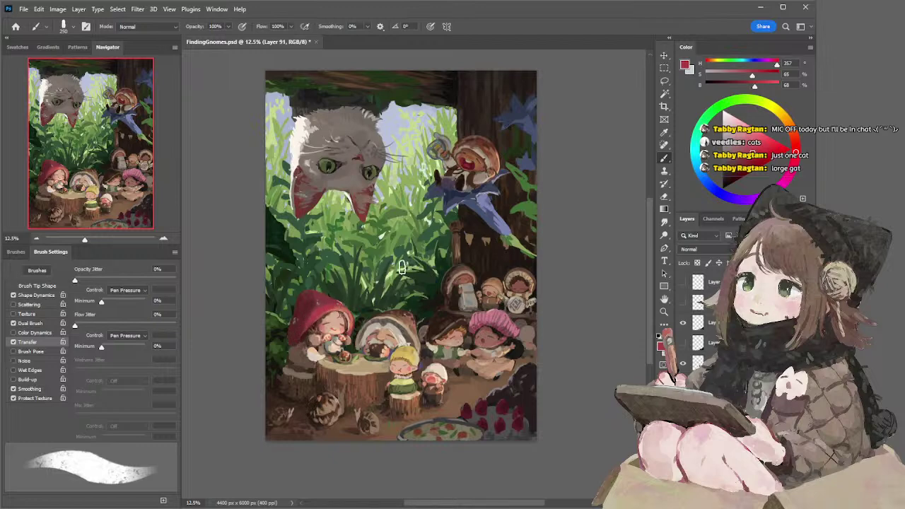
pyautogui.press('[')
pyautogui.keyDown('alt'); pyautogui.click(324, 301); pyautogui.keyUp('alt')
pyautogui.keyDown('alt'); pyautogui.click(309, 309); pyautogui.keyUp('alt')
pyautogui.keyDown('alt'); pyautogui.click(308, 305); pyautogui.keyUp('alt')
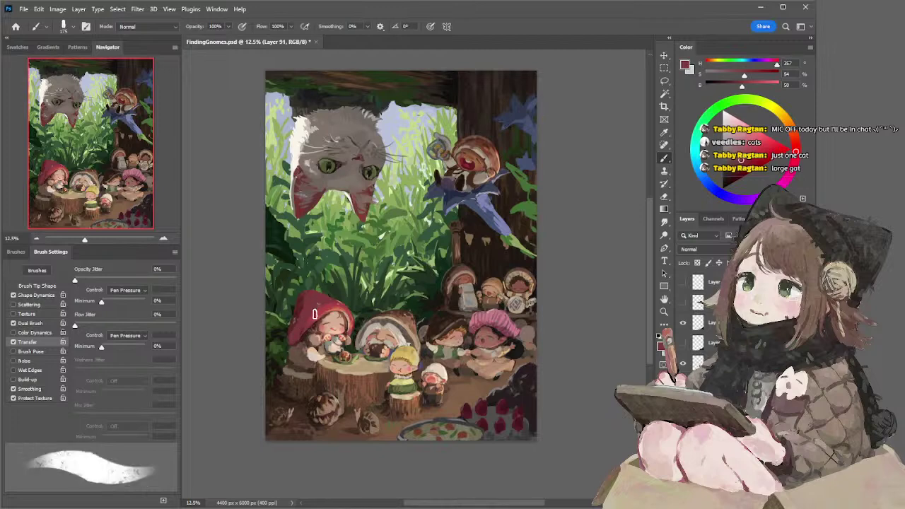
# Blend the red hat's side with a 200 px brush in mid red of hue 357, saturation 60, brightness 57
pyautogui.keyDown('alt'); pyautogui.click(320, 307); pyautogui.keyUp('alt')
pyautogui.keyDown('alt'); pyautogui.click(307, 308); pyautogui.keyUp('alt')
pyautogui.press(']')
pyautogui.press(']')
pyautogui.press(']')
pyautogui.keyDown('alt'); pyautogui.click(308, 321); pyautogui.keyUp('alt')
pyautogui.press('[')
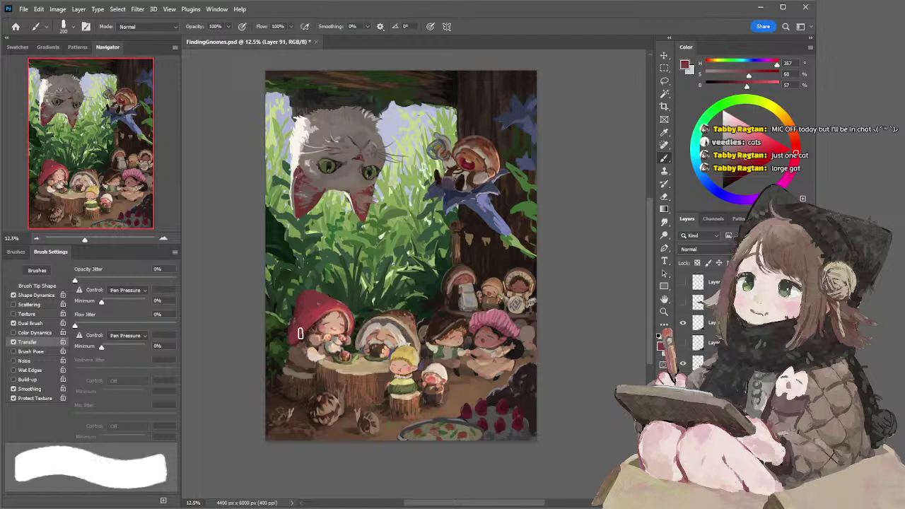
# Shade the red hat's lower back edge in red of hue 357, saturation 54, brightness 50, and dark brown of hue 7, brightness 21
pyautogui.keyDown('alt'); pyautogui.click(297, 333); pyautogui.keyUp('alt')
pyautogui.moveTo(313, 319); pyautogui.dragTo(298, 337)
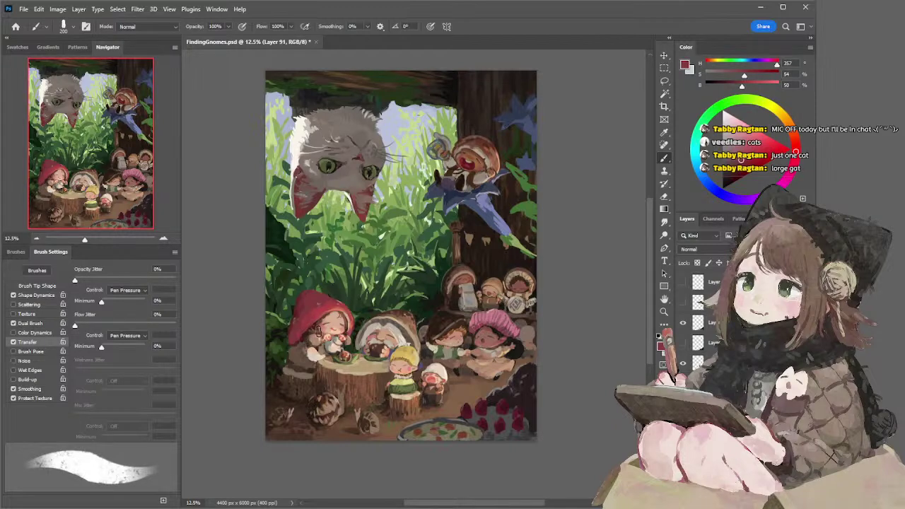
pyautogui.keyDown('alt'); pyautogui.click(305, 335); pyautogui.keyUp('alt')
pyautogui.press('[')
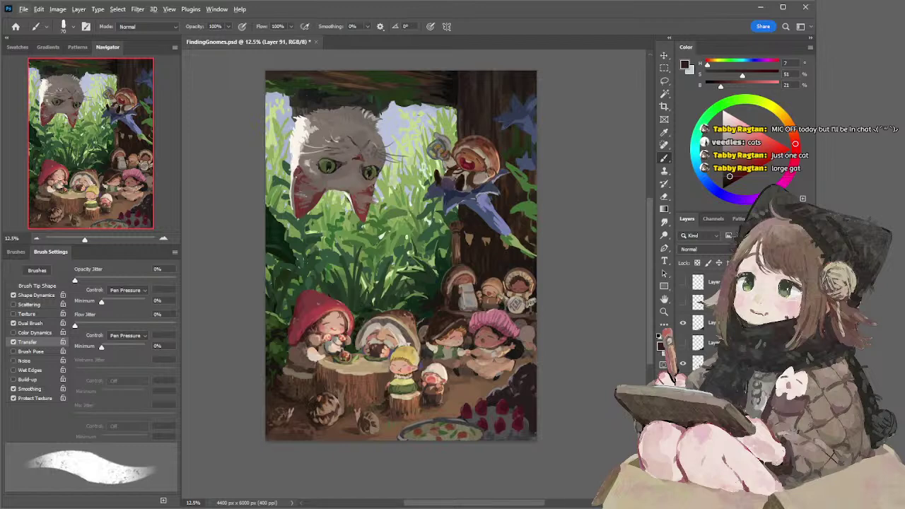
# Deepen the red hat's back shadow with 100 to 200 px brushes in dark red of hue 359, saturation 62, brightness 38
pyautogui.click(37, 236)
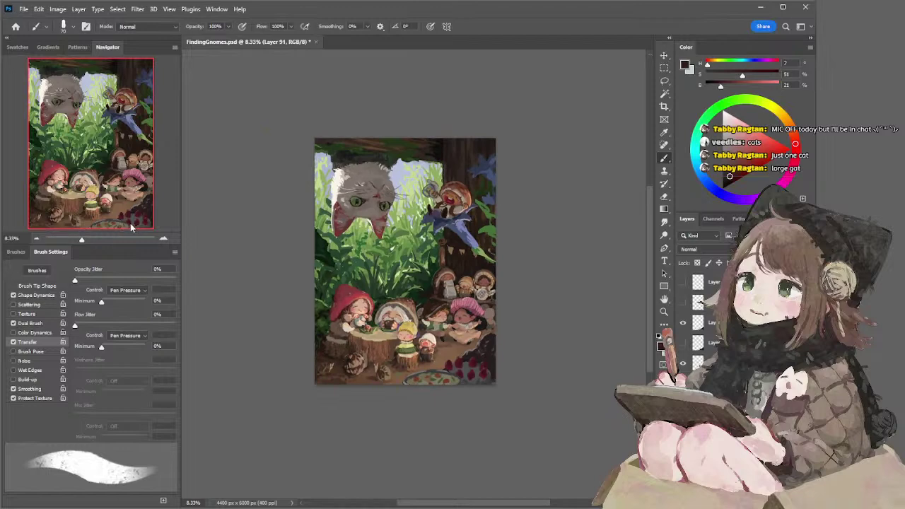
pyautogui.click(164, 239)
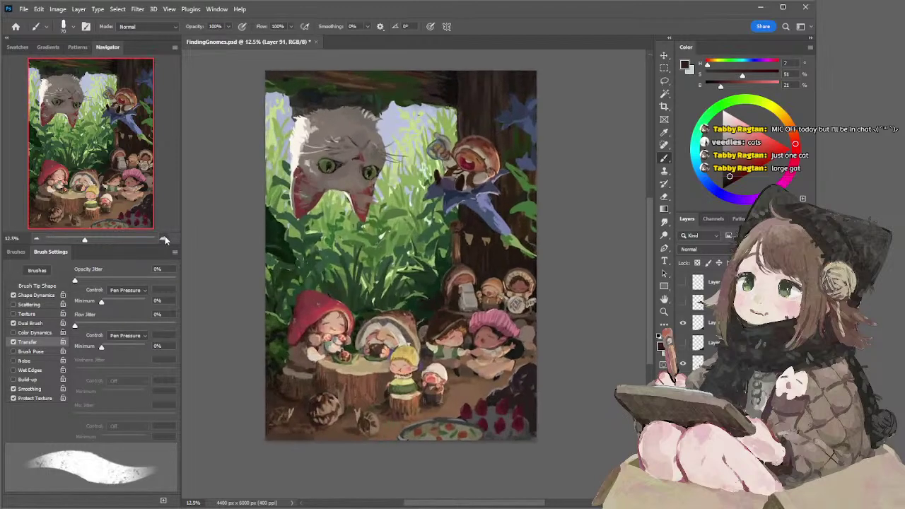
pyautogui.keyDown('alt'); pyautogui.click(298, 320); pyautogui.keyUp('alt')
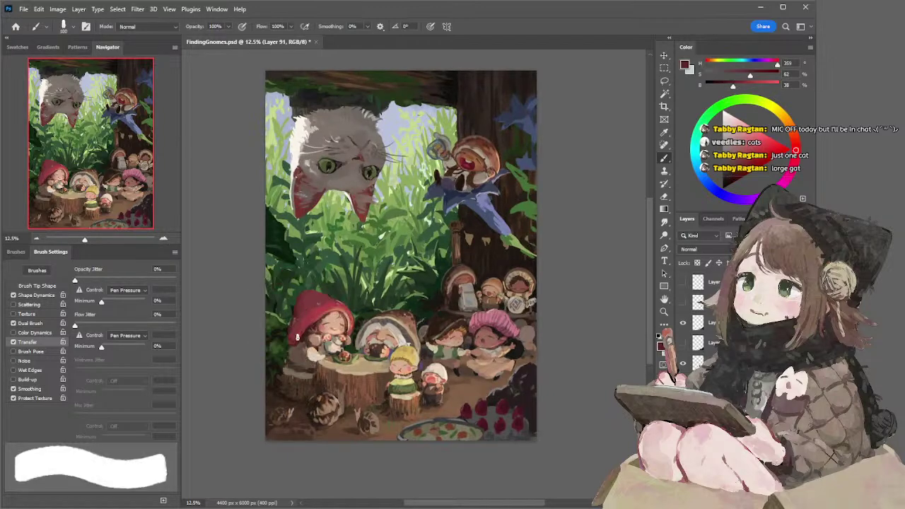
pyautogui.press(']')
pyautogui.press(']')
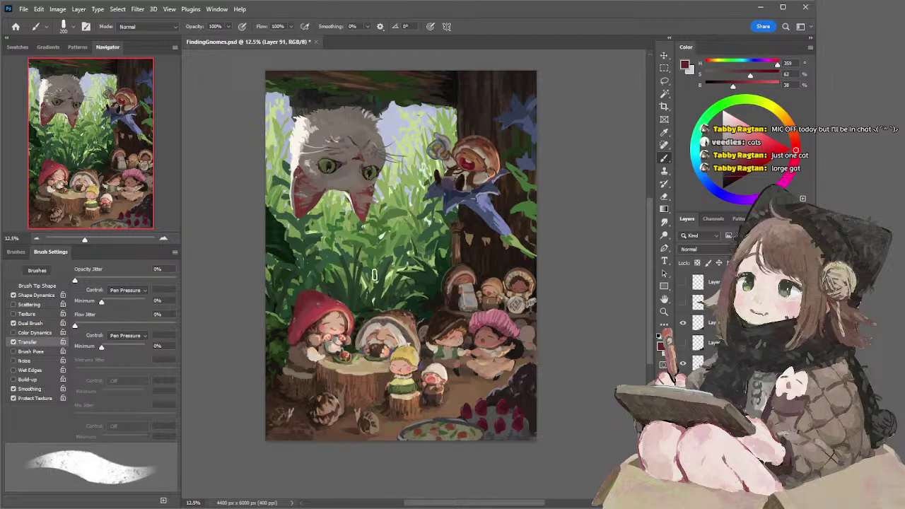
pyautogui.press('[')
pyautogui.press('[')
# Select Layer 61 copy 4, sample dark green of hue 120, brightness 11, enlarge the brush to 500 px and try erasing above the red hat
pyautogui.click(37, 241)
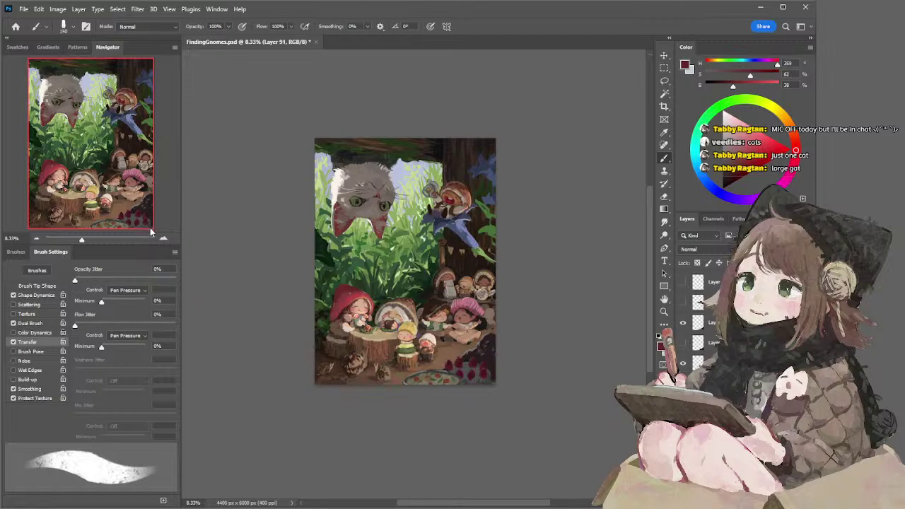
pyautogui.keyDown('ctrl'); pyautogui.click(331, 251); pyautogui.keyUp('ctrl')
pyautogui.keyDown('alt'); pyautogui.click(327, 253); pyautogui.keyUp('alt')
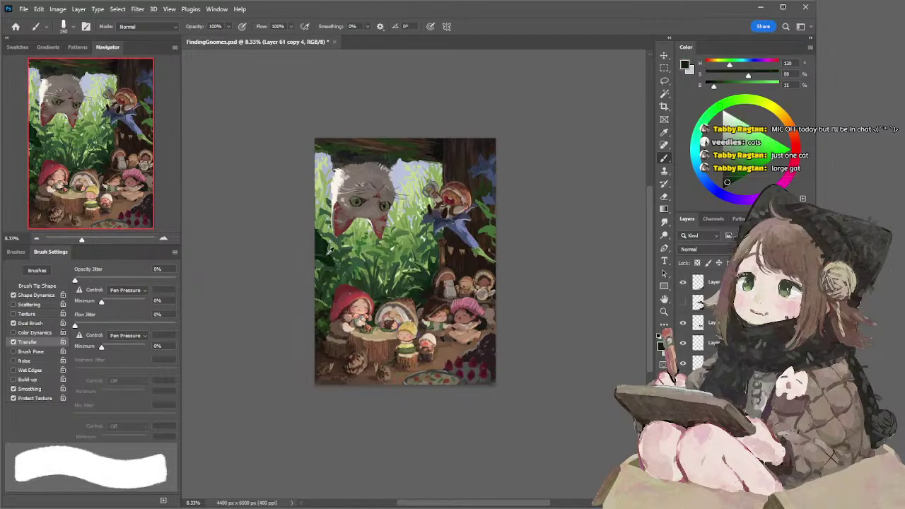
pyautogui.press(']')
pyautogui.press(']')
pyautogui.press(']')
pyautogui.press(']')
pyautogui.press(']')
pyautogui.press(']')
pyautogui.press('e')
pyautogui.moveTo(335, 255); pyautogui.dragTo(329, 263)
pyautogui.hotkey('ctrl', 'z')
# Rework the dark leaves above the red hat in greens of hue 134, saturation 46, brightness 25, and hue 136, saturation 39, brightness 33
pyautogui.press('b')
pyautogui.keyDown('alt'); pyautogui.click(328, 260); pyautogui.keyUp('alt')
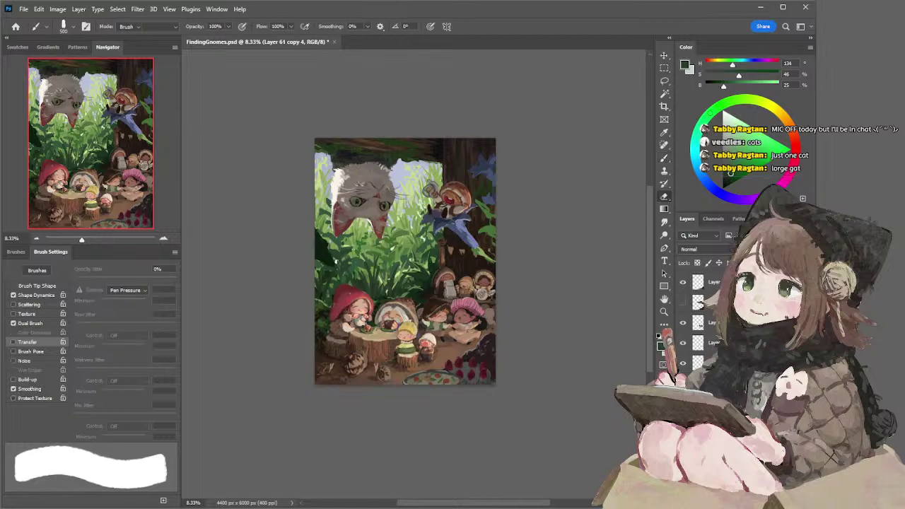
pyautogui.press('e')
pyautogui.press('b')
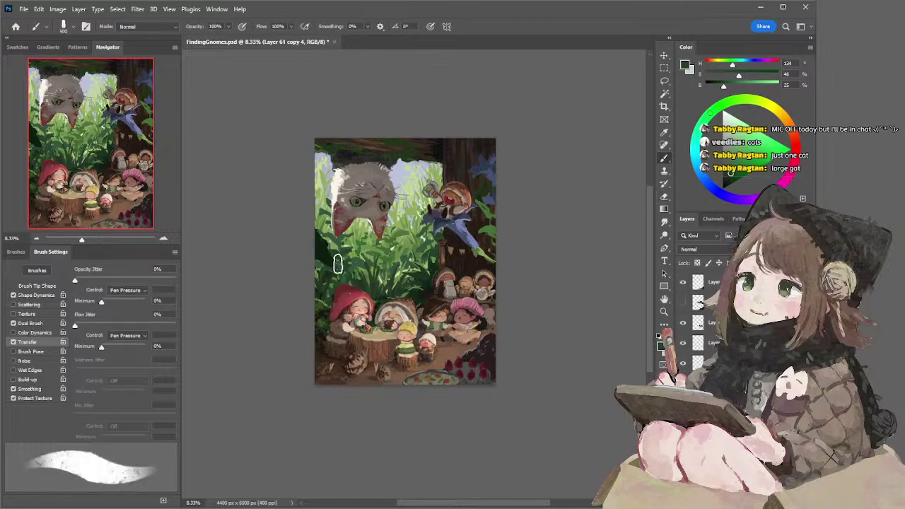
pyautogui.keyDown('alt'); pyautogui.click(338, 265); pyautogui.keyUp('alt')
pyautogui.press('b')
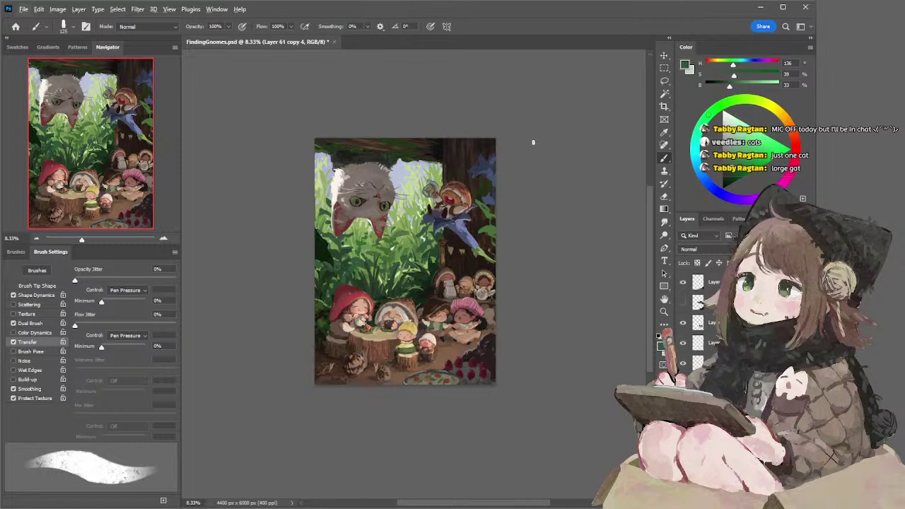
# Darken the mossy beam above the cat on Layer 91 with 600 and 250 px brushes in green of hue 96, saturation 52, brightness 14
pyautogui.press('l')
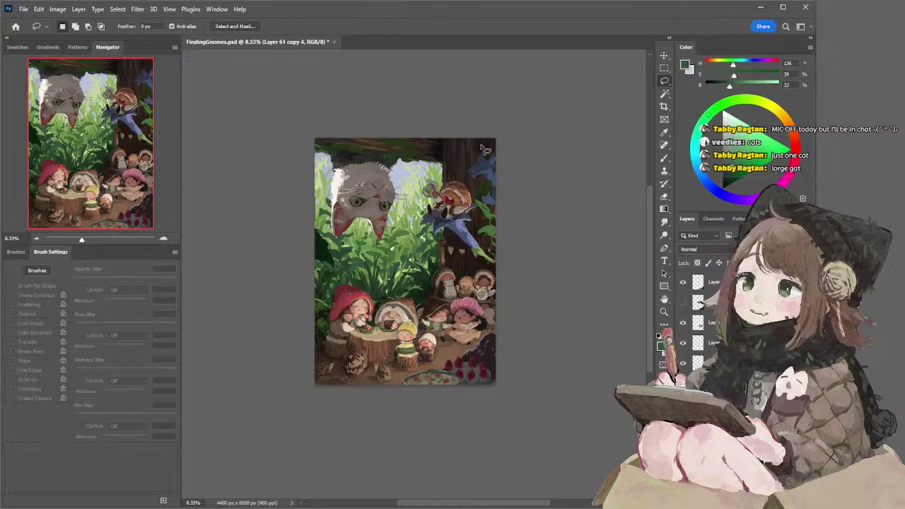
pyautogui.keyDown('ctrl'); pyautogui.click(403, 145); pyautogui.keyUp('ctrl')
pyautogui.press('b')
pyautogui.keyDown('alt'); pyautogui.click(396, 141); pyautogui.keyUp('alt')
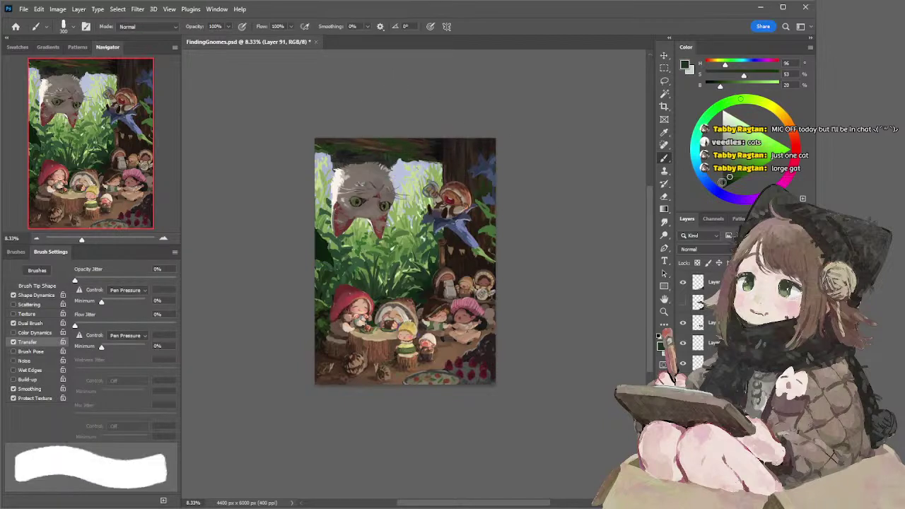
pyautogui.click(727, 181)
pyautogui.hotkey('ctrl', '=')
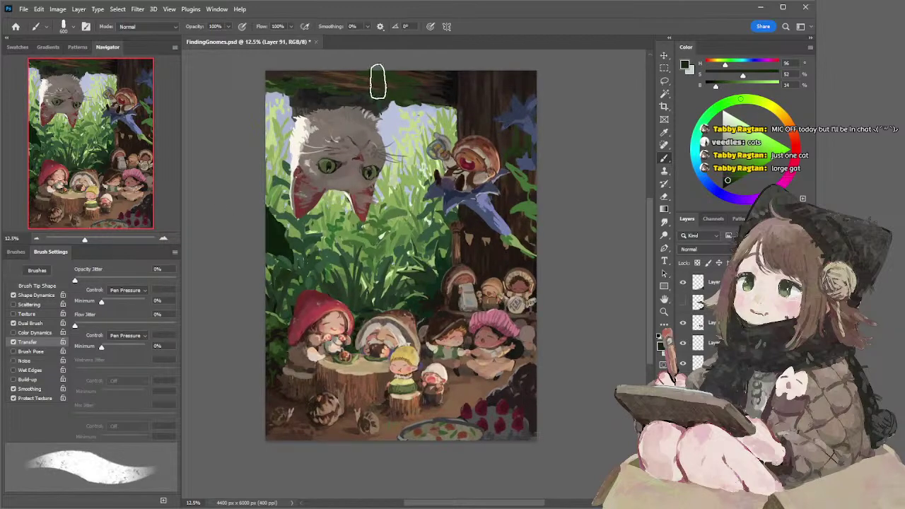
pyautogui.press(']')
pyautogui.press('[')
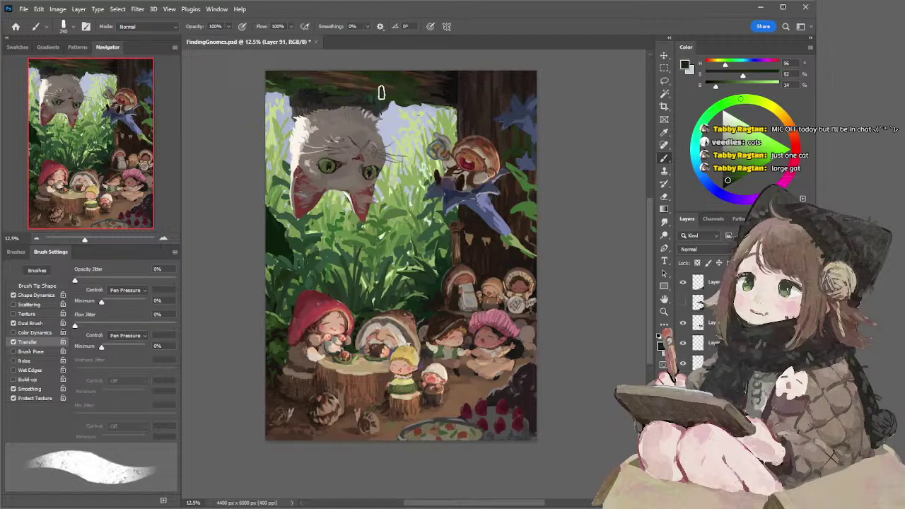
pyautogui.press('[')
pyautogui.press('[')
pyautogui.press('[')
pyautogui.press('[')
pyautogui.press('[')
pyautogui.press('[')
# Touch up the blue flower under the cheering gnome on Layer 85 in periwinkle of hue 231, saturation 30, brightness 70
pyautogui.keyDown('ctrl'); pyautogui.click(518, 115); pyautogui.keyUp('ctrl')
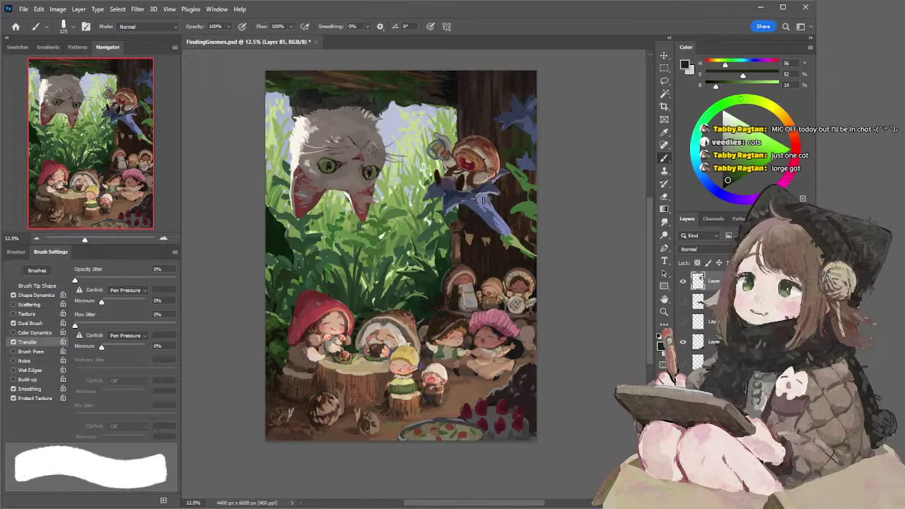
pyautogui.keyDown('alt'); pyautogui.click(484, 200); pyautogui.keyUp('alt')
pyautogui.moveTo(489, 200)
pyautogui.mouseDown()
pyautogui.moveTo(500, 223)
pyautogui.moveTo(484, 192)
pyautogui.moveTo(490, 203)
pyautogui.moveTo(427, 171)
pyautogui.moveTo(503, 154)
pyautogui.moveTo(507, 174)
pyautogui.moveTo(467, 195)
pyautogui.mouseUp()
pyautogui.press('l')
pyautogui.press('i')
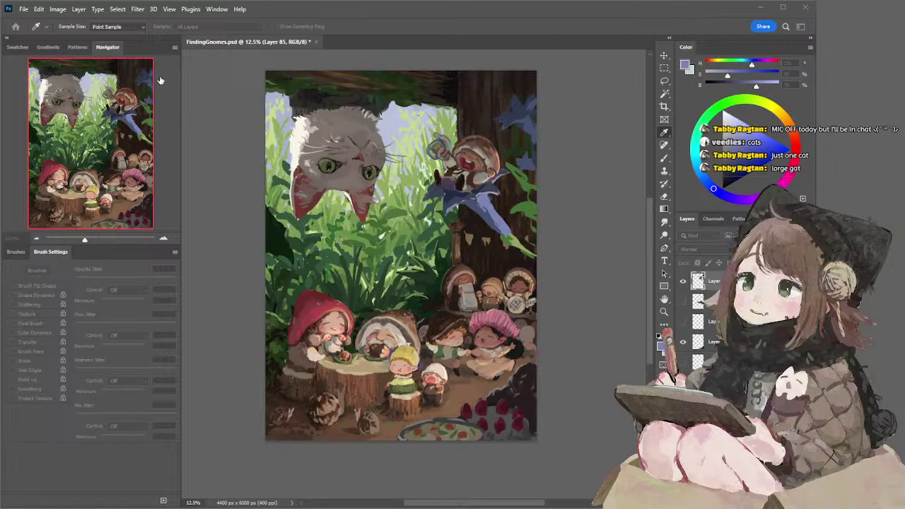
pyautogui.press('l')
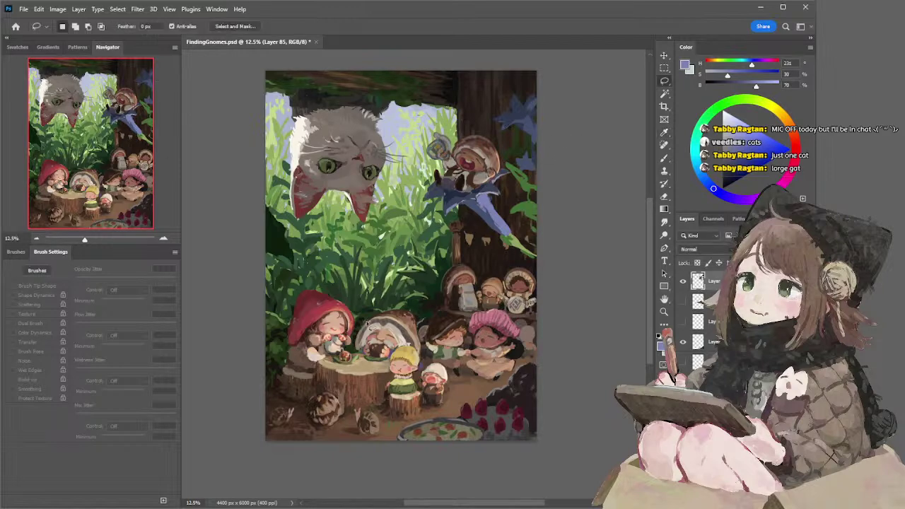
# Paint the large stump table's front rim on Layer 91 in light beige of hue 36, saturation 27, brightness 77
pyautogui.moveTo(380, 294); pyautogui.dragTo(393, 226)
pyautogui.keyDown('ctrl'); pyautogui.click(347, 243); pyautogui.keyUp('ctrl')
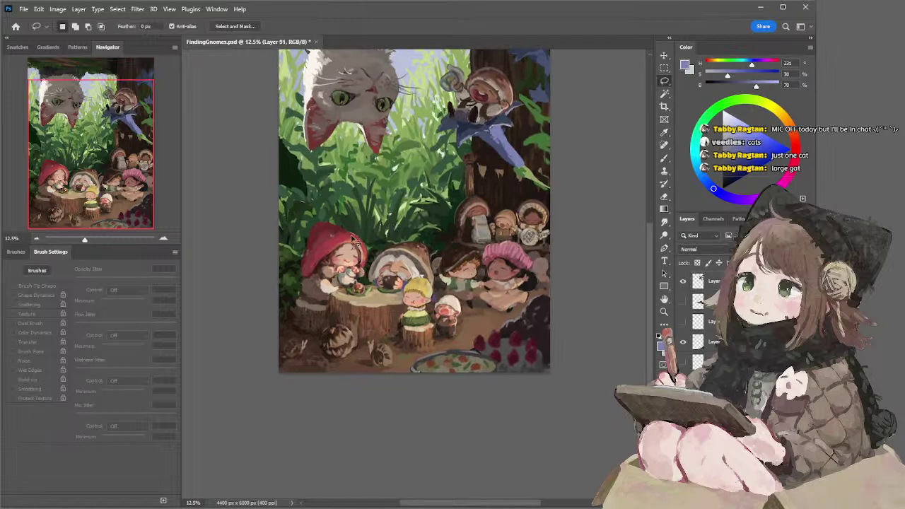
pyautogui.press('b')
pyautogui.keyDown('alt'); pyautogui.click(373, 300); pyautogui.keyUp('alt')
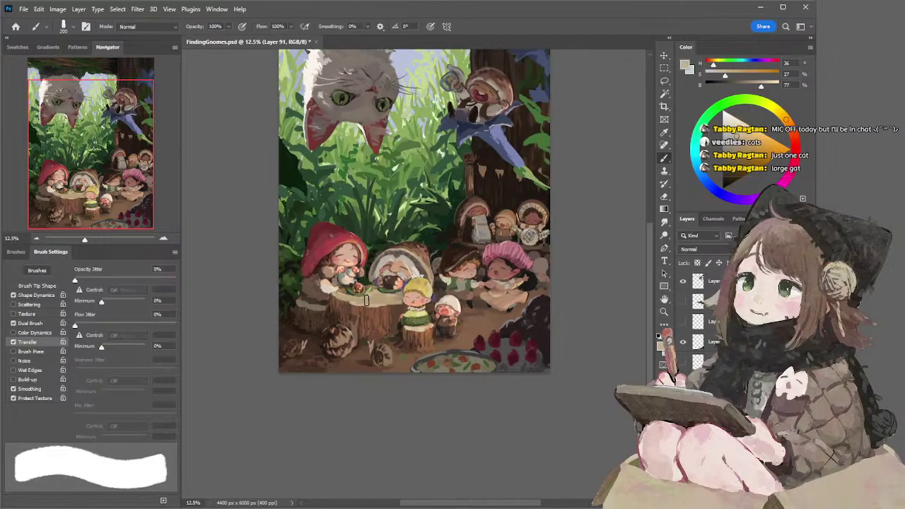
pyautogui.press('[')
pyautogui.press('[')
pyautogui.press('[')
pyautogui.moveTo(357, 301)
pyautogui.mouseDown()
pyautogui.moveTo(391, 300)
pyautogui.moveTo(378, 302)
pyautogui.mouseUp()
pyautogui.moveTo(467, 174)
pyautogui.mouseDown()
pyautogui.moveTo(459, 237)
pyautogui.moveTo(454, 229)
pyautogui.mouseUp()
# Refine the stump top beside the yellow-capped gnome in beige of hue 35, brightness 61, and hue 36, brightness 77, with 100 and 90 px brushes
pyautogui.keyDown('alt'); pyautogui.click(388, 350); pyautogui.keyUp('alt')
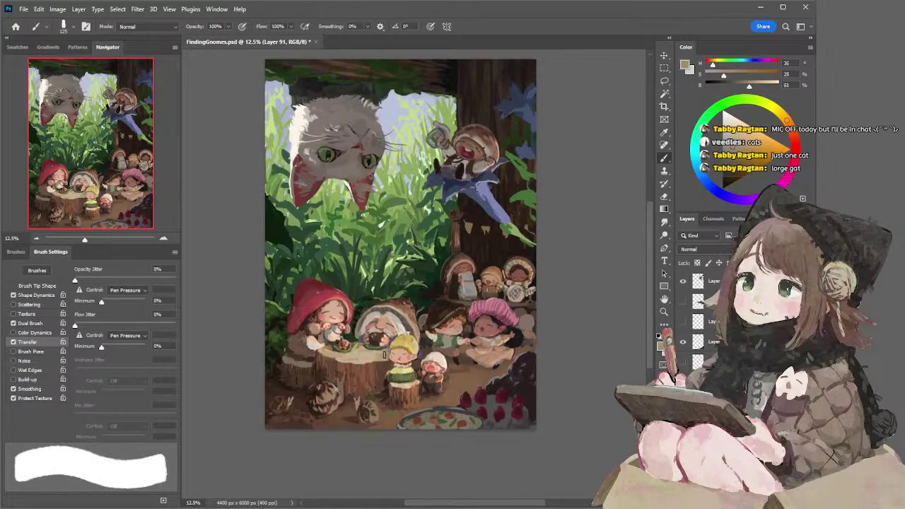
pyautogui.press('.')
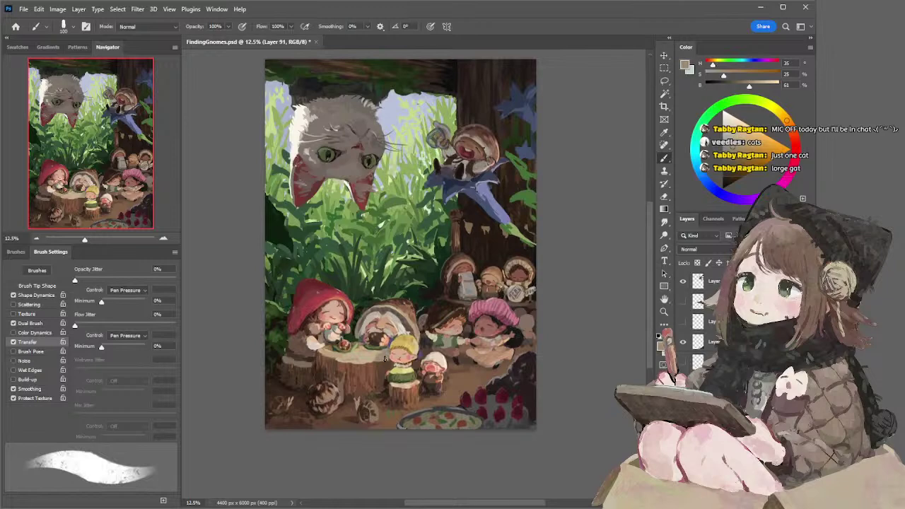
pyautogui.moveTo(476, 230); pyautogui.dragTo(495, 237)
pyautogui.press(',')
pyautogui.keyDown('alt'); pyautogui.click(394, 360); pyautogui.keyUp('alt')
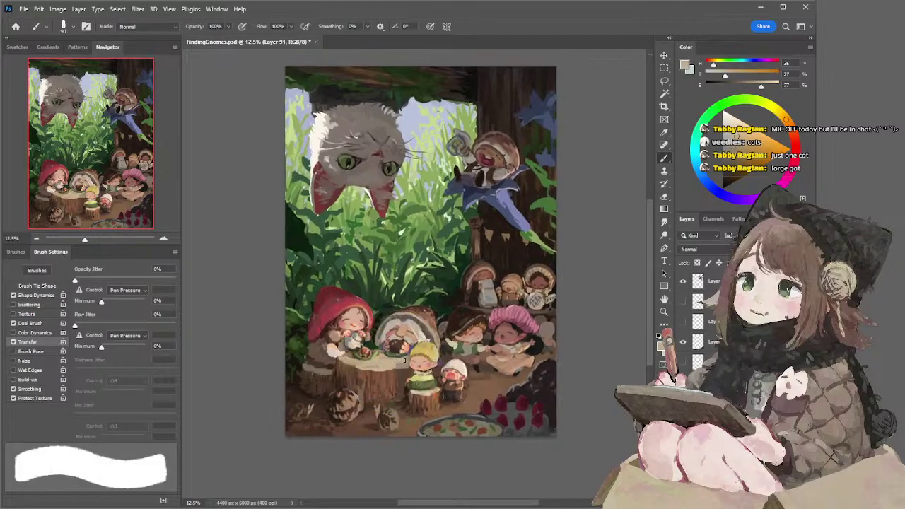
pyautogui.press('.')
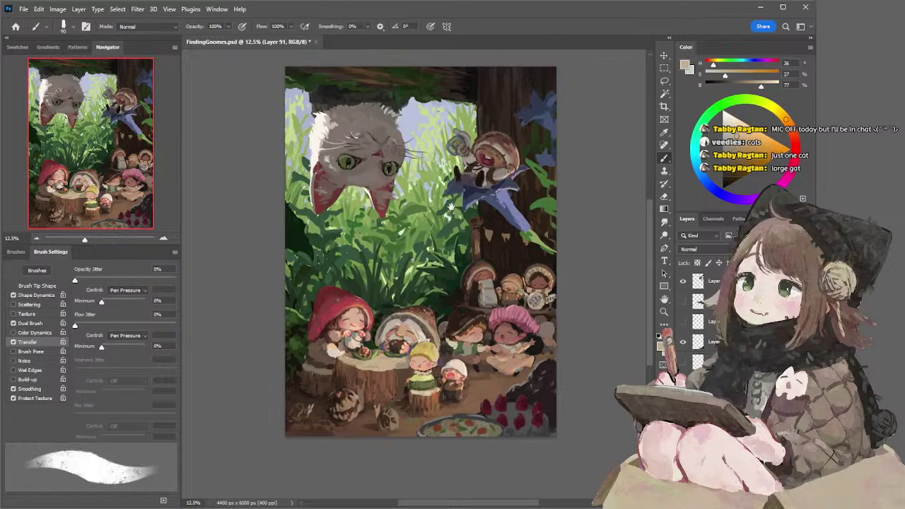
pyautogui.moveTo(445, 209); pyautogui.dragTo(428, 204)
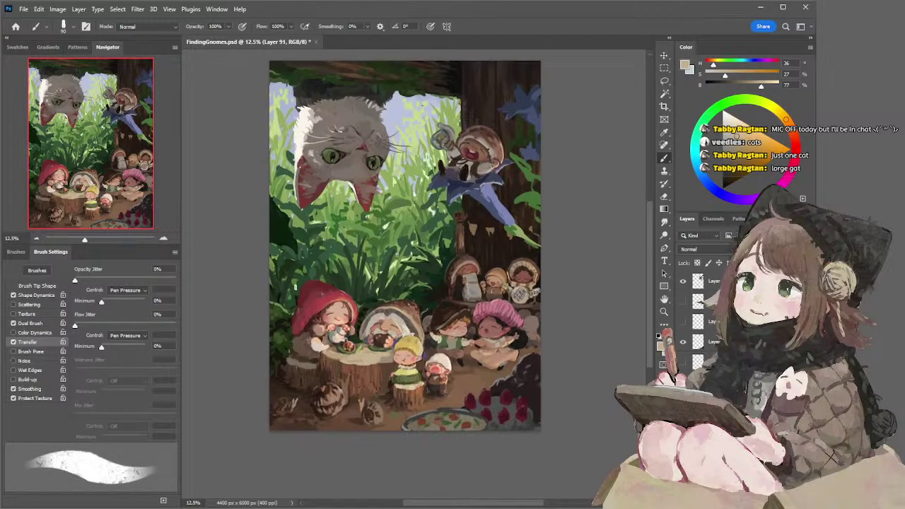
# Lasso the red-hatted gnome's hat, adjust its colour and clear the selection
pyautogui.press('l')
pyautogui.moveTo(306, 325)
pyautogui.mouseDown()
pyautogui.moveTo(336, 276)
pyautogui.moveTo(360, 294)
pyautogui.moveTo(358, 328)
pyautogui.moveTo(347, 308)
pyautogui.mouseUp()
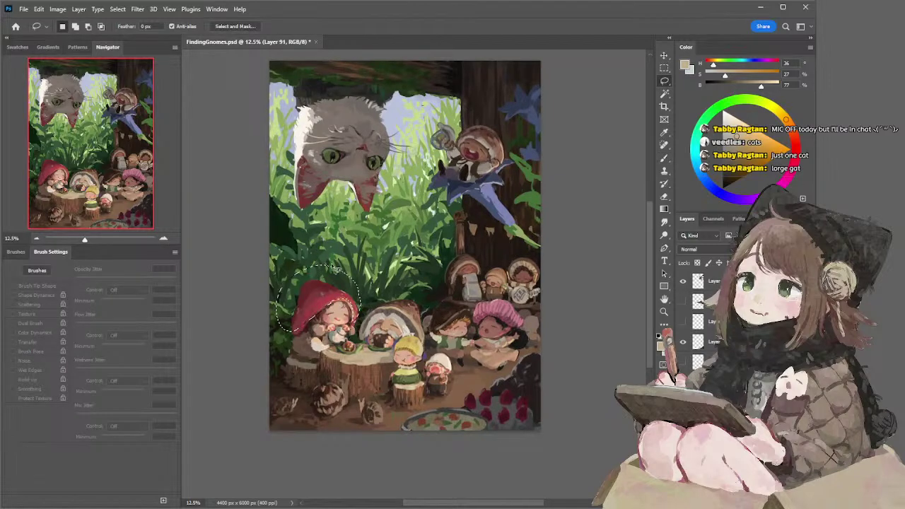
pyautogui.press('i')
pyautogui.hotkey('ctrl', 'd')
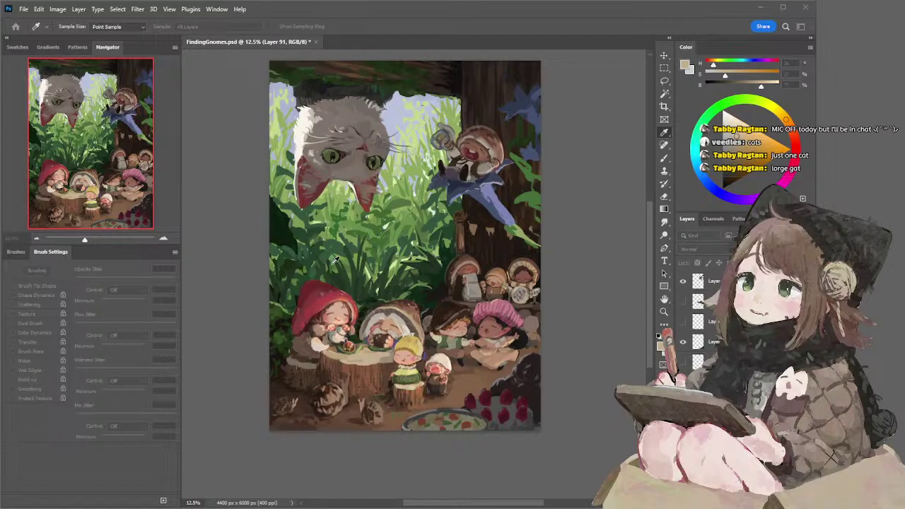
# Lasso the white-haired gnome's brown hat behind the stump table and adjust its hue and saturation
pyautogui.press('l')
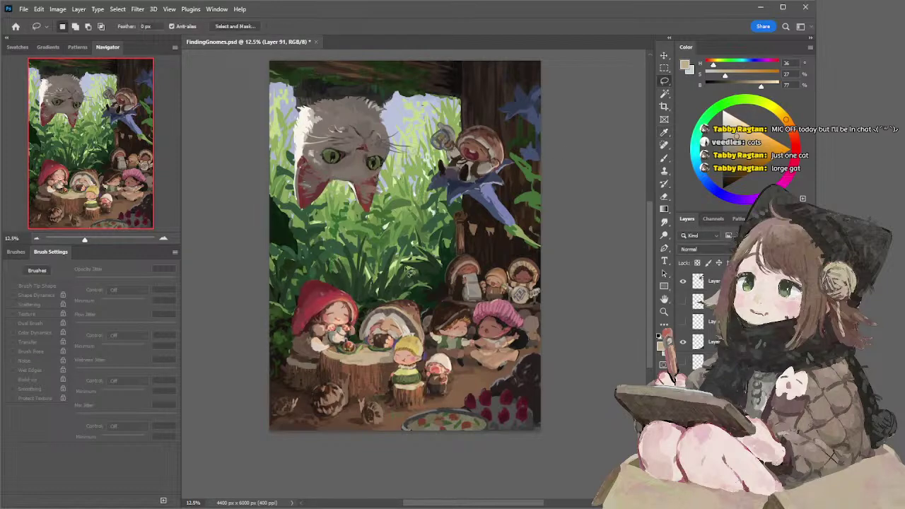
pyautogui.moveTo(409, 318)
pyautogui.mouseDown()
pyautogui.moveTo(393, 310)
pyautogui.moveTo(417, 306)
pyautogui.moveTo(428, 326)
pyautogui.moveTo(393, 304)
pyautogui.mouseUp()
pyautogui.hotkey('ctrl', 'u')
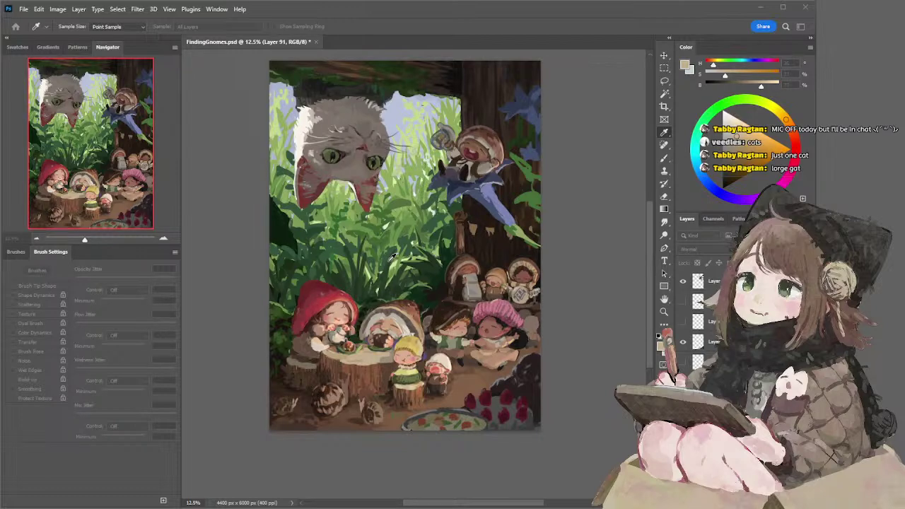
pyautogui.press('l')
# Lasso the cheering gnome's mushroom hat on Layer 85 and adjust its hue and saturation
pyautogui.keyDown('ctrl'); pyautogui.click(490, 150); pyautogui.keyUp('ctrl')
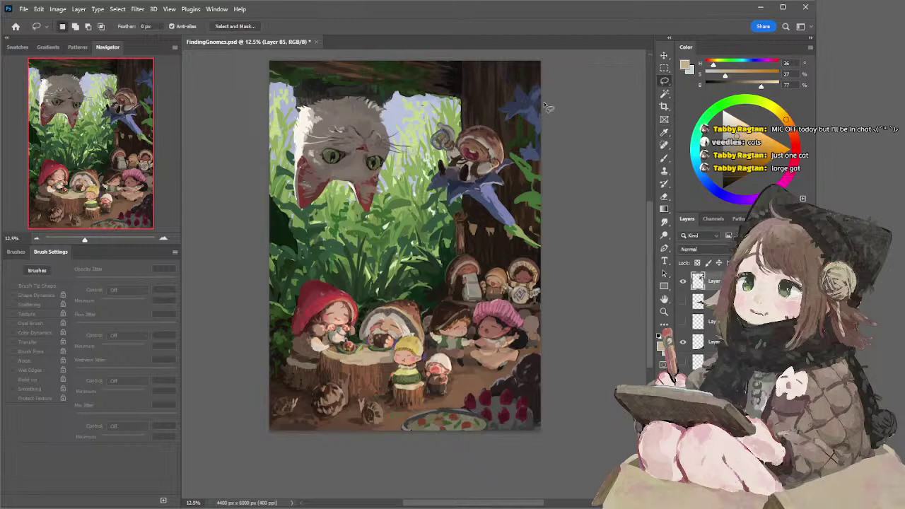
pyautogui.scroll(-1, 545, 115)
pyautogui.moveTo(485, 144)
pyautogui.mouseDown()
pyautogui.moveTo(492, 121)
pyautogui.moveTo(508, 138)
pyautogui.moveTo(503, 158)
pyautogui.moveTo(497, 151)
pyautogui.mouseUp()
pyautogui.hotkey('ctrl', 'u')
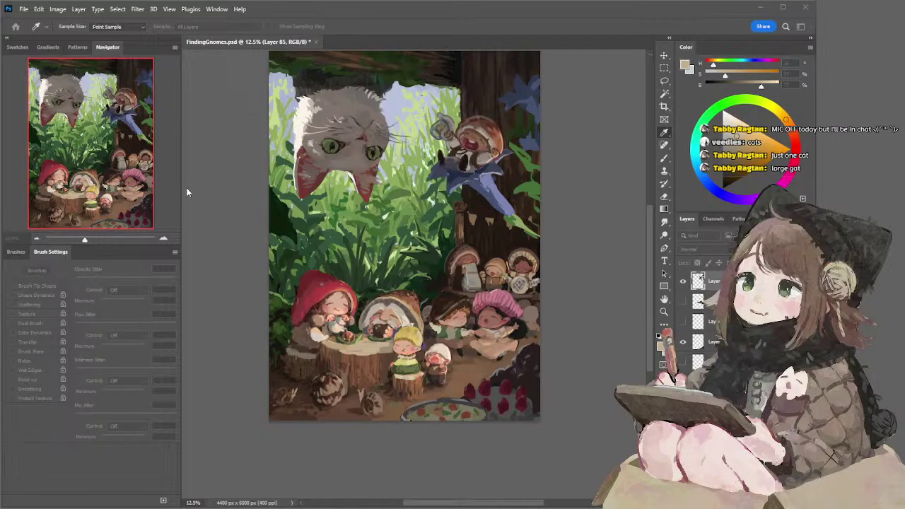
pyautogui.press('l')
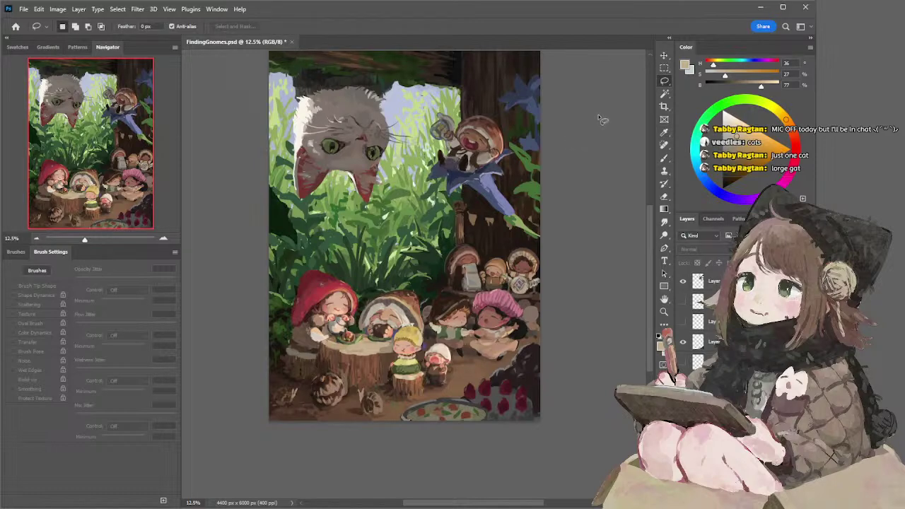
# Repaint the upper blue flower on the trunk on Layer 85 in muted blue of hue 214, saturation 30, brightness 44
pyautogui.keyDown('ctrl'); pyautogui.click(528, 105); pyautogui.keyUp('ctrl')
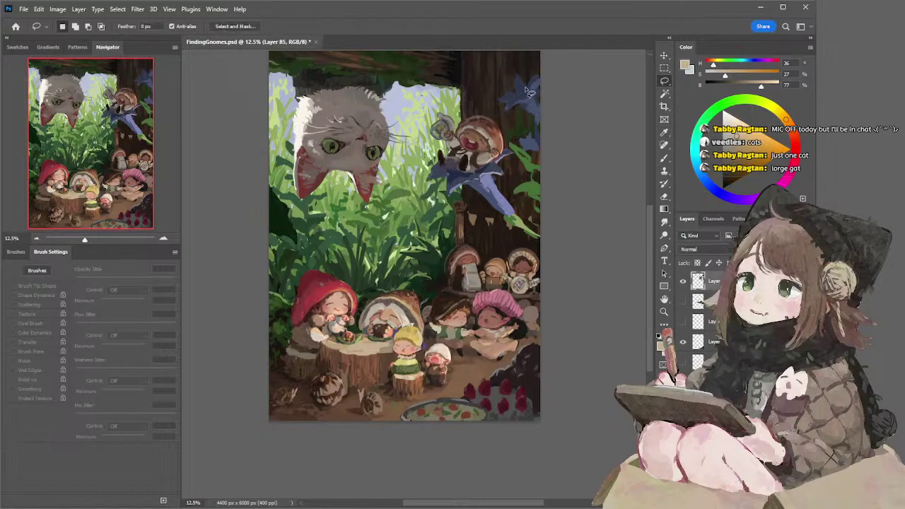
pyautogui.press('b')
pyautogui.keyDown('alt'); pyautogui.click(523, 89); pyautogui.keyUp('alt')
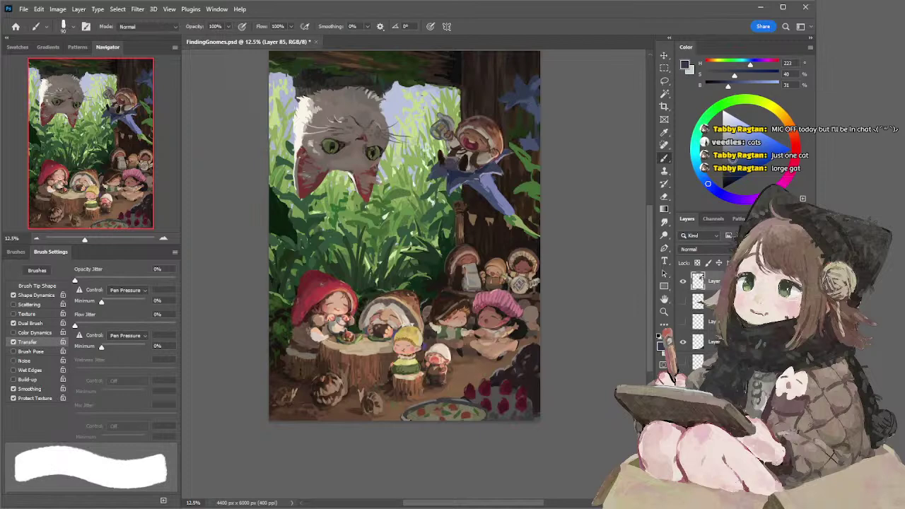
pyautogui.click(732, 159)
pyautogui.click(704, 178)
pyautogui.press('l')
pyautogui.press('b')
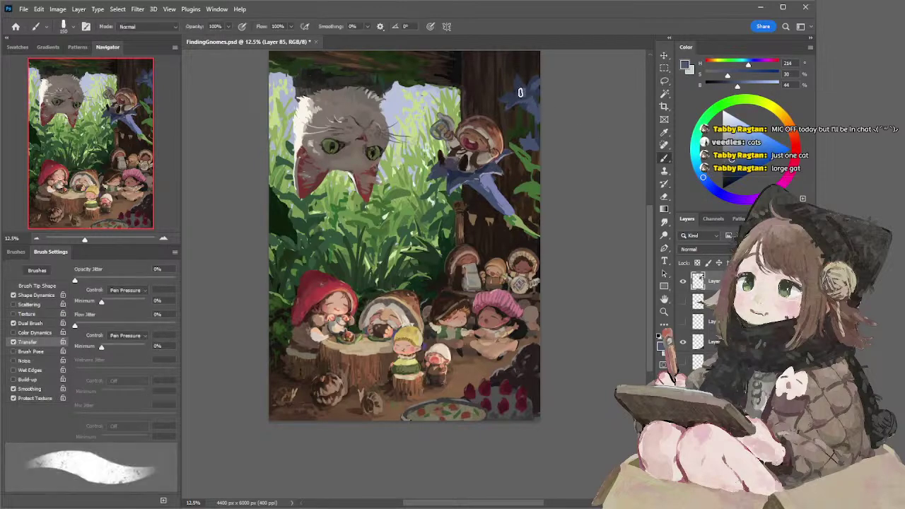
pyautogui.press(']')
pyautogui.press(']')
pyautogui.press('[')
# Refine the upper blue flower's petals in dark blue of hue 223, brightness 31, and blues of hue 223 and 215, brightness 44, erasing excess
pyautogui.keyDown('alt'); pyautogui.click(516, 81); pyautogui.keyUp('alt')
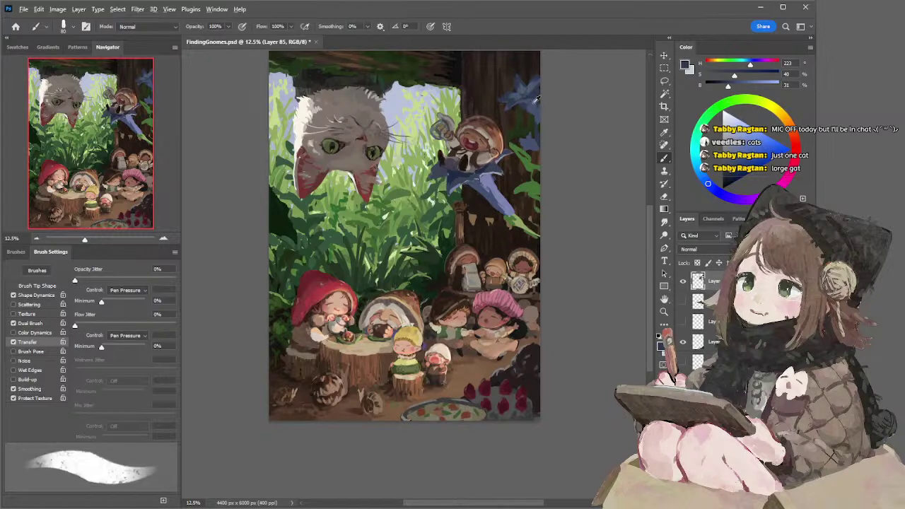
pyautogui.keyDown('alt'); pyautogui.click(531, 104); pyautogui.keyUp('alt')
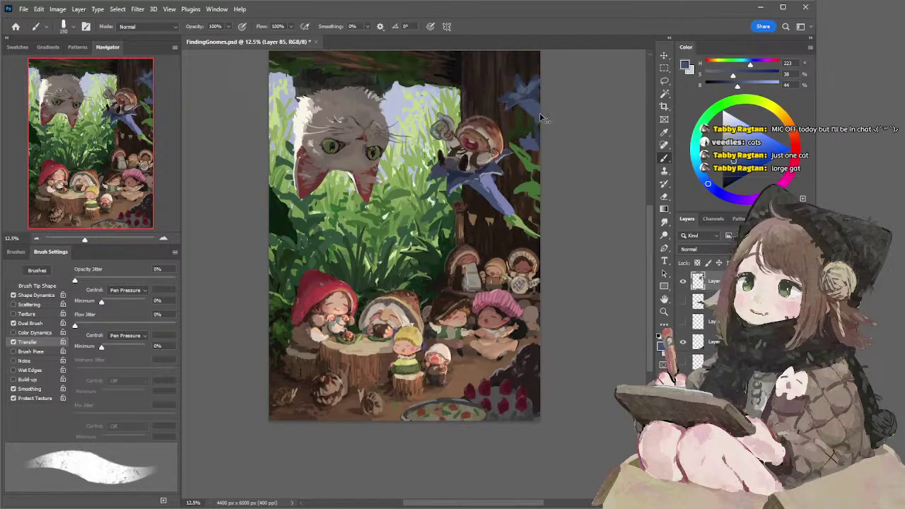
pyautogui.press('e')
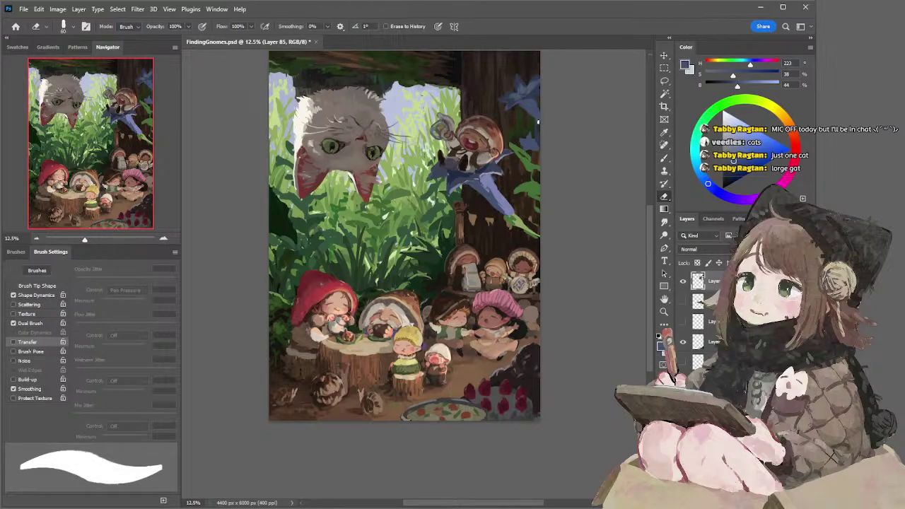
pyautogui.press('b')
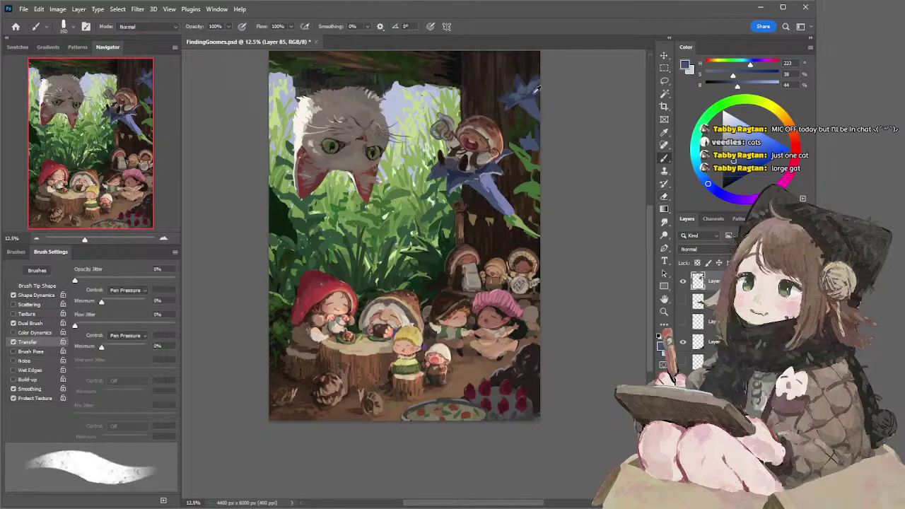
pyautogui.keyDown('alt'); pyautogui.click(519, 104); pyautogui.keyUp('alt')
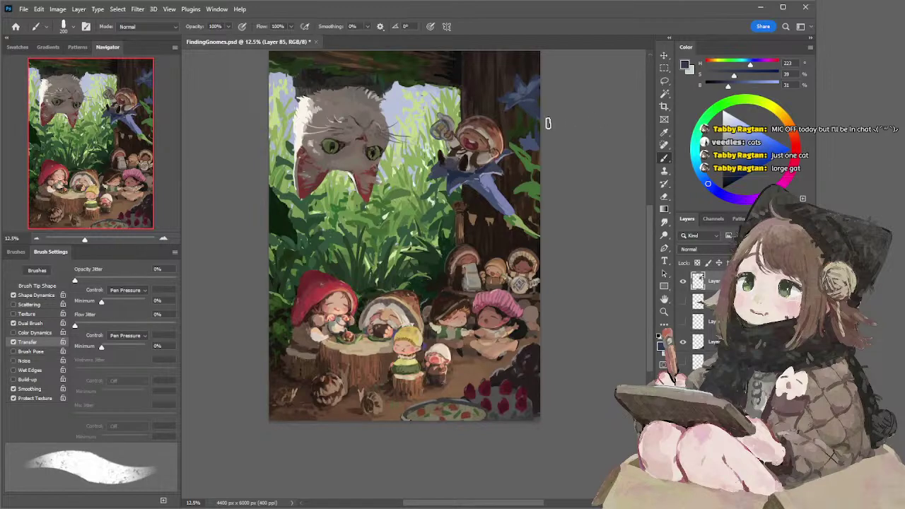
pyautogui.keyDown('alt'); pyautogui.click(537, 83); pyautogui.keyUp('alt')
pyautogui.press('[')
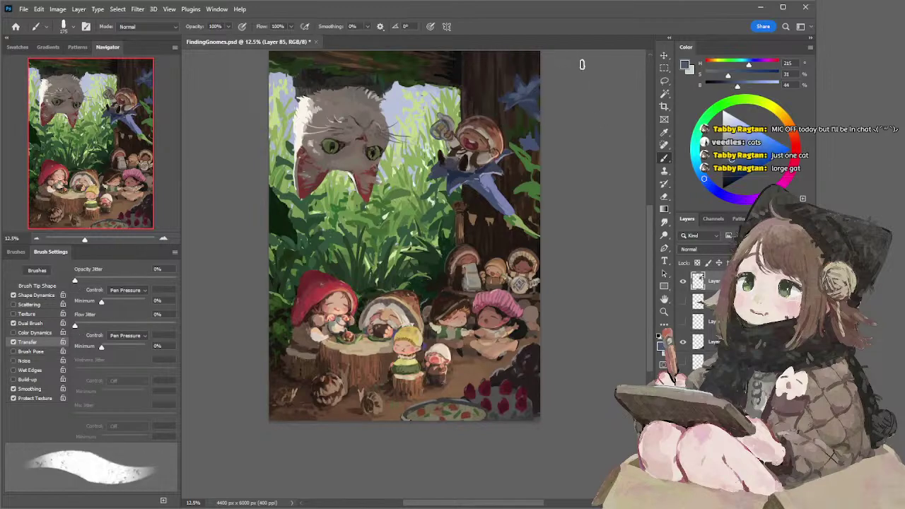
pyautogui.press('.')
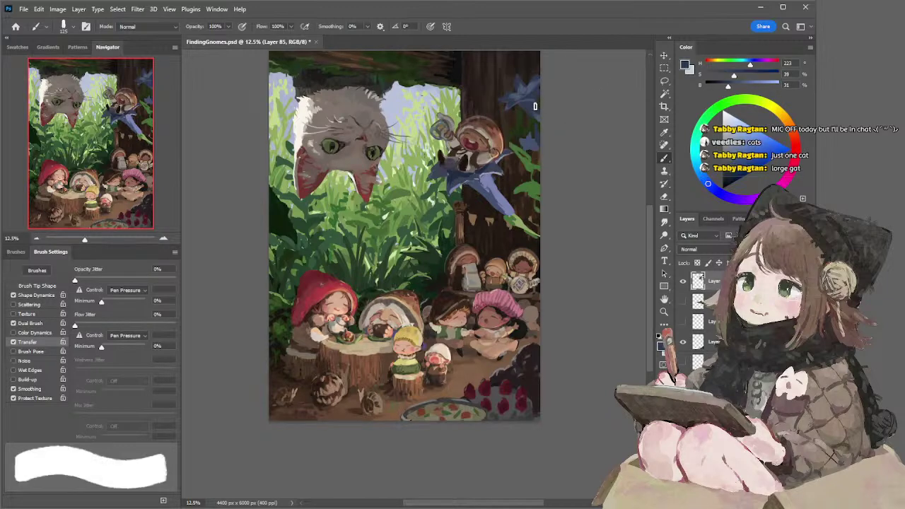
# Reshape the small blue flower beneath the upper one in blue of hue 223, saturation 38, brightness 44, trimming its petals with the Eraser
pyautogui.press('e')
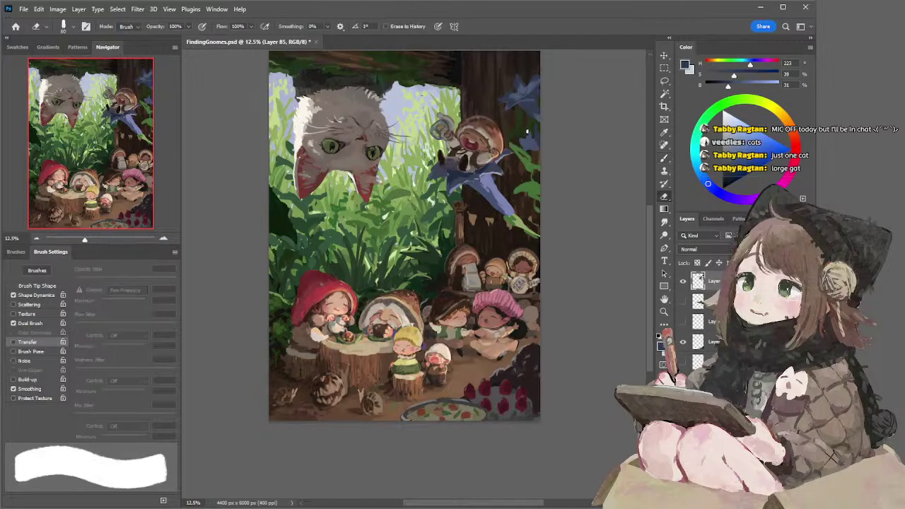
pyautogui.press('b')
pyautogui.keyDown('alt'); pyautogui.click(525, 135); pyautogui.keyUp('alt')
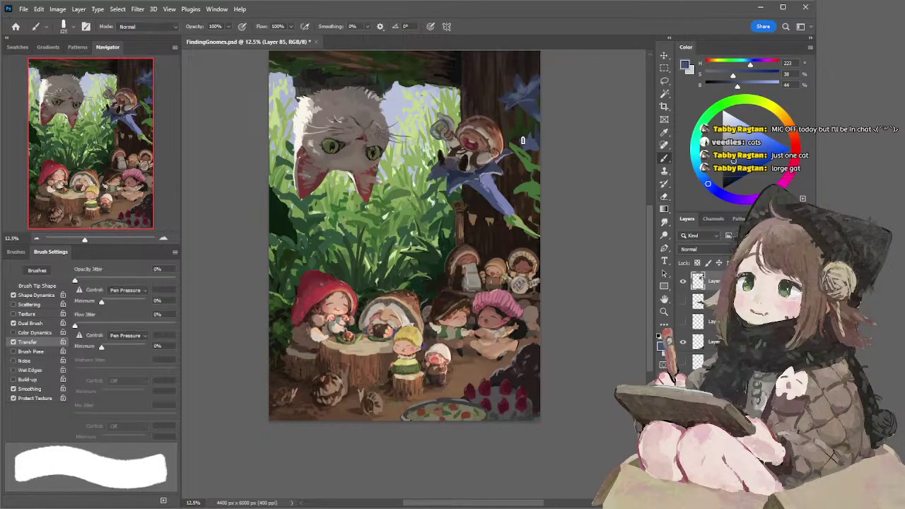
pyautogui.press('e')
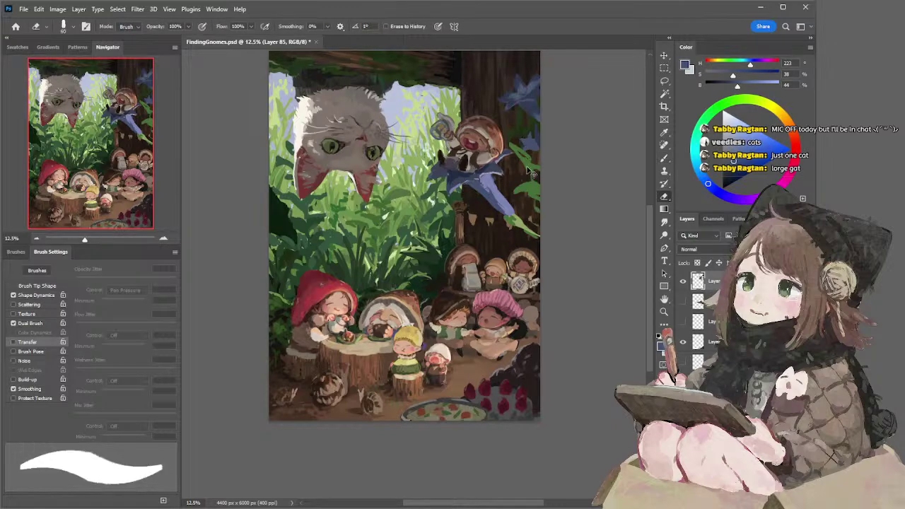
pyautogui.press('l')
pyautogui.press('b')
pyautogui.press('l')
pyautogui.press('e')
pyautogui.press('b')
pyautogui.keyDown('alt'); pyautogui.click(533, 144); pyautogui.keyUp('alt')
pyautogui.press('e')
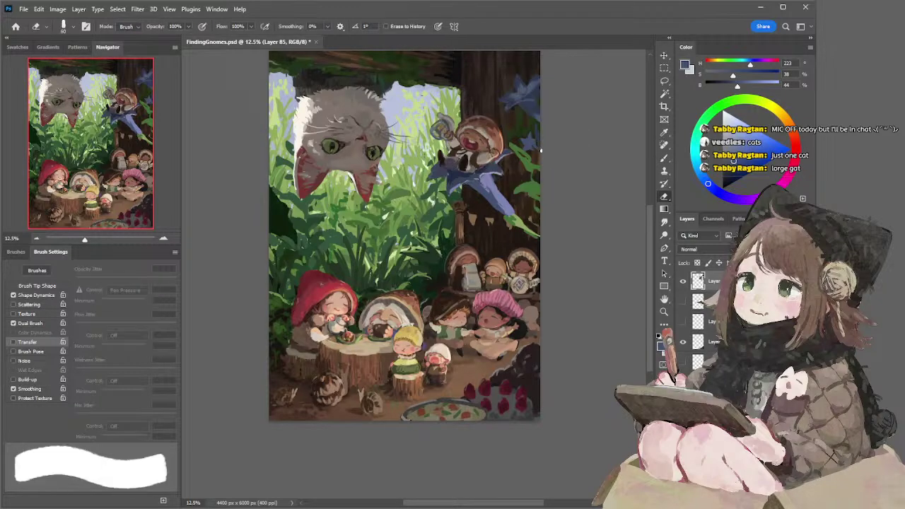
pyautogui.press('b')
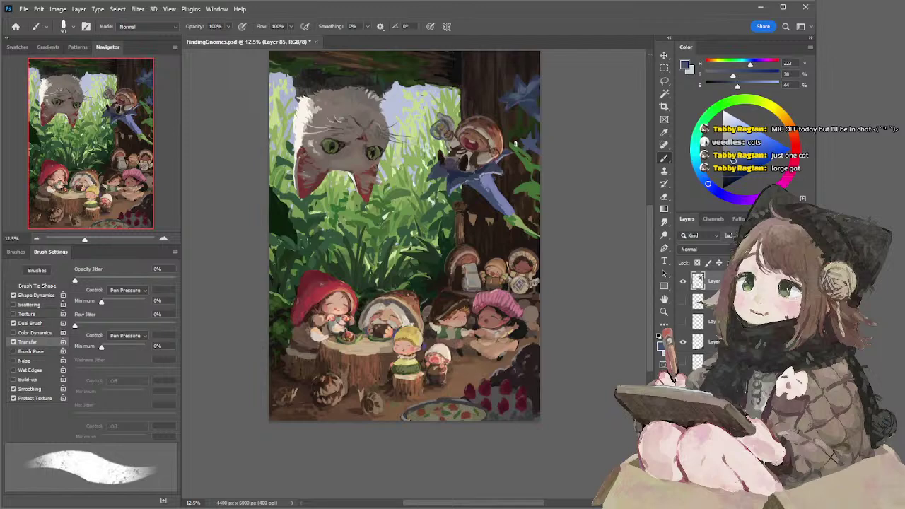
pyautogui.press('e')
pyautogui.press('b')
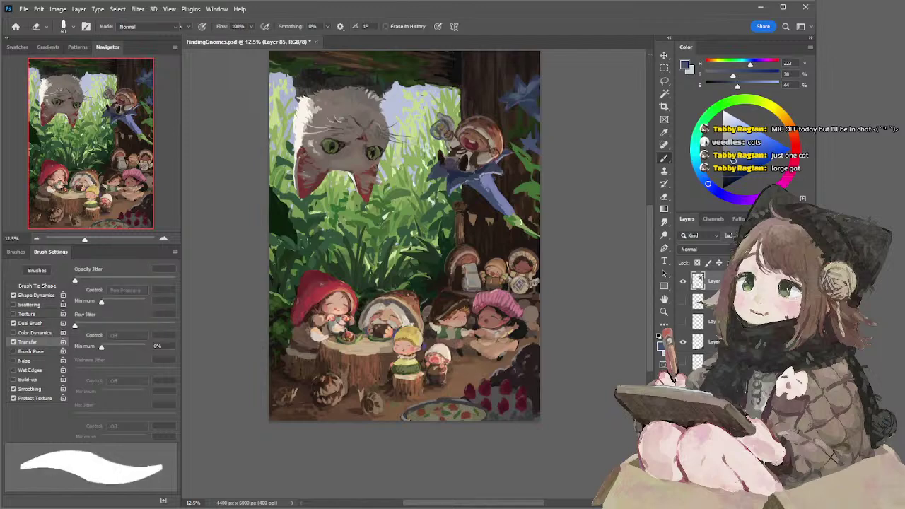
# Touch up the green base of the hanging trumpet flower in hue 75, brightness 64, and hue 106, brightness 44, using the Brush and Smudge tools
pyautogui.keyDown('alt'); pyautogui.click(520, 222); pyautogui.keyUp('alt')
pyautogui.press('e')
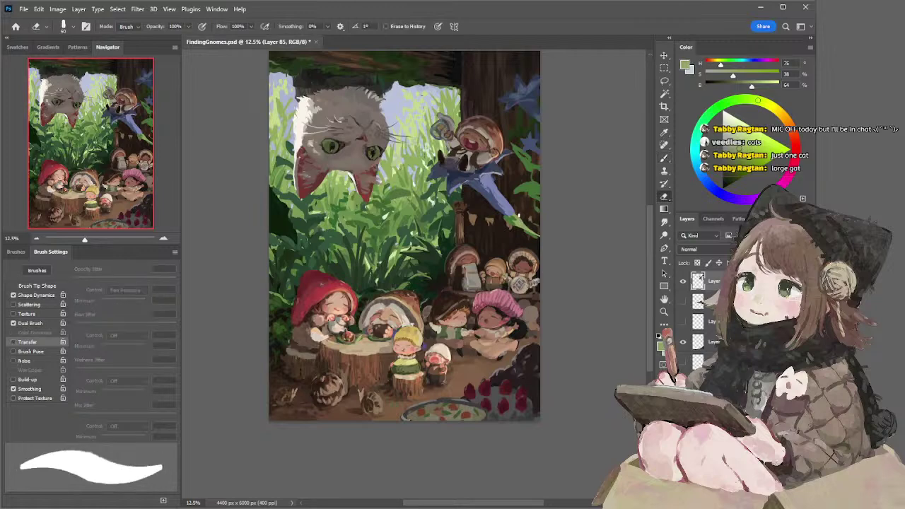
pyautogui.press('b')
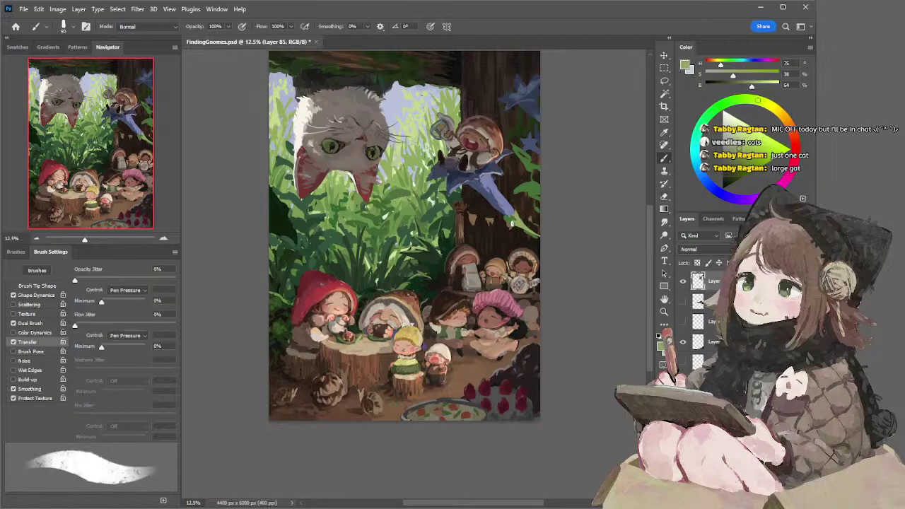
pyautogui.press('r')
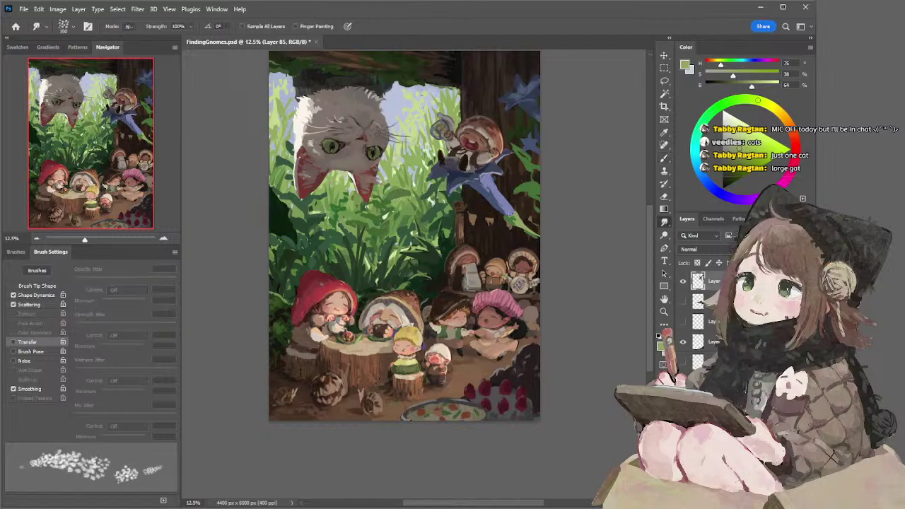
pyautogui.press('b')
pyautogui.keyDown('alt'); pyautogui.click(514, 217); pyautogui.keyUp('alt')
pyautogui.press('r')
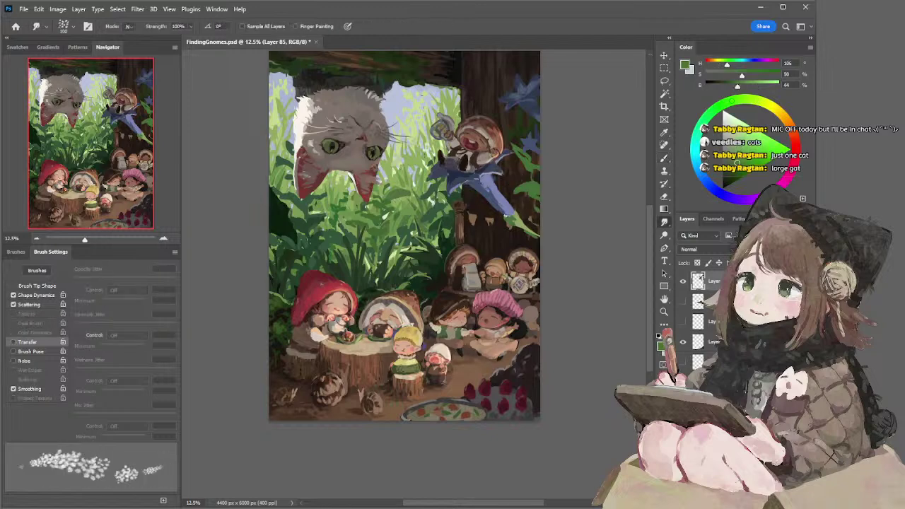
pyautogui.press('b')
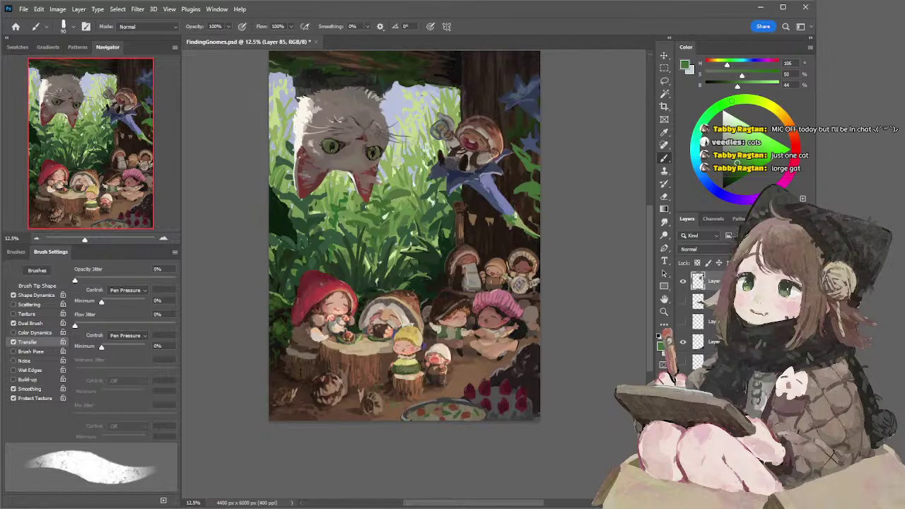
# Repaint the trumpet flower's stem in light green of hue 75, saturation 38, brightness 64, undoing unwanted strokes
pyautogui.keyDown('alt'); pyautogui.click(520, 212); pyautogui.keyUp('alt')
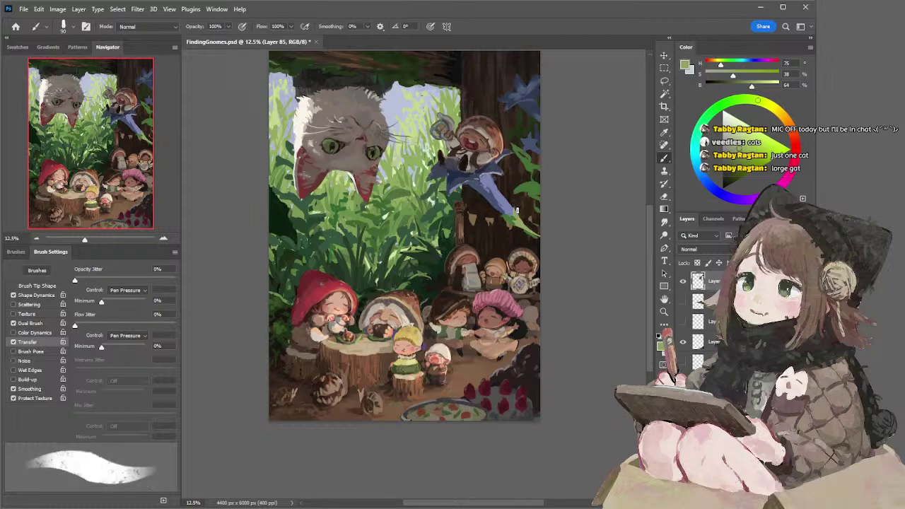
pyautogui.hotkey('ctrl', 'z')
pyautogui.moveTo(520, 228); pyautogui.dragTo(540, 242)
pyautogui.hotkey('ctrl', 'z')
pyautogui.hotkey('ctrl', 'z')
pyautogui.hotkey('ctrl', 'z')
pyautogui.press(']')
pyautogui.press('e')
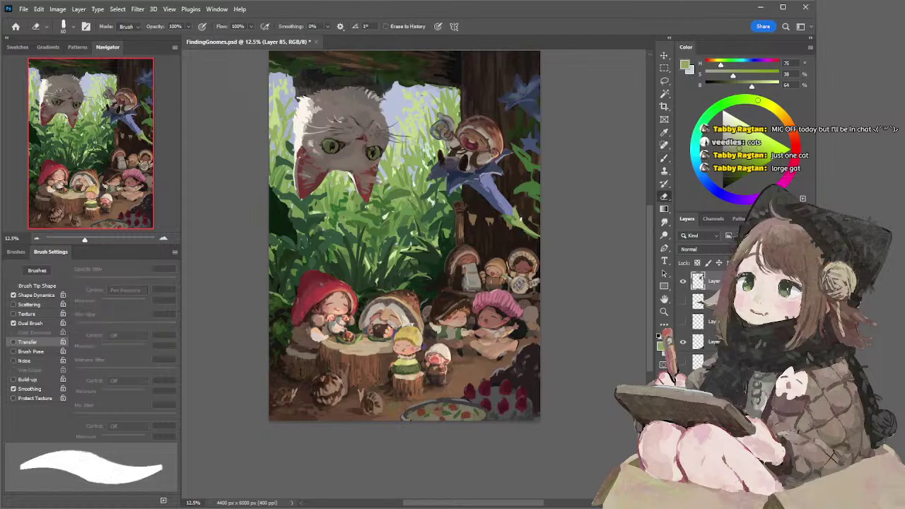
# Shade the stem's end at the canvas edge in green of hue 106, brightness 44, with a 125 px brush and trim it
pyautogui.press('b')
pyautogui.keyDown('alt'); pyautogui.click(535, 232); pyautogui.keyUp('alt')
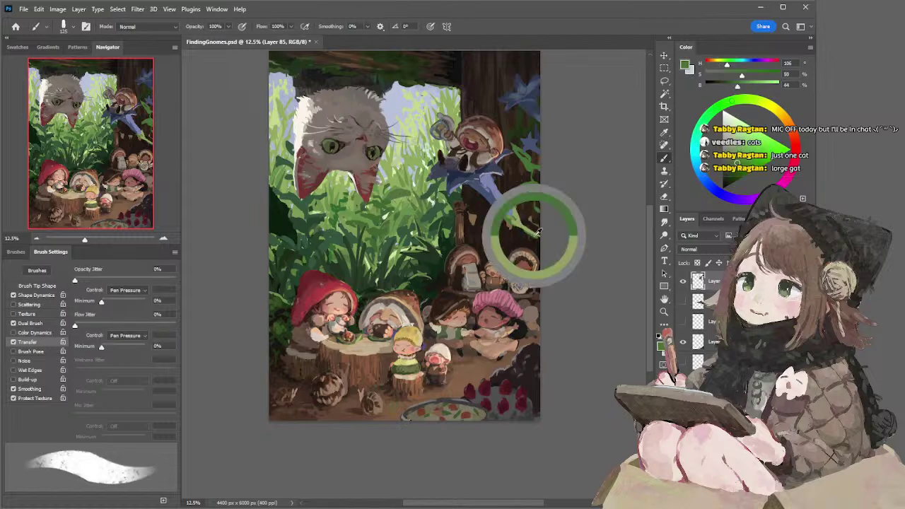
pyautogui.press('e')
pyautogui.press('b')
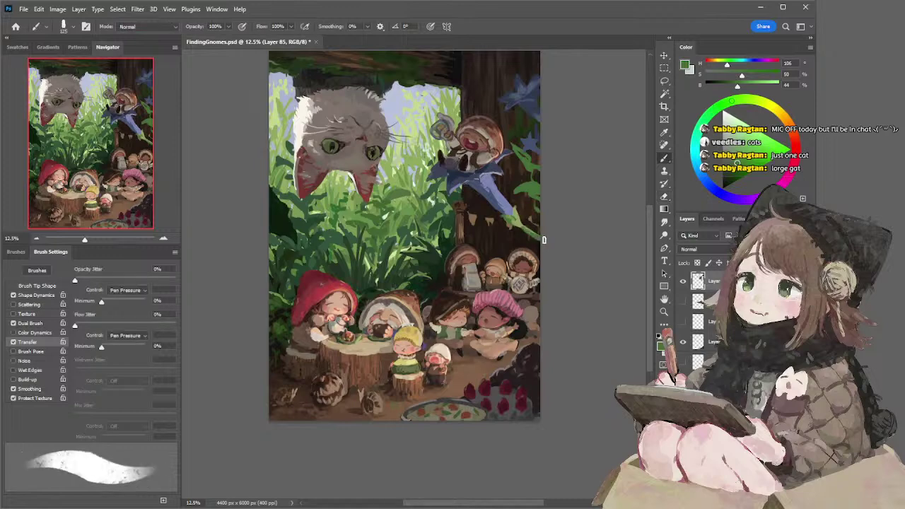
pyautogui.press('e')
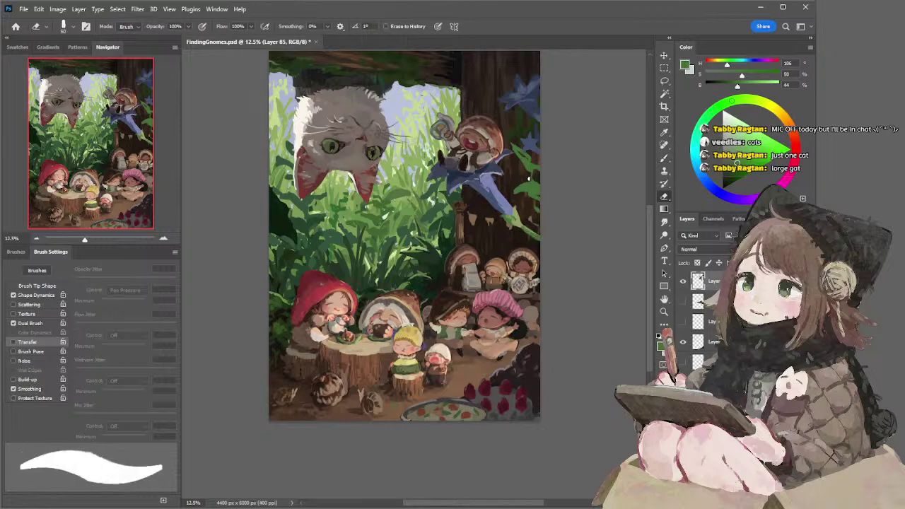
# Lasso the green leaves below the small blue flower, shift them down toward the canvas edge and clear the selection
pyautogui.press('l')
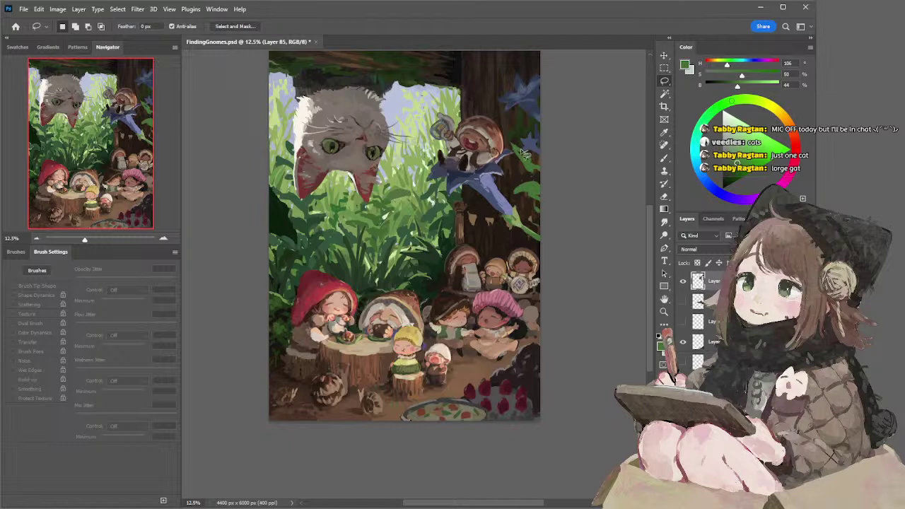
pyautogui.moveTo(518, 155)
pyautogui.mouseDown()
pyautogui.moveTo(545, 167)
pyautogui.moveTo(528, 151)
pyautogui.moveTo(515, 189)
pyautogui.moveTo(545, 188)
pyautogui.moveTo(550, 216)
pyautogui.mouseUp()
pyautogui.moveTo(530, 168); pyautogui.dragTo(545, 188)
pyautogui.hotkey('ctrl', 'd')
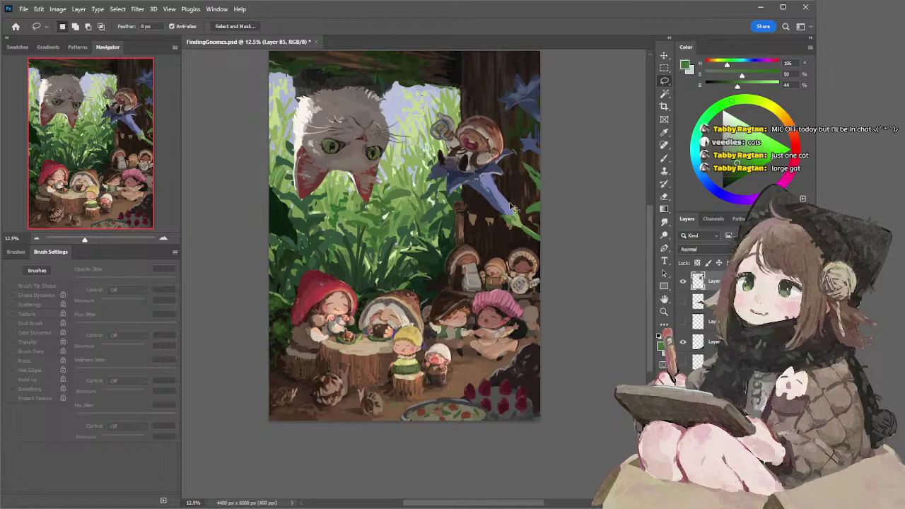
# Rework the shifted leaves in green of hue 106, brightness 44, with a 125 px brush, undoing unwanted strokes and erasing excess
pyautogui.press('e')
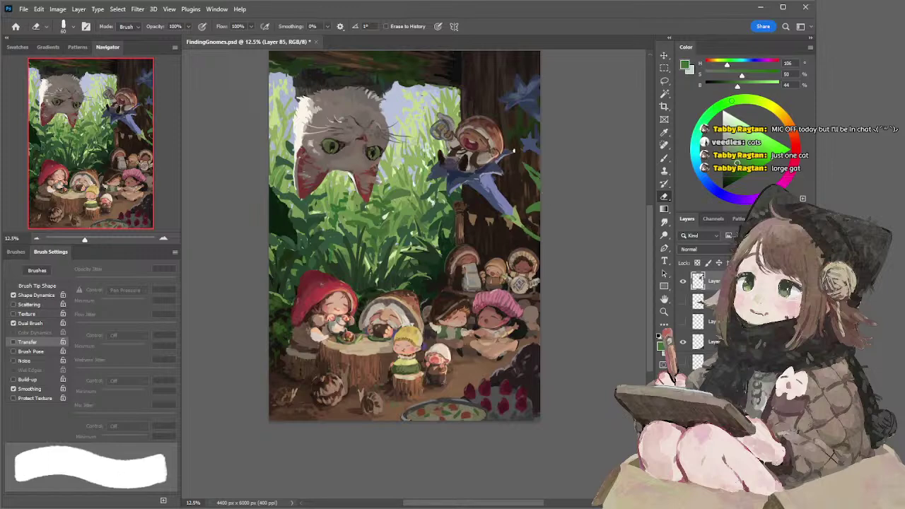
pyautogui.press('b')
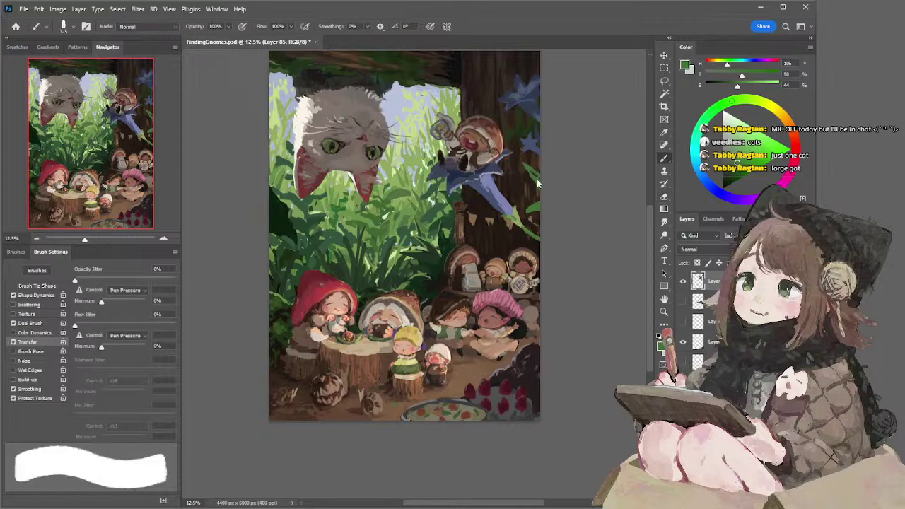
pyautogui.press(']')
pyautogui.press(']')
pyautogui.hotkey('ctrl', 'z')
pyautogui.moveTo(534, 176)
pyautogui.mouseDown()
pyautogui.moveTo(520, 182)
pyautogui.moveTo(516, 173)
pyautogui.moveTo(529, 206)
pyautogui.mouseUp()
pyautogui.hotkey('ctrl', 'z')
pyautogui.press('[')
pyautogui.press('[')
pyautogui.hotkey('ctrl', 'z')
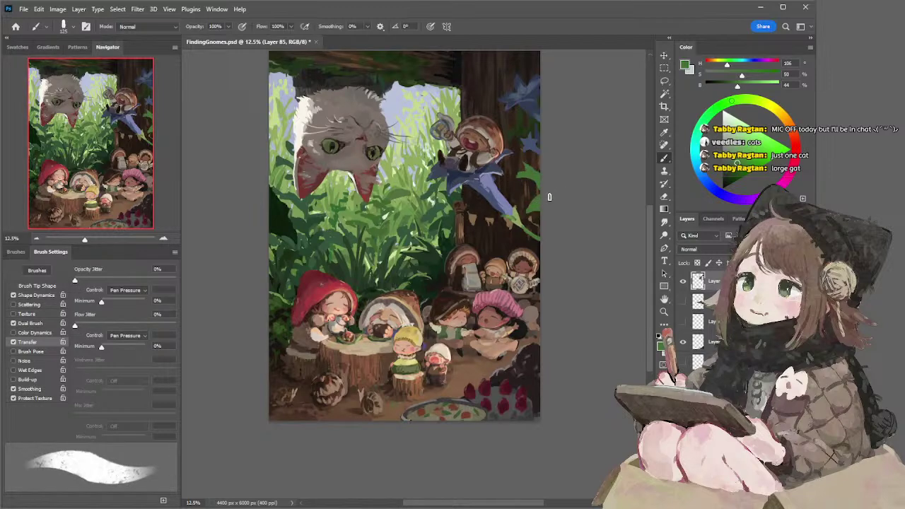
pyautogui.press('e')
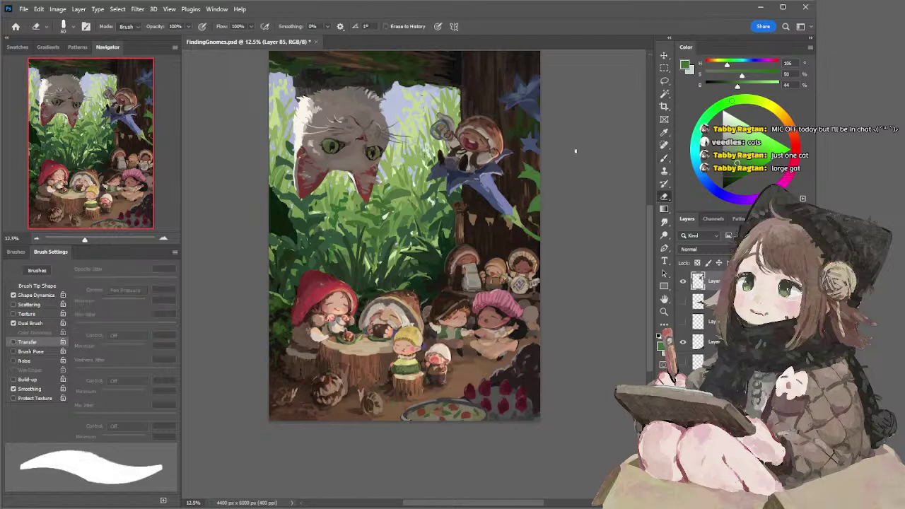
# Lasso the leaves at the trunk's edge and adjust their hue and saturation
pyautogui.press('l')
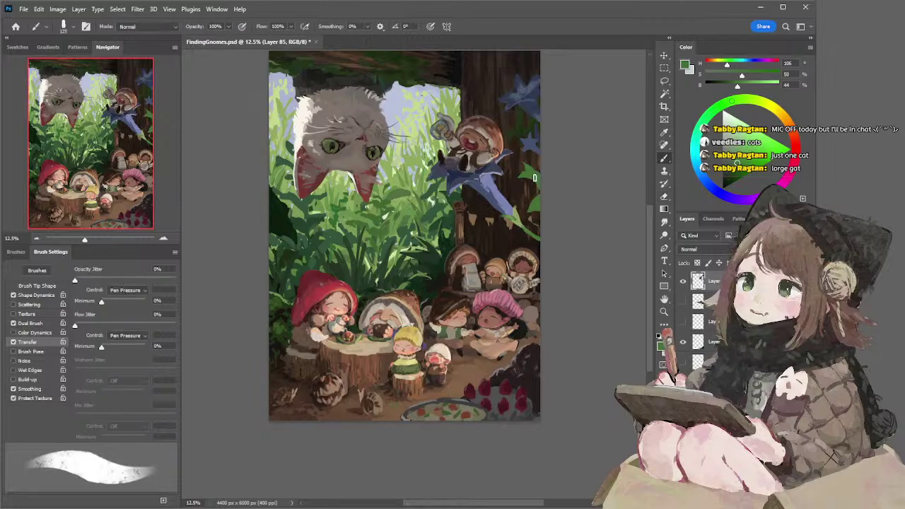
pyautogui.moveTo(533, 166)
pyautogui.mouseDown()
pyautogui.moveTo(524, 201)
pyautogui.moveTo(559, 216)
pyautogui.mouseUp()
pyautogui.hotkey('ctrl', 'u')
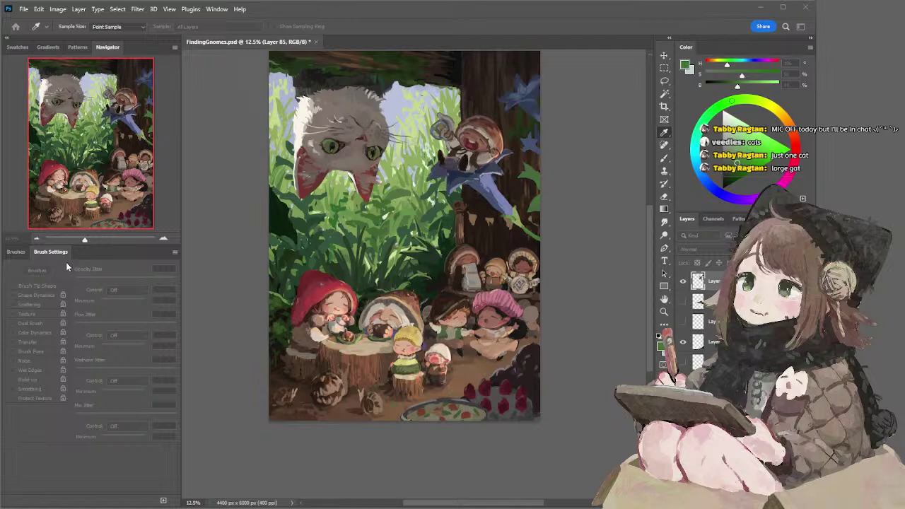
pyautogui.press('b')
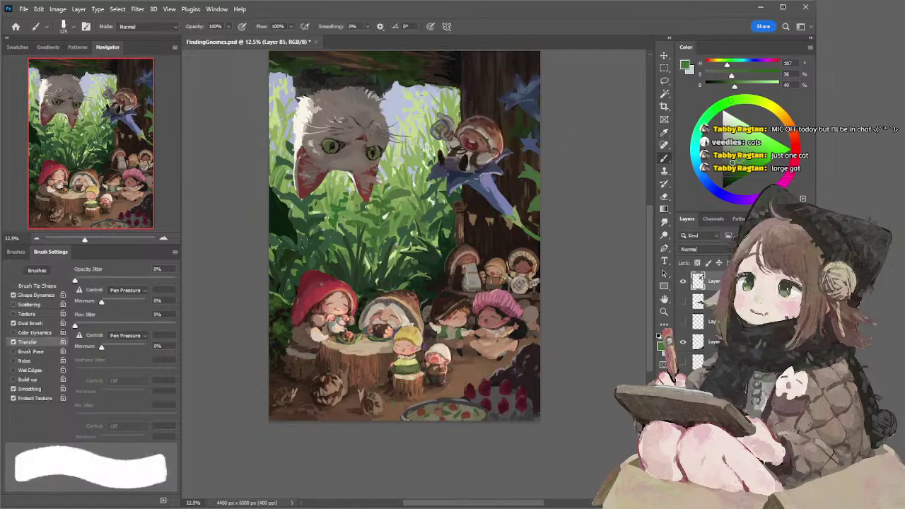
# Shade the leaves at the trunk's edge with dark greens of hue 107 and 150, saturation 26, brightness 31, using a 125 px brush
pyautogui.click(728, 167)
pyautogui.press('l')
pyautogui.press('b')
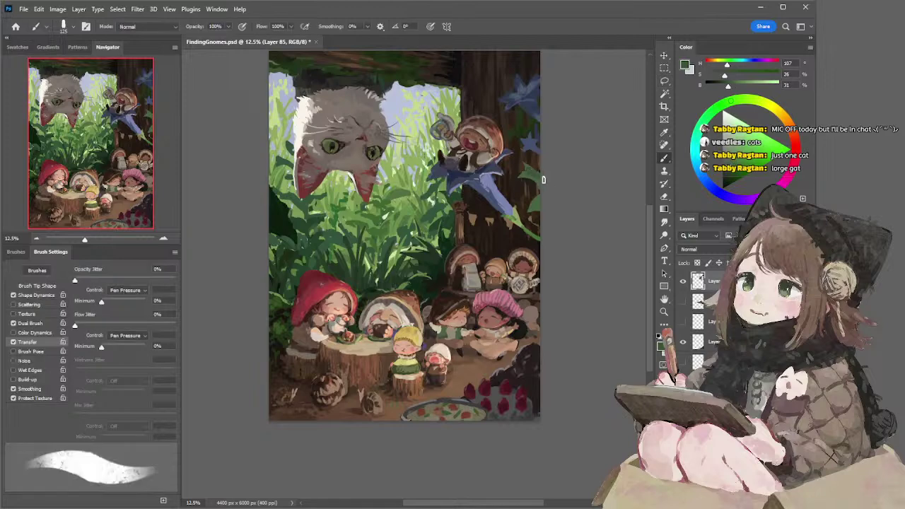
pyautogui.click(693, 125)
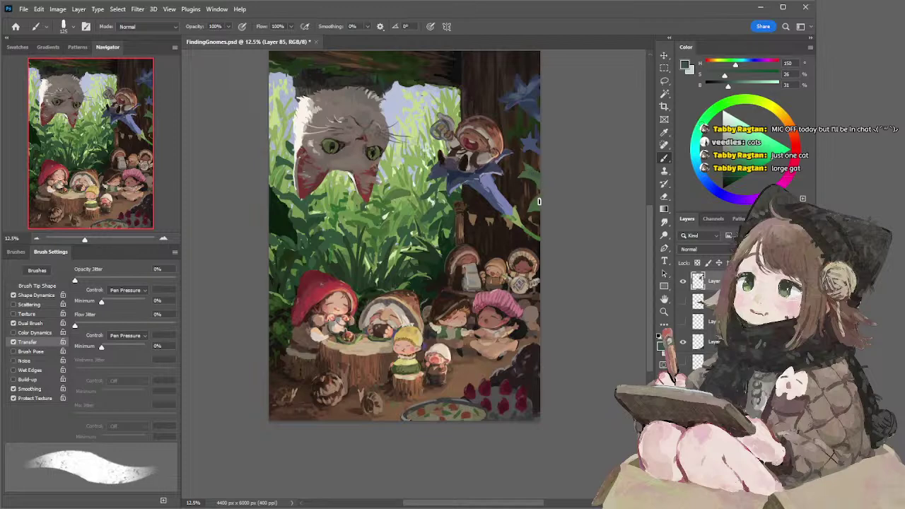
pyautogui.moveTo(610, 163); pyautogui.dragTo(596, 161)
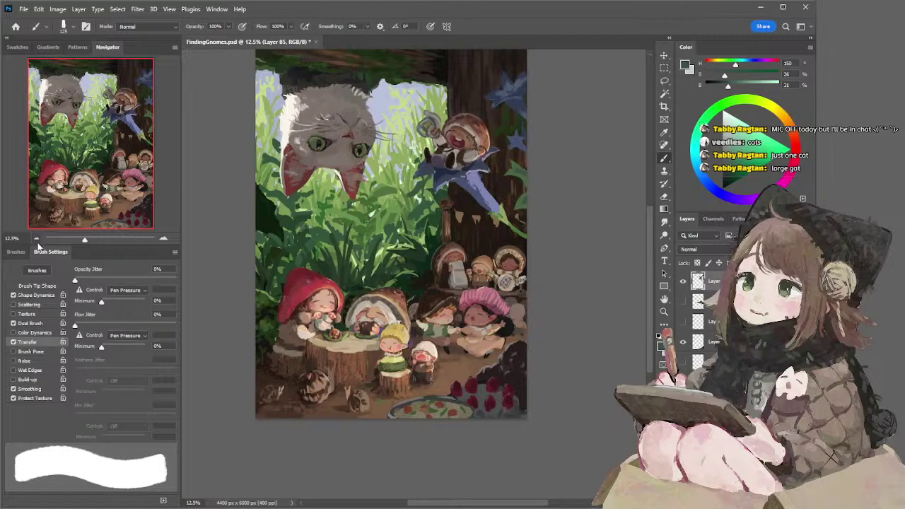
pyautogui.click(38, 239)
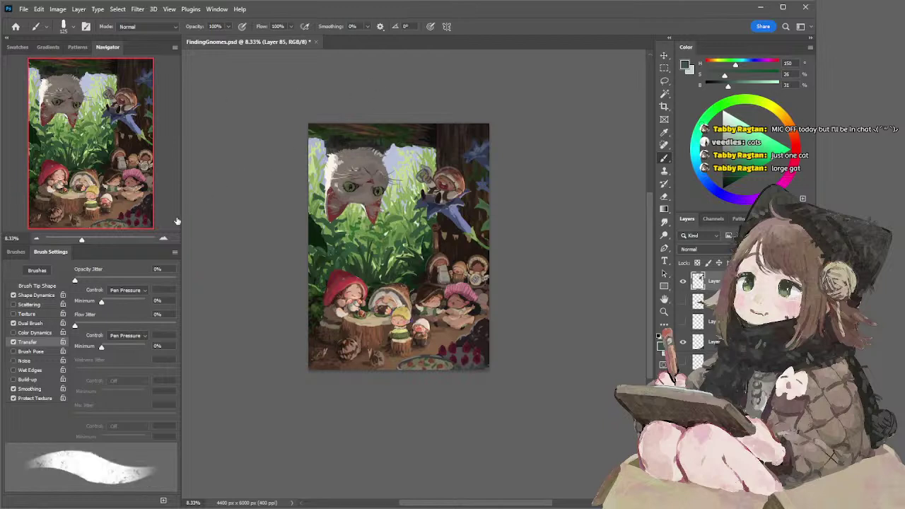
pyautogui.click(163, 238)
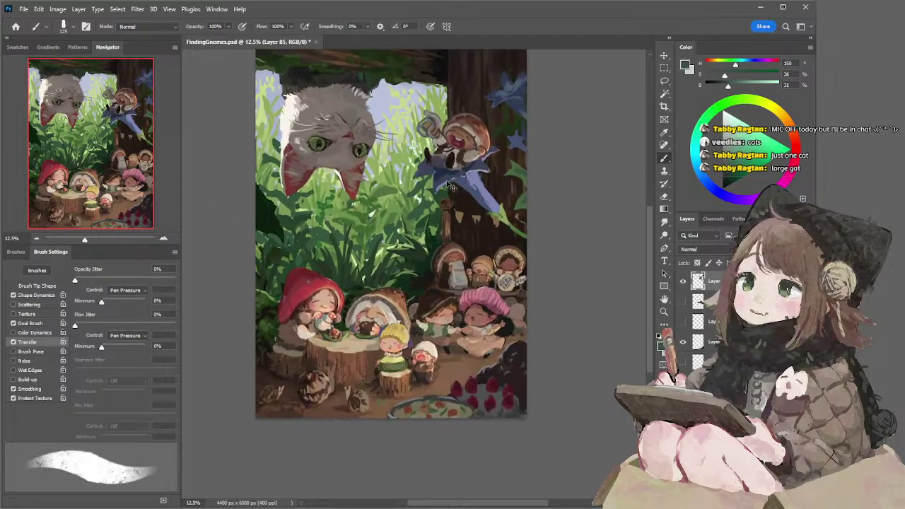
# Repaint the large blue flower with sampled blues of hue 222 and hue 231, enlarging the brush to 300 px
pyautogui.keyDown('alt'); pyautogui.click(445, 179); pyautogui.keyUp('alt')
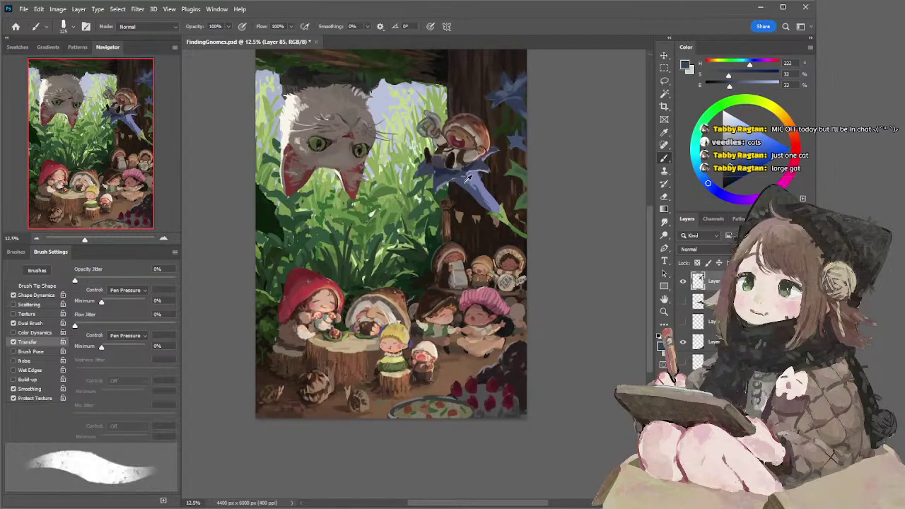
pyautogui.keyDown('alt'); pyautogui.click(473, 179); pyautogui.keyUp('alt')
pyautogui.press(']')
pyautogui.press(']')
pyautogui.press(']')
pyautogui.press(']')
pyautogui.press(']')
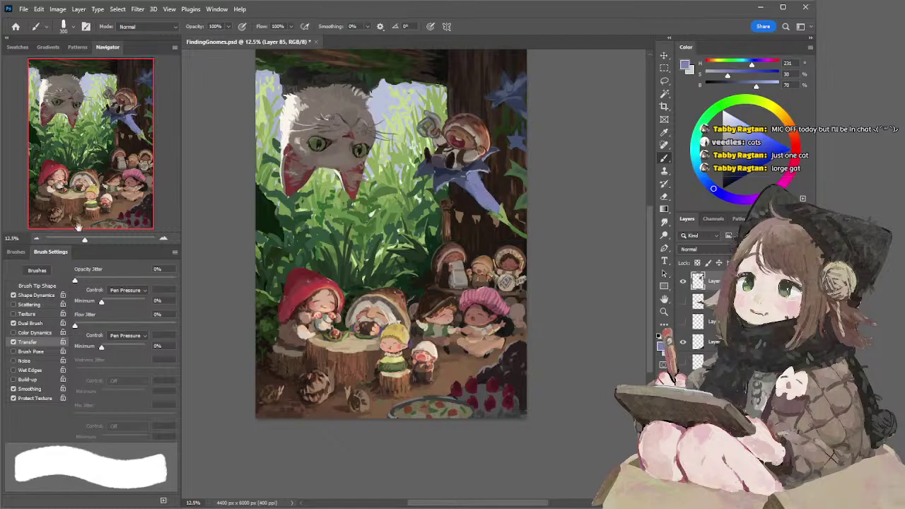
pyautogui.click(37, 238)
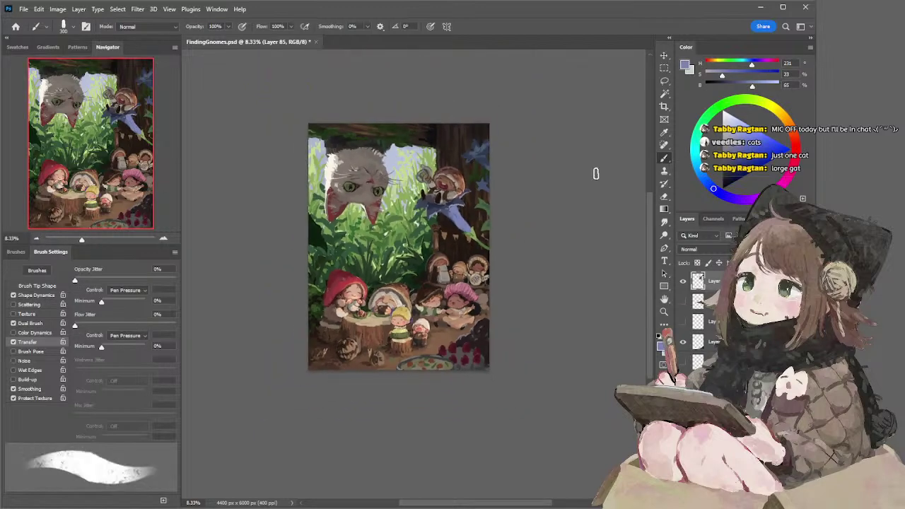
# Blend the large flower's tube with sampled blues of hue 224, brightness 45, and hue 232, brightness 69, reducing the brush to 200 px
pyautogui.keyDown('alt'); pyautogui.click(456, 210); pyautogui.keyUp('alt')
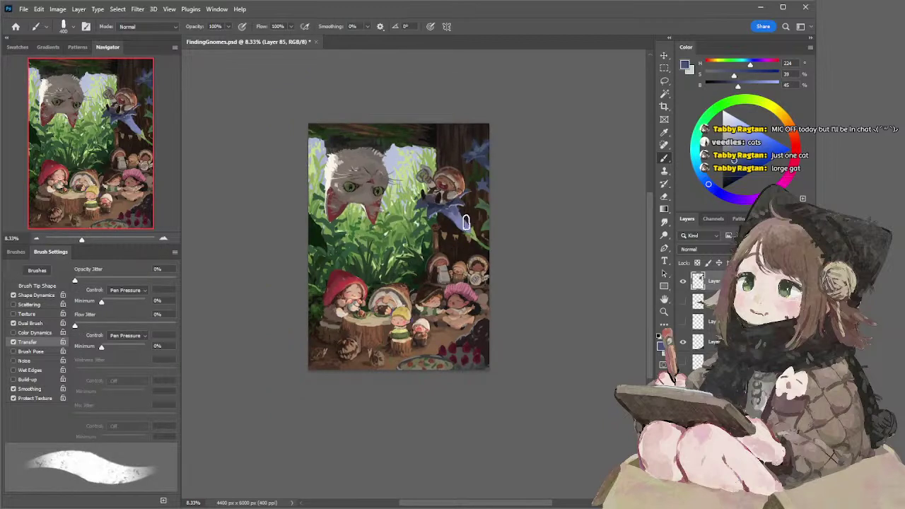
pyautogui.press(']')
pyautogui.press('[')
pyautogui.keyDown('alt'); pyautogui.click(467, 226); pyautogui.keyUp('alt')
pyautogui.press('[')
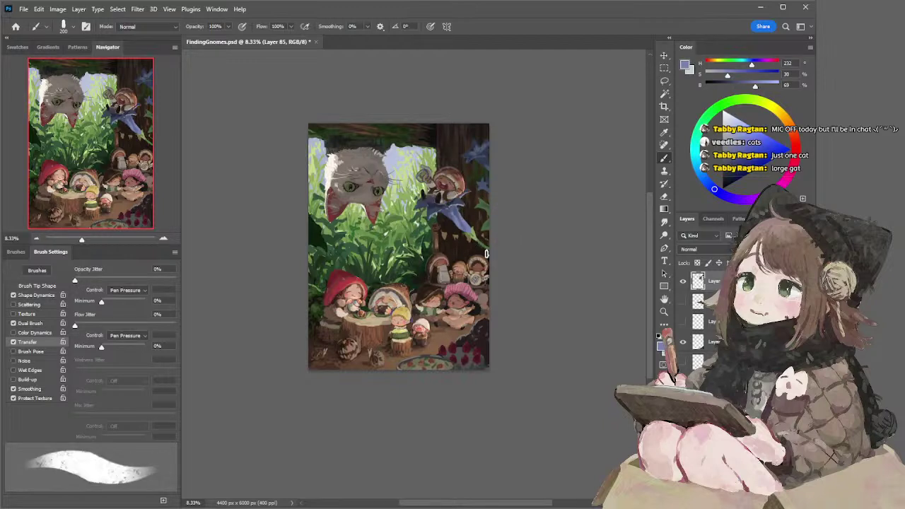
pyautogui.press('l')
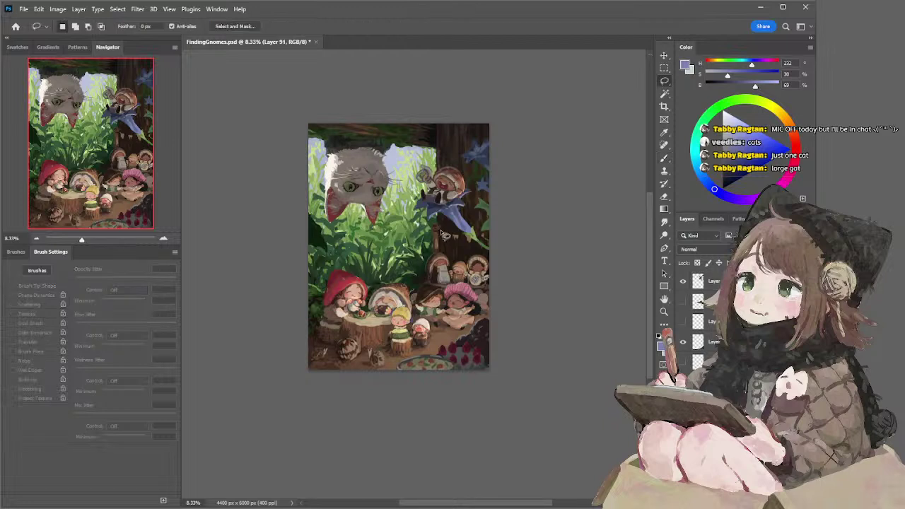
pyautogui.press('shift')
pyautogui.moveTo(473, 243); pyautogui.dragTo(481, 242)
pyautogui.hotkey('ctrl', 'd')
# On Layer 91, darken the trunk around the bunting below the large flower in sampled brown of hue 24, brightness 11, with a 600 px brush
pyautogui.press('i')
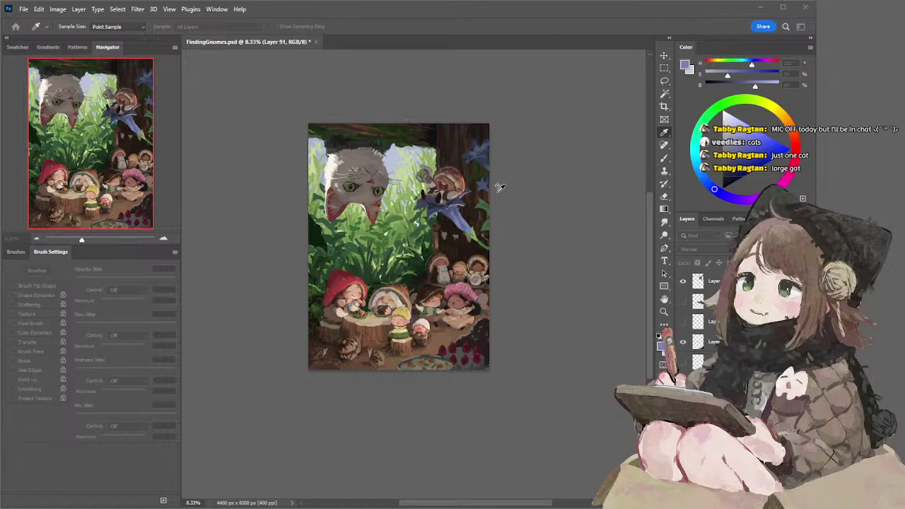
pyautogui.press('b')
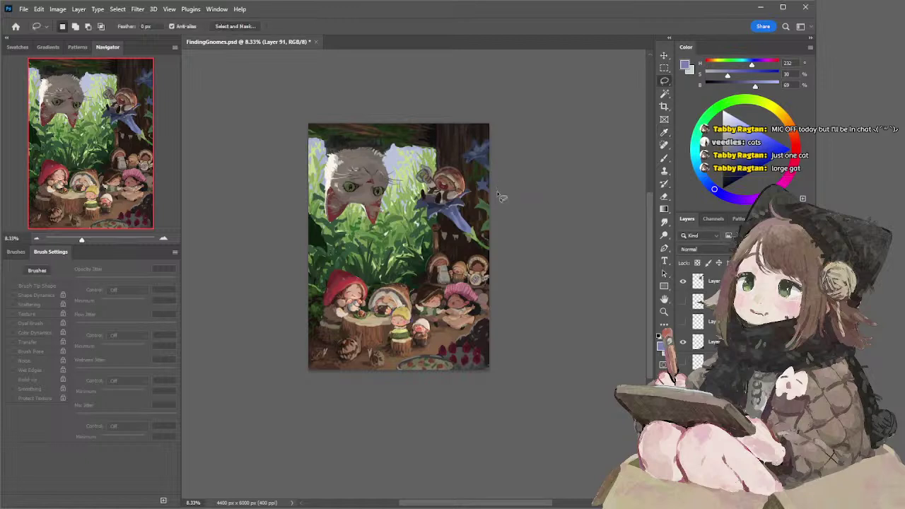
pyautogui.keyDown('alt'); pyautogui.click(450, 234); pyautogui.keyUp('alt')
pyautogui.press(']')
pyautogui.press(']')
pyautogui.press(']')
pyautogui.press(']')
pyautogui.press(']')
pyautogui.press(']')
pyautogui.press(']')
pyautogui.press(']')
pyautogui.press(']')
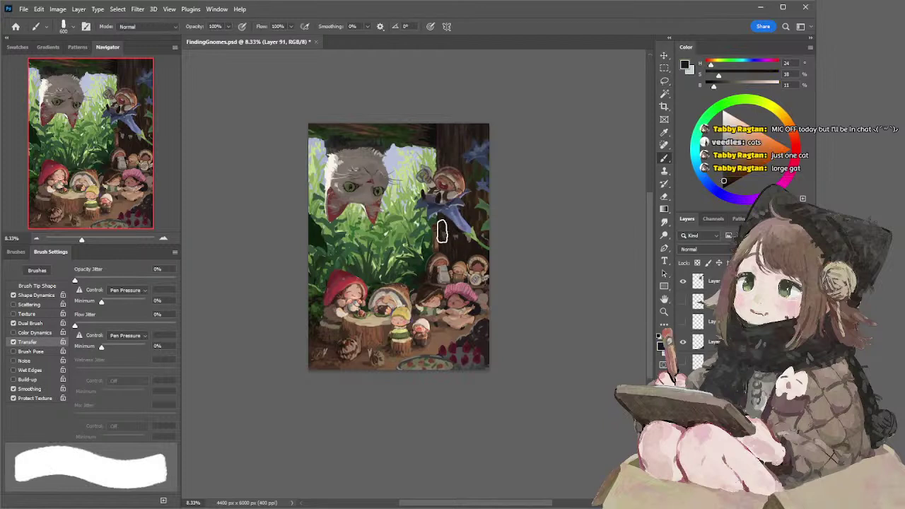
# Paint over the bunting area in sampled brown of hue 32, brightness 30, reducing the brush to 150 px
pyautogui.keyDown('alt'); pyautogui.click(444, 234); pyautogui.keyUp('alt')
pyautogui.press('[')
pyautogui.press('[')
pyautogui.press('[')
pyautogui.press('[')
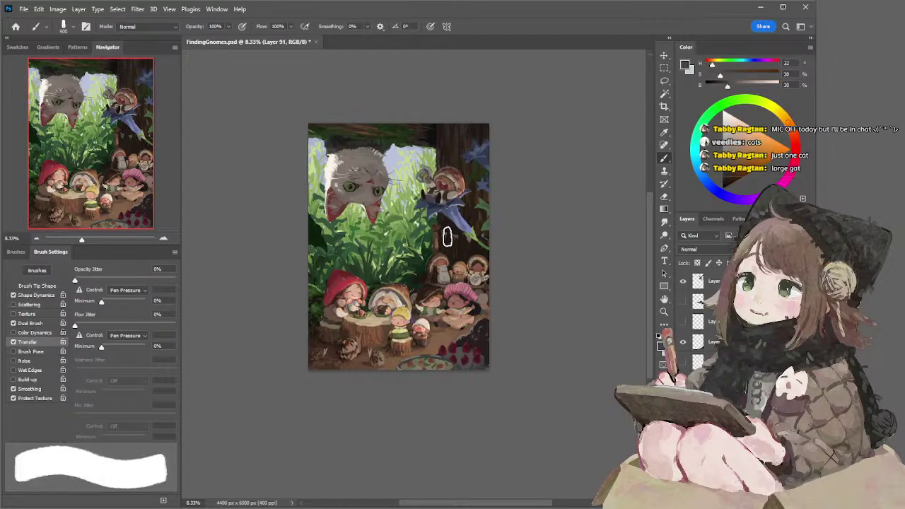
pyautogui.press('[')
pyautogui.press('[')
pyautogui.press('[')
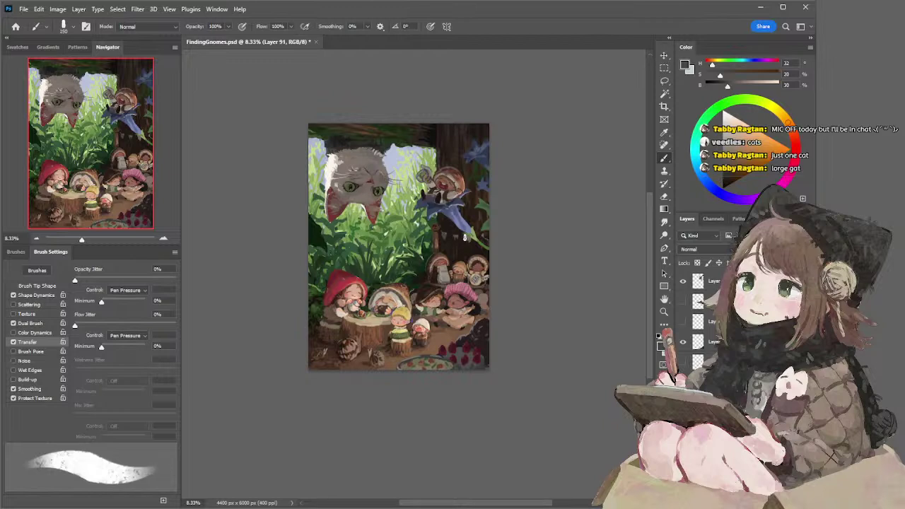
# Touch up the trunk by the stem's end in sampled brown of hue 24, brightness 14, with a 90 px brush, and erase excess on Layer 85
pyautogui.press('[')
pyautogui.press('[')
pyautogui.keyDown('alt'); pyautogui.click(489, 237); pyautogui.keyUp('alt')
pyautogui.press('.')
pyautogui.press(',')
pyautogui.keyDown('alt'); pyautogui.click(490, 236); pyautogui.keyUp('alt')
pyautogui.press(',')
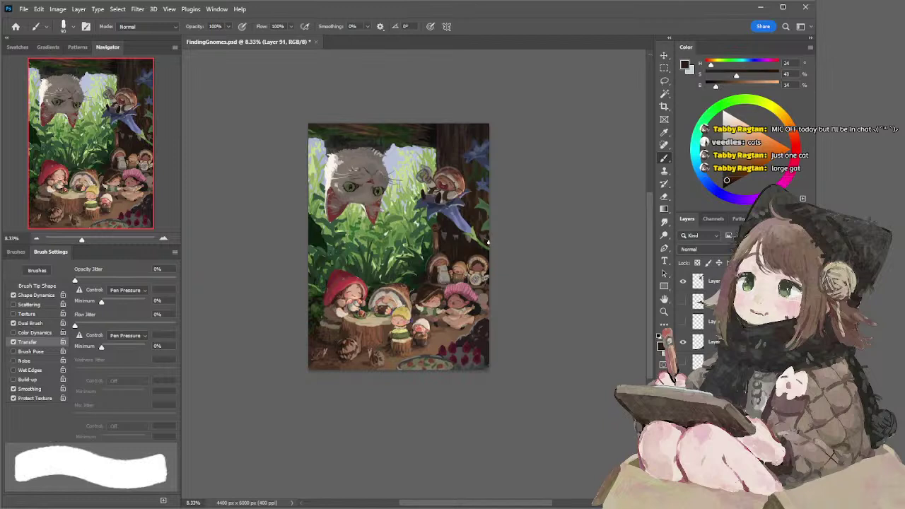
pyautogui.keyDown('ctrl'); pyautogui.click(488, 242); pyautogui.keyUp('ctrl')
pyautogui.press('e')
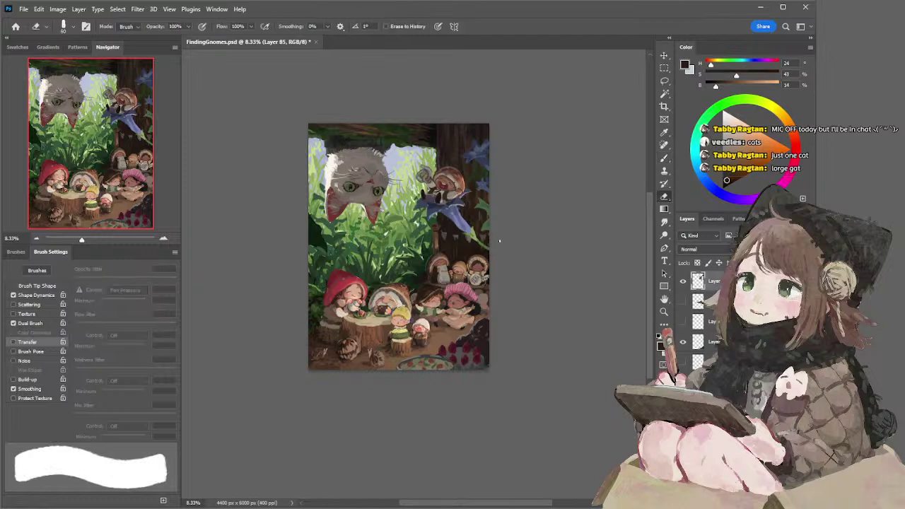
# Retouch the leaves at the canvas edge in sampled green of hue 107, saturation 36, brightness 40, with a 90 px brush
pyautogui.keyDown('alt'); pyautogui.click(487, 213); pyautogui.keyUp('alt')
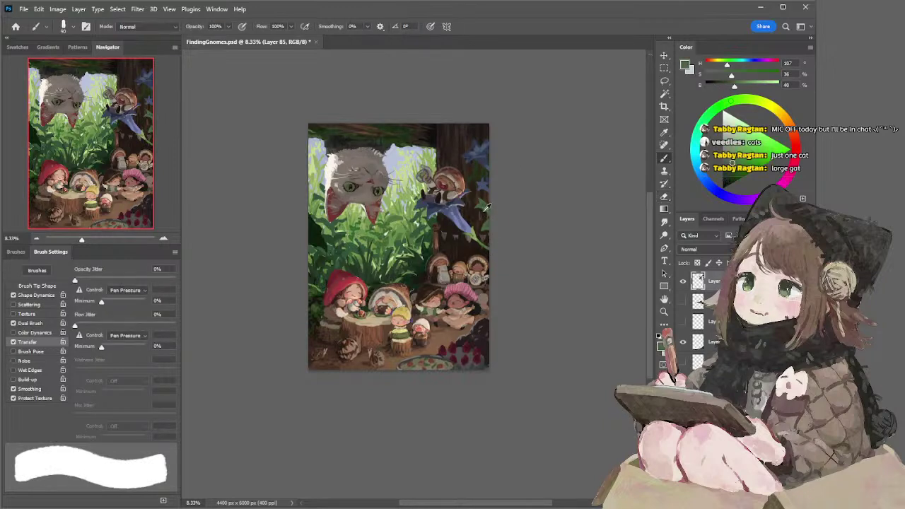
pyautogui.press('b')
pyautogui.keyDown('alt'); pyautogui.click(486, 210); pyautogui.keyUp('alt')
pyautogui.press('e')
pyautogui.press('b')
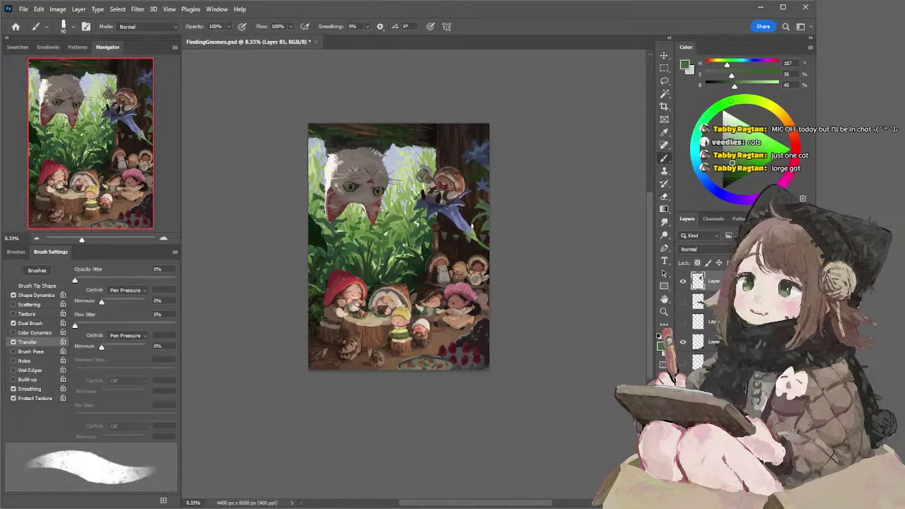
# Rework the large flower's stem and nearby leaves in the same green, undoing unwanted strokes and erasing excess with a 60 px eraser
pyautogui.hotkey('ctrl', 'z')
pyautogui.moveTo(471, 225); pyautogui.dragTo(491, 219)
pyautogui.hotkey('ctrl', 'z')
pyautogui.moveTo(486, 249)
pyautogui.mouseDown()
pyautogui.moveTo(491, 234)
pyautogui.moveTo(488, 245)
pyautogui.mouseUp()
pyautogui.hotkey('ctrl', 'z')
pyautogui.press(']')
pyautogui.press(']')
pyautogui.press('e')
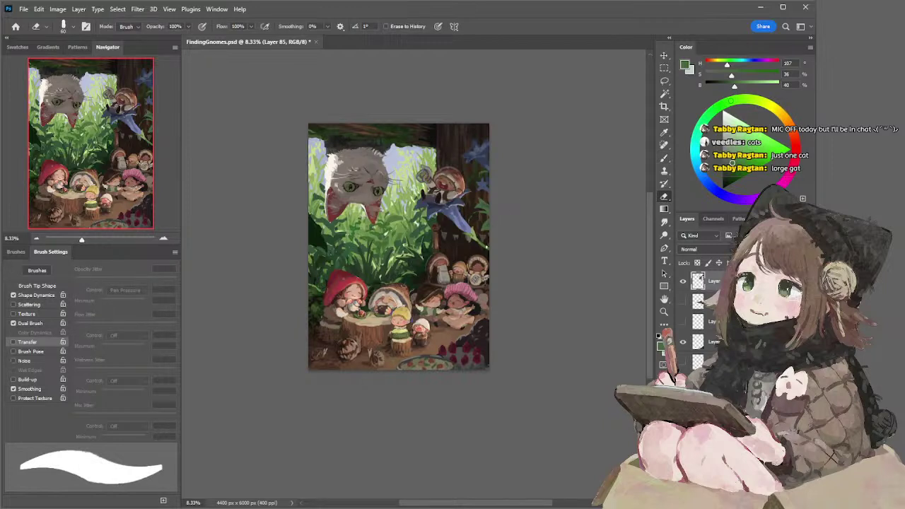
# Lasso the small blue flowers and leaves along the trunk's edge, adjust their placement and clear the selection
pyautogui.keyDown('ctrl'); pyautogui.moveTo(485, 160); pyautogui.dragTo(485, 147); pyautogui.keyUp('ctrl')
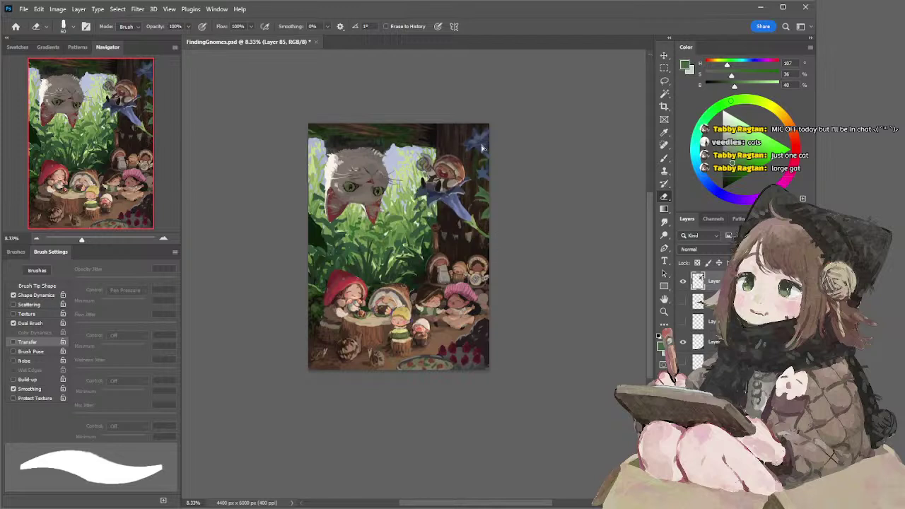
pyautogui.hotkey('ctrl', 'shift', 'z')
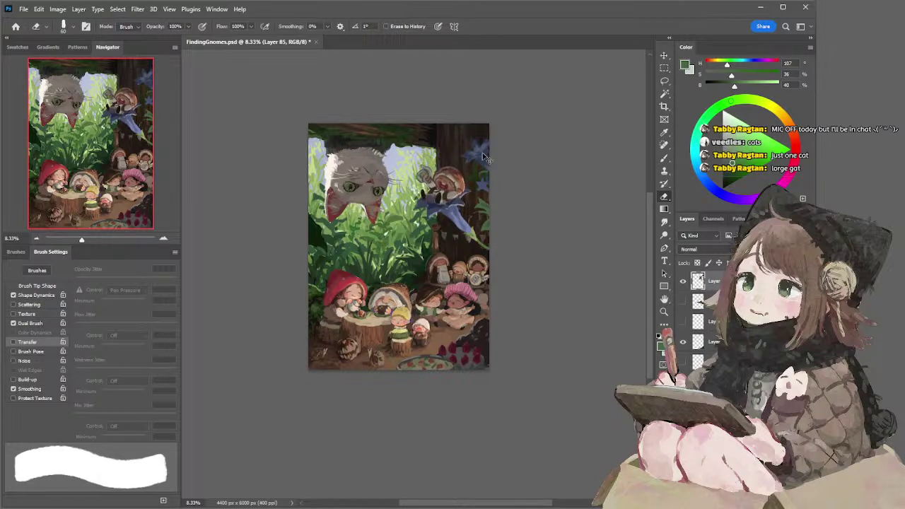
pyautogui.press('l')
pyautogui.moveTo(491, 241)
pyautogui.mouseDown()
pyautogui.moveTo(468, 221)
pyautogui.moveTo(473, 184)
pyautogui.moveTo(451, 150)
pyautogui.moveTo(505, 152)
pyautogui.mouseUp()
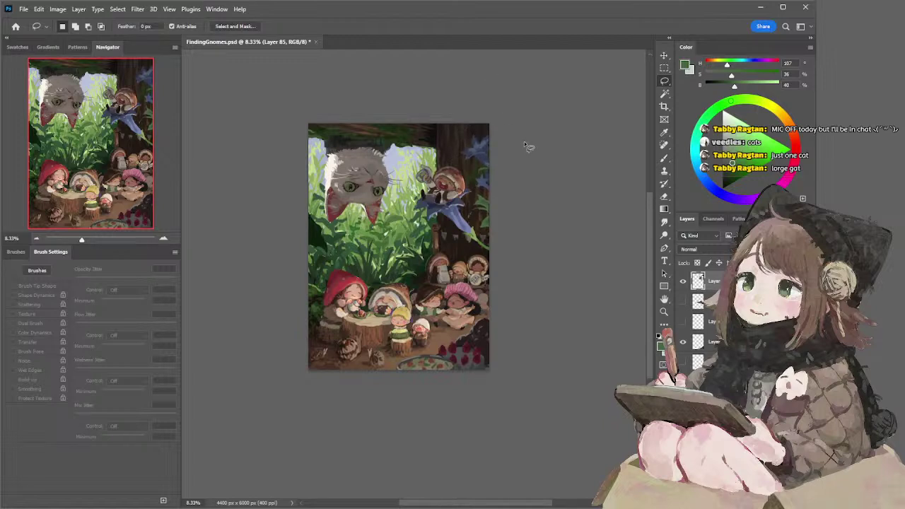
pyautogui.moveTo(497, 147); pyautogui.dragTo(486, 228)
pyautogui.click(527, 147)
# Lasso the petals of the large blue flower under the gnome, transform them and clear the selection
pyautogui.moveTo(438, 198)
pyautogui.mouseDown()
pyautogui.moveTo(428, 221)
pyautogui.moveTo(453, 221)
pyautogui.moveTo(468, 207)
pyautogui.moveTo(455, 207)
pyautogui.mouseUp()
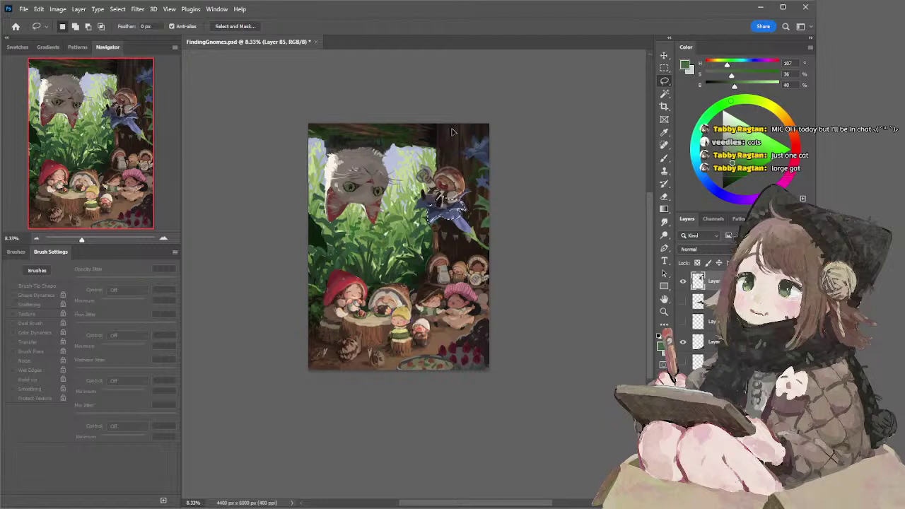
pyautogui.press('Return')
pyautogui.press('Return')
pyautogui.click(440, 196)
# Repaint the flower gnome's legs and feet with sampled purples of hue 275 and 273 and greys of hue 39 and 37, with a 100 px brush
pyautogui.press('b')
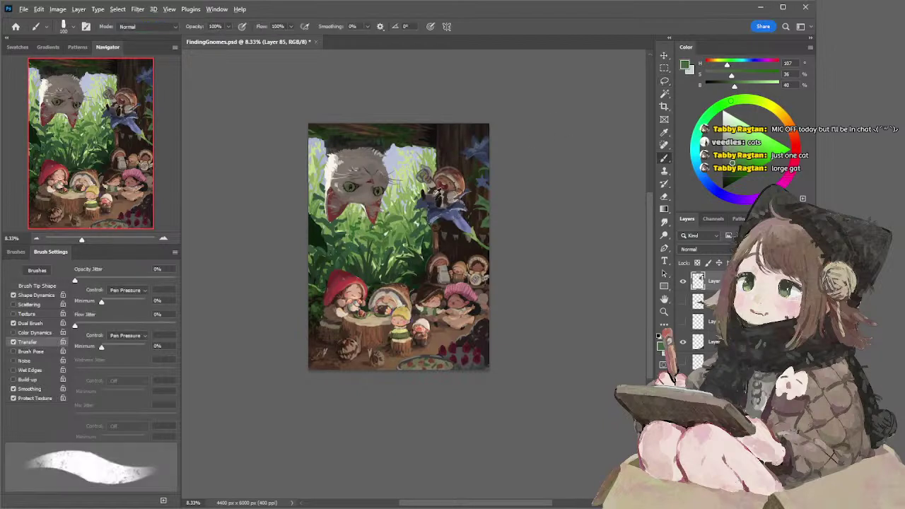
pyautogui.keyDown('alt'); pyautogui.click(438, 200); pyautogui.keyUp('alt')
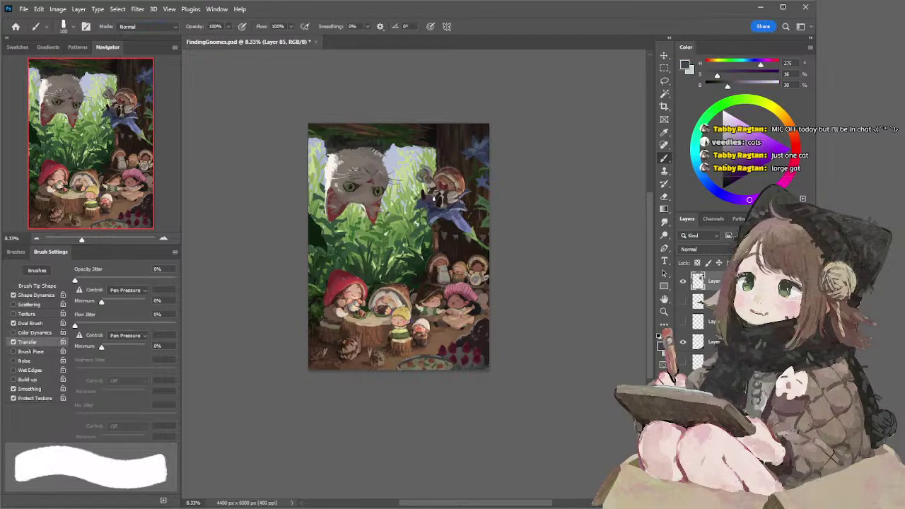
pyautogui.keyDown('alt'); pyautogui.click(436, 194); pyautogui.keyUp('alt')
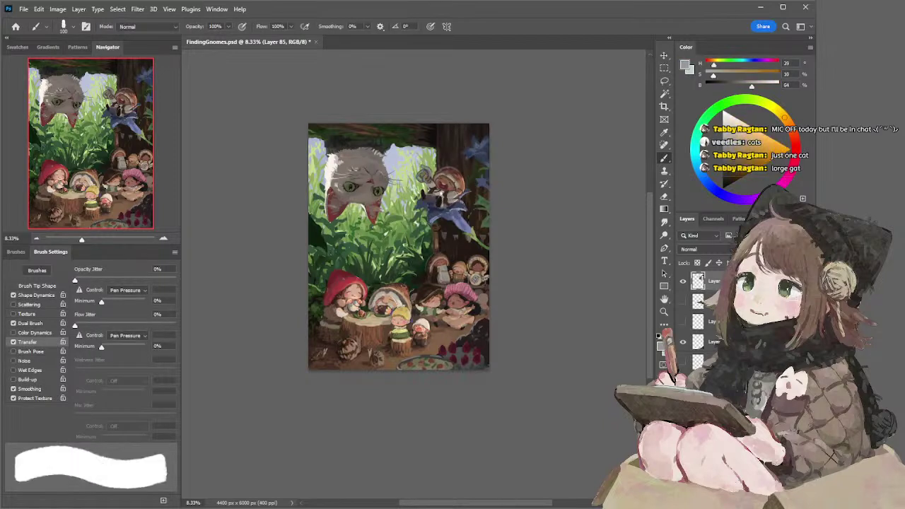
pyautogui.keyDown('alt'); pyautogui.click(433, 196); pyautogui.keyUp('alt')
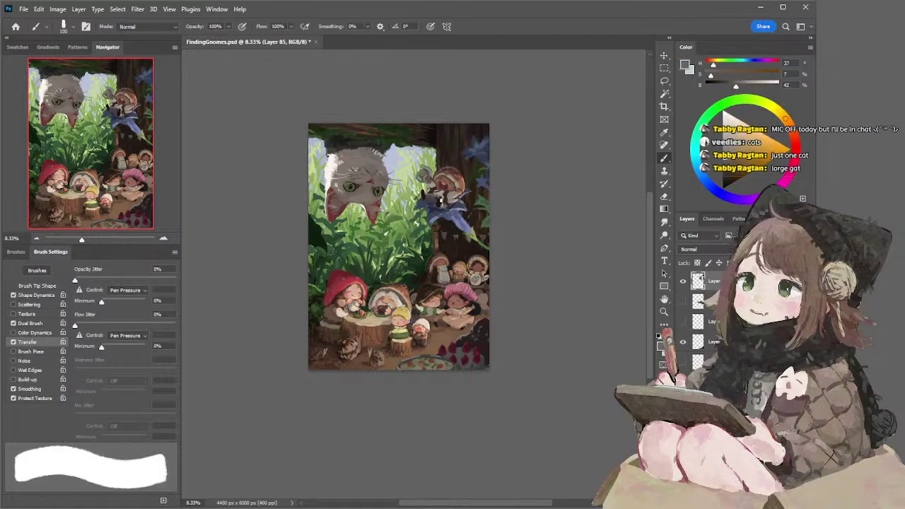
pyautogui.keyDown('alt'); pyautogui.click(432, 200); pyautogui.keyUp('alt')
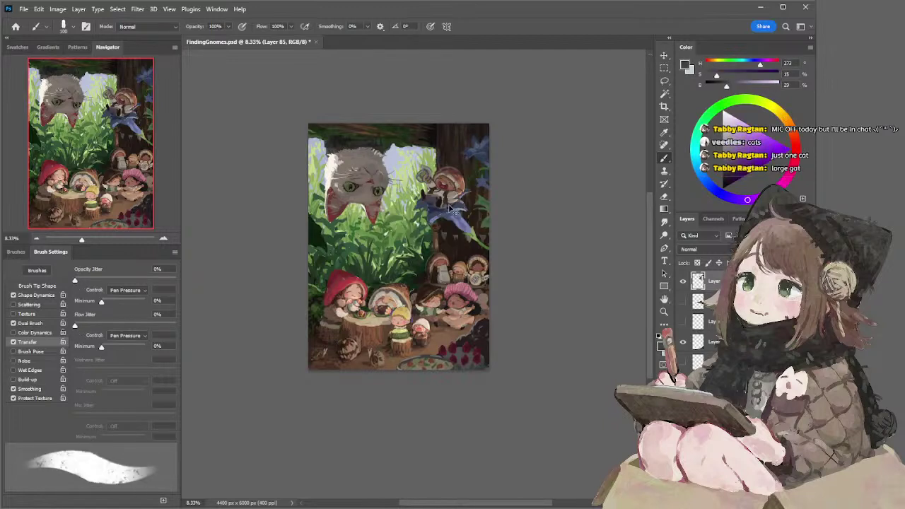
# Refine the gnome's feet and the petal edge with sampled browns of hue 18 and 26, grey of hue 39 and violet of hue 249
pyautogui.keyDown('alt'); pyautogui.click(446, 205); pyautogui.keyUp('alt')
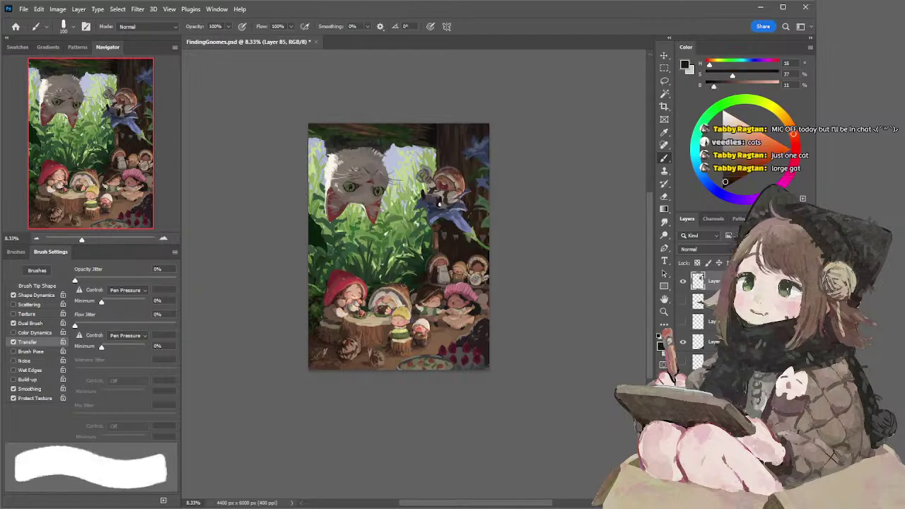
pyautogui.keyDown('alt'); pyautogui.click(439, 194); pyautogui.keyUp('alt')
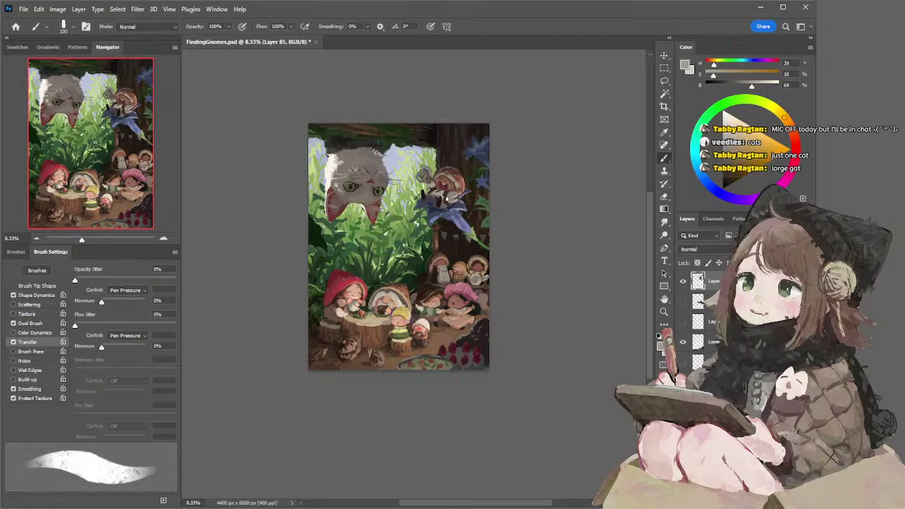
pyautogui.keyDown('alt'); pyautogui.click(442, 192); pyautogui.keyUp('alt')
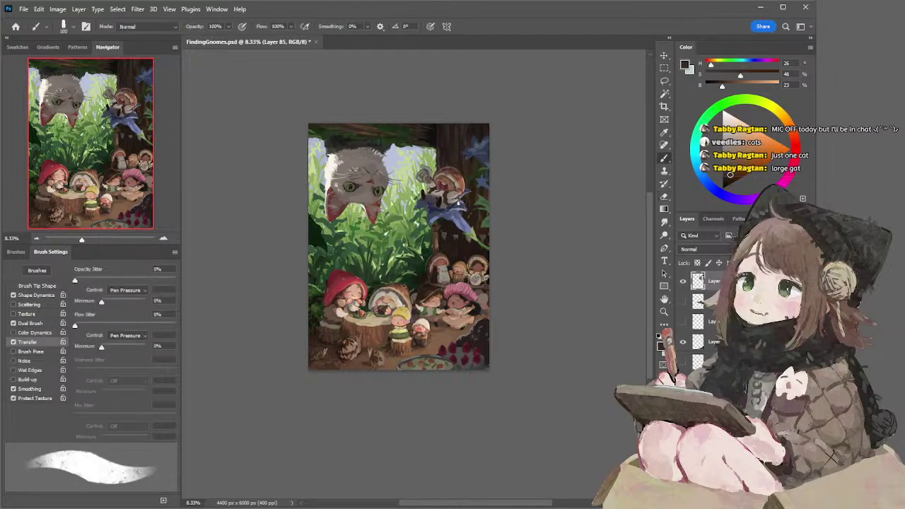
pyautogui.keyDown('alt'); pyautogui.click(453, 201); pyautogui.keyUp('alt')
pyautogui.press('e')
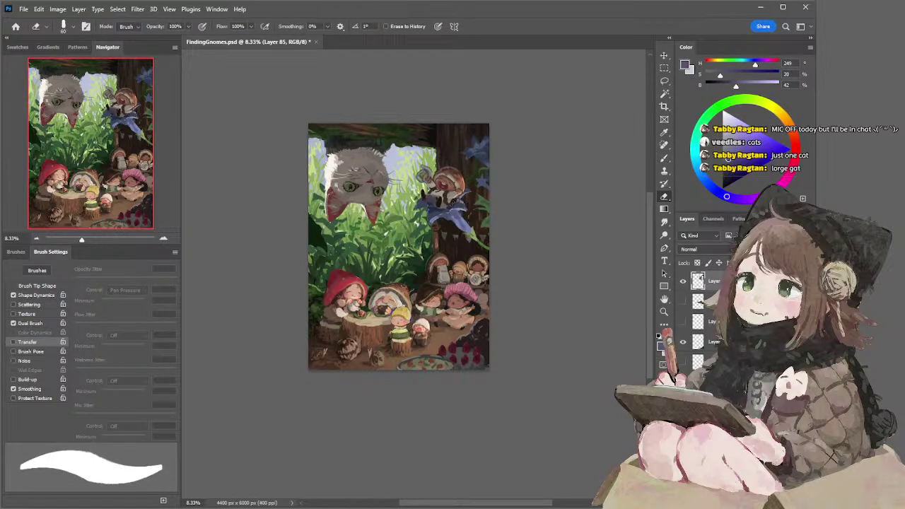
pyautogui.press('b')
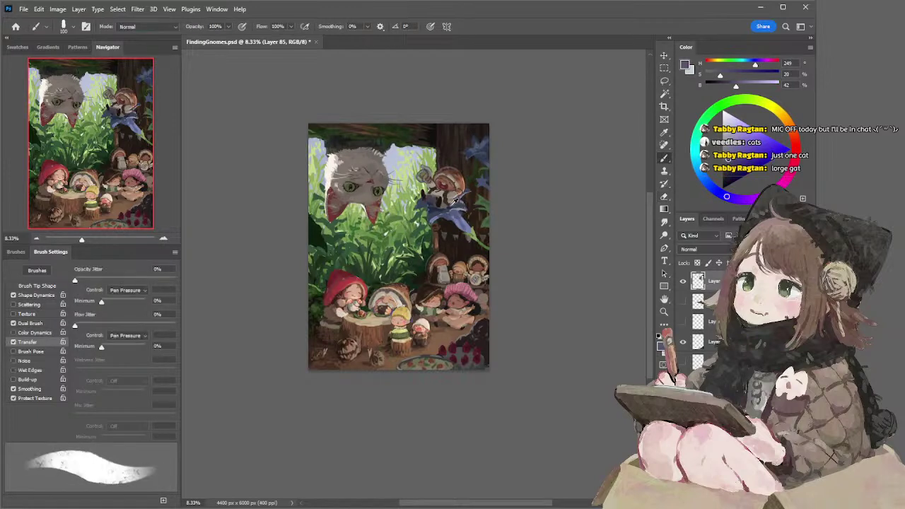
# Paint shadow touches around the gnome's feet and the large blue flower with sampled dark blues of hue 224 and 222 and brown of hue 26
pyautogui.keyDown('alt'); pyautogui.click(451, 206); pyautogui.keyUp('alt')
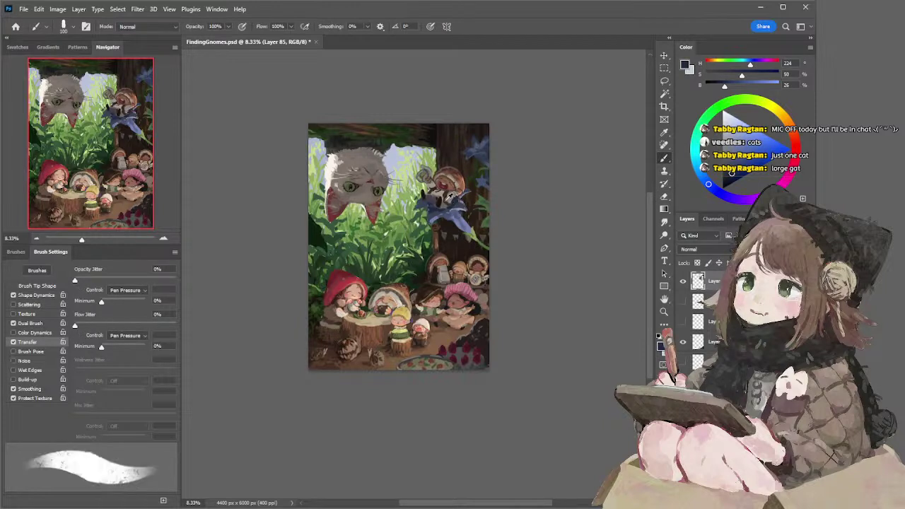
pyautogui.keyDown('alt'); pyautogui.click(446, 197); pyautogui.keyUp('alt')
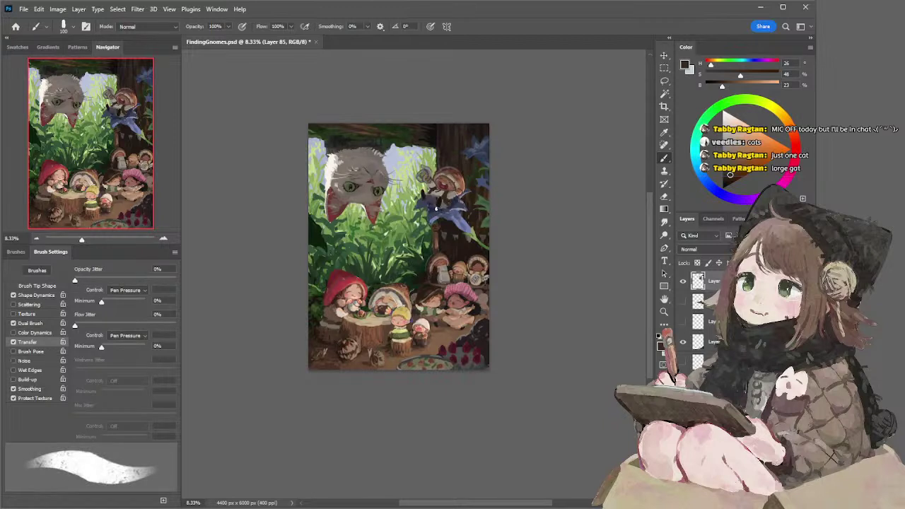
pyautogui.keyDown('alt'); pyautogui.click(437, 205); pyautogui.keyUp('alt')
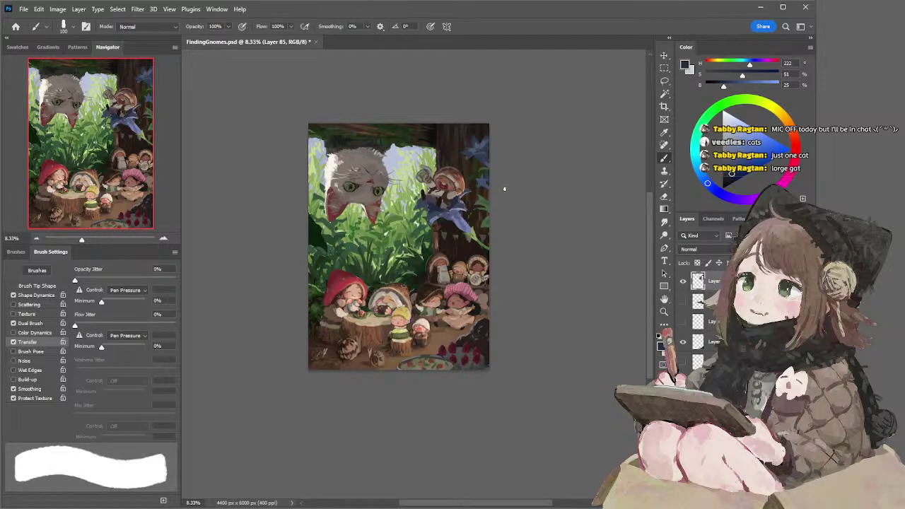
pyautogui.press('e')
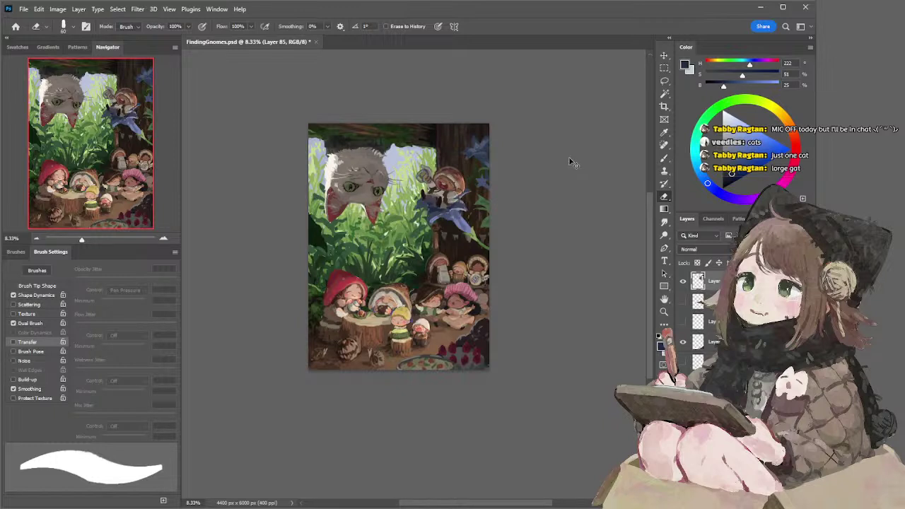
# Step through the recent edit history of the large blue flower and its gnome to compare versions
pyautogui.hotkey('ctrl', 'z')
pyautogui.hotkey('ctrl', 'z')
pyautogui.hotkey('ctrl', 'z')
pyautogui.hotkey('ctrl', 'z')
pyautogui.hotkey('ctrl', 'z')
pyautogui.hotkey('ctrl', 'z')
pyautogui.hotkey('ctrl', 'z')
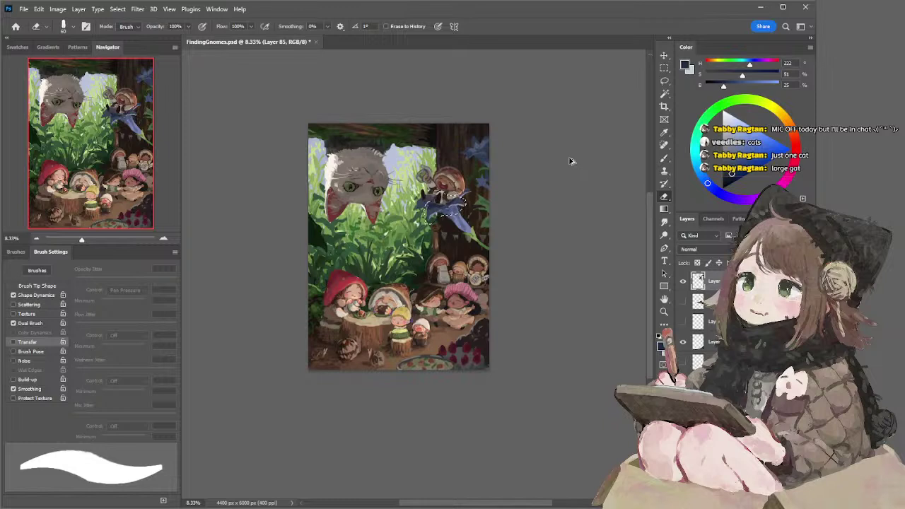
pyautogui.hotkey('ctrl', 'z')
pyautogui.hotkey('ctrl', 'z')
pyautogui.hotkey('ctrl', 'z')
pyautogui.hotkey('ctrl', 'z')
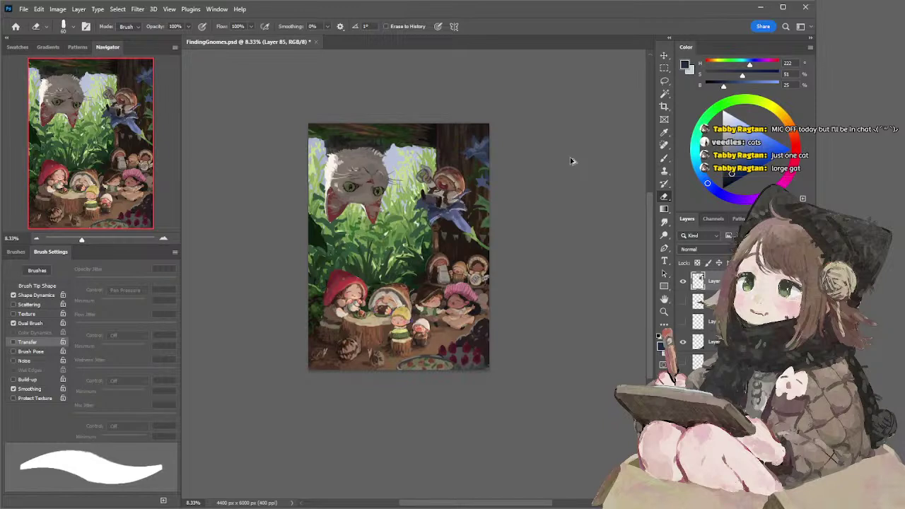
pyautogui.hotkey('ctrl', 'z')
pyautogui.hotkey('ctrl', 'z')
pyautogui.hotkey('ctrl', 'z')
# Rework the shaded area between the gnome's feet and the blue petals with sampled dark blues of hue 224 and 222 and brown of hue 26
pyautogui.press('b')
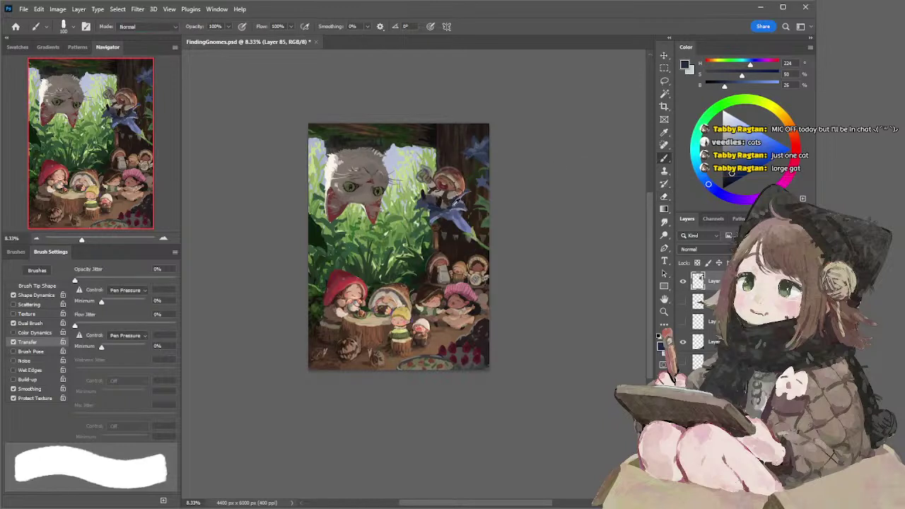
pyautogui.press('e')
pyautogui.press('b')
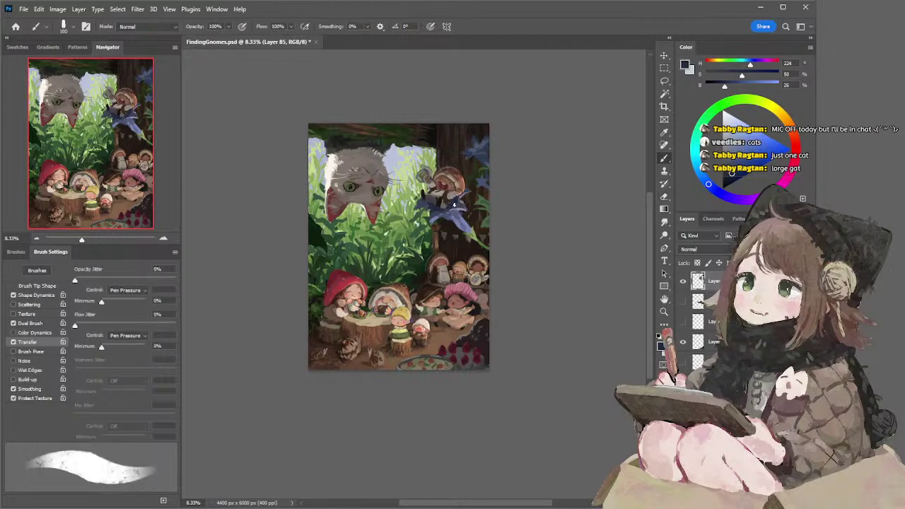
pyautogui.keyDown('alt'); pyautogui.click(447, 201); pyautogui.keyUp('alt')
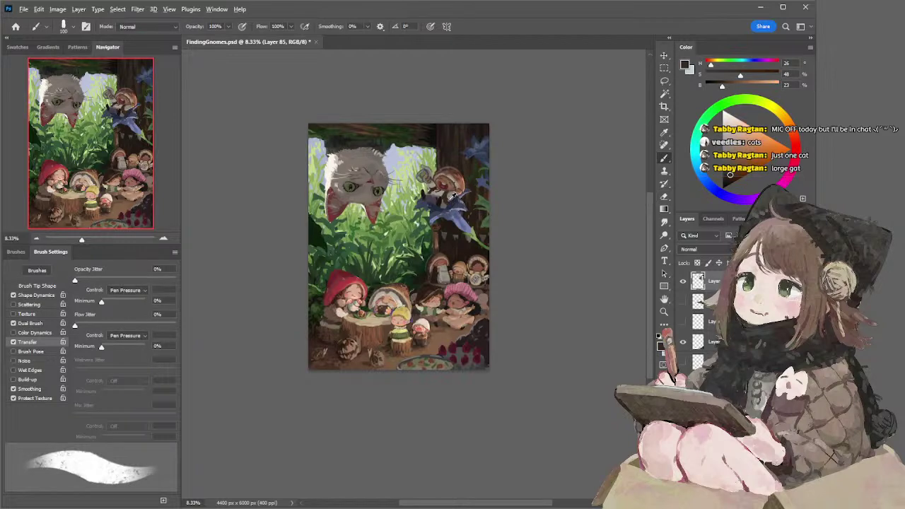
pyautogui.keyDown('alt'); pyautogui.click(432, 210); pyautogui.keyUp('alt')
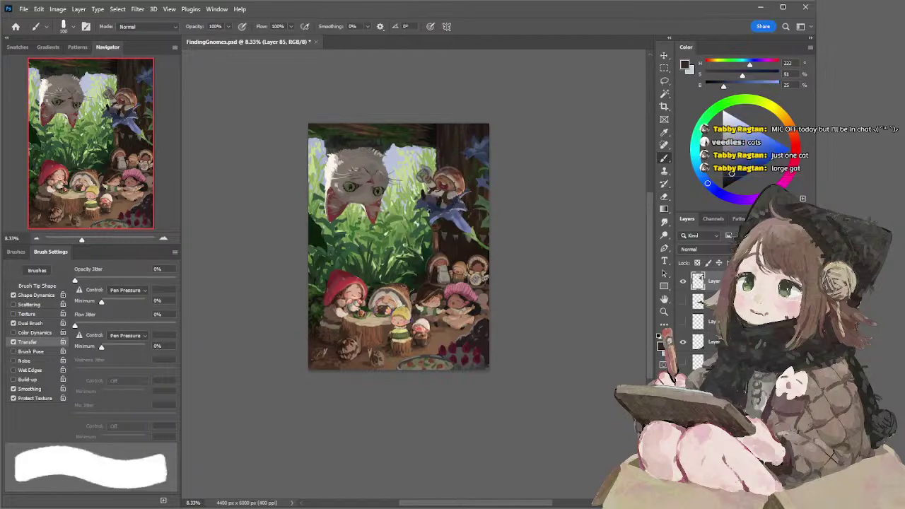
pyautogui.press('e')
# Repaint the lower petals of the large blue flower with sampled blues of hue 222 and 227, trimming the edges with the eraser
pyautogui.press('b')
pyautogui.keyDown('alt'); pyautogui.click(433, 212); pyautogui.keyUp('alt')
pyautogui.press('e')
pyautogui.press('b')
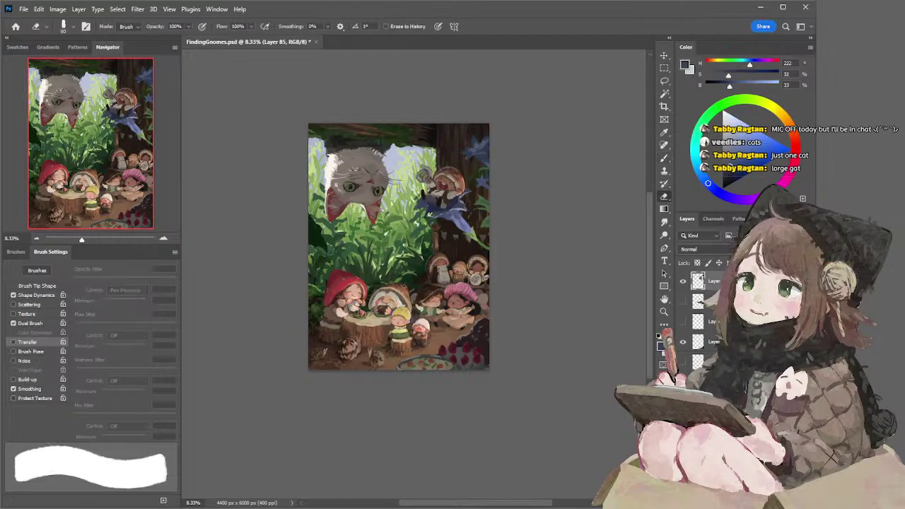
pyautogui.keyDown('alt'); pyautogui.click(435, 215); pyautogui.keyUp('alt')
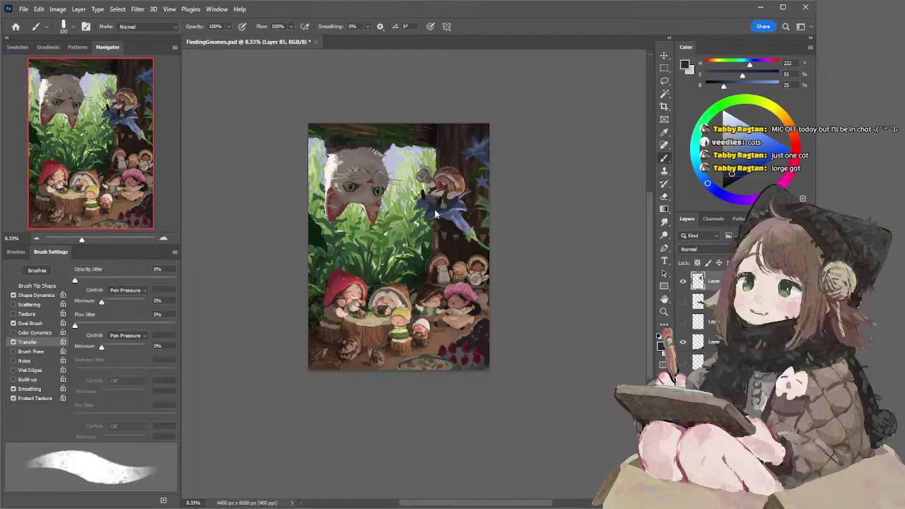
pyautogui.press(']')
pyautogui.press(']')
pyautogui.press('[')
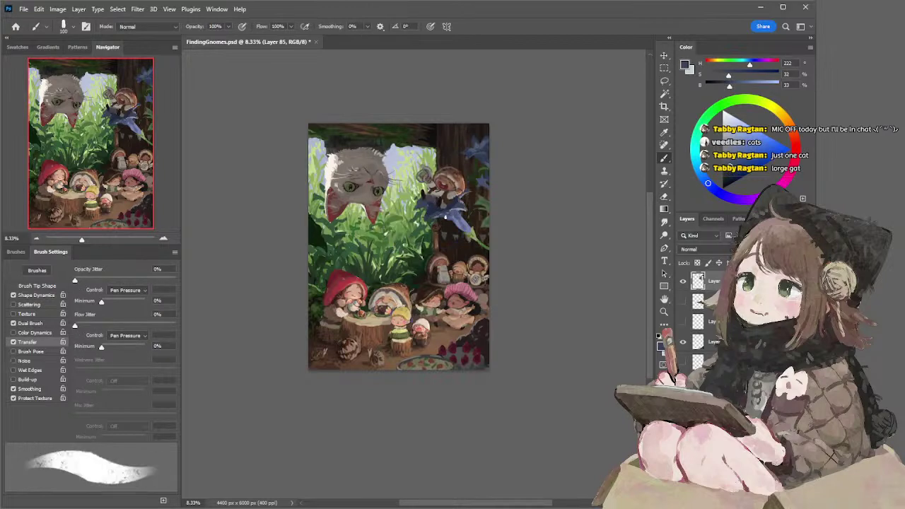
pyautogui.keyDown('alt'); pyautogui.click(454, 219); pyautogui.keyUp('alt')
pyautogui.press('[')
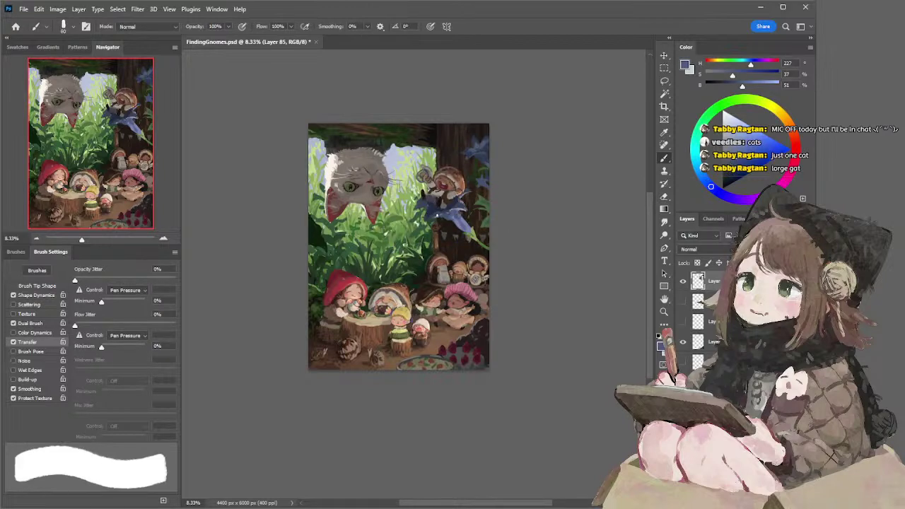
pyautogui.press('e')
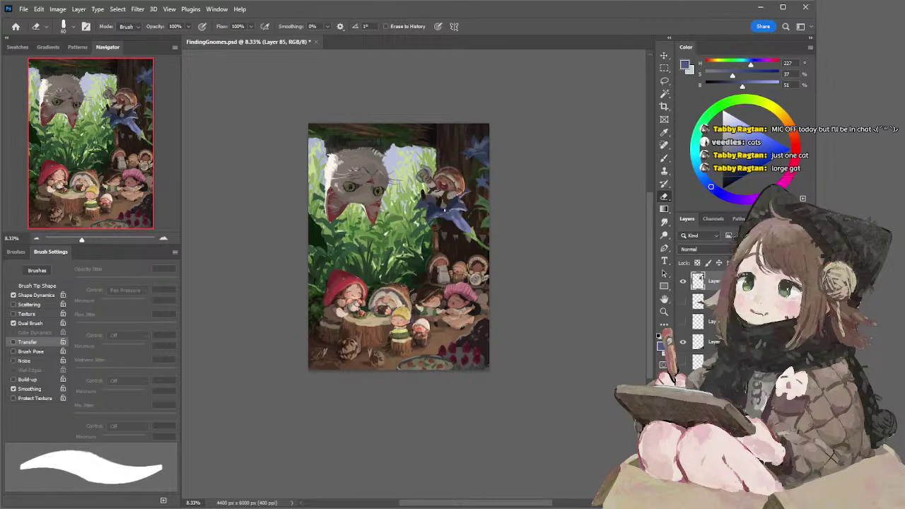
# Touch up the flower gnome's legs with sampled purple of hue 275 and dark brown of hue 26
pyautogui.press('b')
pyautogui.keyDown('alt'); pyautogui.click(433, 200); pyautogui.keyUp('alt')
pyautogui.moveTo(445, 205); pyautogui.dragTo(442, 201)
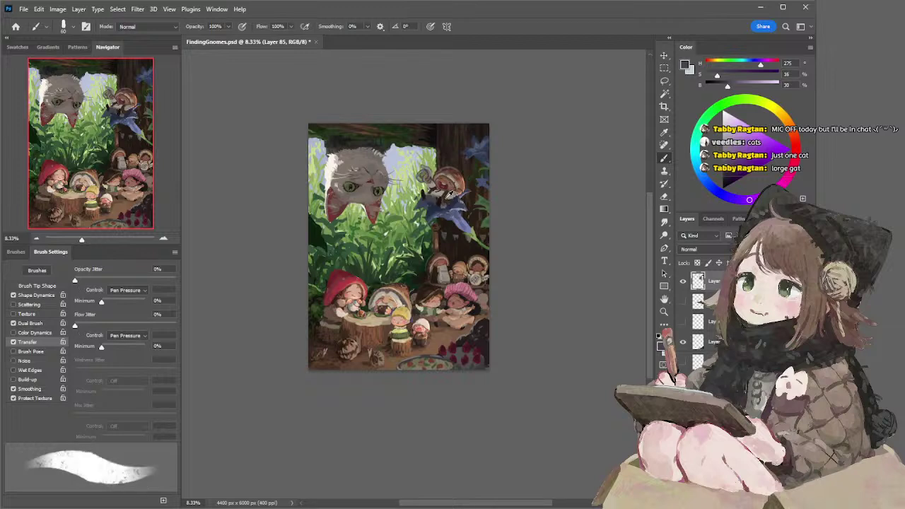
pyautogui.keyDown('alt'); pyautogui.click(444, 198); pyautogui.keyUp('alt')
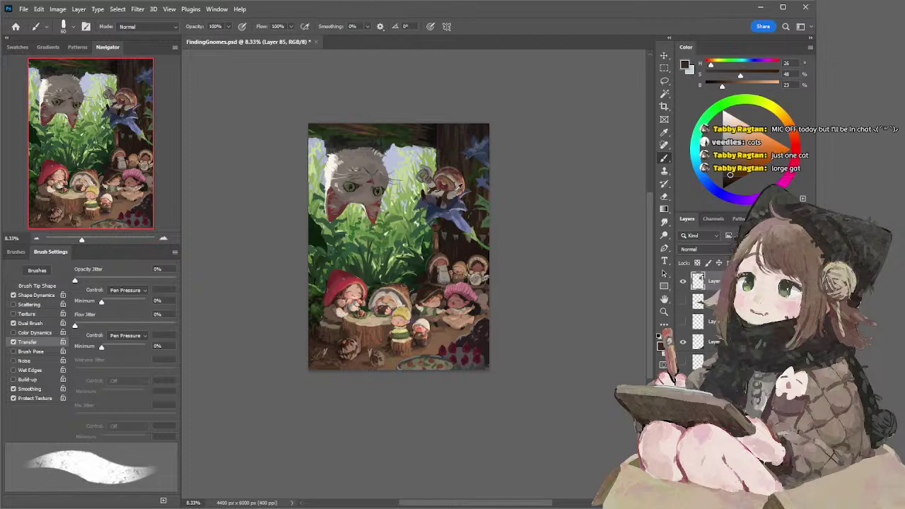
# Refine the flower gnome's body and the lower edge of its mushroom hat with sampled reddish browns of hue 12, 21 and 19
pyautogui.keyDown('alt'); pyautogui.click(457, 191); pyautogui.keyUp('alt')
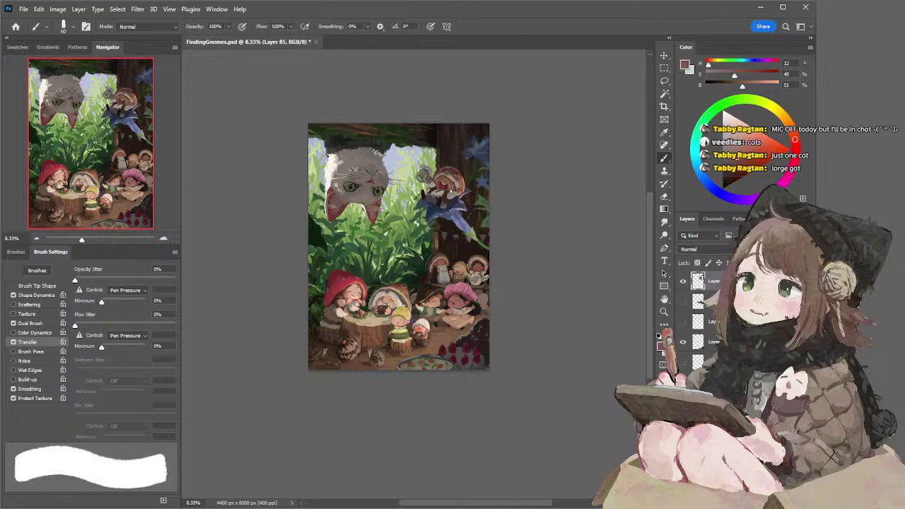
pyautogui.keyDown('alt'); pyautogui.click(448, 190); pyautogui.keyUp('alt')
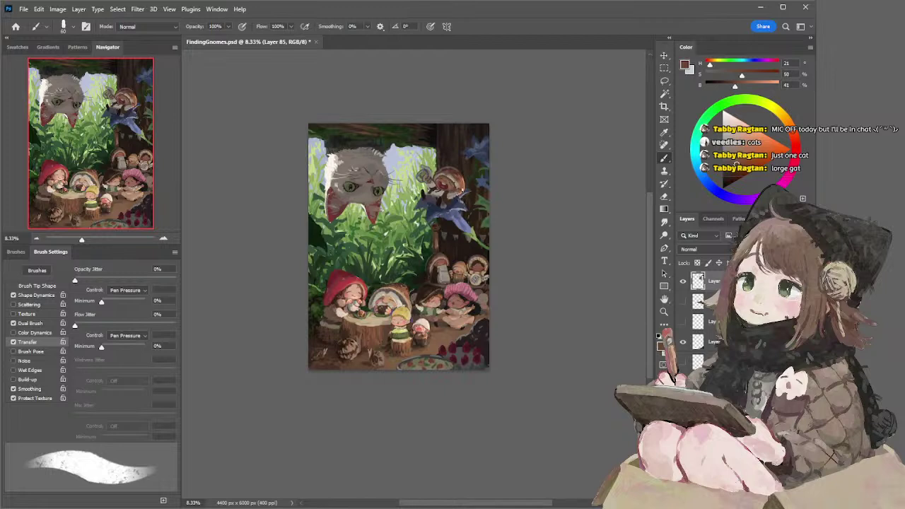
pyautogui.keyDown('alt'); pyautogui.click(461, 187); pyautogui.keyUp('alt')
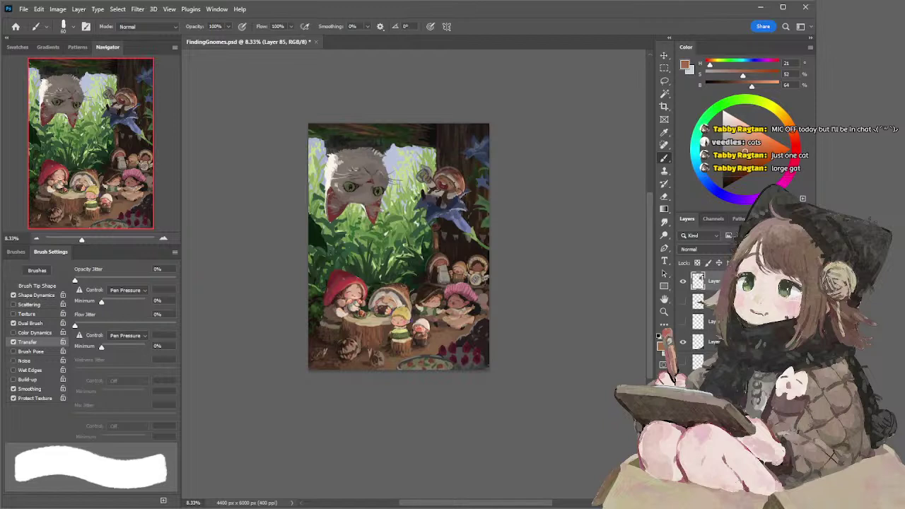
pyautogui.keyDown('alt'); pyautogui.click(463, 191); pyautogui.keyUp('alt')
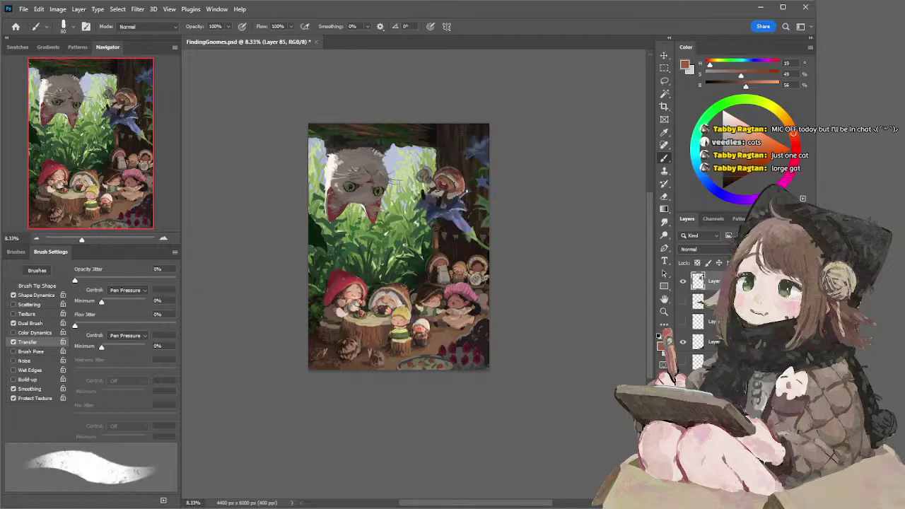
# Refine the outer rim of the flower gnome's mushroom hat with sampled browns of hue 19, 27 and 26
pyautogui.keyDown('alt'); pyautogui.click(455, 177); pyautogui.keyUp('alt')
pyautogui.keyDown('alt'); pyautogui.click(464, 191); pyautogui.keyUp('alt')
pyautogui.keyDown('alt'); pyautogui.click(464, 177); pyautogui.keyUp('alt')
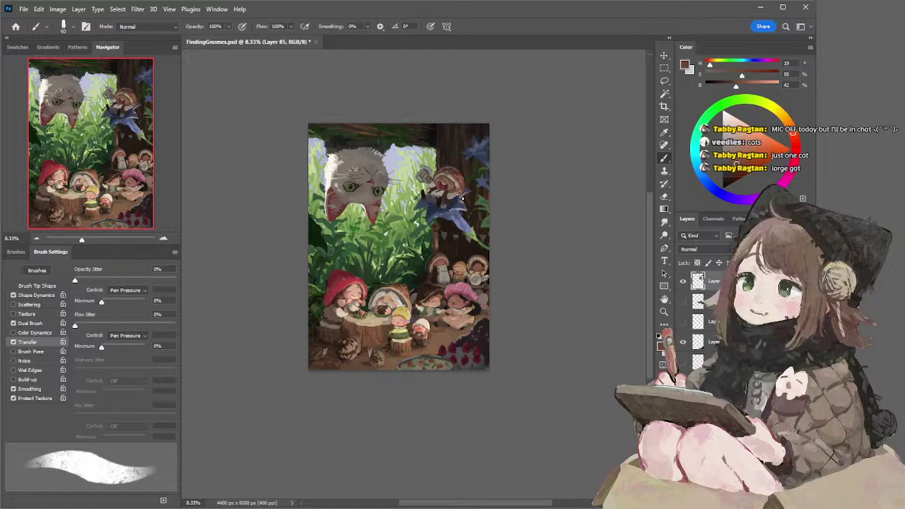
pyautogui.keyDown('alt'); pyautogui.click(464, 191); pyautogui.keyUp('alt')
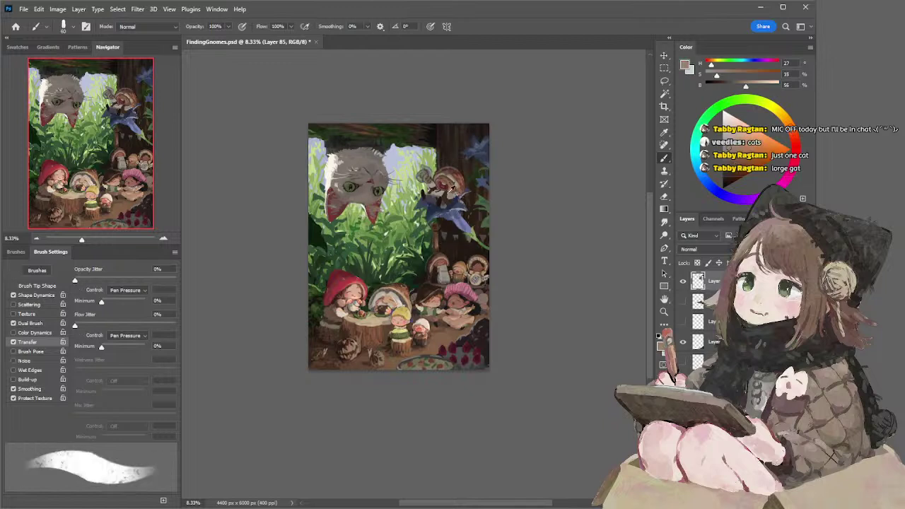
pyautogui.keyDown('alt'); pyautogui.click(463, 192); pyautogui.keyUp('alt')
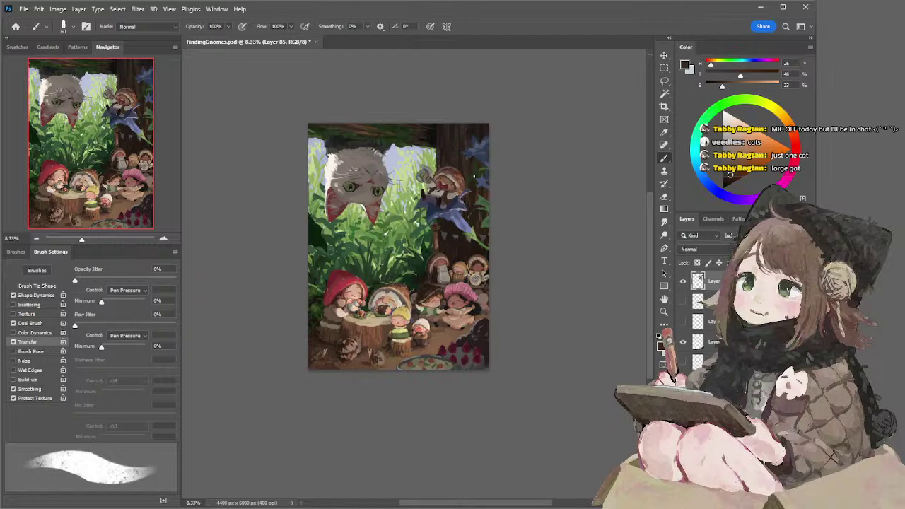
pyautogui.press('e')
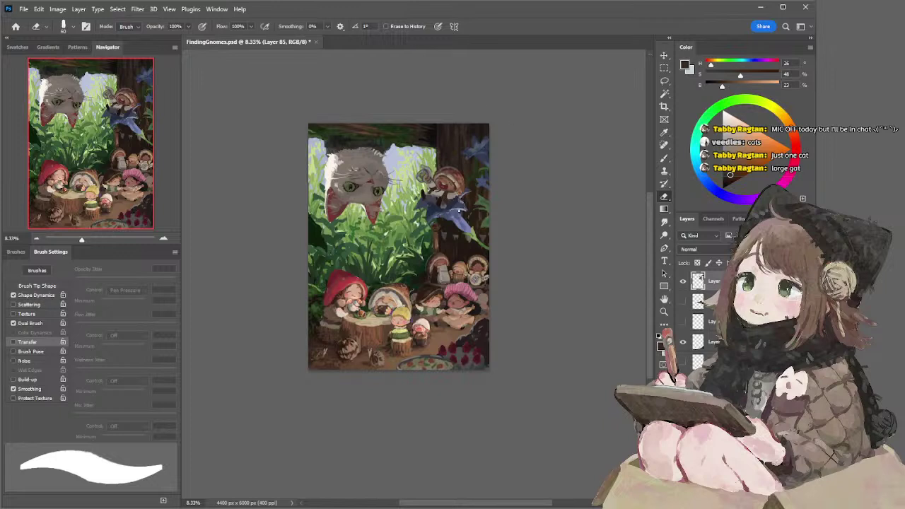
# Reshape the outer petals of the large blue flower with sampled blues of hue 222 and 224, cleaning the edges with the eraser
pyautogui.press('b')
pyautogui.keyDown('alt'); pyautogui.click(462, 203); pyautogui.keyUp('alt')
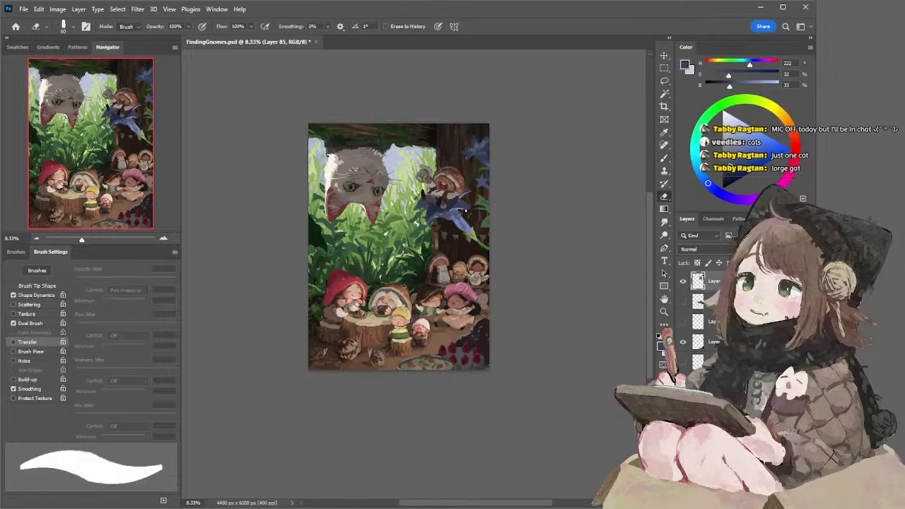
pyautogui.keyDown('alt'); pyautogui.click(458, 210); pyautogui.keyUp('alt')
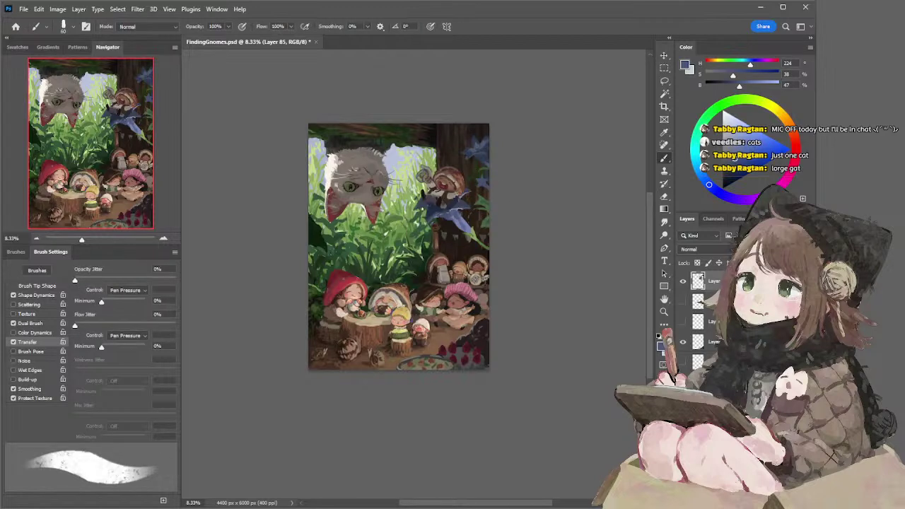
pyautogui.press('e')
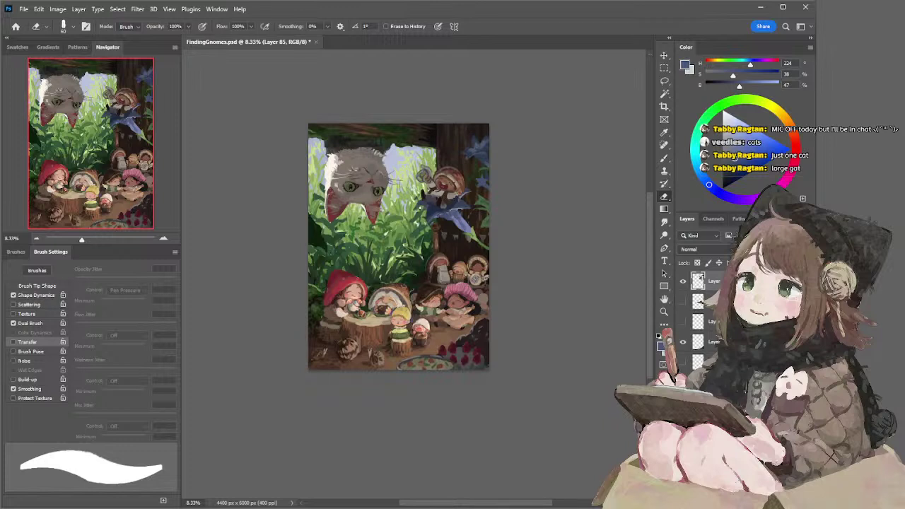
pyautogui.press('b')
pyautogui.keyDown('alt'); pyautogui.click(426, 209); pyautogui.keyUp('alt')
pyautogui.press('e')
pyautogui.press('b')
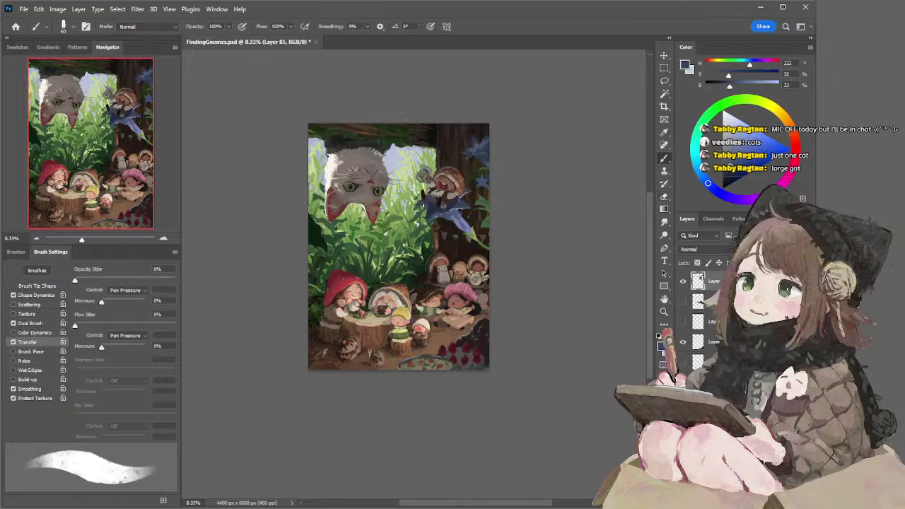
# Refine the large blue flower's petals with sampled blues of hue 223 and 222, using brush sizes of 50 and 175 px
pyautogui.keyDown('alt'); pyautogui.click(453, 212); pyautogui.keyUp('alt')
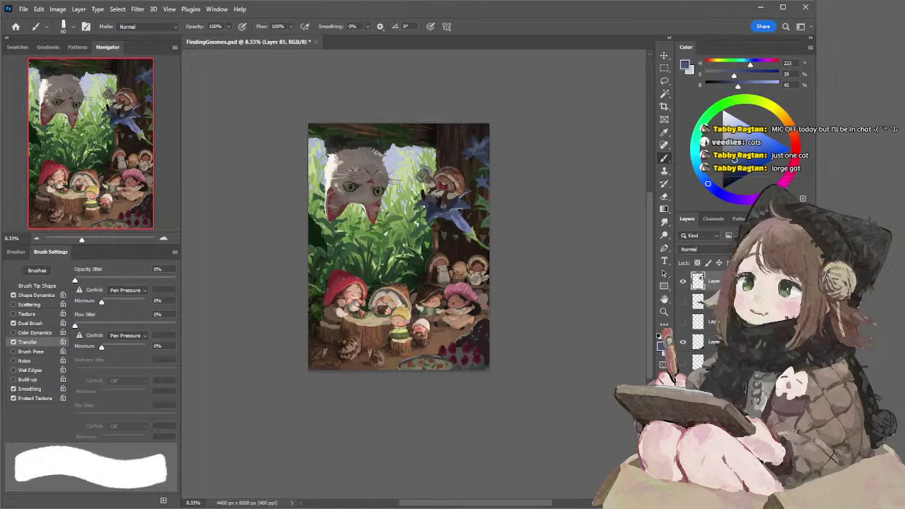
pyautogui.press('[')
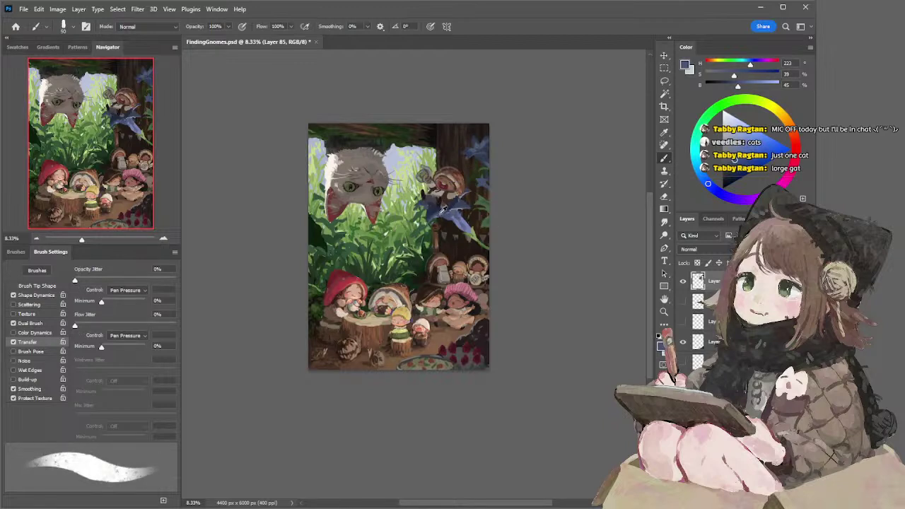
pyautogui.keyDown('alt'); pyautogui.click(434, 212); pyautogui.keyUp('alt')
pyautogui.press(',')
pyautogui.press(']')
pyautogui.press(']')
pyautogui.press(']')
pyautogui.press(']')
pyautogui.press(']')
pyautogui.press(']')
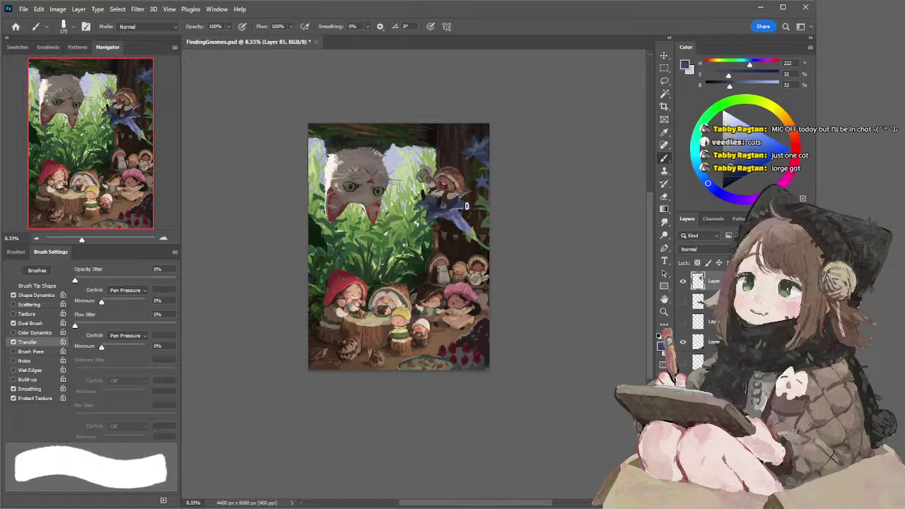
pyautogui.press('.')
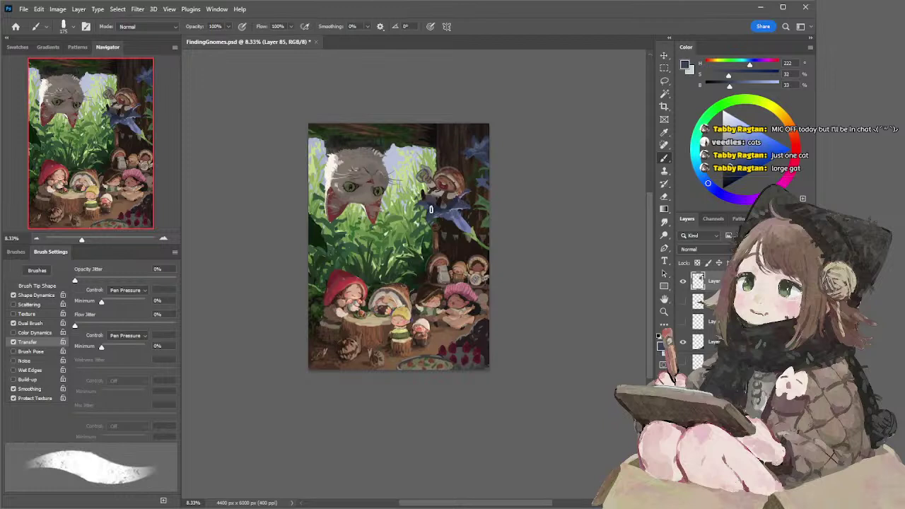
# Touch up the small blue flowers on the trunk with sampled blues of hue 215 and 223, using a 100 px brush
pyautogui.press('[')
pyautogui.press('[')
pyautogui.press('[')
pyautogui.keyDown('alt'); pyautogui.click(482, 150); pyautogui.keyUp('alt')
pyautogui.press(']')
pyautogui.press(']')
pyautogui.keyDown('alt'); pyautogui.click(486, 141); pyautogui.keyUp('alt')
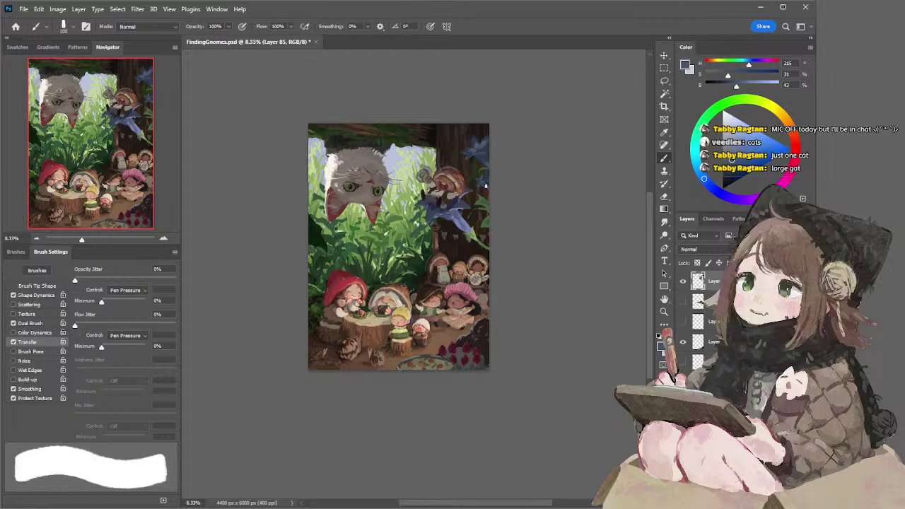
pyautogui.keyDown('alt'); pyautogui.click(485, 188); pyautogui.keyUp('alt')
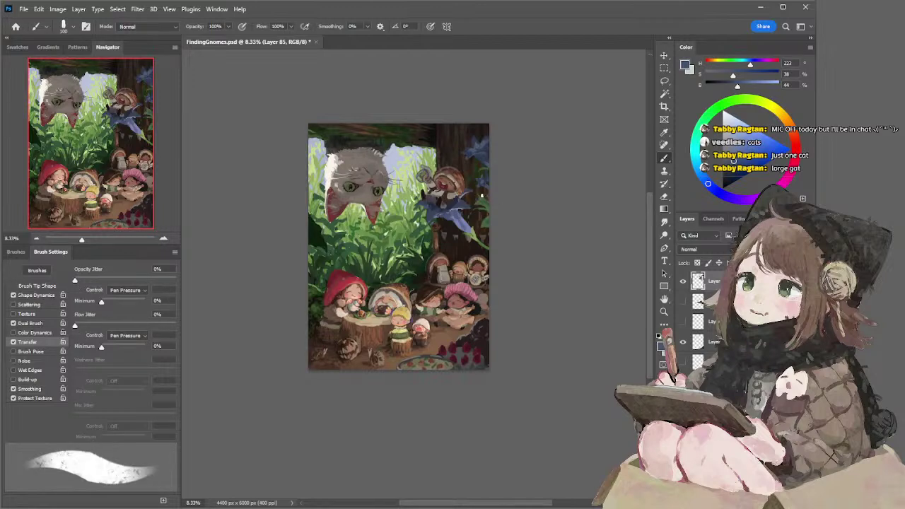
# Refine the edges of the small blue flowers on the trunk with the eraser and a smaller brush
pyautogui.press('e')
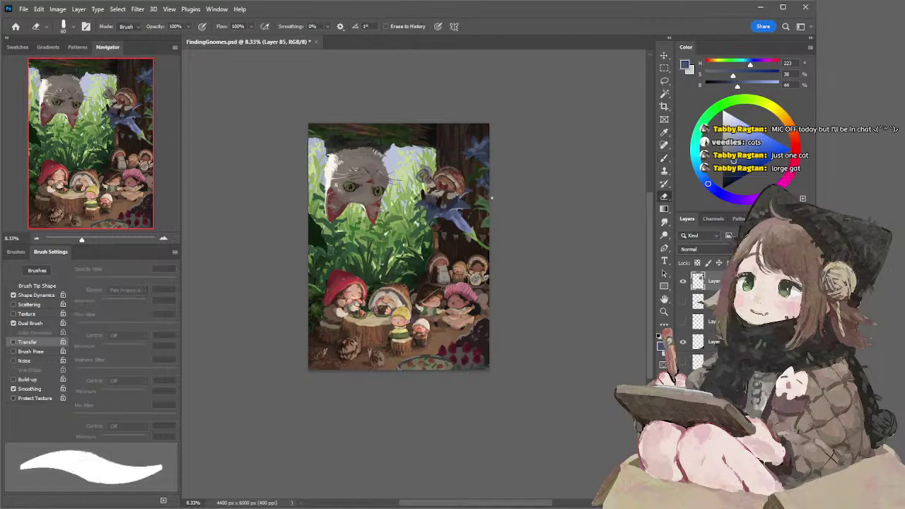
pyautogui.press('b')
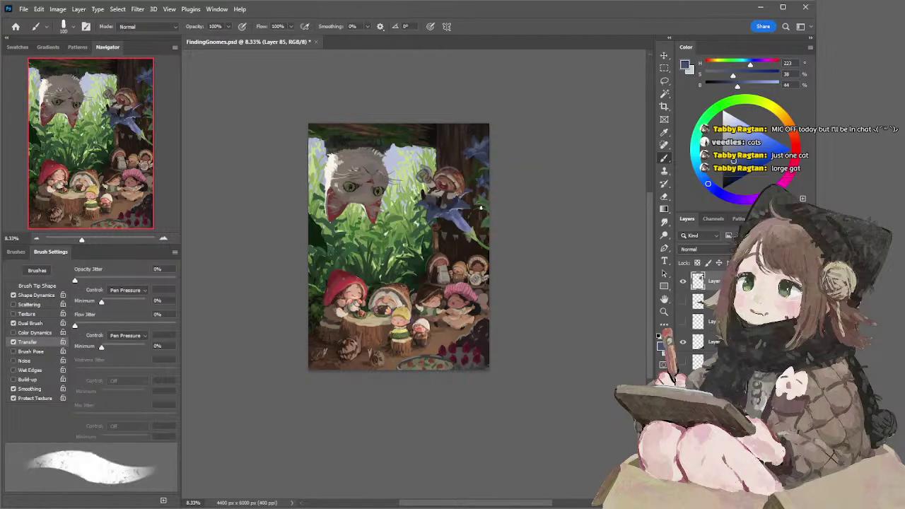
pyautogui.press('[')
pyautogui.moveTo(468, 169); pyautogui.dragTo(477, 170)
# Paint green leaves around the blue flowers on the upper trunk with sampled greens of hue 105 and 147
pyautogui.keyDown('alt'); pyautogui.click(485, 167); pyautogui.keyUp('alt')
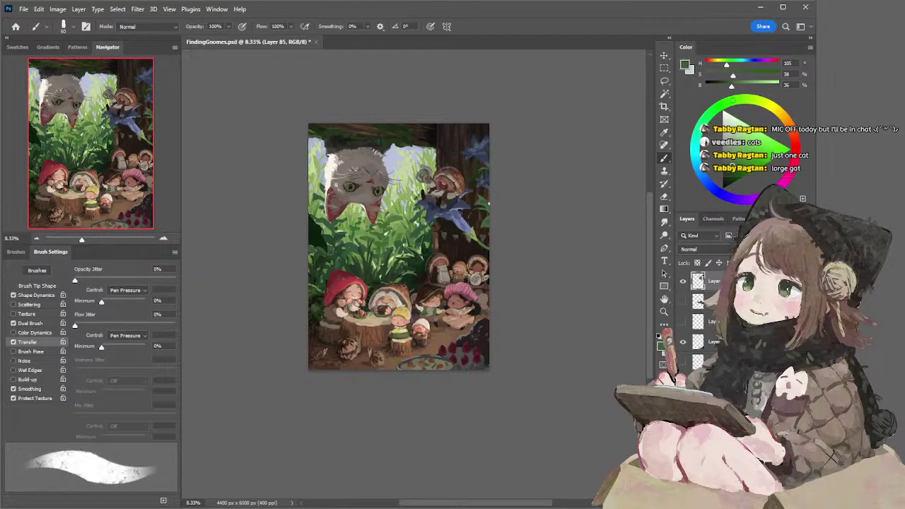
pyautogui.keyDown('alt'); pyautogui.click(487, 200); pyautogui.keyUp('alt')
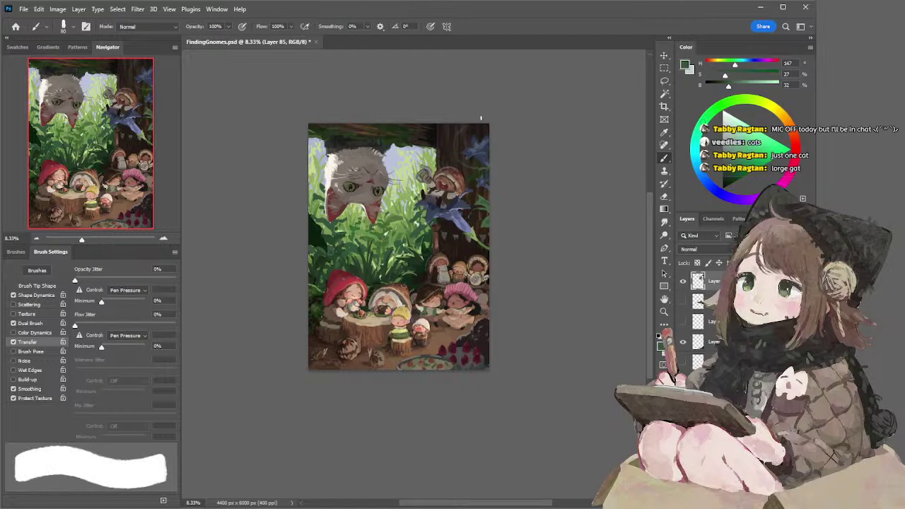
pyautogui.moveTo(478, 162)
pyautogui.mouseDown()
pyautogui.moveTo(459, 167)
pyautogui.moveTo(462, 122)
pyautogui.moveTo(466, 131)
pyautogui.moveTo(473, 125)
pyautogui.moveTo(463, 132)
pyautogui.moveTo(473, 126)
pyautogui.mouseUp()
pyautogui.press(']')
pyautogui.press('[')
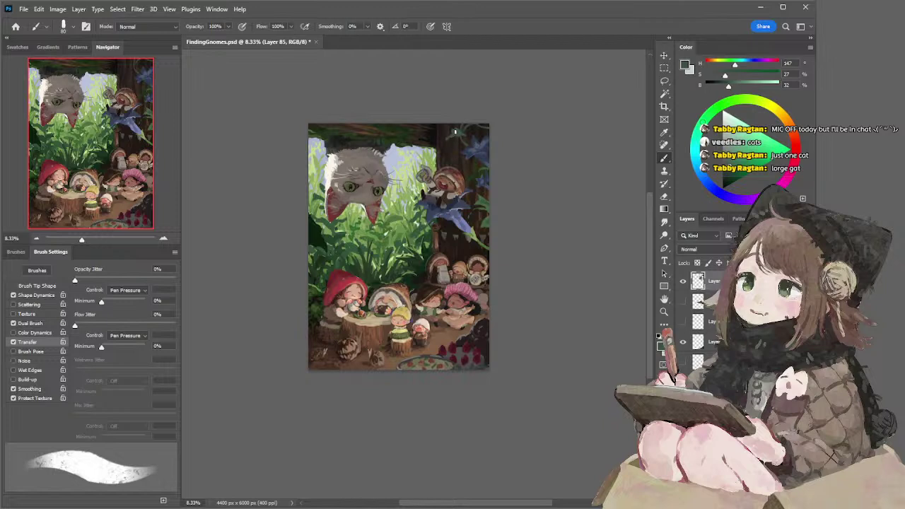
pyautogui.moveTo(466, 135); pyautogui.dragTo(464, 133)
# Shade the leaves at the top of the trunk with dark greens of hue 150 and 133, cleaning their edges with the eraser
pyautogui.keyDown('alt'); pyautogui.click(489, 197); pyautogui.keyUp('alt')
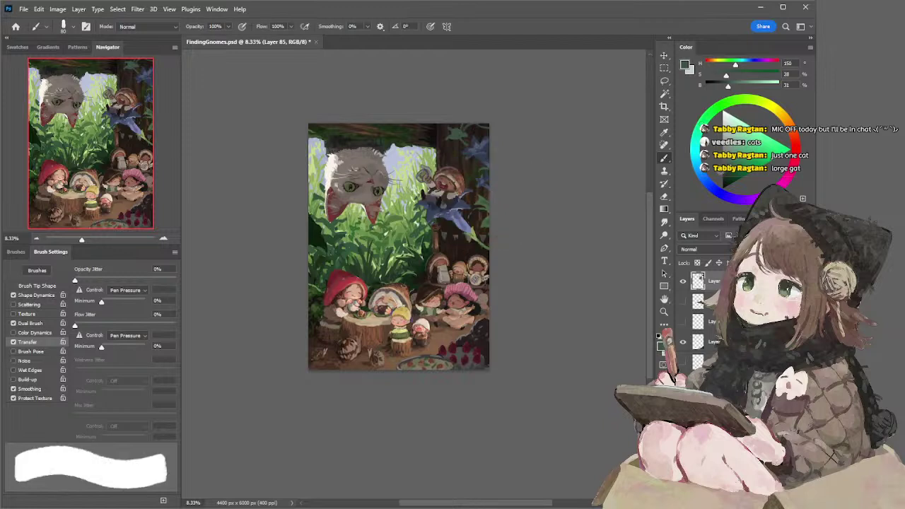
pyautogui.click(730, 171)
pyautogui.press(']')
pyautogui.press(']')
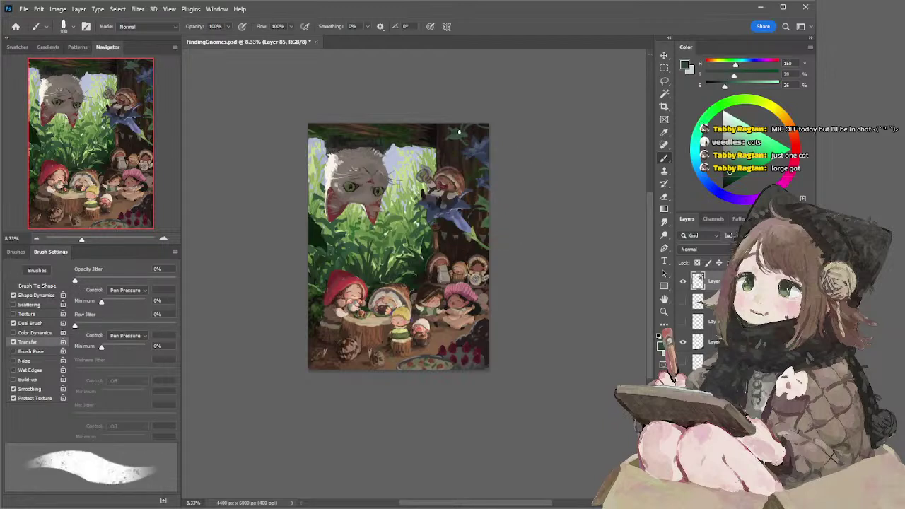
pyautogui.press('e')
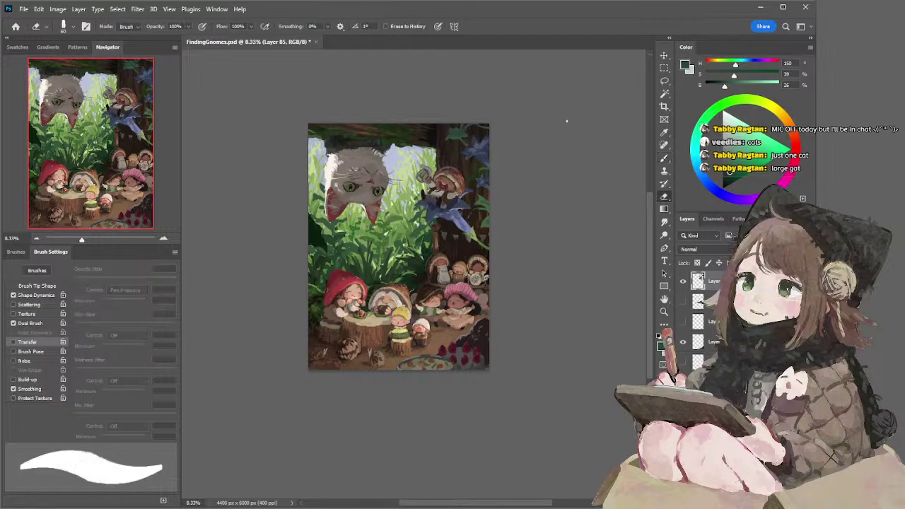
pyautogui.click(710, 112)
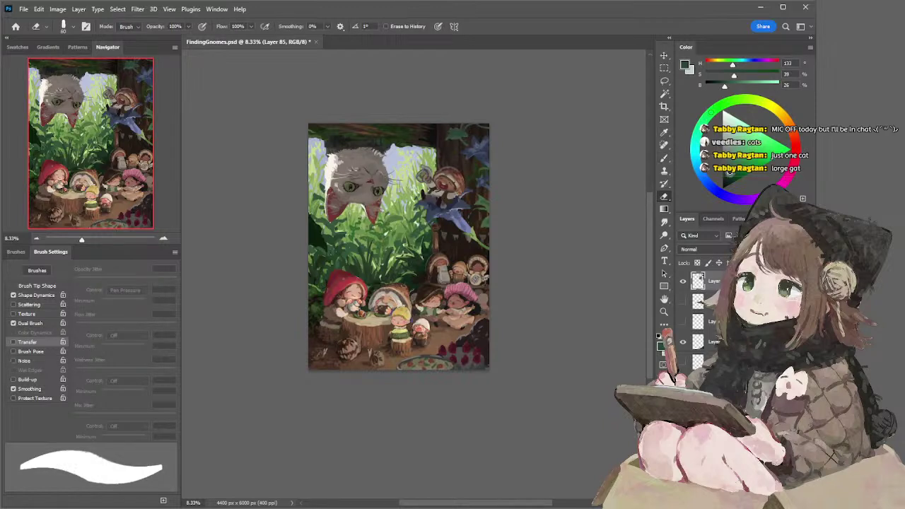
pyautogui.press('b')
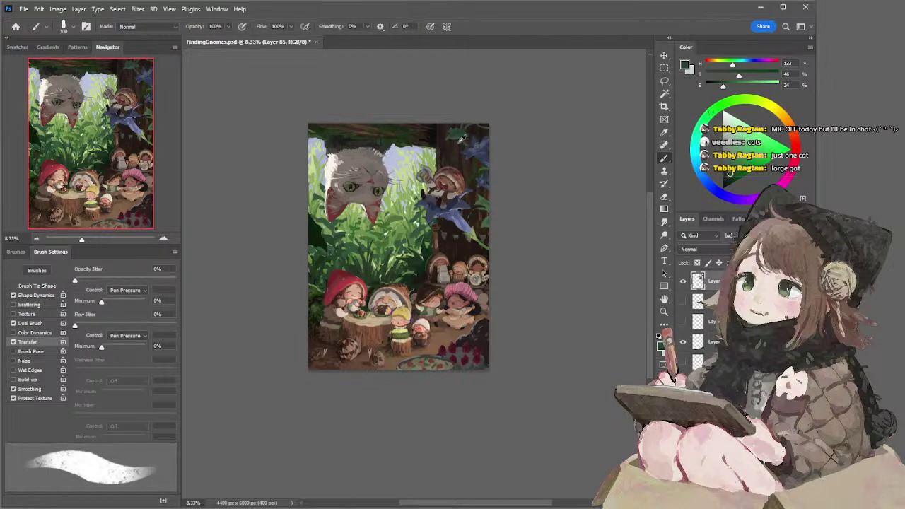
pyautogui.keyDown('alt'); pyautogui.click(460, 138); pyautogui.keyUp('alt')
pyautogui.press('e')
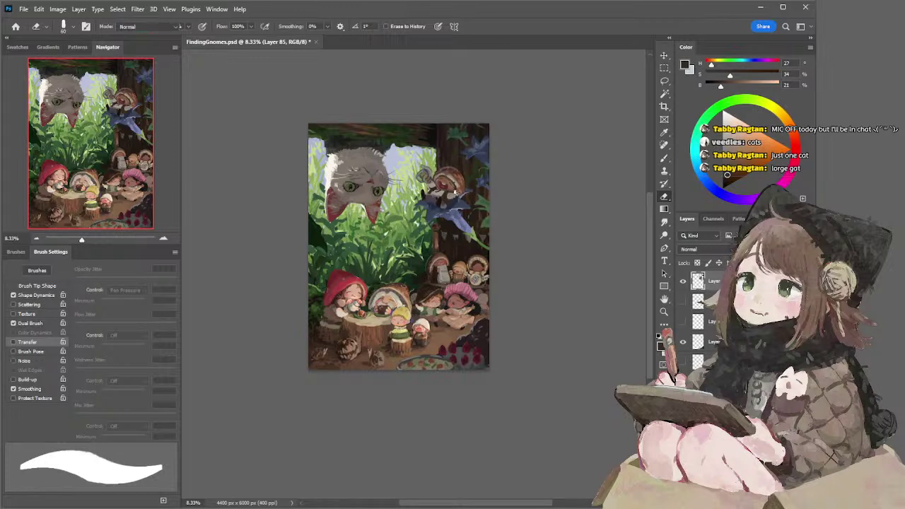
pyautogui.press('b')
# Lasso an area on the flower gnome's body, release the selection and save the document
pyautogui.keyDown('alt'); pyautogui.click(458, 185); pyautogui.keyUp('alt')
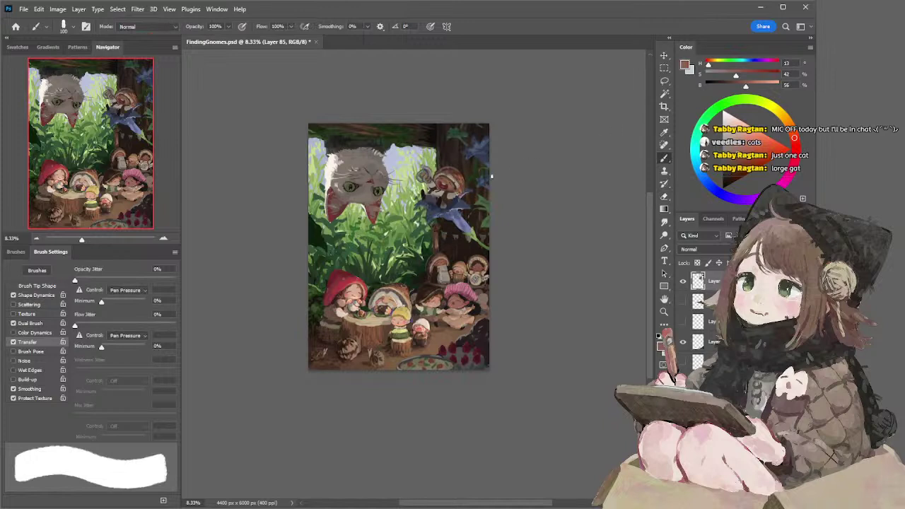
pyautogui.press('l')
pyautogui.moveTo(445, 195)
pyautogui.mouseDown()
pyautogui.moveTo(433, 181)
pyautogui.moveTo(475, 183)
pyautogui.moveTo(469, 195)
pyautogui.moveTo(442, 194)
pyautogui.mouseUp()
pyautogui.press('shift')
pyautogui.hotkey('ctrl', 'd')
pyautogui.press('i')
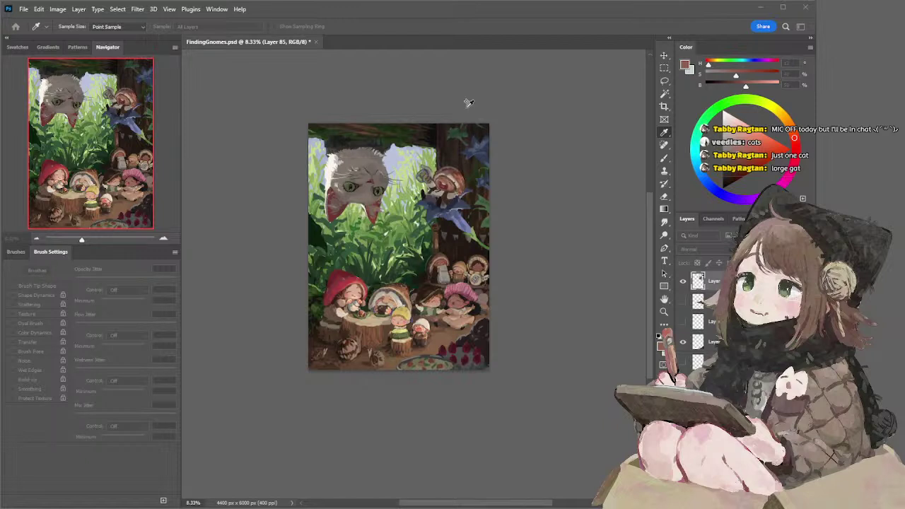
pyautogui.press('l')
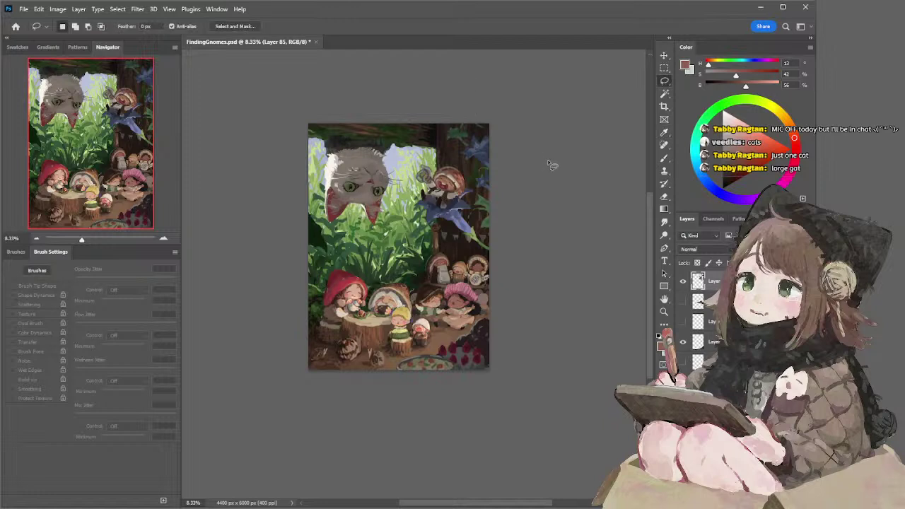
pyautogui.hotkey('ctrl', 's')
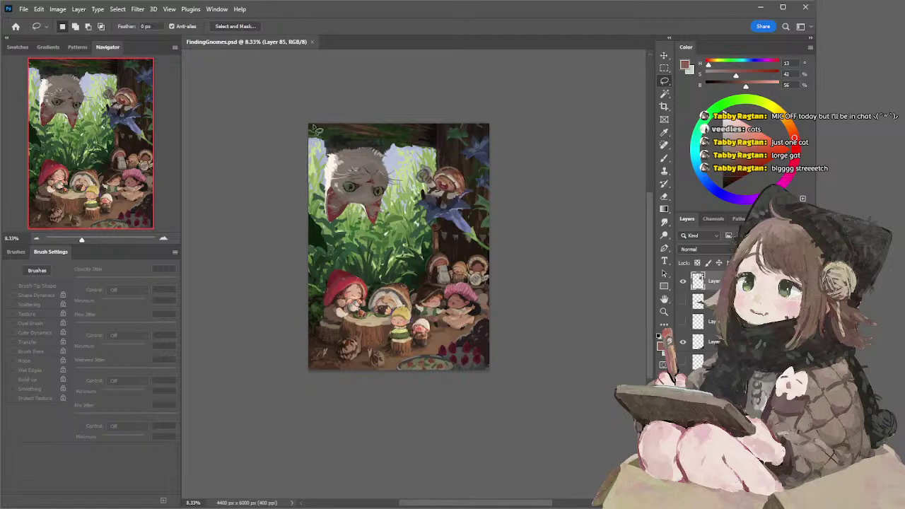
# Paint around the small white-capped gnome's cap on Layer 92 with a sampled brown of hue 17, using brush sizes of 150 and 100 px
pyautogui.keyDown('ctrl'); pyautogui.click(431, 318); pyautogui.keyUp('ctrl')
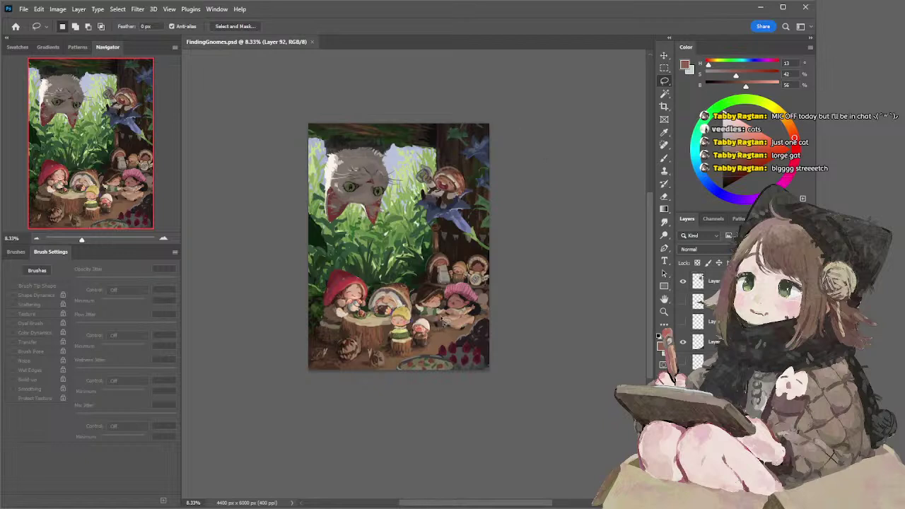
pyautogui.press('b')
pyautogui.keyDown('alt'); pyautogui.click(432, 316); pyautogui.keyUp('alt')
pyautogui.keyDown('alt'); pyautogui.click(433, 317); pyautogui.keyUp('alt')
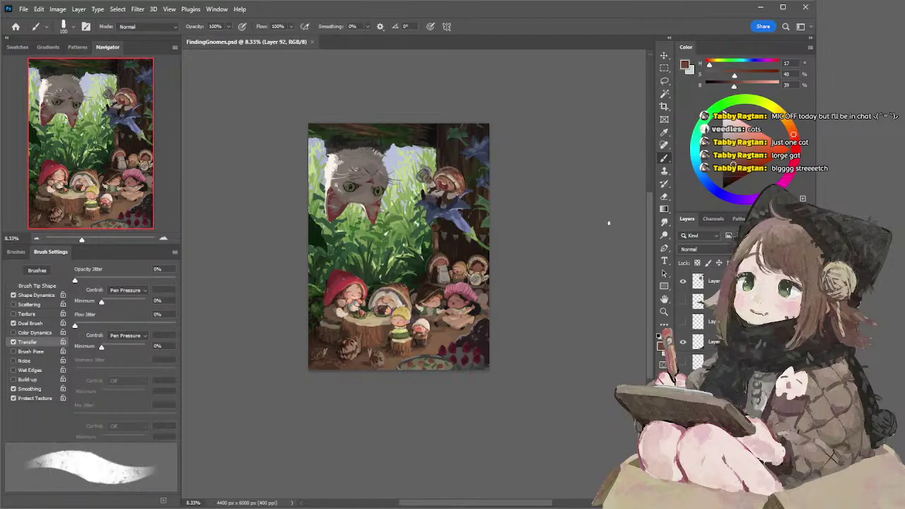
pyautogui.press('l')
pyautogui.press('b')
pyautogui.click(420, 318)
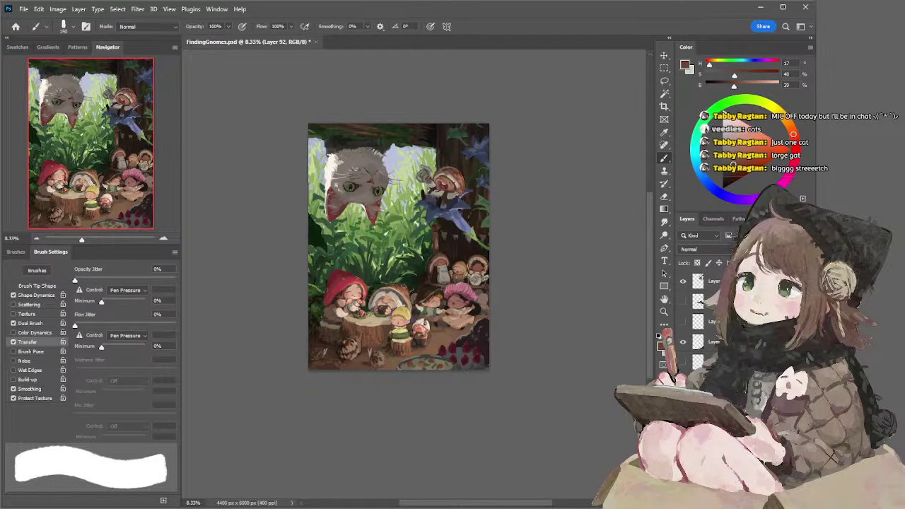
pyautogui.press('[')
pyautogui.press('[')
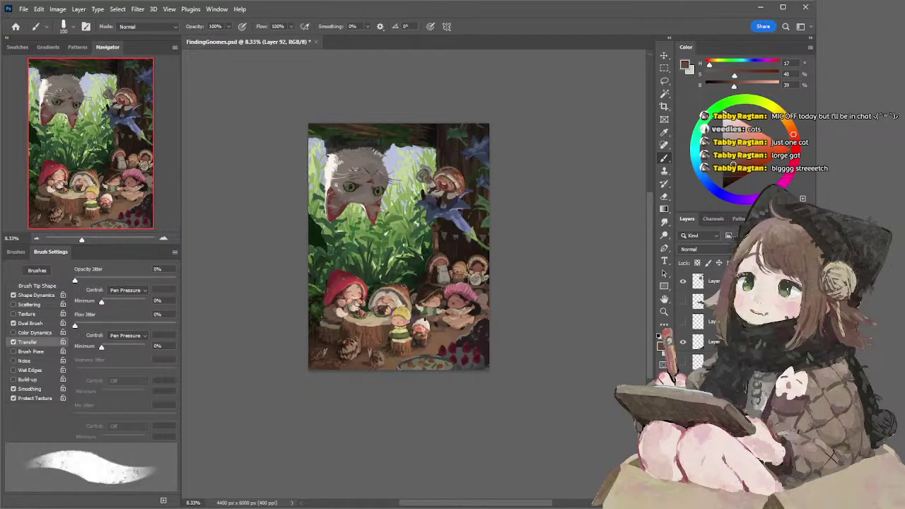
pyautogui.moveTo(436, 322); pyautogui.dragTo(427, 323)
# Retouch the small gnome's white cap on Layer 91 with a sampled cream of hue 33, cleaning up Layer 92 with the eraser
pyautogui.hotkey('alt', '[')
pyautogui.keyDown('alt'); pyautogui.click(424, 322); pyautogui.keyUp('alt')
pyautogui.press('[')
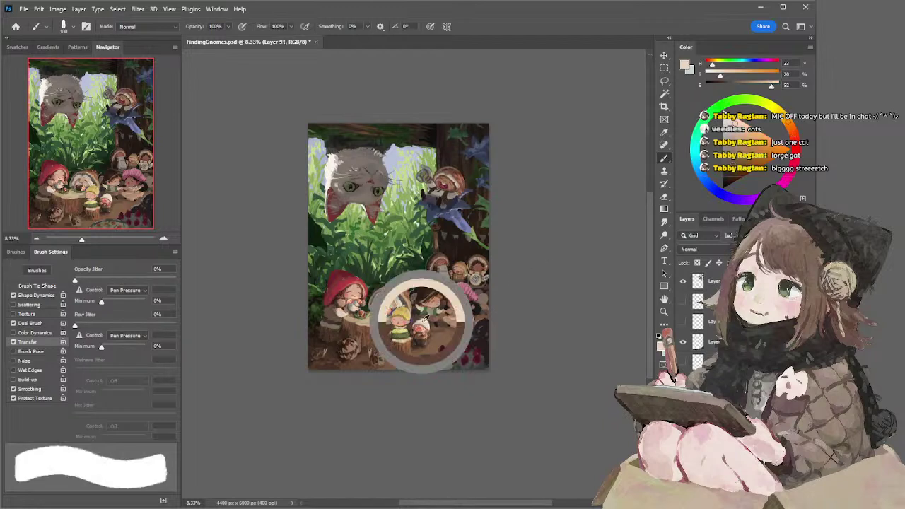
pyautogui.press('.')
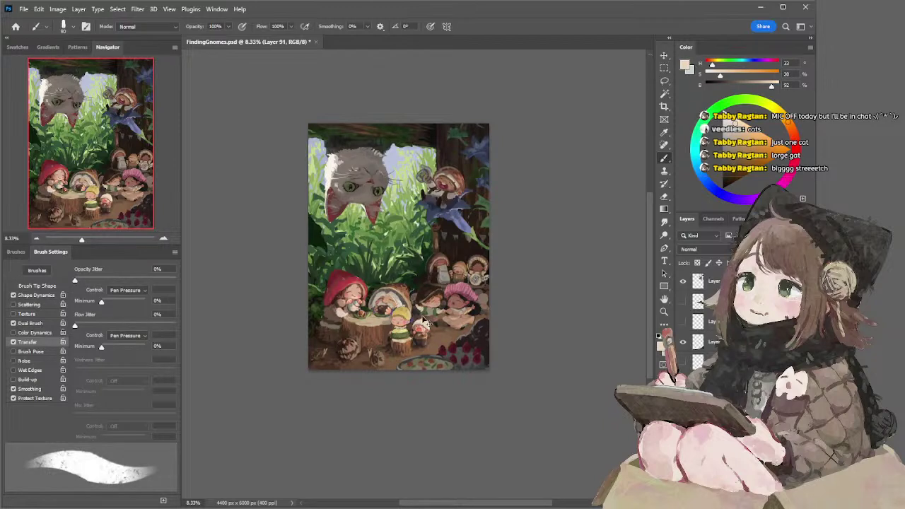
pyautogui.hotkey('alt', ']')
pyautogui.press('e')
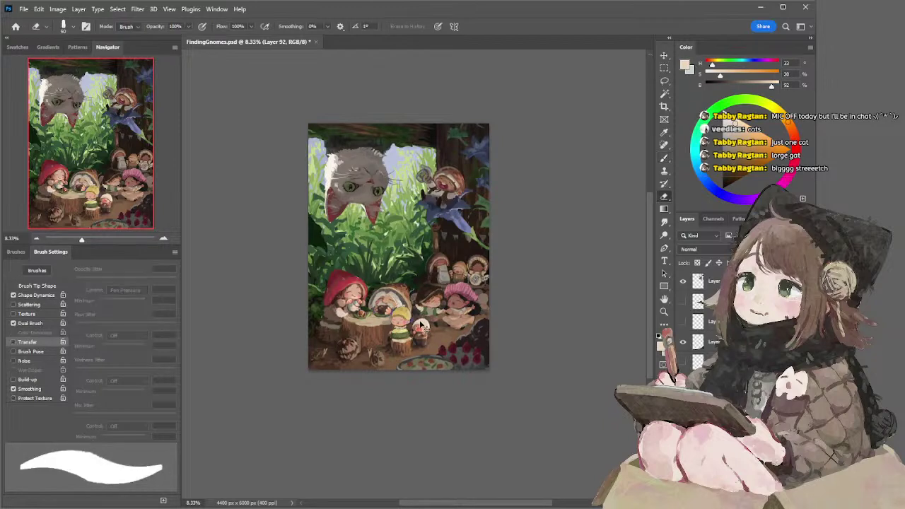
pyautogui.press(',')
pyautogui.hotkey('alt', '[')
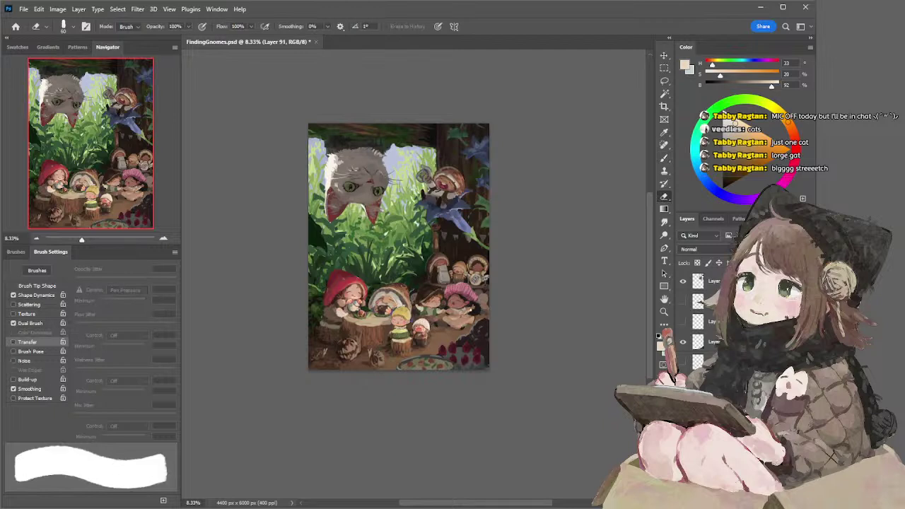
# Shade the small gnome's white cap with darker beiges of hue 33, down to 25% saturation and 71% brightness
pyautogui.press('b')
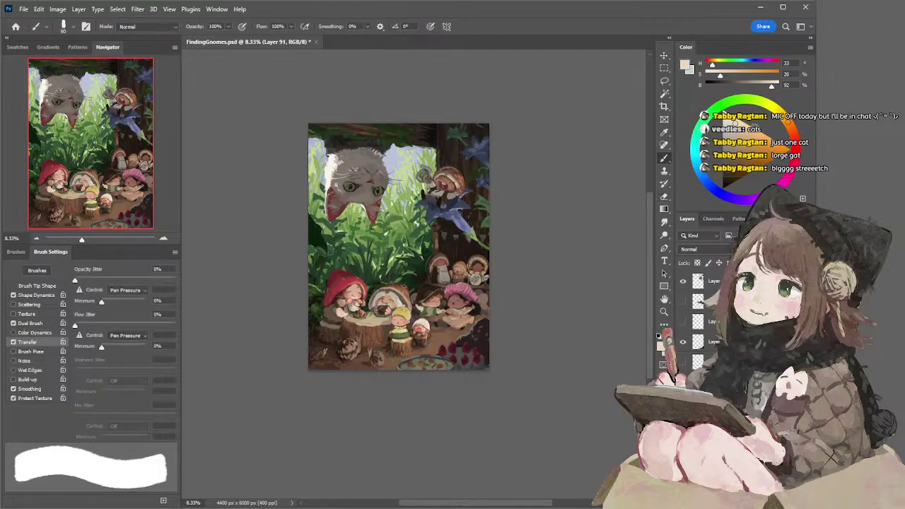
pyautogui.keyDown('alt'); pyautogui.click(422, 322); pyautogui.keyUp('alt')
pyautogui.press('e')
pyautogui.press('b')
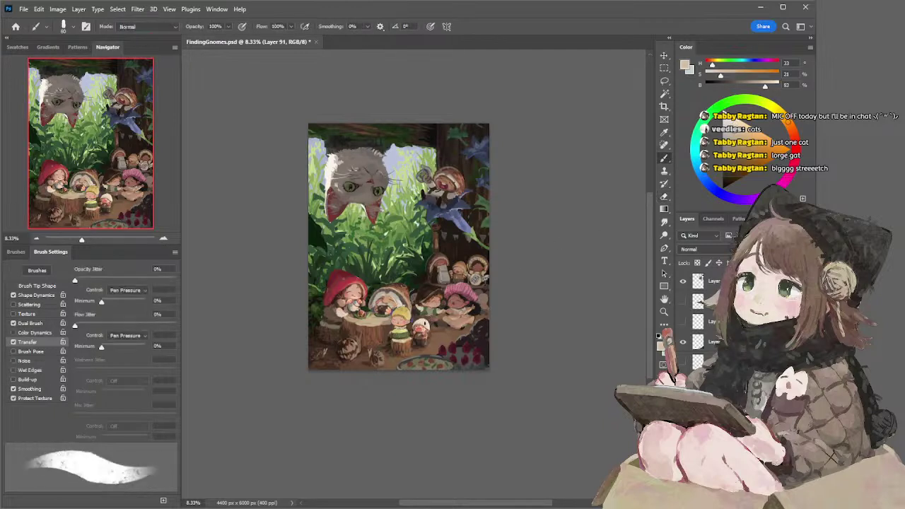
pyautogui.moveTo(422, 321); pyautogui.dragTo(426, 323)
pyautogui.click(735, 139)
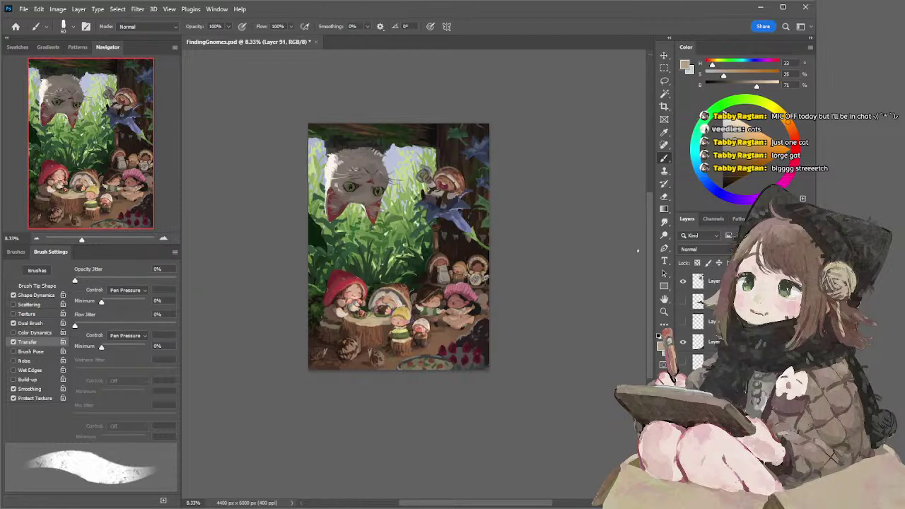
# Retouch the stump base and the adjacent pine cone with sampled browns of hue 25 and 26, using a larger brush
pyautogui.keyDown('alt'); pyautogui.click(364, 340); pyautogui.keyUp('alt')
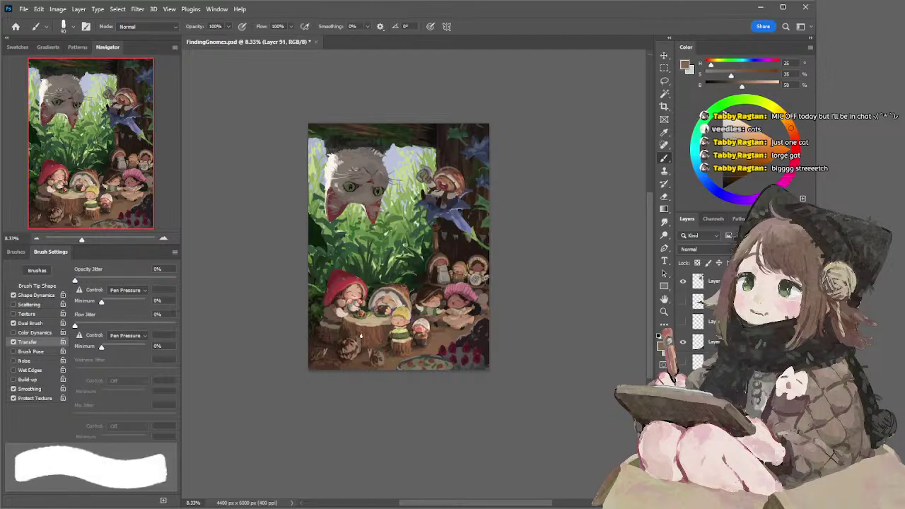
pyautogui.press(']')
pyautogui.press(']')
pyautogui.press(']')
pyautogui.keyDown('alt'); pyautogui.click(361, 347); pyautogui.keyUp('alt')
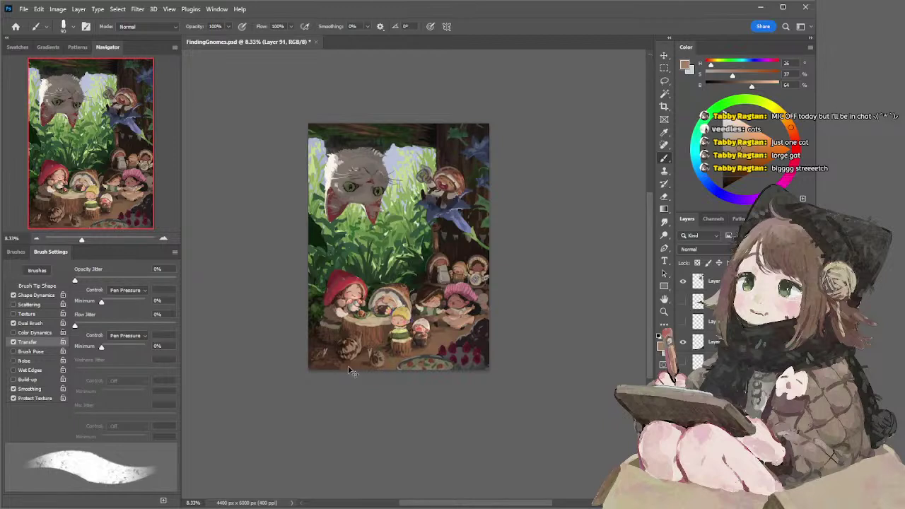
# Sample the brown of the ground beside the pinecones and enlarge the brush to 500 px
pyautogui.press(']')
pyautogui.keyDown('alt'); pyautogui.click(355, 365); pyautogui.keyUp('alt')
pyautogui.press(']')
pyautogui.press(']')
pyautogui.press(']')
pyautogui.press(']')
pyautogui.press(']')
pyautogui.press(']')
pyautogui.press(']')
pyautogui.press(']')
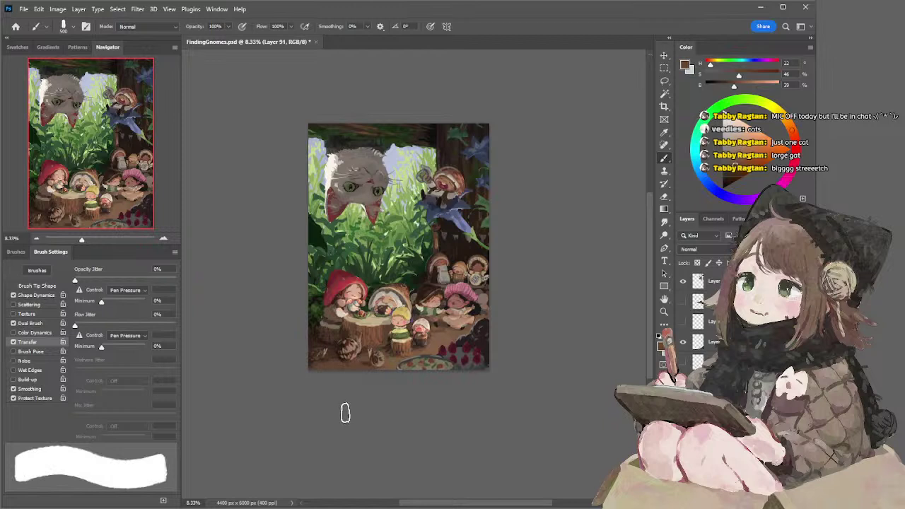
# Pick the layer of the pink-hatted gnome and lasso around the gnome for an adjustment
pyautogui.keyDown('ctrl'); pyautogui.click(465, 293); pyautogui.keyUp('ctrl')
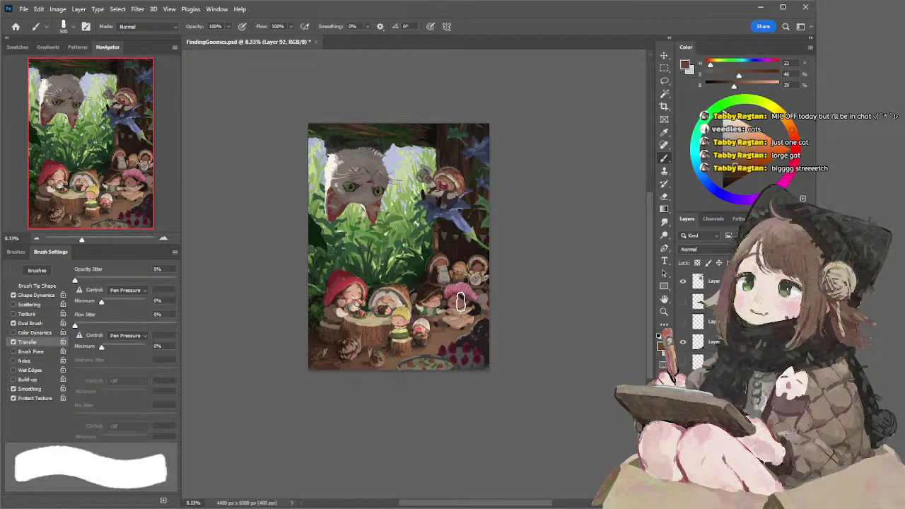
pyautogui.press('l')
pyautogui.moveTo(451, 308)
pyautogui.mouseDown()
pyautogui.moveTo(446, 294)
pyautogui.moveTo(477, 282)
pyautogui.moveTo(487, 302)
pyautogui.moveTo(469, 314)
pyautogui.moveTo(470, 330)
pyautogui.moveTo(453, 330)
pyautogui.moveTo(444, 306)
pyautogui.moveTo(454, 275)
pyautogui.mouseUp()
pyautogui.hotkey('ctrl', 't')
pyautogui.press('i')
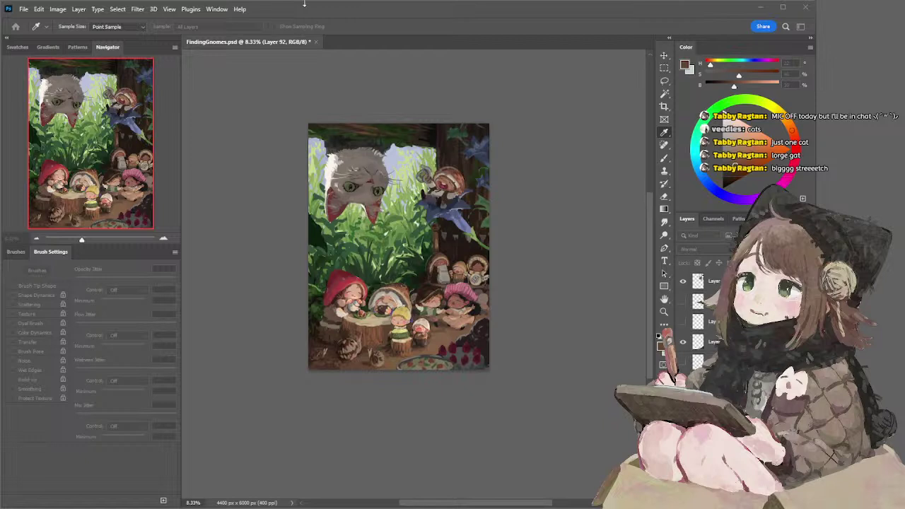
pyautogui.click(304, 4)
pyautogui.press('l')
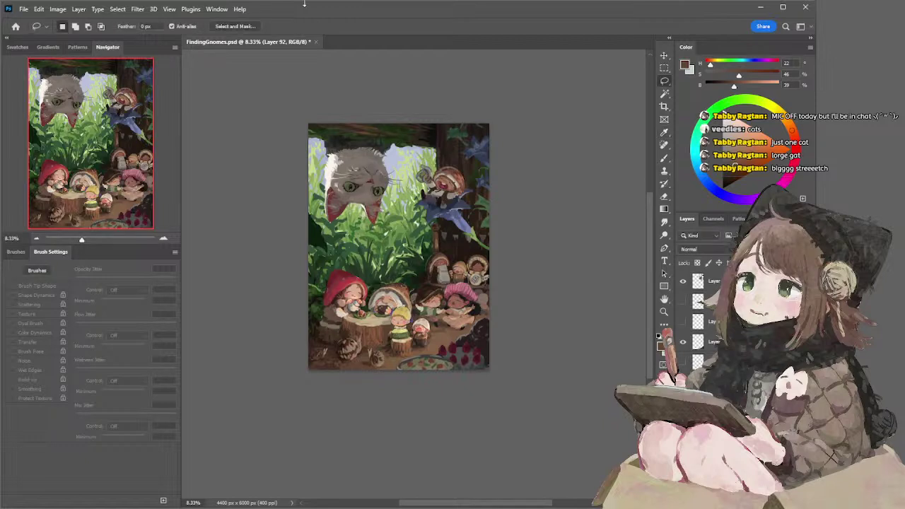
# Select the pink-hatted gnome's dark hair with the Magic Wand, apply a colour adjustment to it and deselect
pyautogui.click(665, 93)
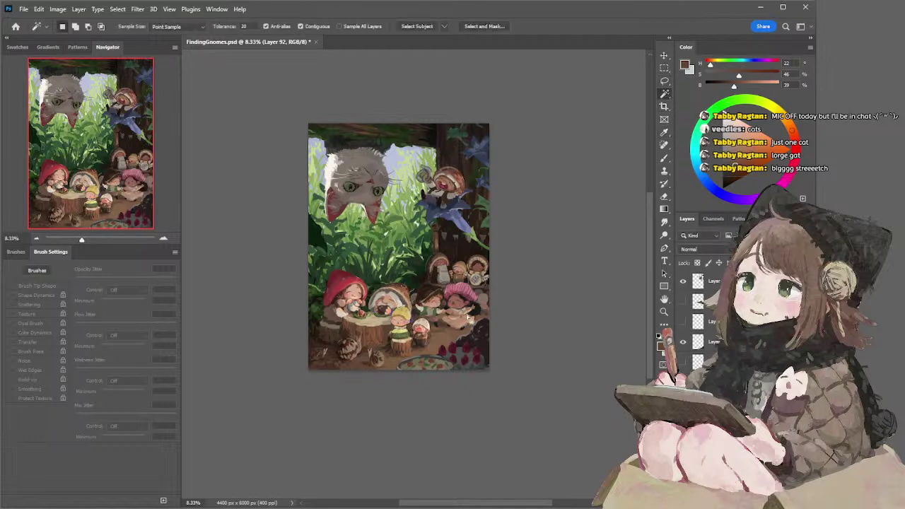
pyautogui.click(472, 306)
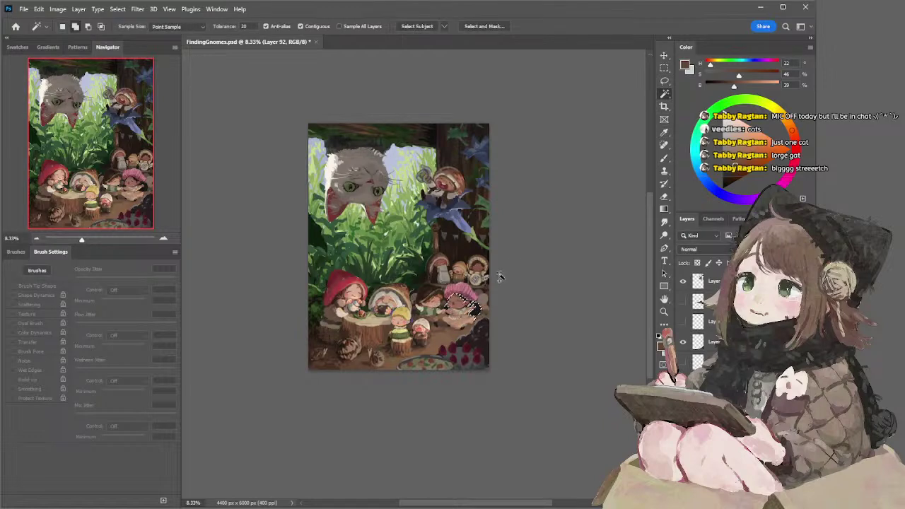
pyautogui.keyDown('shift'); pyautogui.click(453, 323); pyautogui.keyUp('shift')
pyautogui.press('shift')
pyautogui.press('i')
pyautogui.hotkey('ctrl', 'd')
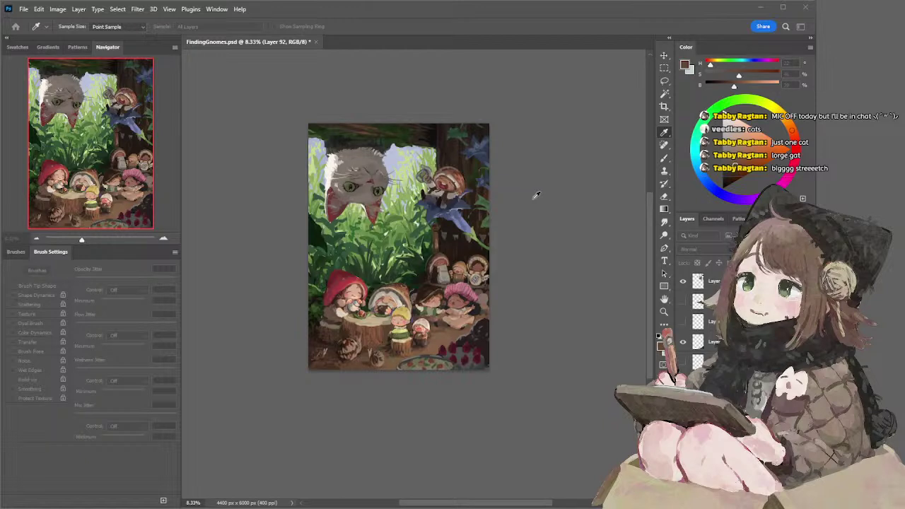
pyautogui.press('Return')
pyautogui.press('l')
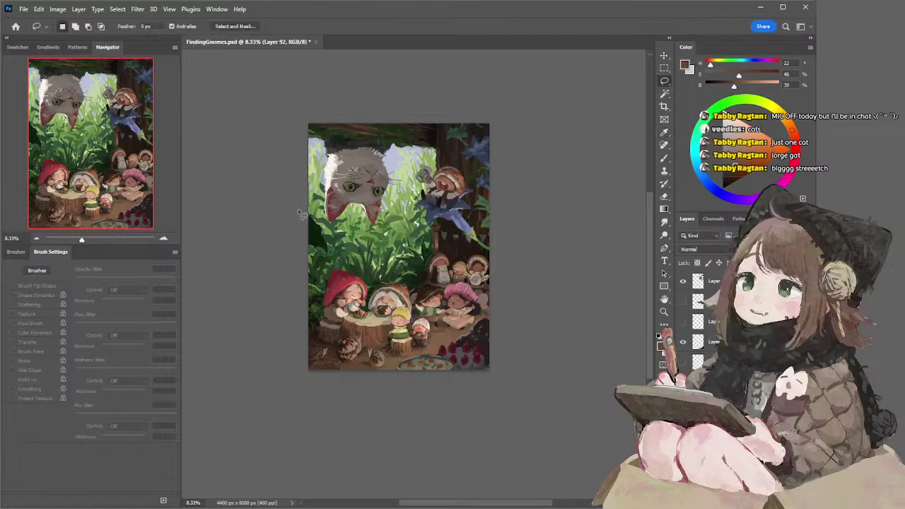
# Touch up the pink-hatted gnome's hair in its sampled near-black colour with the brush reduced to 50 px
pyautogui.hotkey('ctrl', '+')
pyautogui.press('b')
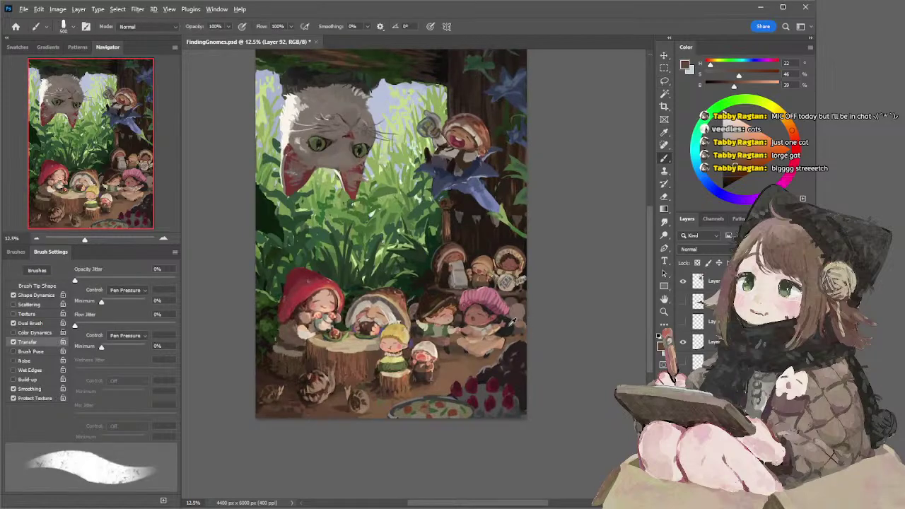
pyautogui.keyDown('alt'); pyautogui.click(514, 322); pyautogui.keyUp('alt')
pyautogui.press('[')
pyautogui.press('[')
pyautogui.press('[')
pyautogui.press('[')
pyautogui.press('[')
pyautogui.press('[')
pyautogui.press('[')
pyautogui.press('[')
pyautogui.press('[')
pyautogui.press('[')
pyautogui.press('[')
pyautogui.press('[')
pyautogui.press('[')
pyautogui.press('[')
pyautogui.press('[')
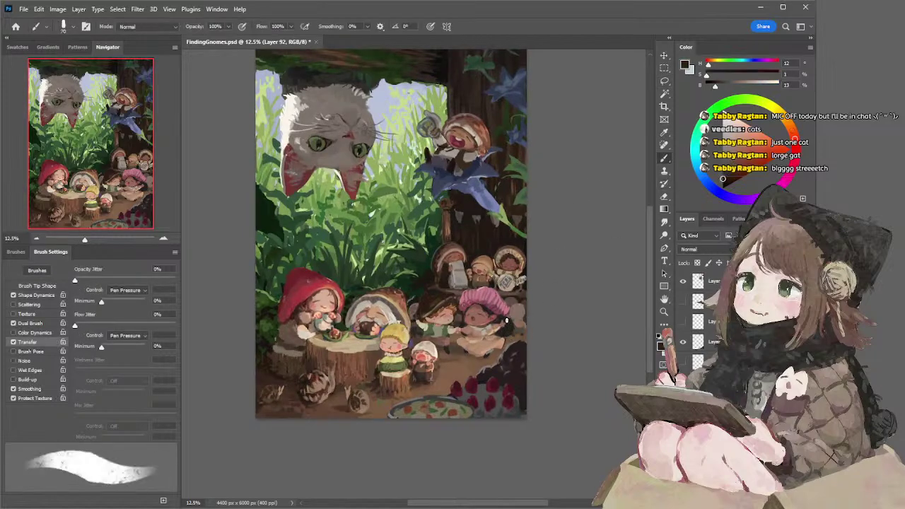
pyautogui.press('[')
pyautogui.press('[')
pyautogui.press('[')
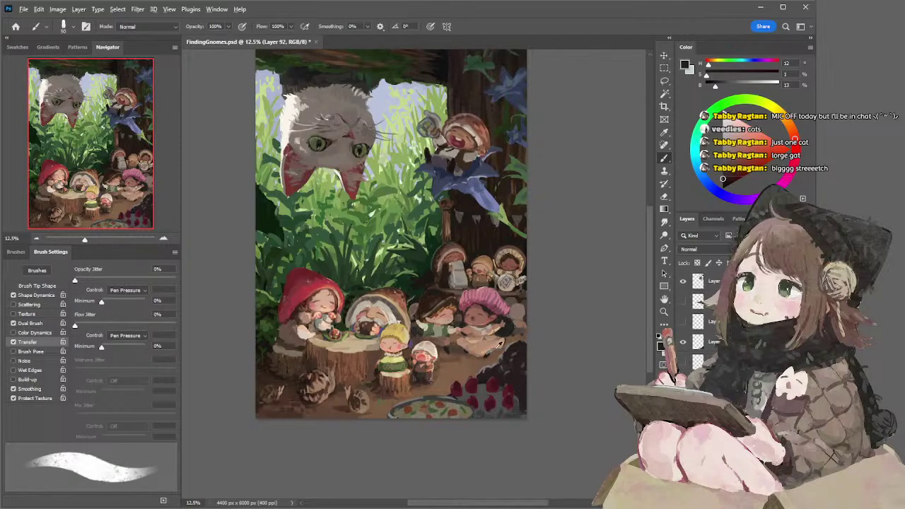
# Paint over the hem of the pink-hatted gnome's dress with a sampled greyish beige and a 70 px brush
pyautogui.keyDown('alt'); pyautogui.click(490, 349); pyautogui.keyUp('alt')
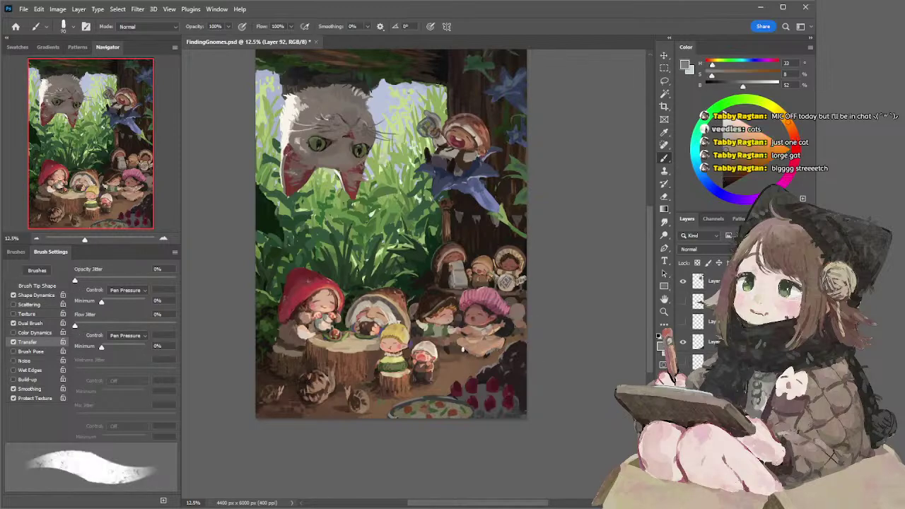
pyautogui.press(']')
pyautogui.moveTo(506, 345); pyautogui.dragTo(498, 348)
# Sample two reddish browns beside the pink-hatted gnome's dress and touch up that area
pyautogui.keyDown('alt'); pyautogui.click(444, 346); pyautogui.keyUp('alt')
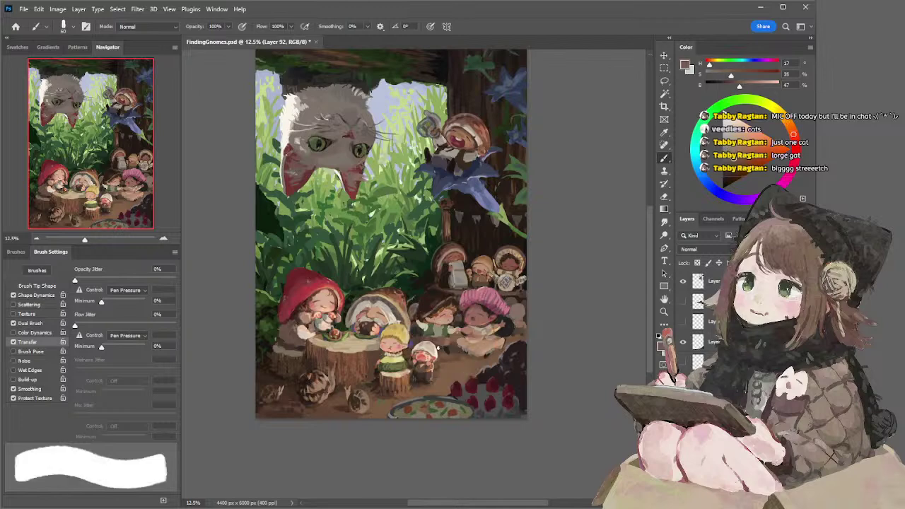
pyautogui.keyDown('alt'); pyautogui.click(448, 344); pyautogui.keyUp('alt')
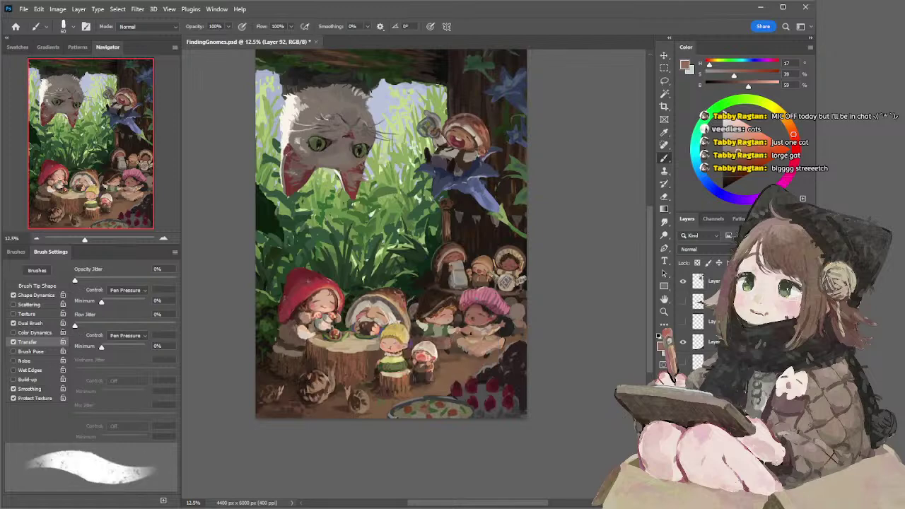
pyautogui.click(36, 238)
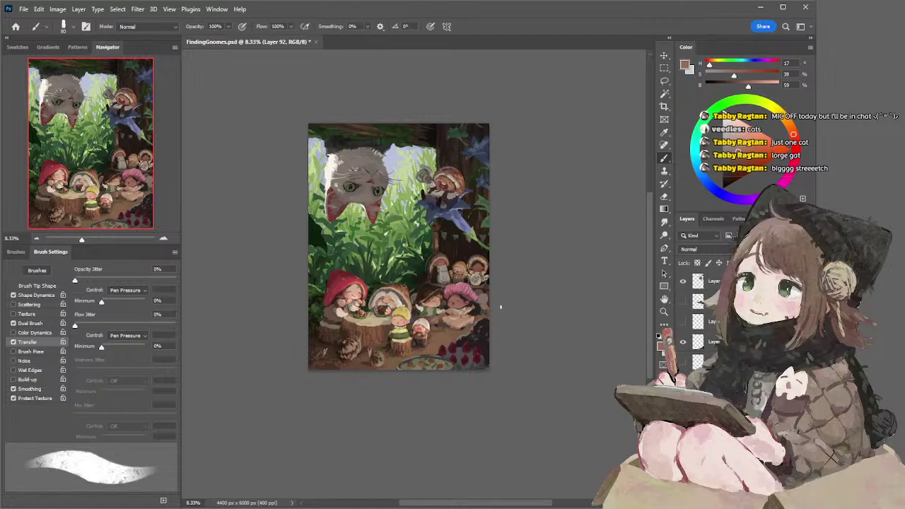
pyautogui.click(163, 238)
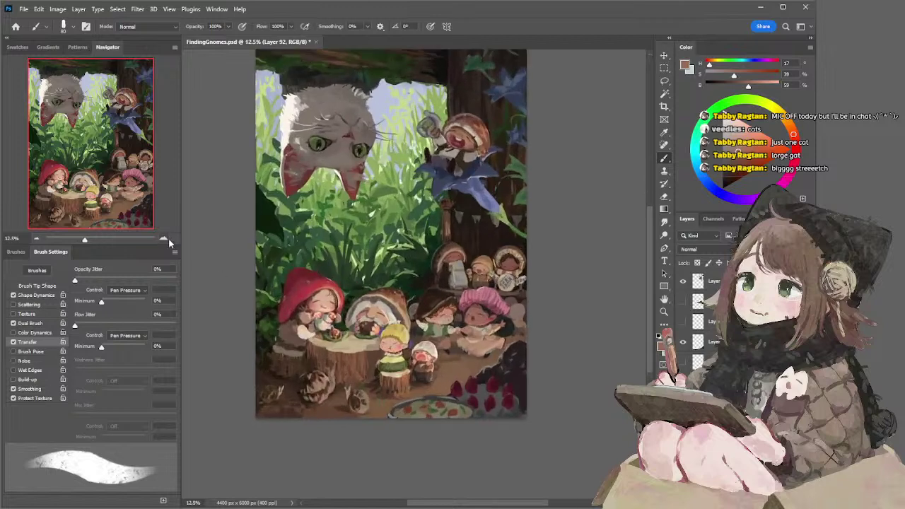
# Shade the small white-capped gnome on Layer 91 with a dark brown of H 25, S 37, B 26
pyautogui.keyDown('ctrl'); pyautogui.click(425, 344); pyautogui.keyUp('ctrl')
pyautogui.keyDown('alt'); pyautogui.click(422, 334); pyautogui.keyUp('alt')
pyautogui.moveTo(739, 162); pyautogui.dragTo(728, 172)
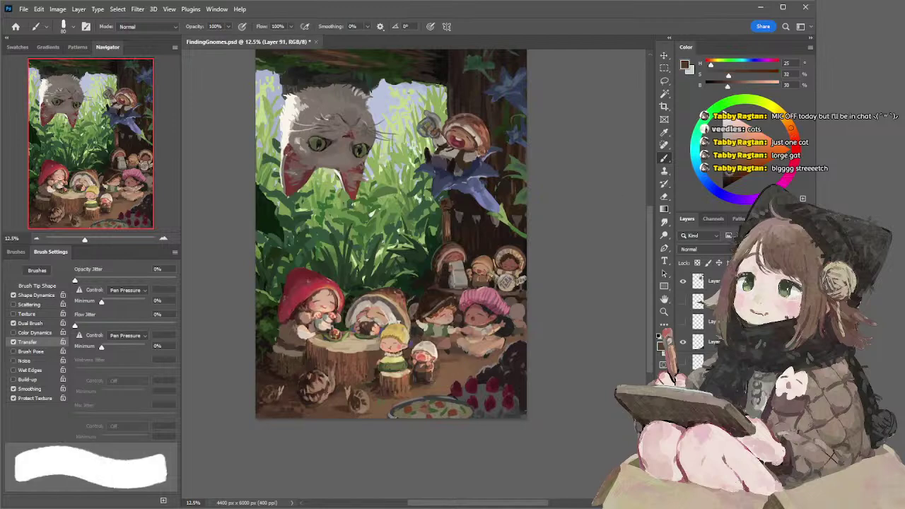
pyautogui.press(']')
pyautogui.press(']')
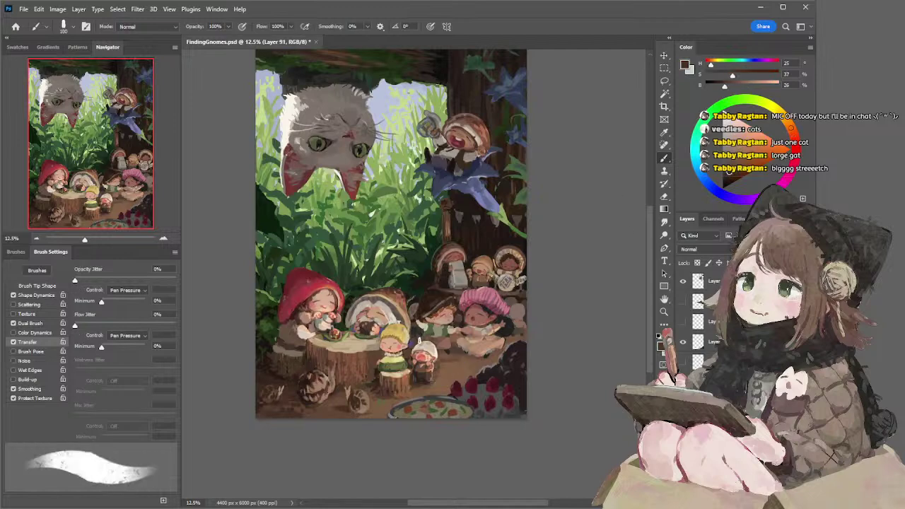
pyautogui.press('[')
# Switch to Layer 95 and shade around the pink-hatted gnome with a 100 px brush, sampling the grey-brown of the nearby rocks
pyautogui.press('.')
pyautogui.keyDown('ctrl'); pyautogui.click(423, 336); pyautogui.keyUp('ctrl')
pyautogui.press(',')
pyautogui.click(36, 239)
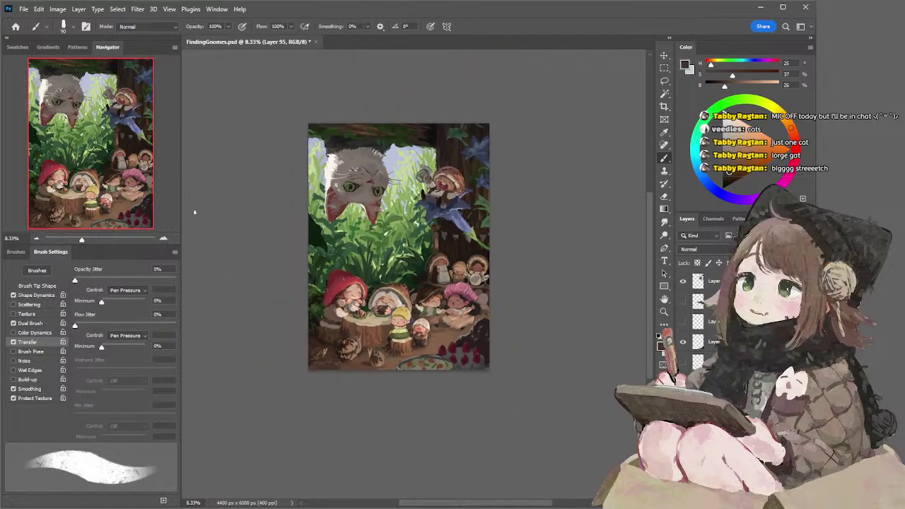
pyautogui.click(163, 238)
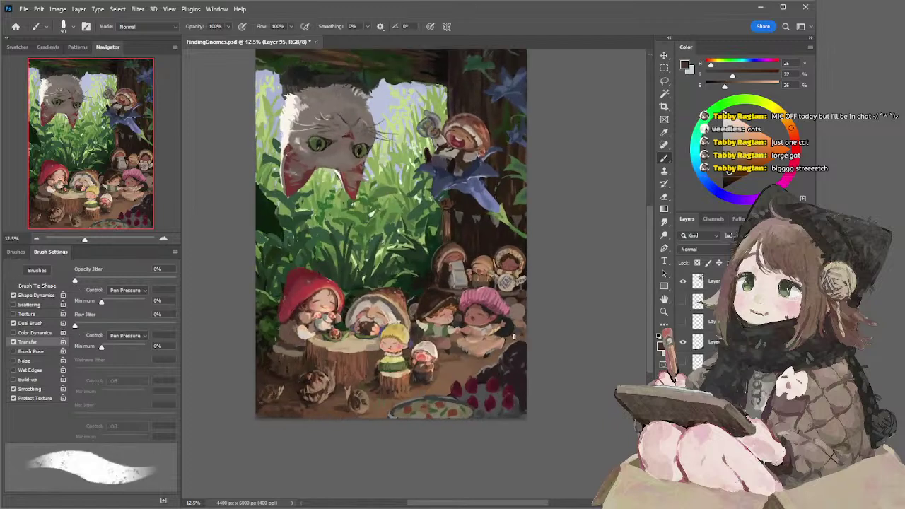
pyautogui.press(']')
pyautogui.press(']')
pyautogui.click(36, 239)
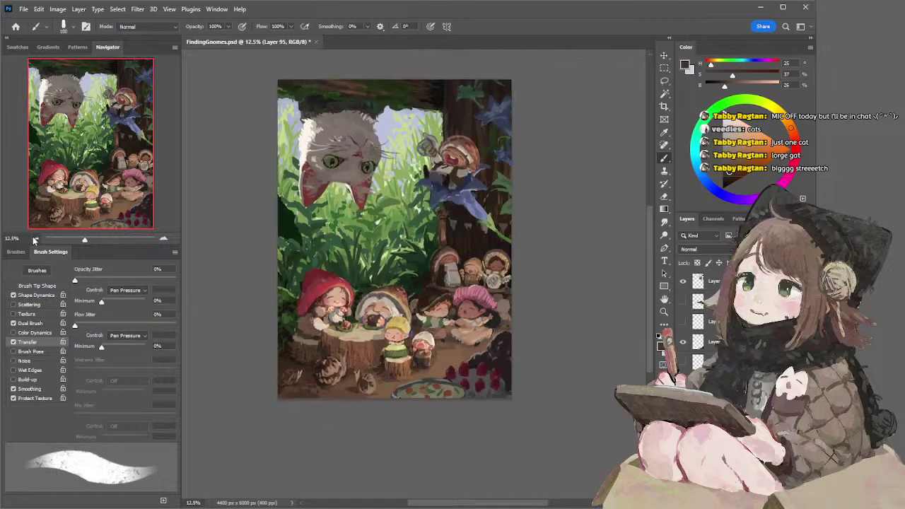
pyautogui.keyDown('alt'); pyautogui.click(487, 295); pyautogui.keyUp('alt')
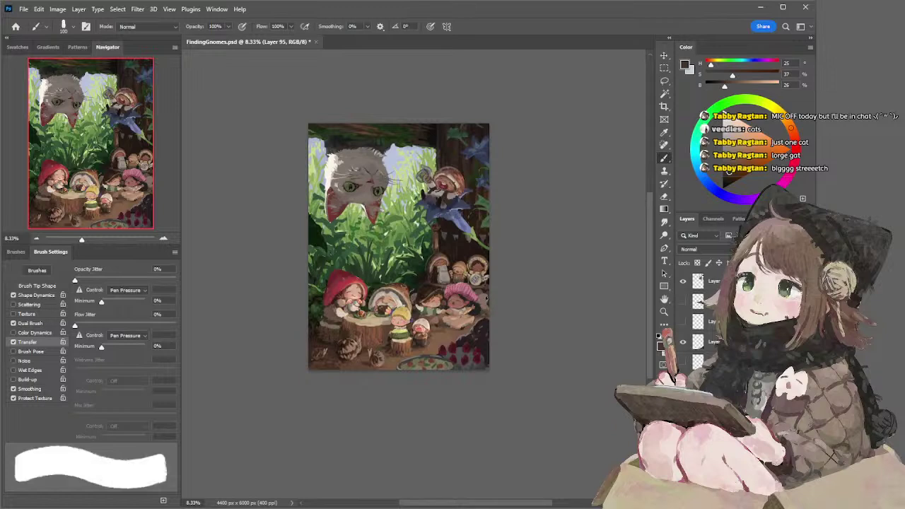
pyautogui.click(164, 239)
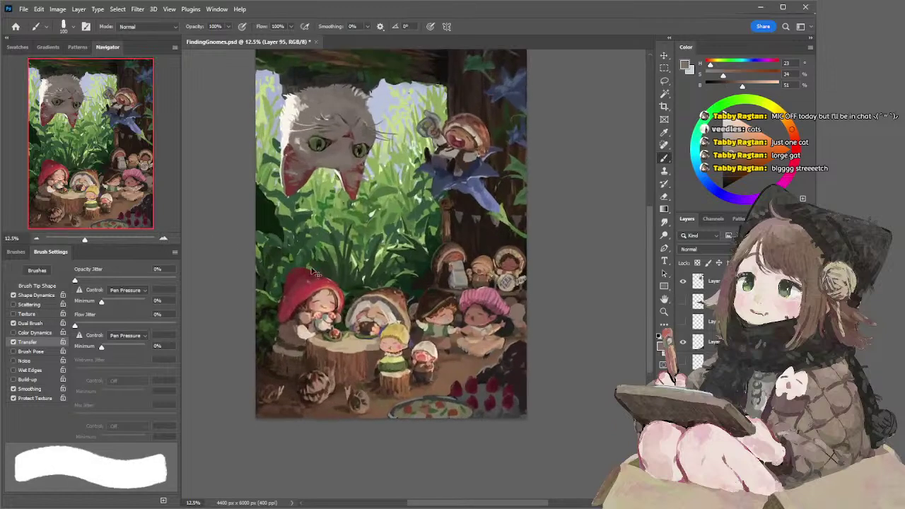
# Paint light strokes on the mushroom-capped gnome's white hair in sampled cream, reducing the brush to 50 px
pyautogui.keyDown('alt'); pyautogui.click(394, 315); pyautogui.keyUp('alt')
pyautogui.press('[')
pyautogui.press('[')
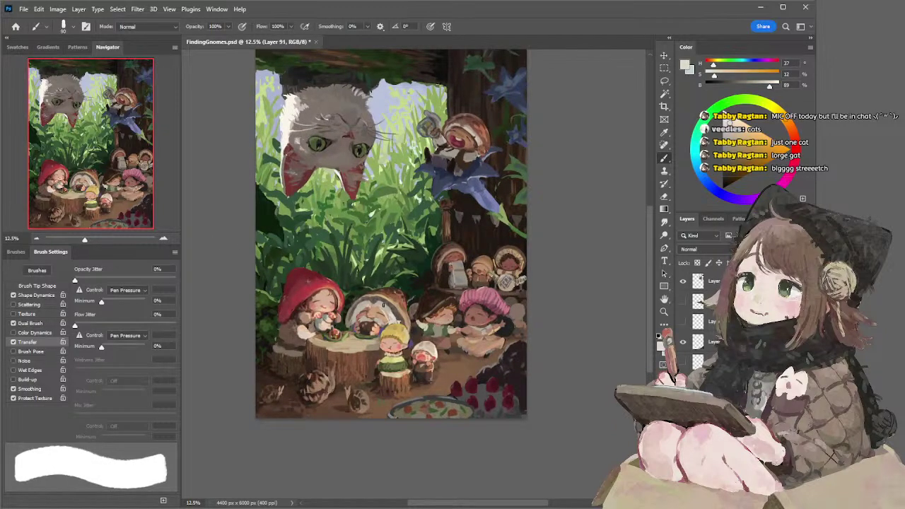
pyautogui.press('[')
pyautogui.press('[')
pyautogui.press('[')
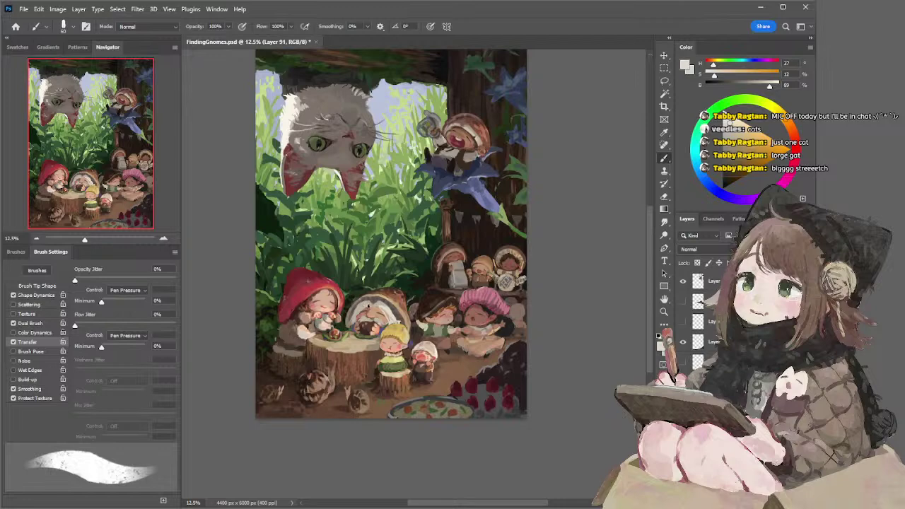
pyautogui.press('[')
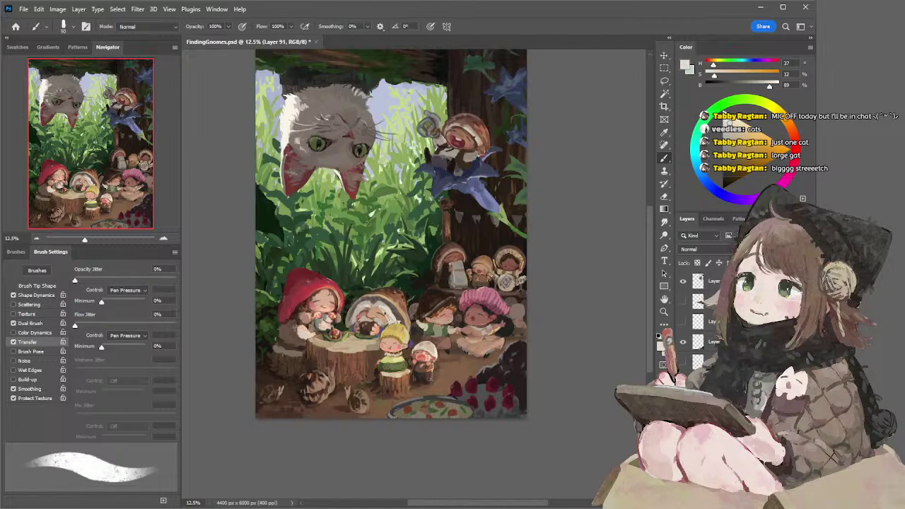
# Sample the mushroom-capped gnome's skin and shift it to a red of H 7, S 52, B 72 with a larger brush
pyautogui.keyDown('alt'); pyautogui.click(370, 314); pyautogui.keyUp('alt')
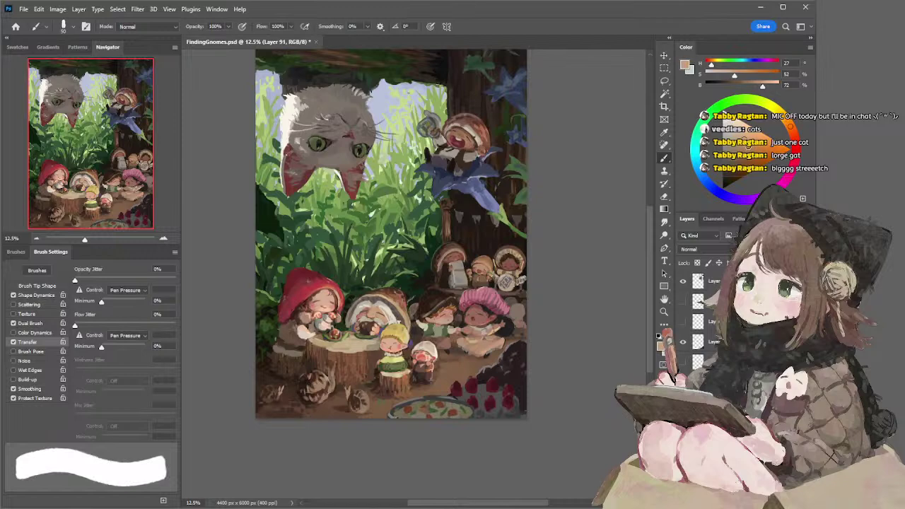
pyautogui.click(748, 147)
pyautogui.moveTo(791, 133); pyautogui.dragTo(794, 144)
pyautogui.press(']')
pyautogui.press(']')
pyautogui.press(']')
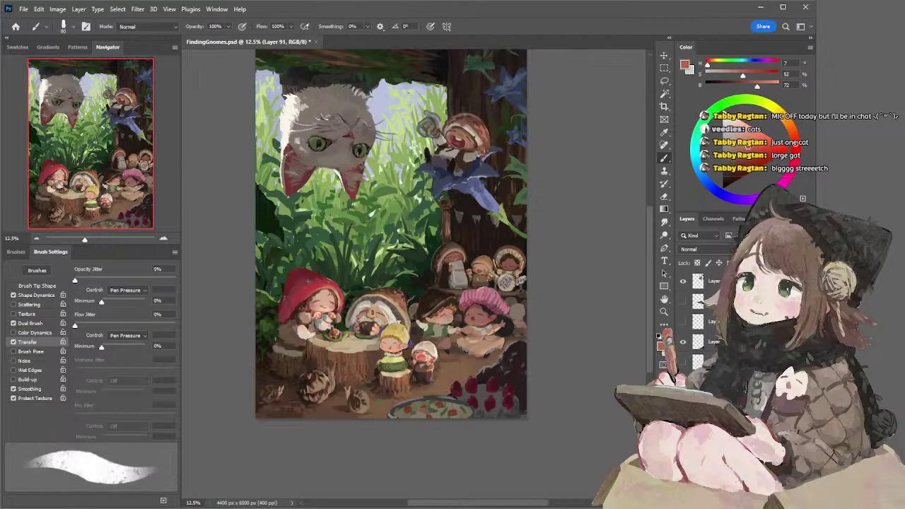
# Redden the mushroom-capped gnome's face with a softer pink of H 8, S 41, B 78, then reduce the brush to 100 px
pyautogui.keyDown('alt'); pyautogui.click(371, 312); pyautogui.keyUp('alt')
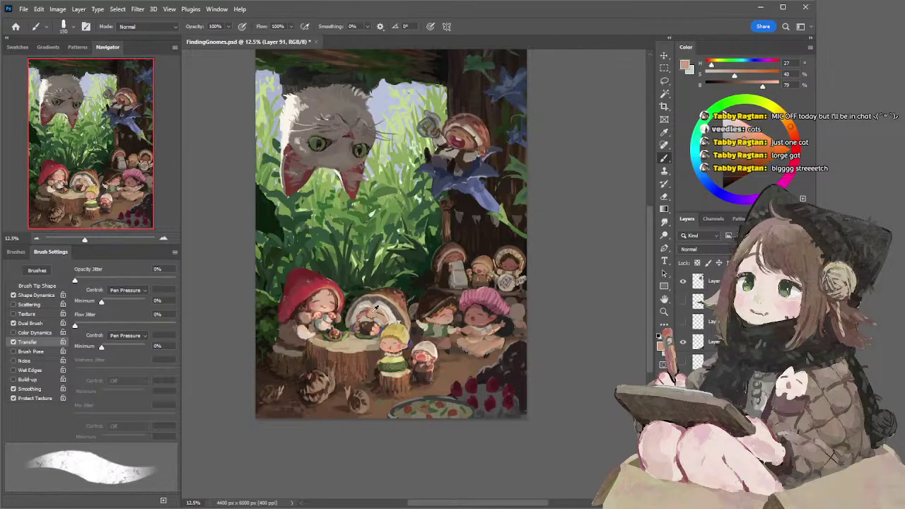
pyautogui.press(']')
pyautogui.moveTo(792, 140); pyautogui.dragTo(795, 150)
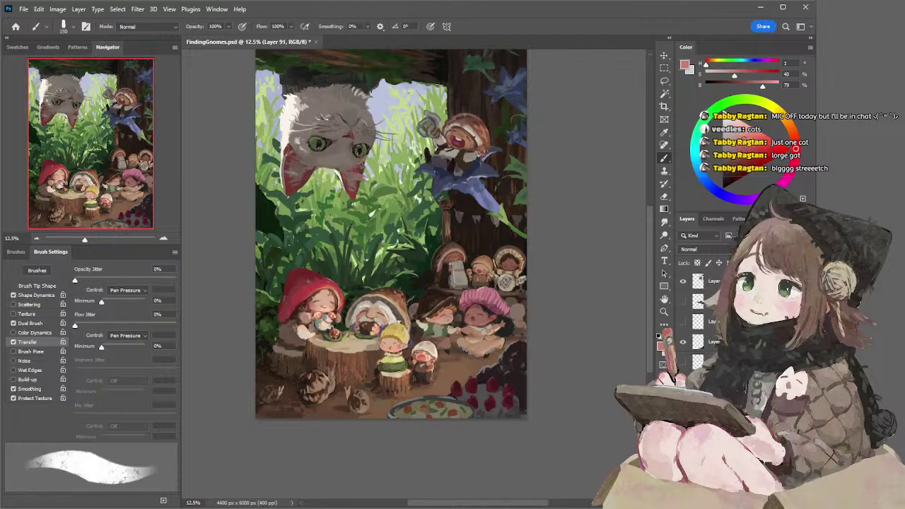
pyautogui.press(']')
pyautogui.click(790, 142)
pyautogui.press('[')
pyautogui.press('[')
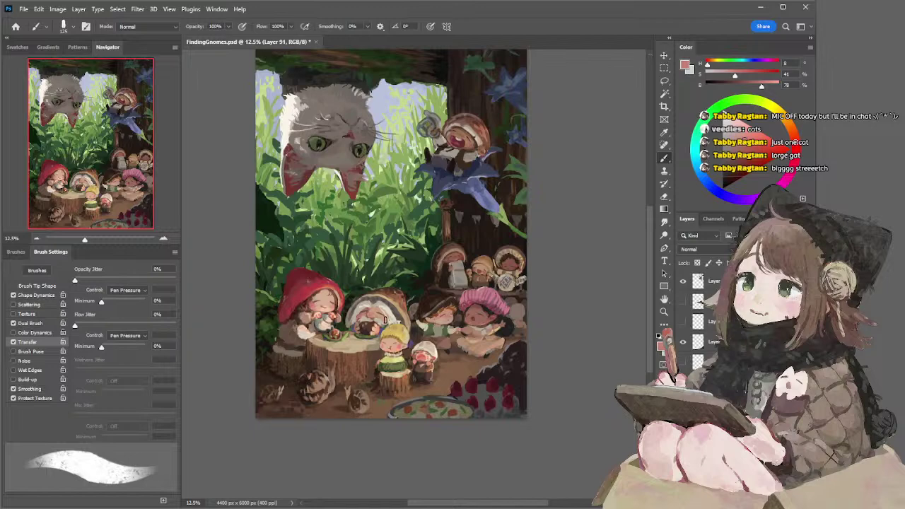
pyautogui.press('[')
# Refine the mushroom-capped gnome's cheek with a reddish tone sampled from the face and a smaller brush
pyautogui.keyDown('alt'); pyautogui.click(359, 317); pyautogui.keyUp('alt')
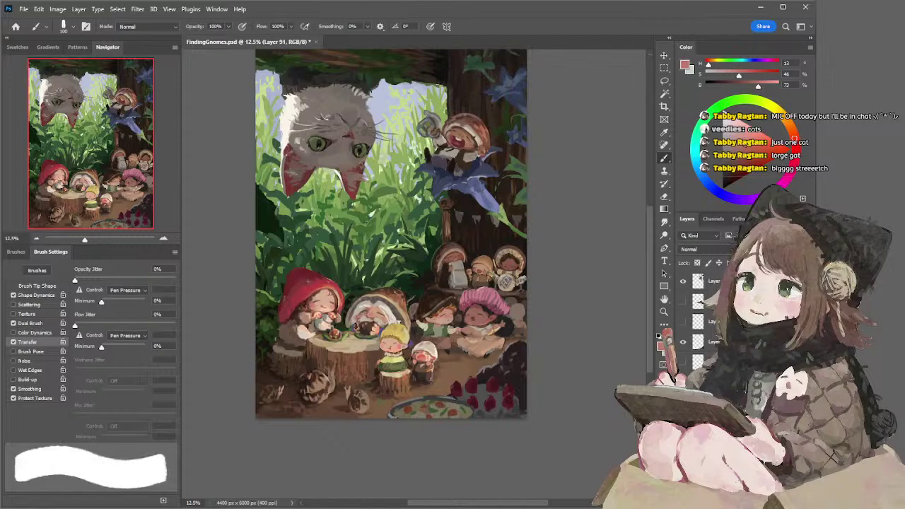
pyautogui.press('[')
pyautogui.press('[')
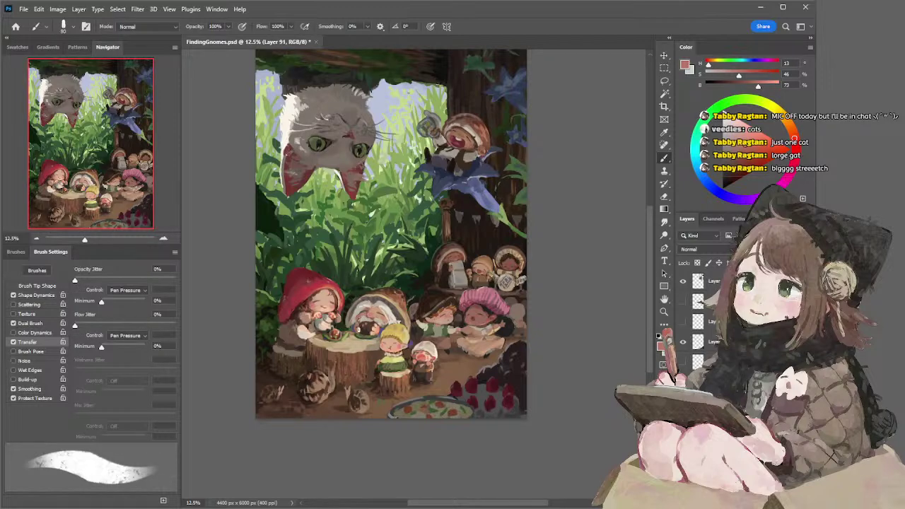
# Touch up the mushroom-capped gnome's face with a sampled greyish beige and save the painting
pyautogui.keyDown('alt'); pyautogui.click(376, 322); pyautogui.keyUp('alt')
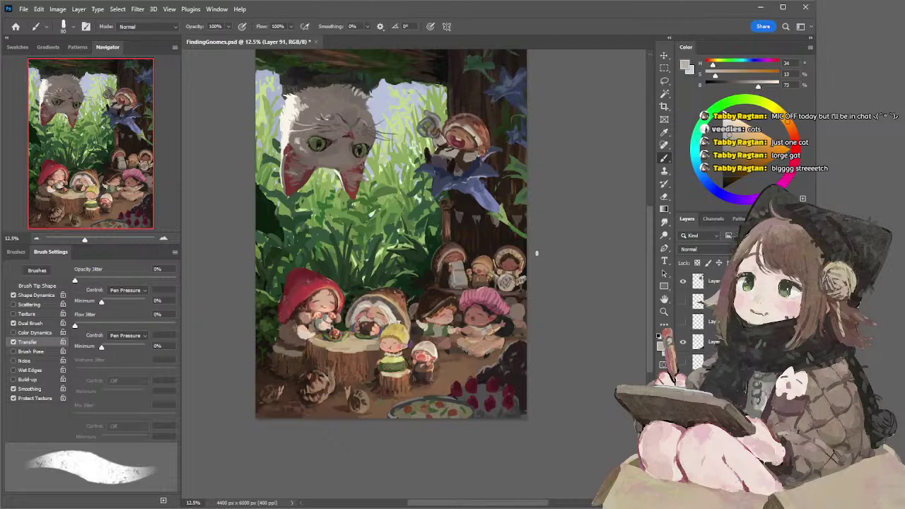
pyautogui.hotkey('ctrl', 's')
pyautogui.press('l')
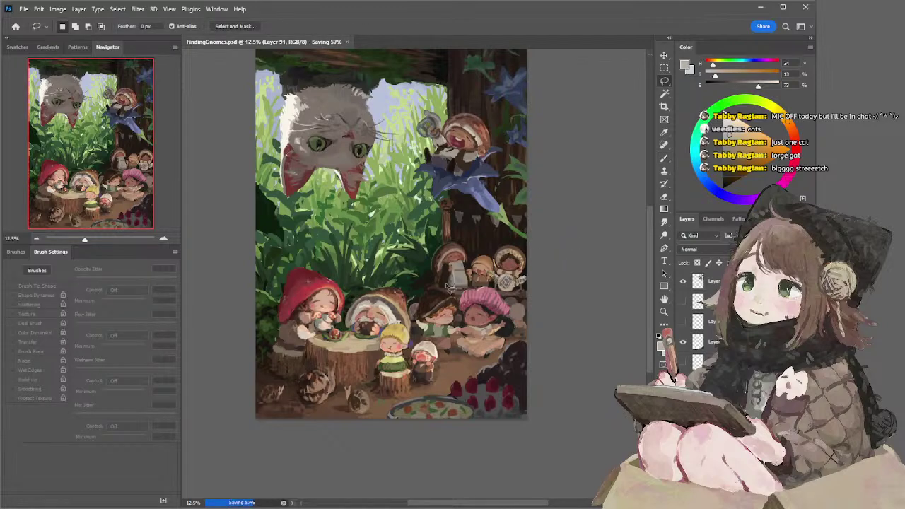
# Try a sampled greyish beige of H 35, S 13, B 73 on the mushroom-capped gnome's face, undo the stroke, and shrink the brush to 45 px
pyautogui.press('b')
pyautogui.keyDown('alt'); pyautogui.click(377, 320); pyautogui.keyUp('alt')
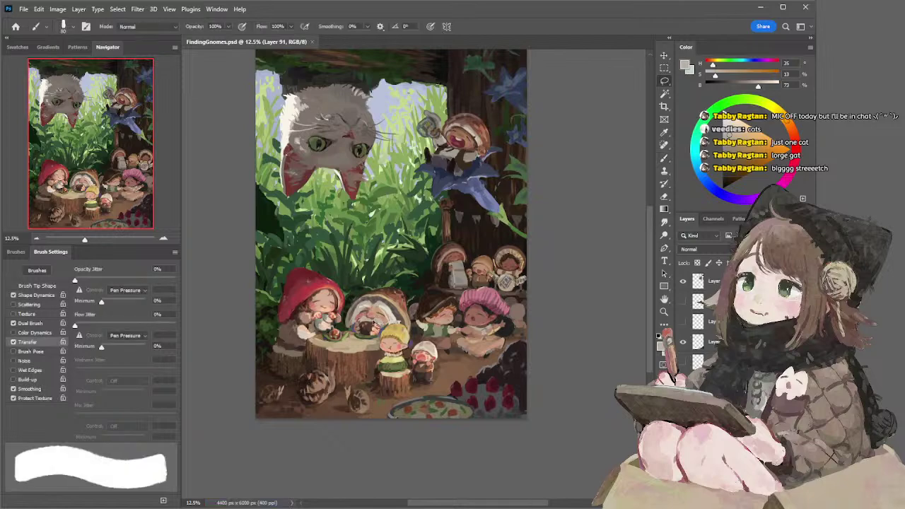
pyautogui.moveTo(379, 323)
pyautogui.mouseDown()
pyautogui.moveTo(372, 321)
pyautogui.moveTo(381, 323)
pyautogui.mouseUp()
pyautogui.hotkey('ctrl', 'z')
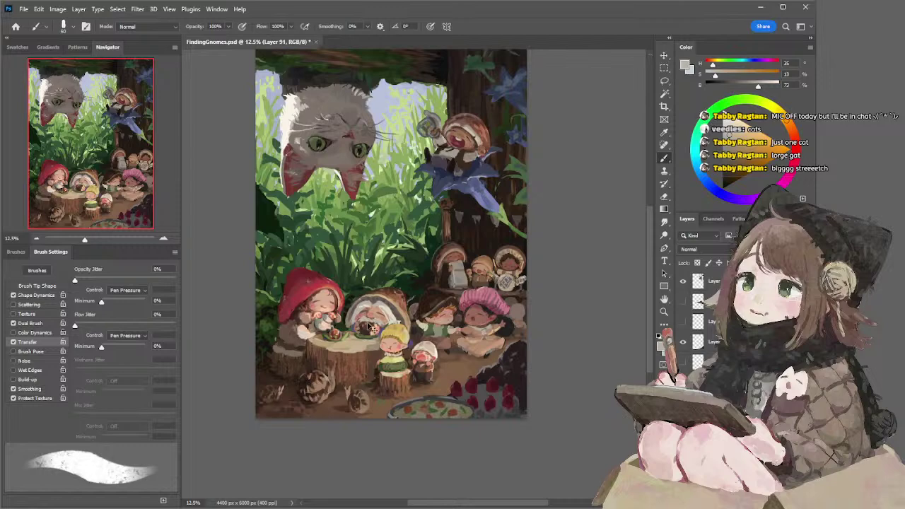
pyautogui.press('[')
pyautogui.press('[')
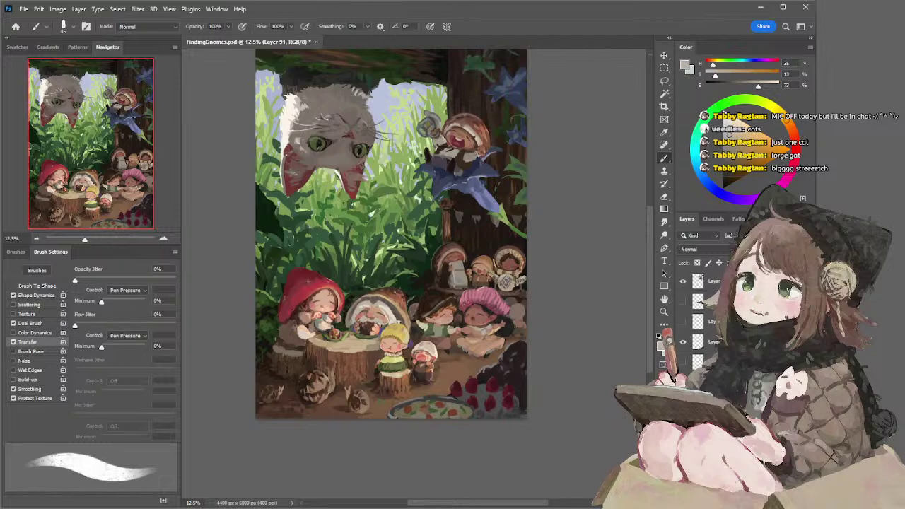
# Refine the mushroom-capped gnome's cheek and mouth with sampled peach skin tones and a dark brown, using a 50 to 60 px brush
pyautogui.keyDown('alt'); pyautogui.click(380, 308); pyautogui.keyUp('alt')
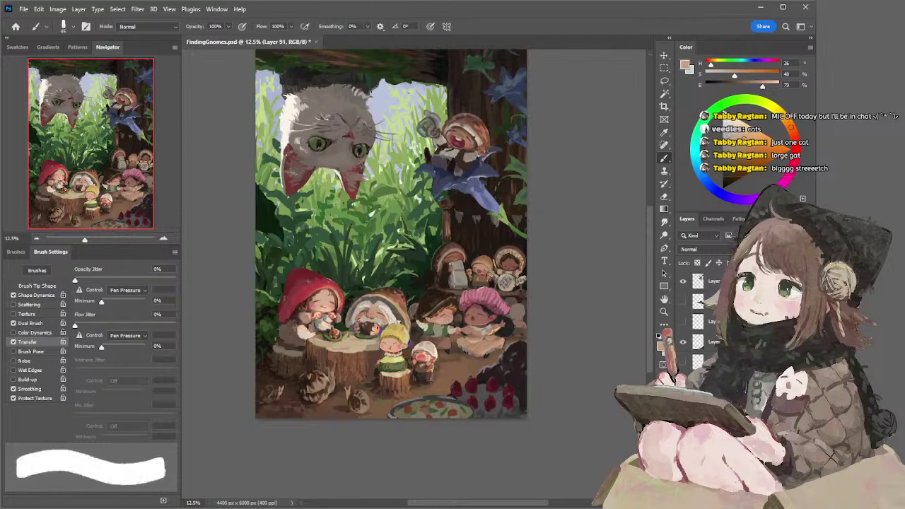
pyautogui.press(']')
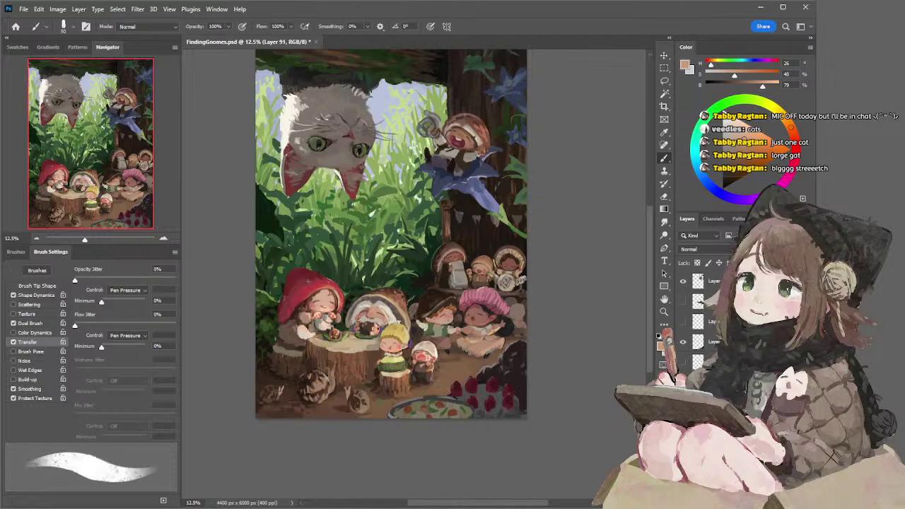
pyautogui.keyDown('alt'); pyautogui.click(374, 328); pyautogui.keyUp('alt')
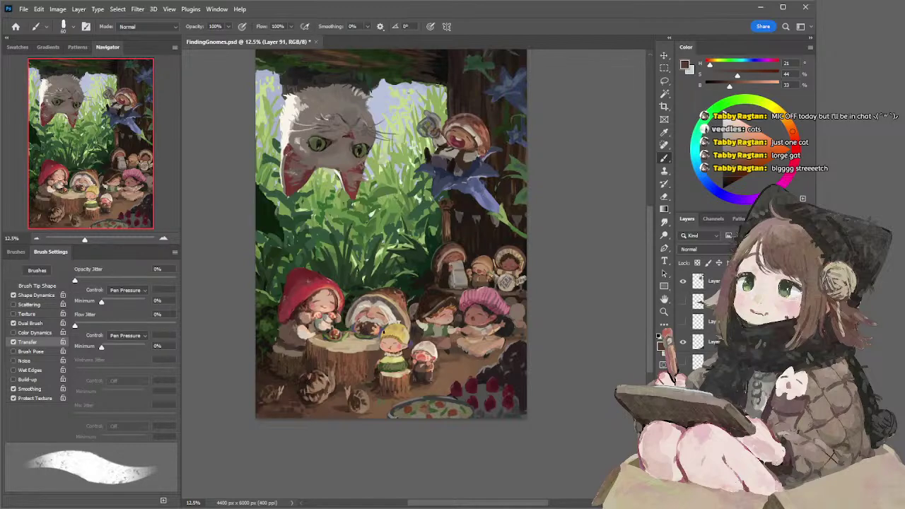
pyautogui.keyDown('alt'); pyautogui.click(373, 328); pyautogui.keyUp('alt')
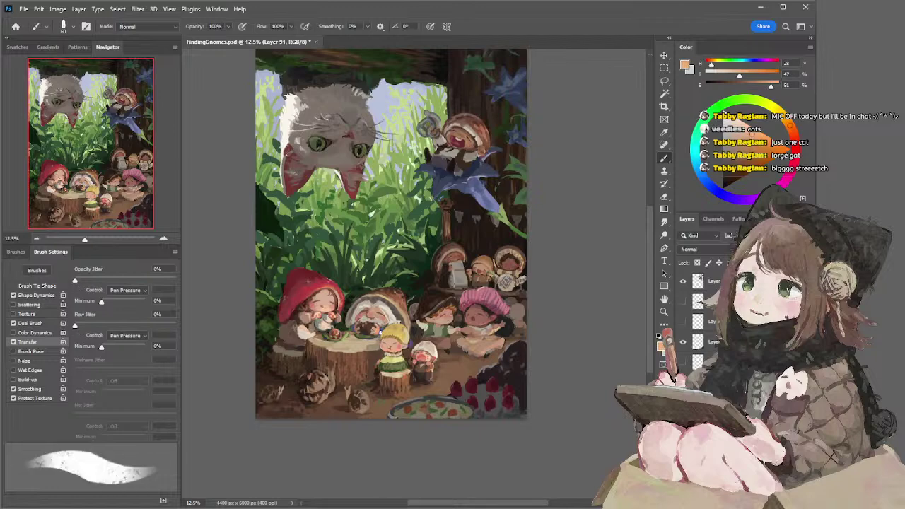
pyautogui.keyDown('alt'); pyautogui.click(379, 315); pyautogui.keyUp('alt')
pyautogui.keyDown('alt'); pyautogui.click(373, 328); pyautogui.keyUp('alt')
# Paint the mushroom-capped gnome's hands and the dark food in them with sampled deep brown, skin and muted red tones
pyautogui.keyDown('alt'); pyautogui.click(361, 328); pyautogui.keyUp('alt')
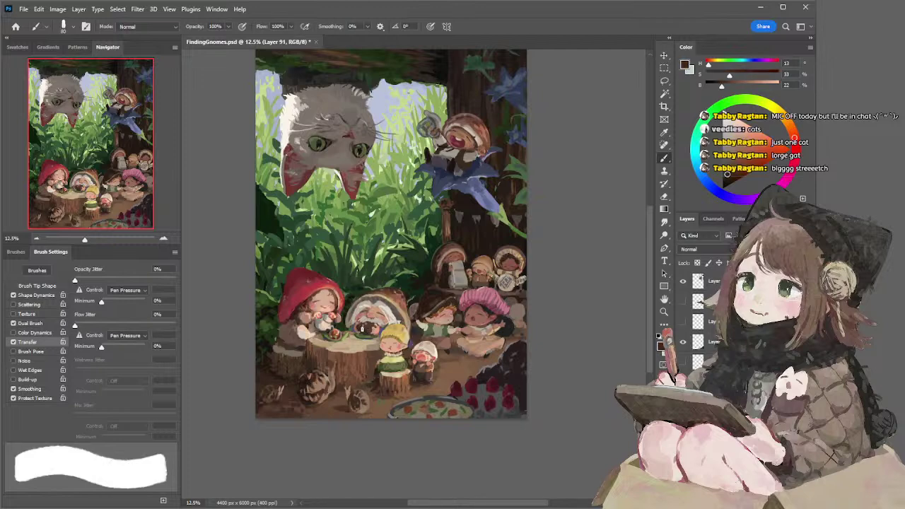
pyautogui.keyDown('alt'); pyautogui.click(358, 331); pyautogui.keyUp('alt')
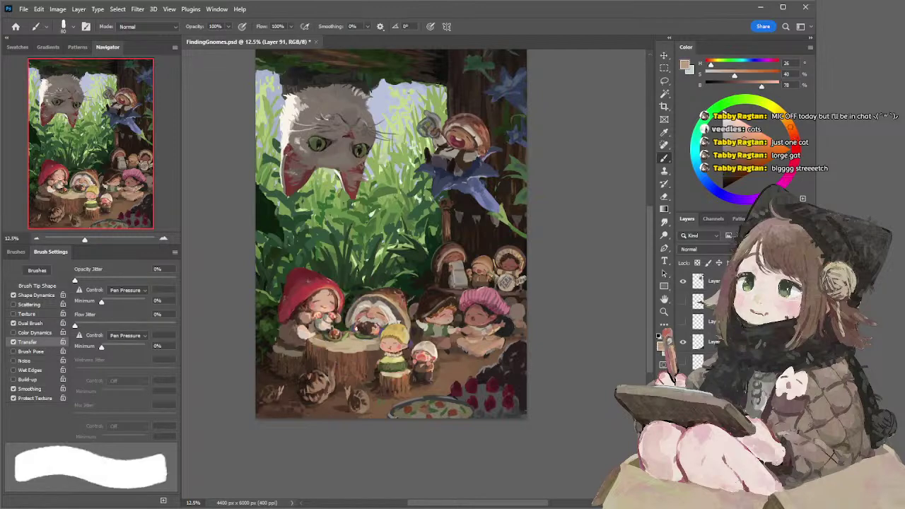
pyautogui.keyDown('alt'); pyautogui.click(359, 333); pyautogui.keyUp('alt')
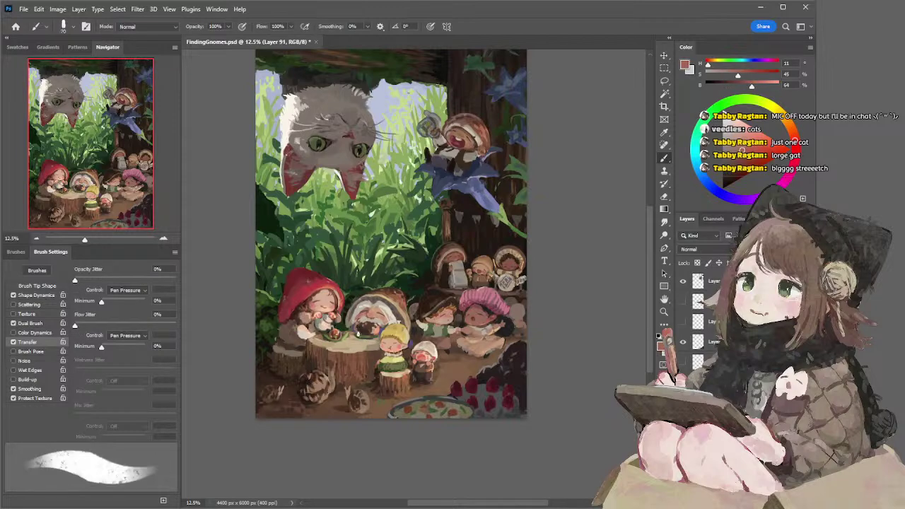
pyautogui.keyDown('alt'); pyautogui.click(358, 331); pyautogui.keyUp('alt')
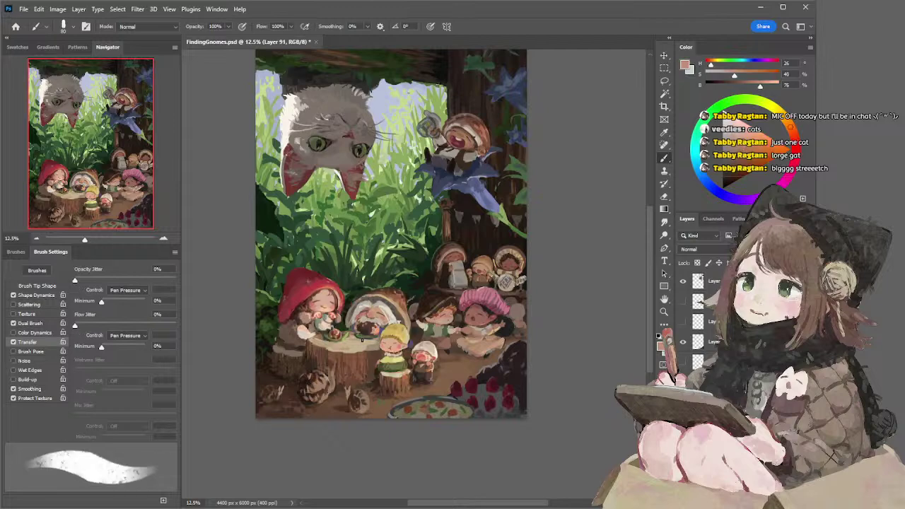
pyautogui.keyDown('alt'); pyautogui.click(363, 331); pyautogui.keyUp('alt')
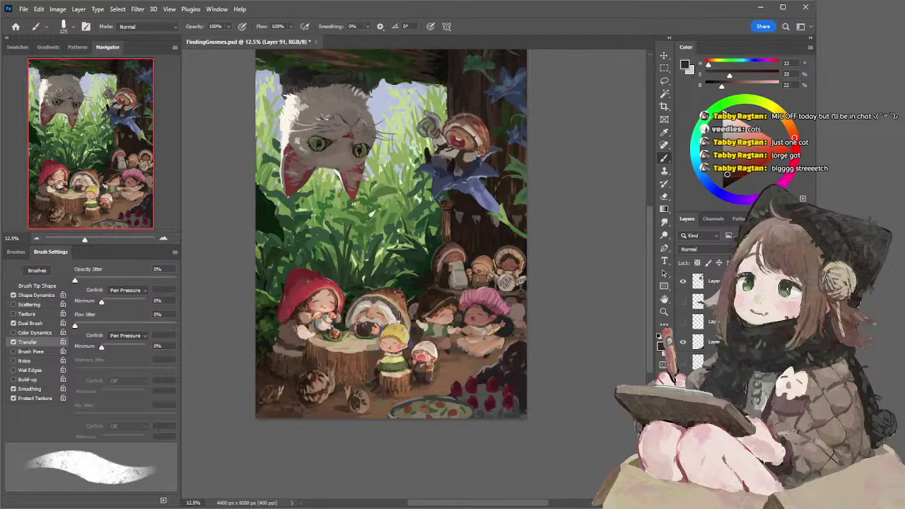
# Rework the green plate on the stump table with a sampled olive of H 70, S 43, B 45 and a brown, using an 80 px brush
pyautogui.keyDown('alt'); pyautogui.click(364, 334); pyautogui.keyUp('alt')
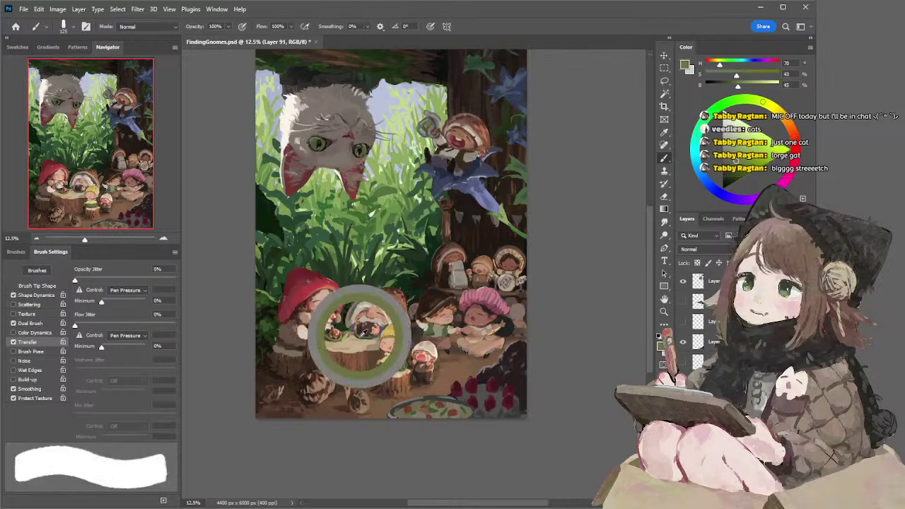
pyautogui.press('[')
pyautogui.press('[')
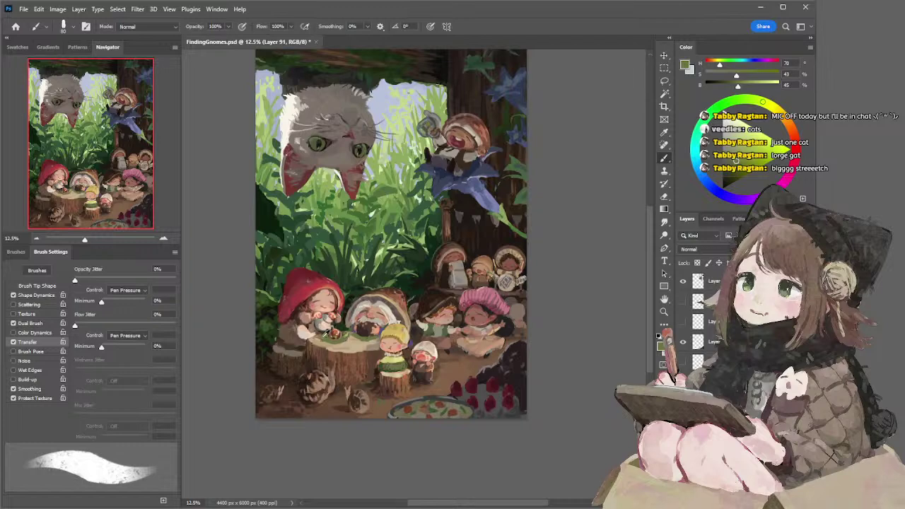
pyautogui.keyDown('alt'); pyautogui.click(326, 333); pyautogui.keyUp('alt')
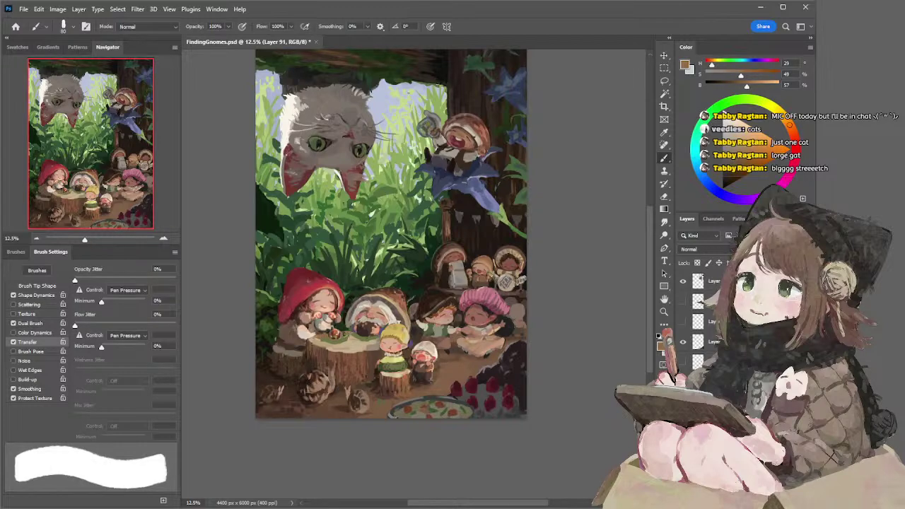
pyautogui.keyDown('alt'); pyautogui.click(337, 338); pyautogui.keyUp('alt')
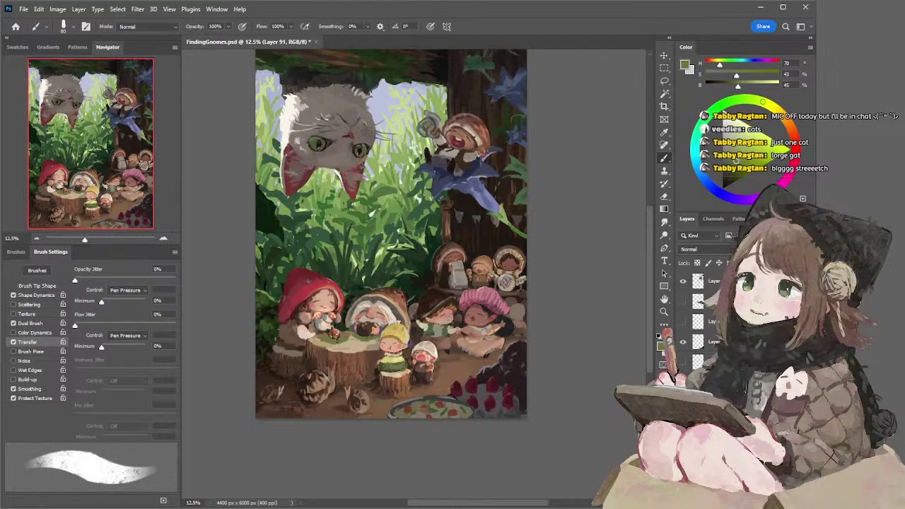
# Paint the food on the plate with a coral of H 17, S 58, B 81 and pale beige accents of H 33, S 13, B 80
pyautogui.keyDown('alt'); pyautogui.click(335, 329); pyautogui.keyUp('alt')
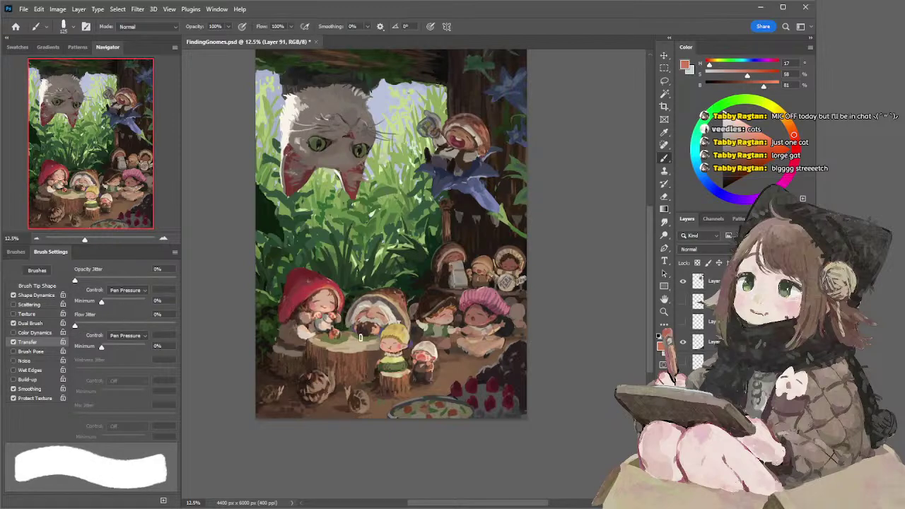
pyautogui.click(337, 335)
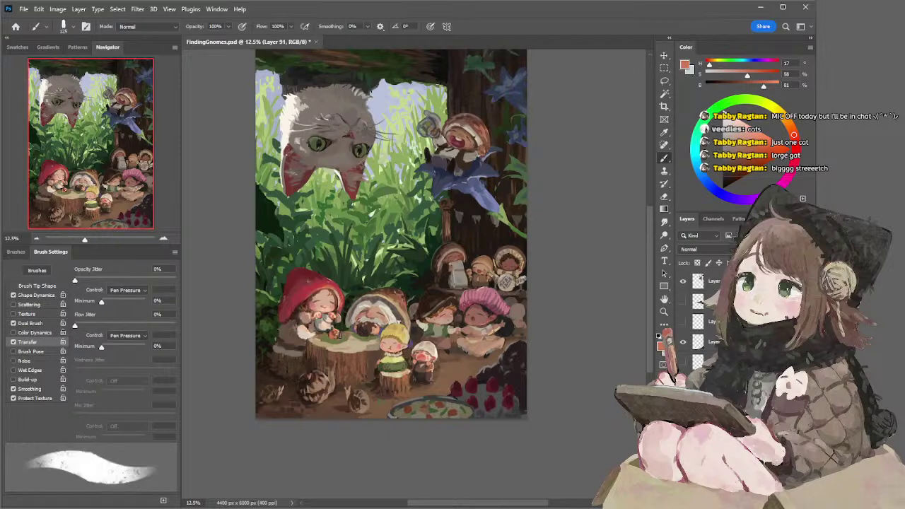
pyautogui.keyDown('alt'); pyautogui.click(386, 308); pyautogui.keyUp('alt')
pyautogui.press('[')
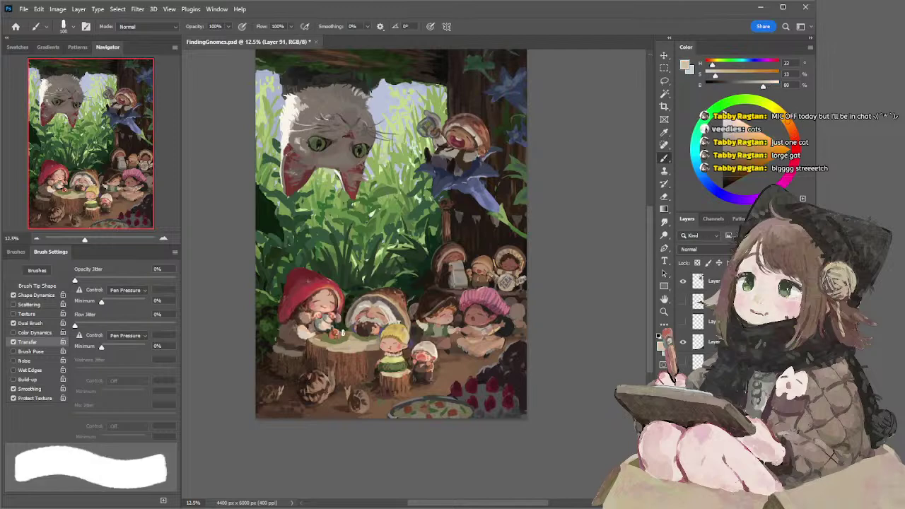
pyautogui.click(338, 335)
pyautogui.moveTo(340, 346); pyautogui.dragTo(337, 337)
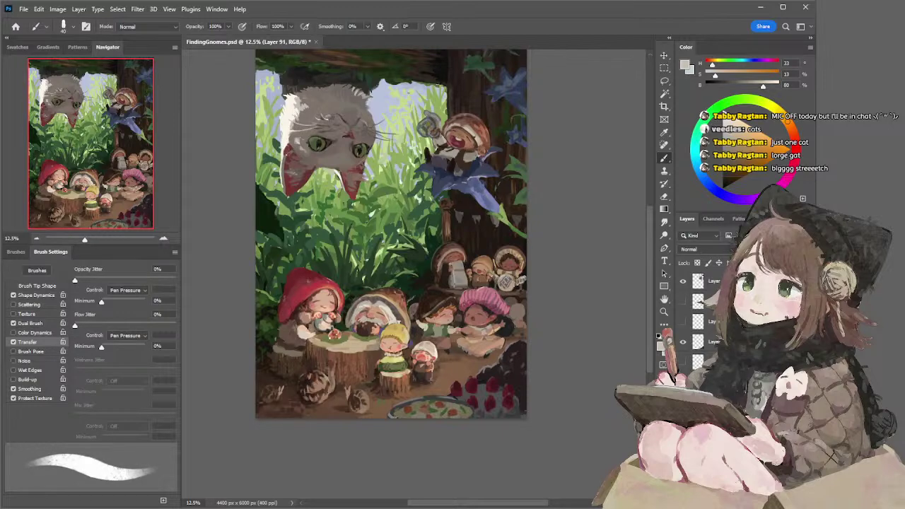
# Undo a stray beige stroke and detail the plate of food with a finer brush in sampled yellow and olive green
pyautogui.moveTo(344, 334); pyautogui.dragTo(340, 338)
pyautogui.hotkey('ctrl', 'z')
pyautogui.press('[')
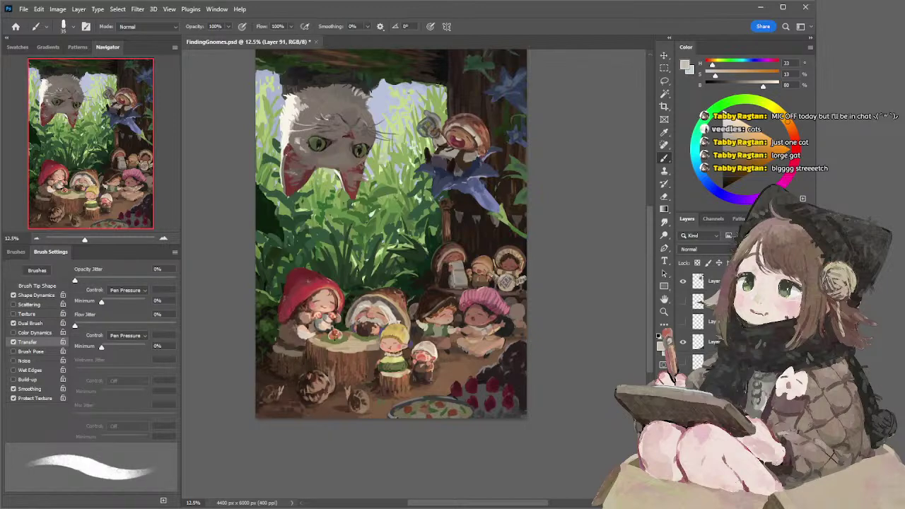
pyautogui.keyDown('alt'); pyautogui.click(394, 355); pyautogui.keyUp('alt')
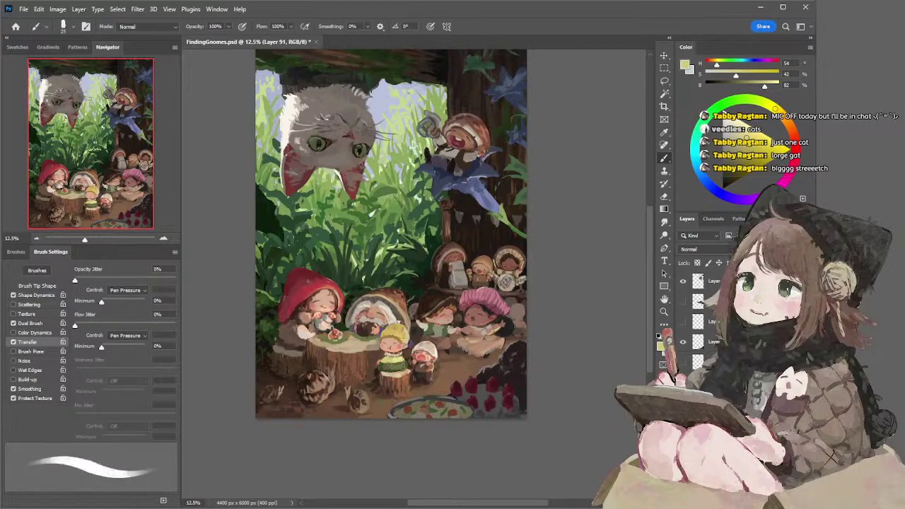
pyautogui.keyDown('alt'); pyautogui.click(349, 334); pyautogui.keyUp('alt')
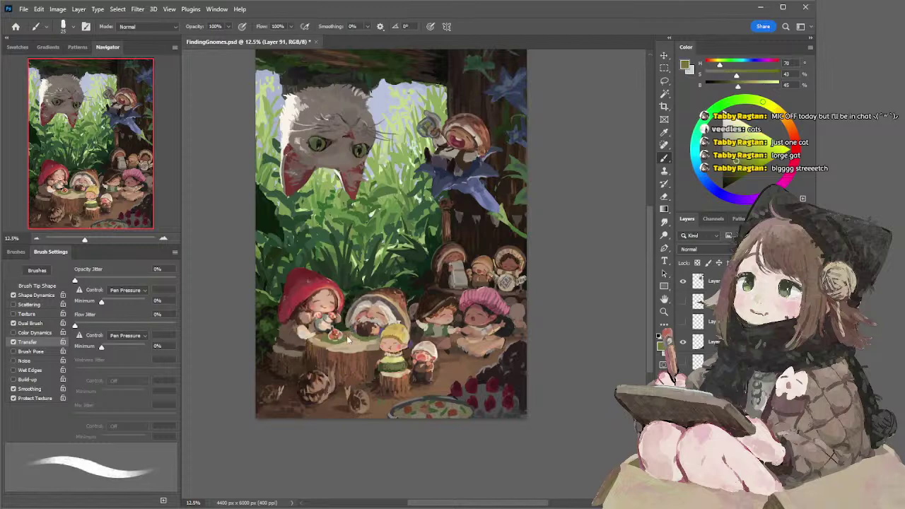
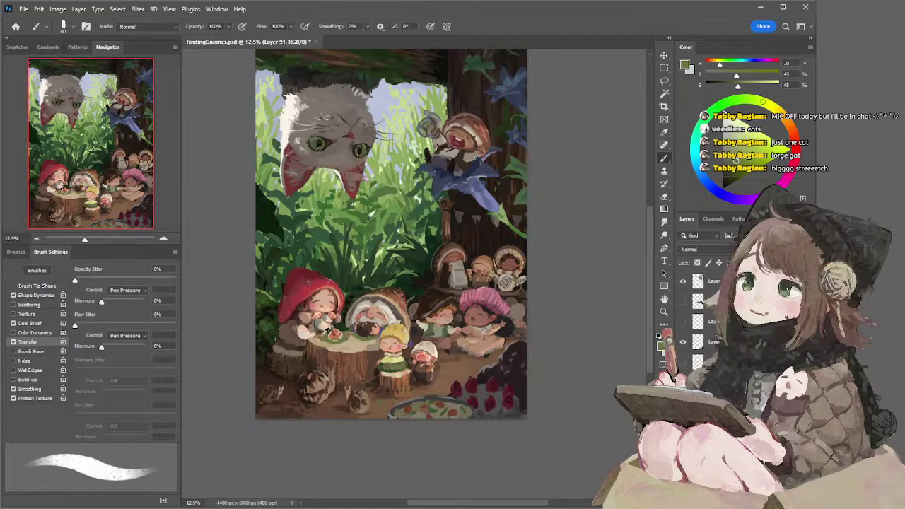
# Shade around the plate of food with a sampled brown muted to H 29, S 23, B 48 and a 45 px brush
pyautogui.keyDown('alt'); pyautogui.click(327, 331); pyautogui.keyUp('alt')
pyautogui.click(728, 149)
pyautogui.press(']')
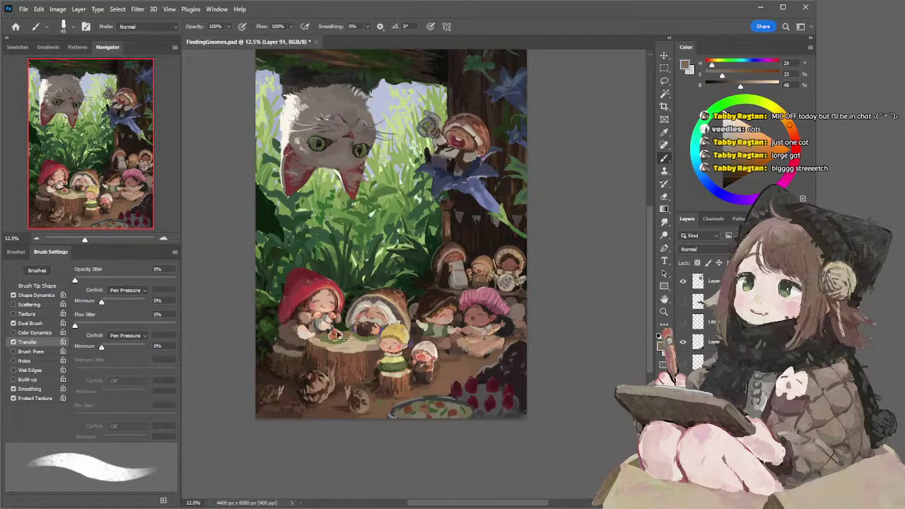
pyautogui.click(731, 146)
# Darken the plate's green details with a deep green of H 95, S 42, B 37, adjusting the brush to 50 px
pyautogui.keyDown('alt'); pyautogui.click(429, 275); pyautogui.keyUp('alt')
pyautogui.click(734, 164)
pyautogui.click(733, 166)
pyautogui.click(741, 99)
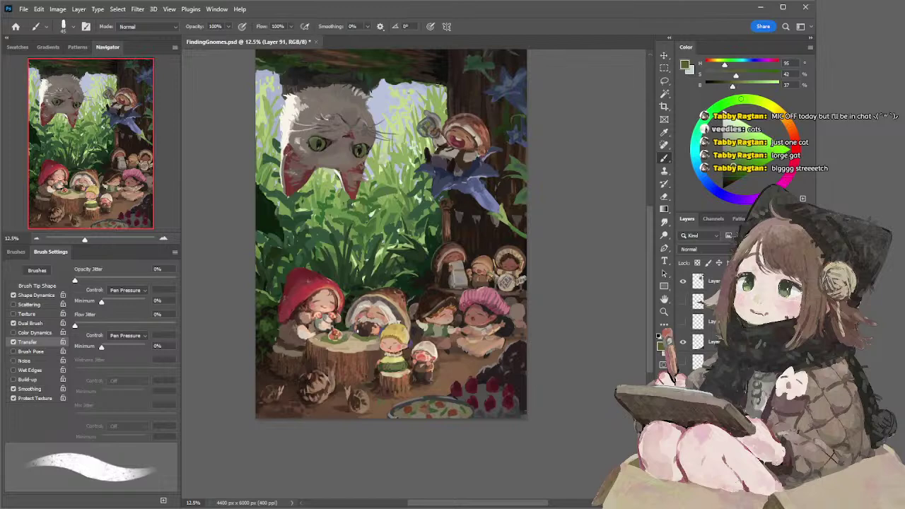
pyautogui.press(']')
pyautogui.press(']')
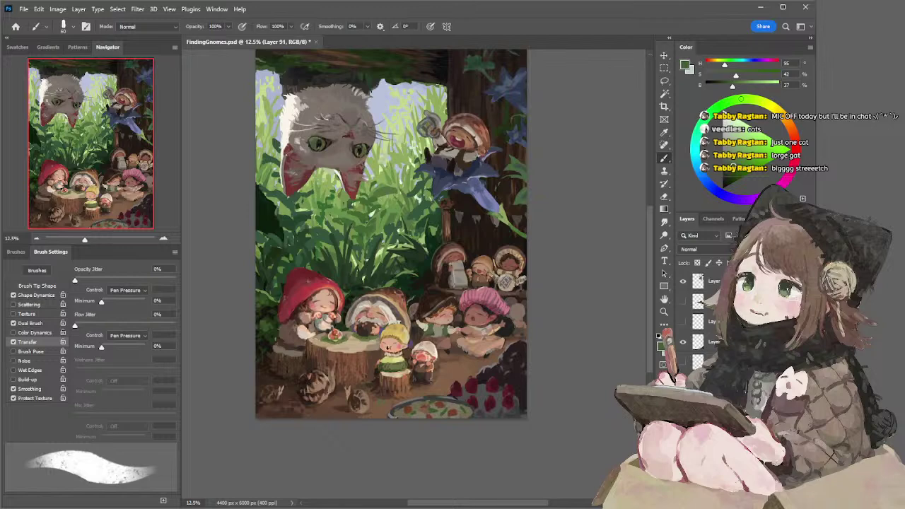
pyautogui.press('[')
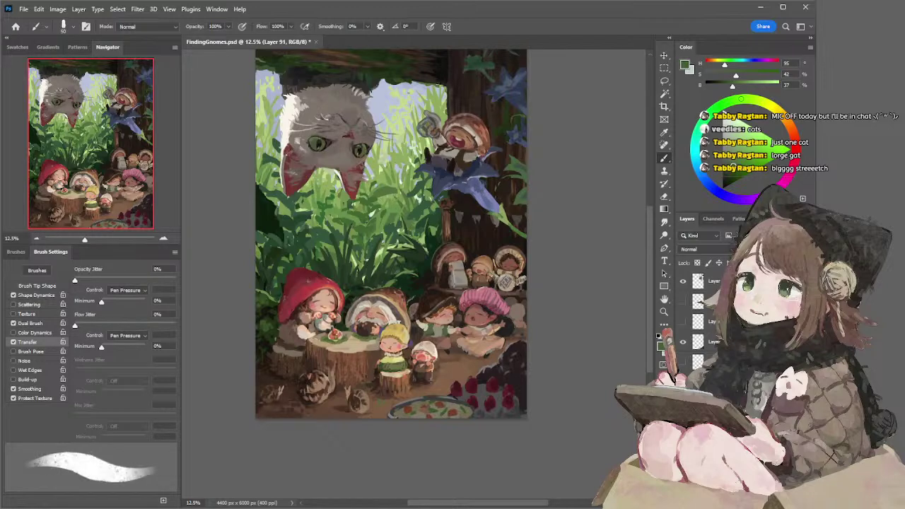
# Touch up the stump's tabletop with sampled browns and a light tan of H 36, S 27, B 77
pyautogui.keyDown('alt'); pyautogui.click(353, 328); pyautogui.keyUp('alt')
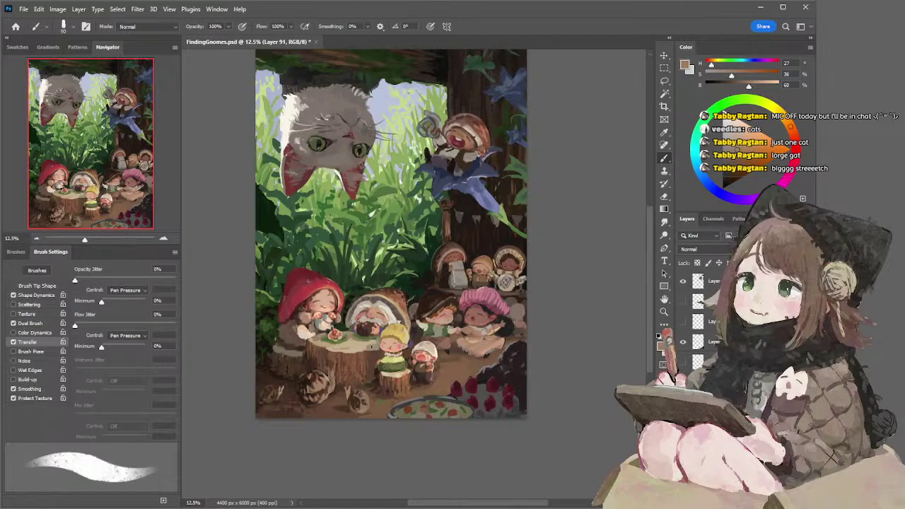
pyautogui.keyDown('alt'); pyautogui.click(368, 340); pyautogui.keyUp('alt')
pyautogui.keyDown('alt'); pyautogui.click(376, 341); pyautogui.keyUp('alt')
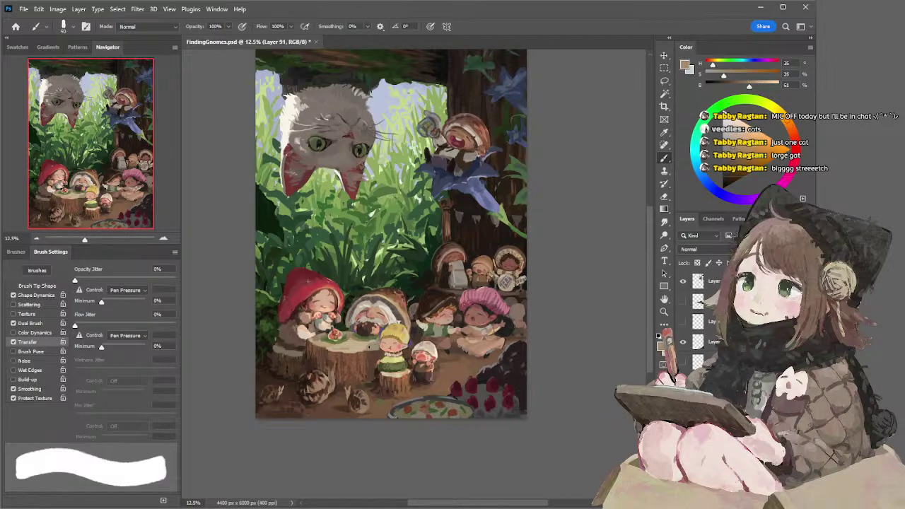
pyautogui.keyDown('alt'); pyautogui.click(373, 340); pyautogui.keyUp('alt')
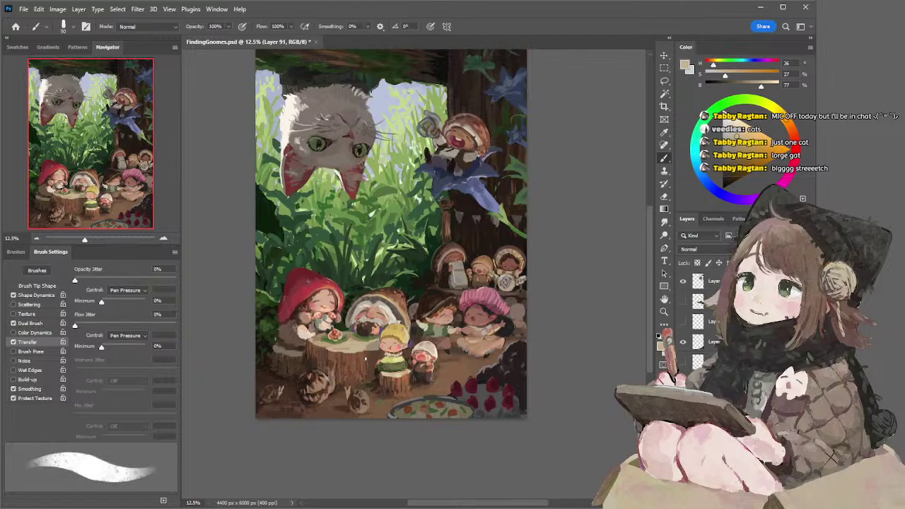
# Paint the stump table's bark with a reddish brown of H 21, S 53, B 53, then sample a dark brown of H 28, S 46, B 20
pyautogui.keyDown('alt'); pyautogui.click(367, 355); pyautogui.keyUp('alt')
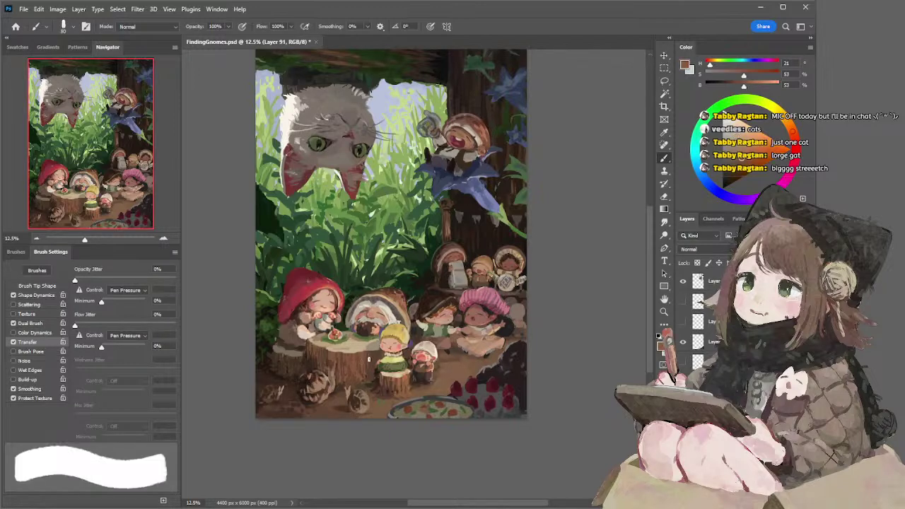
pyautogui.press(']')
pyautogui.press(']')
pyautogui.press(']')
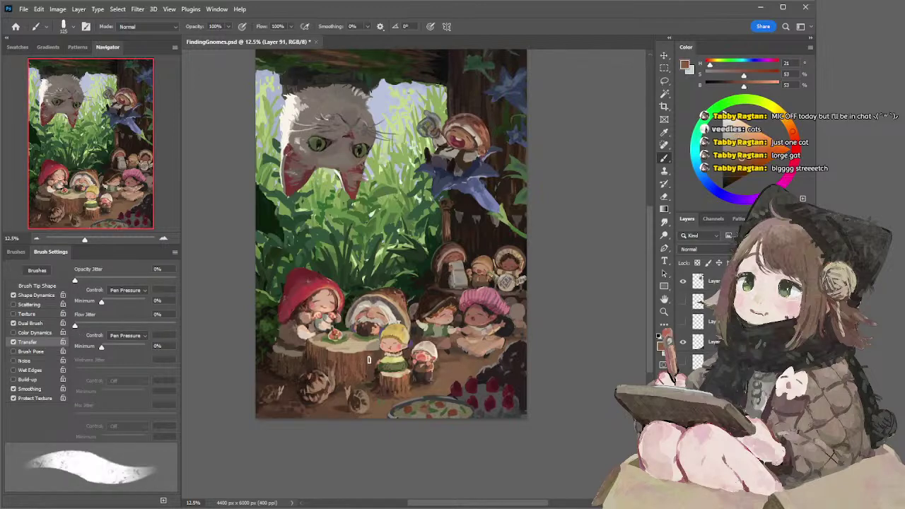
pyautogui.press(']')
pyautogui.press(']')
pyautogui.press(']')
pyautogui.press(']')
pyautogui.press('[')
pyautogui.press('[')
pyautogui.press('[')
pyautogui.press('[')
pyautogui.press('[')
pyautogui.keyDown('alt'); pyautogui.click(340, 388); pyautogui.keyUp('alt')
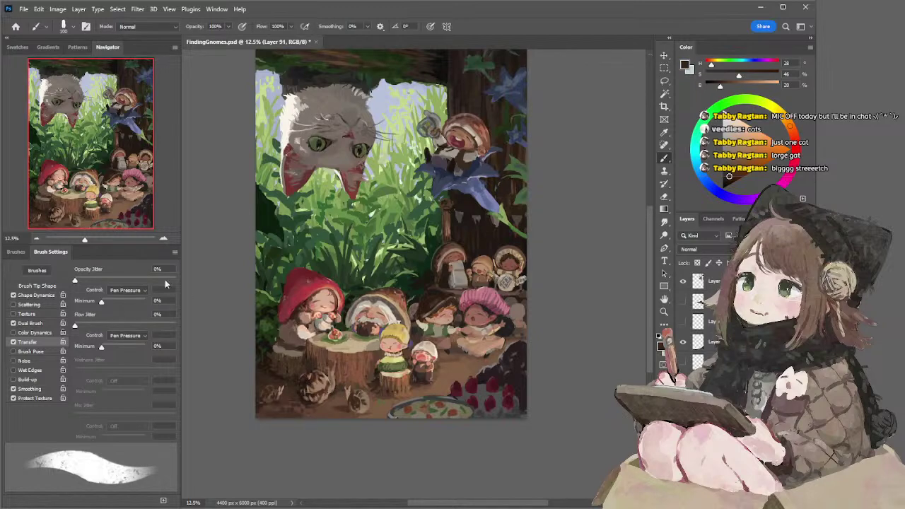
pyautogui.click(37, 238)
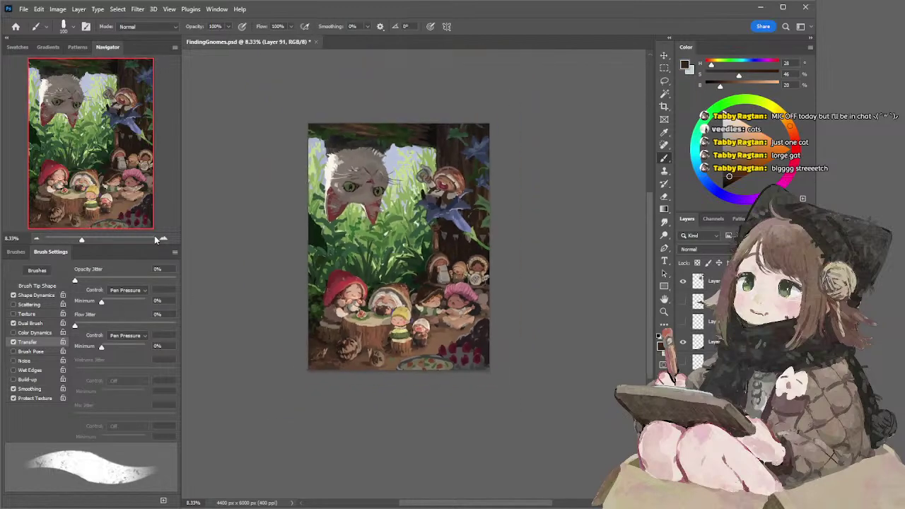
# Add a new layer above Layer 91 and try a lasso selection around the pink-hatted gnome's group, clearing it again
pyautogui.click(164, 236)
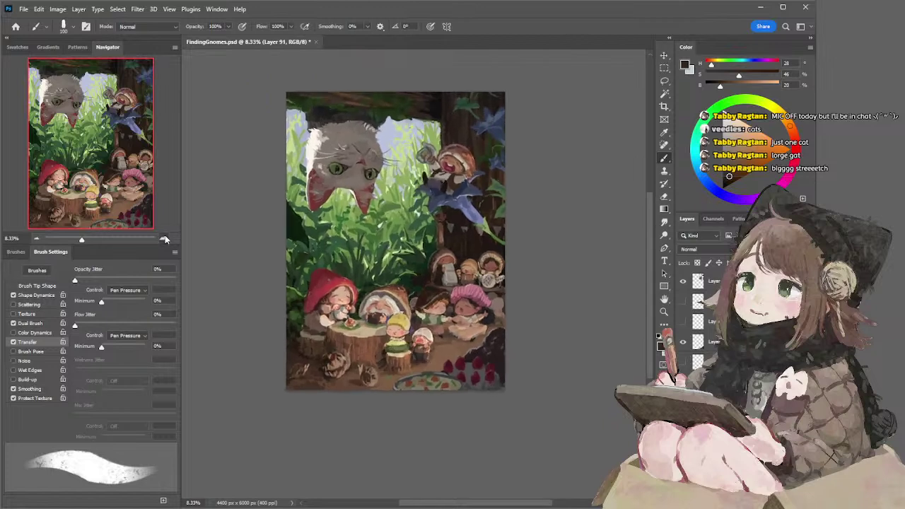
pyautogui.hotkey('ctrl', 'shift', 'alt', 'n')
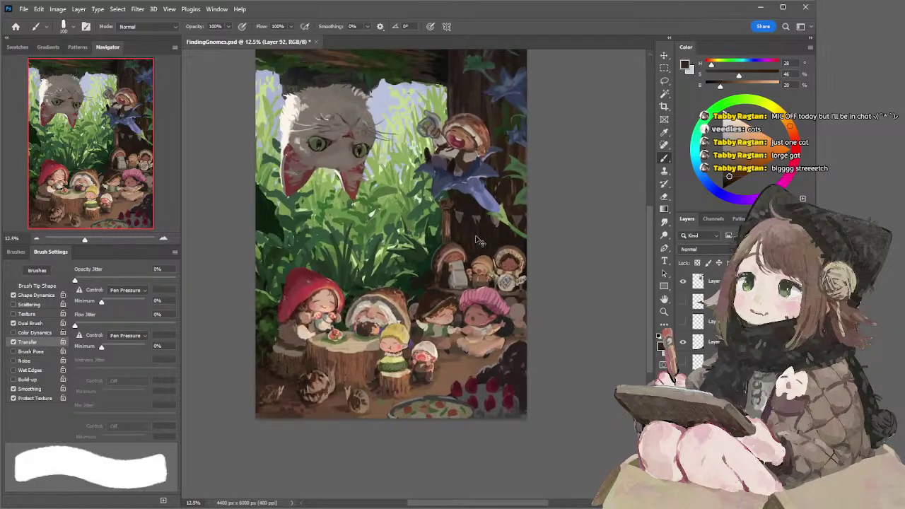
pyautogui.press('alt')
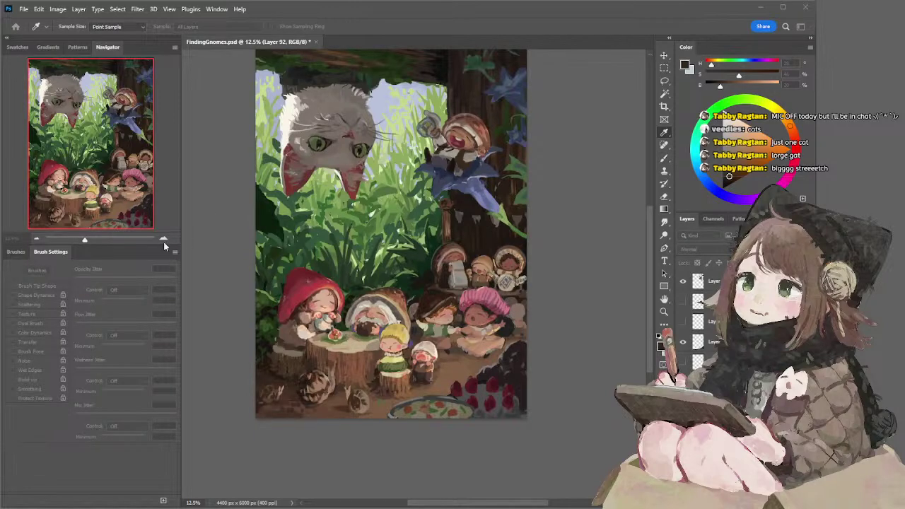
pyautogui.press('l')
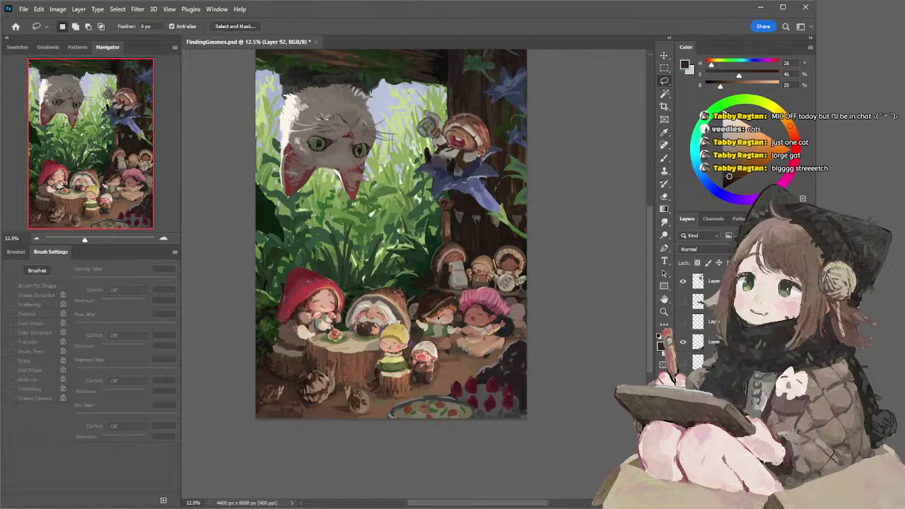
pyautogui.moveTo(475, 314)
pyautogui.mouseDown()
pyautogui.moveTo(493, 312)
pyautogui.moveTo(496, 328)
pyautogui.moveTo(468, 329)
pyautogui.moveTo(468, 308)
pyautogui.mouseUp()
pyautogui.hotkey('ctrl', 'd')
pyautogui.press('i')
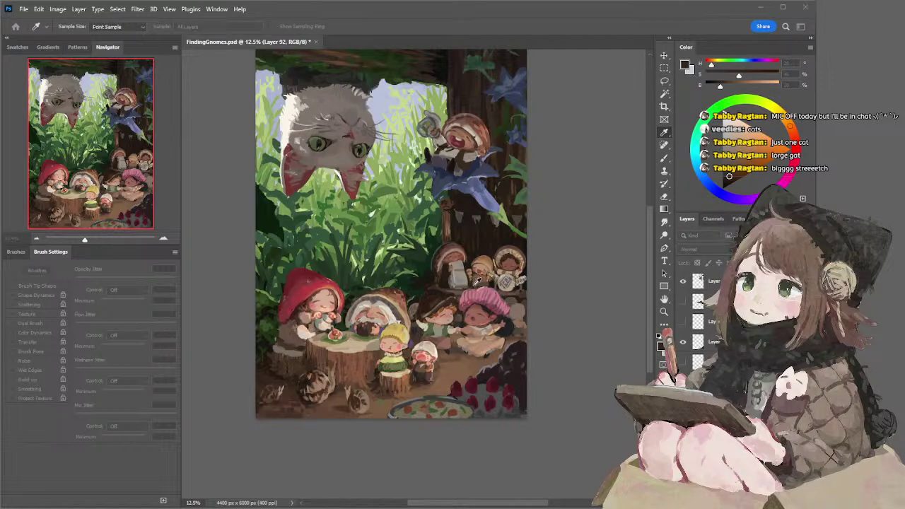
pyautogui.press('l')
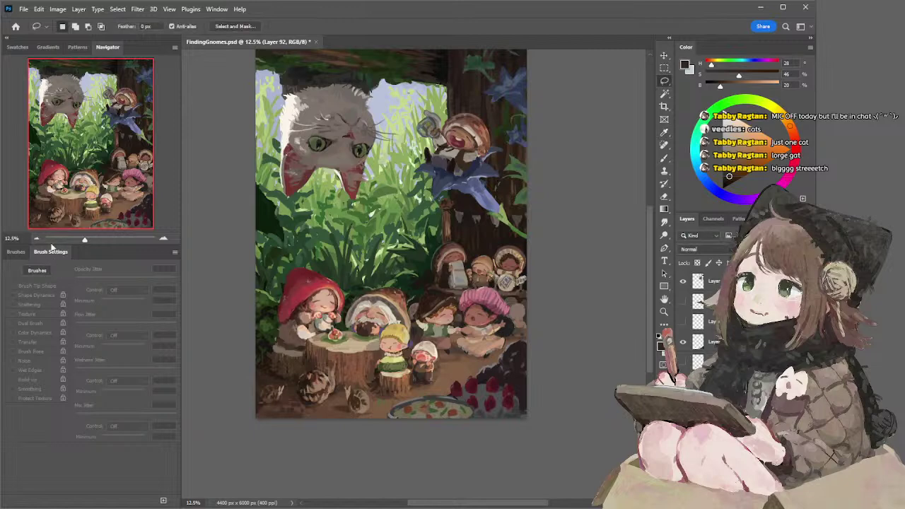
pyautogui.click(37, 238)
pyautogui.hotkey('ctrl', '-')
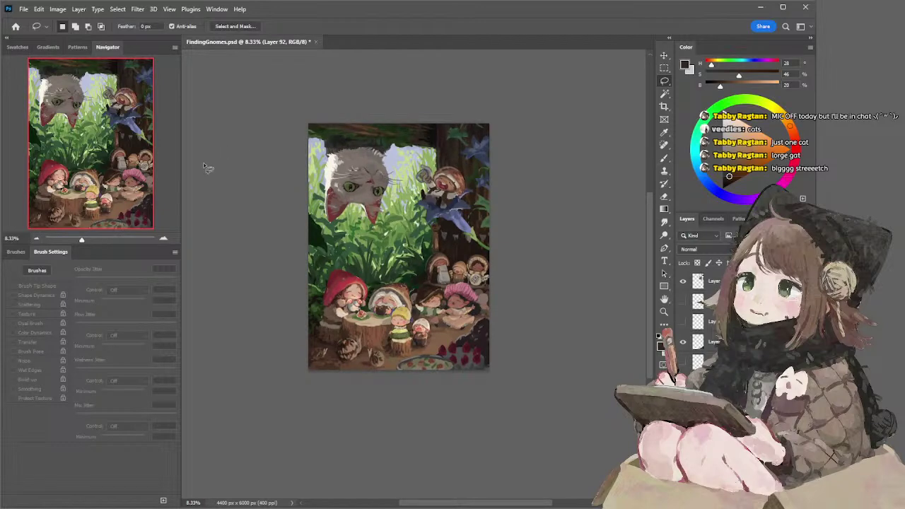
pyautogui.click(163, 239)
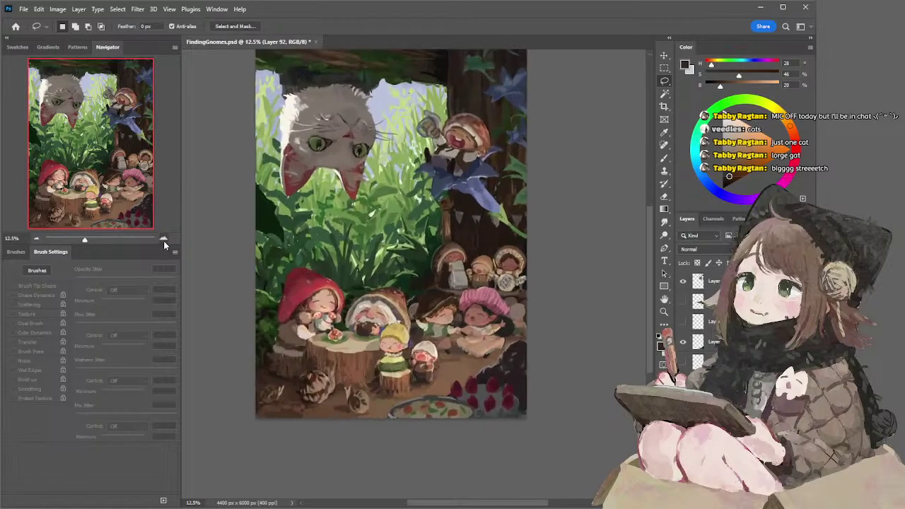
pyautogui.click(36, 240)
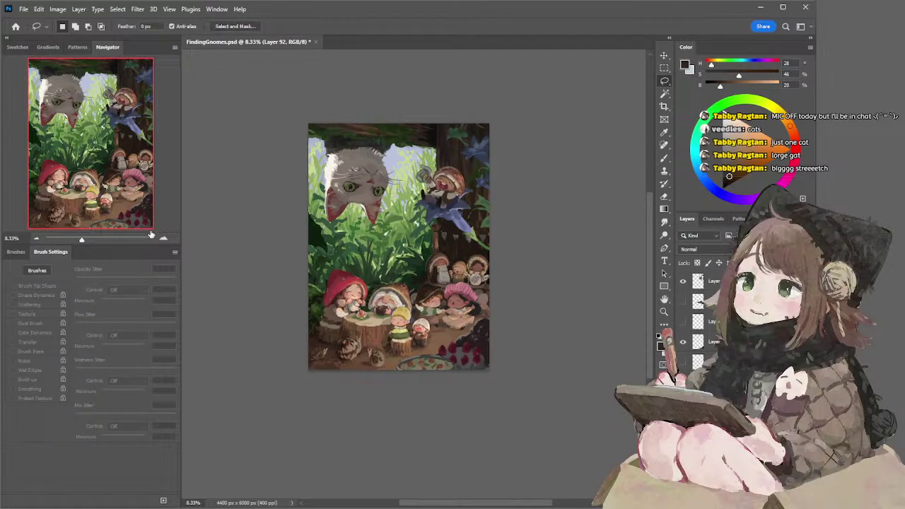
# Switch to Layer 91 and sample a greyish tan of H 35, S 25, B 61 from the tabletop, with a 200 px brush
pyautogui.keyDown('ctrl'); pyautogui.click(388, 320); pyautogui.keyUp('ctrl')
pyautogui.press('b')
pyautogui.keyDown('alt'); pyautogui.click(387, 320); pyautogui.keyUp('alt')
pyautogui.press('l')
pyautogui.press('b')
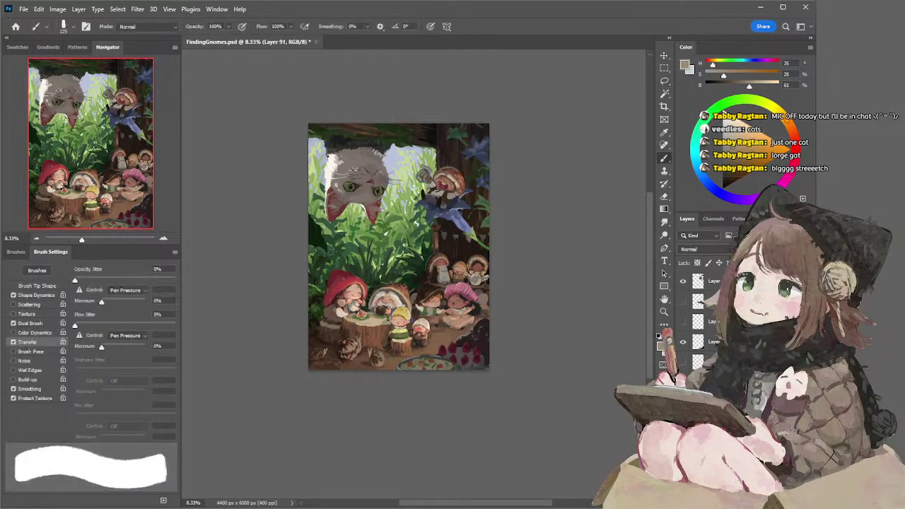
pyautogui.press(']')
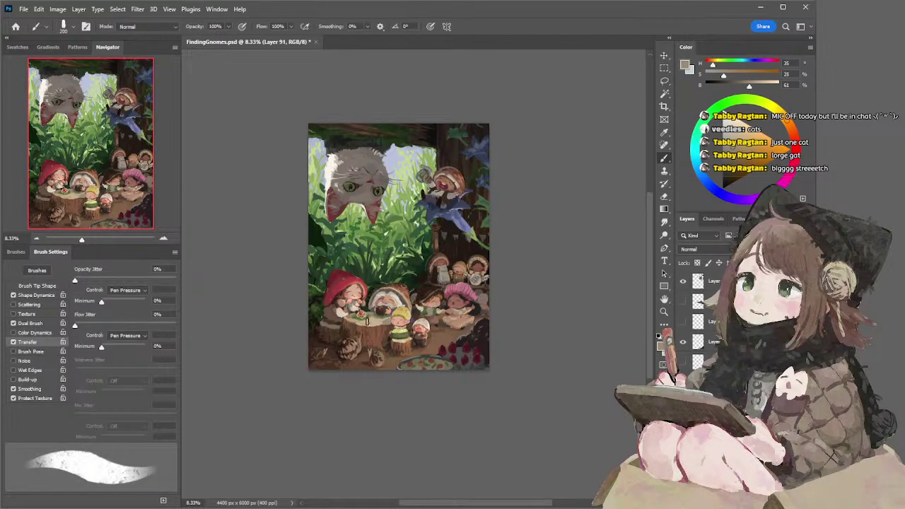
# Touch up the tabletop around the plate with light tan H 37, S 34, B 72 and darker tan H 37, S 38, B 60, using a 45 px brush
pyautogui.keyDown('alt'); pyautogui.click(359, 319); pyautogui.keyUp('alt')
pyautogui.press('[')
pyautogui.press('[')
pyautogui.press('[')
pyautogui.press('[')
pyautogui.press('[')
pyautogui.press('[')
pyautogui.press('[')
pyautogui.press('[')
pyautogui.press('[')
pyautogui.press('[')
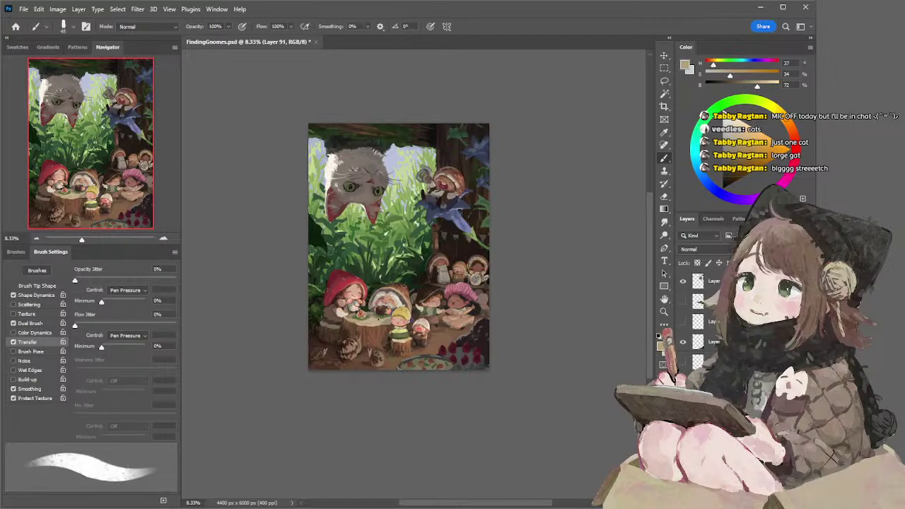
pyautogui.click(738, 149)
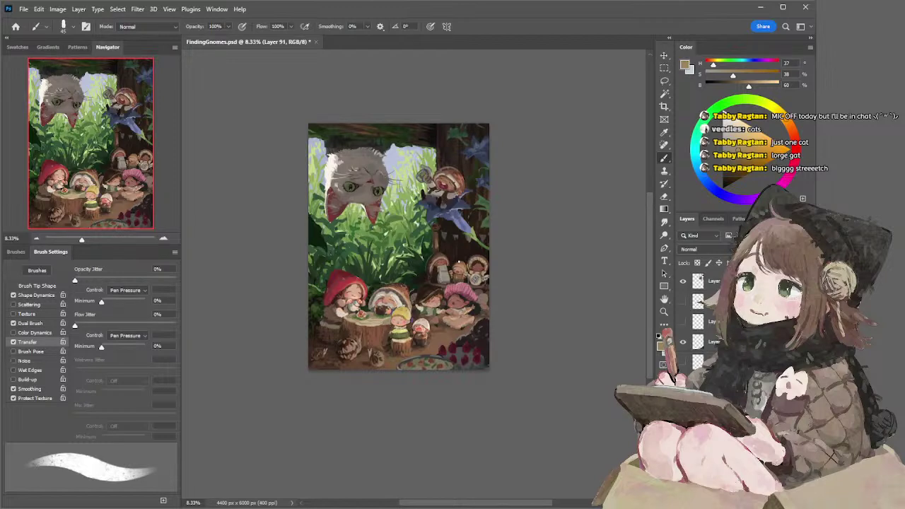
pyautogui.keyDown('alt'); pyautogui.click(350, 319); pyautogui.keyUp('alt')
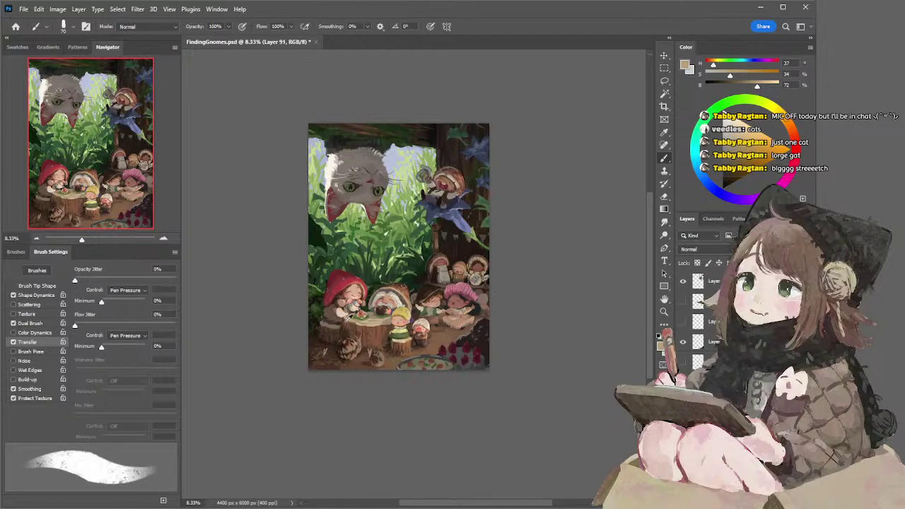
# Paint the stump table's bark with a sampled reddish brown of H 22, S 49, B 48, enlarging the brush to 250 px
pyautogui.keyDown('alt'); pyautogui.click(349, 320); pyautogui.keyUp('alt')
pyautogui.click(369, 312)
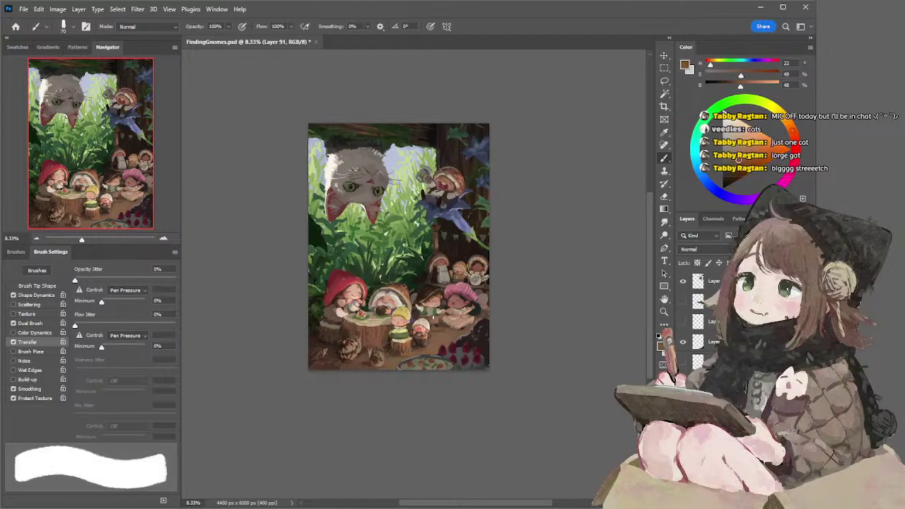
pyautogui.press(']')
pyautogui.press(']')
pyautogui.press(']')
pyautogui.press(']')
pyautogui.press(']')
pyautogui.press(']')
pyautogui.press(']')
pyautogui.press(']')
pyautogui.press(']')
pyautogui.press(']')
pyautogui.press(']')
pyautogui.click(350, 328)
pyautogui.press('.')
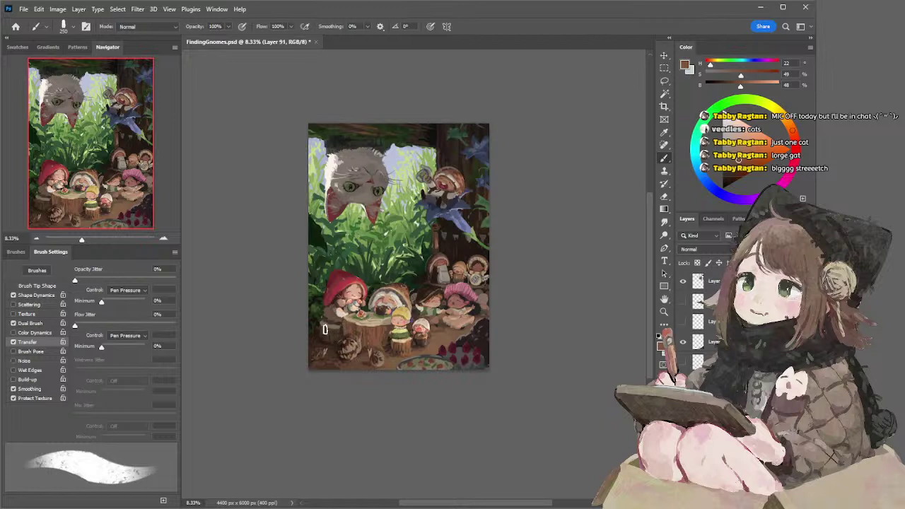
# Refine the shadows beside the stump table with a sampled near-black brown of H 20, S 55, B 13, erasing and smudging the edges
pyautogui.press('e')
pyautogui.press('b')
pyautogui.keyDown('alt'); pyautogui.click(321, 331); pyautogui.keyUp('alt')
pyautogui.press('e')
pyautogui.press('r')
pyautogui.press('.')
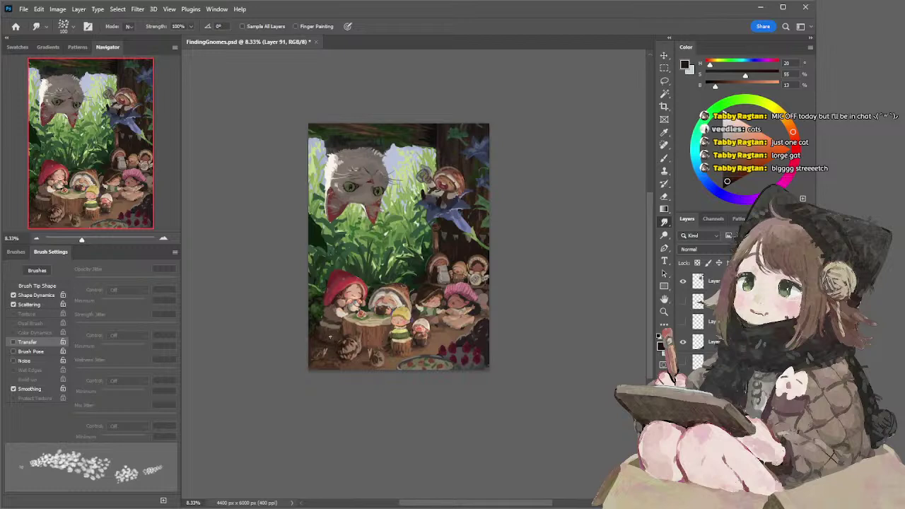
pyautogui.press('[')
# Switch to the flower gnome's Layer 85 and refine its open mouth with a dark red of H 355, S 48, B 32 at 30 px
pyautogui.press('l')
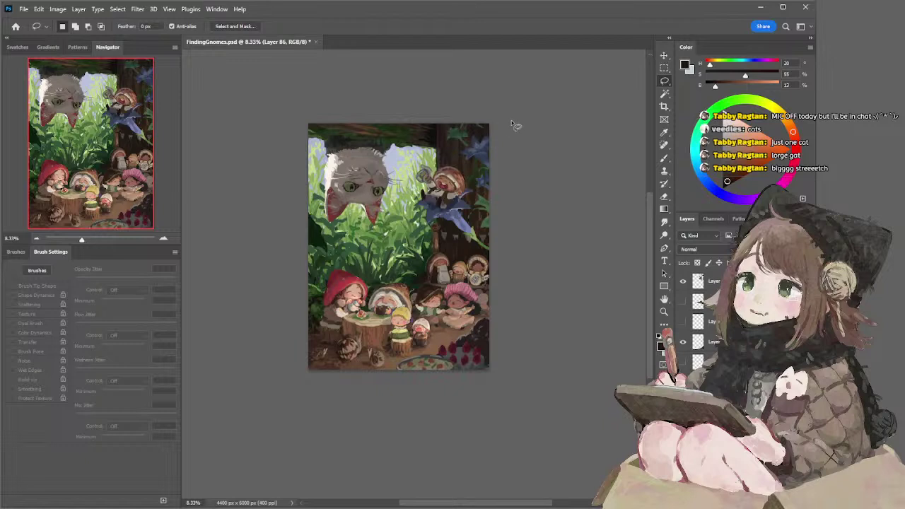
pyautogui.keyDown('ctrl'); pyautogui.click(453, 182); pyautogui.keyUp('ctrl')
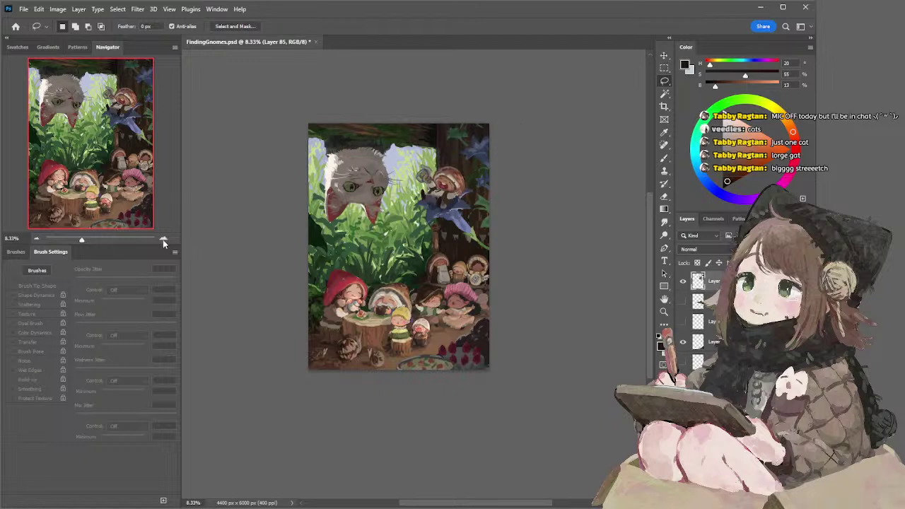
pyautogui.click(163, 240)
pyautogui.press('b')
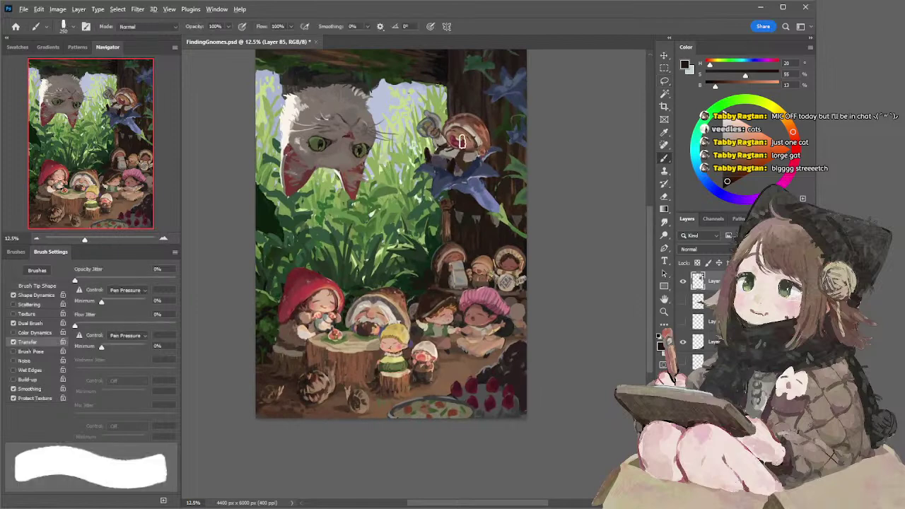
pyautogui.keyDown('alt'); pyautogui.click(461, 139); pyautogui.keyUp('alt')
pyautogui.press('[')
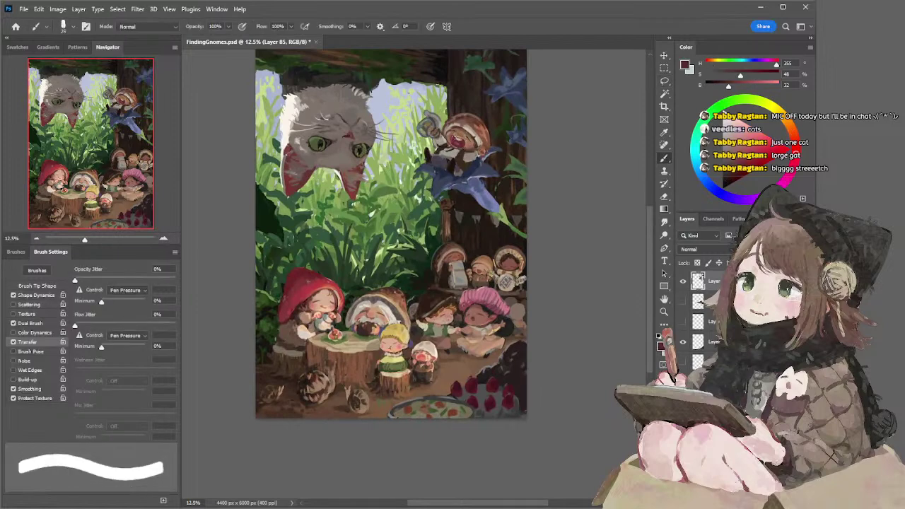
pyautogui.press(']')
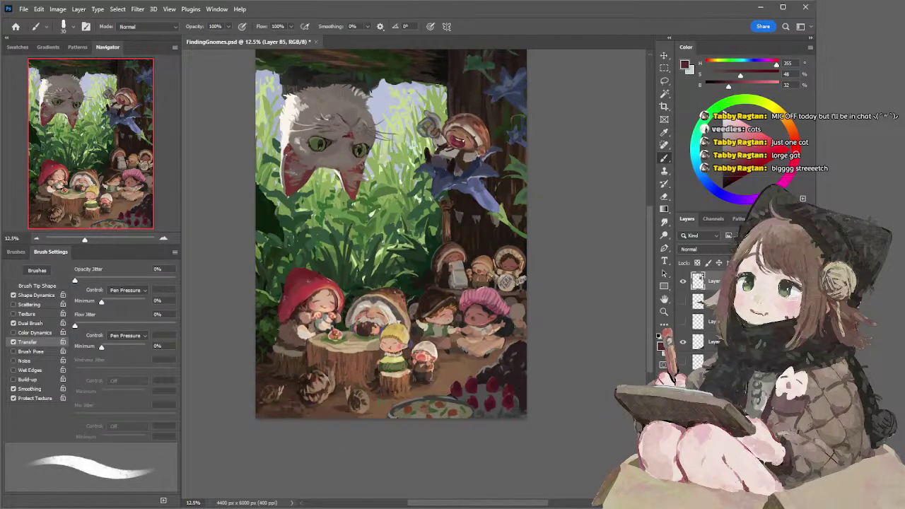
# Touch up the front of the flower gnome's hat with a sampled muted brown of H 14, S 30, B 50, erasing stray edges
pyautogui.press('e')
pyautogui.press('b')
pyautogui.keyDown('alt'); pyautogui.click(455, 118); pyautogui.keyUp('alt')
pyautogui.press('e')
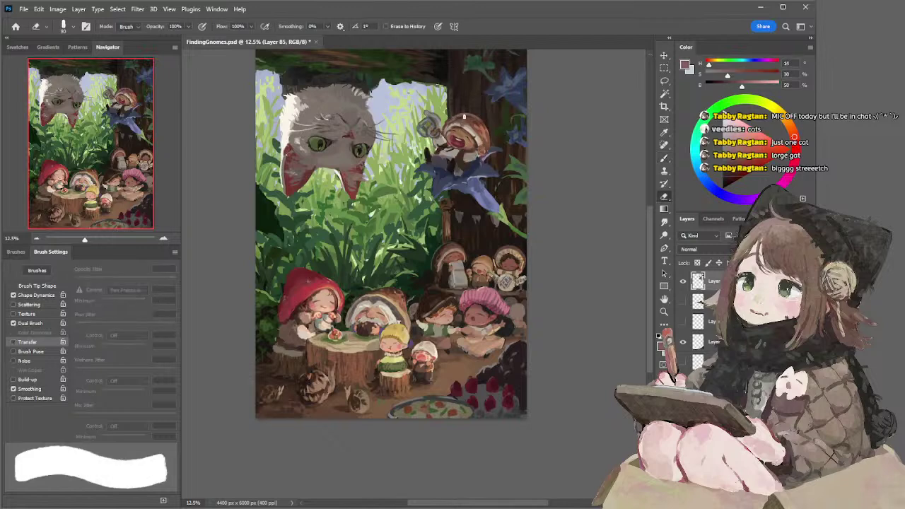
# Paint the flower gnome's hat with a sampled reddish brown of H 18, S 52, B 42, varying the brush between 150 and 200 px
pyautogui.press('b')
pyautogui.keyDown('alt'); pyautogui.click(470, 119); pyautogui.keyUp('alt')
pyautogui.press(']')
pyautogui.press(']')
pyautogui.press(']')
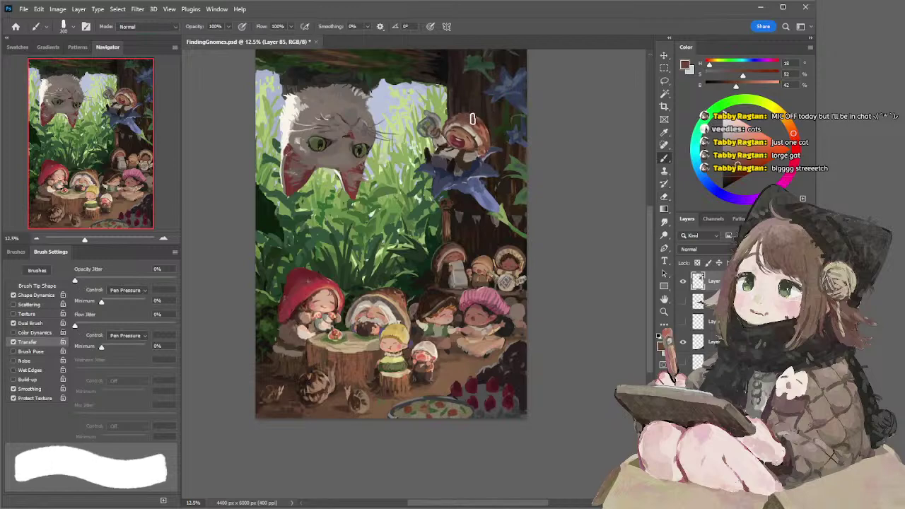
pyautogui.keyDown('alt'); pyautogui.click(468, 120); pyautogui.keyUp('alt')
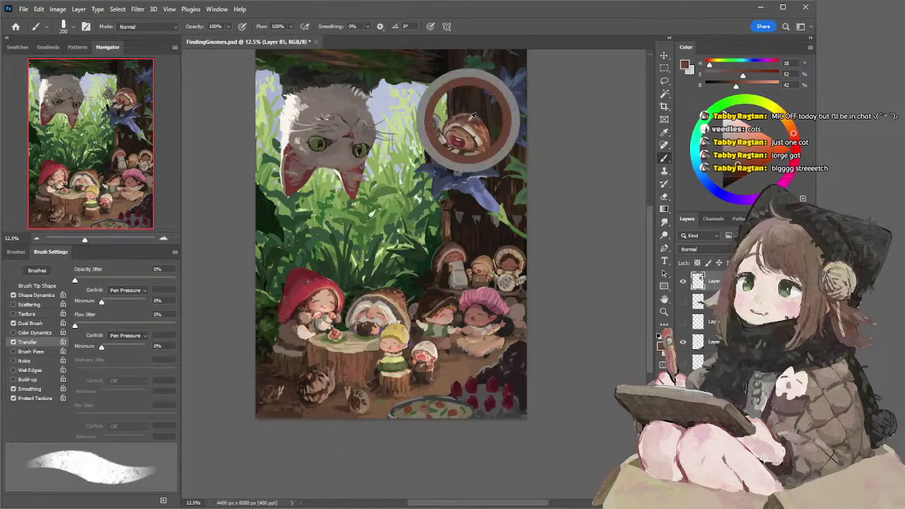
pyautogui.press('[')
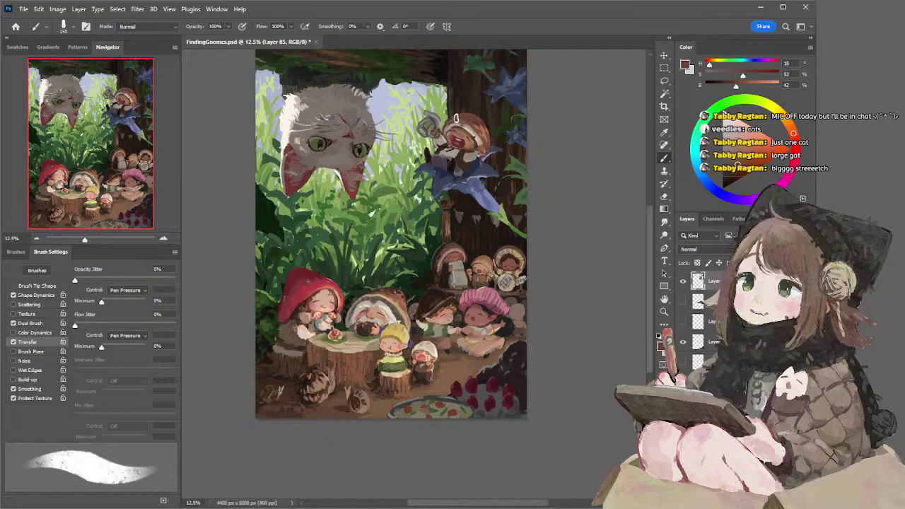
pyautogui.press(']')
pyautogui.press(']')
pyautogui.moveTo(481, 133); pyautogui.dragTo(487, 140)
# Paint the light stripes of the flower gnome's hat with a sampled beige of H 24, S 18, B 65, reducing the brush to 150 px
pyautogui.keyDown('alt'); pyautogui.click(475, 124); pyautogui.keyUp('alt')
pyautogui.press('[')
pyautogui.press('[')
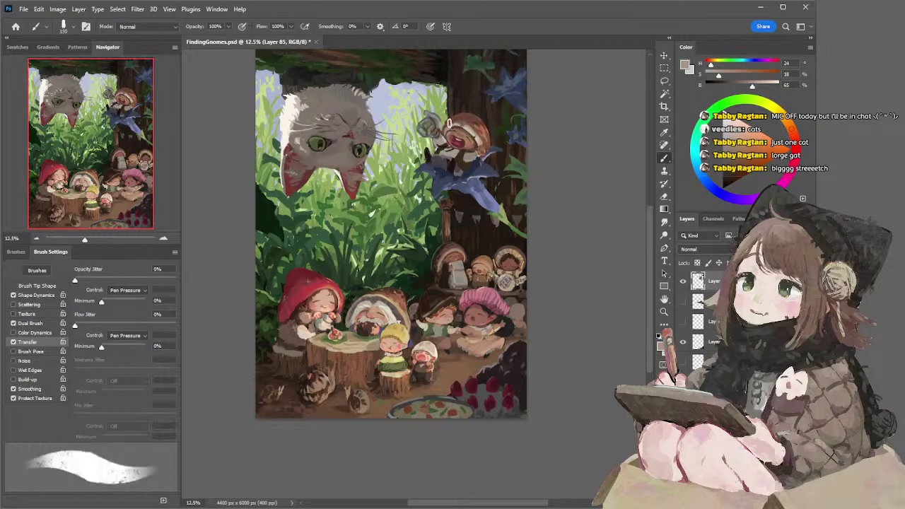
pyautogui.press('[')
pyautogui.press('[')
# Deepen the hat's dark areas with browns of H 18, S 52, B 42 and B 35 using 80 to 100 px brushes
pyautogui.keyDown('alt'); pyautogui.click(463, 117); pyautogui.keyUp('alt')
pyautogui.press('[')
pyautogui.press('[')
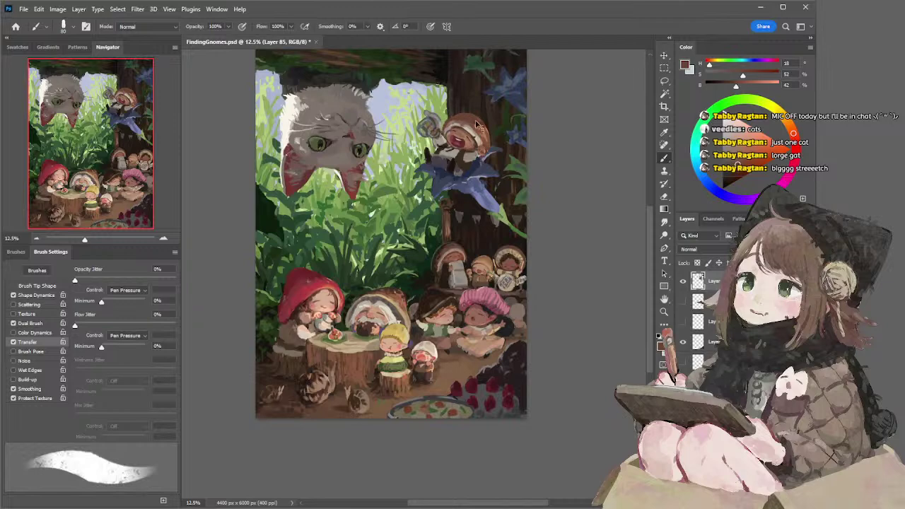
pyautogui.keyDown('alt'); pyautogui.click(467, 117); pyautogui.keyUp('alt')
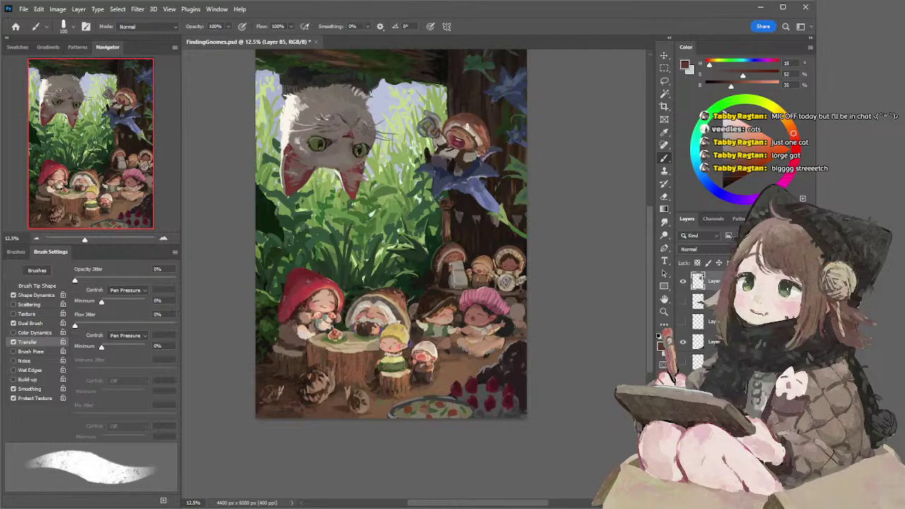
pyautogui.press('e')
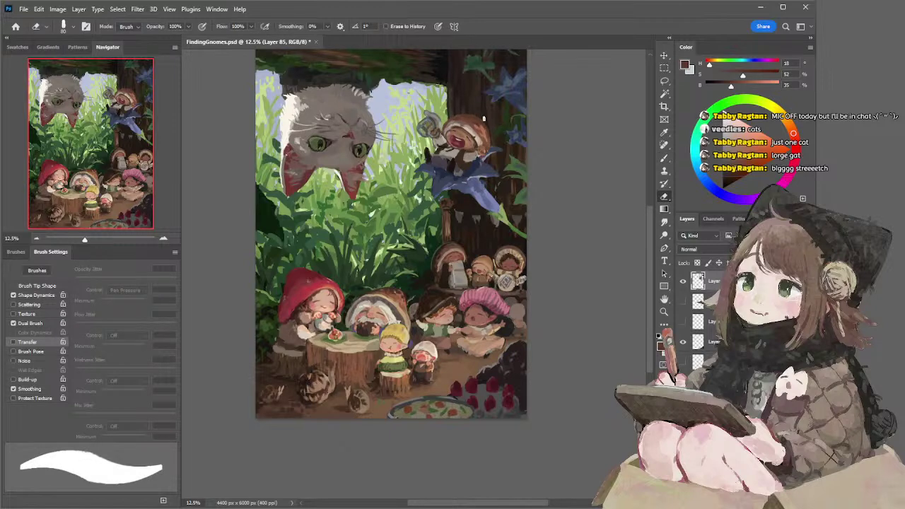
# Refine the hat's outer edge with sampled browns H 18, S 49, B 68 and H 27, S 15, B 56 at 70 px, then sample dark blue
pyautogui.press('i')
pyautogui.click(483, 132)
pyautogui.press('e')
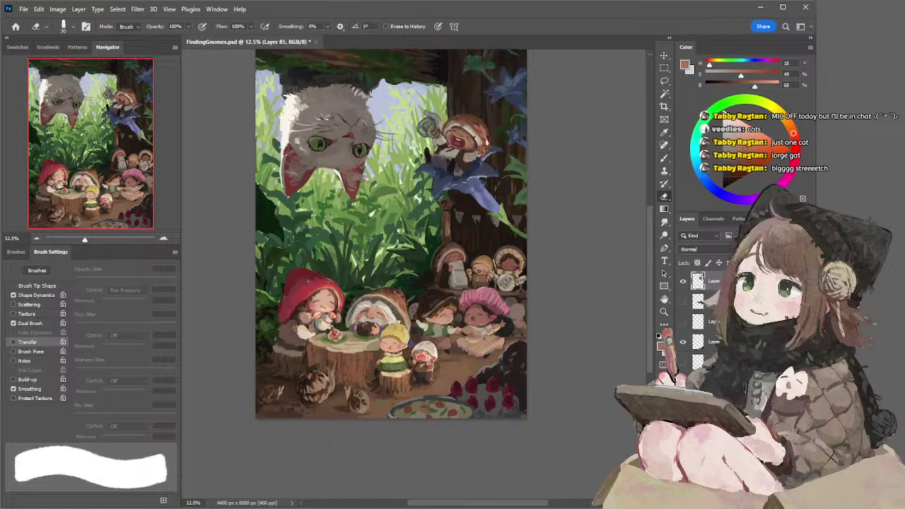
pyautogui.press('b')
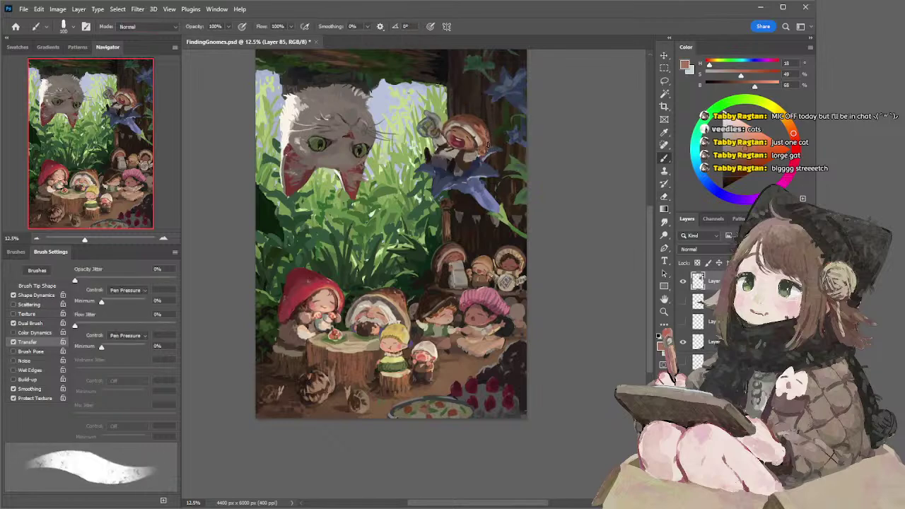
pyautogui.press('[')
pyautogui.press('[')
pyautogui.moveTo(487, 129); pyautogui.dragTo(488, 146)
pyautogui.hotkey('ctrl', 'z')
pyautogui.keyDown('alt'); pyautogui.click(486, 149); pyautogui.keyUp('alt')
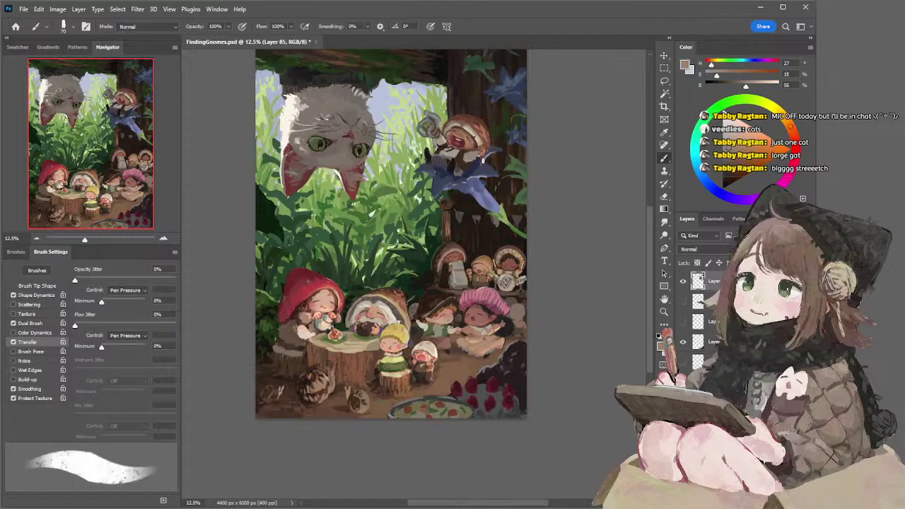
pyautogui.keyDown('alt'); pyautogui.click(475, 162); pyautogui.keyUp('alt')
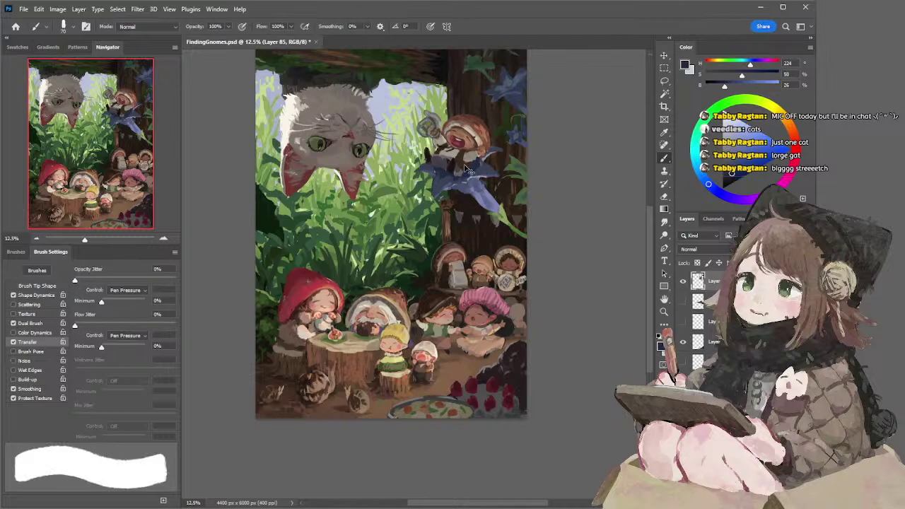
# Lasso the flower gnome, shift it slightly to the right on the blue flower, and deselect it
pyautogui.press('l')
pyautogui.moveTo(463, 181)
pyautogui.mouseDown()
pyautogui.moveTo(431, 171)
pyautogui.moveTo(467, 96)
pyautogui.moveTo(496, 141)
pyautogui.moveTo(463, 181)
pyautogui.mouseUp()
pyautogui.moveTo(490, 144); pyautogui.dragTo(490, 145)
pyautogui.hotkey('ctrl', 'd')
pyautogui.press('b')
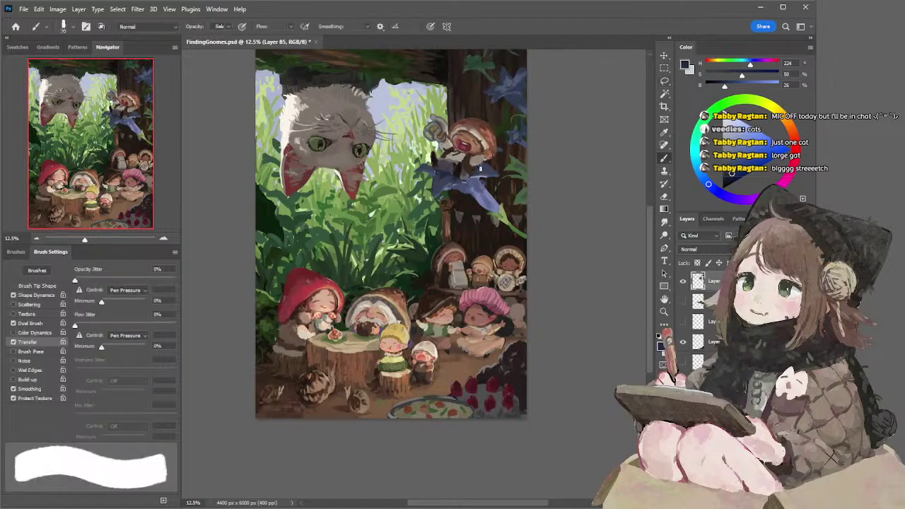
# Shade the flower gnome's dark outfit with sampled tones of H 222, S 32, B 33 and H 275, S 16, B 30, erasing stray paint
pyautogui.keyDown('alt'); pyautogui.click(478, 170); pyautogui.keyUp('alt')
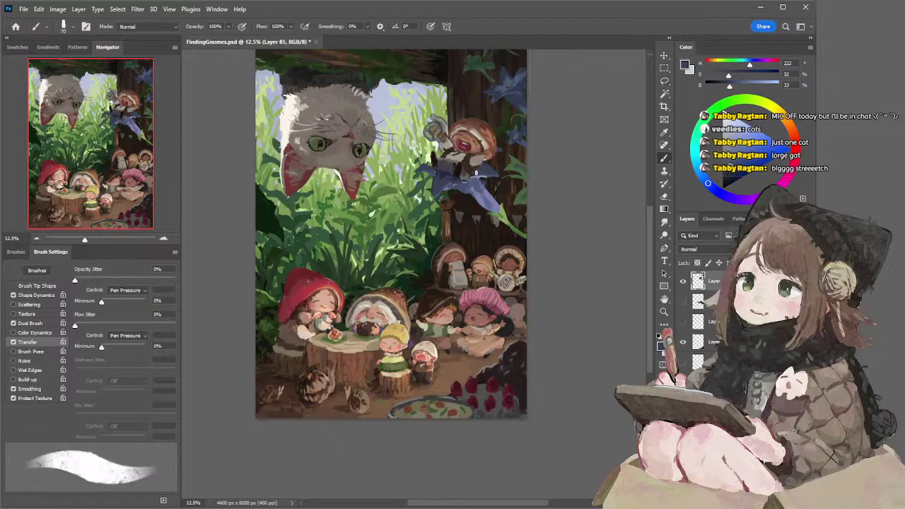
pyautogui.keyDown('alt'); pyautogui.click(459, 167); pyautogui.keyUp('alt')
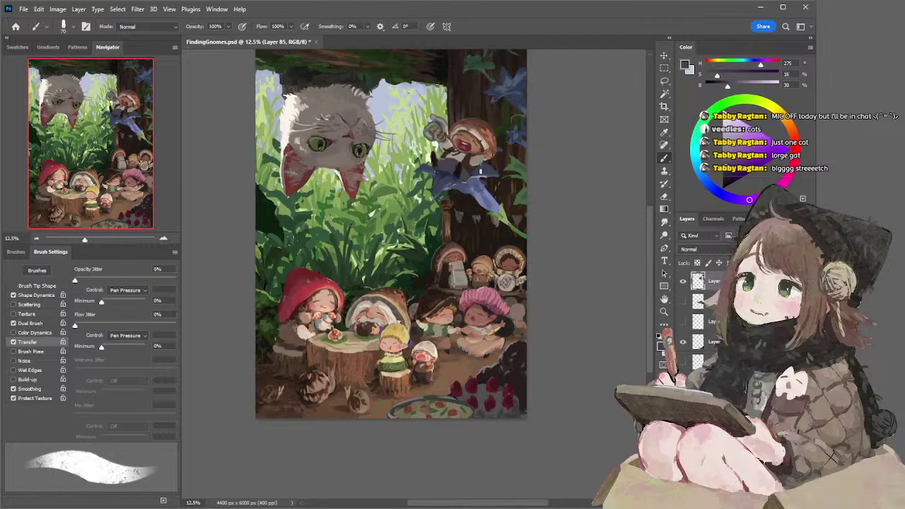
pyautogui.keyDown('alt'); pyautogui.click(448, 167); pyautogui.keyUp('alt')
pyautogui.press('e')
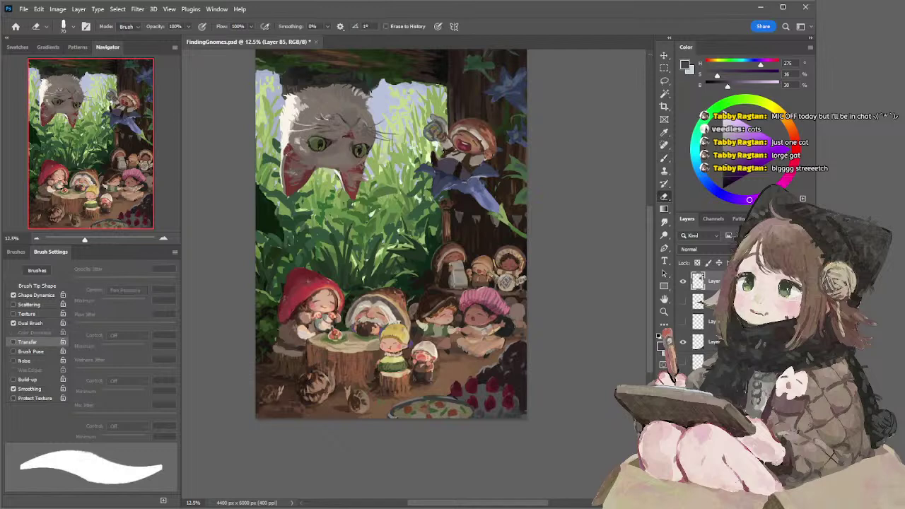
# Touch up the flower gnome's outfit with a sampled dark brown of H 26, S 48, B 23 and clean its edges with the Eraser
pyautogui.press('b')
pyautogui.keyDown('alt'); pyautogui.click(445, 155); pyautogui.keyUp('alt')
pyautogui.press('e')
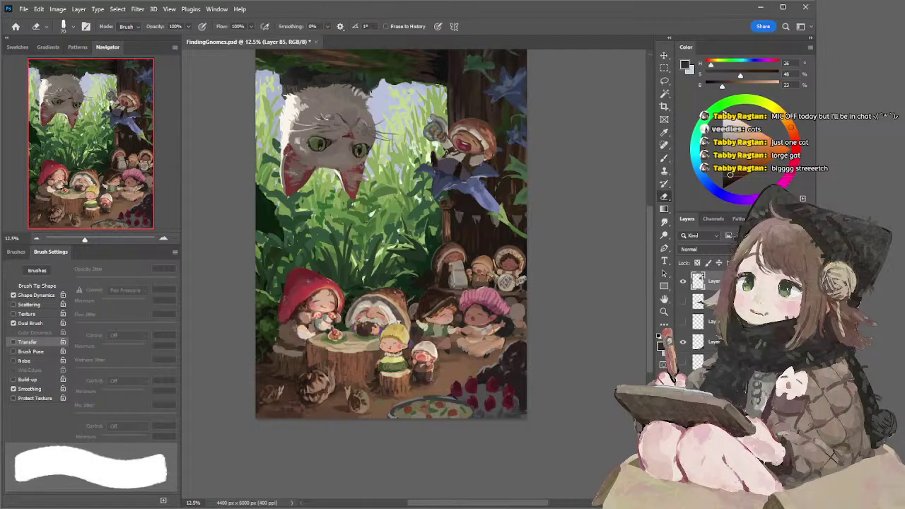
pyautogui.press('b')
pyautogui.press('b')
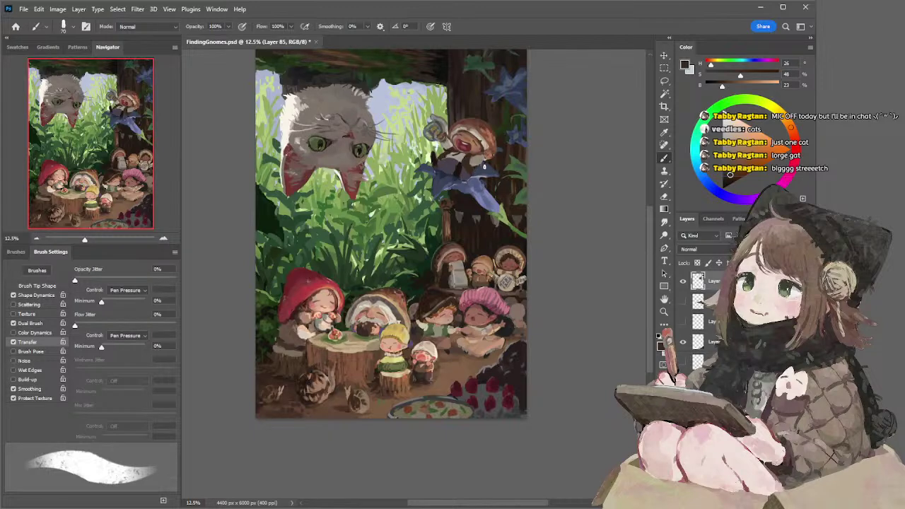
# Refine the gnome's legs against the blue flower with sampled blues H 222, S 51, B 25 and S 32, B 33, using 100 and 90 px brushes
pyautogui.keyDown('alt'); pyautogui.click(479, 169); pyautogui.keyUp('alt')
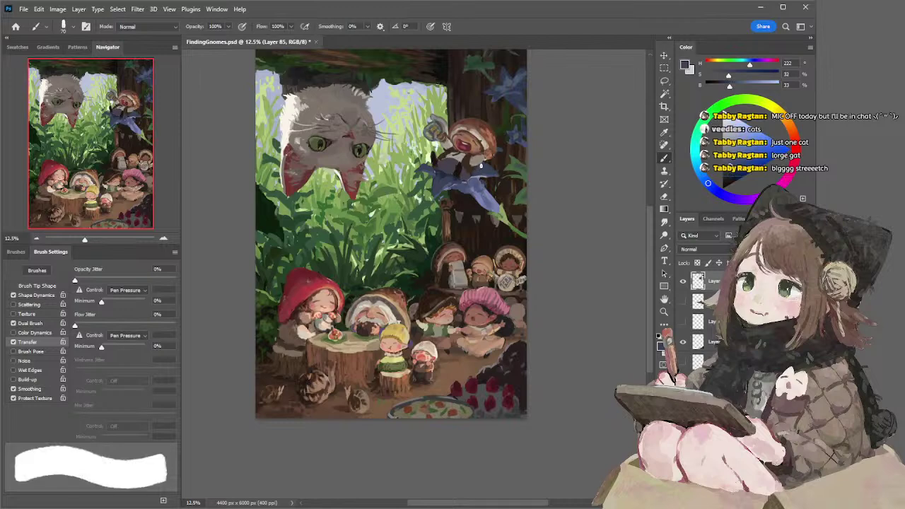
pyautogui.keyDown('alt'); pyautogui.click(475, 168); pyautogui.keyUp('alt')
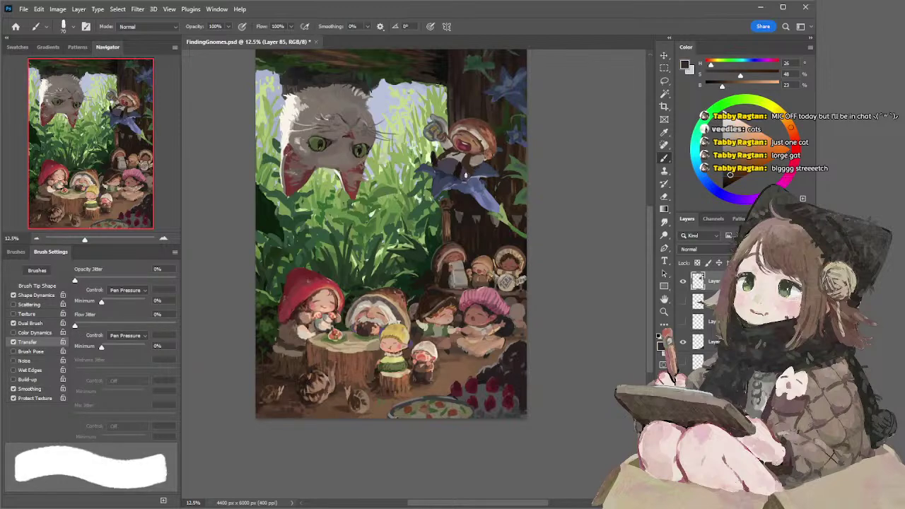
pyautogui.keyDown('alt'); pyautogui.click(447, 174); pyautogui.keyUp('alt')
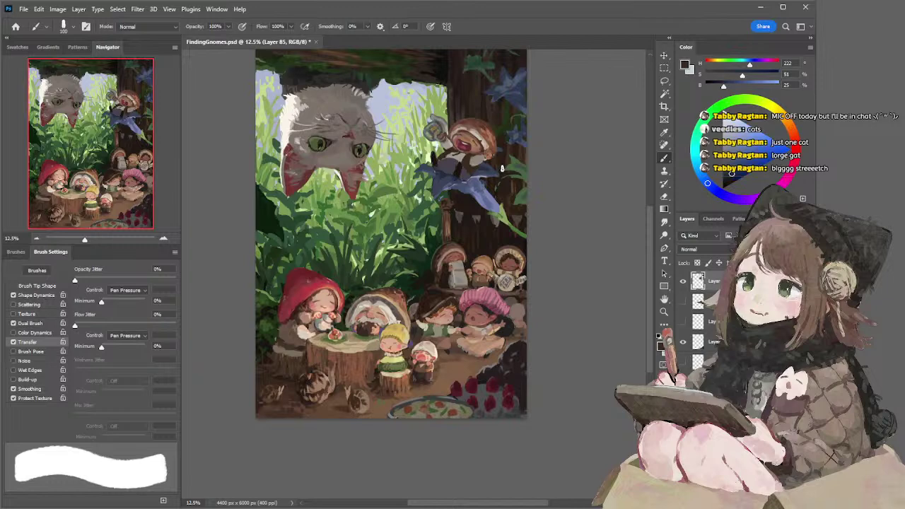
pyautogui.press('e')
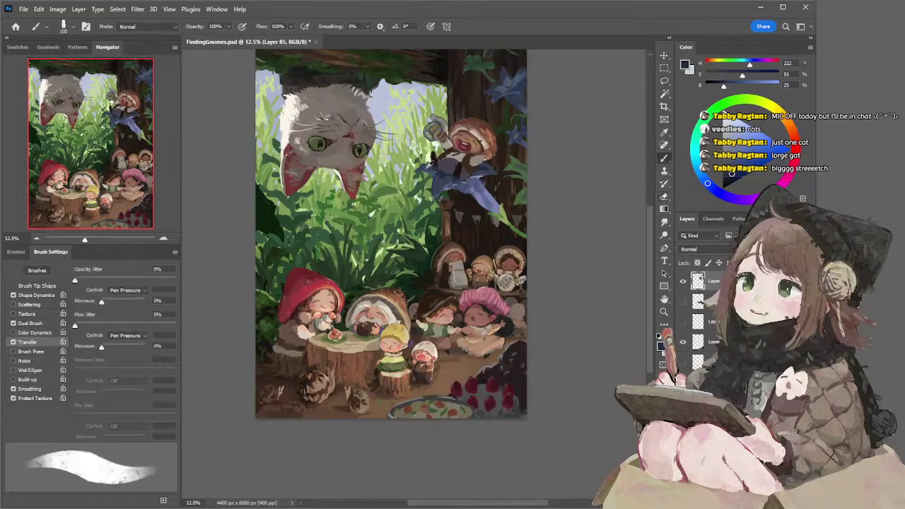
pyautogui.keyDown('alt'); pyautogui.click(424, 167); pyautogui.keyUp('alt')
pyautogui.press('b')
pyautogui.press('[')
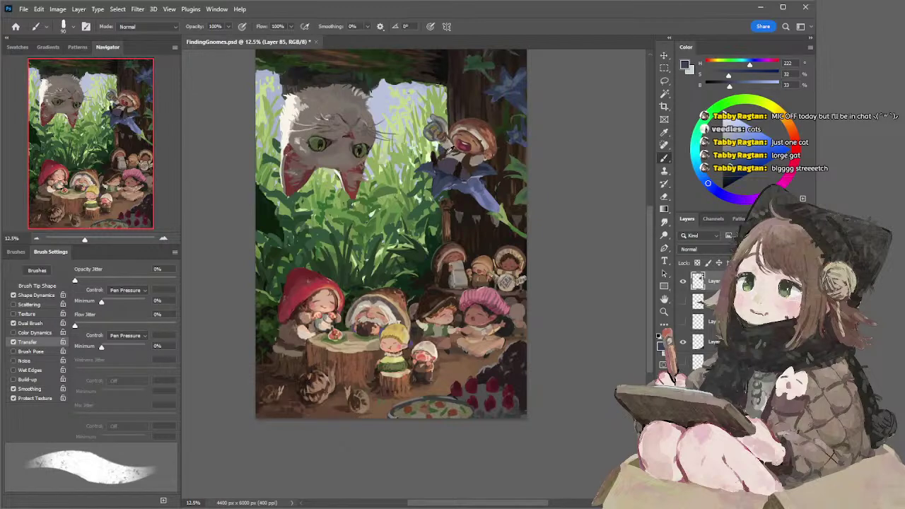
# Detail the gnome's collar and chest with sampled dark brown H 26, S 48, B 23, grey-beige H 38, S 12, B 62 and near-black H 22, S 38, B 16
pyautogui.keyDown('alt'); pyautogui.click(448, 151); pyautogui.keyUp('alt')
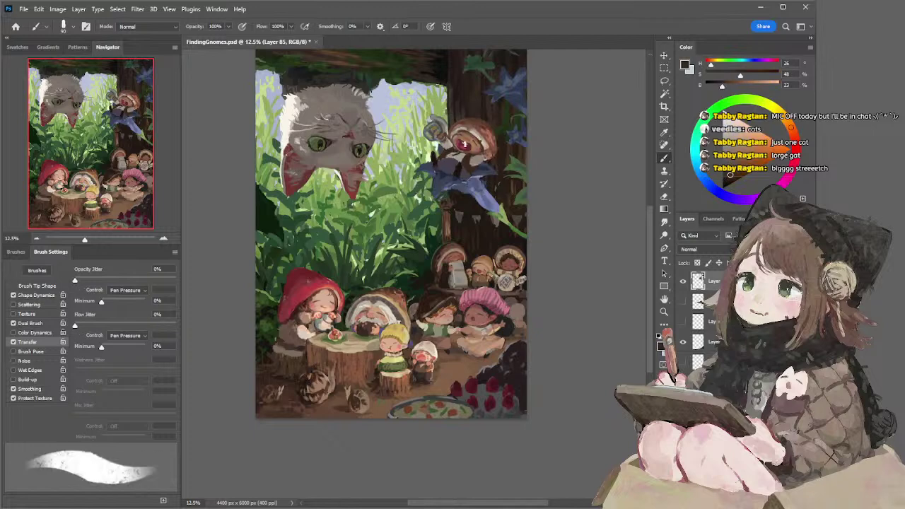
pyautogui.keyDown('alt'); pyautogui.click(460, 157); pyautogui.keyUp('alt')
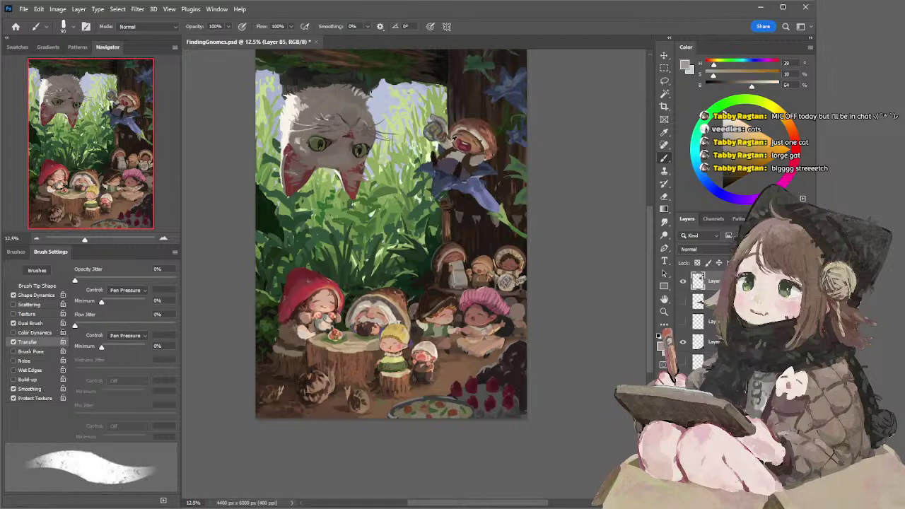
pyautogui.keyDown('alt'); pyautogui.click(452, 142); pyautogui.keyUp('alt')
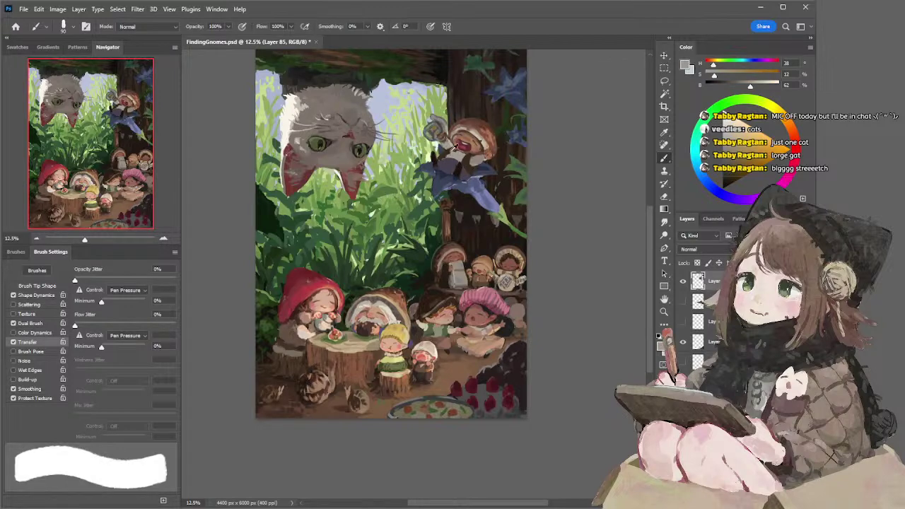
pyautogui.keyDown('alt'); pyautogui.click(449, 150); pyautogui.keyUp('alt')
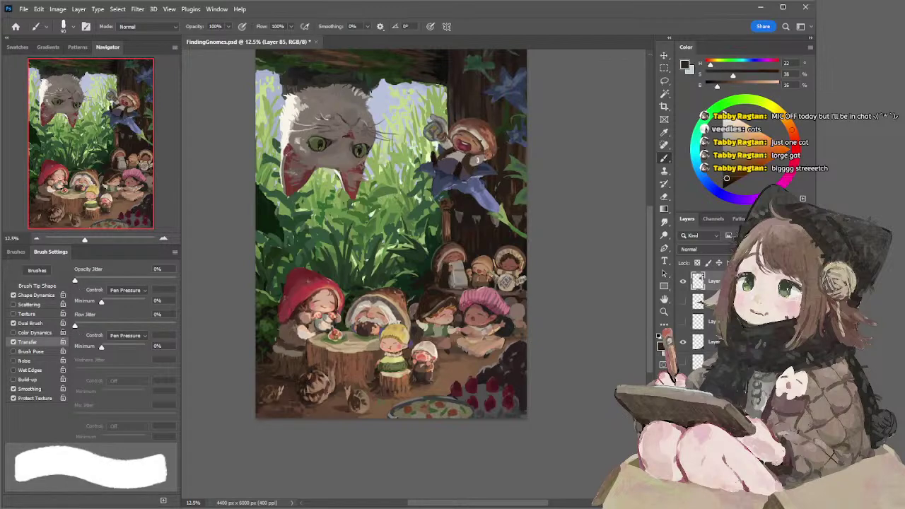
# Paint browns of H 22, S 63, B 34 and S 60, B 50 on the gnome's outfit, adding sampled H 15, S 42, B 65 and H 29, S 42, B 55
pyautogui.click(738, 170)
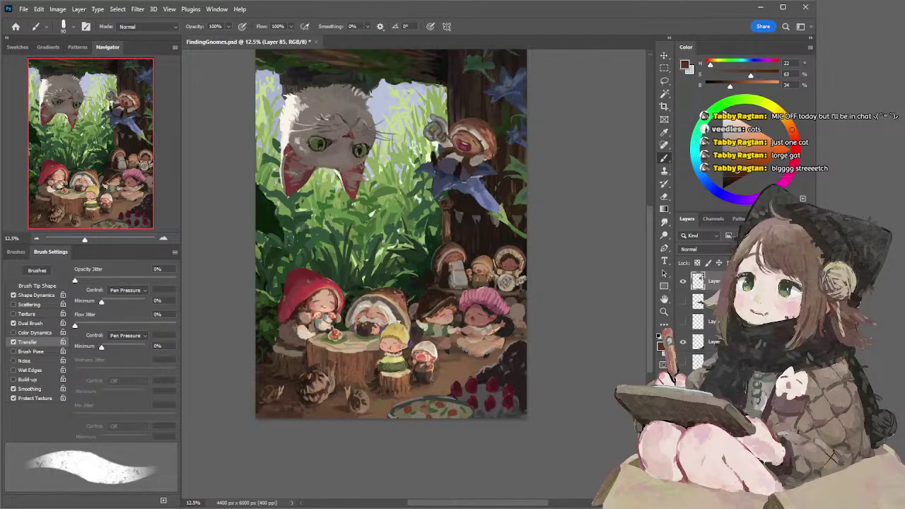
pyautogui.click(742, 161)
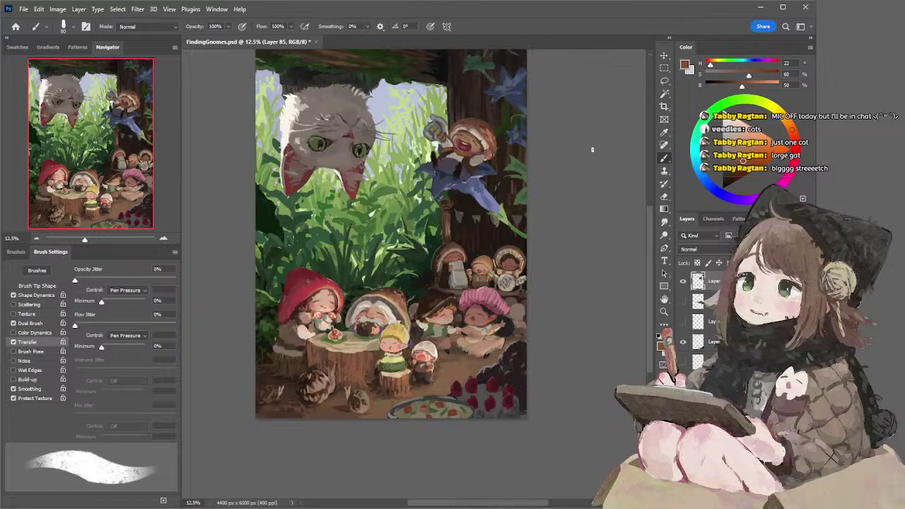
pyautogui.keyDown('alt'); pyautogui.click(479, 150); pyautogui.keyUp('alt')
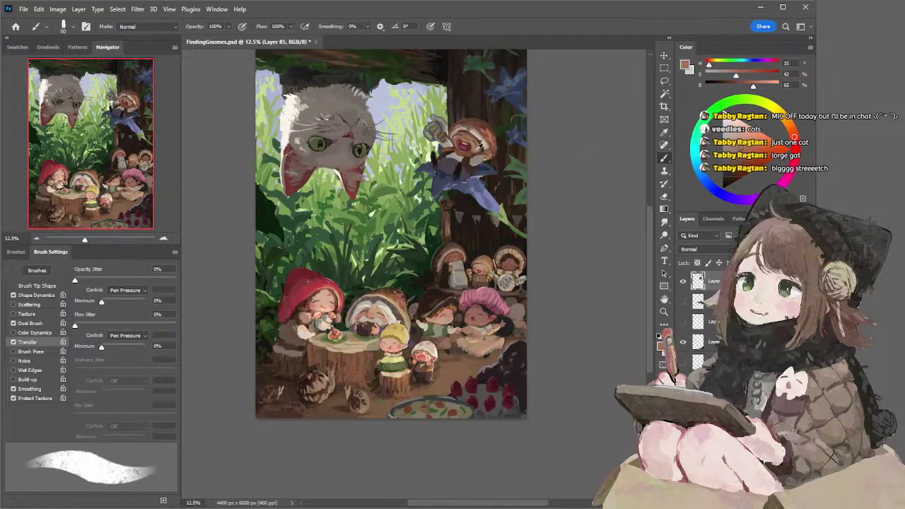
pyautogui.keyDown('alt'); pyautogui.click(463, 147); pyautogui.keyUp('alt')
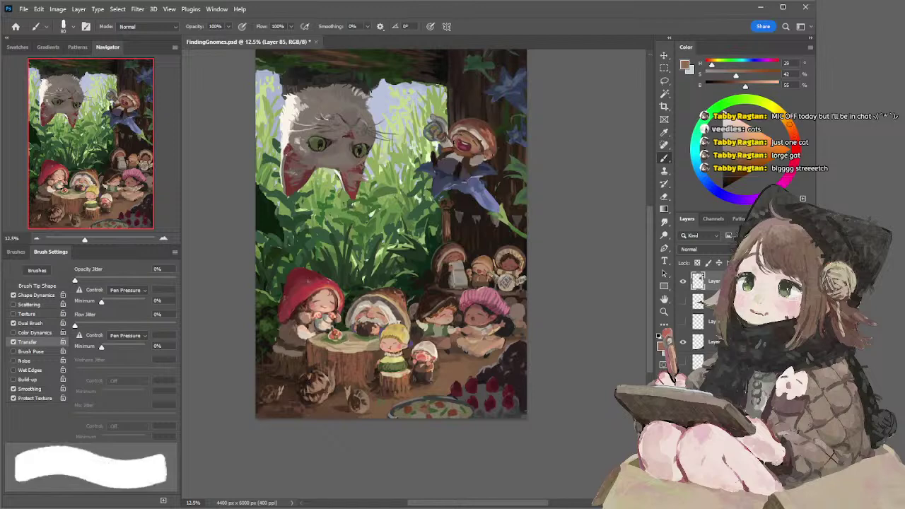
# Refine the gnome's open mouth and face with sampled reds H 353, S 58, B 41 and H 352, S 53, B 55, enlarging the brush to 125 px
pyautogui.keyDown('alt'); pyautogui.click(471, 147); pyautogui.keyUp('alt')
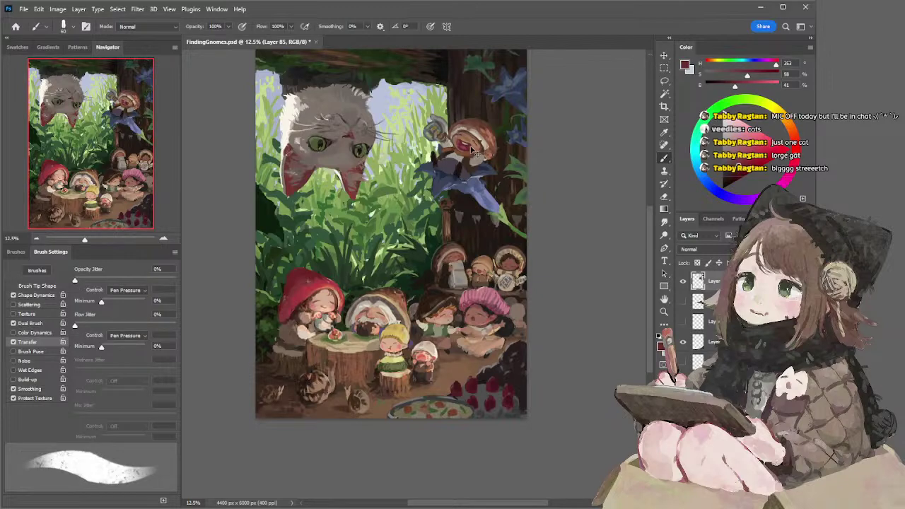
pyautogui.moveTo(475, 155); pyautogui.dragTo(479, 159)
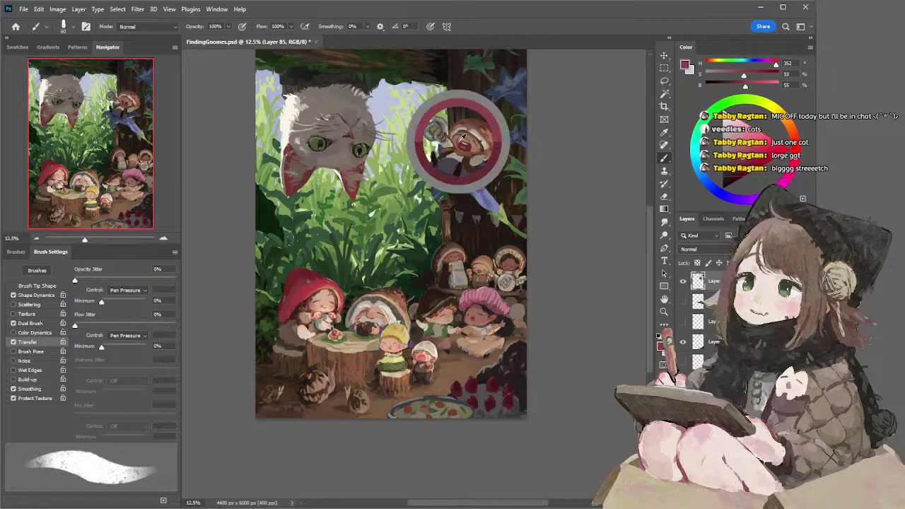
pyautogui.keyDown('alt'); pyautogui.click(463, 138); pyautogui.keyUp('alt')
pyautogui.press(']')
pyautogui.press(']')
pyautogui.press(']')
pyautogui.press(']')
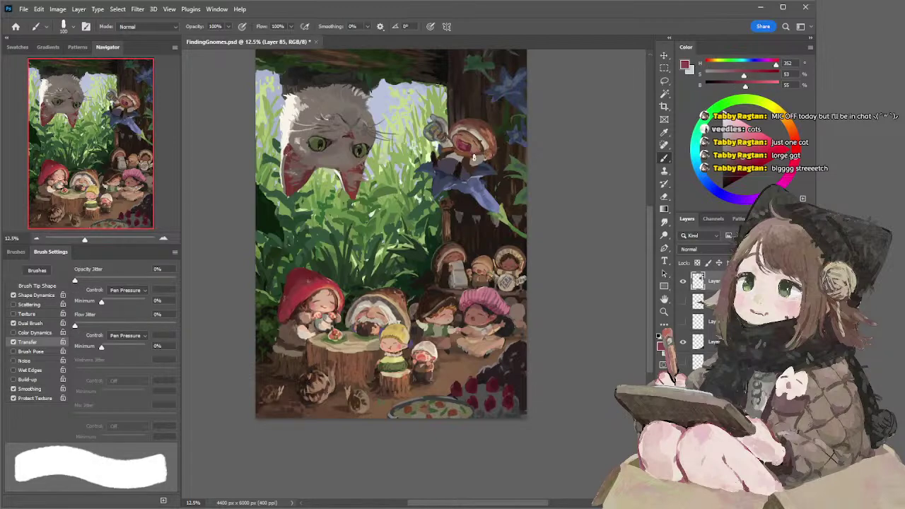
pyautogui.press('.')
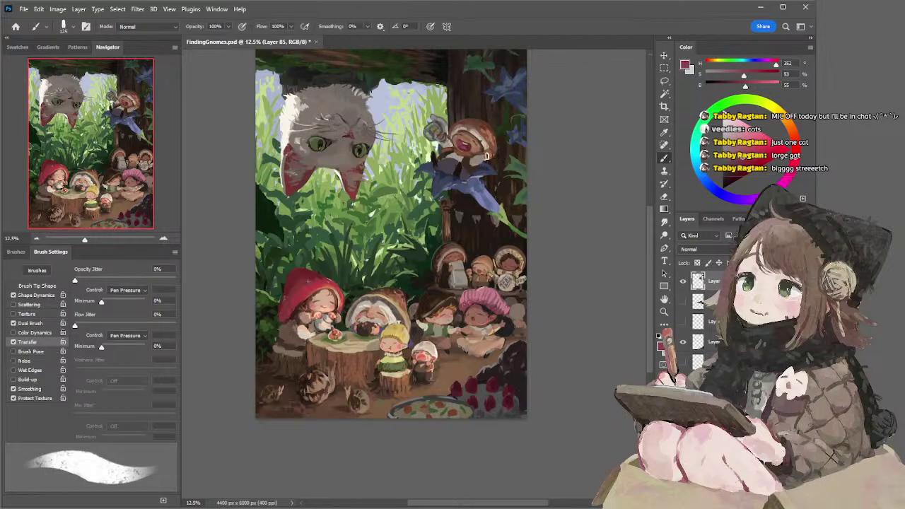
# Lasso the flower gnome's head and hat, nudge them slightly down, and compare the result by undoing and redoing
pyautogui.press('l')
pyautogui.moveTo(458, 151)
pyautogui.mouseDown()
pyautogui.moveTo(451, 132)
pyautogui.moveTo(500, 126)
pyautogui.moveTo(494, 148)
pyautogui.moveTo(466, 155)
pyautogui.mouseUp()
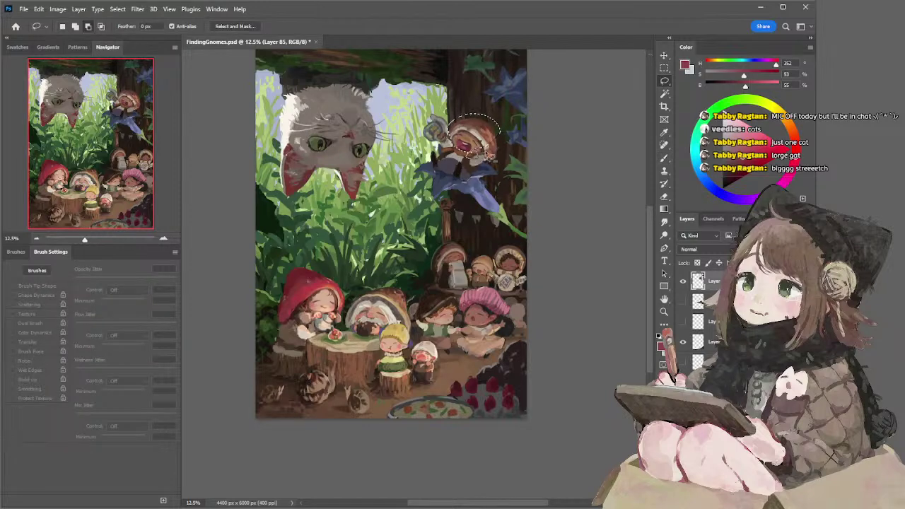
pyautogui.hotkey('ctrl', 'd')
pyautogui.hotkey('ctrl', 'Down')
pyautogui.hotkey('ctrl', 'Down')
pyautogui.hotkey('ctrl', 'Down')
pyautogui.hotkey('ctrl', 'Down')
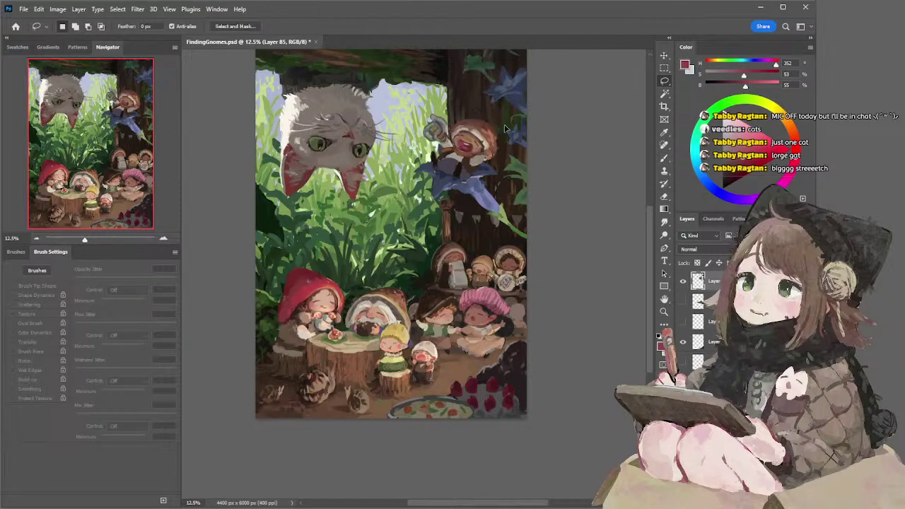
pyautogui.hotkey('ctrl', 'z')
pyautogui.hotkey('ctrl', 'shift', 'z')
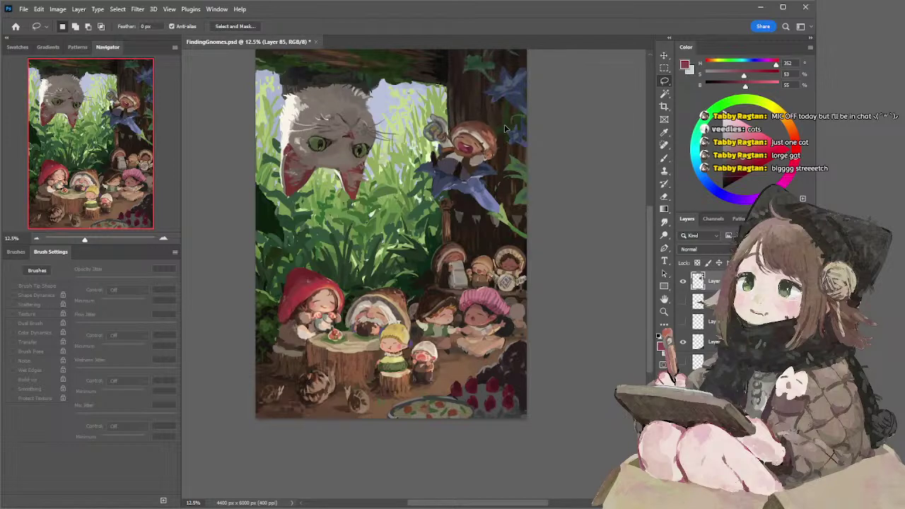
# Reselect the gnome's head, rotate it clockwise by about 5.7 degrees, and deselect it
pyautogui.press('v')
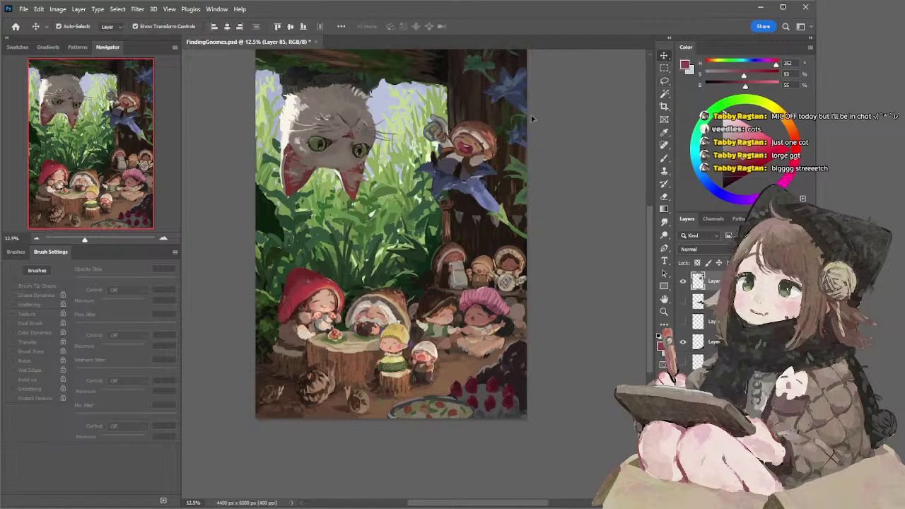
pyautogui.hotkey('ctrl', 'shift', 'd')
pyautogui.moveTo(508, 112); pyautogui.dragTo(516, 120)
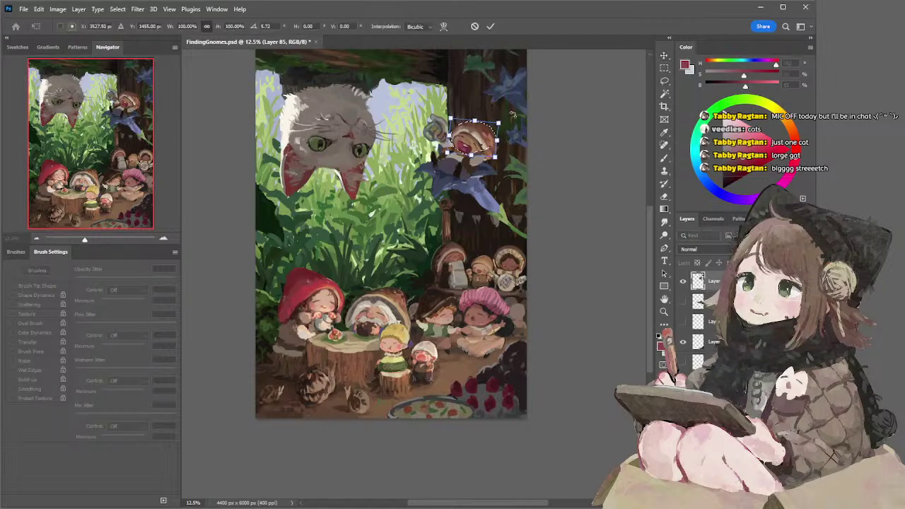
pyautogui.press('Return')
pyautogui.hotkey('ctrl', 'd')
pyautogui.press('l')
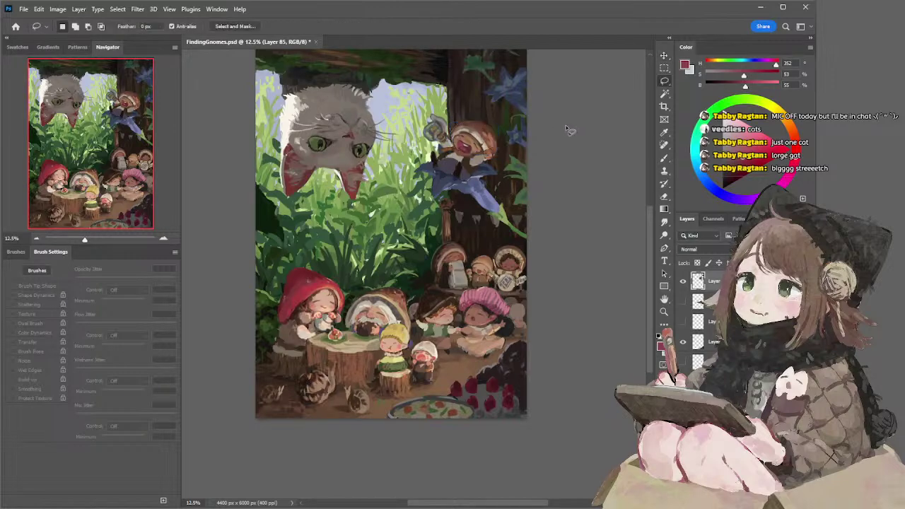
# Repaint the hat's lower edge beside the gnome's hand with browns H 21, S 52, B 66, H 19, S 50, B 49 and a sampled pale beige
pyautogui.press('b')
pyautogui.keyDown('alt'); pyautogui.click(495, 151); pyautogui.keyUp('alt')
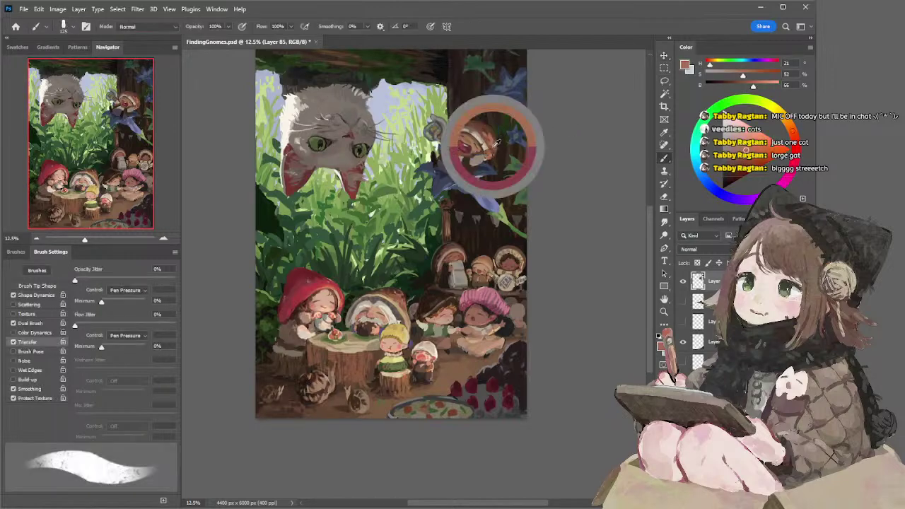
pyautogui.moveTo(495, 153); pyautogui.dragTo(496, 154)
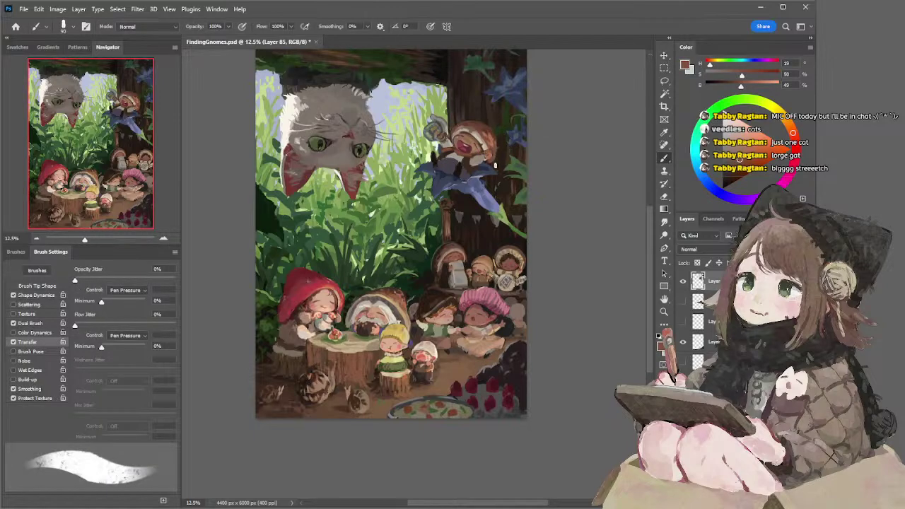
pyautogui.keyDown('alt'); pyautogui.click(486, 149); pyautogui.keyUp('alt')
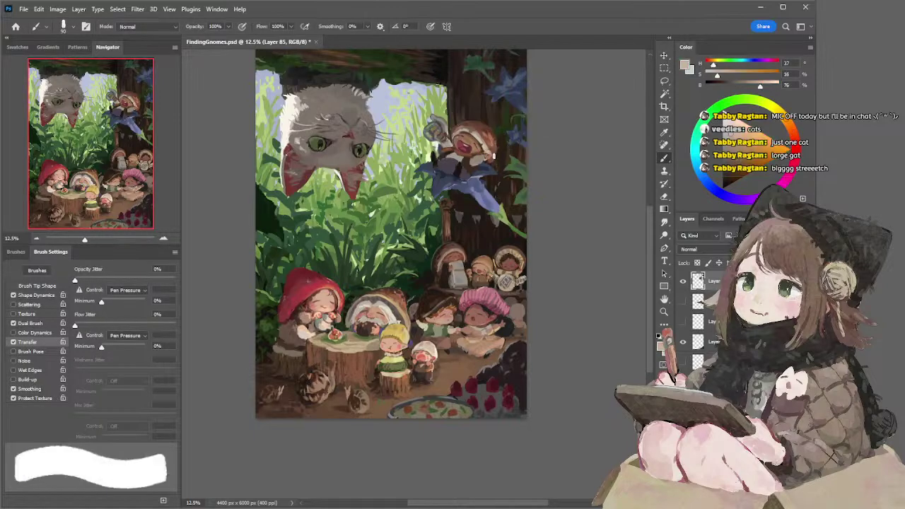
pyautogui.keyDown('alt'); pyautogui.click(489, 159); pyautogui.keyUp('alt')
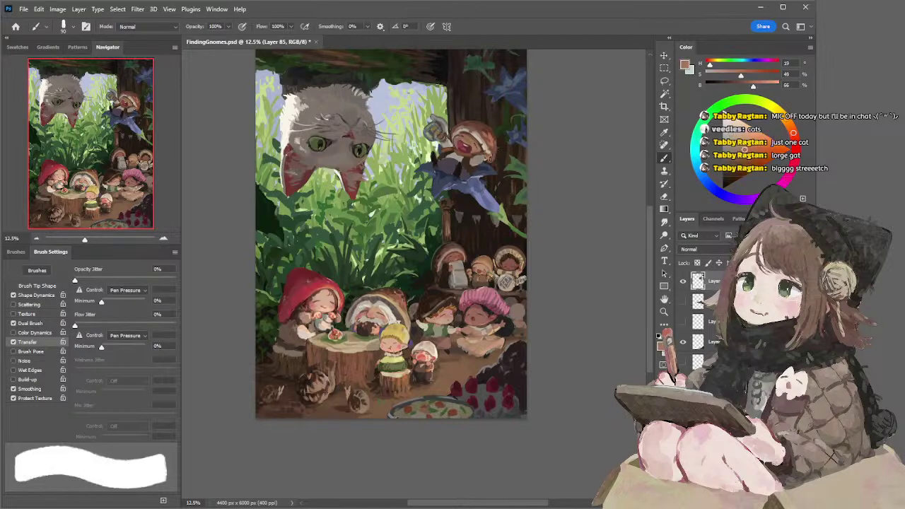
# Deepen the shadows around the hat's brim with sampled browns of H 19, S 50, B 42 and H 18, S 44, B 46
pyautogui.keyDown('alt'); pyautogui.click(493, 154); pyautogui.keyUp('alt')
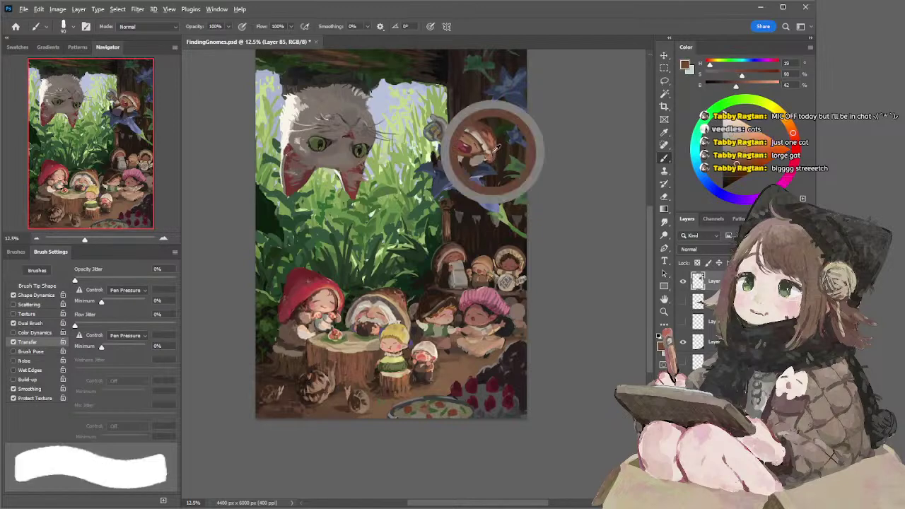
pyautogui.keyDown('alt'); pyautogui.click(496, 157); pyautogui.keyUp('alt')
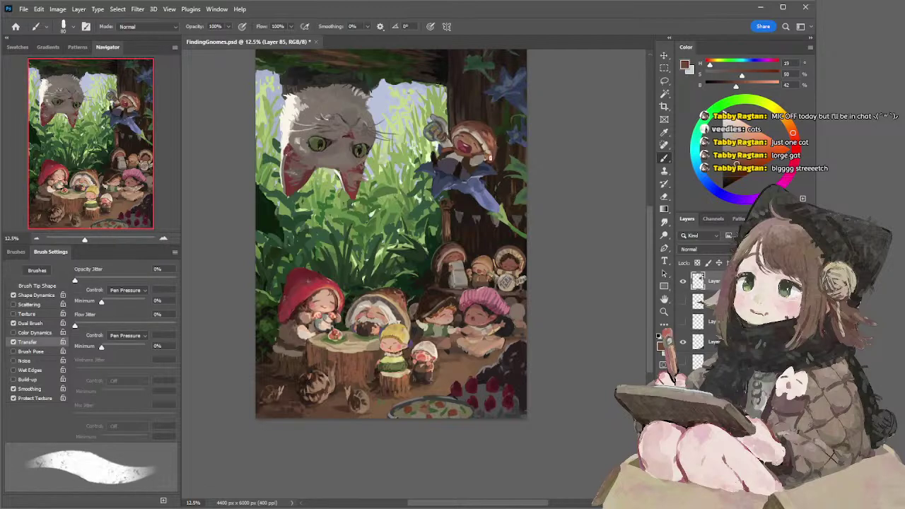
pyautogui.keyDown('alt'); pyautogui.click(478, 134); pyautogui.keyUp('alt')
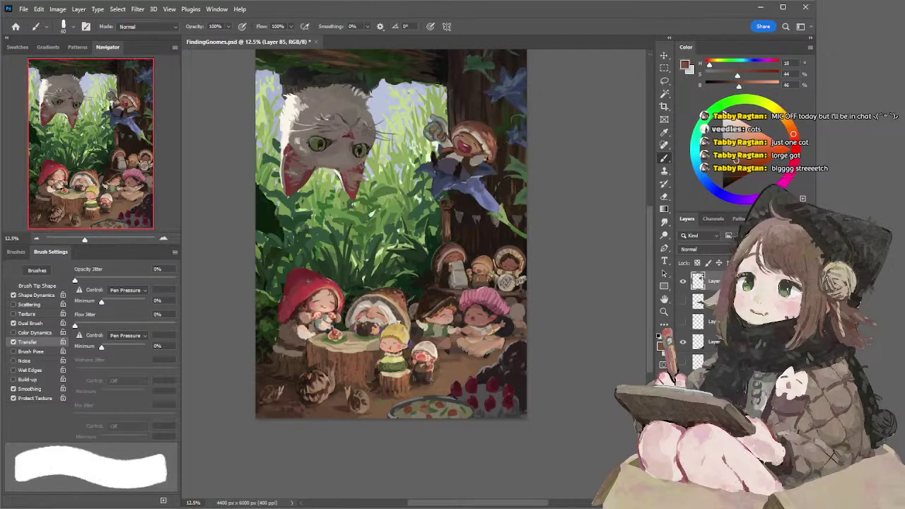
# Touch up the flower gnome's hat rim with sampled beiges H 35, S 17, B 75 and H 26, S 17, B 66, plus brown H 21, S 52, B 64
pyautogui.keyDown('alt'); pyautogui.click(494, 164); pyautogui.keyUp('alt')
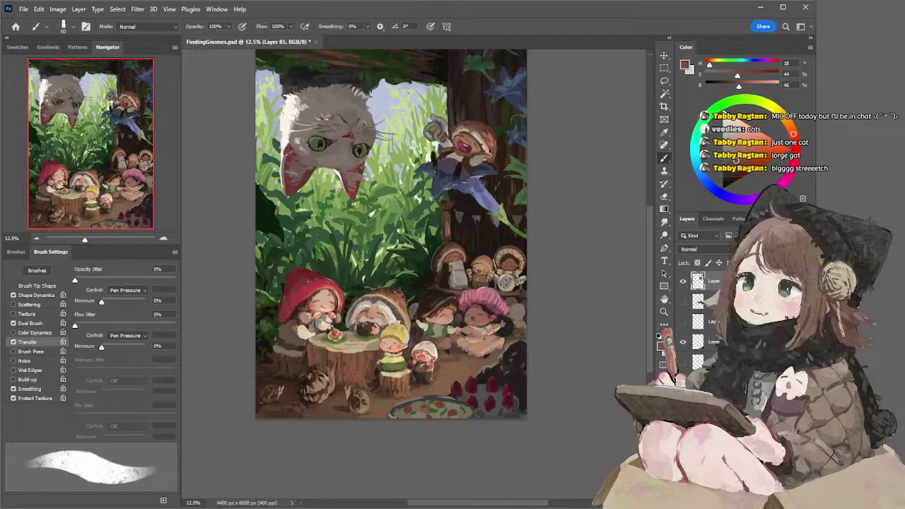
pyautogui.keyDown('alt'); pyautogui.click(487, 147); pyautogui.keyUp('alt')
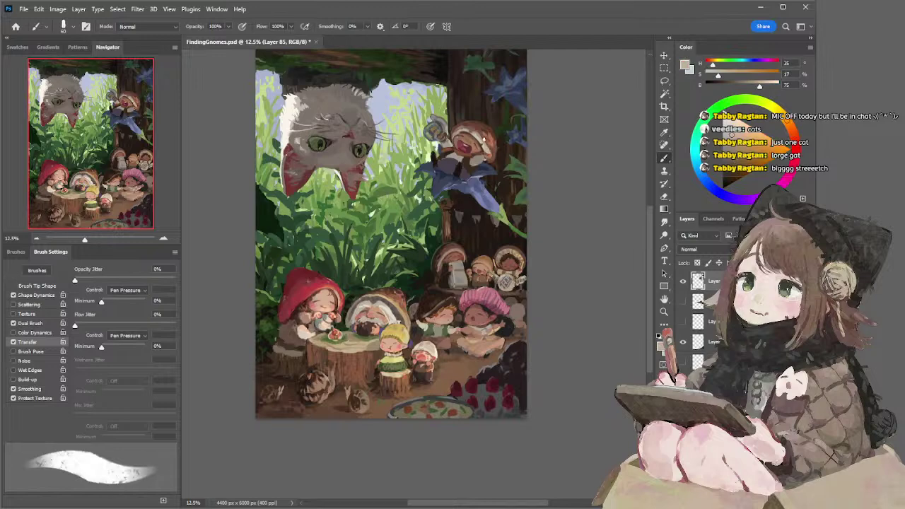
pyautogui.keyDown('alt'); pyautogui.click(483, 131); pyautogui.keyUp('alt')
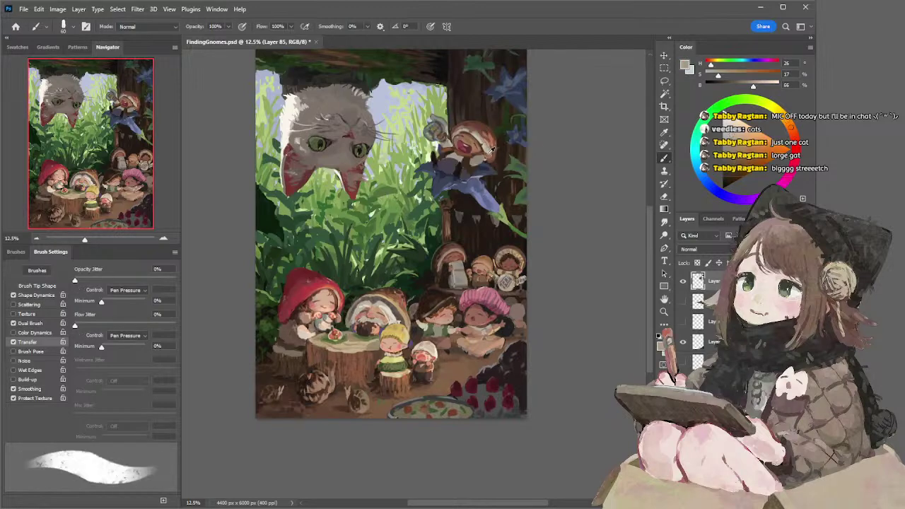
pyautogui.keyDown('alt'); pyautogui.click(491, 146); pyautogui.keyUp('alt')
pyautogui.moveTo(492, 152); pyautogui.dragTo(491, 157)
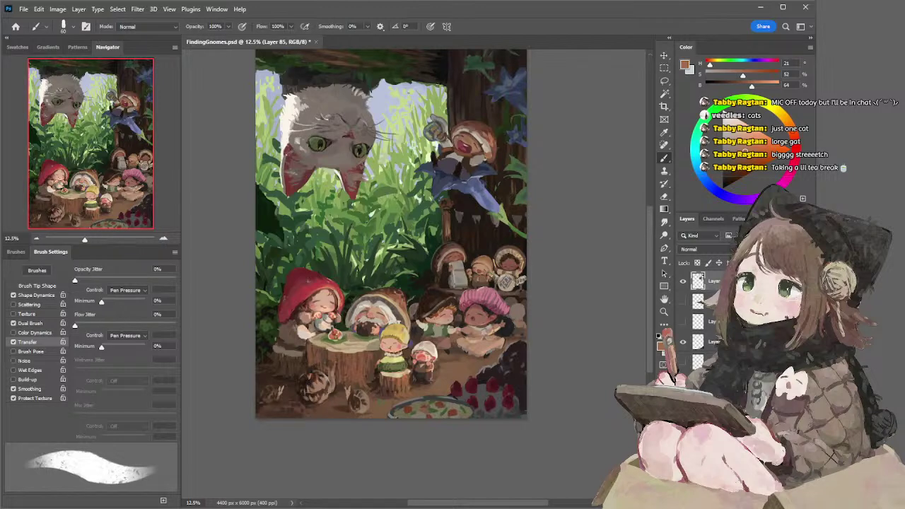
# Create a new layer above the church-painting-1207018 layer and set the brush colour to white
pyautogui.click(36, 238)
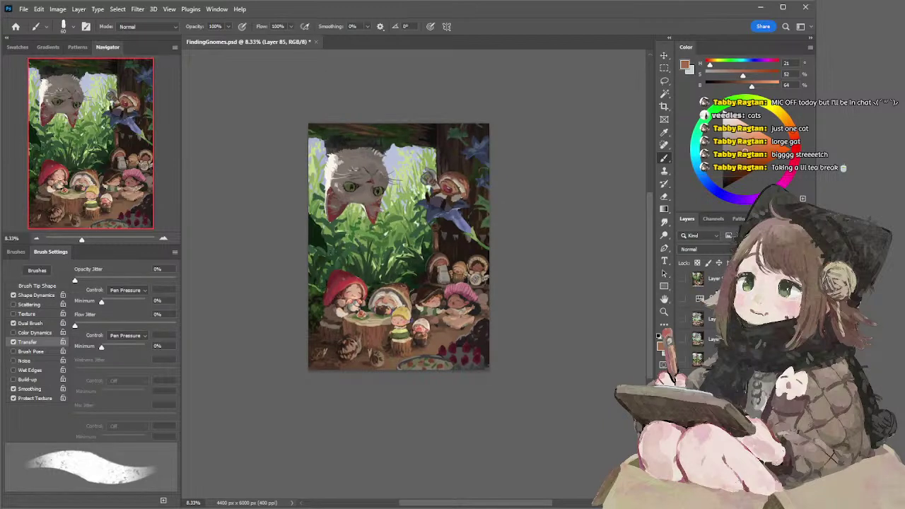
pyautogui.keyDown('ctrl'); pyautogui.click(564, 295); pyautogui.keyUp('ctrl')
pyautogui.keyDown('ctrl'); pyautogui.click(400, 282); pyautogui.keyUp('ctrl')
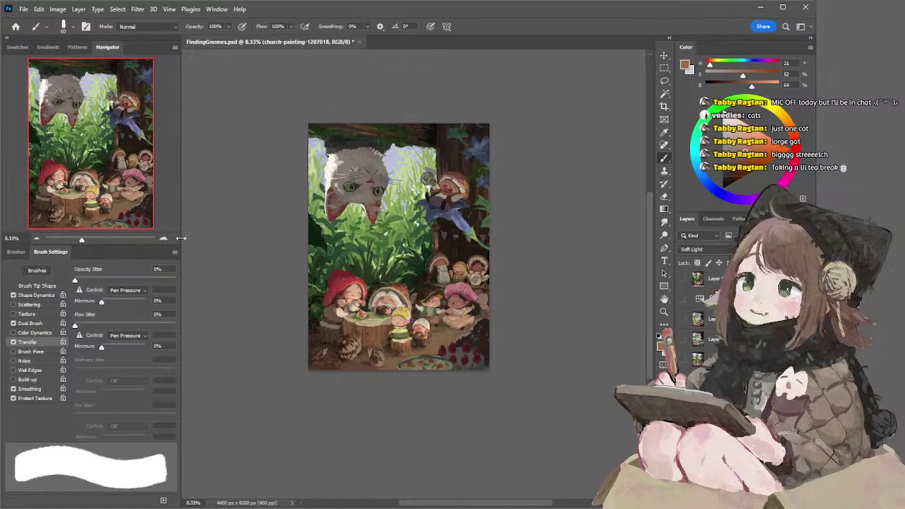
pyautogui.click(163, 239)
pyautogui.moveTo(273, 207); pyautogui.dragTo(313, 250)
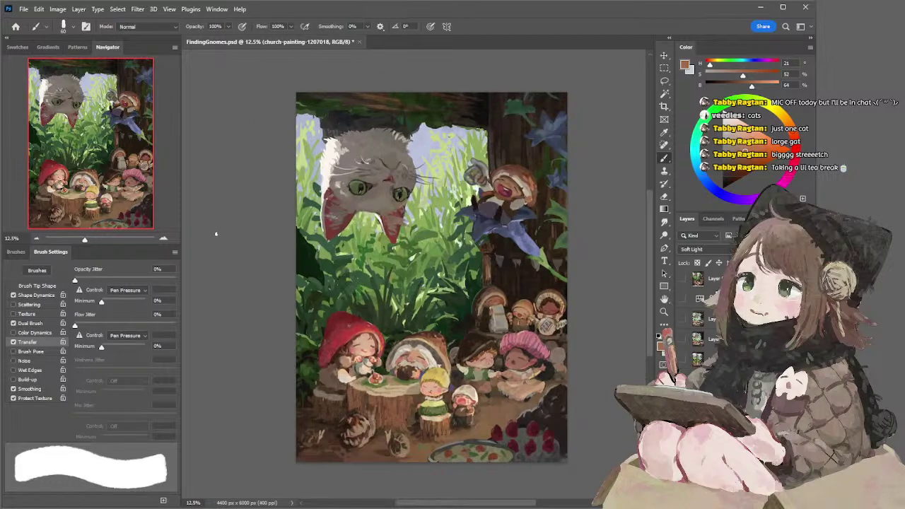
pyautogui.click(163, 239)
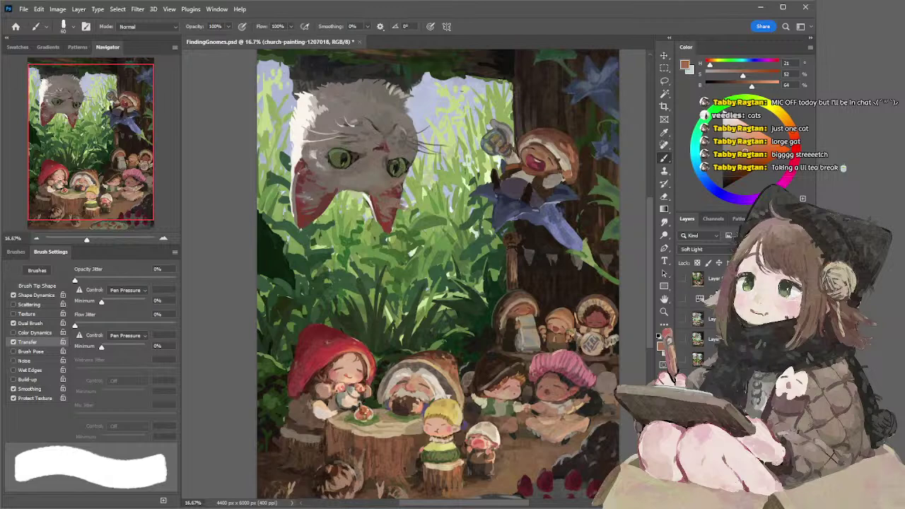
pyautogui.hotkey('ctrl', 'shift', 'alt', 'n')
pyautogui.moveTo(734, 121); pyautogui.dragTo(692, 100)
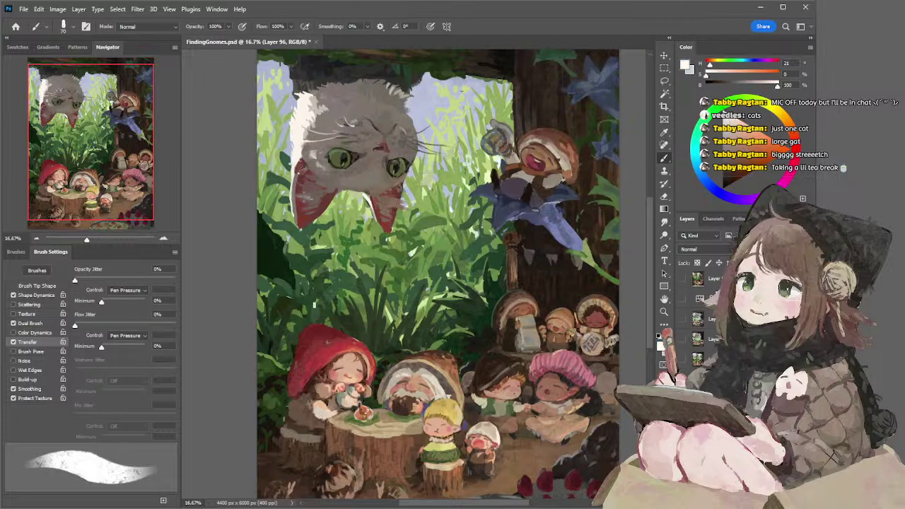
# Hand-letter "Tea break" with a music note in white across the grass, and hide that note layer
pyautogui.moveTo(306, 284)
pyautogui.mouseDown()
pyautogui.moveTo(333, 278)
pyautogui.moveTo(331, 303)
pyautogui.moveTo(323, 301)
pyautogui.mouseUp()
pyautogui.hotkey('ctrl', 'z')
pyautogui.moveTo(340, 293); pyautogui.dragTo(352, 297)
pyautogui.moveTo(364, 285)
pyautogui.mouseDown()
pyautogui.moveTo(379, 294)
pyautogui.moveTo(376, 332)
pyautogui.mouseUp()
pyautogui.moveTo(396, 311)
pyautogui.mouseDown()
pyautogui.moveTo(397, 328)
pyautogui.moveTo(408, 306)
pyautogui.mouseUp()
pyautogui.moveTo(417, 303)
pyautogui.mouseDown()
pyautogui.moveTo(449, 311)
pyautogui.moveTo(461, 299)
pyautogui.mouseUp()
pyautogui.moveTo(472, 283)
pyautogui.mouseDown()
pyautogui.moveTo(487, 285)
pyautogui.moveTo(487, 265)
pyautogui.moveTo(499, 270)
pyautogui.mouseUp()
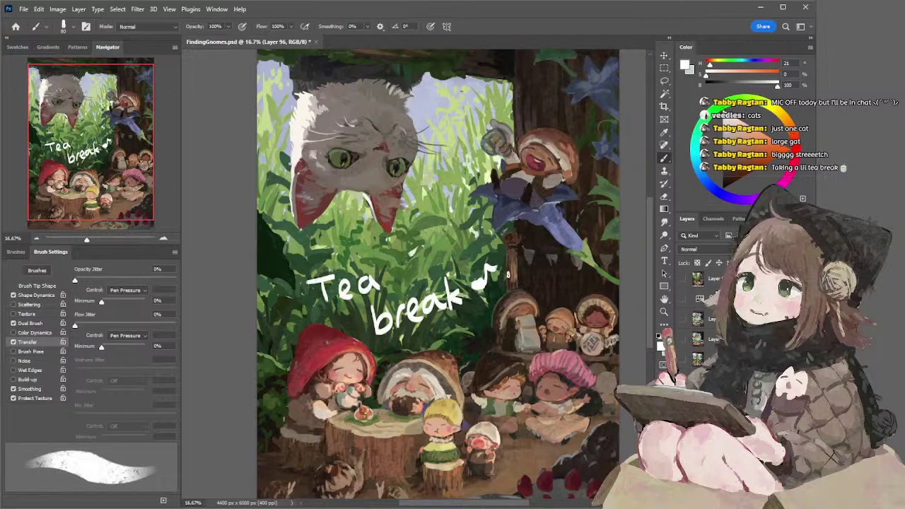
pyautogui.hotkey('ctrl', ',')
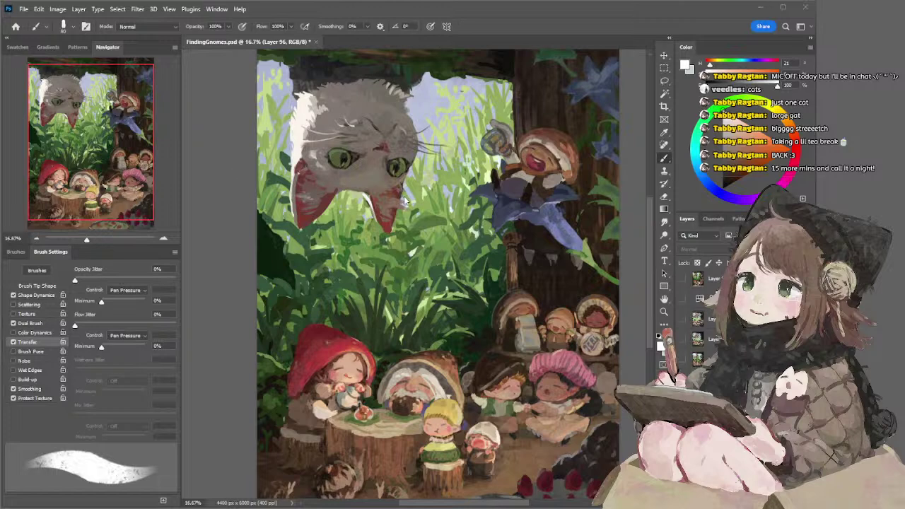
# Add a new layer above the red-hatted gnome's Layer 91 and dot pale spots on the hat with muted tones, settling on H 33, B 66
pyautogui.moveTo(293, 229); pyautogui.dragTo(298, 180)
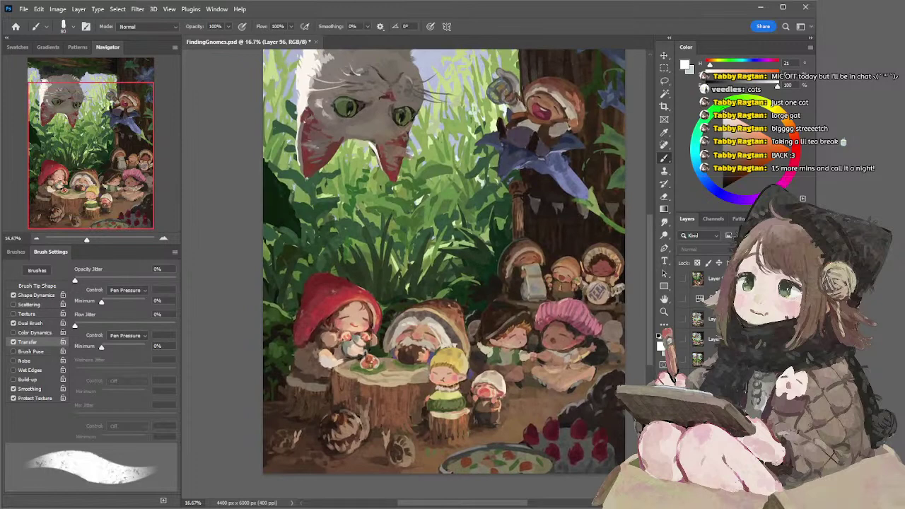
pyautogui.keyDown('ctrl'); pyautogui.click(336, 296); pyautogui.keyUp('ctrl')
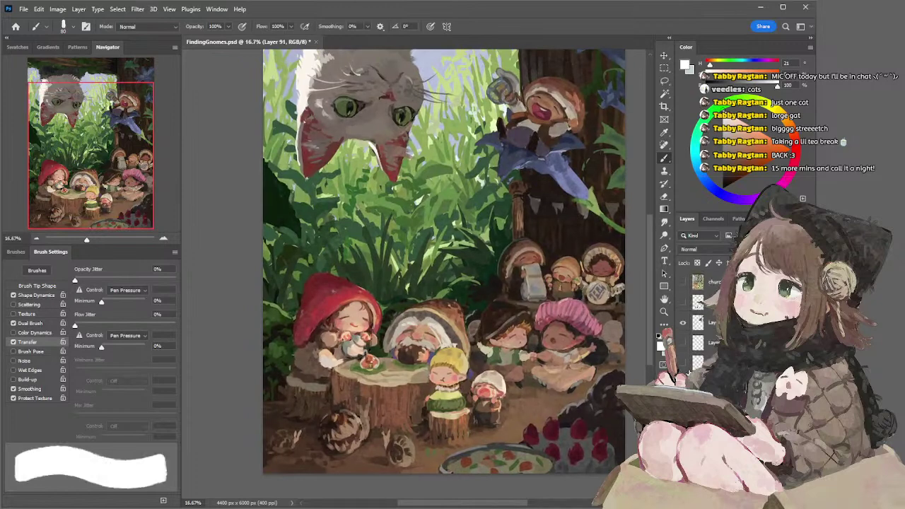
pyautogui.keyDown('alt'); pyautogui.click(366, 282); pyautogui.keyUp('alt')
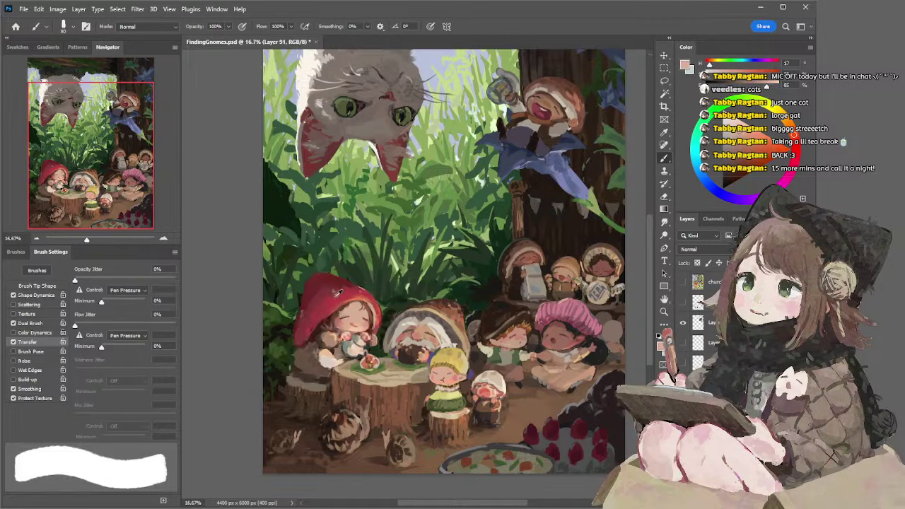
pyautogui.keyDown('alt'); pyautogui.click(339, 288); pyautogui.keyUp('alt')
pyautogui.click(729, 142)
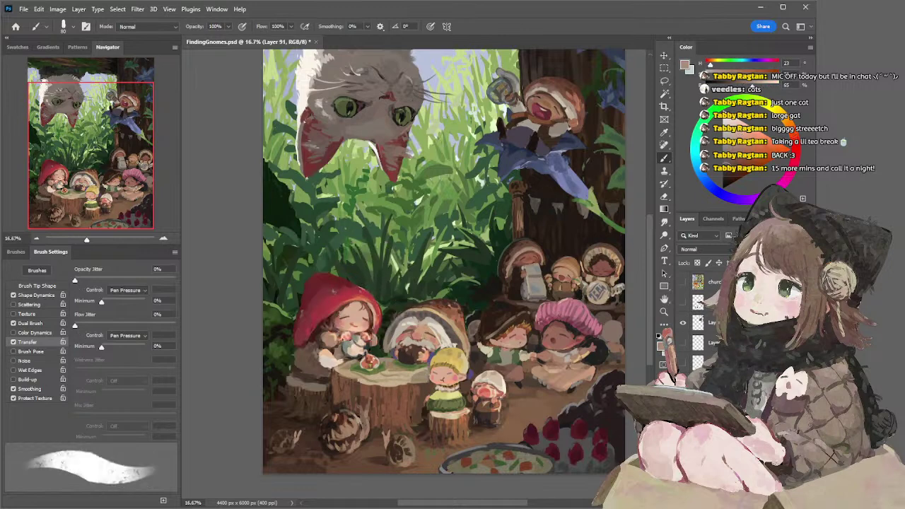
pyautogui.click(725, 134)
pyautogui.press('[')
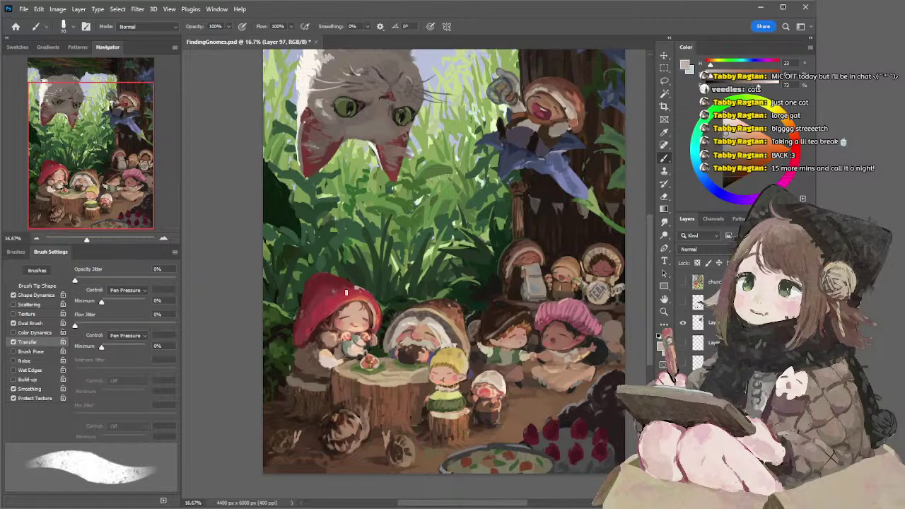
pyautogui.click(727, 138)
pyautogui.click(788, 122)
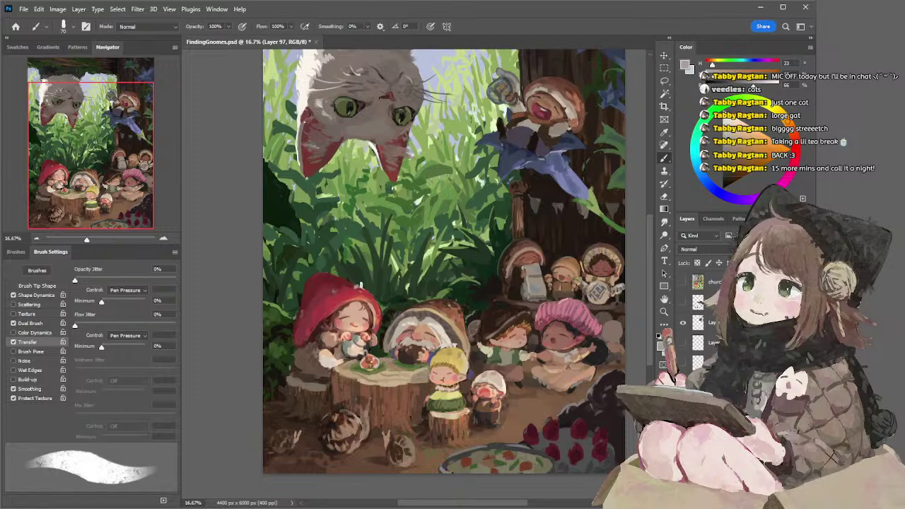
# Paint more pale spots across the red hat, trimming their shapes with the eraser
pyautogui.press('e')
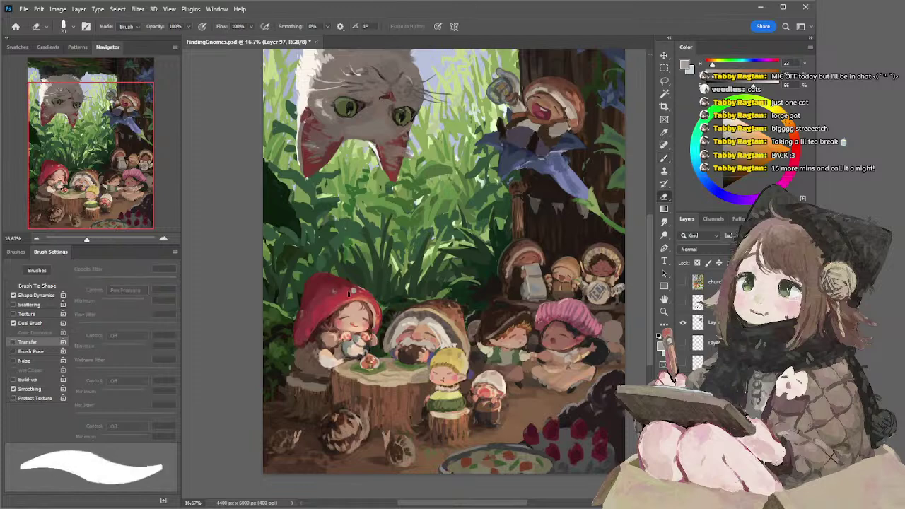
pyautogui.press('b')
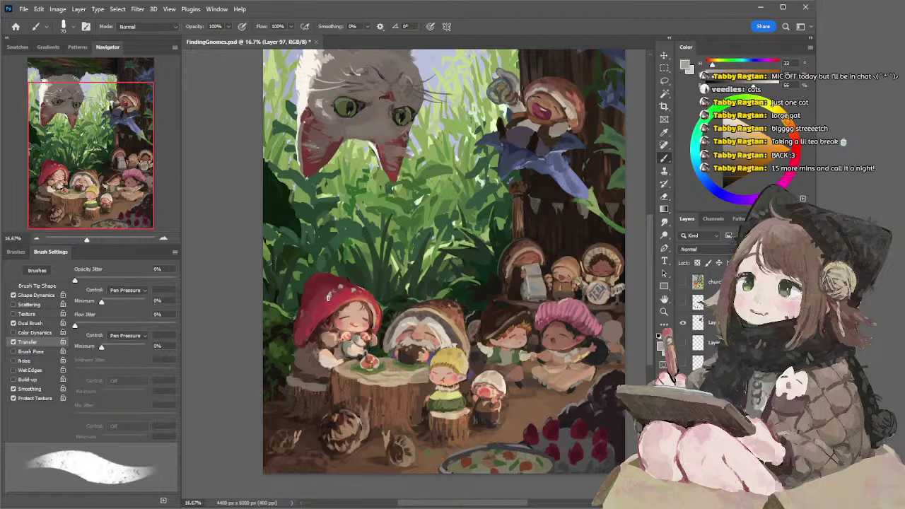
pyautogui.press('e')
pyautogui.press('b')
pyautogui.press('e')
pyautogui.press('b')
pyautogui.press('e')
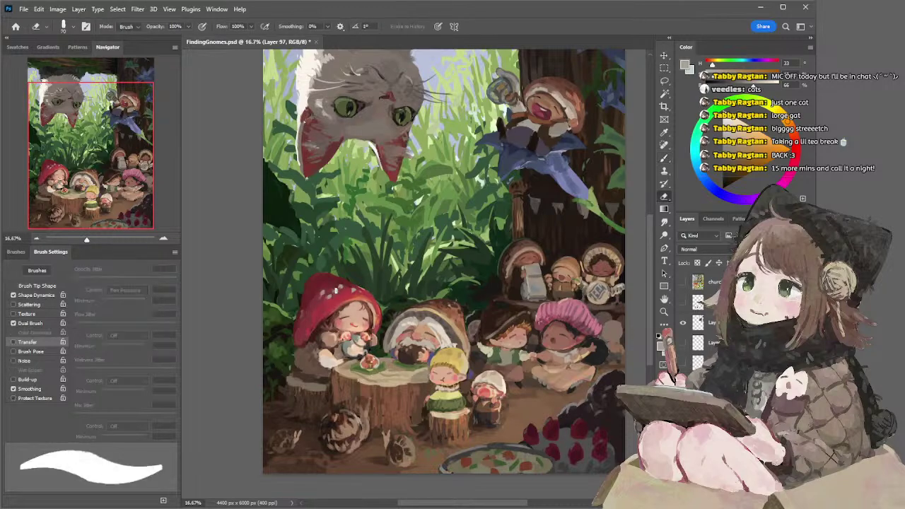
pyautogui.press('b')
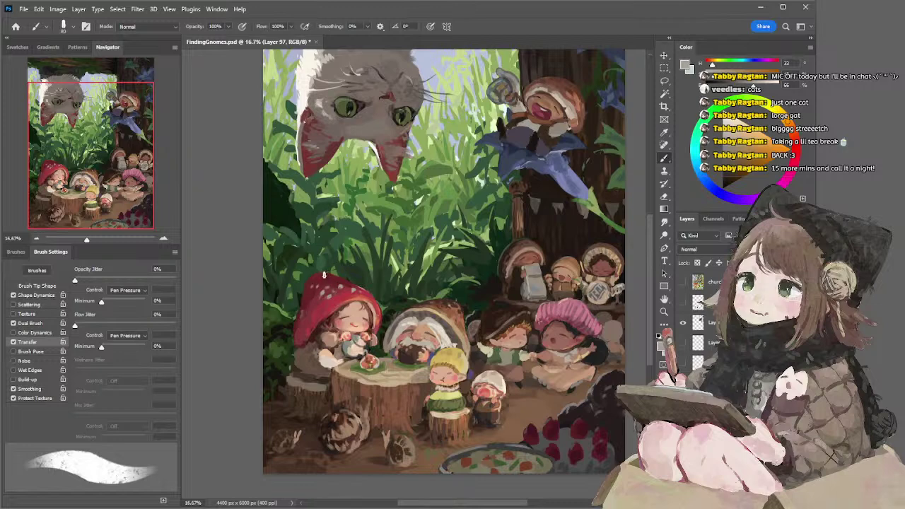
# Enable Transfer for the eraser, refine the spots with it, and continue spotting the red hat with the brush
pyautogui.press('e')
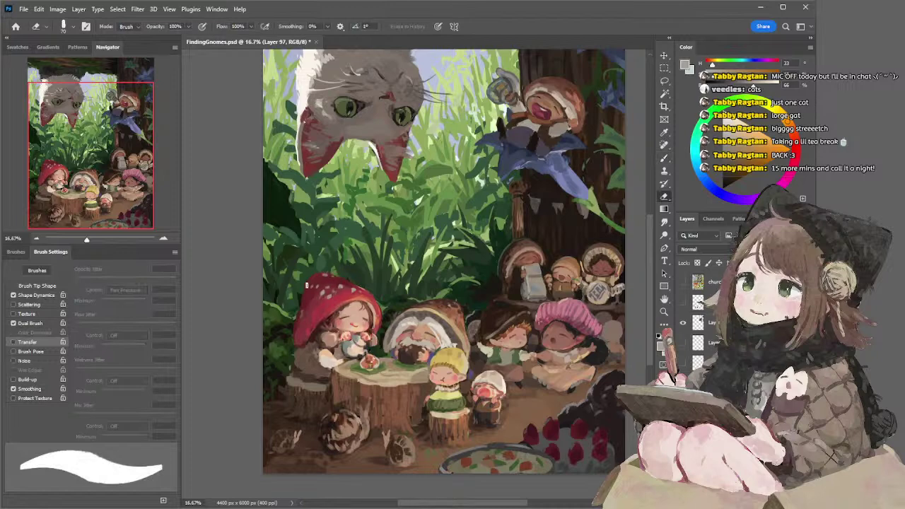
pyautogui.click(12, 342)
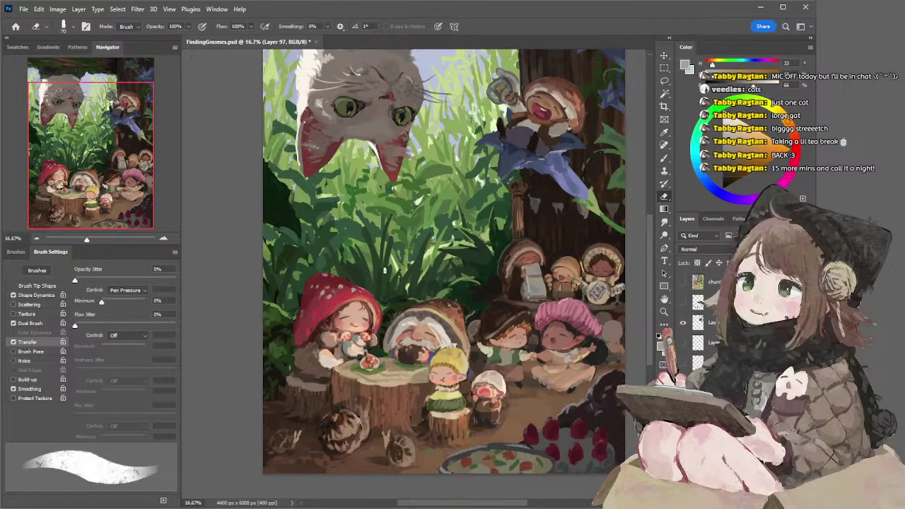
pyautogui.press('b')
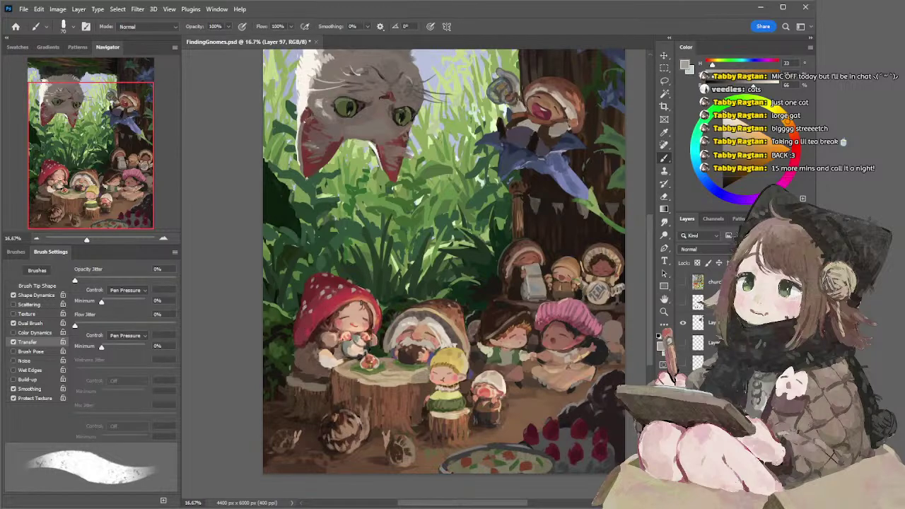
# Shade the red hat's spots with darker grey-browns of H 33 at B 46, B 34 and B 47, cleaning up with the eraser
pyautogui.click(727, 148)
pyautogui.press(']')
pyautogui.press(']')
pyautogui.click(727, 155)
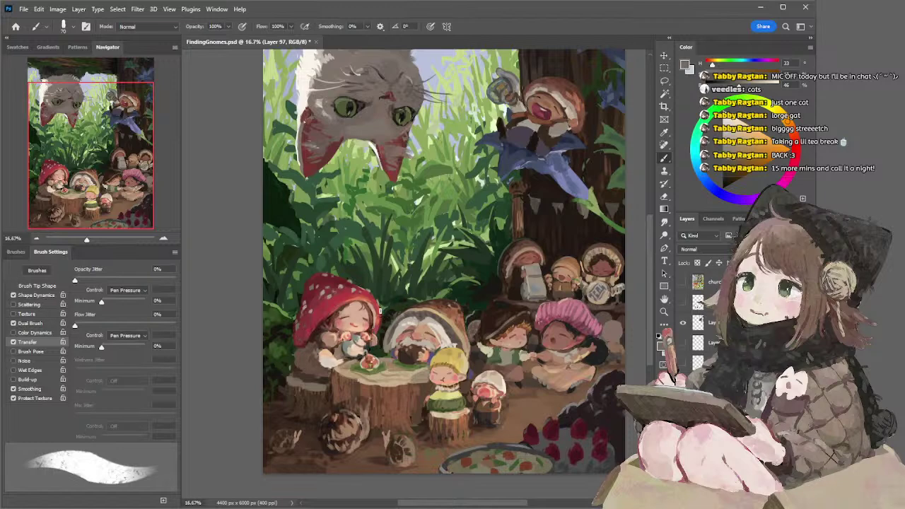
pyautogui.press('e')
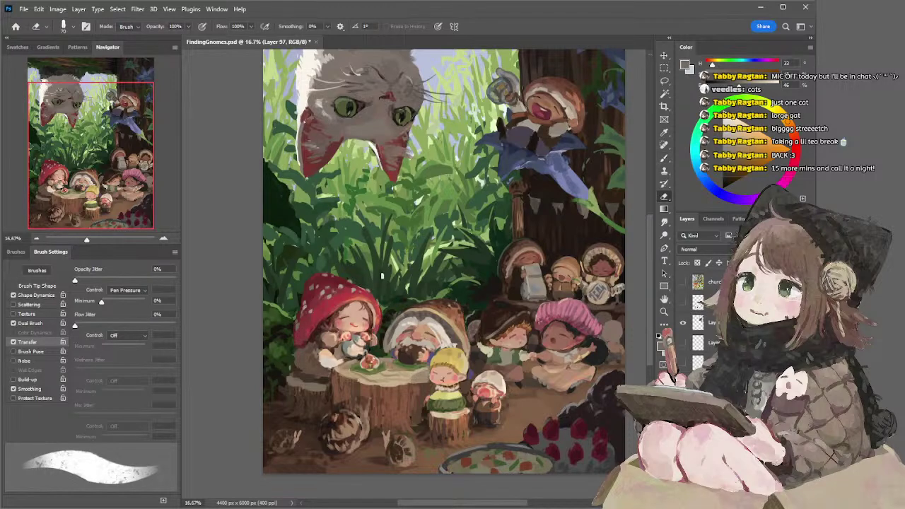
pyautogui.press('b')
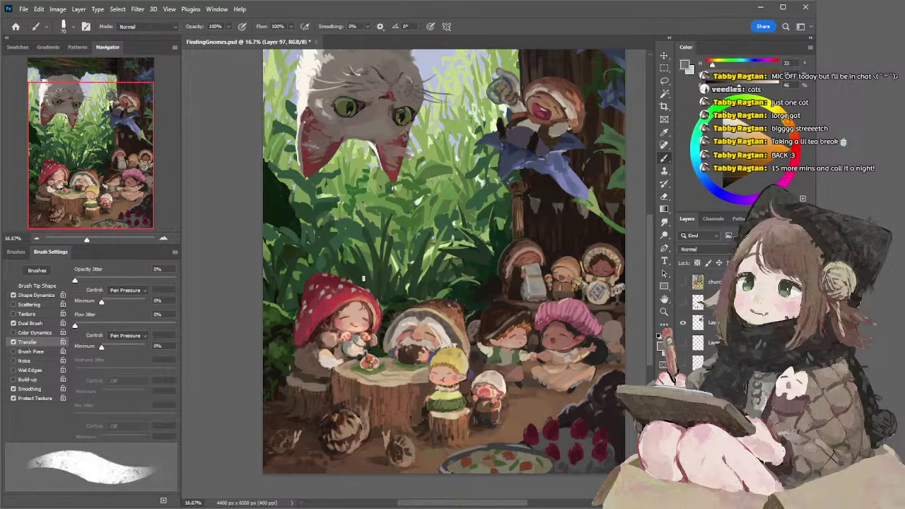
pyautogui.moveTo(423, 244); pyautogui.dragTo(396, 219)
pyautogui.click(728, 164)
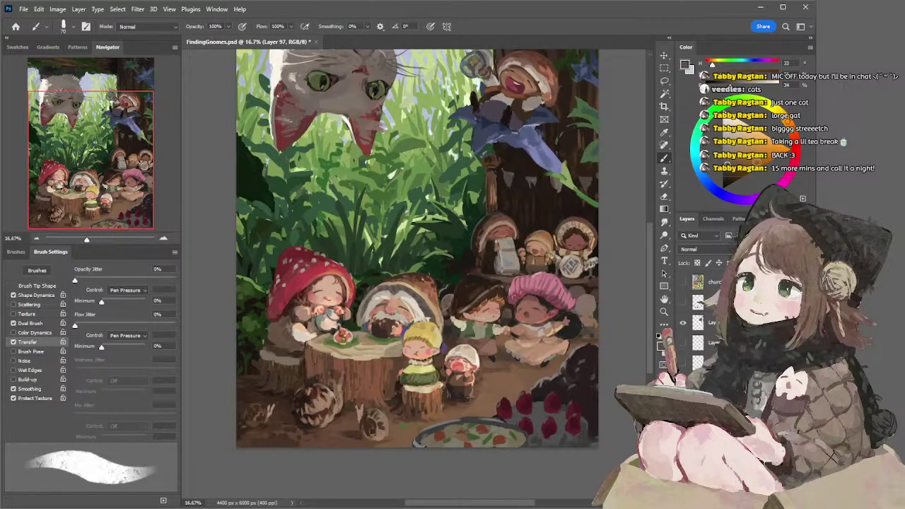
pyautogui.click(732, 161)
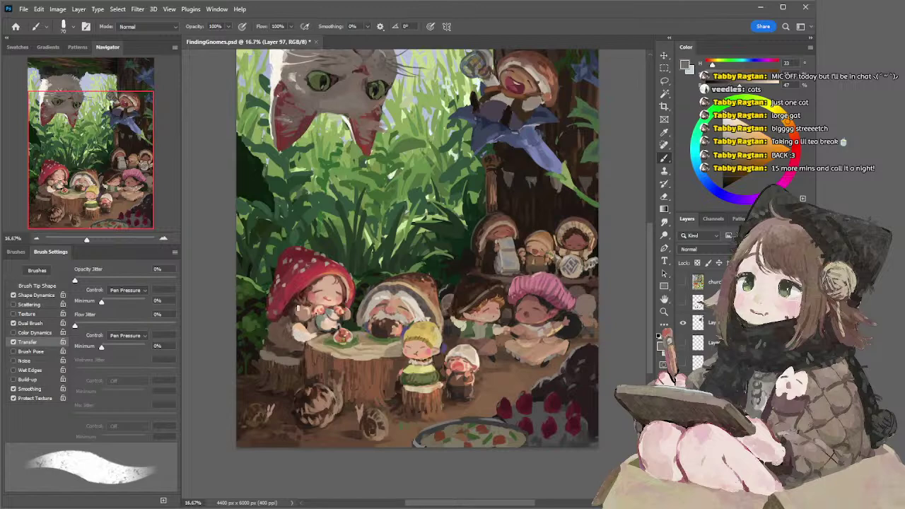
# On Layer 91, retouch the red hat and its edges with sampled dark red H 359, B 38, orange H 19, B 86, and red H 356, B 69
pyautogui.moveTo(458, 220); pyautogui.dragTo(464, 264)
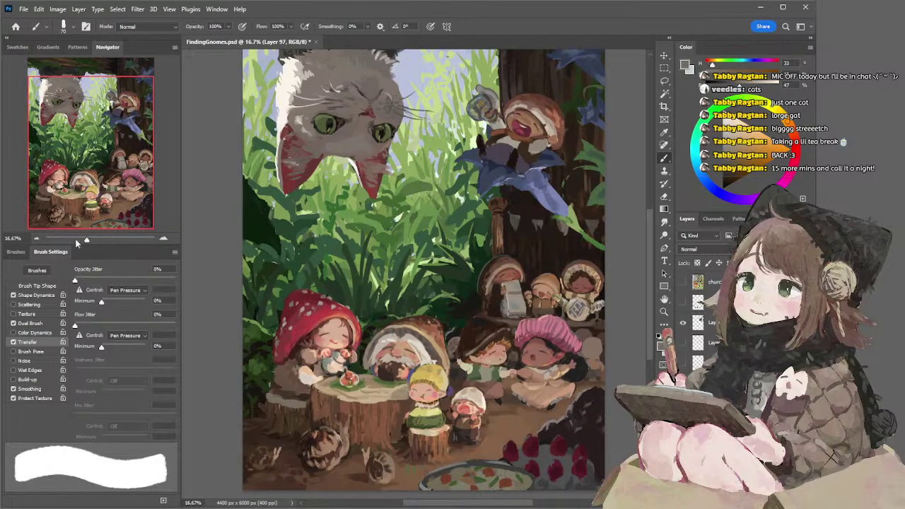
pyautogui.keyDown('ctrl'); pyautogui.click(305, 303); pyautogui.keyUp('ctrl')
pyautogui.keyDown('alt'); pyautogui.click(302, 297); pyautogui.keyUp('alt')
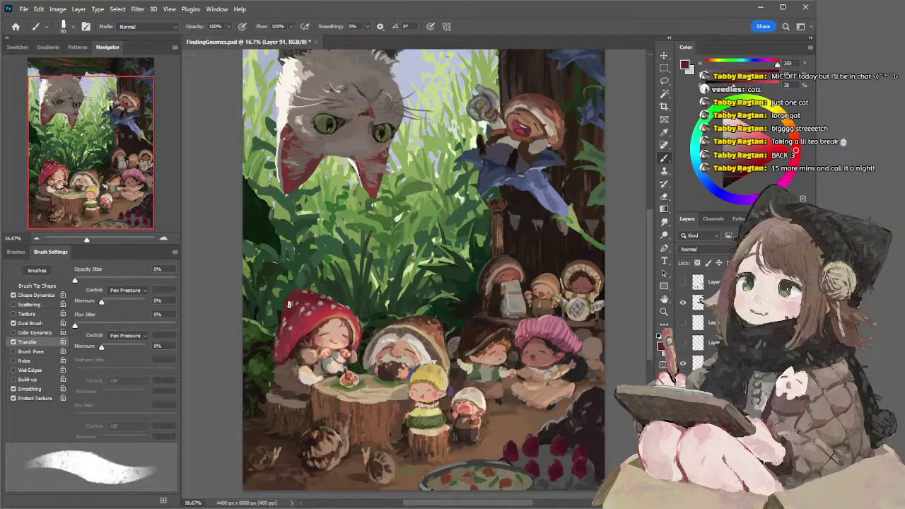
pyautogui.press(']')
pyautogui.keyDown('alt'); pyautogui.click(324, 319); pyautogui.keyUp('alt')
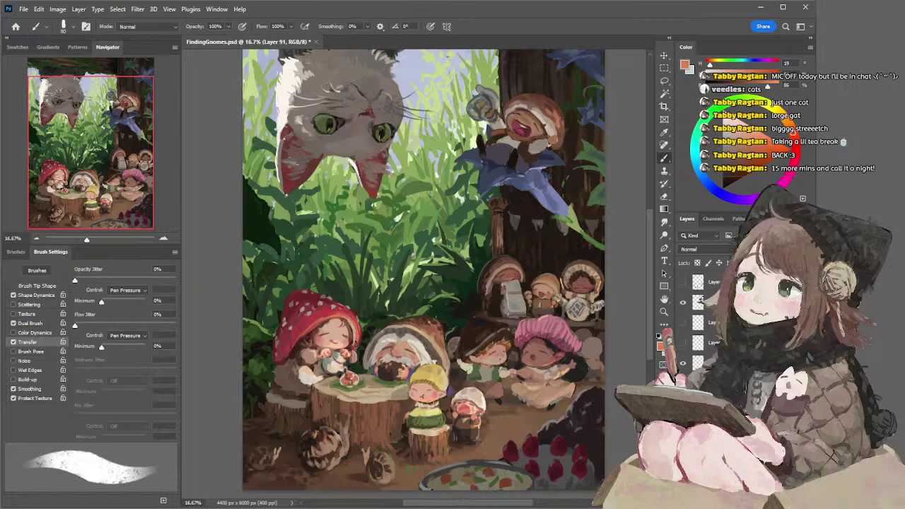
pyautogui.keyDown('alt'); pyautogui.click(351, 315); pyautogui.keyUp('alt')
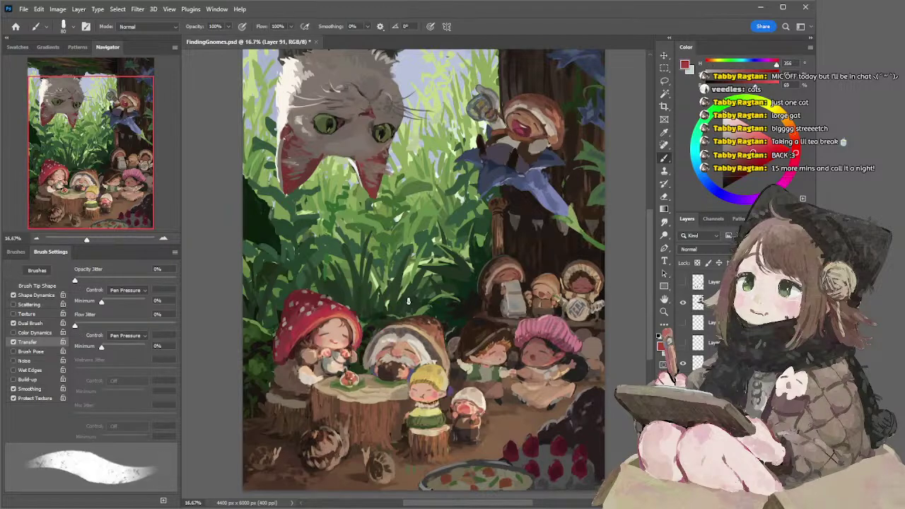
pyautogui.press('e')
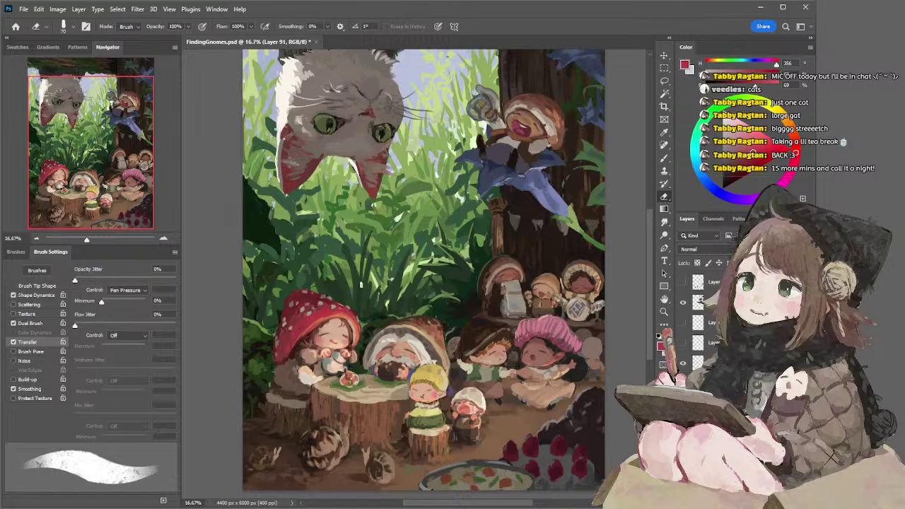
pyautogui.click(37, 238)
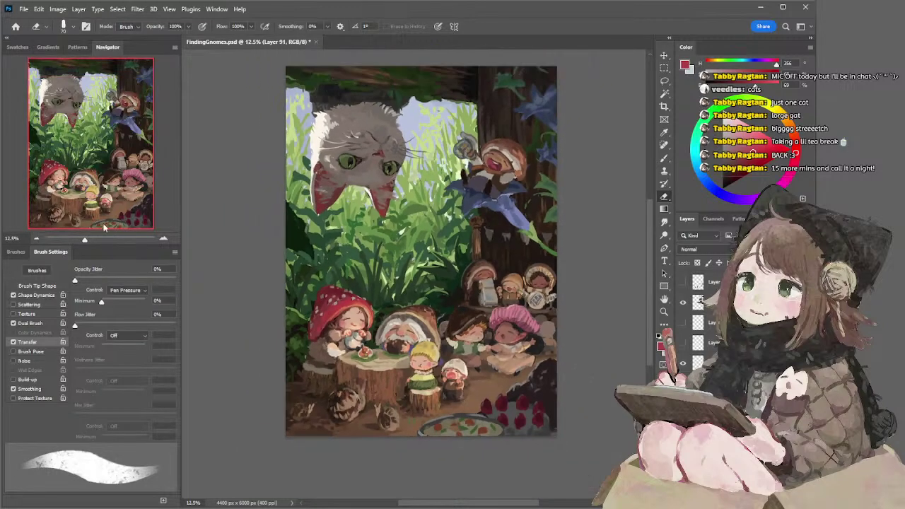
# Retouch the hat and hair of the white-bearded gnome at the stump with sampled H 37, B 89, H 30, B 32, H 32, B 55 and H 37, B 72
pyautogui.click(163, 239)
pyautogui.press('b')
pyautogui.press('e')
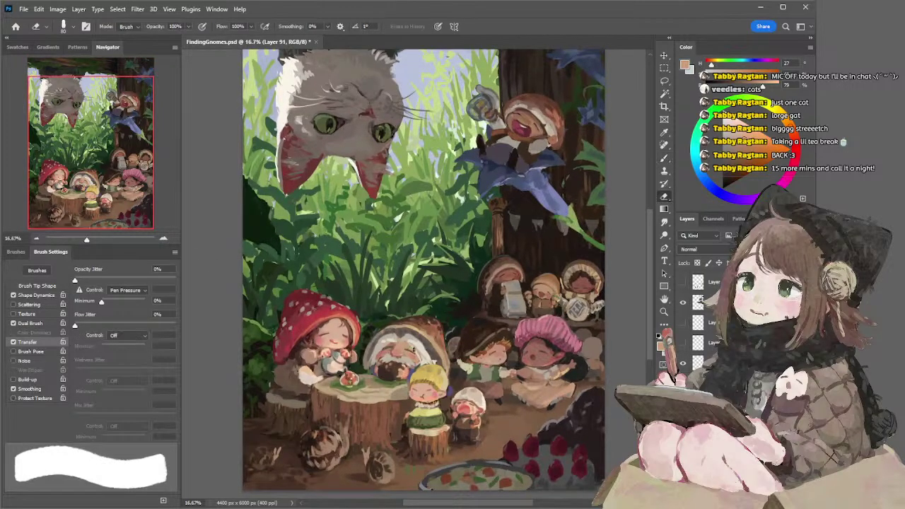
pyautogui.press('b')
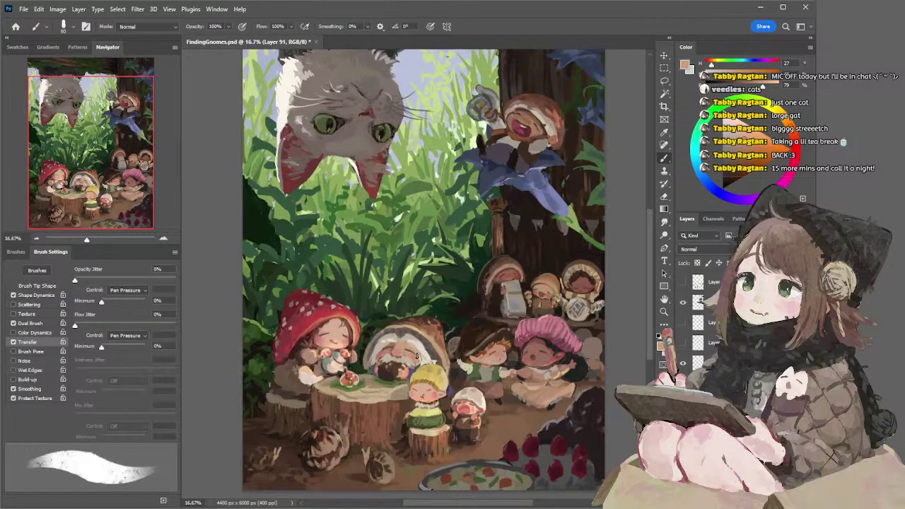
pyautogui.keyDown('alt'); pyautogui.click(417, 348); pyautogui.keyUp('alt')
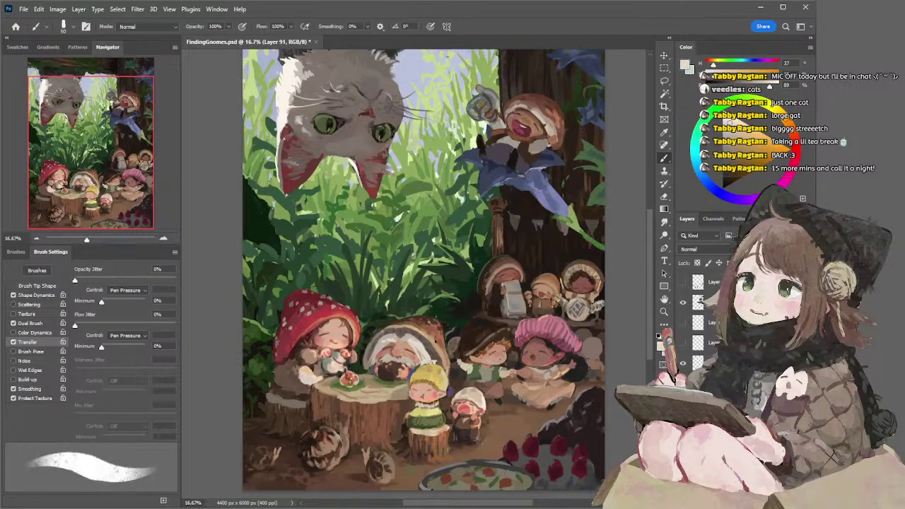
pyautogui.keyDown('alt'); pyautogui.click(436, 358); pyautogui.keyUp('alt')
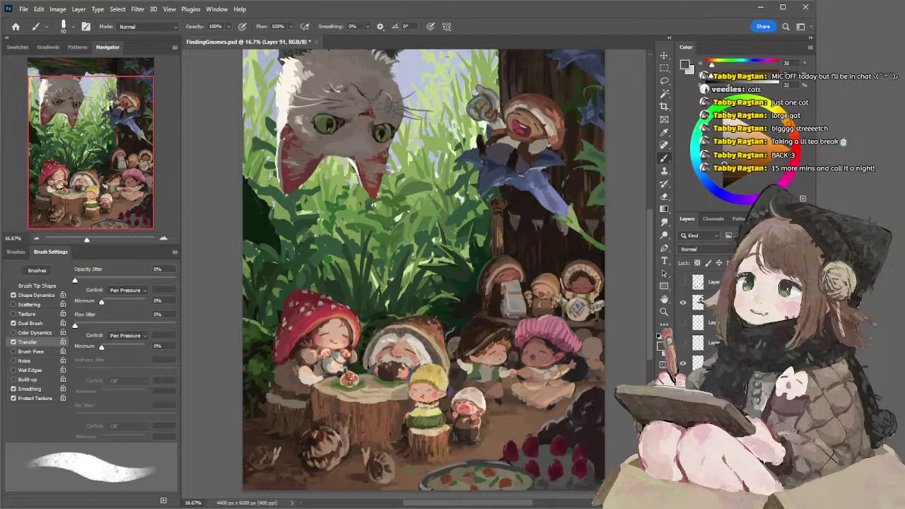
pyautogui.keyDown('alt'); pyautogui.click(368, 364); pyautogui.keyUp('alt')
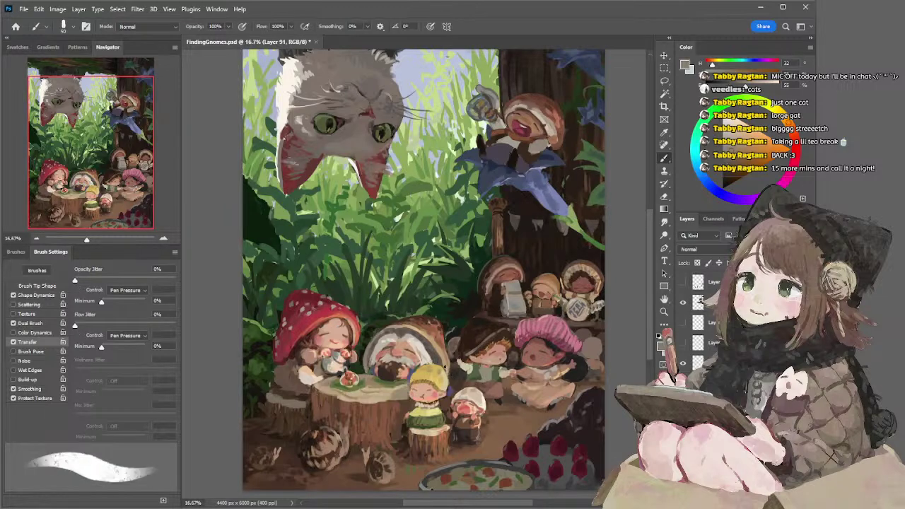
pyautogui.click(757, 85)
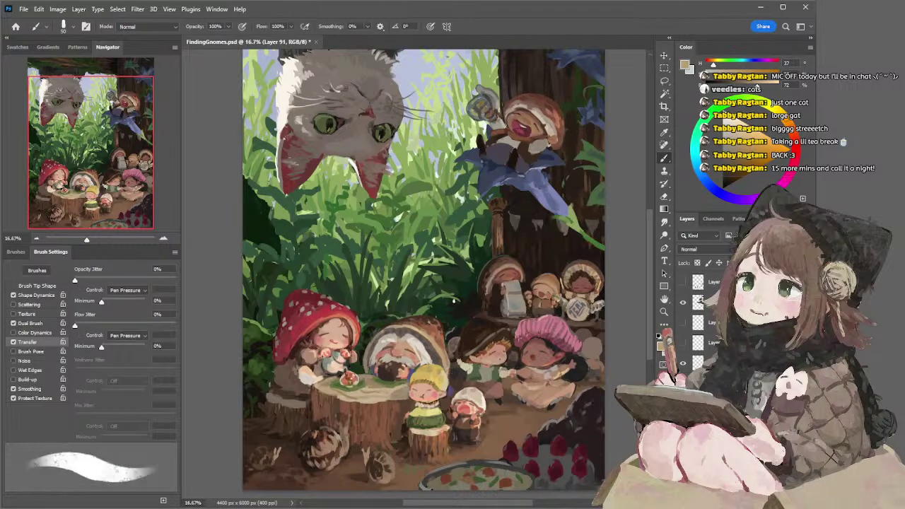
pyautogui.scroll(3, 416, 199)
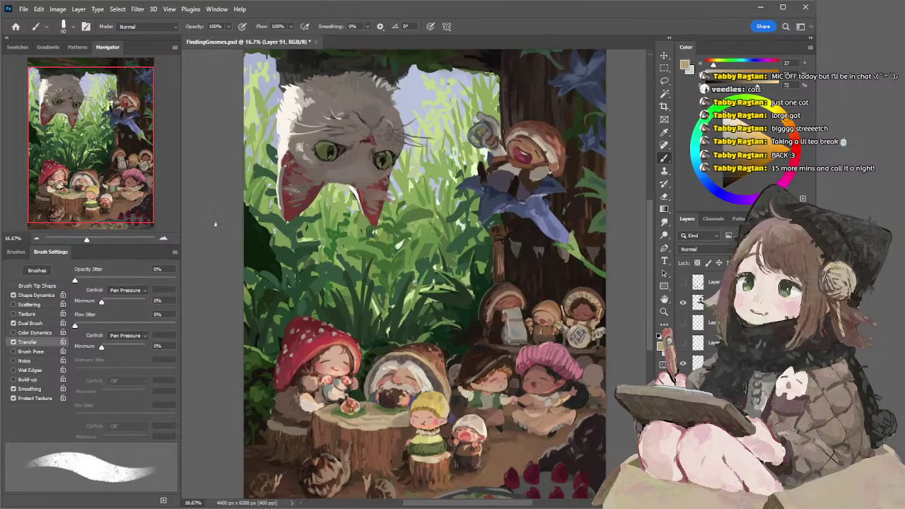
pyautogui.click(37, 239)
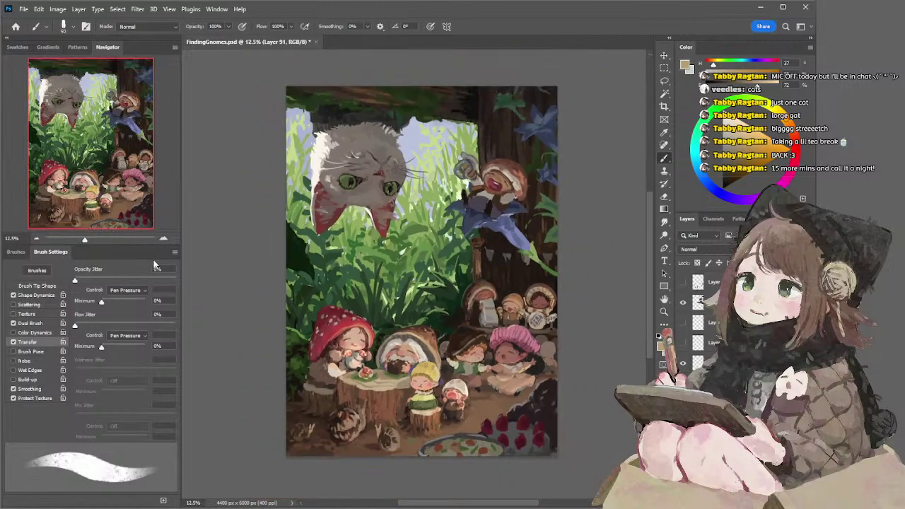
# Paint the foliage beside the red-hatted gnome with sampled greens H 95, B 32 and H 94, B 19, then brush the nearby ground at size 125
pyautogui.keyDown('alt'); pyautogui.click(300, 361); pyautogui.keyUp('alt')
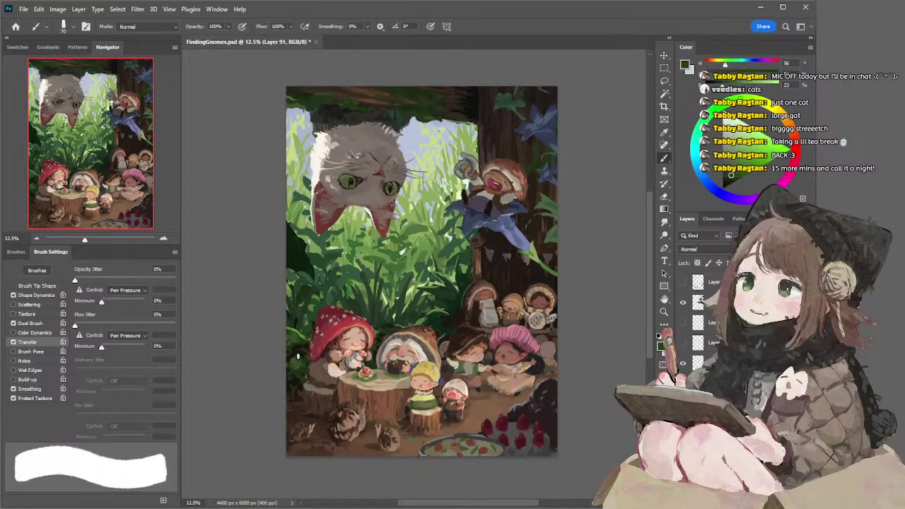
pyautogui.keyDown('alt'); pyautogui.click(295, 364); pyautogui.keyUp('alt')
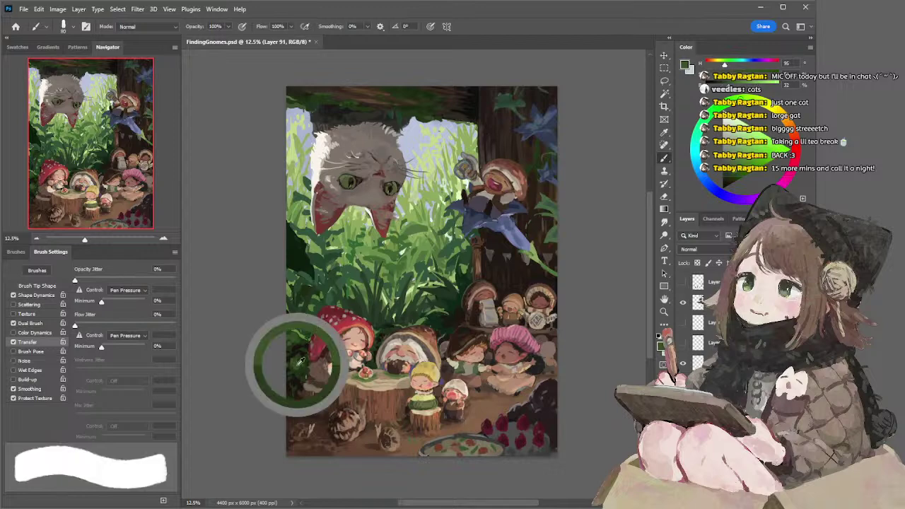
pyautogui.moveTo(294, 359); pyautogui.dragTo(290, 363)
pyautogui.keyDown('alt'); pyautogui.click(304, 361); pyautogui.keyUp('alt')
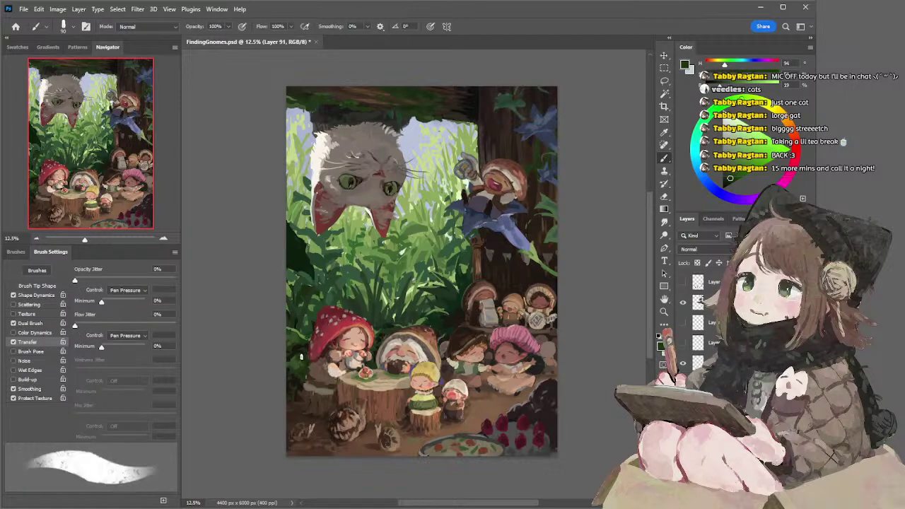
pyautogui.keyDown('alt'); pyautogui.click(296, 363); pyautogui.keyUp('alt')
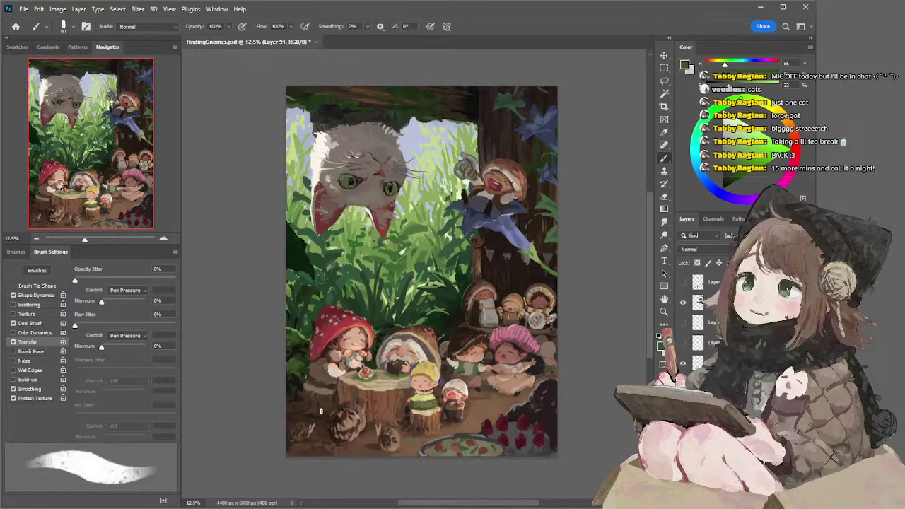
pyautogui.press(']')
pyautogui.press(']')
pyautogui.moveTo(319, 407); pyautogui.dragTo(319, 398)
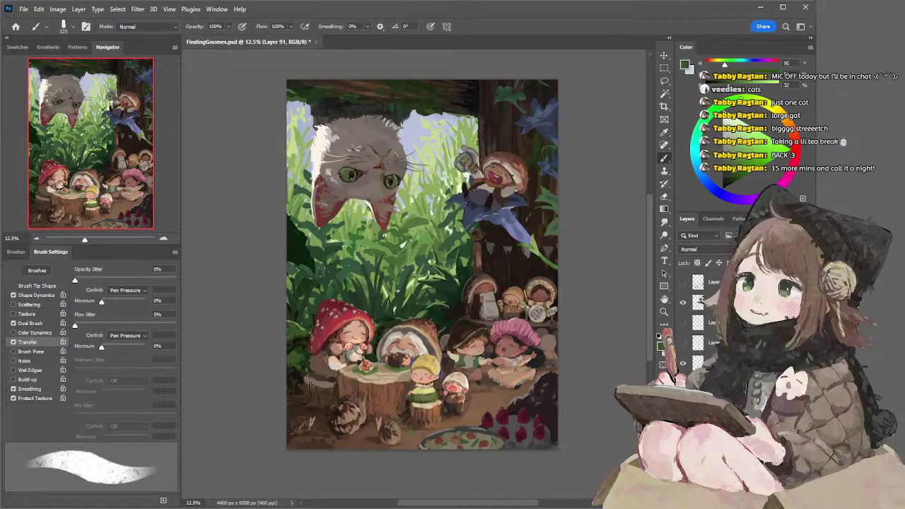
# Switch to Layer 61 copy 4 and paint the dark leaf mass at the painting's left edge with very dark green H 120, B 11
pyautogui.keyDown('ctrl'); pyautogui.click(299, 248); pyautogui.keyUp('ctrl')
pyautogui.press(']')
pyautogui.press(']')
pyautogui.keyDown('alt'); pyautogui.click(298, 245); pyautogui.keyUp('alt')
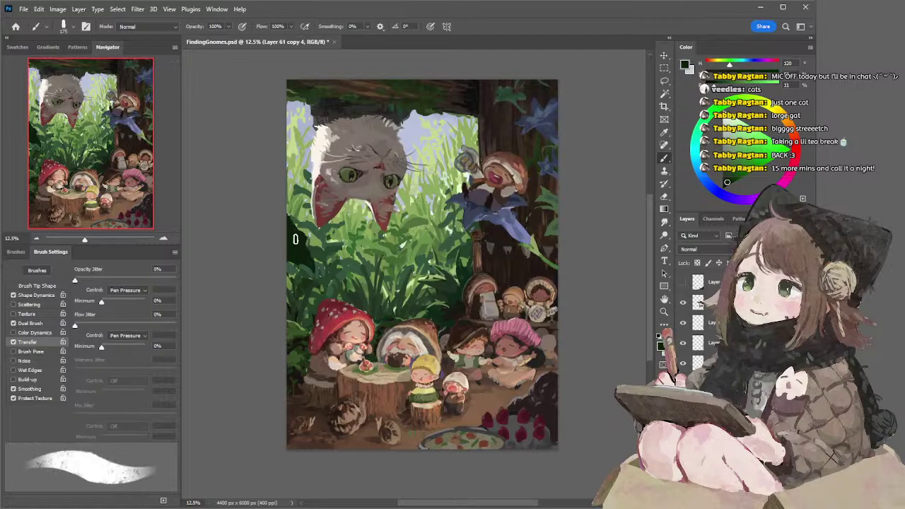
pyautogui.press('[')
# Paint grass blades below the cat's ears at brush size 125 with sampled greens H 80, B 66, H 97, B 57, H 103, B 40 and H 95, B 48
pyautogui.keyDown('alt'); pyautogui.click(412, 224); pyautogui.keyUp('alt')
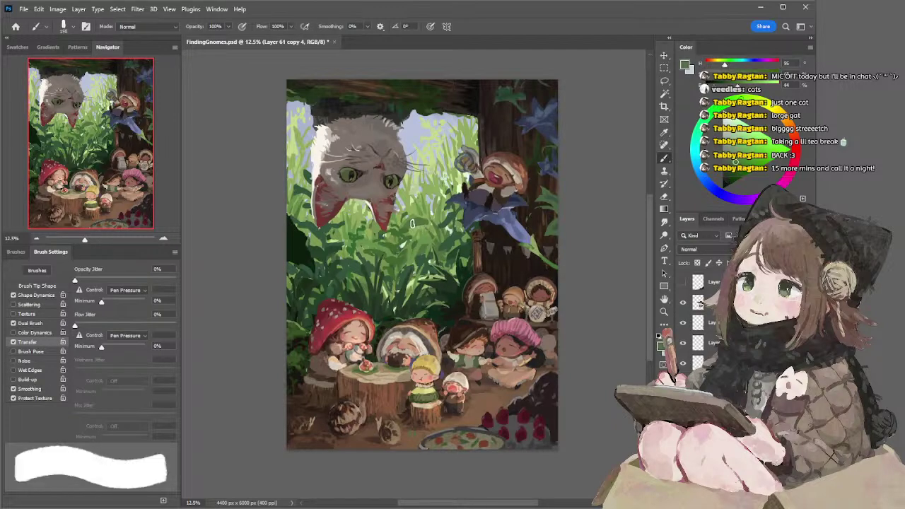
pyautogui.keyDown('alt'); pyautogui.click(414, 211); pyautogui.keyUp('alt')
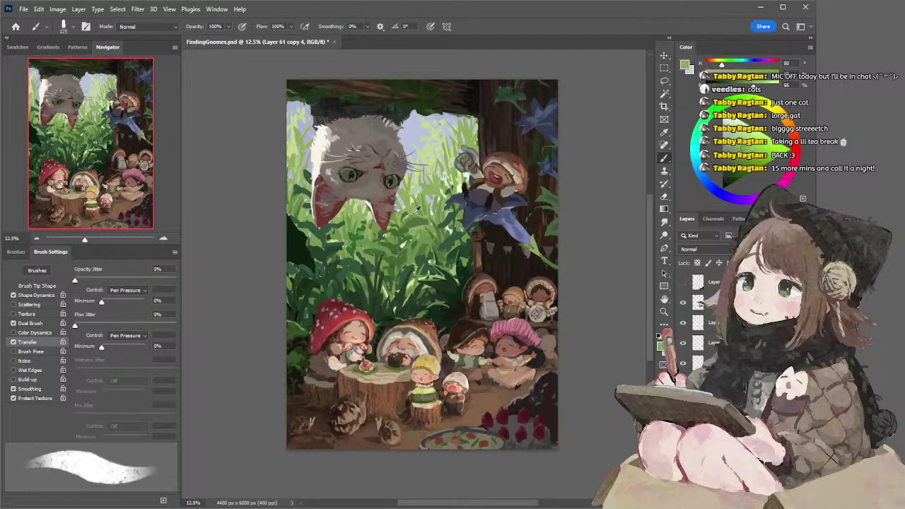
pyautogui.keyDown('alt'); pyautogui.click(427, 216); pyautogui.keyUp('alt')
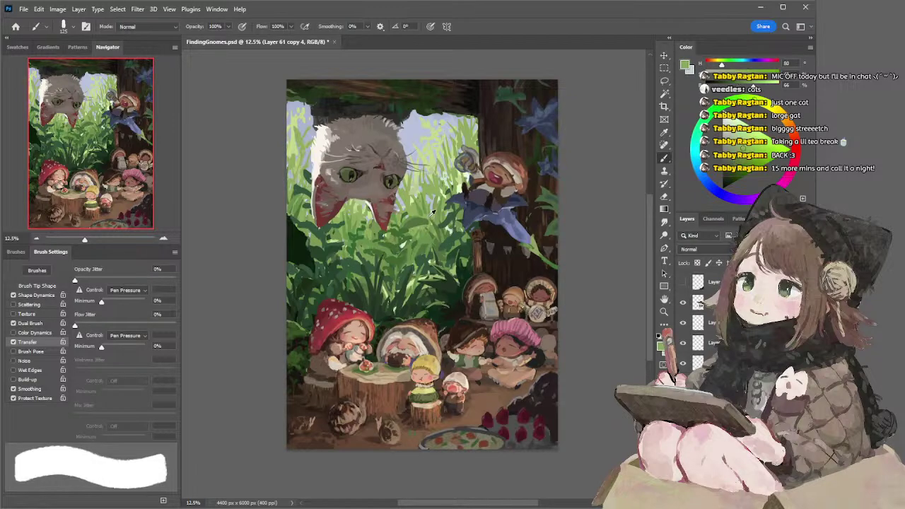
pyautogui.keyDown('alt'); pyautogui.click(423, 232); pyautogui.keyUp('alt')
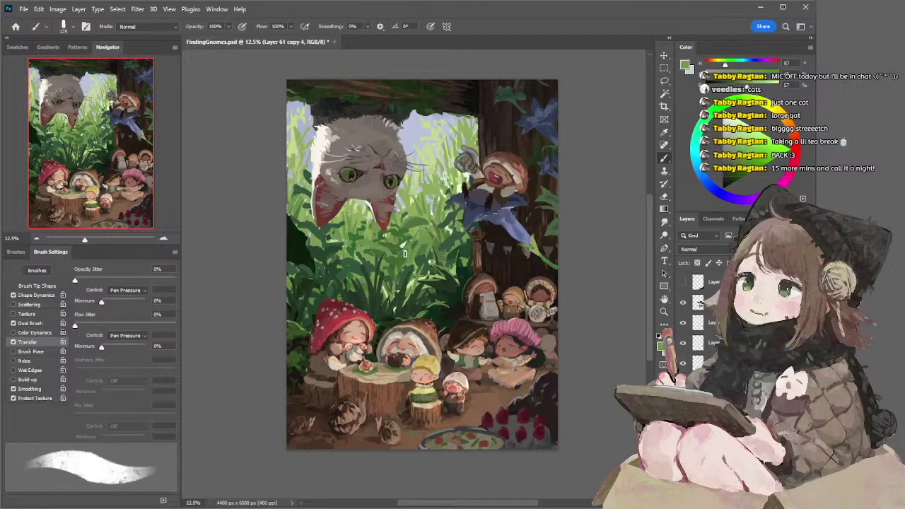
pyautogui.keyDown('alt'); pyautogui.click(396, 260); pyautogui.keyUp('alt')
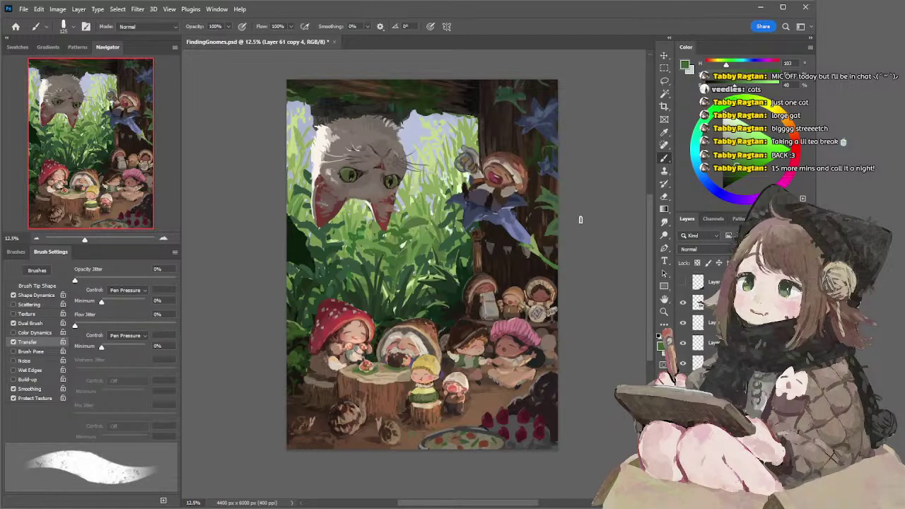
pyautogui.keyDown('alt'); pyautogui.click(388, 287); pyautogui.keyUp('alt')
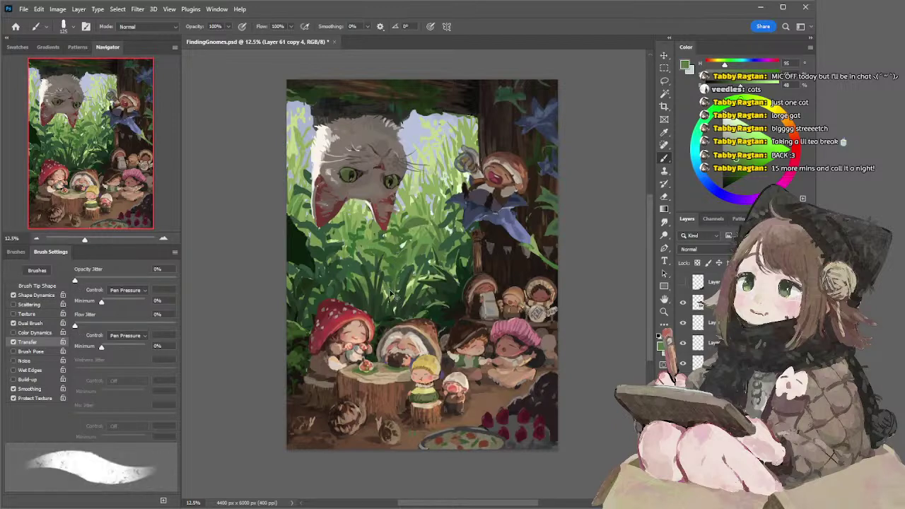
# Deepen the foliage above the stump table with a size 90 brush, alternating sampled greens H 136, B 33, H 120, B 24 and H 134, B 25
pyautogui.keyDown('alt'); pyautogui.click(364, 267); pyautogui.keyUp('alt')
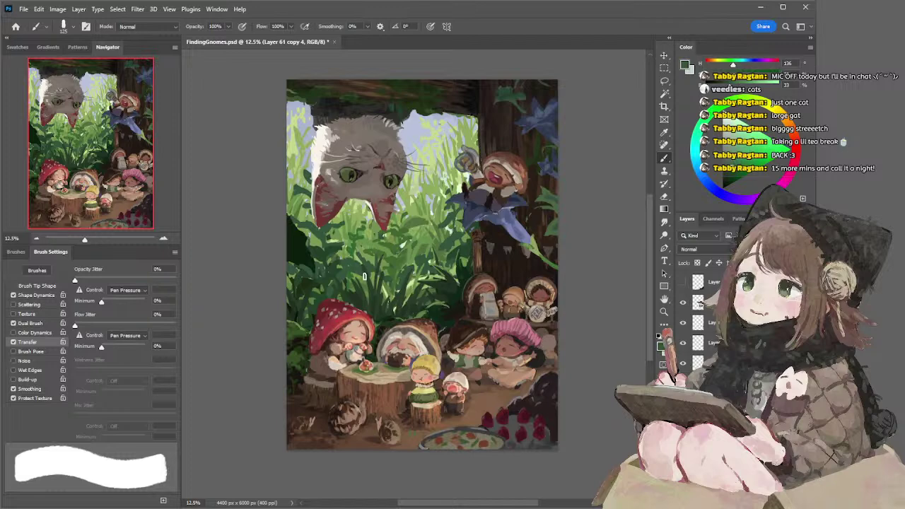
pyautogui.keyDown('alt'); pyautogui.click(363, 274); pyautogui.keyUp('alt')
pyautogui.press('[')
pyautogui.press('[')
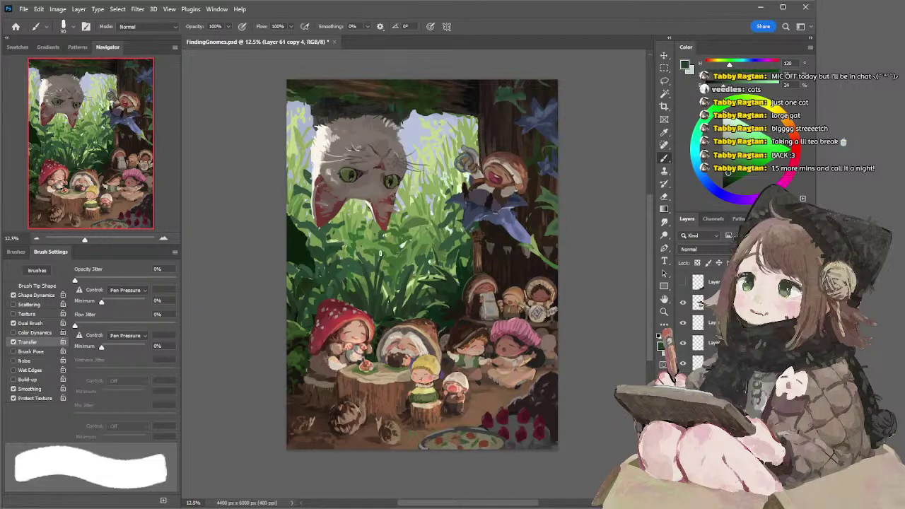
pyautogui.keyDown('alt'); pyautogui.click(361, 267); pyautogui.keyUp('alt')
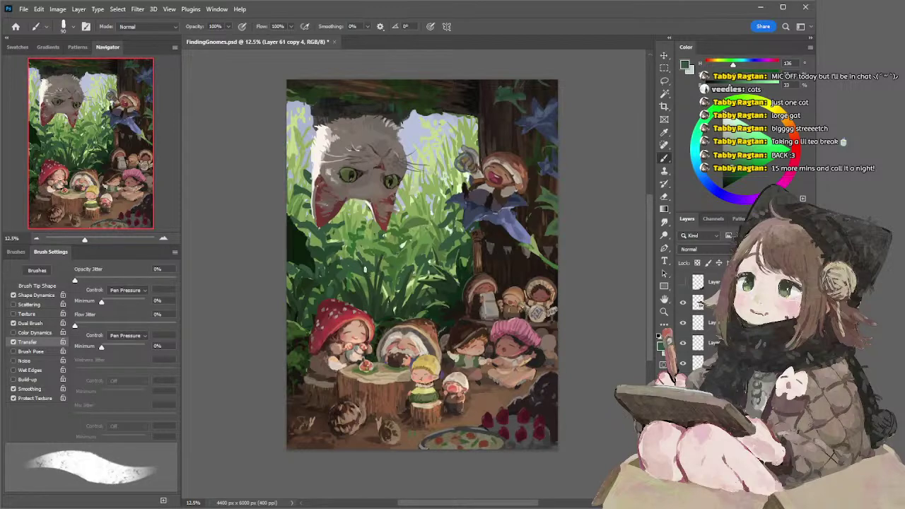
pyautogui.keyDown('alt'); pyautogui.click(365, 269); pyautogui.keyUp('alt')
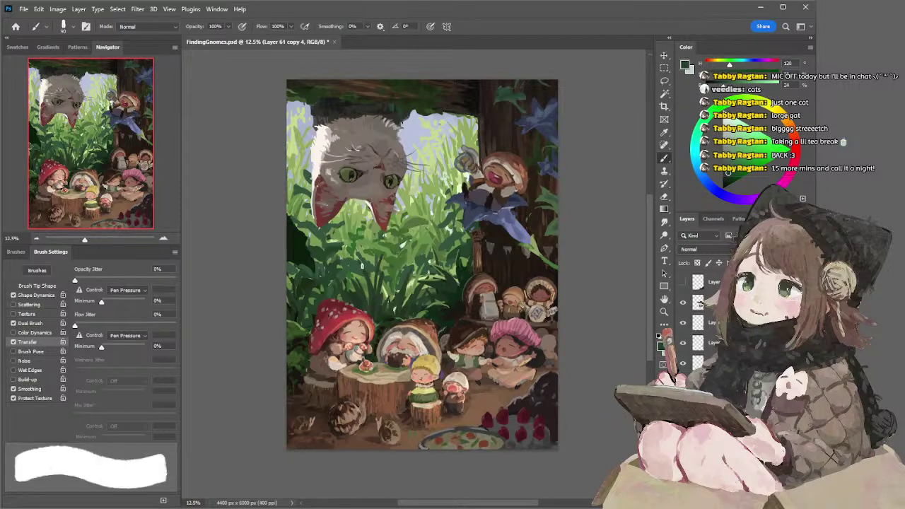
pyautogui.keyDown('alt'); pyautogui.click(359, 262); pyautogui.keyUp('alt')
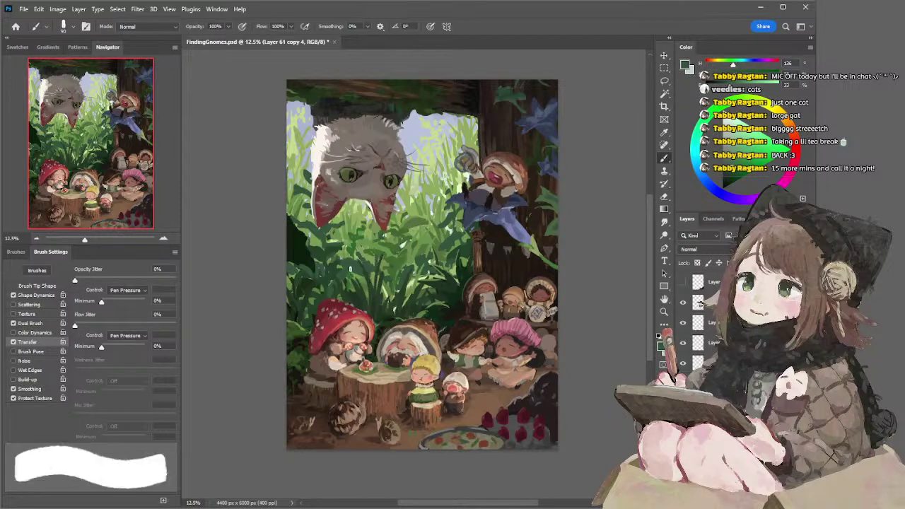
pyautogui.keyDown('alt'); pyautogui.click(339, 274); pyautogui.keyUp('alt')
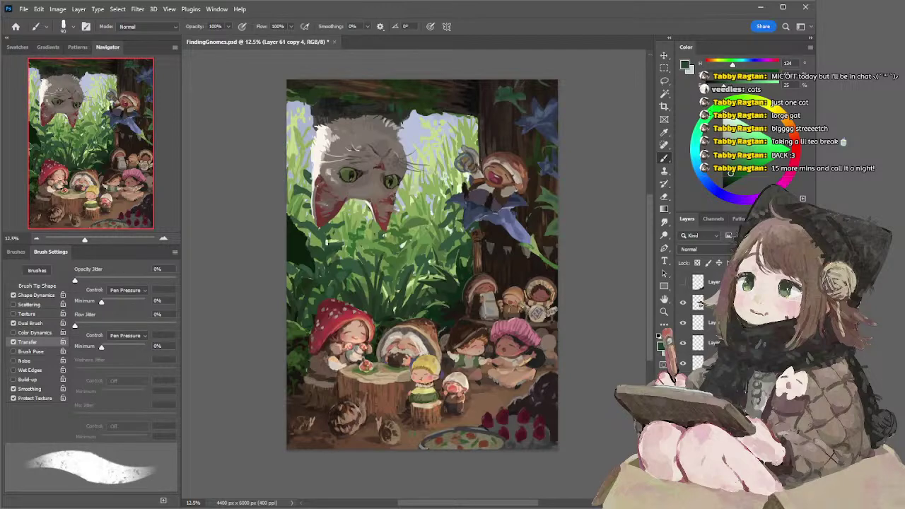
# Rework the leaves left of the cat with sampled greens H 136, B 33, H 95, B 56 and H 80, B 66, trimming their shapes with the eraser
pyautogui.keyDown('alt'); pyautogui.click(316, 230); pyautogui.keyUp('alt')
pyautogui.press('e')
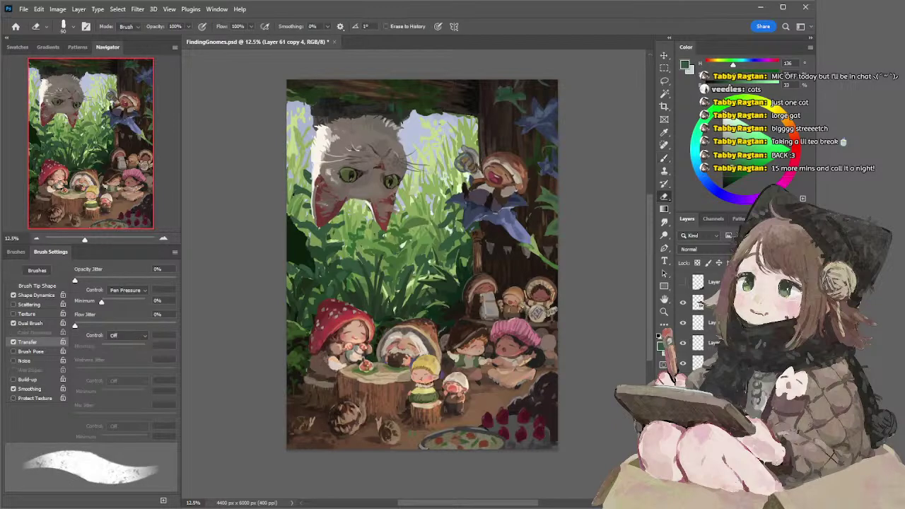
pyautogui.press('i')
pyautogui.click(297, 200)
pyautogui.press('e')
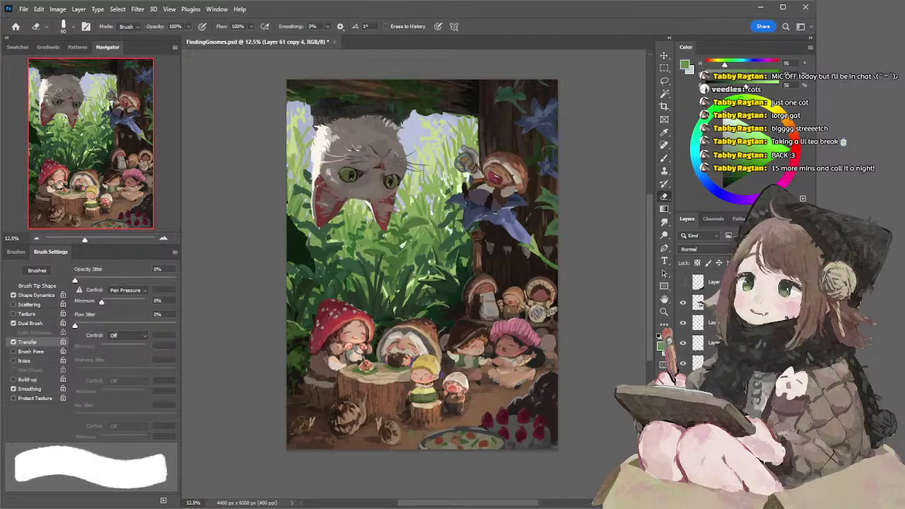
pyautogui.press('b')
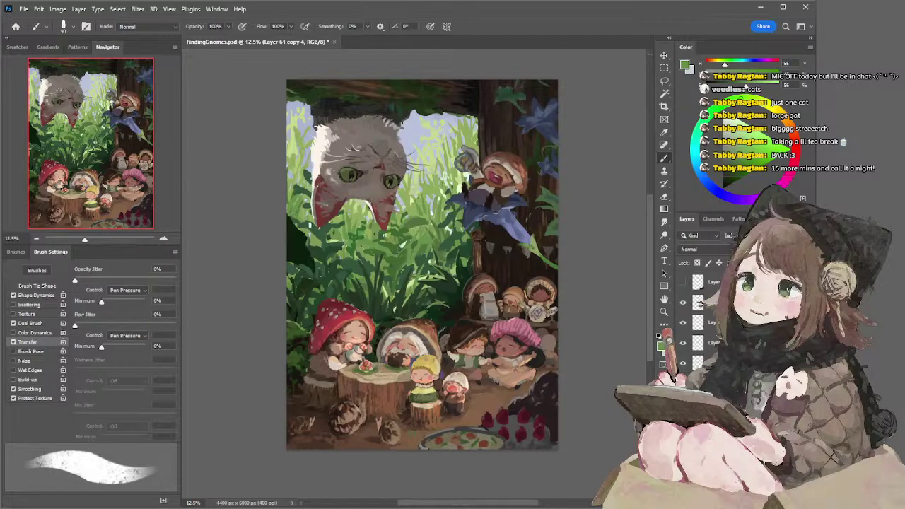
pyautogui.press(']')
pyautogui.press(']')
pyautogui.keyDown('alt'); pyautogui.click(299, 198); pyautogui.keyUp('alt')
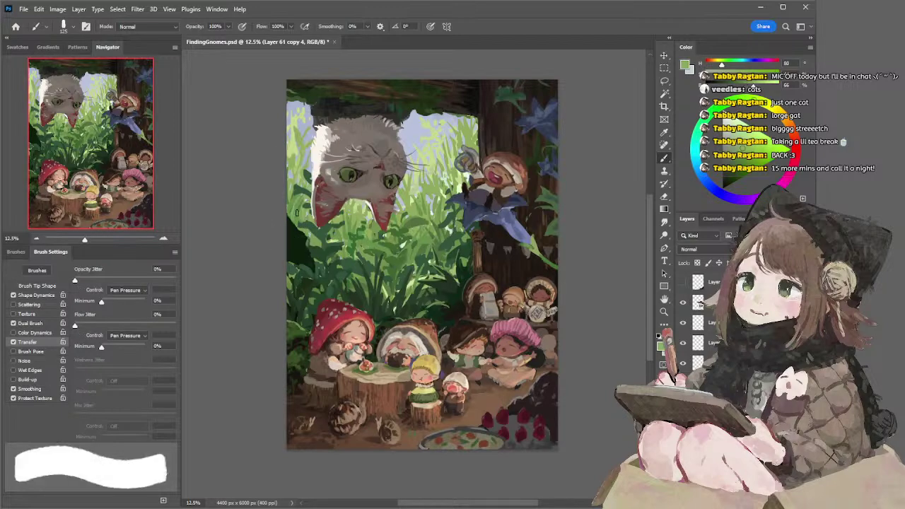
pyautogui.press('e')
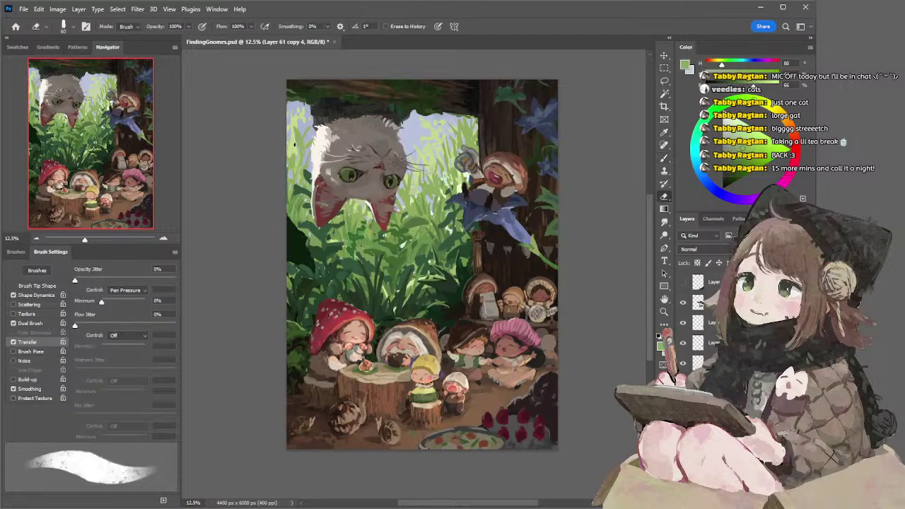
# On Layer 89, paint pale grass blades of H 74, B 85 over the sky left of the cat with a smaller brush, cleaning up with the eraser
pyautogui.keyDown('ctrl'); pyautogui.click(294, 147); pyautogui.keyUp('ctrl')
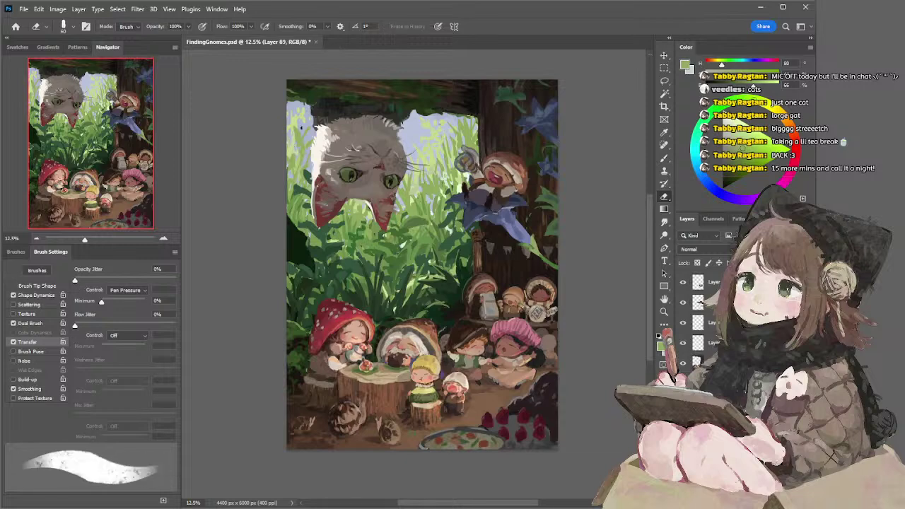
pyautogui.press('b')
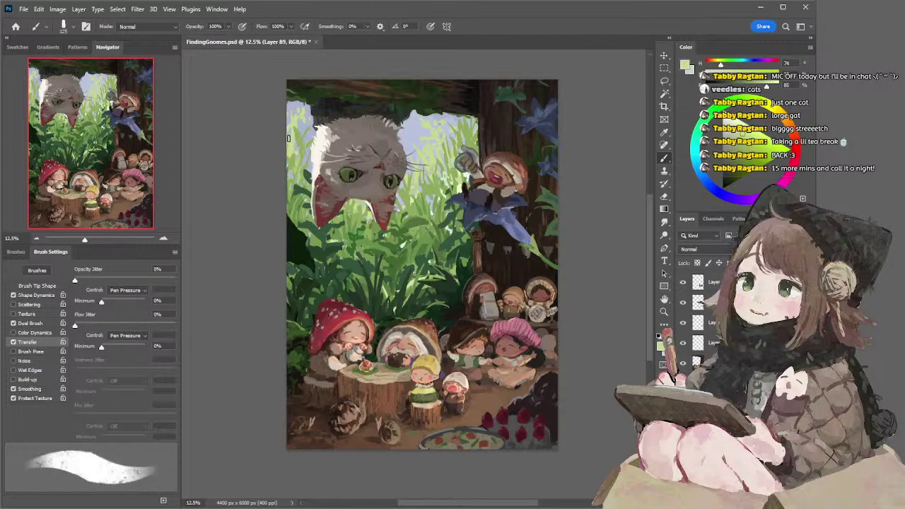
pyautogui.press('[')
pyautogui.moveTo(292, 113); pyautogui.dragTo(299, 102)
pyautogui.press('e')
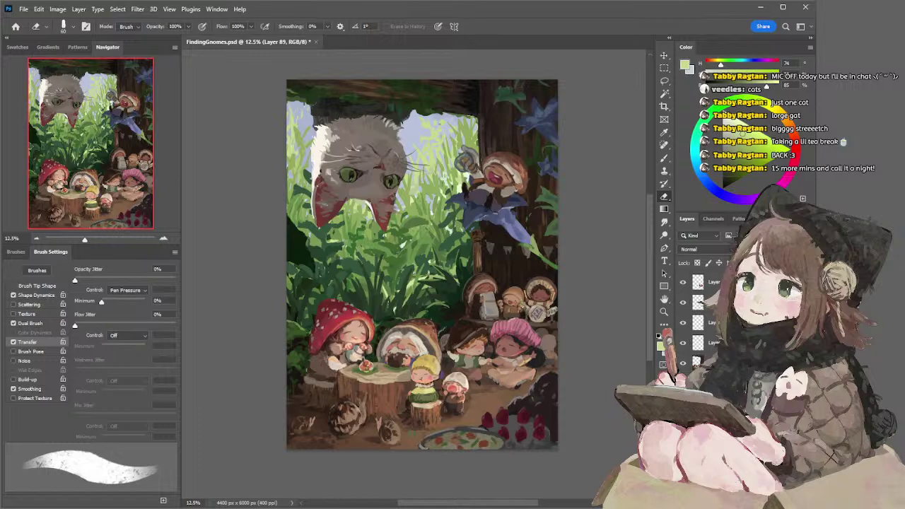
pyautogui.press('b')
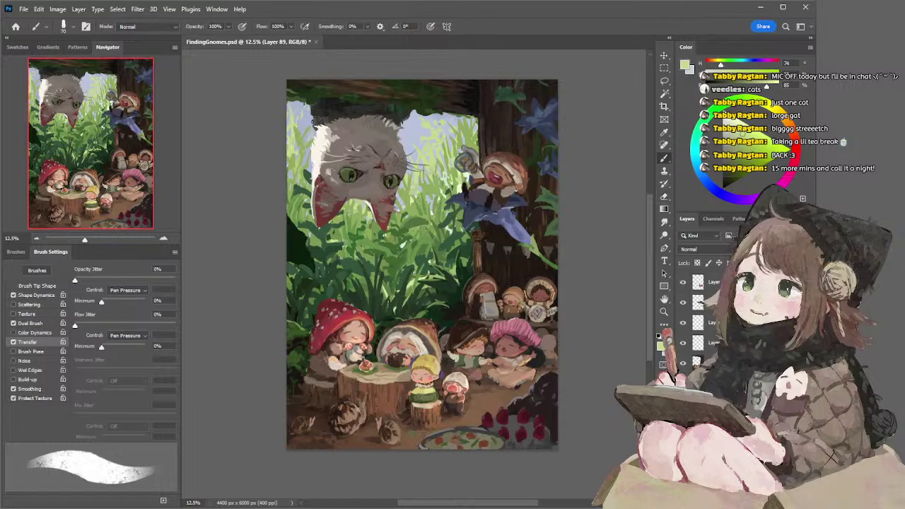
# Trim the pale grass blades on Layer 89 with the eraser enlarged to size 175
pyautogui.press('e')
pyautogui.press(']')
pyautogui.press(']')
pyautogui.press(']')
pyautogui.press(']')
pyautogui.press(']')
pyautogui.press(']')
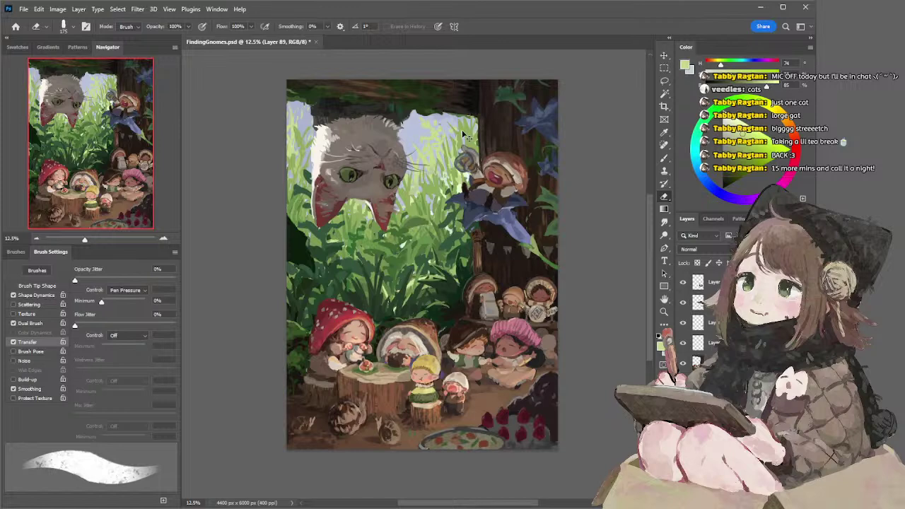
# On Layer 61 copy 4, paint grass blades in sampled green H 80, B 66 over the sky between the cat and the trunk, around size 150
pyautogui.keyDown('ctrl'); pyautogui.click(462, 130); pyautogui.keyUp('ctrl')
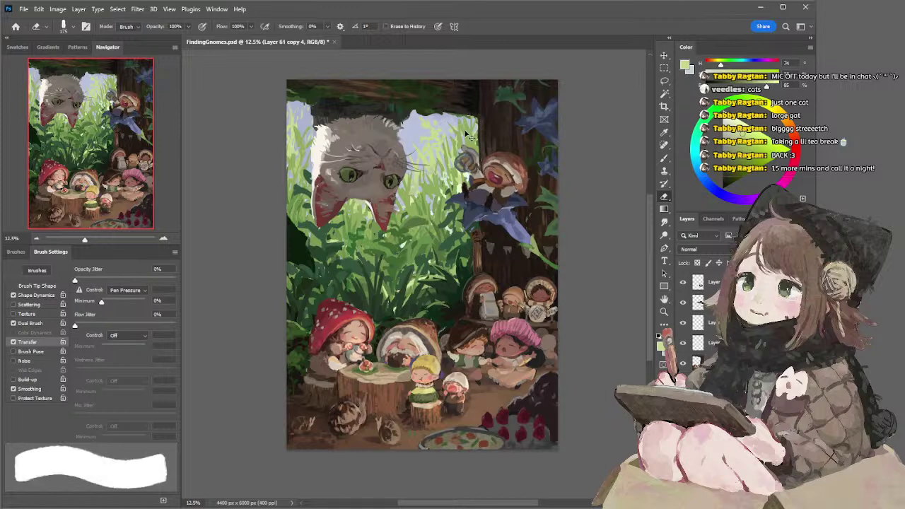
pyautogui.press('b')
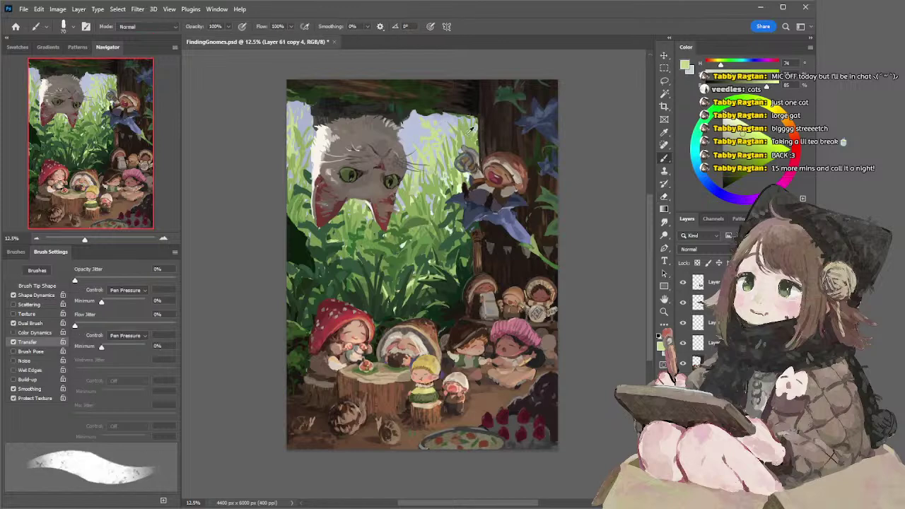
pyautogui.keyDown('alt'); pyautogui.click(474, 132); pyautogui.keyUp('alt')
pyautogui.press('e')
pyautogui.press('b')
pyautogui.press(']')
pyautogui.press(']')
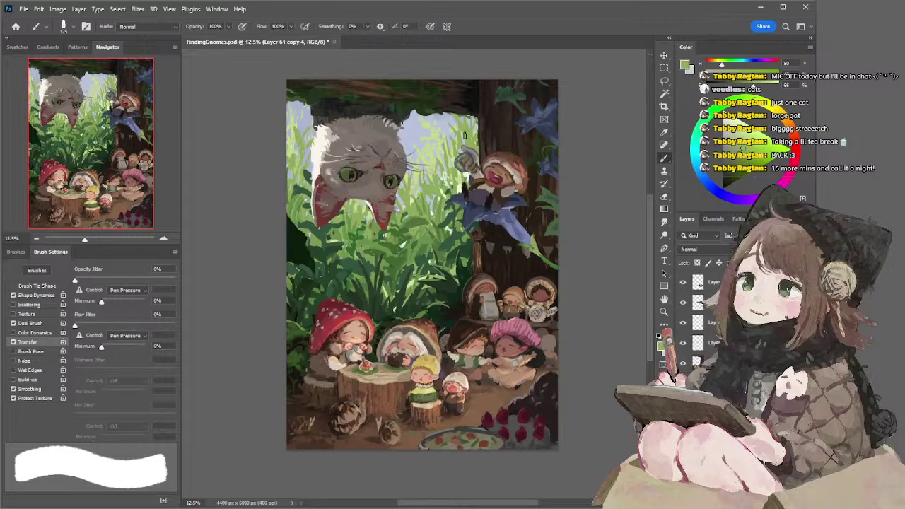
pyautogui.press('.')
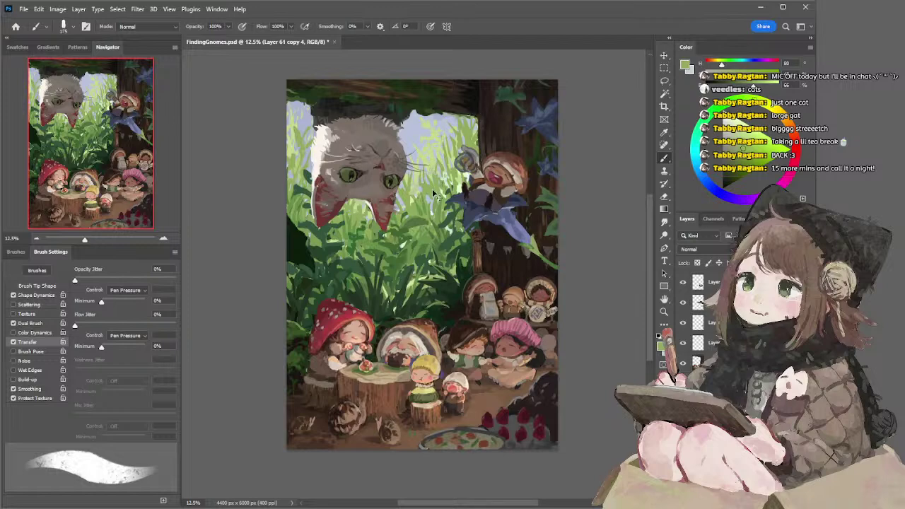
pyautogui.press('.')
pyautogui.press('.')
pyautogui.press('[')
pyautogui.press(']')
pyautogui.press(']')
pyautogui.moveTo(476, 127); pyautogui.dragTo(472, 121)
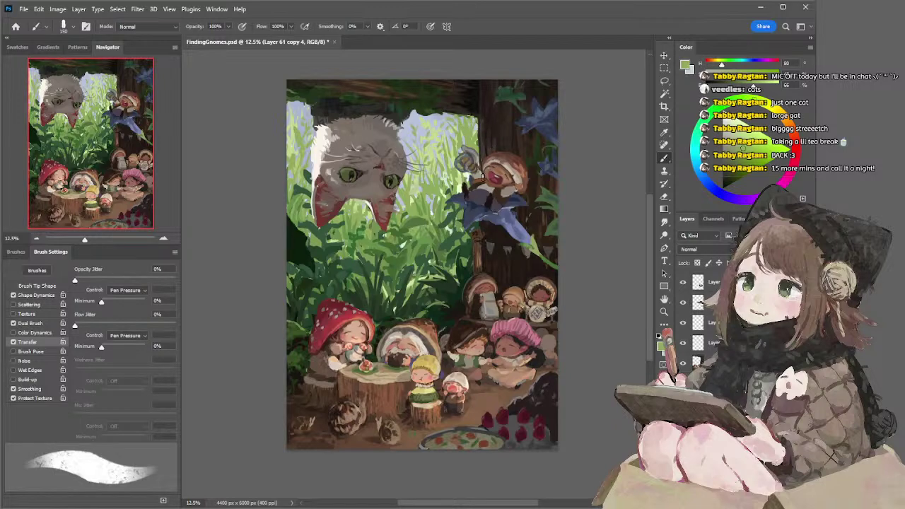
# Rework the leaves beside the cat's left ear at brush size 125 with sampled greens H 136, B 33, H 95, B 56 and H 79, B 66, trimming with the eraser
pyautogui.keyDown('alt'); pyautogui.click(293, 186); pyautogui.keyUp('alt')
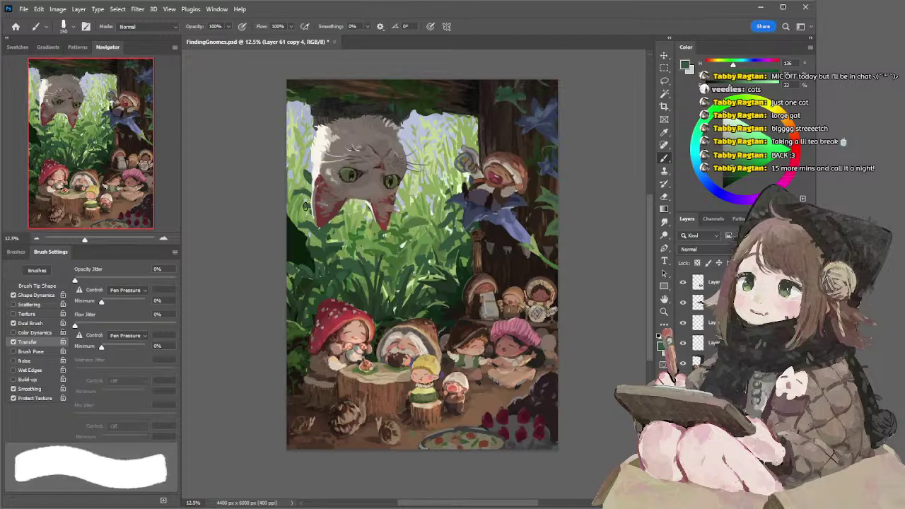
pyautogui.press('[')
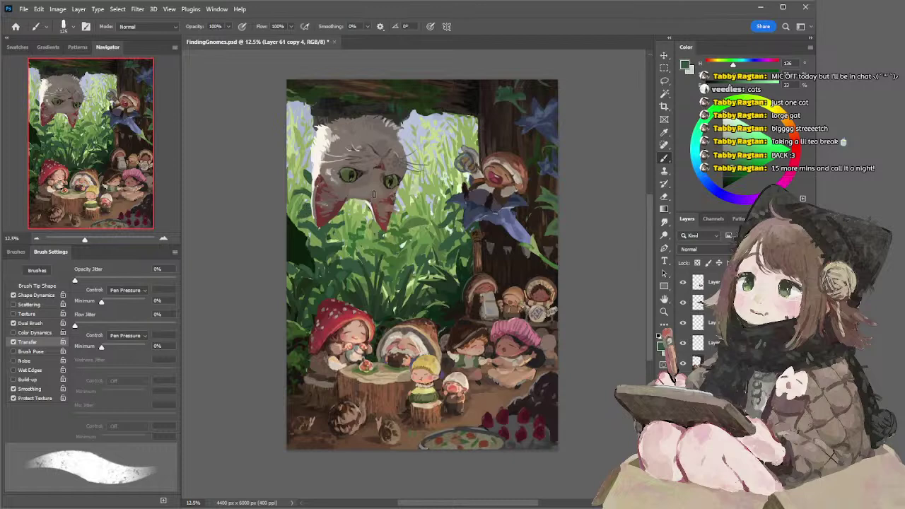
pyautogui.keyDown('alt'); pyautogui.click(308, 216); pyautogui.keyUp('alt')
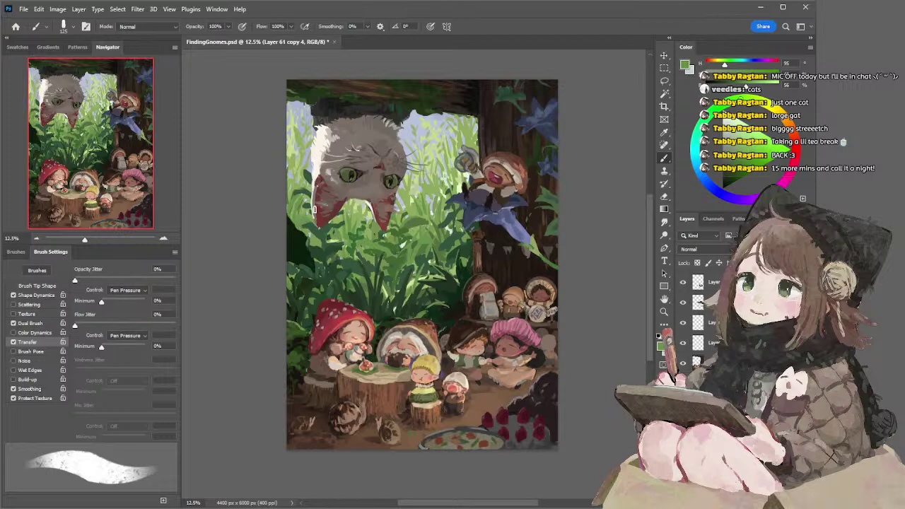
pyautogui.press('e')
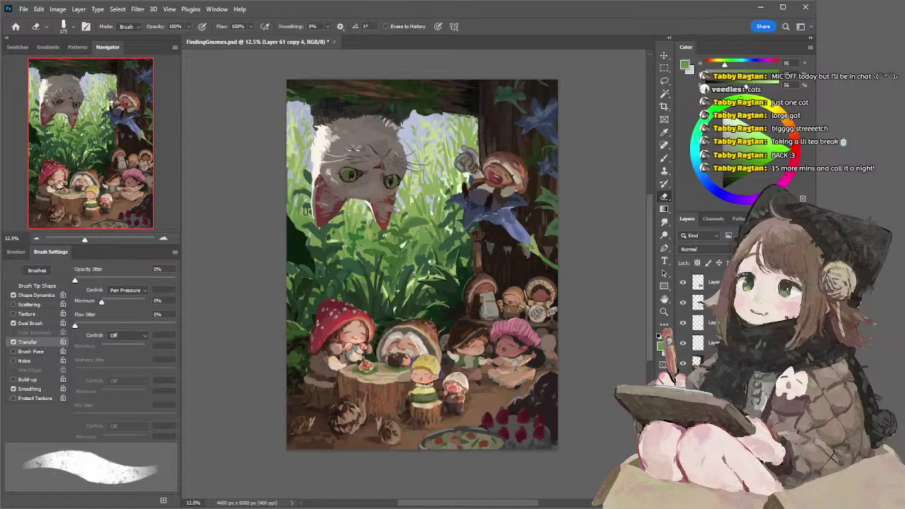
pyautogui.press('[')
pyautogui.press('b')
pyautogui.press('e')
pyautogui.press('b')
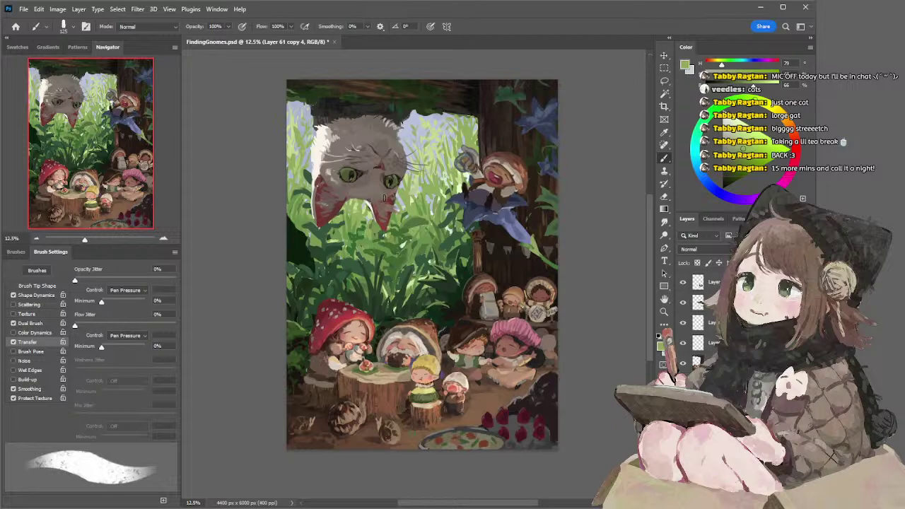
# On Layer 86, add sampled near-white H 32, B 98 fur strokes along the inner edge of the cat's right ear, cleaning up with the eraser
pyautogui.click(37, 237)
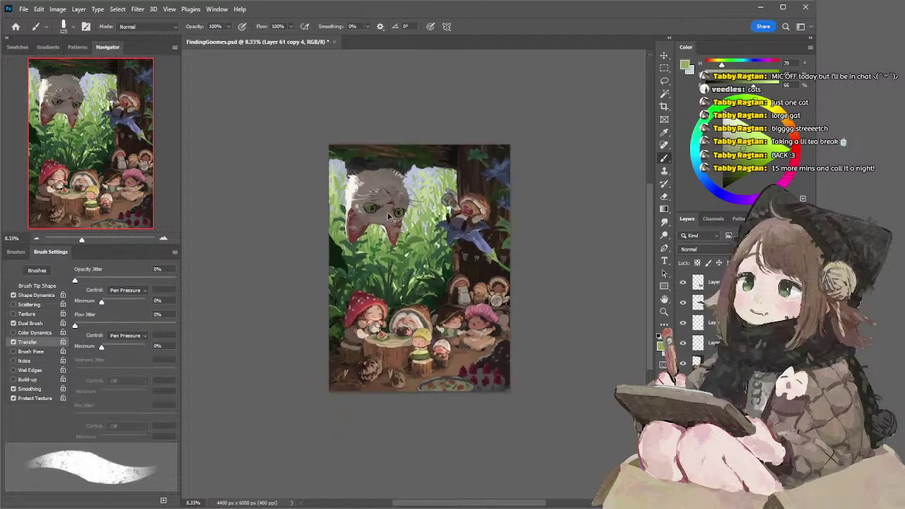
pyautogui.click(163, 238)
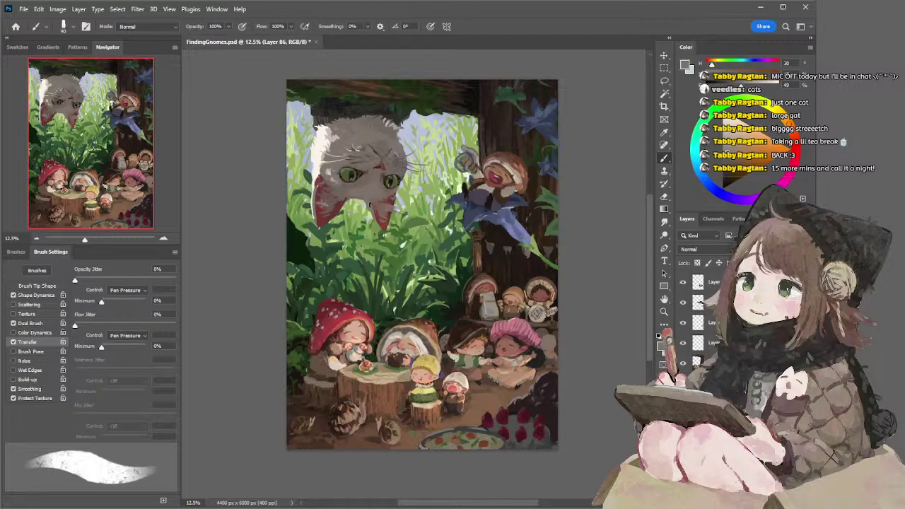
pyautogui.press('e')
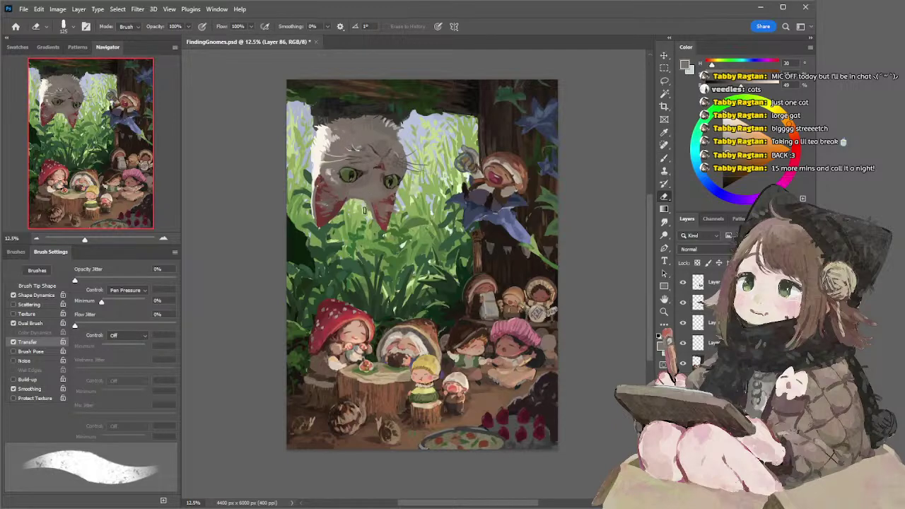
pyautogui.press('b')
pyautogui.keyDown('alt'); pyautogui.click(313, 162); pyautogui.keyUp('alt')
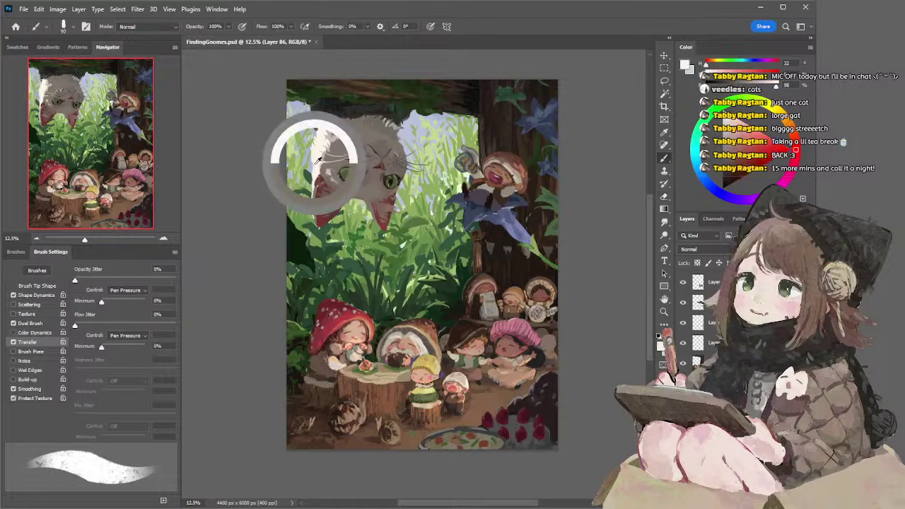
pyautogui.press('e')
pyautogui.press('[')
pyautogui.press('b')
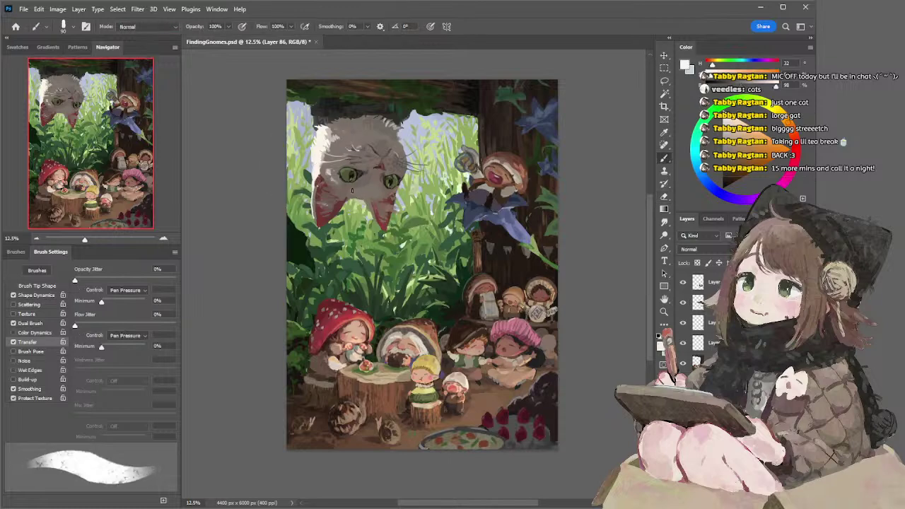
pyautogui.moveTo(364, 201); pyautogui.dragTo(373, 216)
# Refine the cat's right ear with sampled fur and inner-ear tones H 23, B 46, H 5, B 45 and H 5, B 39, alternating small brush and eraser
pyautogui.keyDown('alt'); pyautogui.click(350, 193); pyautogui.keyUp('alt')
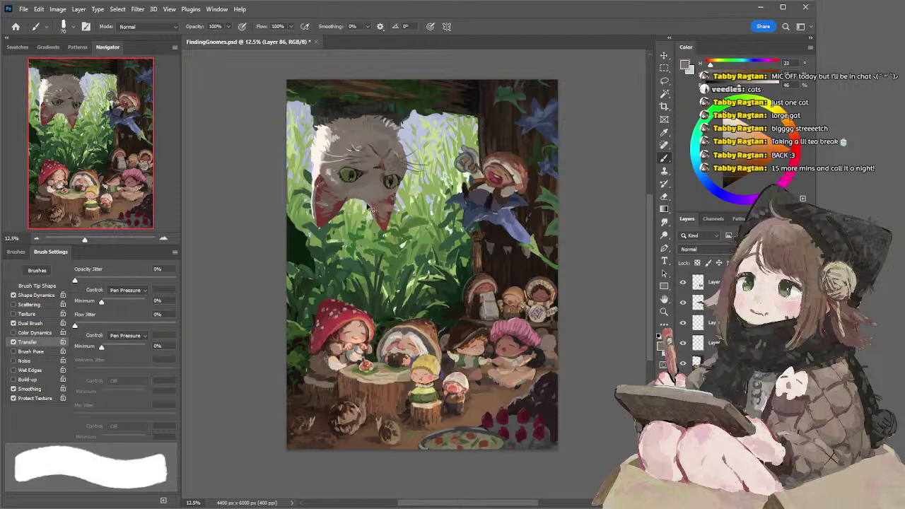
pyautogui.press('e')
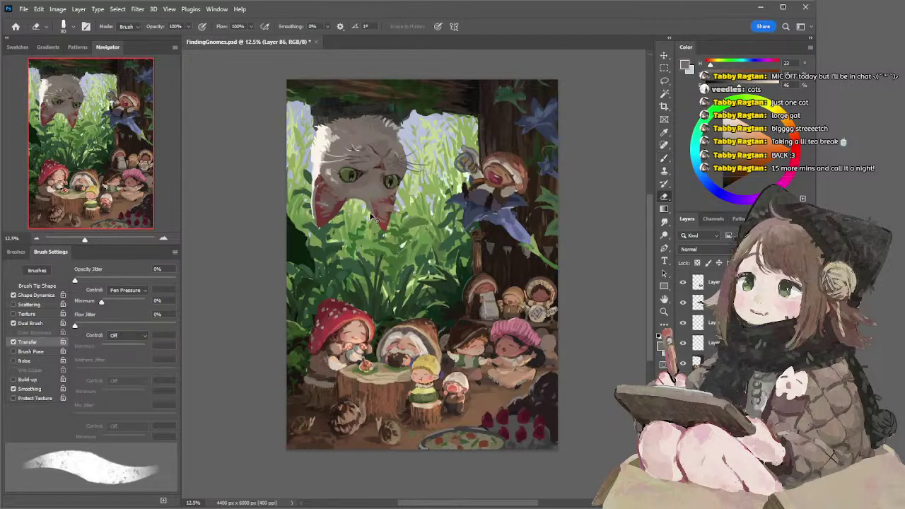
pyautogui.press('b')
pyautogui.keyDown('alt'); pyautogui.click(377, 216); pyautogui.keyUp('alt')
pyautogui.press('e')
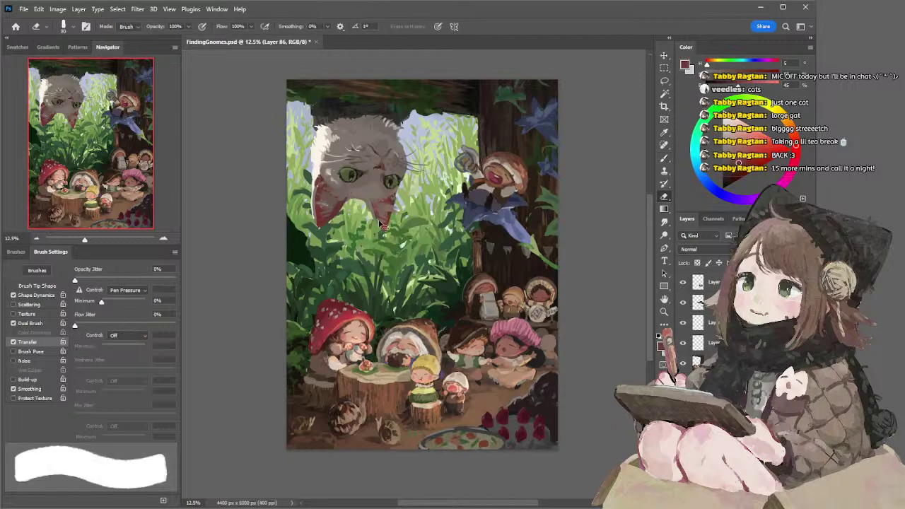
pyautogui.press('b')
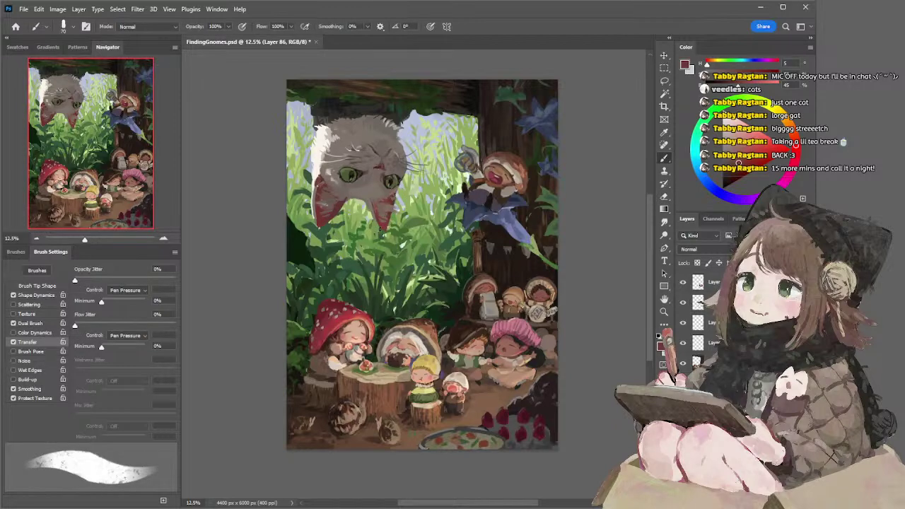
pyautogui.keyDown('alt'); pyautogui.click(368, 219); pyautogui.keyUp('alt')
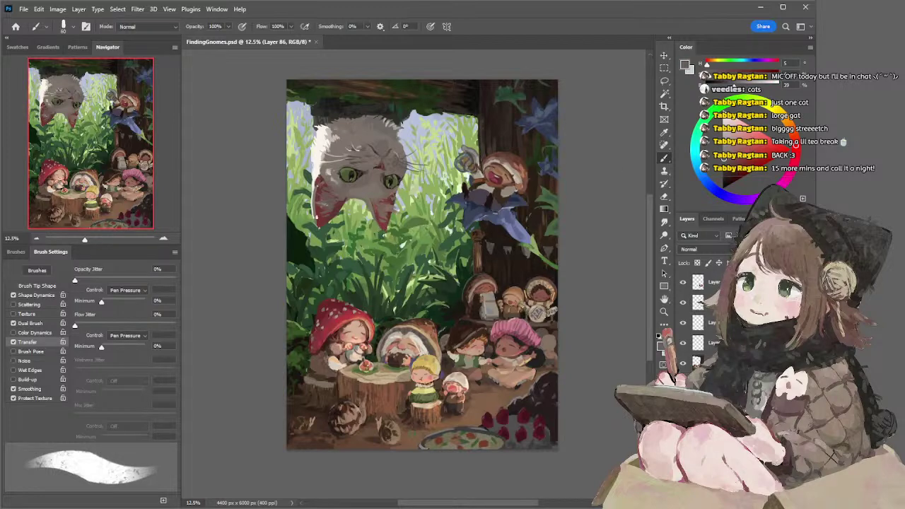
# Soften the white fur patch on the side of the cat's head with sampled pale grey H 30, B 76
pyautogui.keyDown('alt'); pyautogui.click(335, 137); pyautogui.keyUp('alt')
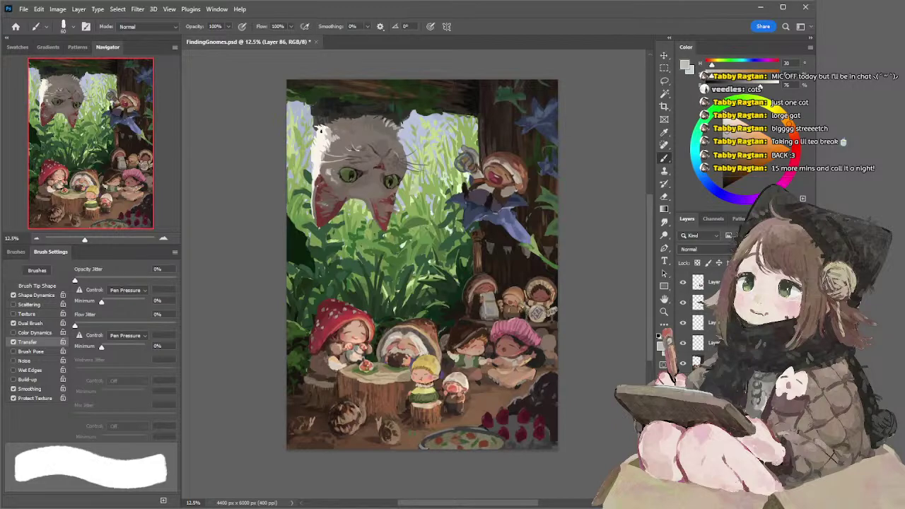
pyautogui.press('w')
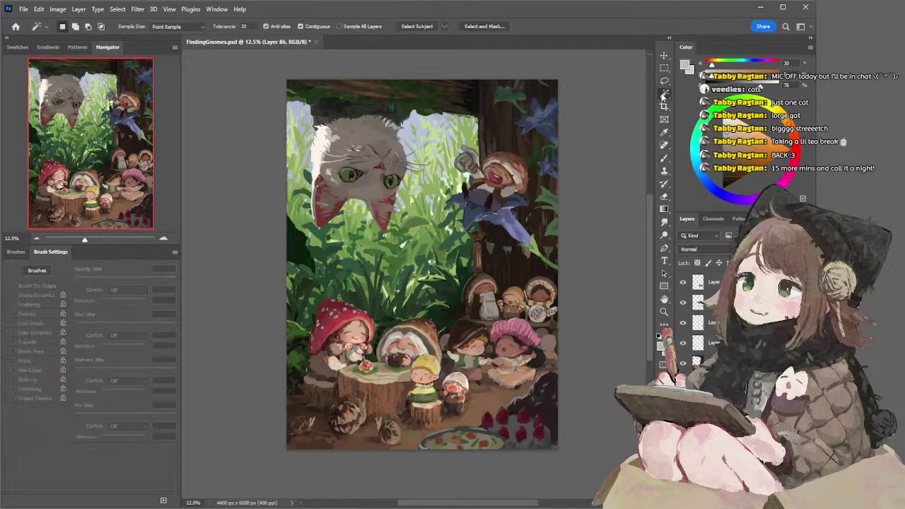
pyautogui.press('i')
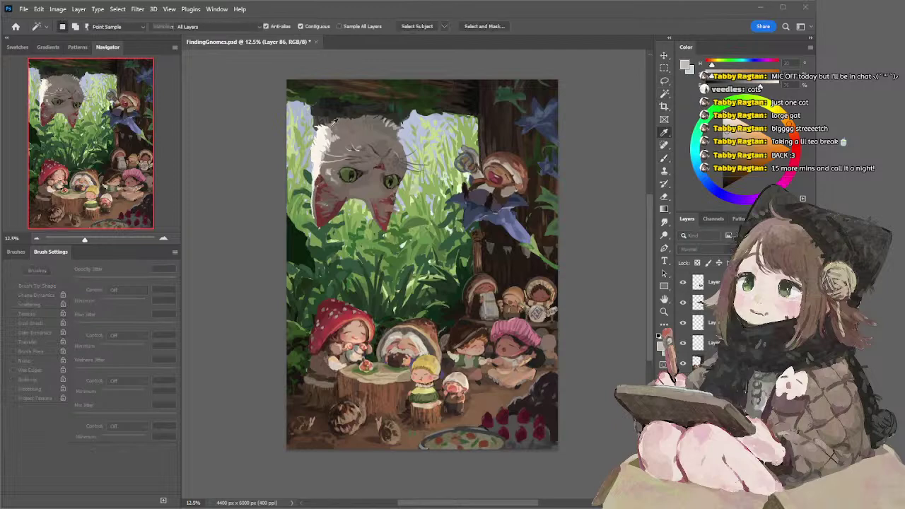
pyautogui.hotkey('ctrl', 'z')
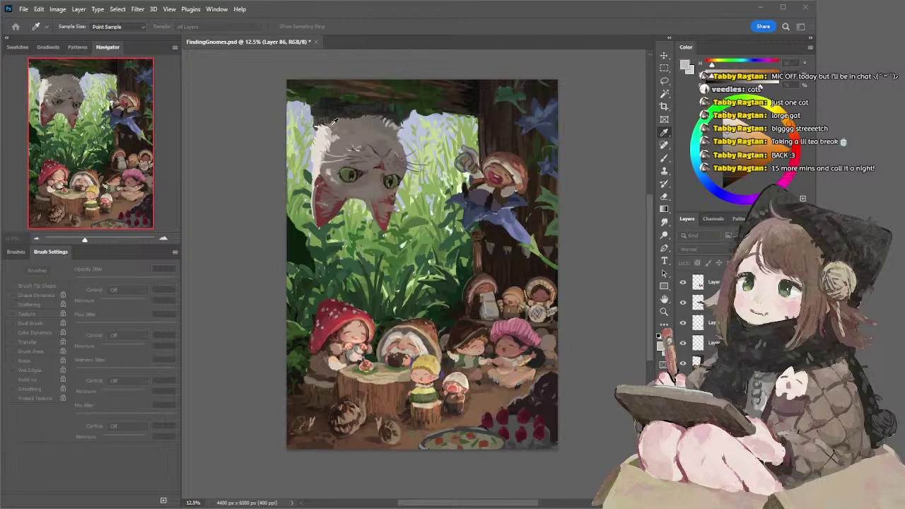
pyautogui.press('l')
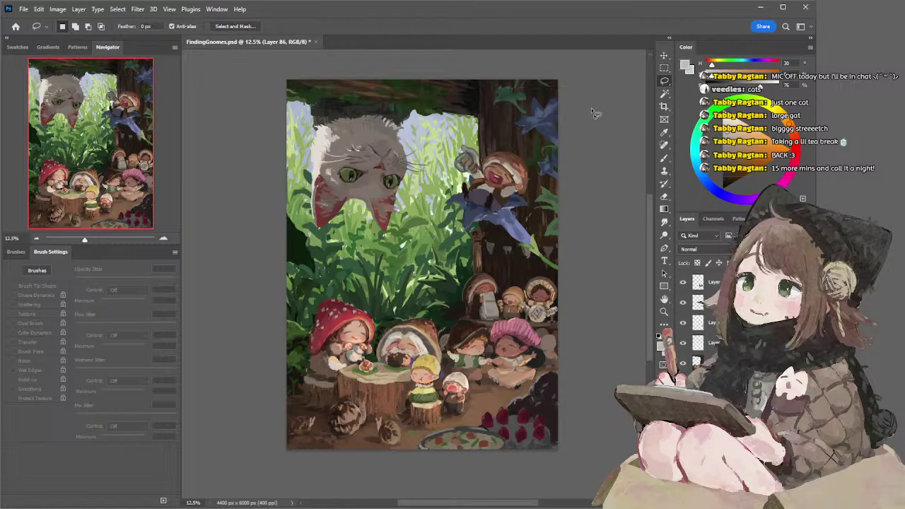
pyautogui.press('b')
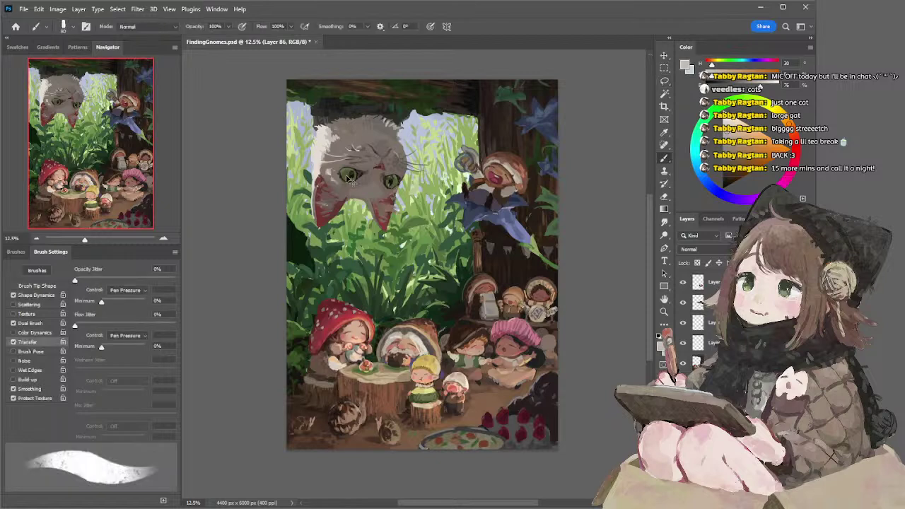
# Repaint the cat's eyes with sampled dark green H 73, B 35 and a darker shade of B 31, varying the brush size
pyautogui.keyDown('alt'); pyautogui.click(348, 178); pyautogui.keyUp('alt')
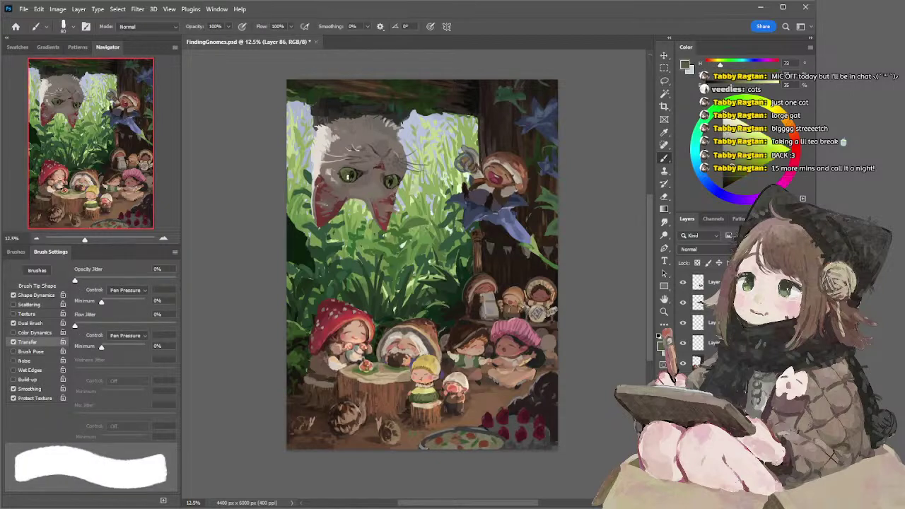
pyautogui.press(']')
pyautogui.press(']')
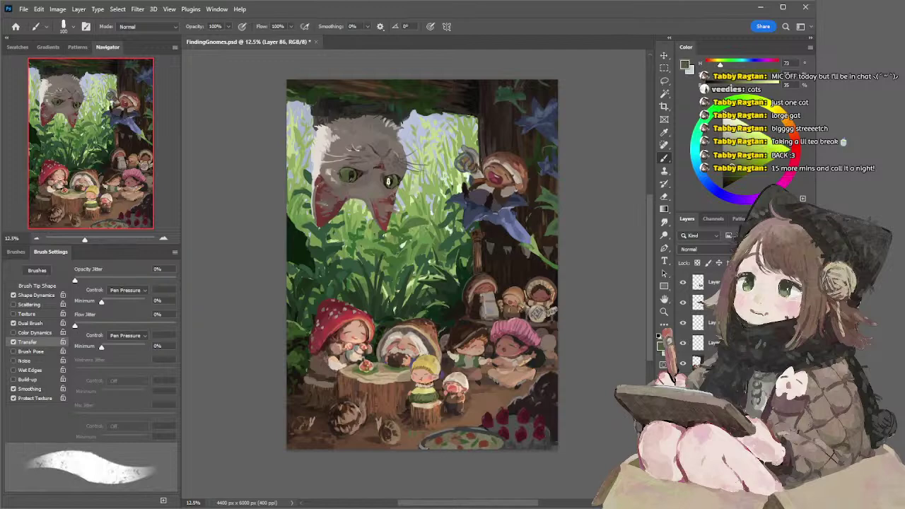
pyautogui.press('[')
pyautogui.press(']')
pyautogui.press(']')
pyautogui.press('[')
pyautogui.click(733, 173)
# Touch up the cat's eyes and the fur around them with sampled tones H 6, B 31, H 73, B 35 and H 23, B 49
pyautogui.click(37, 240)
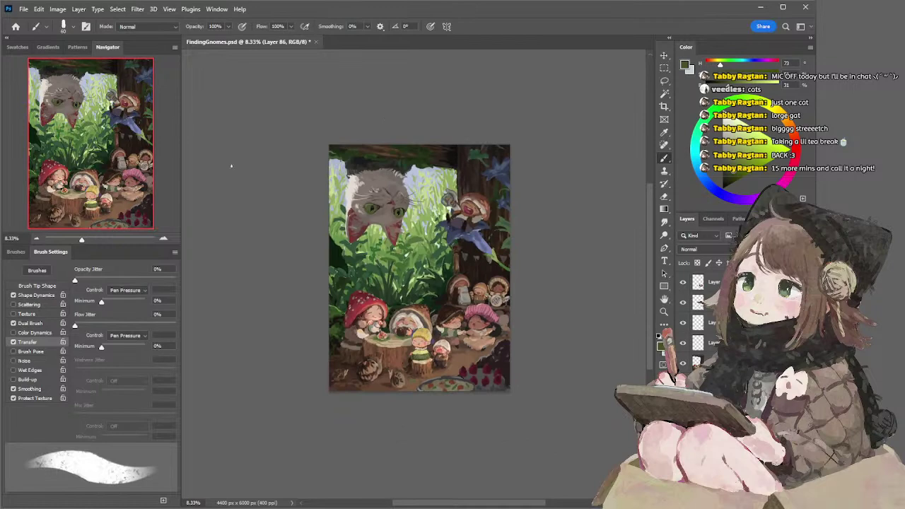
pyautogui.click(163, 238)
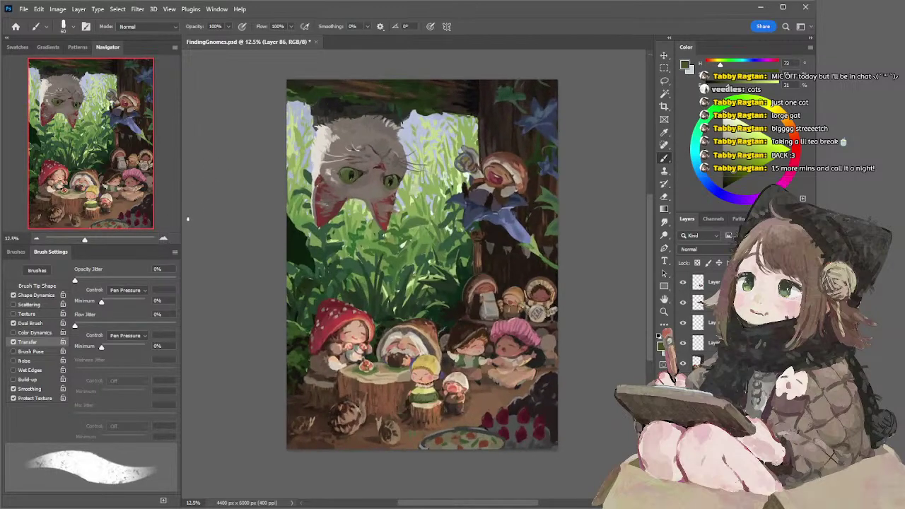
pyautogui.click(37, 239)
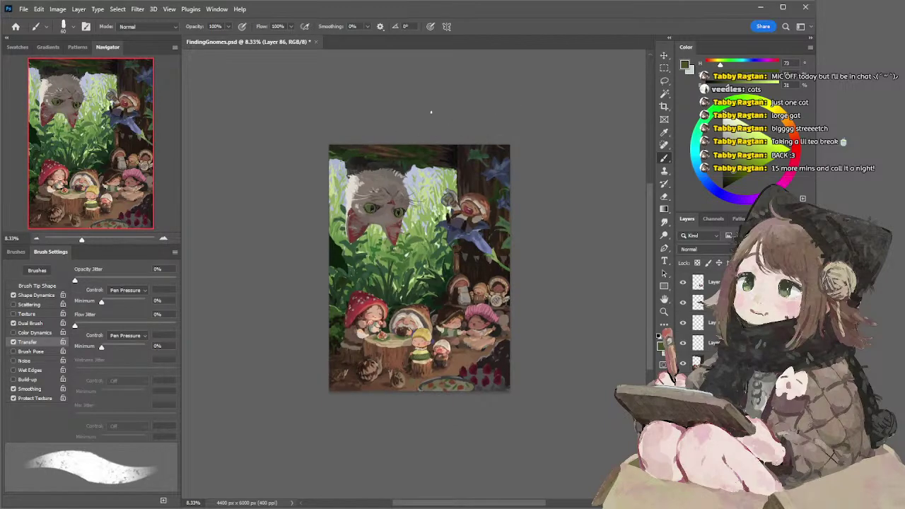
pyautogui.click(163, 239)
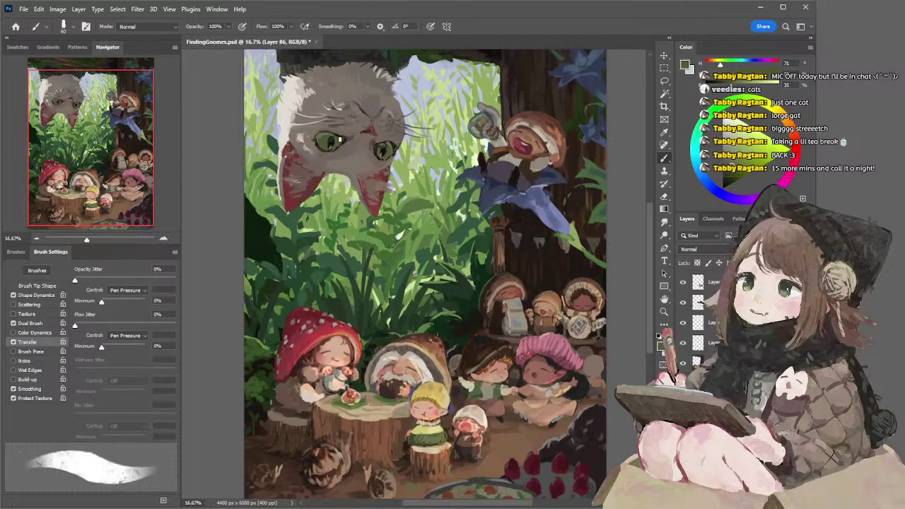
pyautogui.keyDown('alt'); pyautogui.click(344, 139); pyautogui.keyUp('alt')
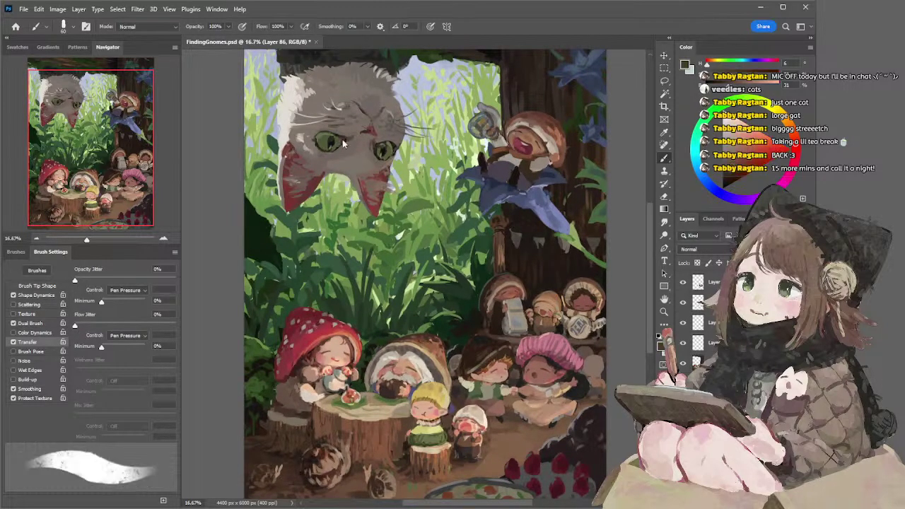
pyautogui.keyDown('alt'); pyautogui.click(325, 143); pyautogui.keyUp('alt')
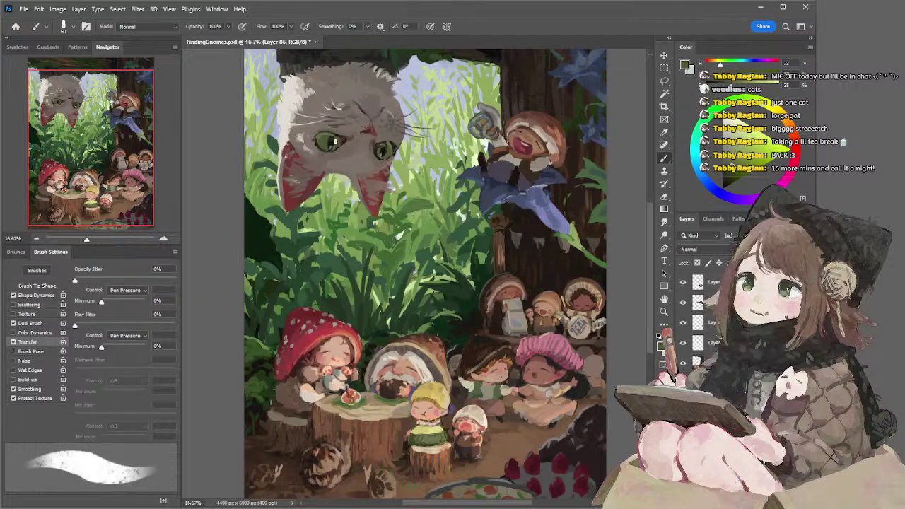
pyautogui.keyDown('alt'); pyautogui.click(366, 125); pyautogui.keyUp('alt')
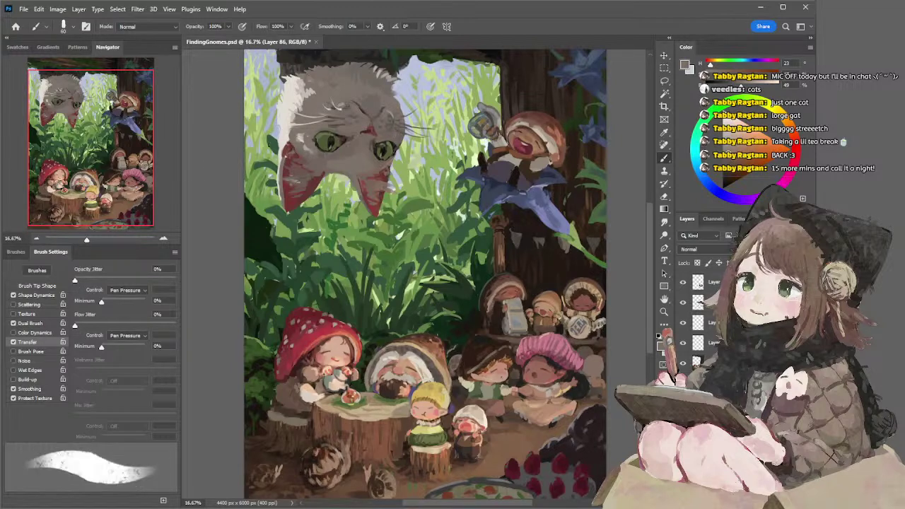
# Repaint the fur edge at the base of the cat's neck with sampled grey-brown H 27, B 43, varying the brush size between 150 and 50
pyautogui.click(36, 239)
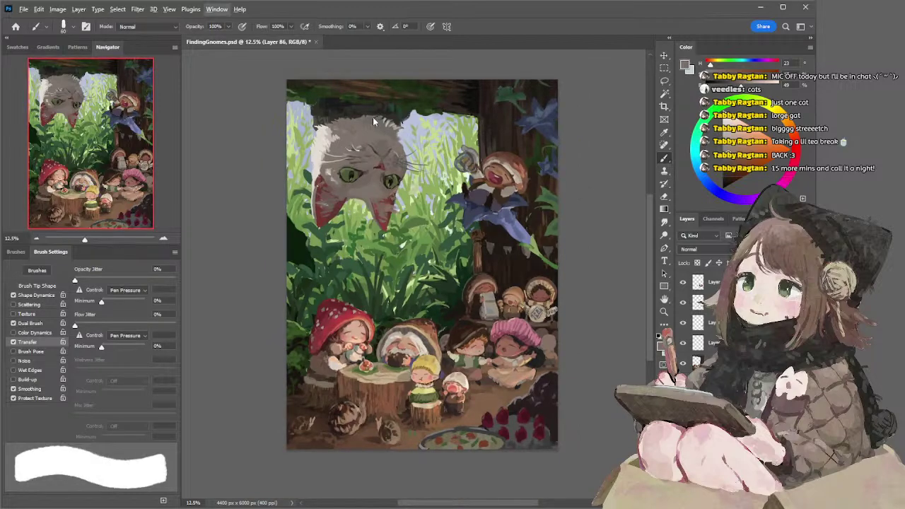
pyautogui.press('r')
pyautogui.moveTo(372, 118); pyautogui.dragTo(374, 112)
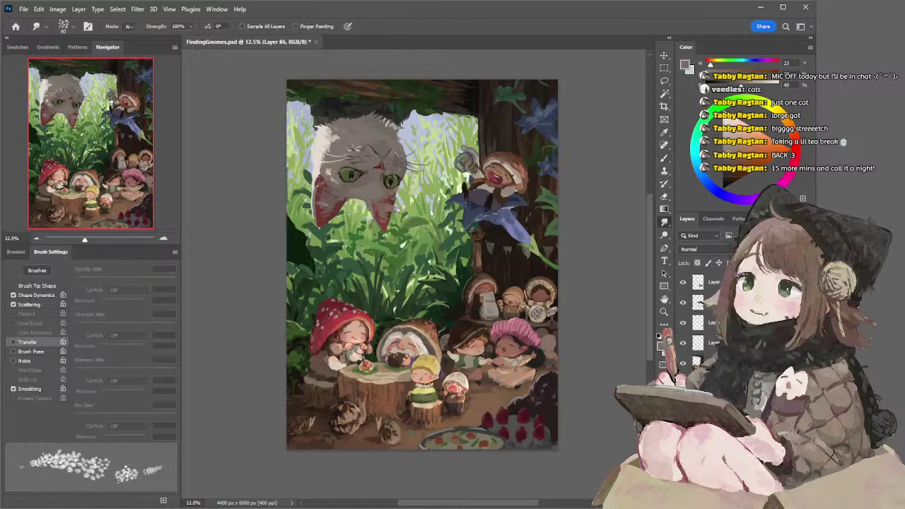
pyautogui.press('b')
pyautogui.keyDown('alt'); pyautogui.click(367, 114); pyautogui.keyUp('alt')
pyautogui.press('r')
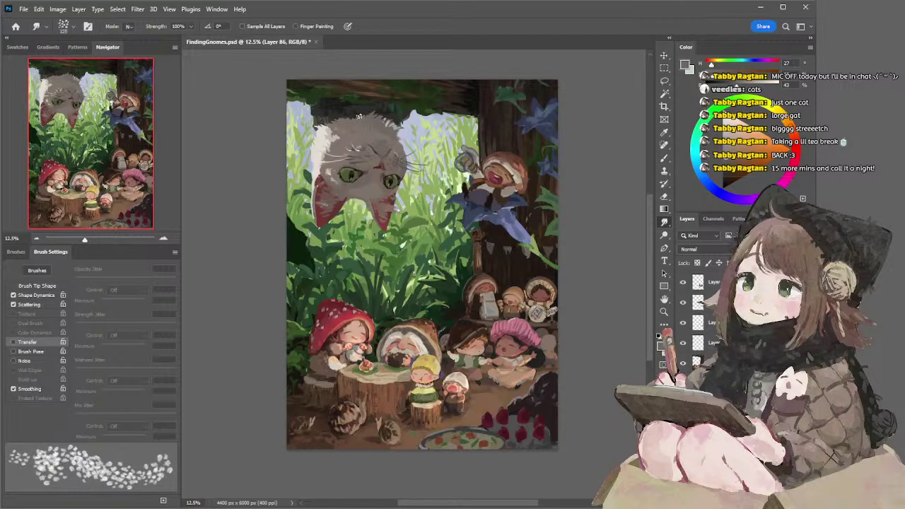
pyautogui.press('b')
pyautogui.press(']')
pyautogui.press(']')
pyautogui.press(']')
pyautogui.press(']')
pyautogui.press(']')
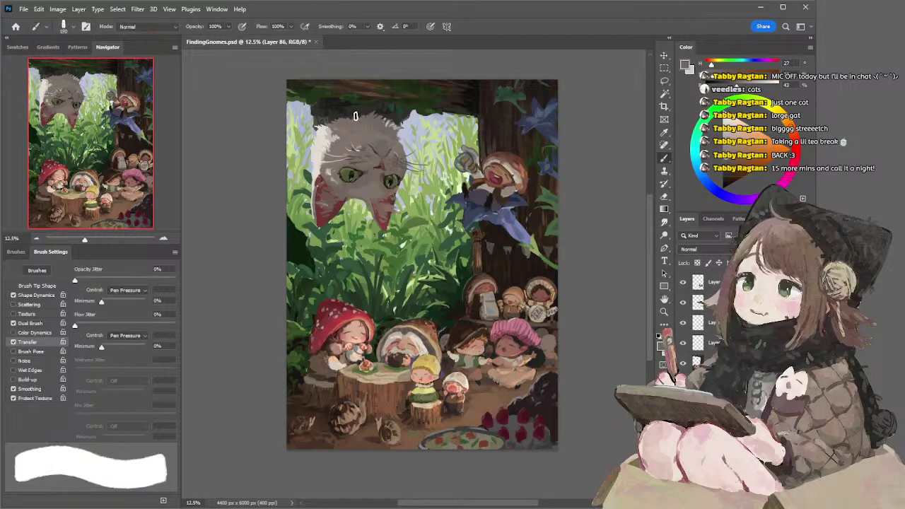
pyautogui.press('[')
pyautogui.press('[')
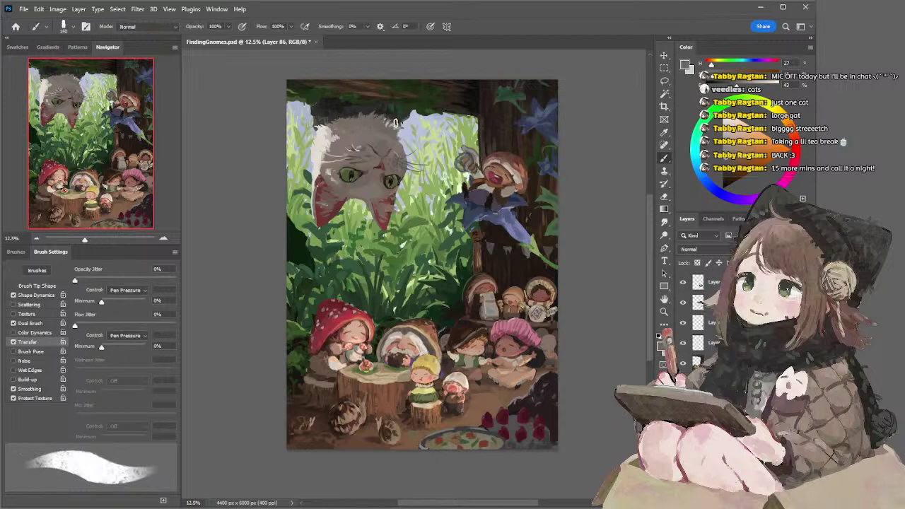
pyautogui.press('[')
pyautogui.press('[')
pyautogui.press('[')
pyautogui.press('[')
pyautogui.press('[')
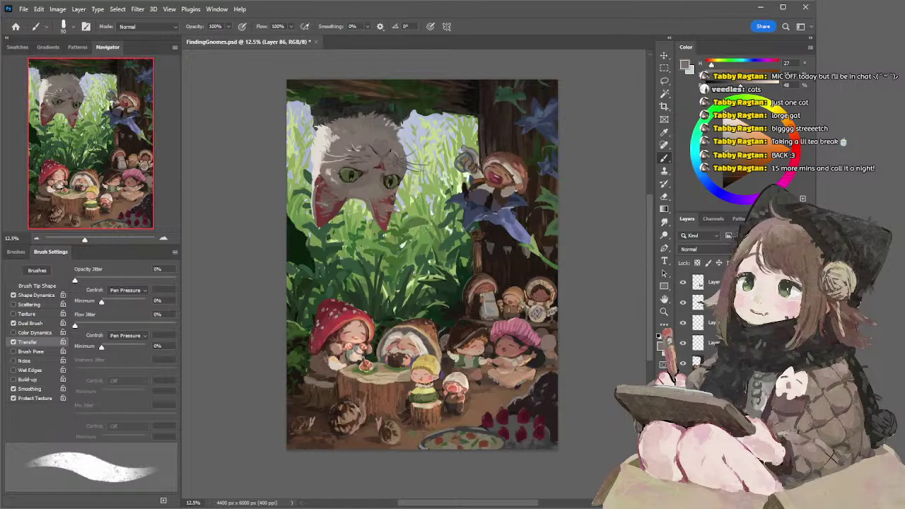
# Refine the cat's nose with sampled brown H 14, B 42 and reddish H 11, B 53 at brush size 50
pyautogui.keyDown('alt'); pyautogui.click(385, 159); pyautogui.keyUp('alt')
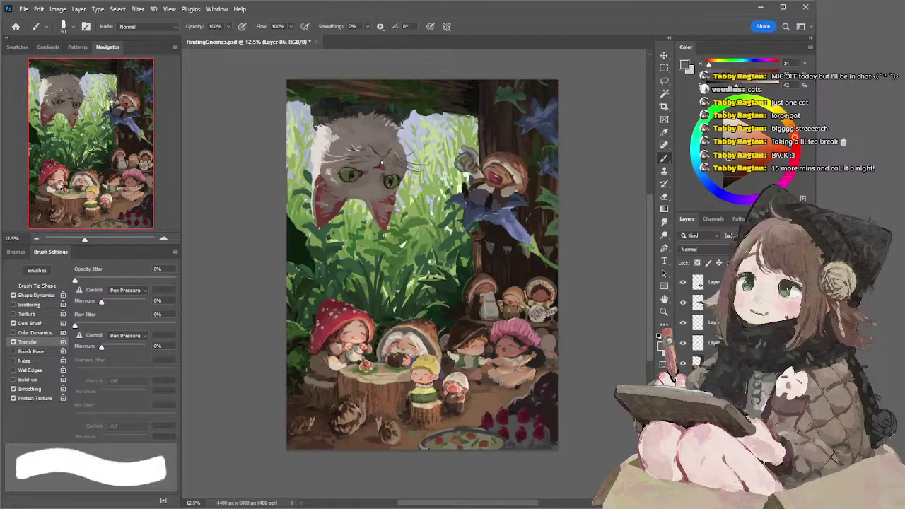
pyautogui.keyDown('alt'); pyautogui.click(385, 161); pyautogui.keyUp('alt')
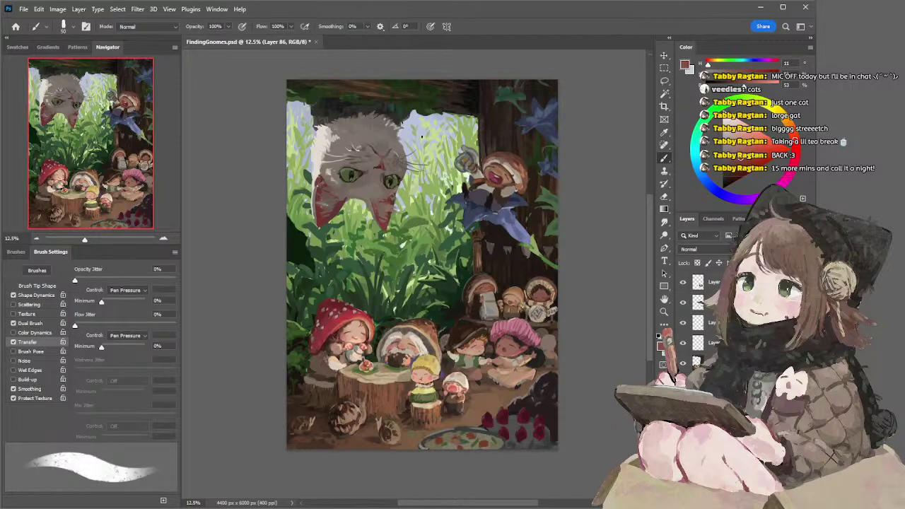
pyautogui.keyDown('alt'); pyautogui.click(388, 164); pyautogui.keyUp('alt')
# Clean up the dark area bordering the cat's neck with sampled near-blacks H 0, B 10 and H 60, B 11, enlarging the brush to 80
pyautogui.keyDown('alt'); pyautogui.click(339, 103); pyautogui.keyUp('alt')
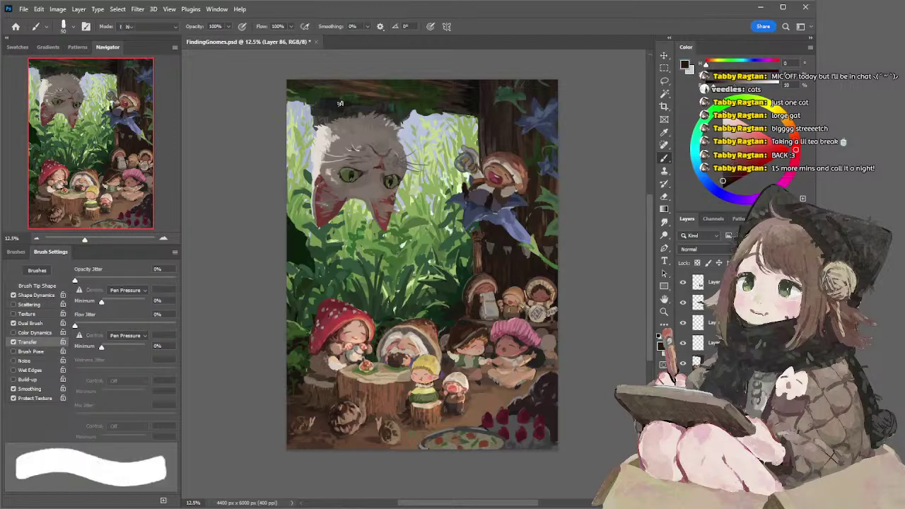
pyautogui.press('r')
pyautogui.keyDown('alt'); pyautogui.click(343, 105); pyautogui.keyUp('alt')
pyautogui.press(']')
# Reshape the cat's eyes with sampled greens H 73, B 35 and H 67, B 36 and surrounding fur tone H 19, B 43
pyautogui.press('r')
pyautogui.moveTo(356, 114)
pyautogui.mouseDown()
pyautogui.moveTo(475, 252)
pyautogui.moveTo(390, 319)
pyautogui.moveTo(447, 290)
pyautogui.moveTo(419, 308)
pyautogui.moveTo(405, 226)
pyautogui.mouseUp()
pyautogui.press('b')
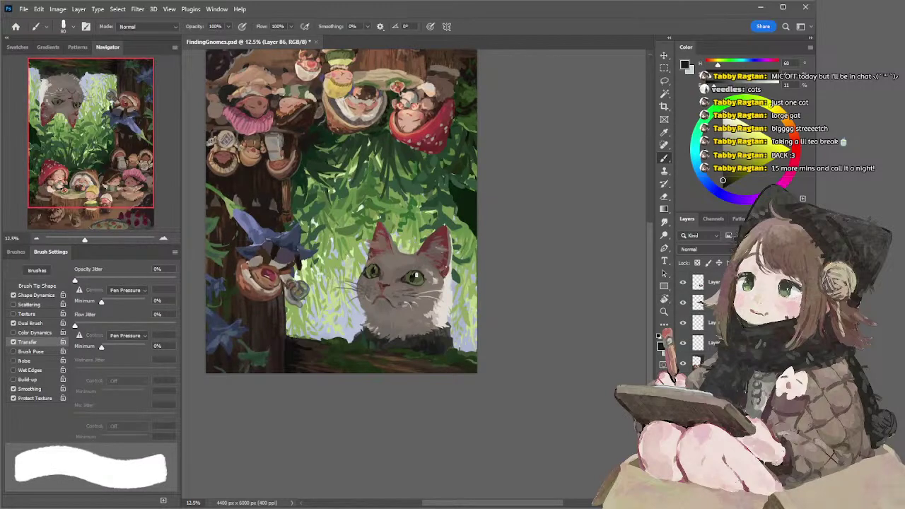
pyautogui.keyDown('alt'); pyautogui.click(417, 275); pyautogui.keyUp('alt')
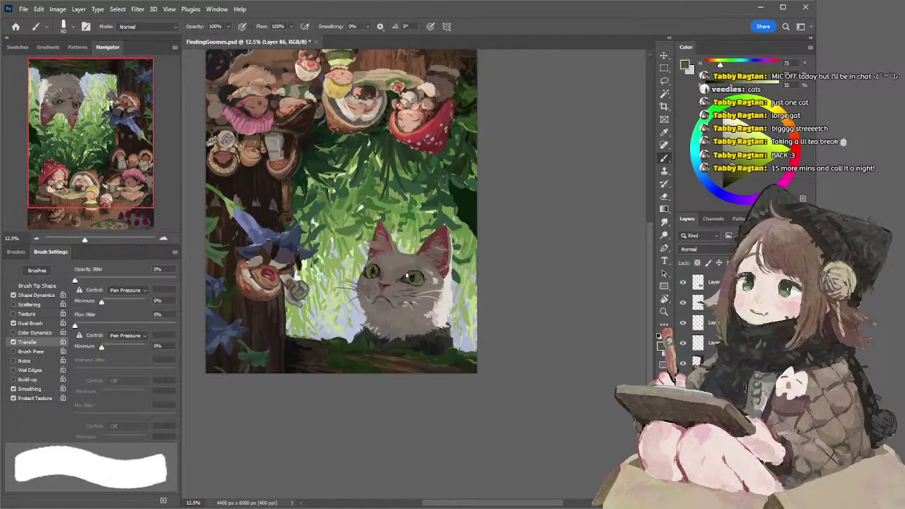
pyautogui.moveTo(419, 273); pyautogui.dragTo(429, 281)
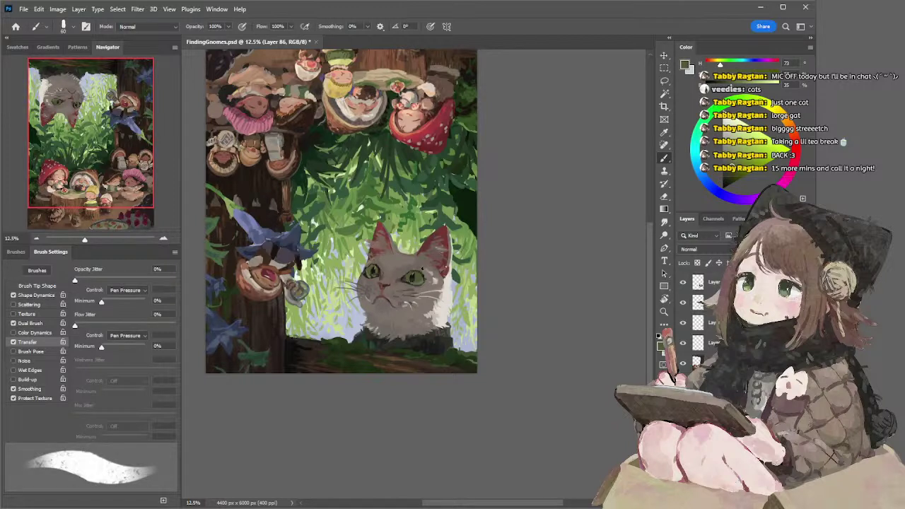
pyautogui.keyDown('alt'); pyautogui.click(415, 270); pyautogui.keyUp('alt')
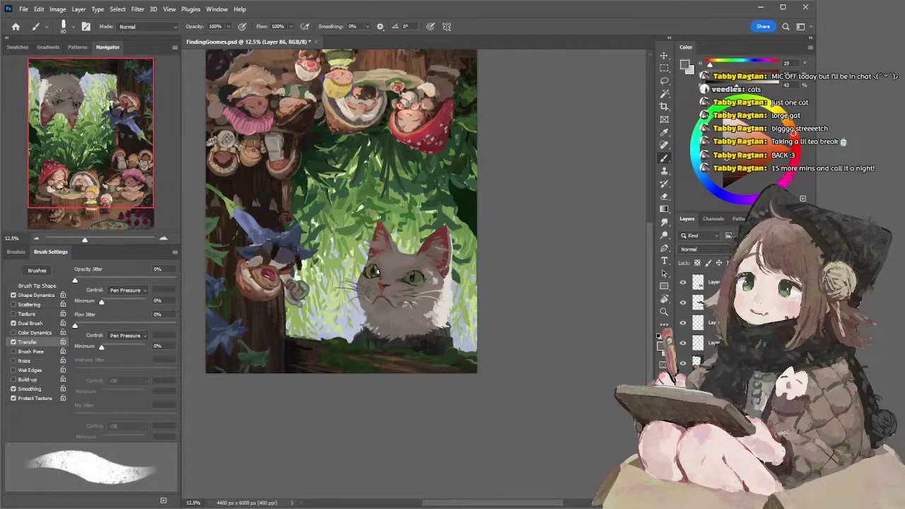
pyautogui.keyDown('alt'); pyautogui.click(378, 269); pyautogui.keyUp('alt')
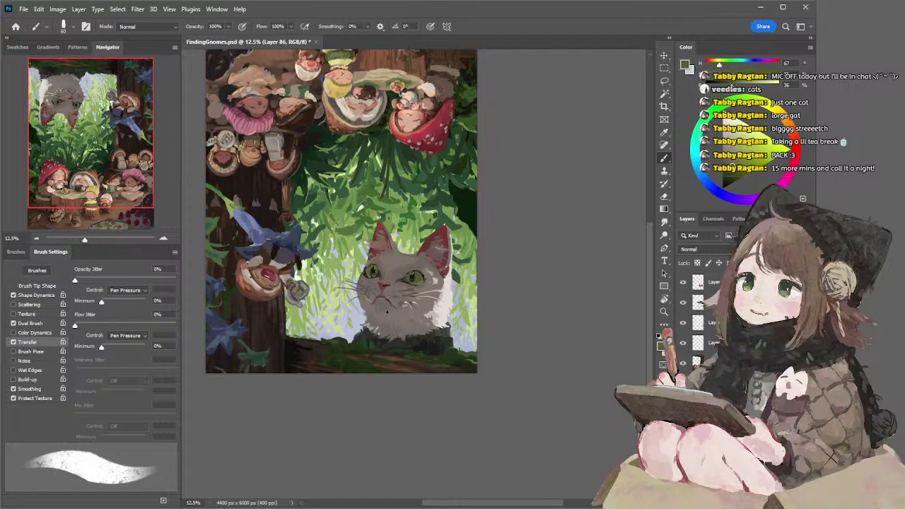
# Darken the pupils and upper rims of the cat's eyes with sampled H 75, B 21 and near-black H 73, B 10
pyautogui.keyDown('alt'); pyautogui.click(378, 272); pyautogui.keyUp('alt')
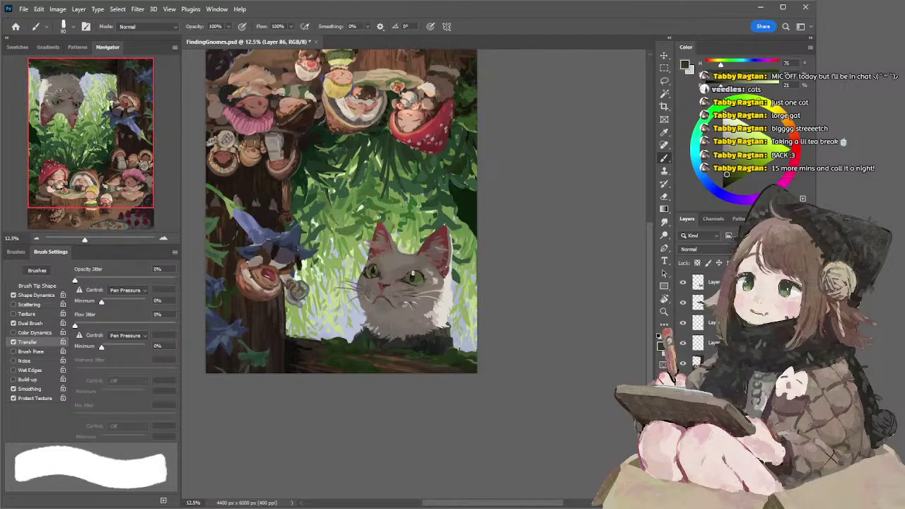
pyautogui.click(420, 278)
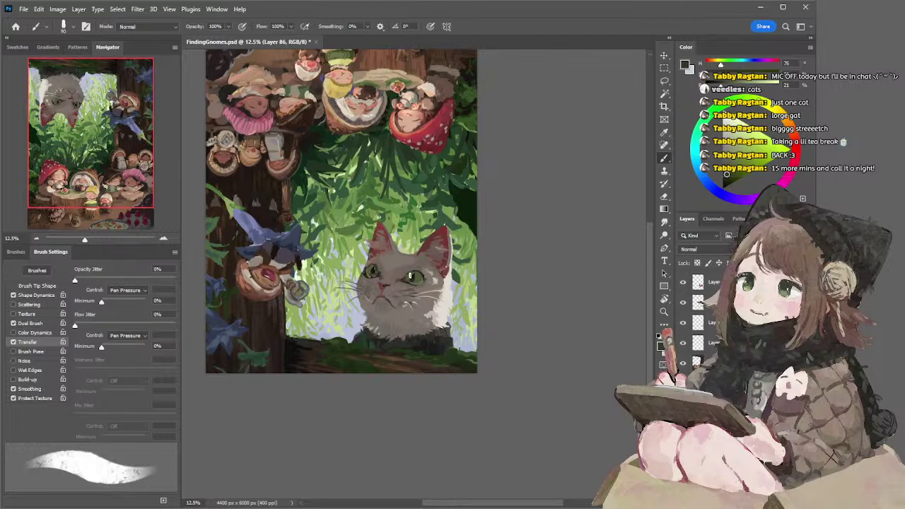
pyautogui.click(419, 276)
pyautogui.click(371, 268)
pyautogui.click(374, 269)
pyautogui.keyDown('alt'); pyautogui.click(414, 274); pyautogui.keyUp('alt')
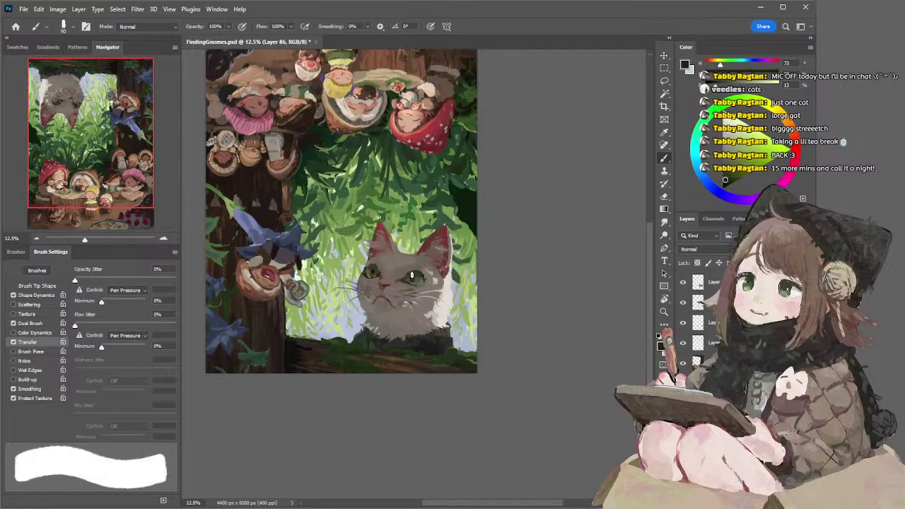
pyautogui.press('[')
pyautogui.click(725, 182)
pyautogui.click(414, 274)
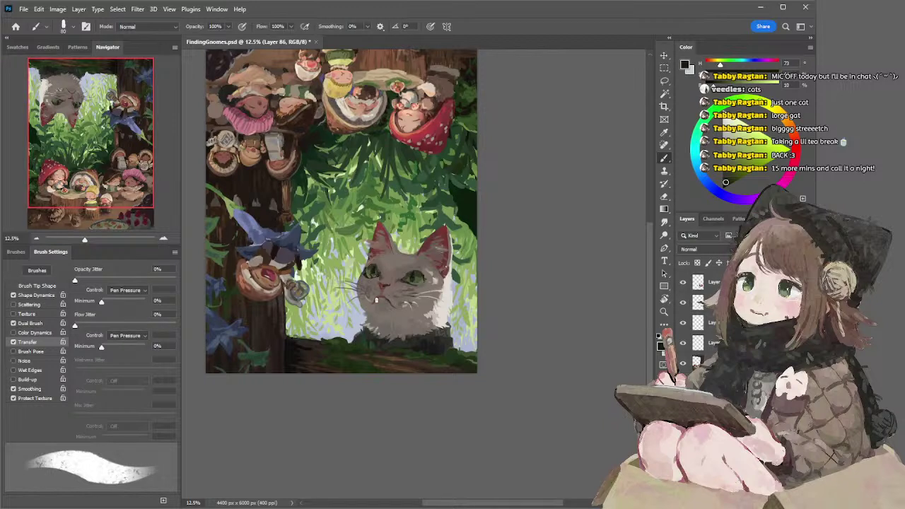
# Refine the cat's eye outlines and adjacent fur with sampled H 26, B 49, H 70, B 13 and H 27, B 33, varying the brush size
pyautogui.keyDown('alt'); pyautogui.click(369, 297); pyautogui.keyUp('alt')
pyautogui.press('.')
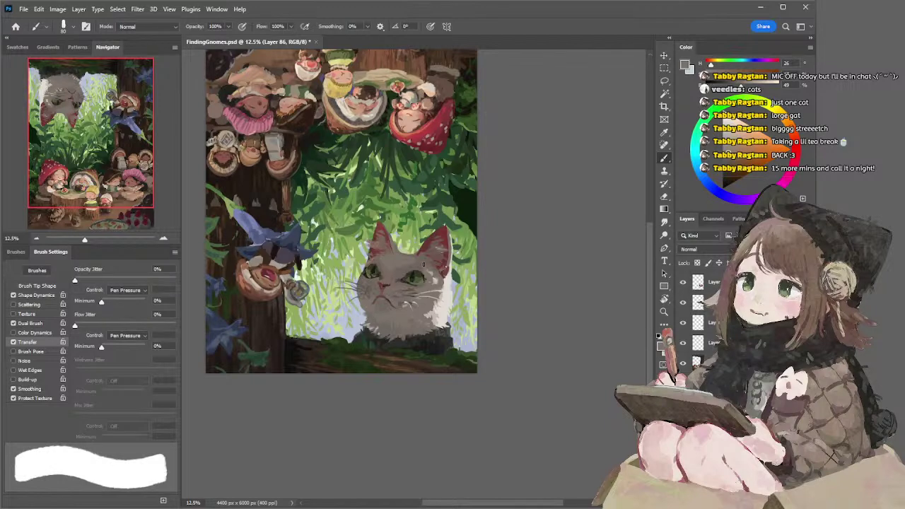
pyautogui.keyDown('alt'); pyautogui.click(415, 273); pyautogui.keyUp('alt')
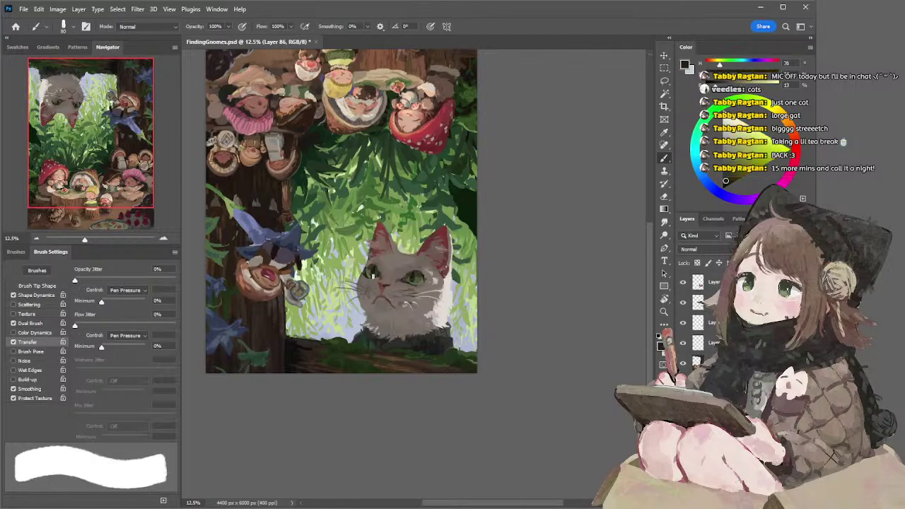
pyautogui.press(',')
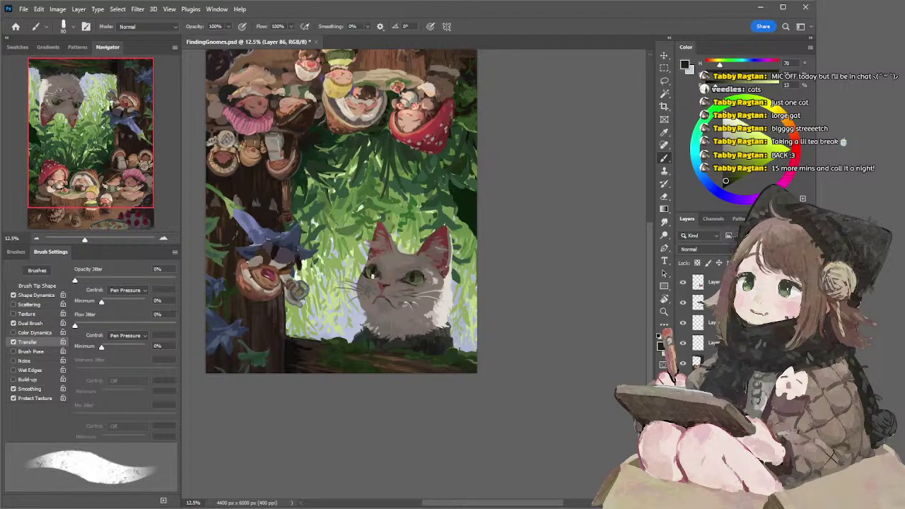
pyautogui.press('.')
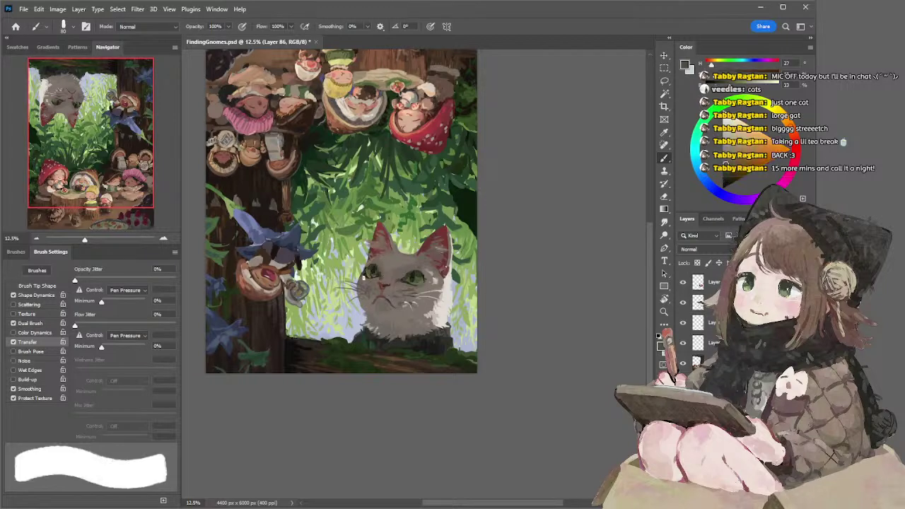
pyautogui.press(',')
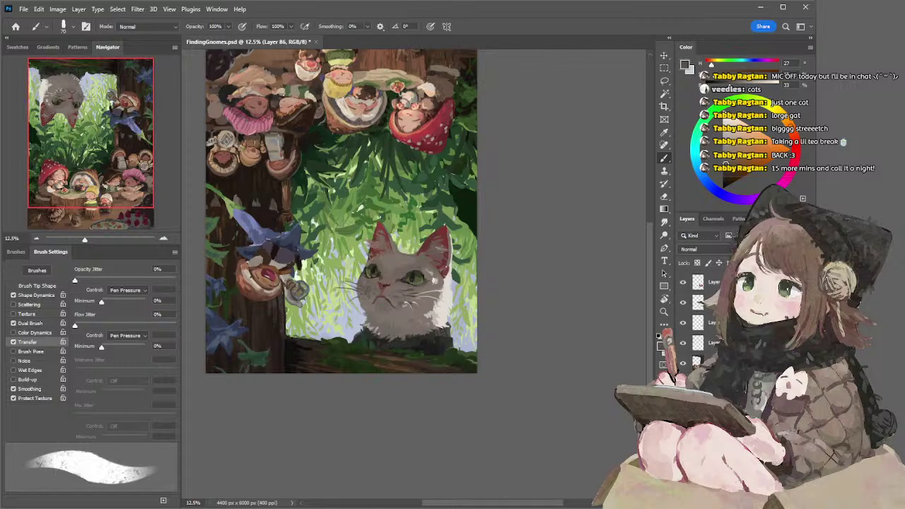
# Smooth the fur on the cat's forehead and brow with sampled H 22, B 48 and H 30, B 49, using brush sizes 100 and 40
pyautogui.keyDown('alt'); pyautogui.click(393, 262); pyautogui.keyUp('alt')
pyautogui.keyDown('alt'); pyautogui.click(388, 270); pyautogui.keyUp('alt')
pyautogui.press(']')
pyautogui.press(']')
pyautogui.press(']')
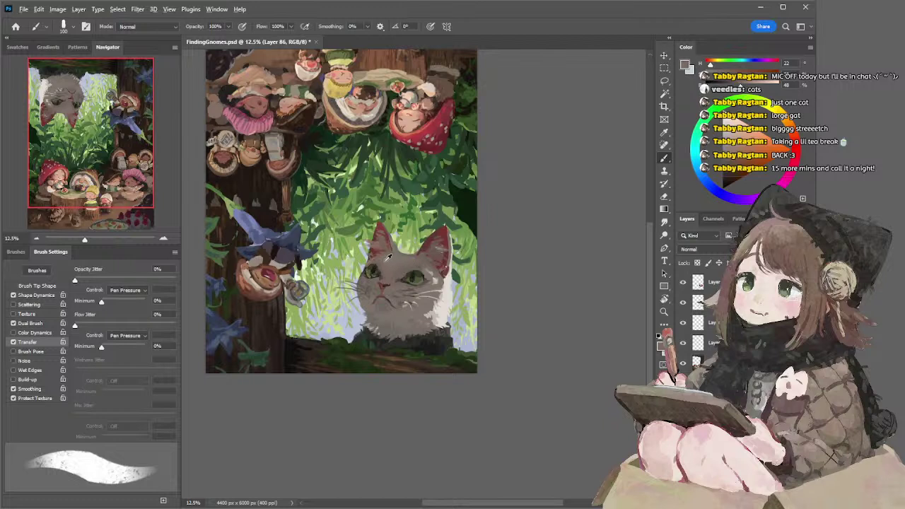
pyautogui.keyDown('alt'); pyautogui.click(383, 262); pyautogui.keyUp('alt')
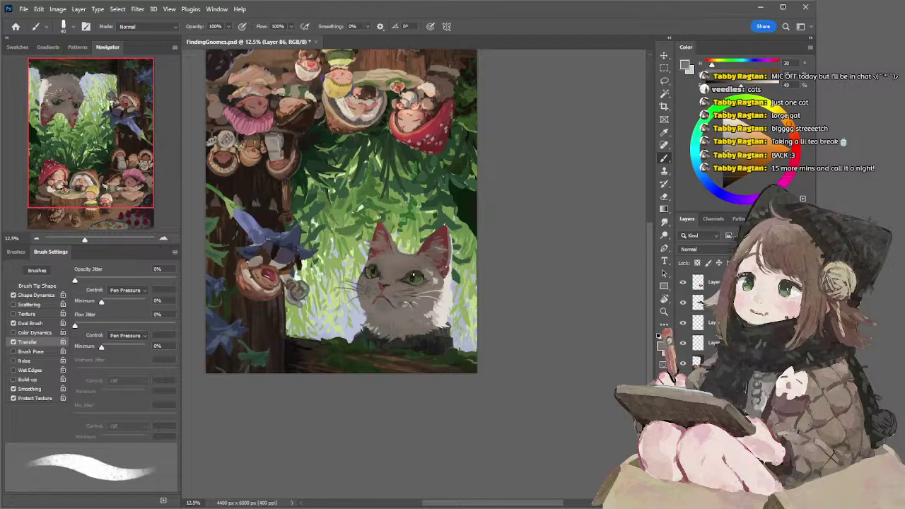
# Lasso the cat's eye nearest the white fur patch and adjust its placement with Free Transform
pyautogui.press('l')
pyautogui.moveTo(413, 268)
pyautogui.mouseDown()
pyautogui.moveTo(393, 284)
pyautogui.moveTo(427, 299)
pyautogui.moveTo(429, 275)
pyautogui.moveTo(417, 267)
pyautogui.mouseUp()
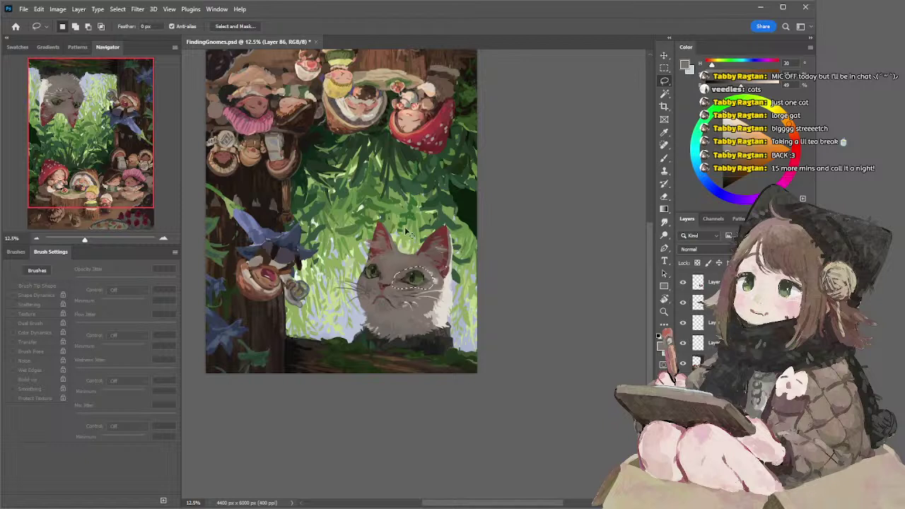
pyautogui.hotkey('ctrl', 't')
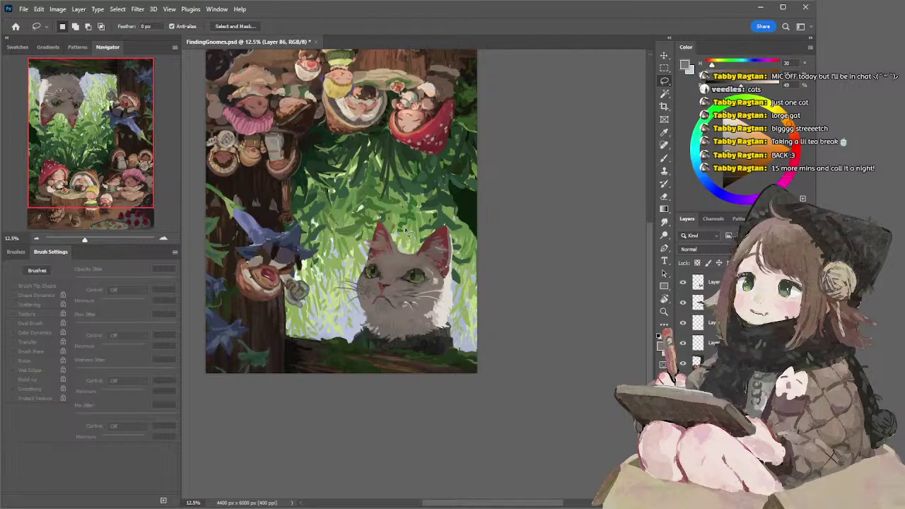
pyautogui.press('r')
pyautogui.moveTo(533, 144); pyautogui.dragTo(286, 415)
pyautogui.moveTo(493, 346)
pyautogui.mouseDown()
pyautogui.moveTo(365, 238)
pyautogui.moveTo(381, 264)
pyautogui.moveTo(398, 269)
pyautogui.mouseUp()
pyautogui.press('l')
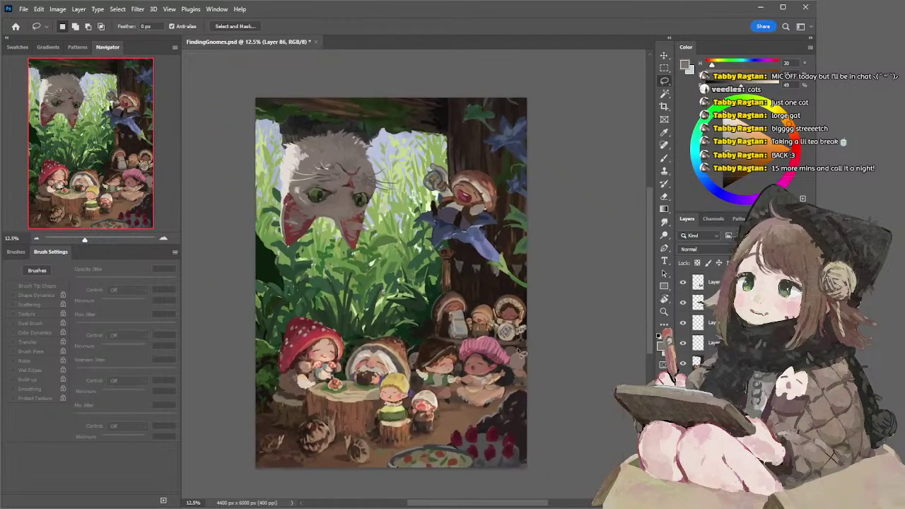
# Touch up the cat's irises and pupils at brush size 70 with sampled H 73, B 35, H 71, B 10 and H 67, B 36
pyautogui.click(36, 239)
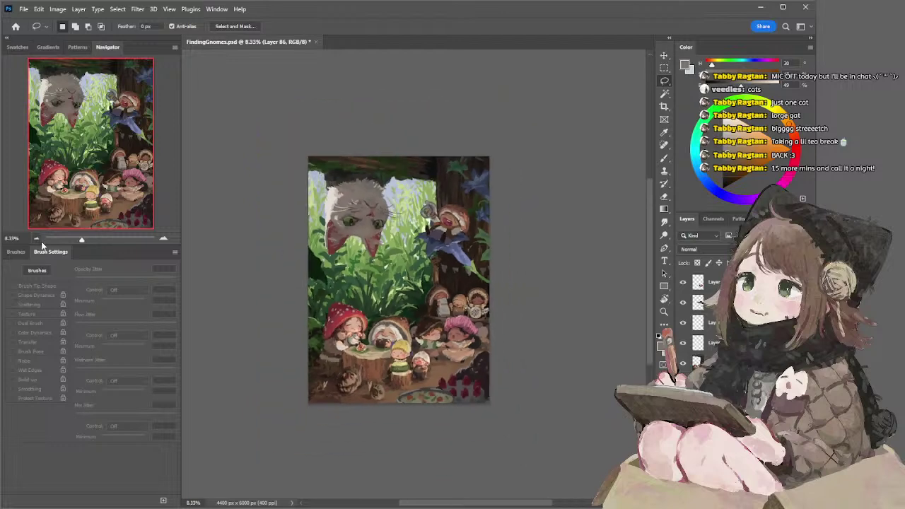
pyautogui.click(164, 239)
pyautogui.press('b')
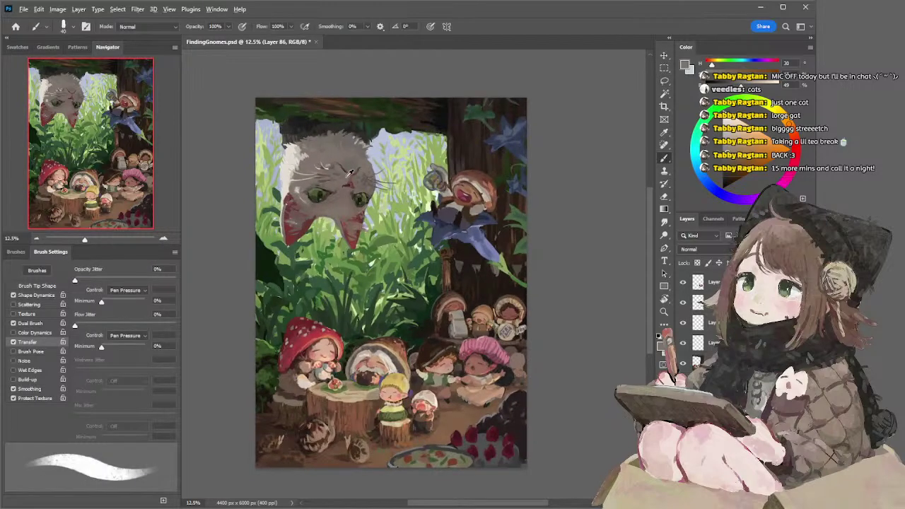
pyautogui.keyDown('alt'); pyautogui.click(316, 193); pyautogui.keyUp('alt')
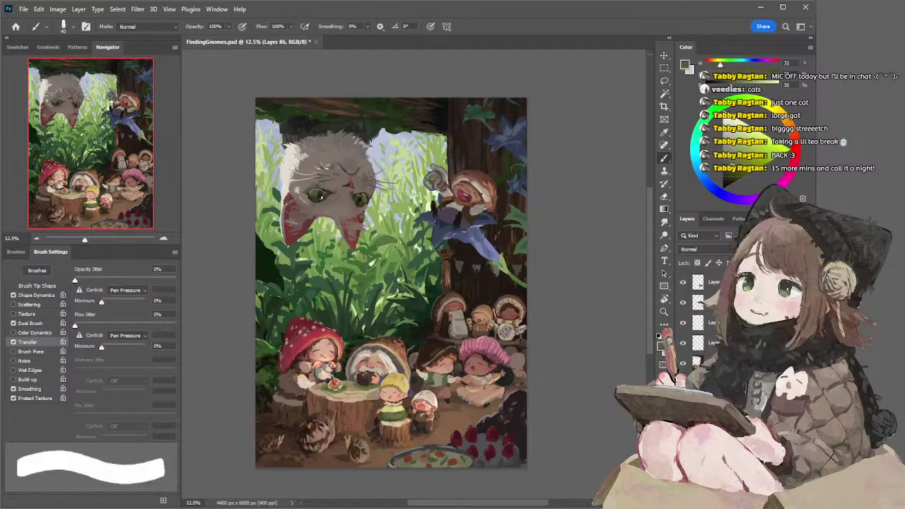
pyautogui.press(']')
pyautogui.press(']')
pyautogui.press(']')
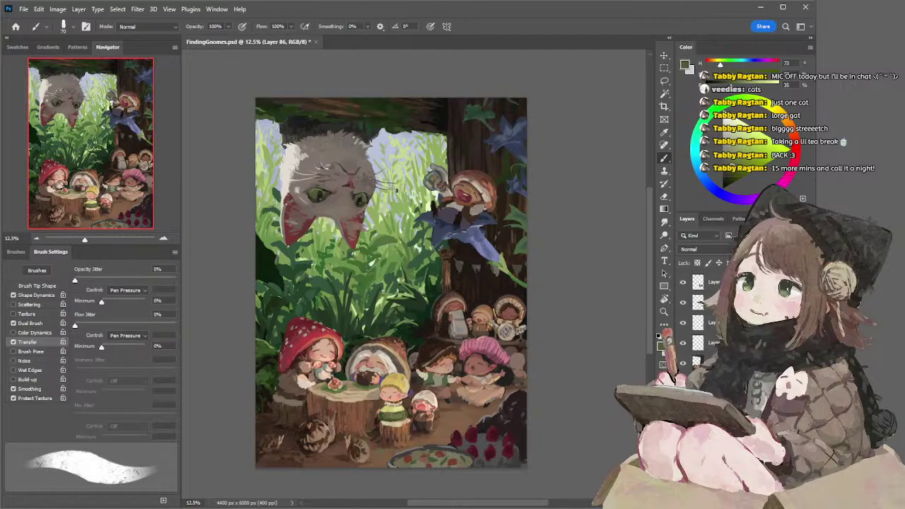
pyautogui.keyDown('alt'); pyautogui.click(364, 198); pyautogui.keyUp('alt')
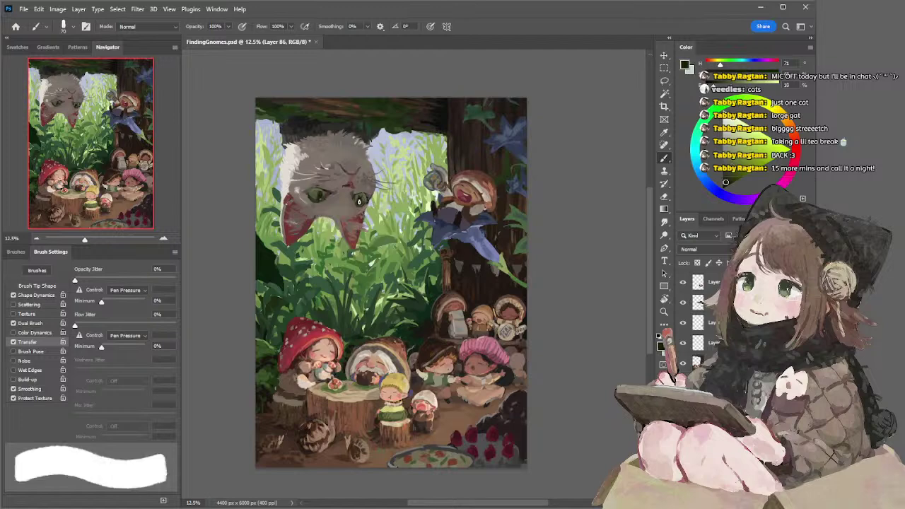
pyautogui.keyDown('alt'); pyautogui.click(364, 198); pyautogui.keyUp('alt')
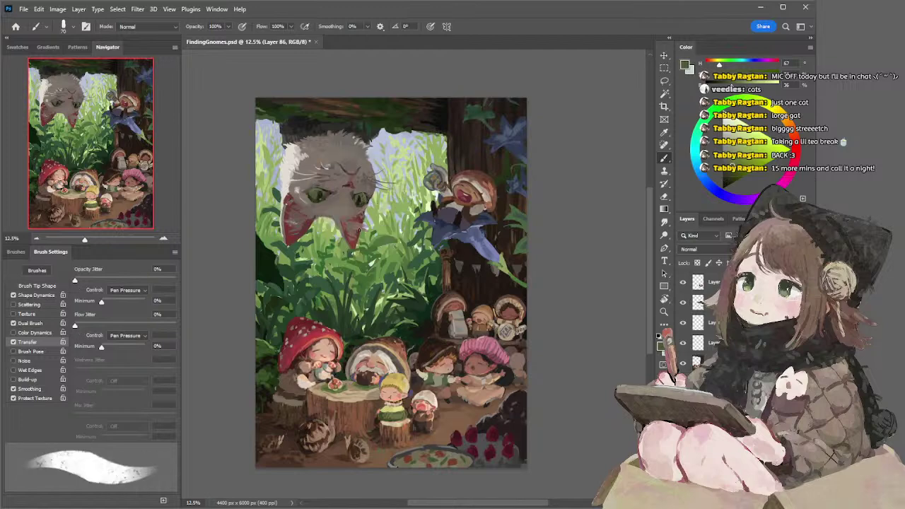
# Strengthen the dark areas of the cat's eye nearest the white fur patch with sampled H 70, B 11
pyautogui.click(36, 238)
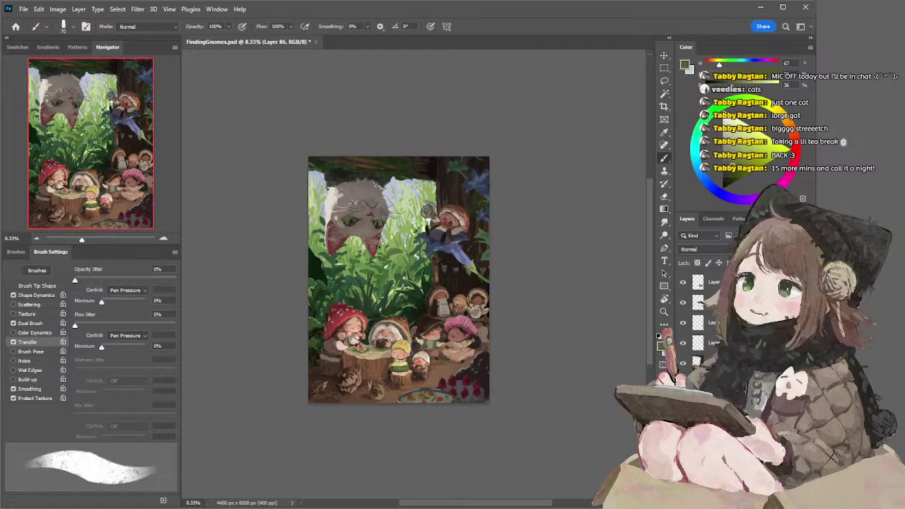
pyautogui.keyDown('alt'); pyautogui.click(349, 223); pyautogui.keyUp('alt')
pyautogui.keyDown('alt'); pyautogui.click(357, 217); pyautogui.keyUp('alt')
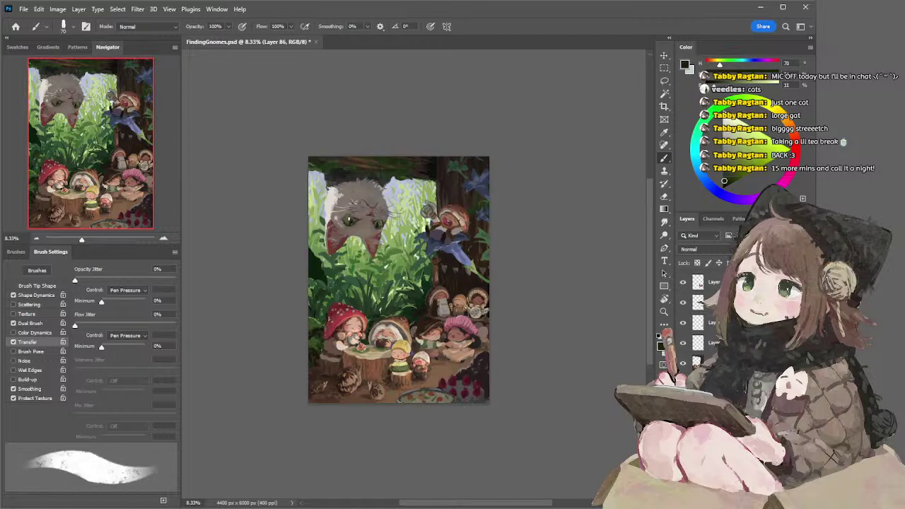
pyautogui.moveTo(348, 223); pyautogui.dragTo(361, 219)
pyautogui.press('v')
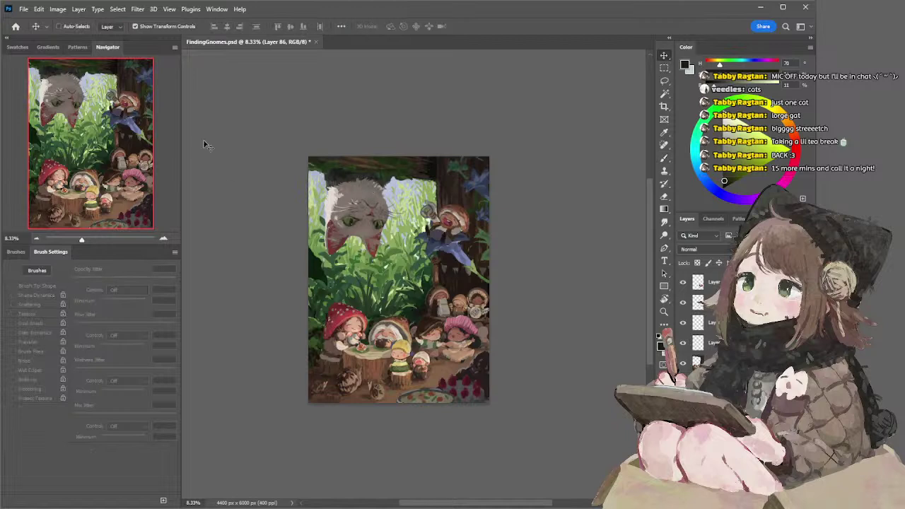
pyautogui.moveTo(414, 147); pyautogui.dragTo(425, 156)
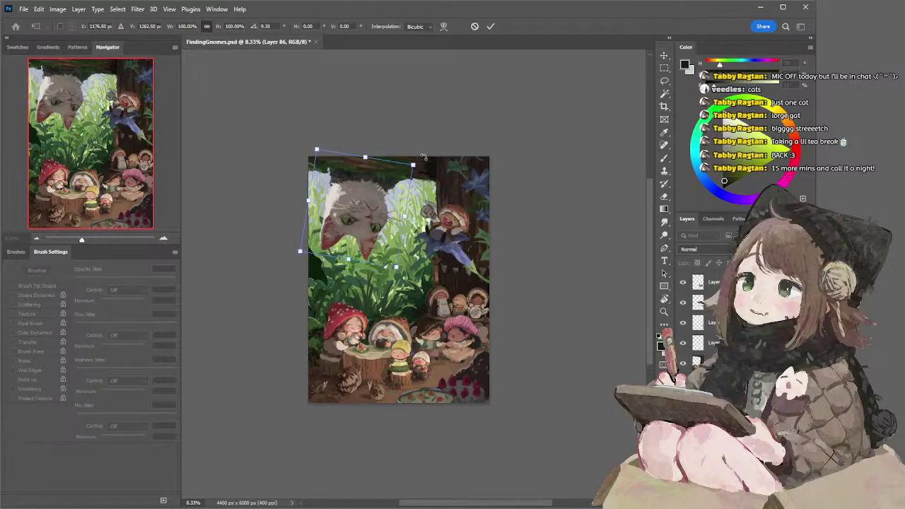
pyautogui.press('Escape')
# Try tilting the cat's lassoed head by 5.14 degrees with a free transform
pyautogui.press('l')
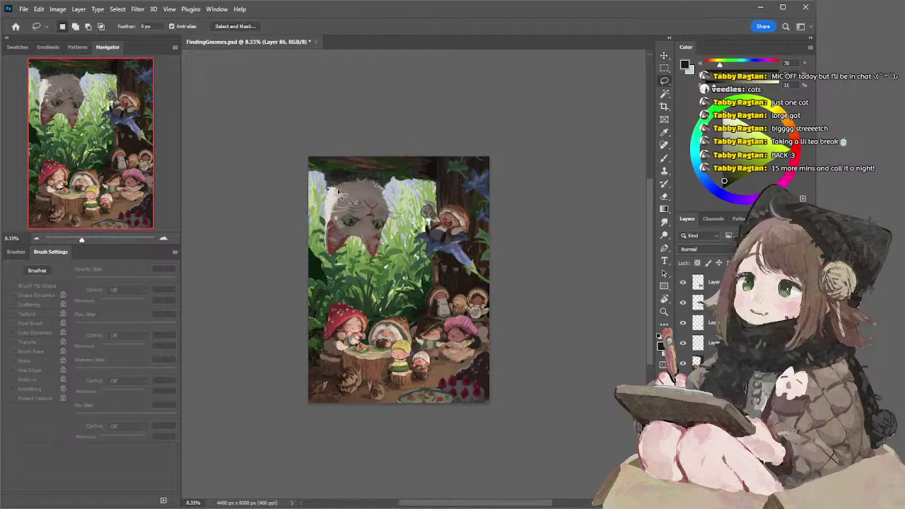
pyautogui.moveTo(330, 193)
pyautogui.mouseDown()
pyautogui.moveTo(307, 266)
pyautogui.moveTo(401, 263)
pyautogui.moveTo(407, 203)
pyautogui.moveTo(391, 181)
pyautogui.moveTo(332, 190)
pyautogui.mouseUp()
pyautogui.press('v')
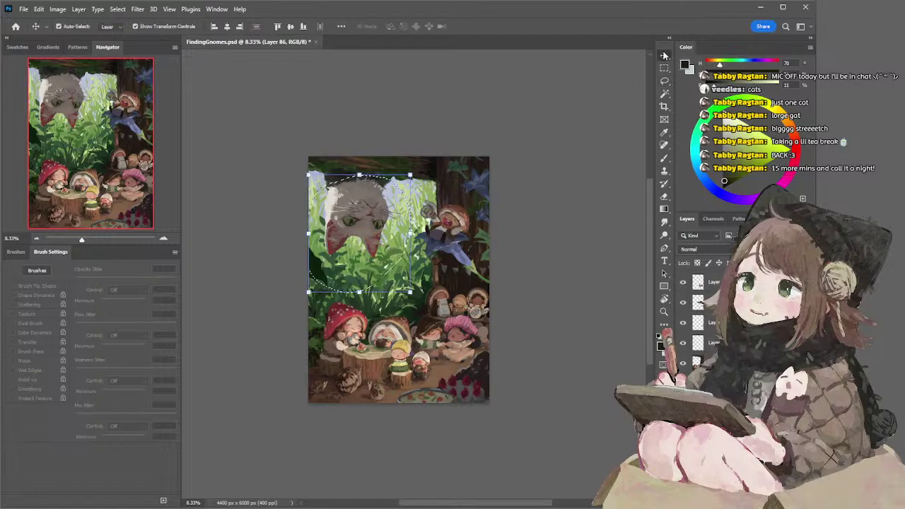
pyautogui.moveTo(369, 210); pyautogui.dragTo(367, 210)
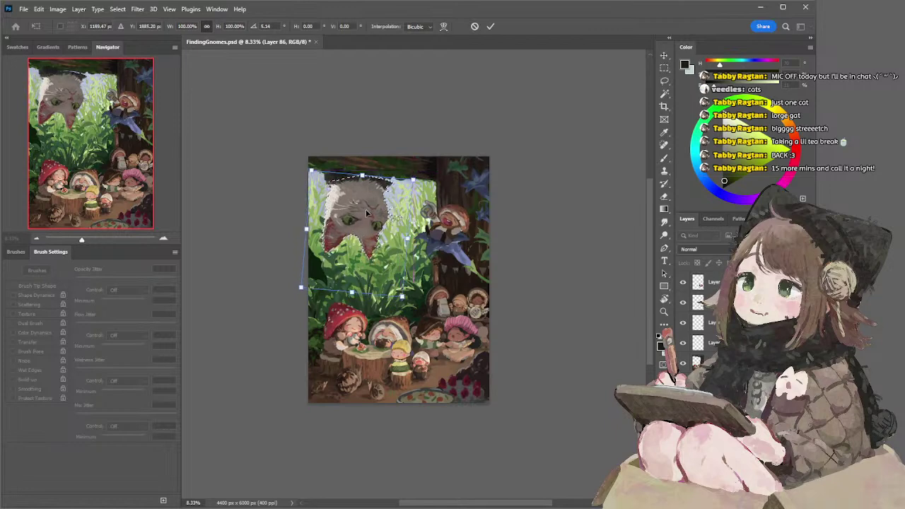
pyautogui.press('Return')
pyautogui.press('l')
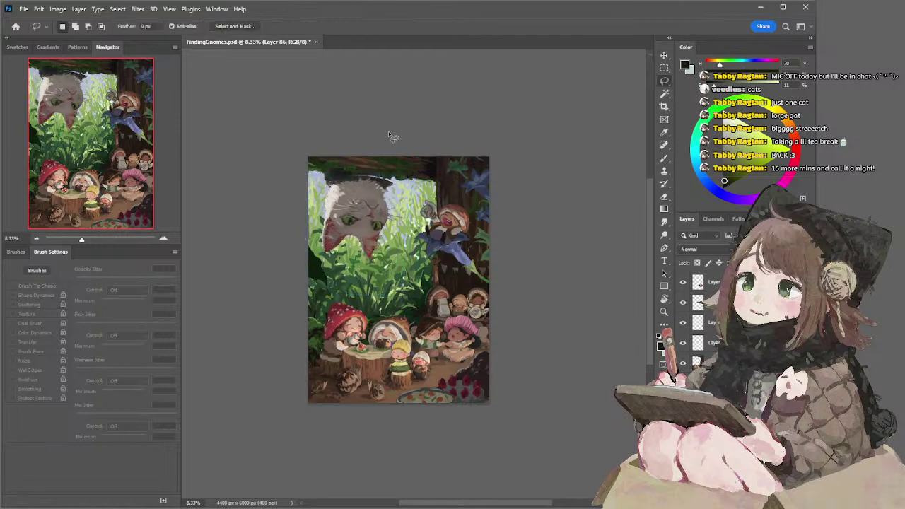
pyautogui.click(393, 135)
# Sample H 60, B 17 beside the cat's head, and undo the head's rotation
pyautogui.press('b')
pyautogui.keyDown('alt'); pyautogui.click(353, 175); pyautogui.keyUp('alt')
pyautogui.press('l')
pyautogui.press('b')
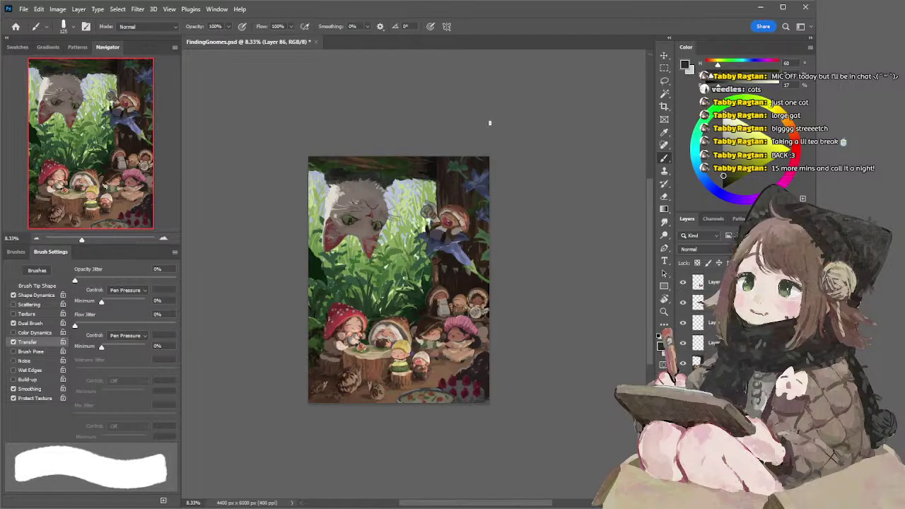
pyautogui.press('.')
pyautogui.hotkey('ctrl', 'z')
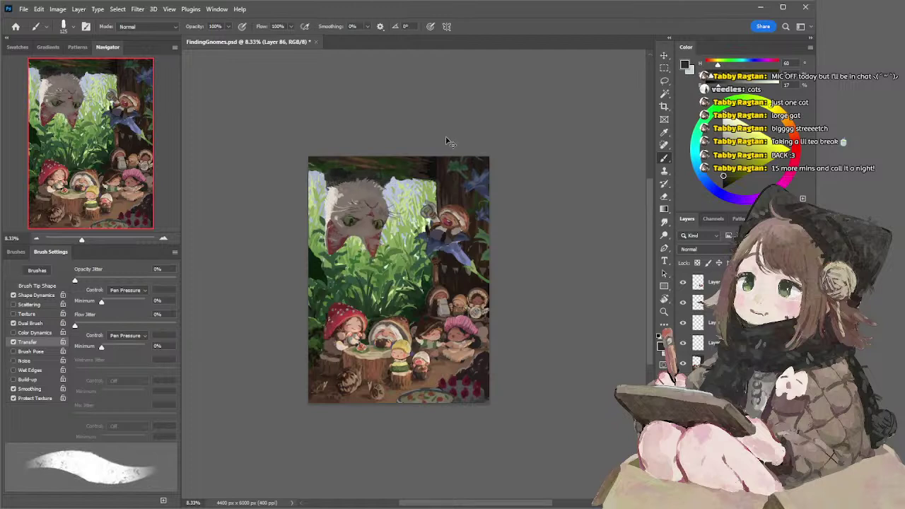
# Turn the canvas view to 165 degrees, lasso the cat's ear nearest the white fur patch and scale it to 87.67%
pyautogui.press('l')
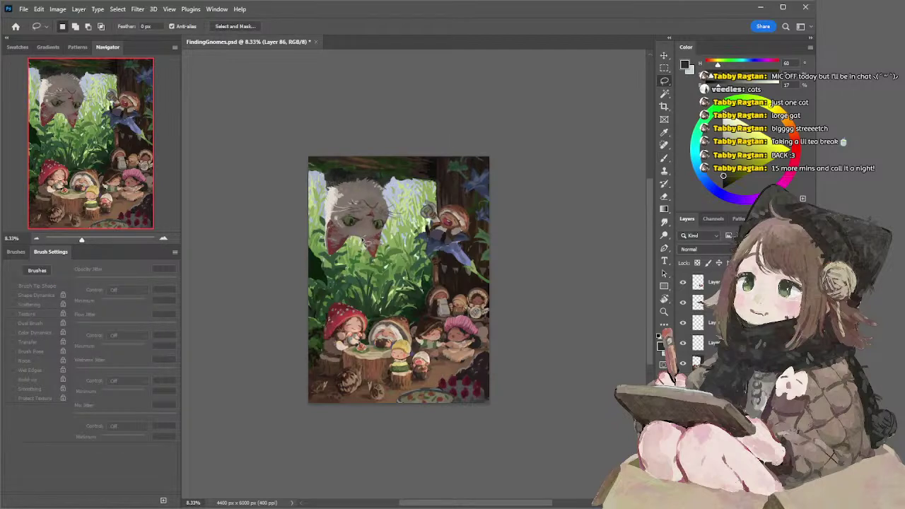
pyautogui.press('r')
pyautogui.moveTo(388, 201); pyautogui.dragTo(457, 338)
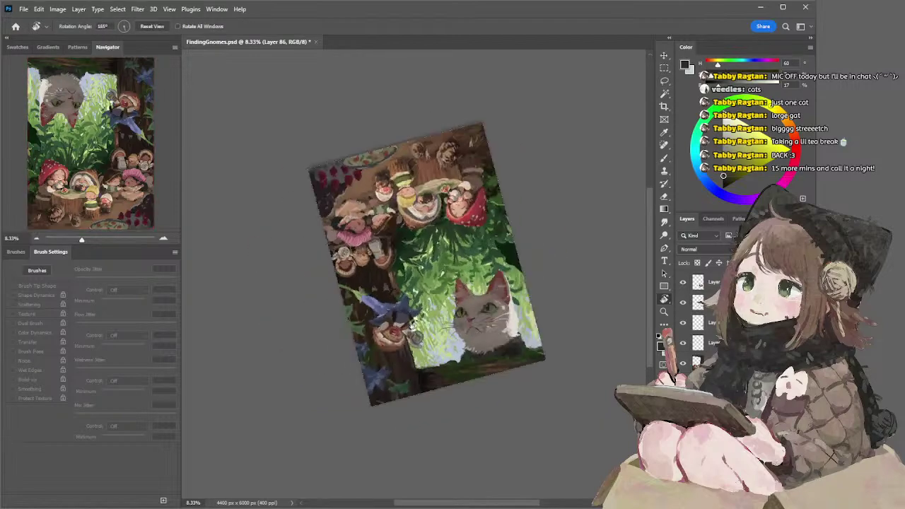
pyautogui.press('l')
pyautogui.moveTo(514, 296)
pyautogui.mouseDown()
pyautogui.moveTo(507, 302)
pyautogui.moveTo(482, 286)
pyautogui.mouseUp()
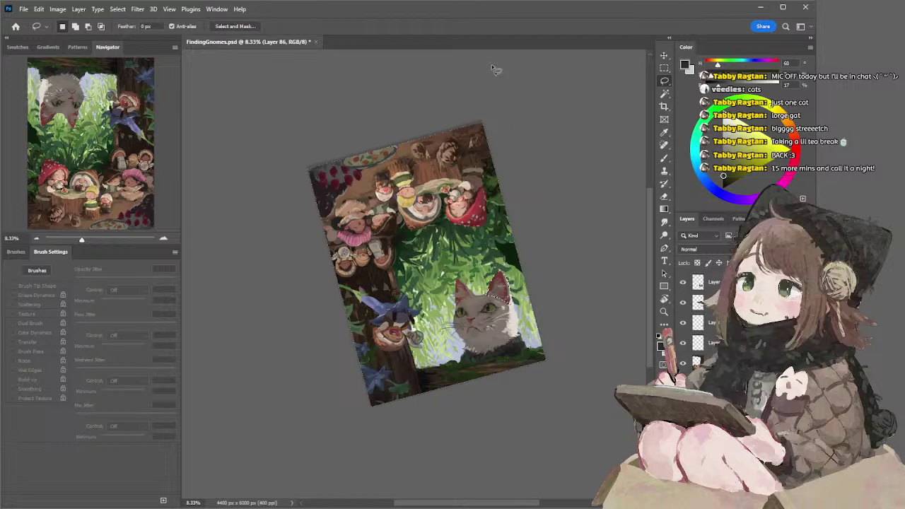
pyautogui.click(663, 56)
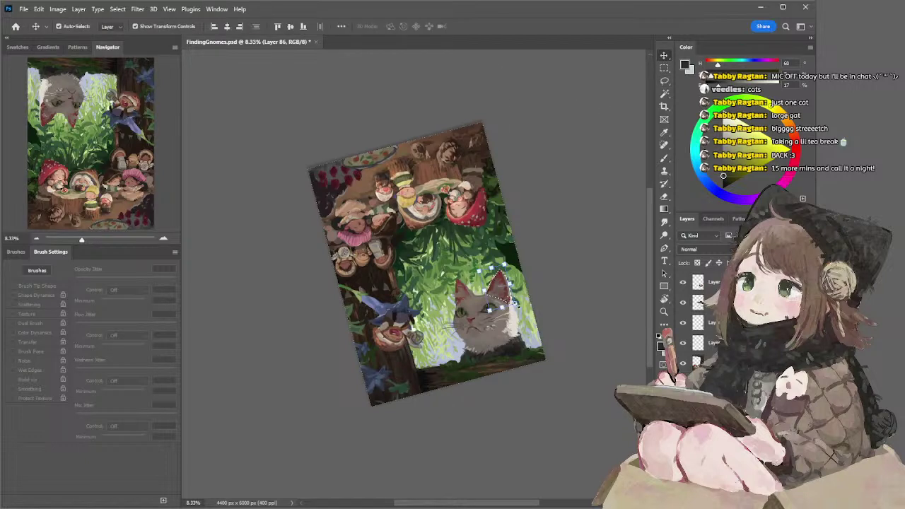
pyautogui.hotkey('ctrl', 't')
pyautogui.moveTo(514, 301); pyautogui.dragTo(511, 299)
pyautogui.press('Return')
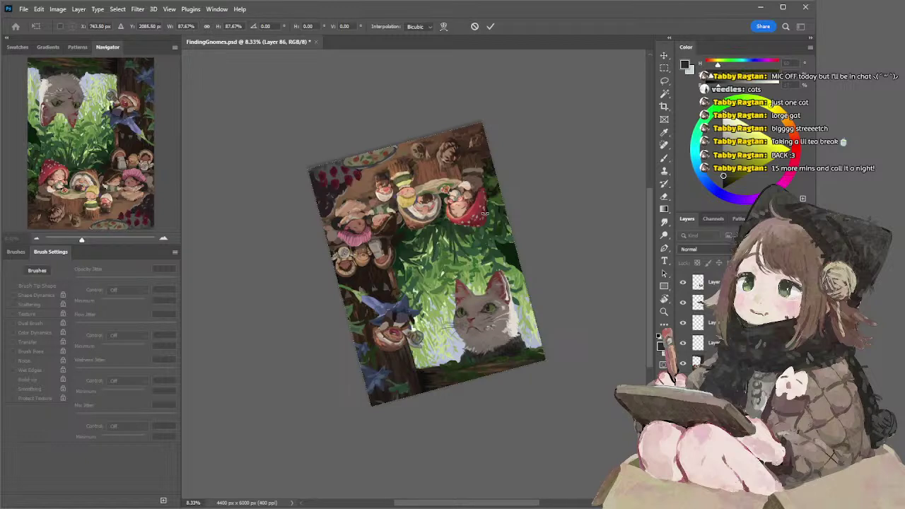
pyautogui.press('Return')
# Clean up the edges around the scaled ear with the Eraser and a size 125 brush in sampled H 34, B 89
pyautogui.press('e')
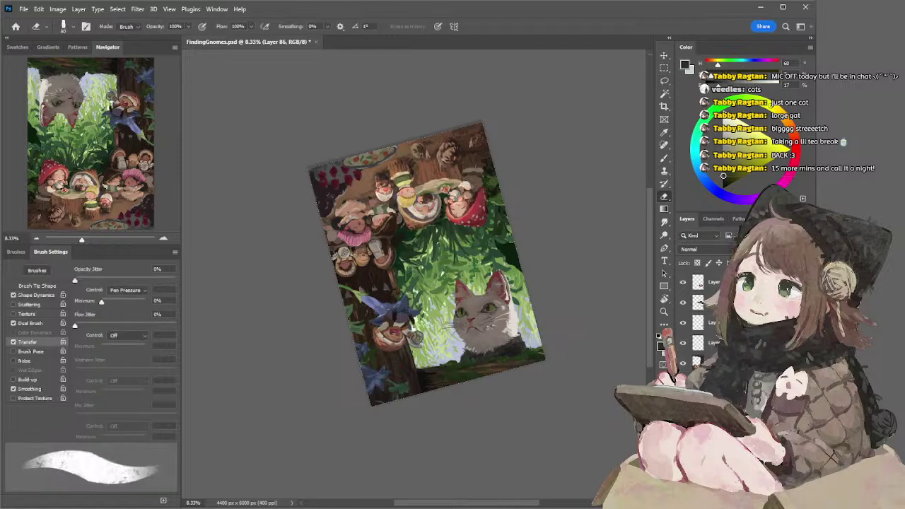
pyautogui.press(']')
pyautogui.press('b')
pyautogui.keyDown('alt'); pyautogui.click(510, 288); pyautogui.keyUp('alt')
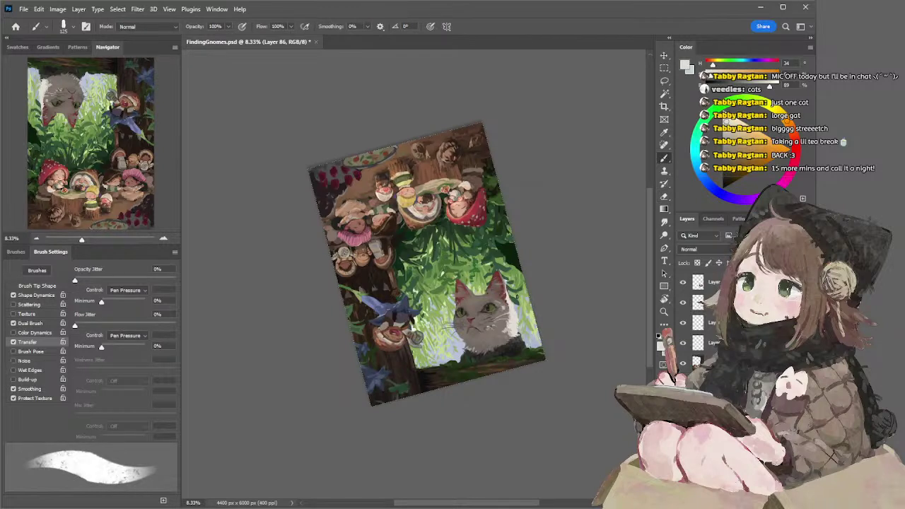
pyautogui.press('e')
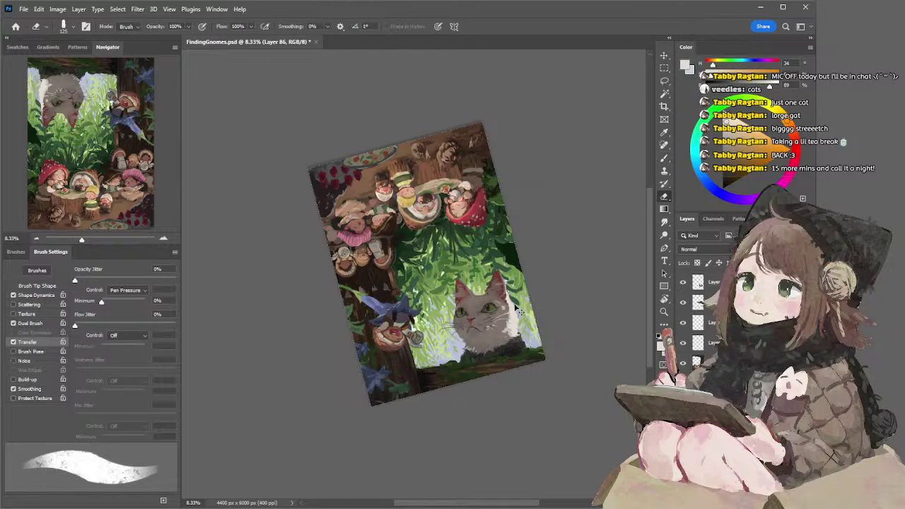
# Rework the fur along the cat's cheek and chin with sampled H 30, B 44 at brush sizes 150 and 175
pyautogui.press('b')
pyautogui.keyDown('alt'); pyautogui.click(466, 343); pyautogui.keyUp('alt')
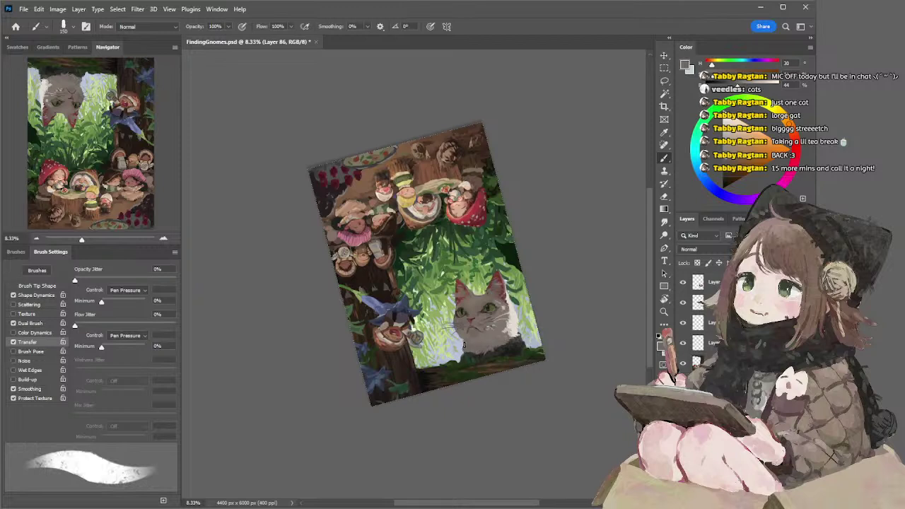
pyautogui.hotkey('ctrl', 'z')
pyautogui.press(']')
# Refine the green of the cat's eyes with sampled H 68, B 36, using brush sizes 70 and 50
pyautogui.hotkey('ctrl', '+')
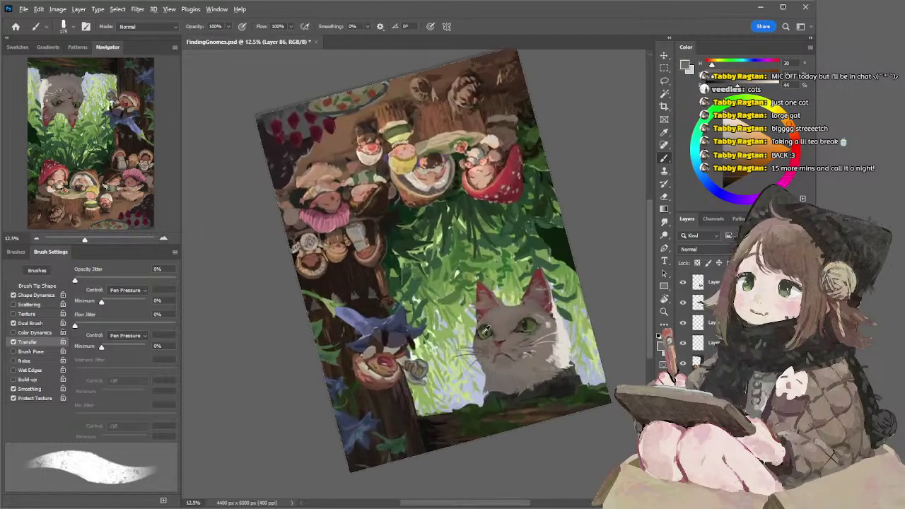
pyautogui.keyDown('alt'); pyautogui.click(482, 334); pyautogui.keyUp('alt')
pyautogui.press('[')
pyautogui.press('[')
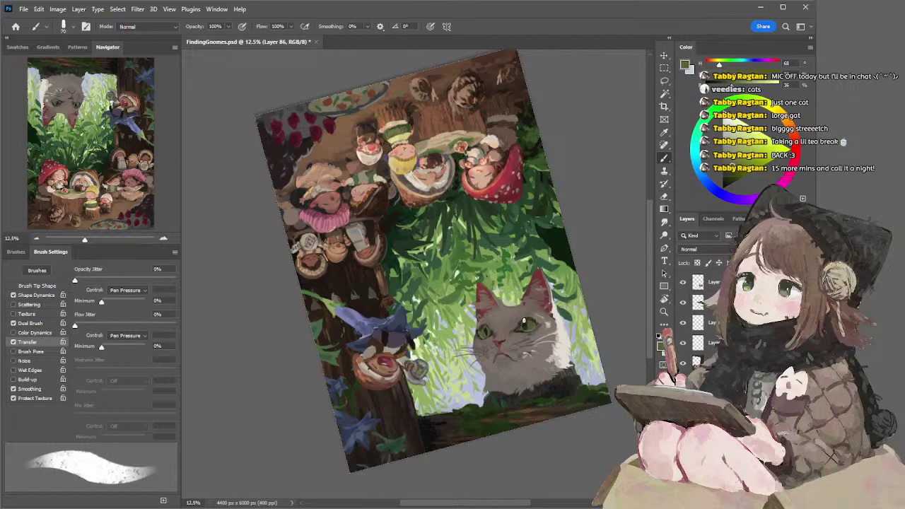
pyautogui.press('[')
pyautogui.press('[')
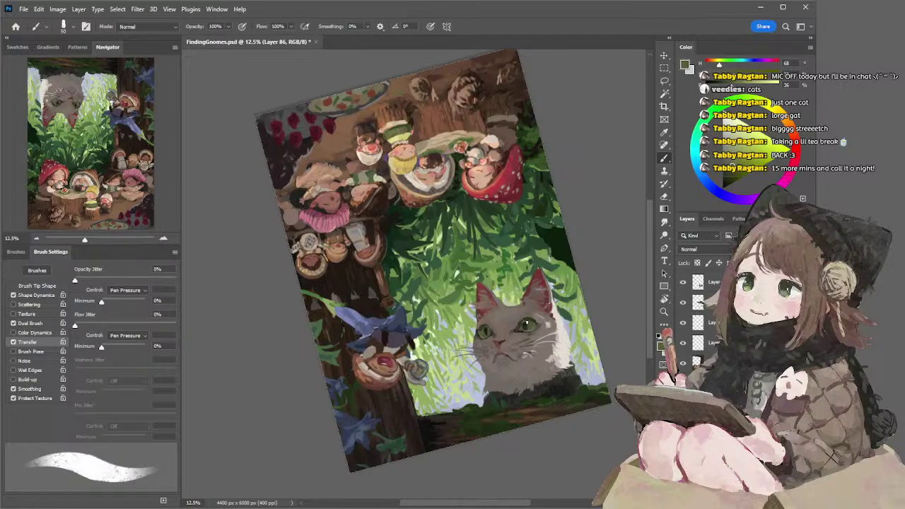
# Redraw the cat's mouth at brush size 50 with sampled H 24, B 45, H 10, B 52 and H 10, B 40
pyautogui.keyDown('alt'); pyautogui.click(494, 352); pyautogui.keyUp('alt')
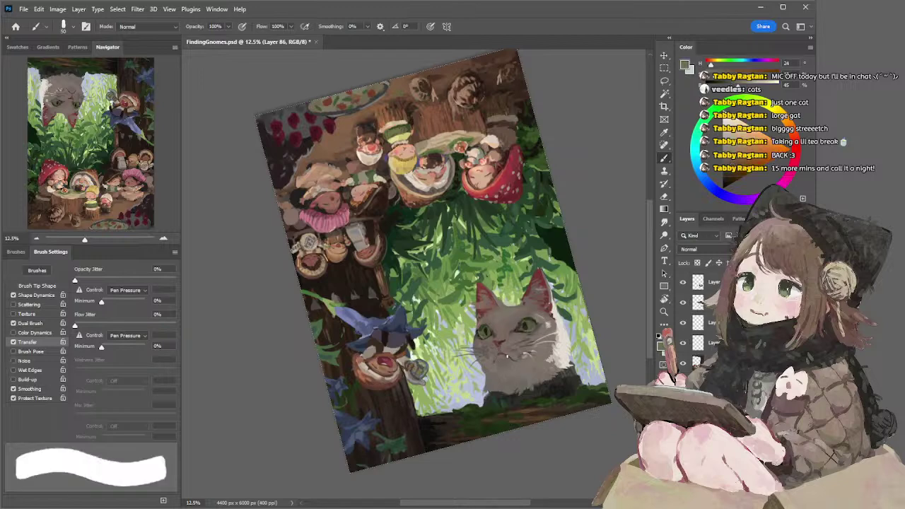
pyautogui.keyDown('alt'); pyautogui.click(500, 353); pyautogui.keyUp('alt')
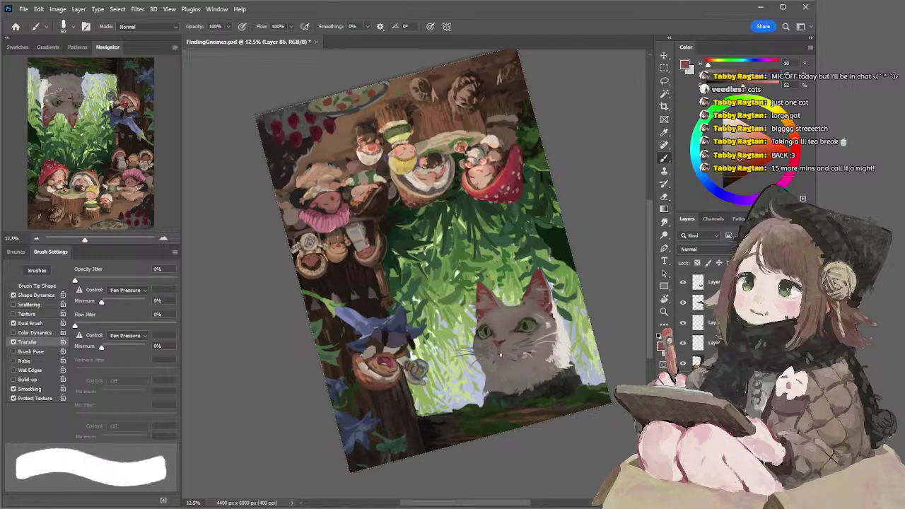
pyautogui.keyDown('alt'); pyautogui.click(502, 351); pyautogui.keyUp('alt')
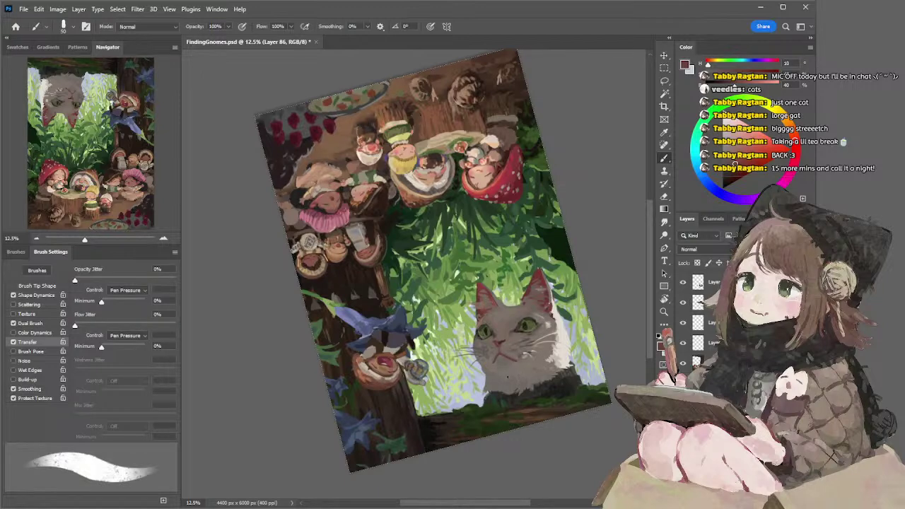
# Paint grey fur over the white patch beside the cat's cheek with sampled H 28, B 49 at brush size 250
pyautogui.keyDown('alt'); pyautogui.click(561, 330); pyautogui.keyUp('alt')
pyautogui.press(']')
pyautogui.press(']')
pyautogui.press(']')
pyautogui.press(']')
pyautogui.press(']')
pyautogui.press(']')
pyautogui.press(']')
pyautogui.press(']')
pyautogui.press(']')
pyautogui.press(']')
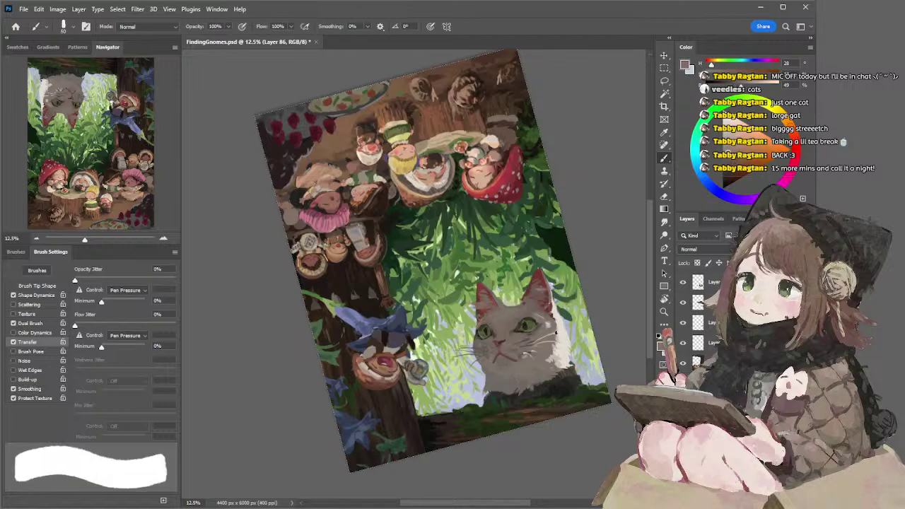
pyautogui.moveTo(556, 335)
pyautogui.mouseDown()
pyautogui.moveTo(564, 363)
pyautogui.moveTo(556, 366)
pyautogui.moveTo(566, 352)
pyautogui.moveTo(579, 367)
pyautogui.moveTo(565, 343)
pyautogui.mouseUp()
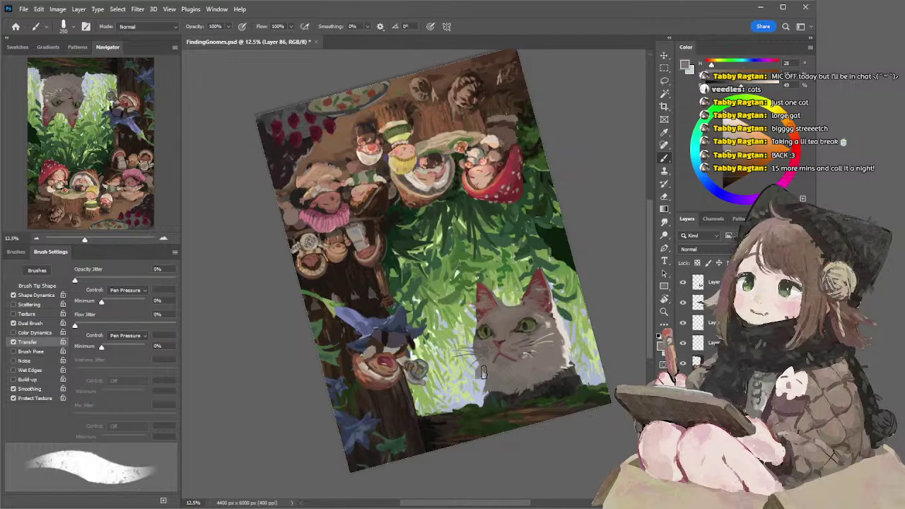
# Try extending the fur below the cat's chin, undo the stroke and trim the fur edges with a size 125 Eraser
pyautogui.moveTo(485, 366); pyautogui.dragTo(478, 388)
pyautogui.hotkey('ctrl', 'z')
pyautogui.press('e')
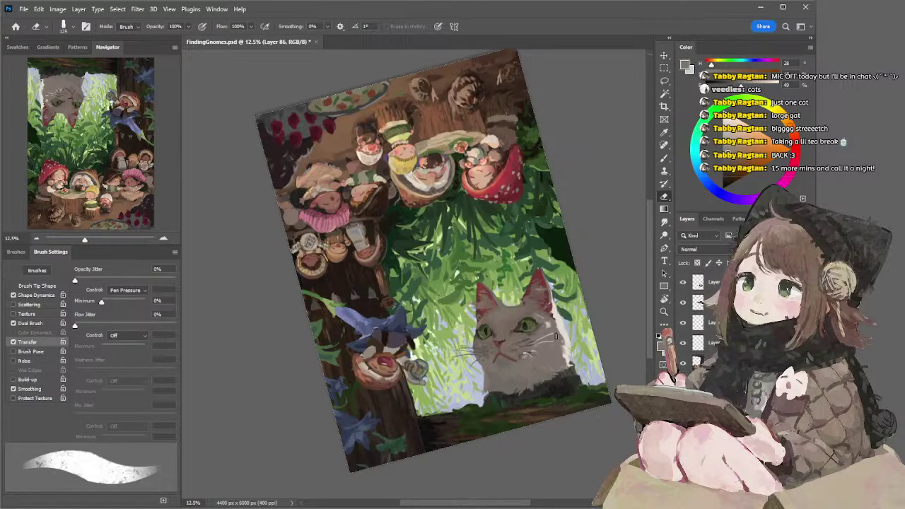
# Broaden the grey fur from the cat's ear down to its neck with H 28, B 49, enlarging the brush to 500
pyautogui.press('b')
pyautogui.moveTo(553, 307); pyautogui.dragTo(563, 344)
pyautogui.press(']')
pyautogui.press(']')
pyautogui.moveTo(553, 305); pyautogui.dragTo(567, 359)
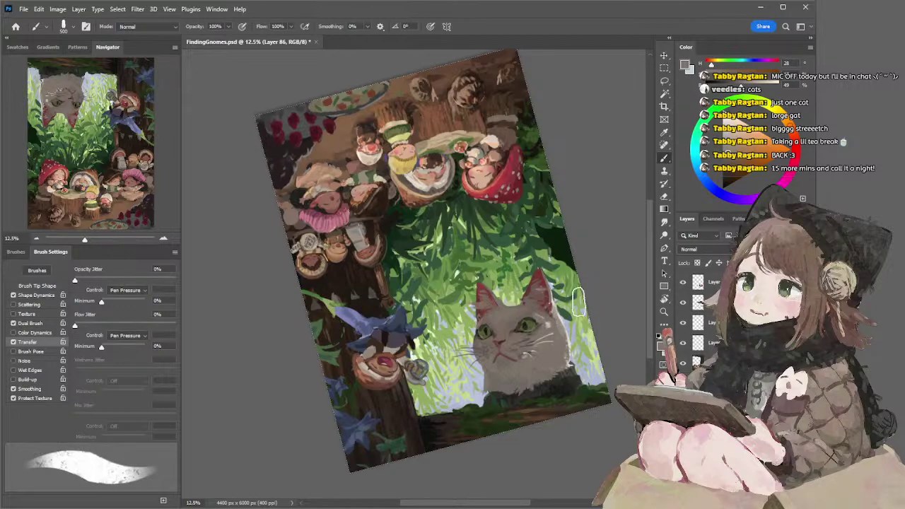
# Refine the fur edge at the cat's neck with sampled H 40, B 45 and H 40, B 61, trimming it with a size 125 Eraser
pyautogui.keyDown('alt'); pyautogui.click(577, 365); pyautogui.keyUp('alt')
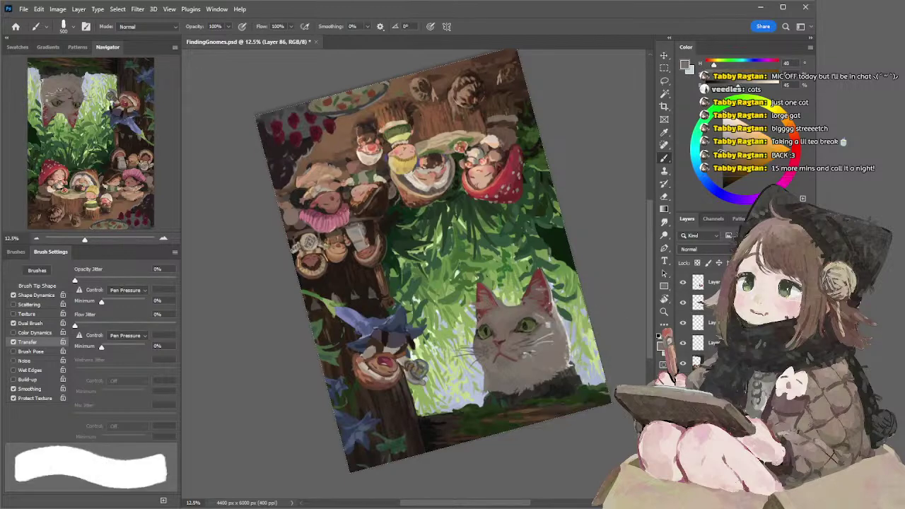
pyautogui.press('.')
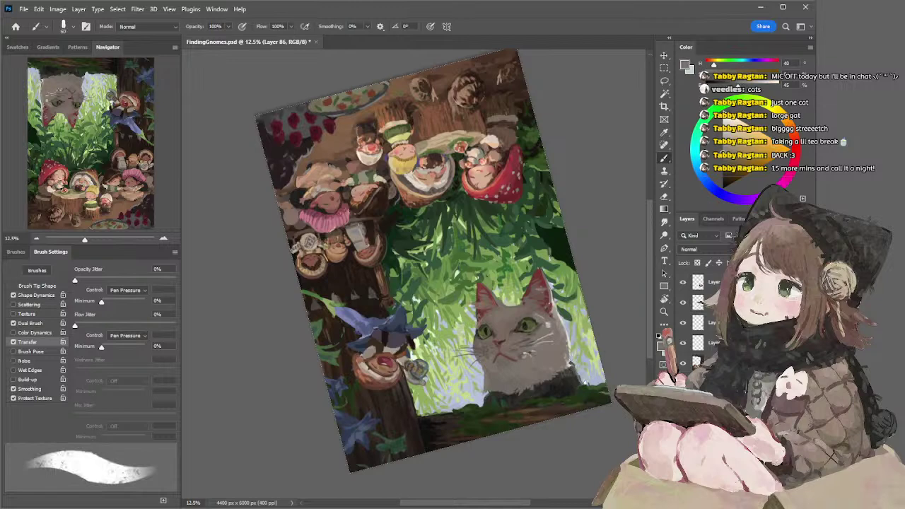
pyautogui.keyDown('alt'); pyautogui.click(577, 351); pyautogui.keyUp('alt')
pyautogui.press('.')
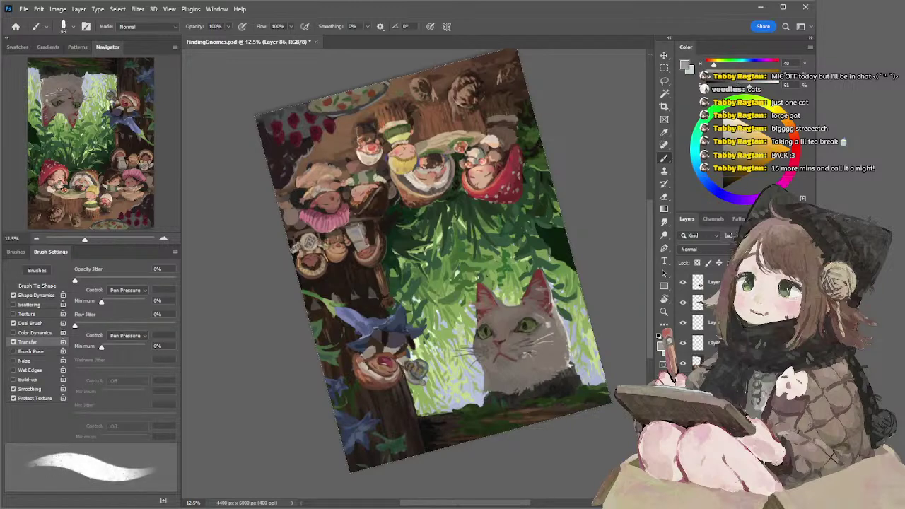
pyautogui.press('e')
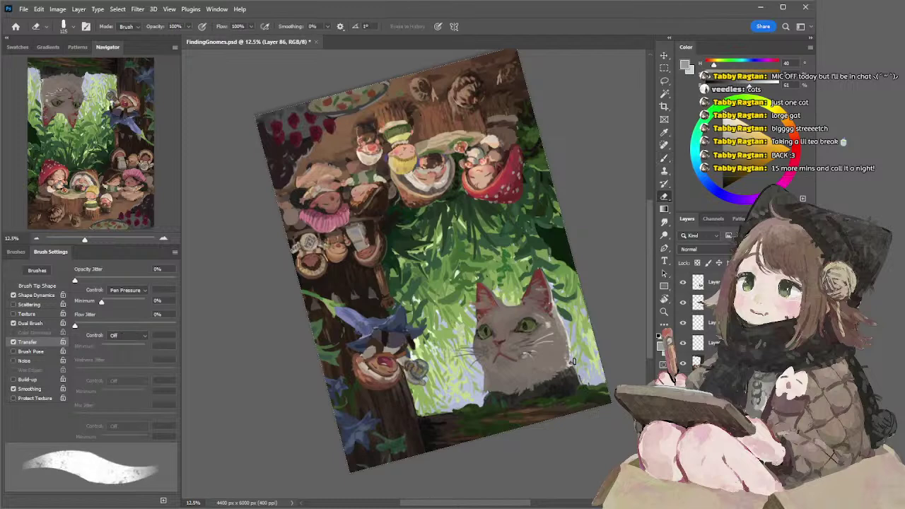
pyautogui.press('b')
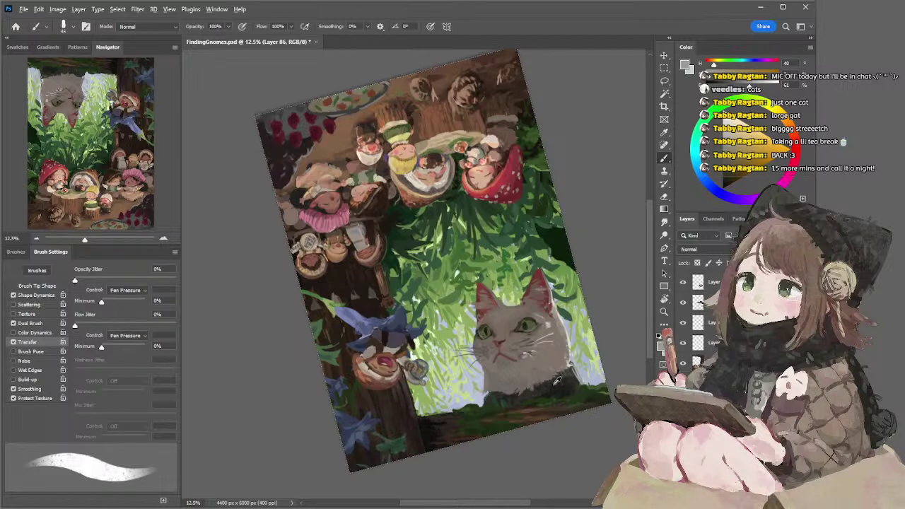
# Reset the canvas rotation to 0°, try light strokes along the cat's cheek edge with sampled H 34, B 89, and undo them
pyautogui.press('r')
pyautogui.moveTo(551, 383); pyautogui.dragTo(341, 220)
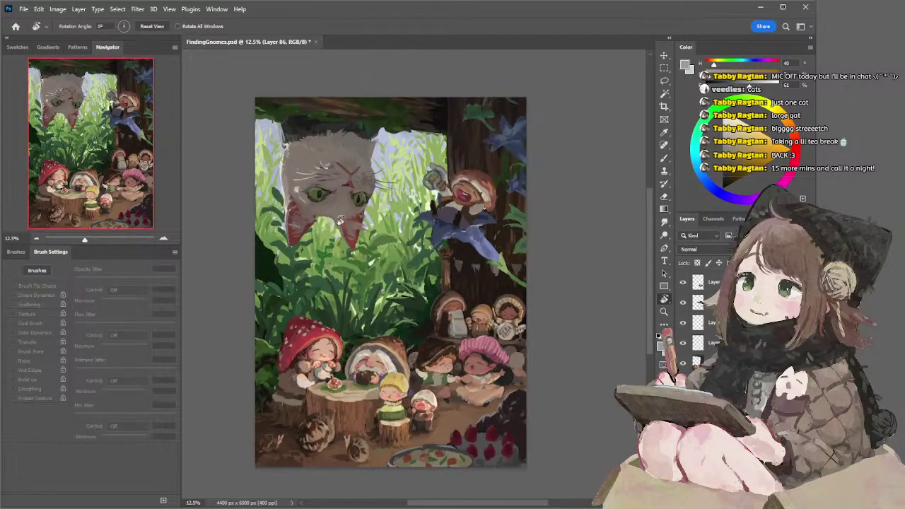
pyautogui.press('b')
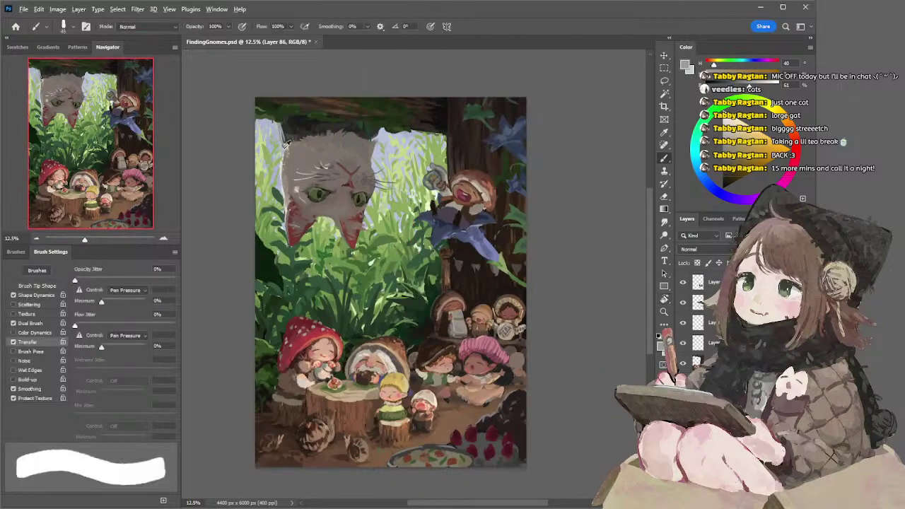
pyautogui.keyDown('alt'); pyautogui.click(286, 161); pyautogui.keyUp('alt')
pyautogui.press(']')
pyautogui.press(']')
pyautogui.press(']')
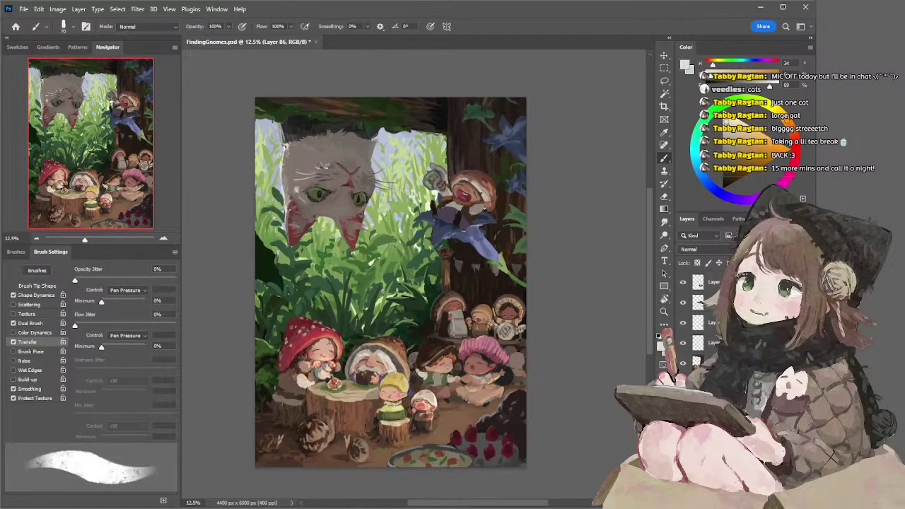
pyautogui.hotkey('ctrl', 'z')
pyautogui.moveTo(282, 158); pyautogui.dragTo(289, 203)
pyautogui.hotkey('ctrl', 'z')
pyautogui.press(']')
pyautogui.hotkey('ctrl', 'z')
# Touch up the cheek fur with sampled grey at brush size 150 and repaint the adjacent ear with sampled H 5, B 45 at size 200
pyautogui.keyDown('alt'); pyautogui.click(289, 179); pyautogui.keyUp('alt')
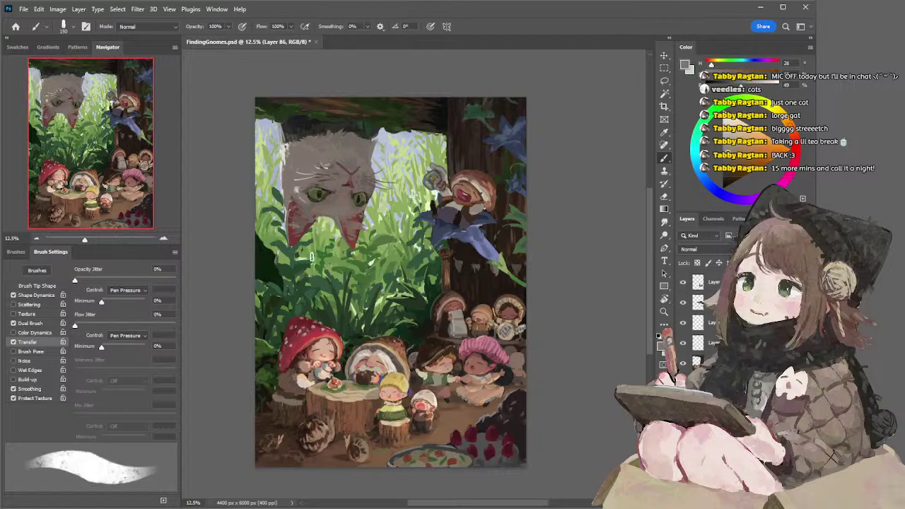
pyautogui.keyDown('alt'); pyautogui.click(291, 221); pyautogui.keyUp('alt')
pyautogui.press(',')
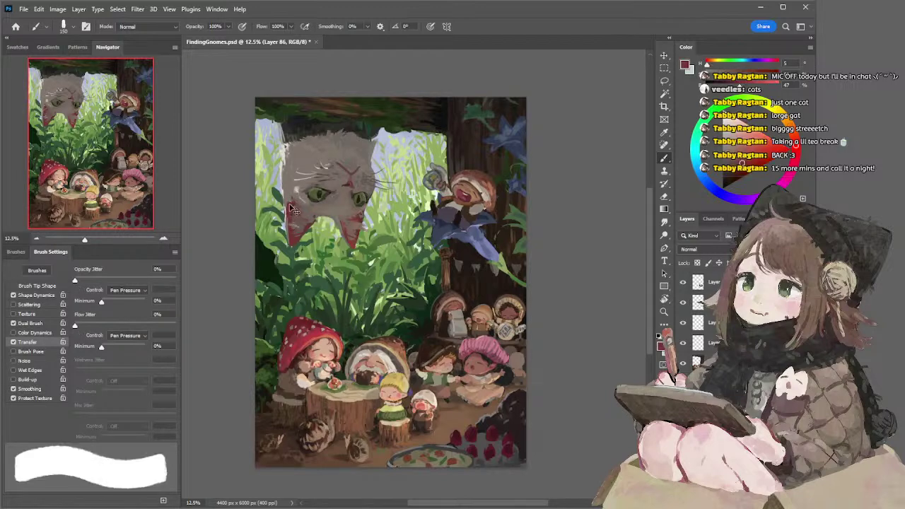
pyautogui.press('.')
pyautogui.keyDown('alt'); pyautogui.click(294, 226); pyautogui.keyUp('alt')
pyautogui.press(']')
pyautogui.press(']')
pyautogui.press('.')
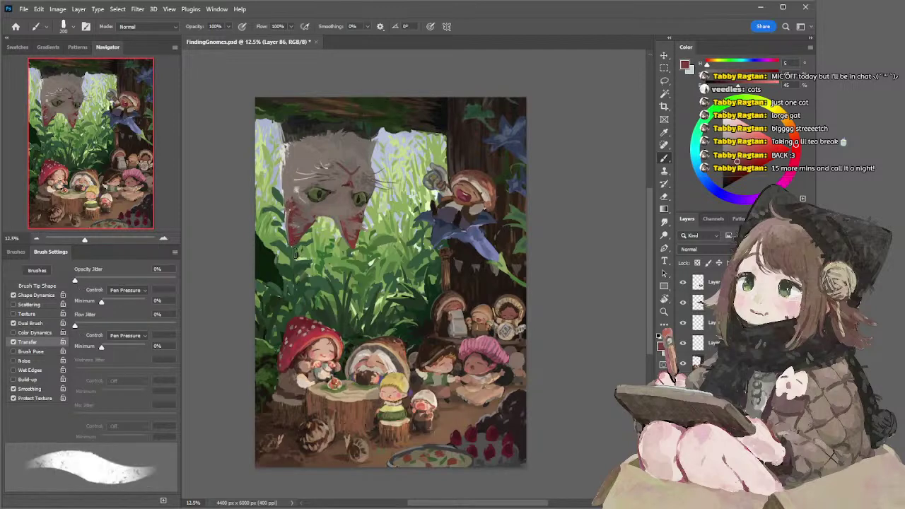
# Try erasing the tips of both cat ears with a size 125 Eraser, check the whole picture at 8.33% zoom, and undo the erasing
pyautogui.press('e')
pyautogui.moveTo(317, 222); pyautogui.dragTo(281, 251)
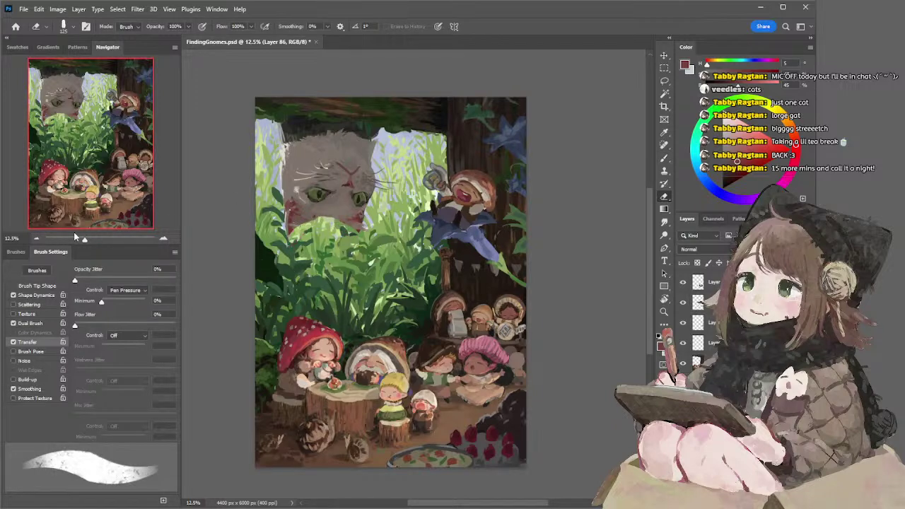
pyautogui.click(36, 238)
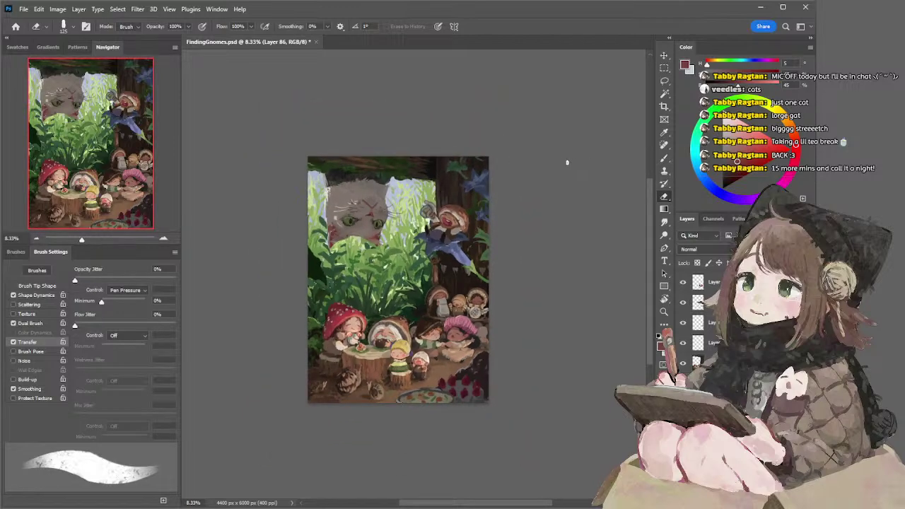
pyautogui.hotkey('ctrl', 'z')
pyautogui.hotkey('ctrl', 'z')
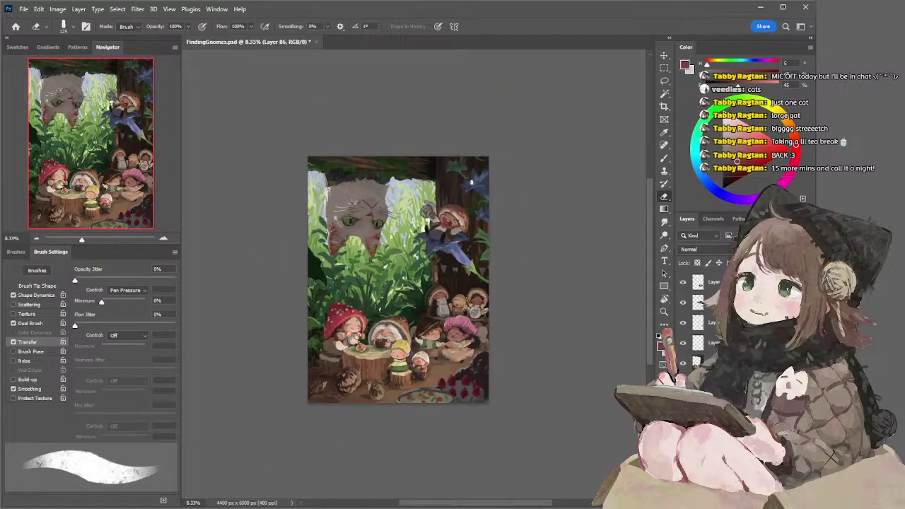
# Touch up the cat's outer edge with sampled H 34, B 89, and darken the log edge above it with sampled H 48, enlarging the brush to 300
pyautogui.click(391, 193)
pyautogui.press('b')
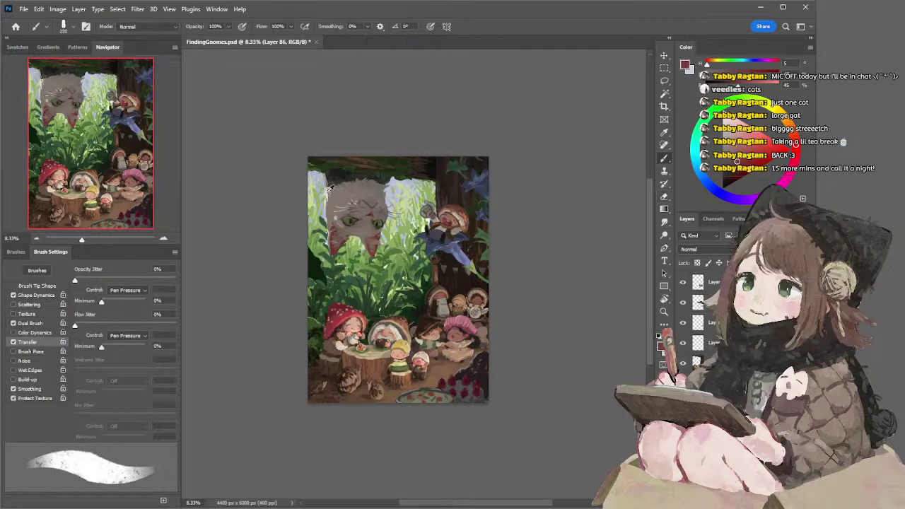
pyautogui.keyDown('alt'); pyautogui.click(330, 189); pyautogui.keyUp('alt')
pyautogui.press('e')
pyautogui.press('b')
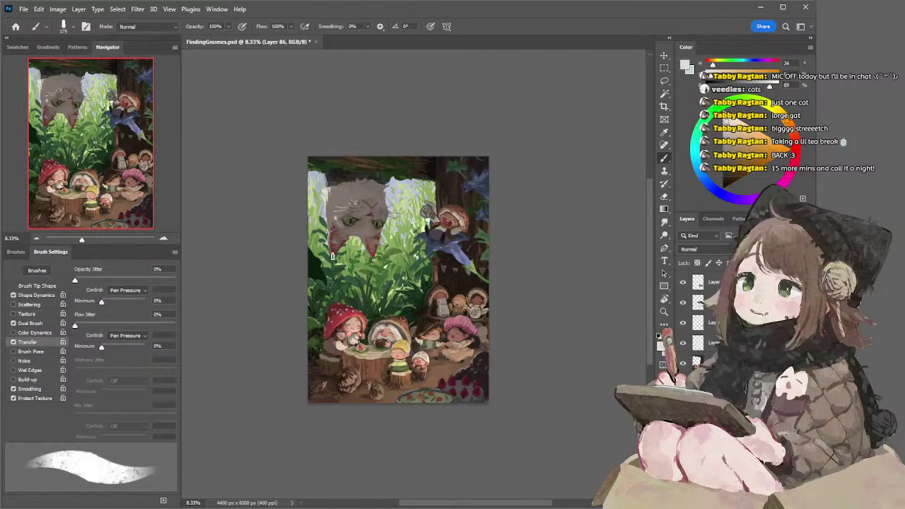
pyautogui.keyDown('alt'); pyautogui.click(330, 177); pyautogui.keyUp('alt')
pyautogui.press(']')
pyautogui.press(']')
pyautogui.moveTo(326, 175); pyautogui.dragTo(325, 182)
pyautogui.press(']')
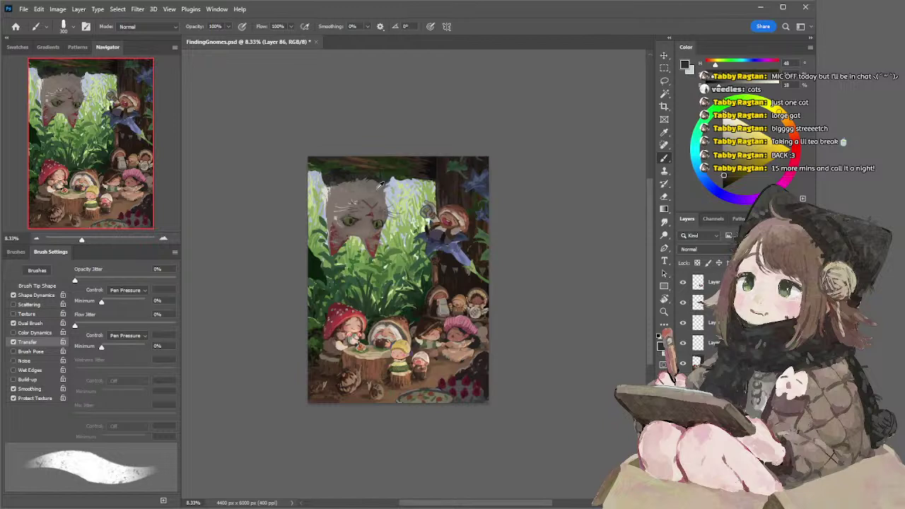
# Try painting a curved grey shape beside the cat's head with sampled H 30, B 44 at brush size 300, and undo it
pyautogui.keyDown('alt'); pyautogui.click(382, 187); pyautogui.keyUp('alt')
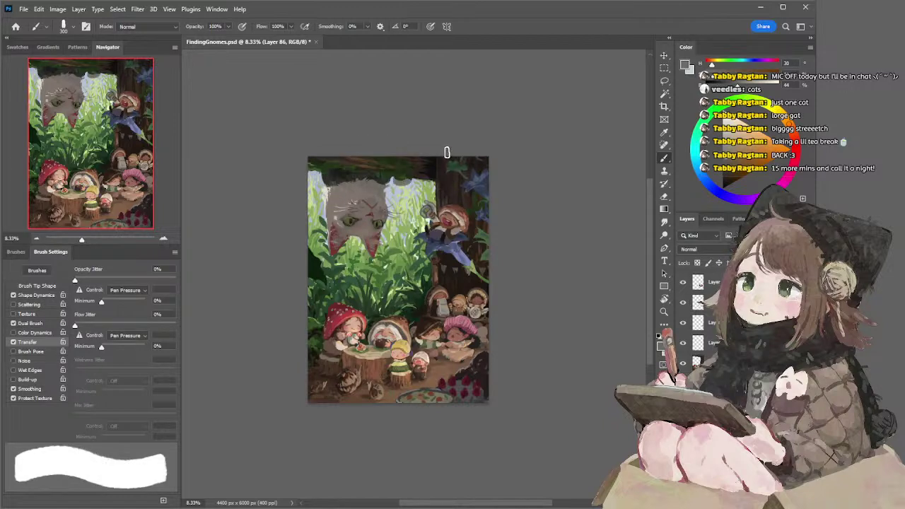
pyautogui.moveTo(400, 192)
pyautogui.mouseDown()
pyautogui.moveTo(457, 151)
pyautogui.moveTo(405, 183)
pyautogui.mouseUp()
pyautogui.hotkey('ctrl', 'z')
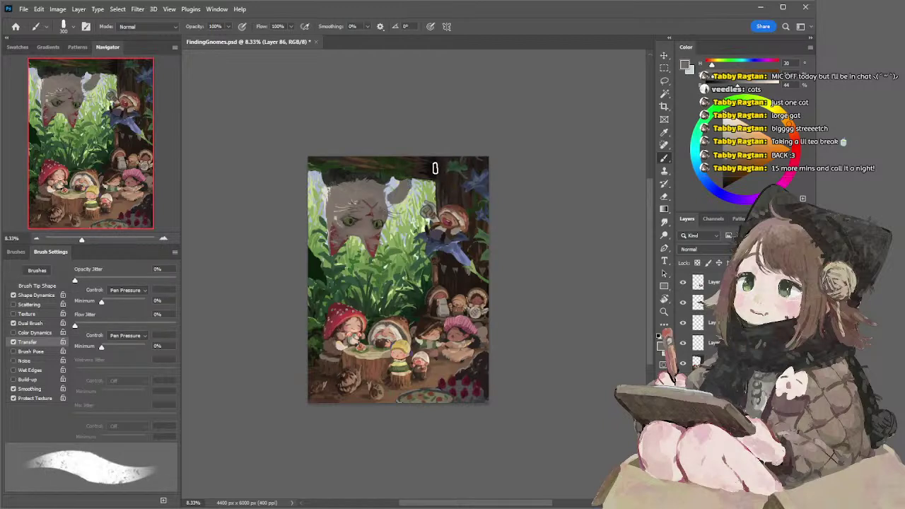
pyautogui.hotkey('ctrl', 'z')
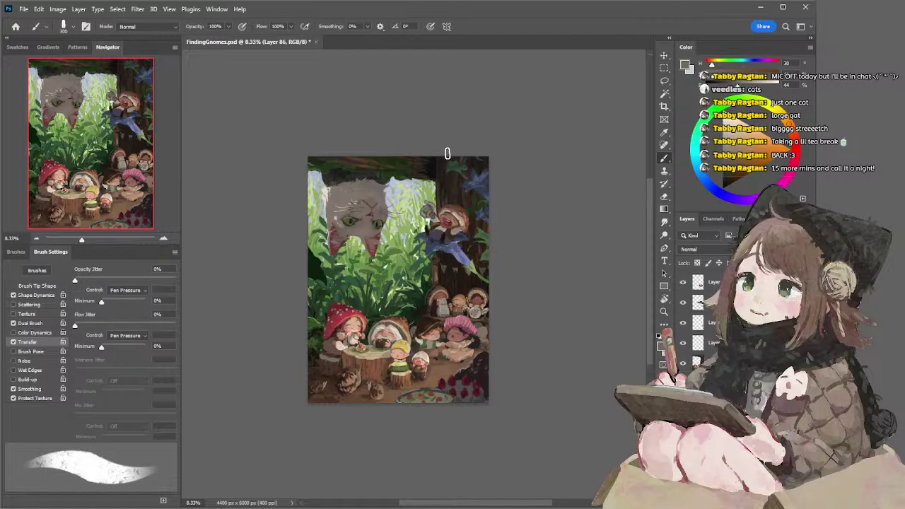
# Try dark strokes between the log and the cat's head with sampled H 0, B 11, and undo them
pyautogui.keyDown('alt'); pyautogui.click(353, 172); pyautogui.keyUp('alt')
pyautogui.moveTo(391, 178); pyautogui.dragTo(405, 180)
pyautogui.hotkey('ctrl', 'z')
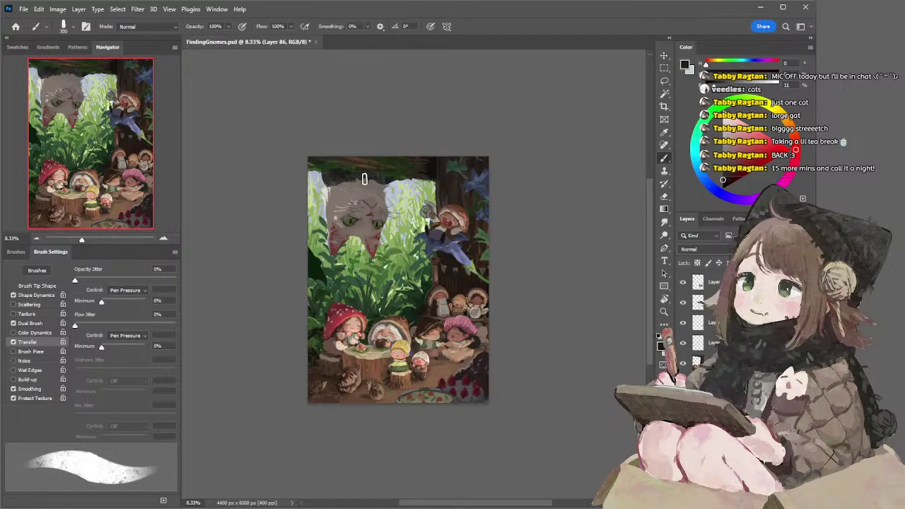
pyautogui.moveTo(386, 185); pyautogui.dragTo(393, 210)
pyautogui.hotkey('ctrl', 'z')
pyautogui.hotkey('ctrl', 'z')
pyautogui.press(']')
pyautogui.moveTo(388, 178)
pyautogui.mouseDown()
pyautogui.moveTo(393, 207)
pyautogui.moveTo(398, 195)
pyautogui.mouseUp()
pyautogui.hotkey('ctrl', 'z')
pyautogui.hotkey('ctrl', 'z')
# Save the FindingGnomes.psd document
pyautogui.hotkey('ctrl', 's')
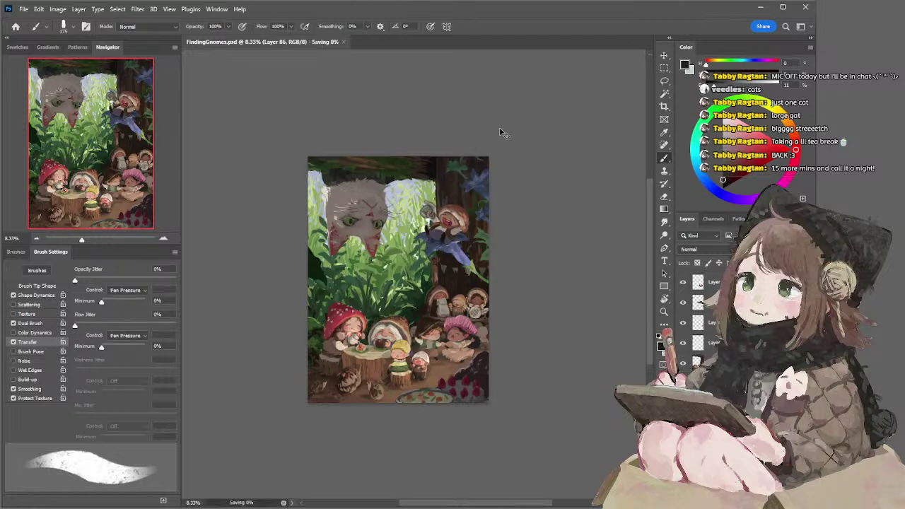
pyautogui.press('l')
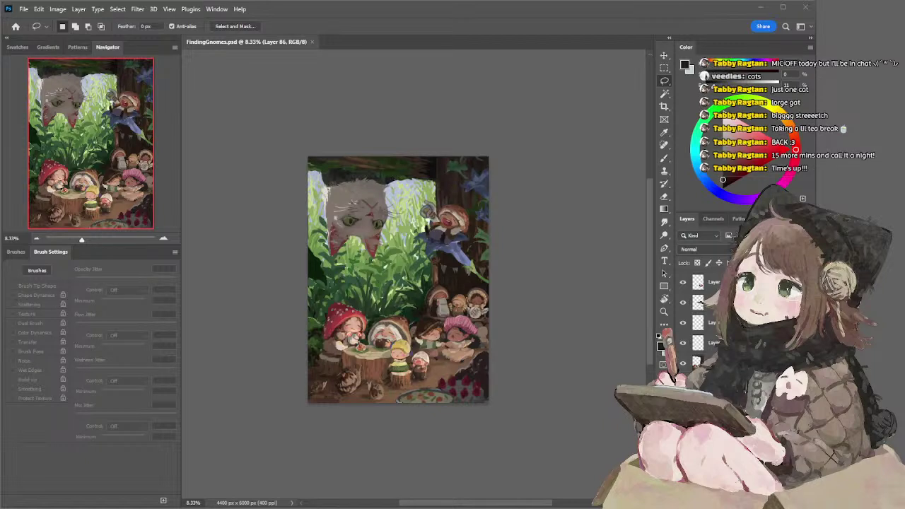
# Add a new layer above the church-painting-1207018 layer
pyautogui.scroll(-8, 703, 340)
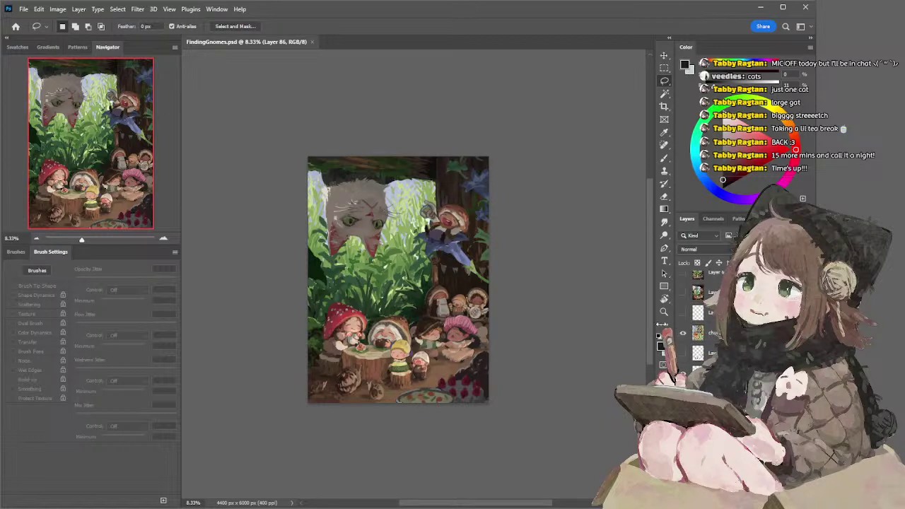
pyautogui.click(164, 239)
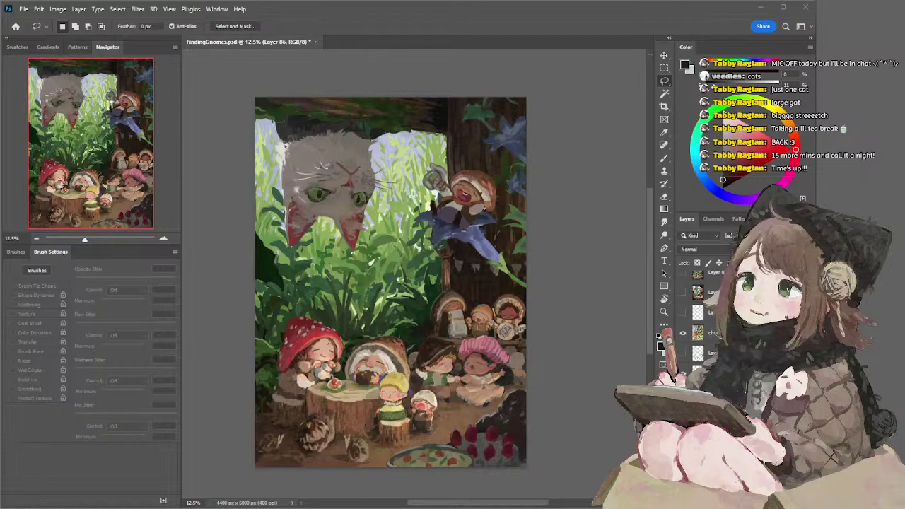
pyautogui.scroll(3, 707, 315)
pyautogui.scroll(-4, 707, 318)
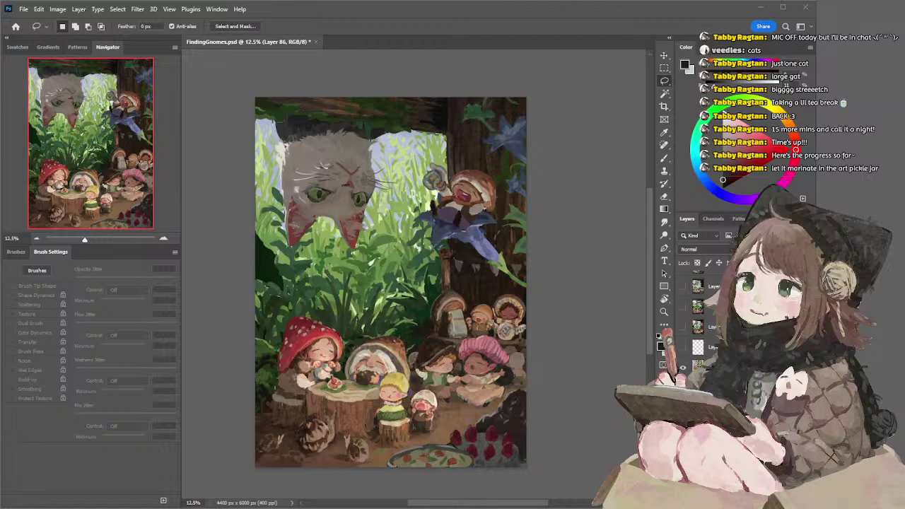
pyautogui.click(699, 366)
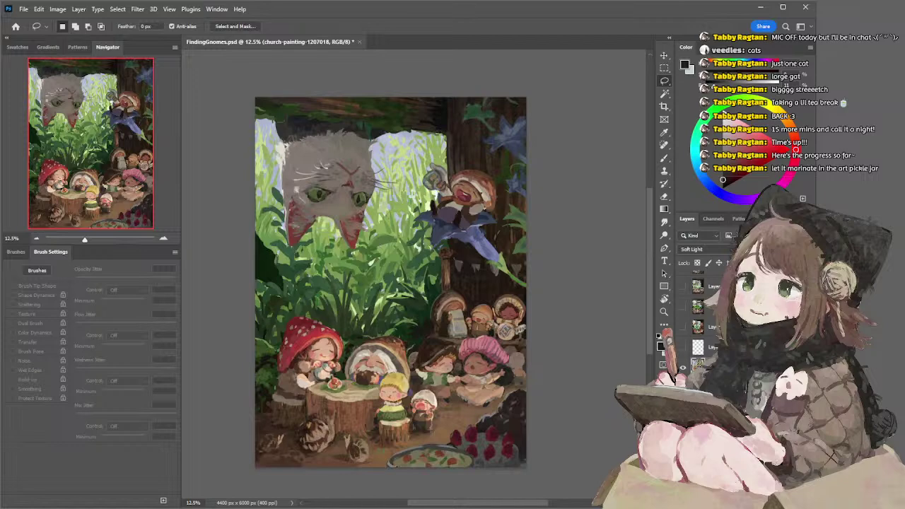
pyautogui.hotkey('ctrl', 'shift', 'alt', 'n')
# Handwrite "BYE! :3" in white across the grass below the cat with the Brush tool at size 125
pyautogui.press('b')
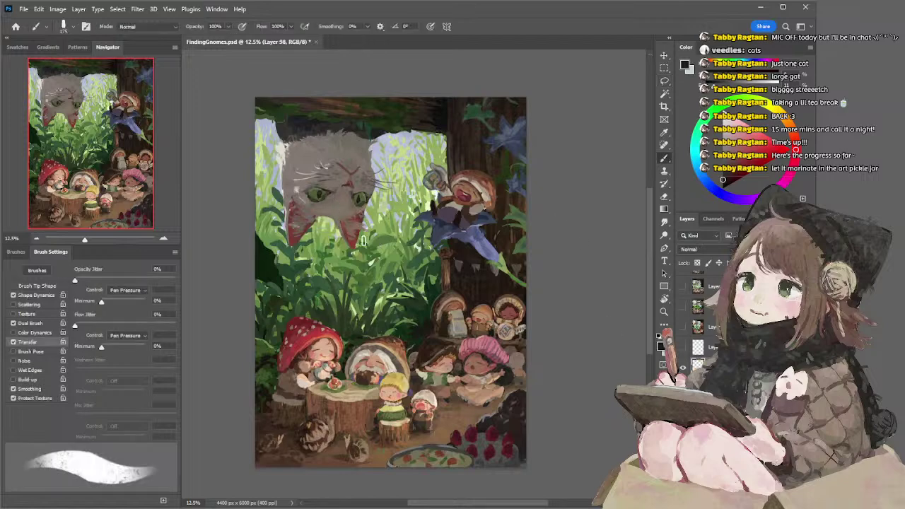
pyautogui.press('x')
pyautogui.moveTo(273, 263); pyautogui.dragTo(276, 293)
pyautogui.moveTo(301, 263); pyautogui.dragTo(310, 278)
pyautogui.moveTo(318, 261); pyautogui.dragTo(309, 292)
pyautogui.moveTo(345, 265)
pyautogui.mouseDown()
pyautogui.moveTo(346, 287)
pyautogui.moveTo(343, 276)
pyautogui.moveTo(409, 270)
pyautogui.moveTo(403, 288)
pyautogui.mouseUp()
pyautogui.click(362, 284)
pyautogui.click(392, 266)
pyautogui.click(393, 281)
pyautogui.click(409, 275)
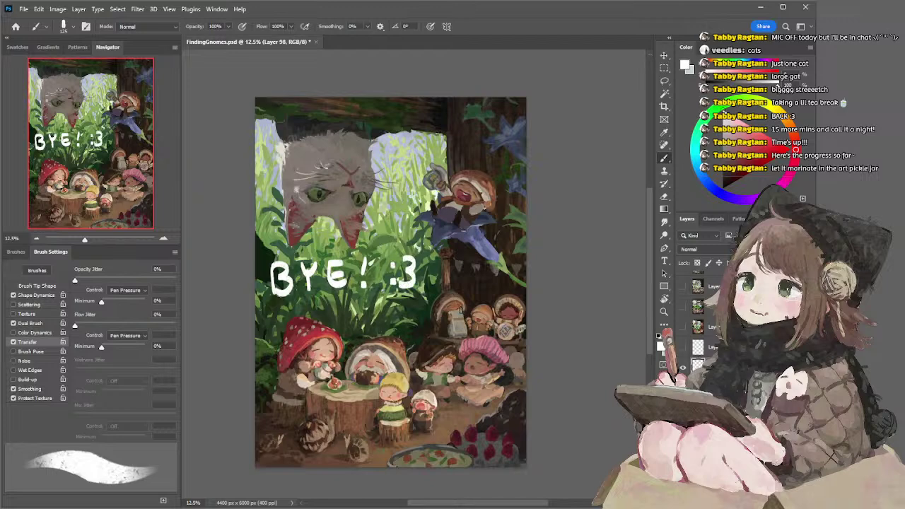